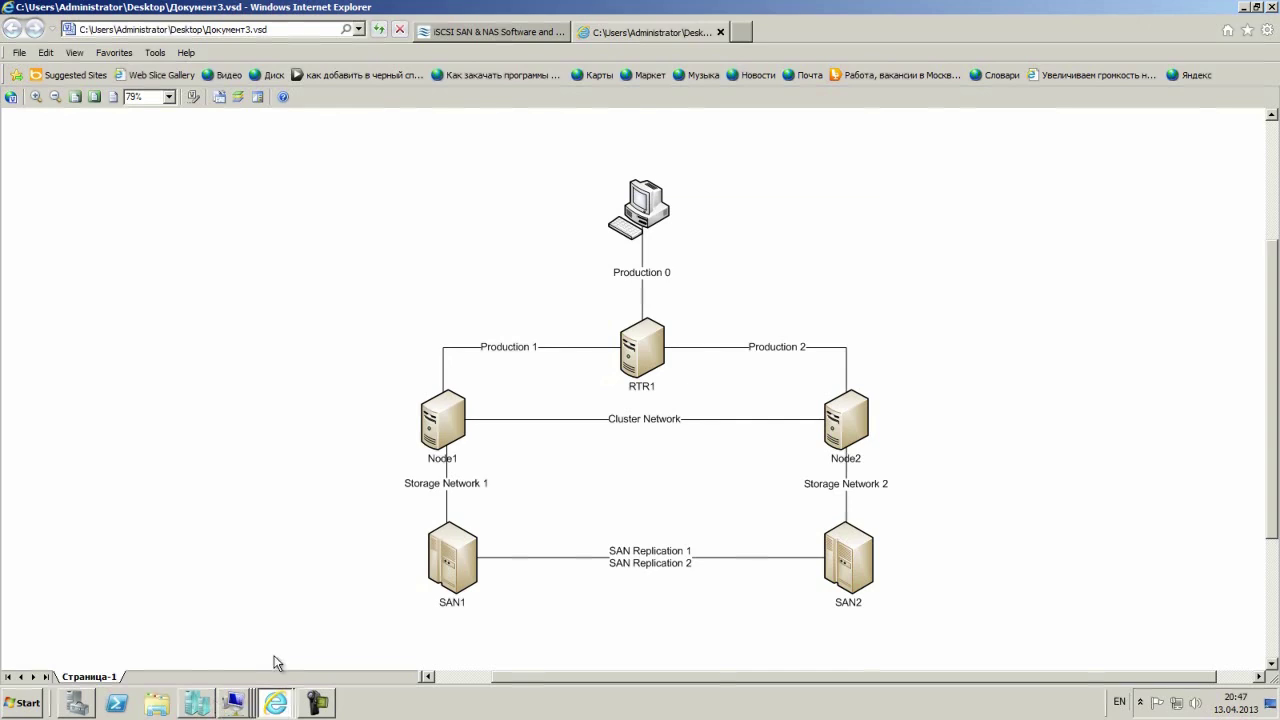
Look at the StarWind website browser tab, then return to the network diagram tab.
{"action": "key", "text": "ctrl+Tab"}
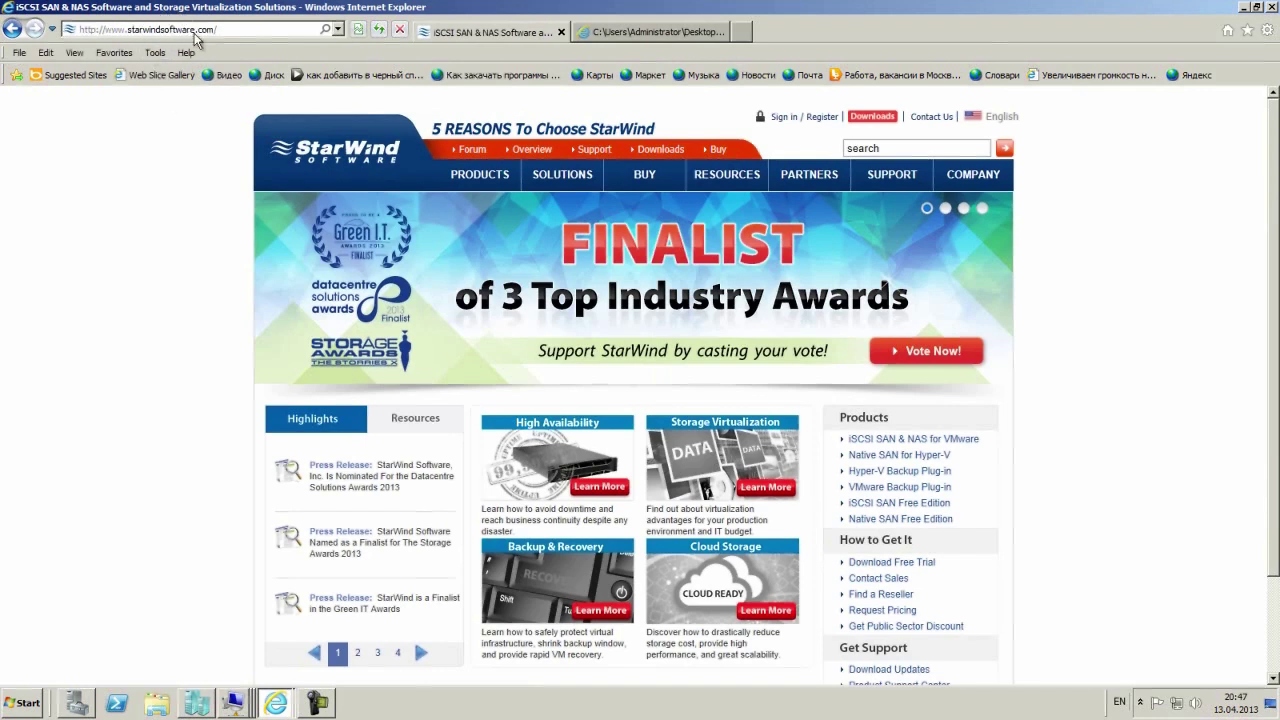
{"action": "mouse_move", "coordinate": [478, 172]}
{"action": "left_click", "coordinate": [660, 35]}
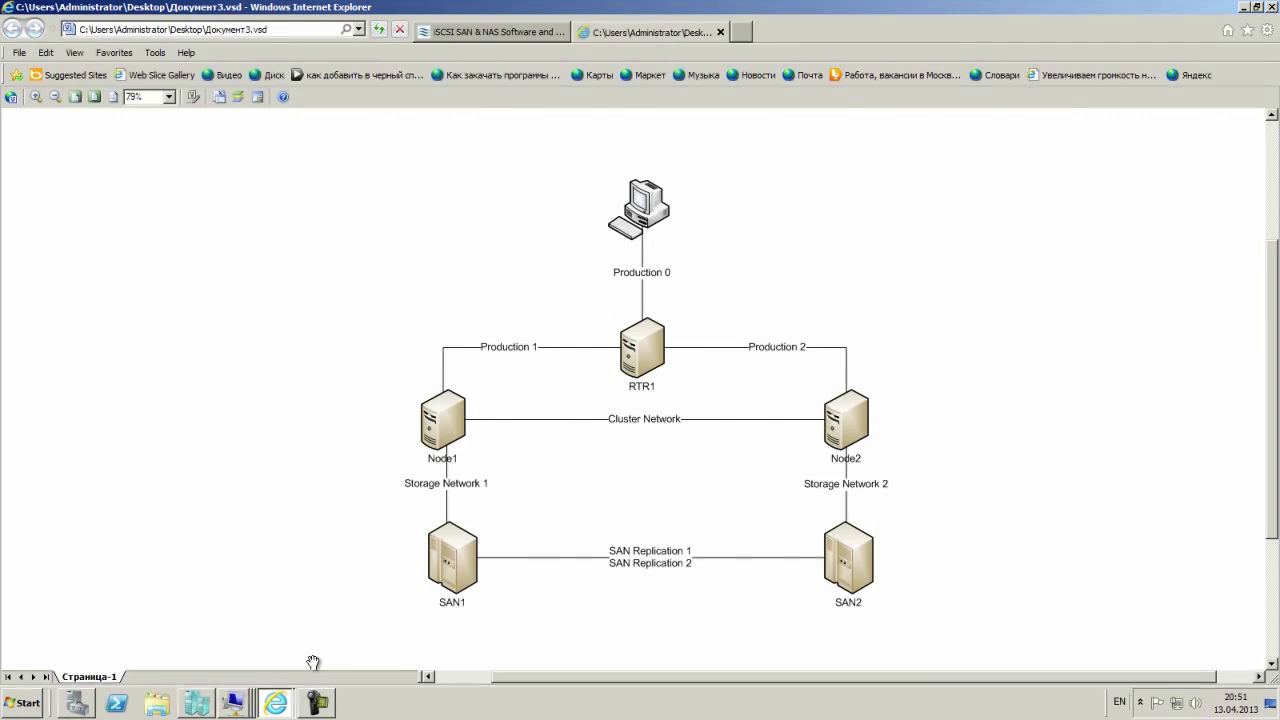
In Hyper-V Manager, review the lab VMs and connect to the WS2012_SAN1 console.
{"action": "left_click", "coordinate": [232, 704]}
{"action": "left_click", "coordinate": [200, 704]}
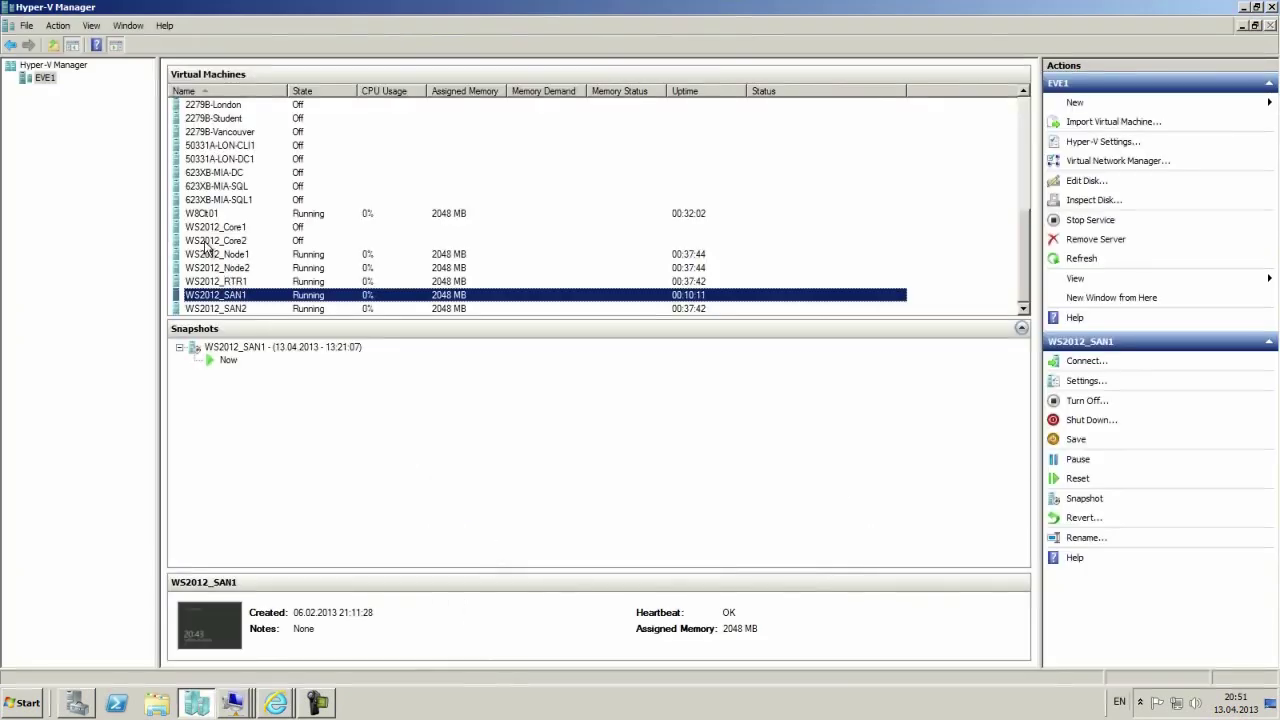
{"action": "left_click", "coordinate": [209, 214]}
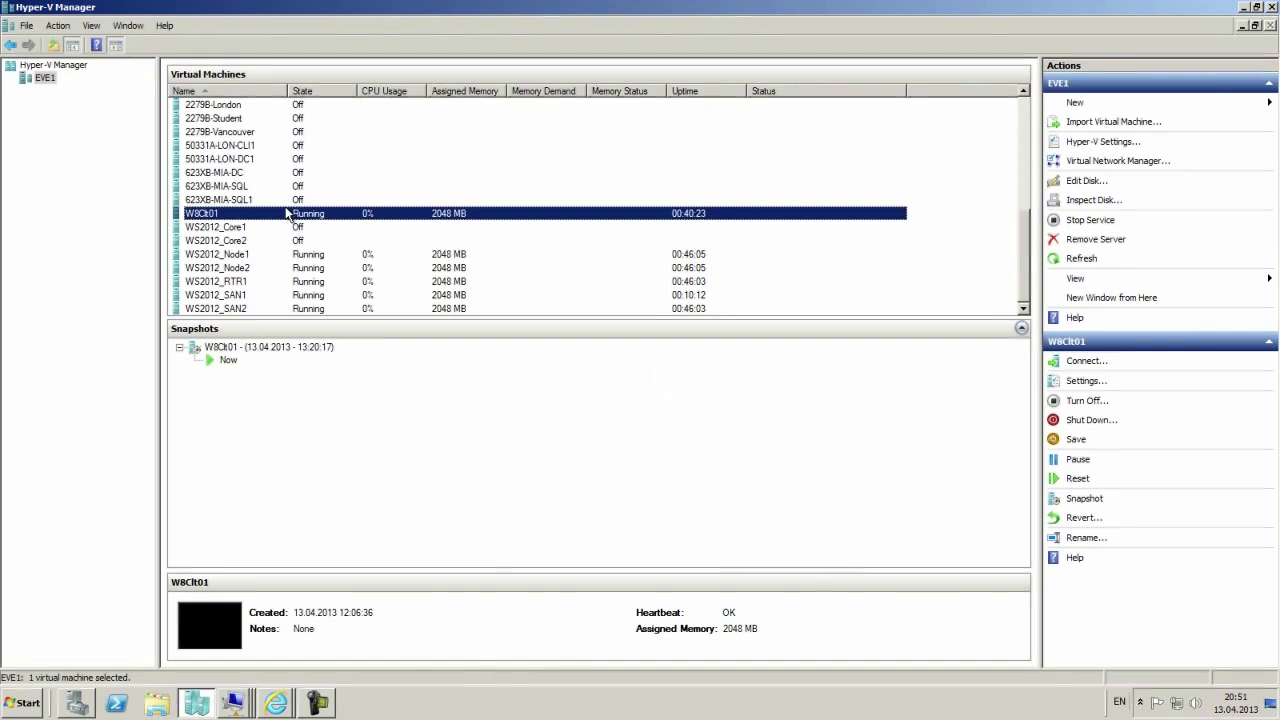
{"action": "left_click", "coordinate": [236, 256]}
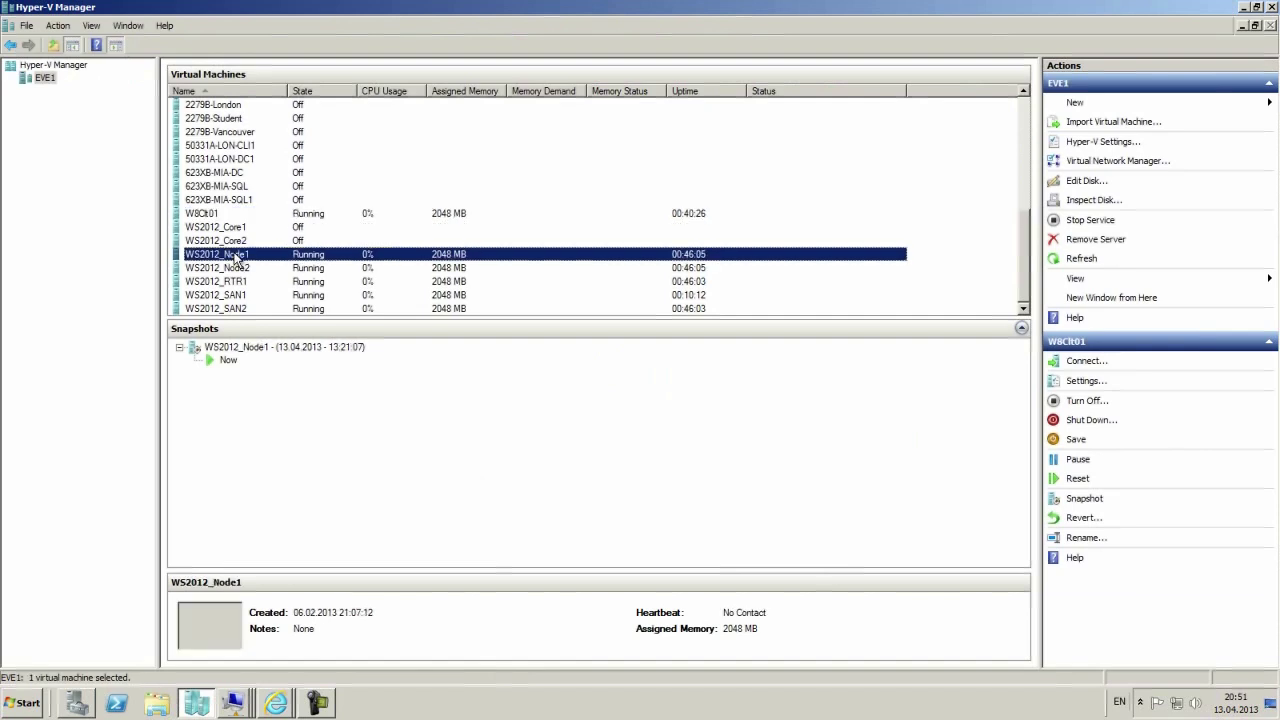
{"action": "left_click", "coordinate": [232, 268]}
{"action": "left_click", "coordinate": [229, 283]}
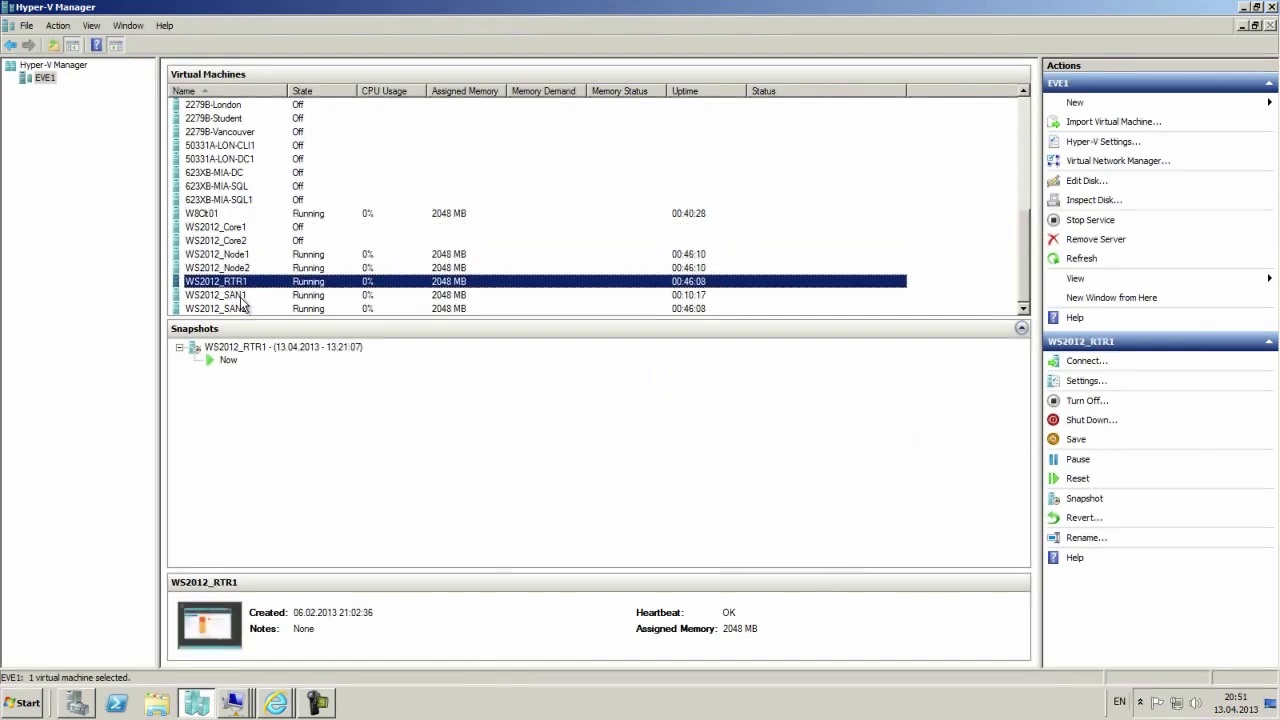
{"action": "left_click", "coordinate": [232, 295]}
{"action": "left_click", "coordinate": [231, 307]}
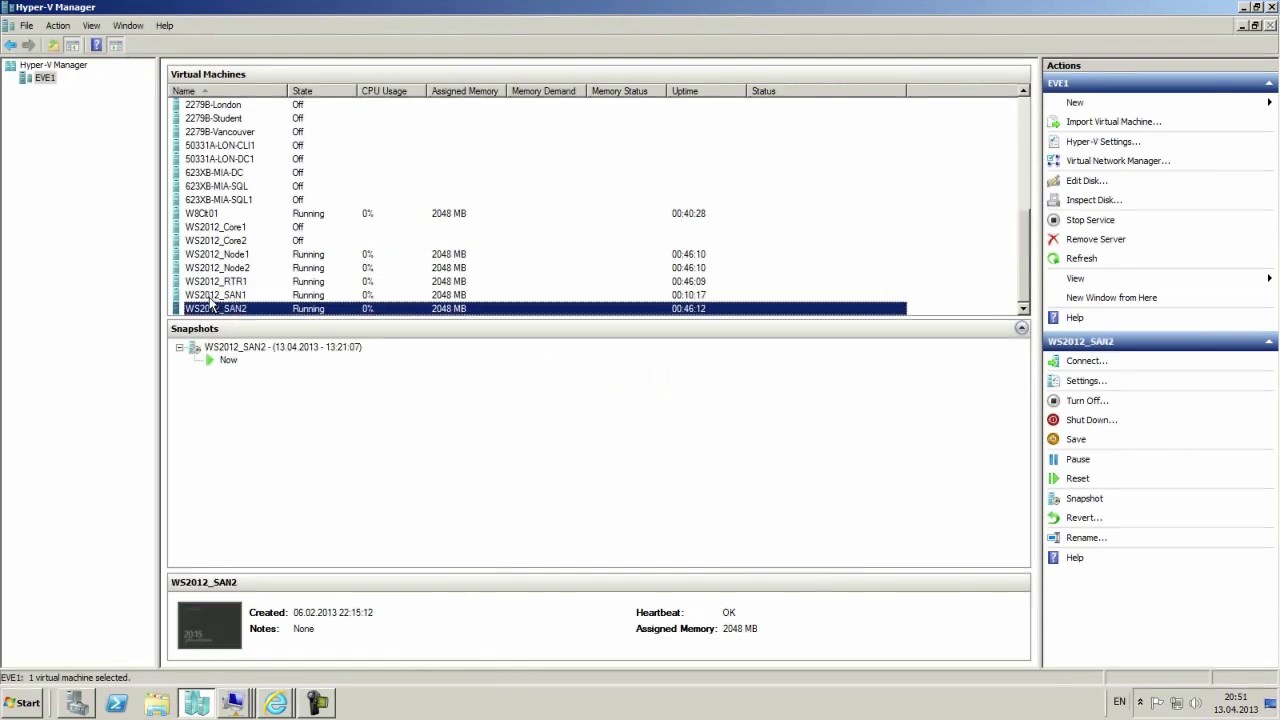
{"action": "right_click", "coordinate": [224, 297]}
{"action": "left_click", "coordinate": [226, 305]}
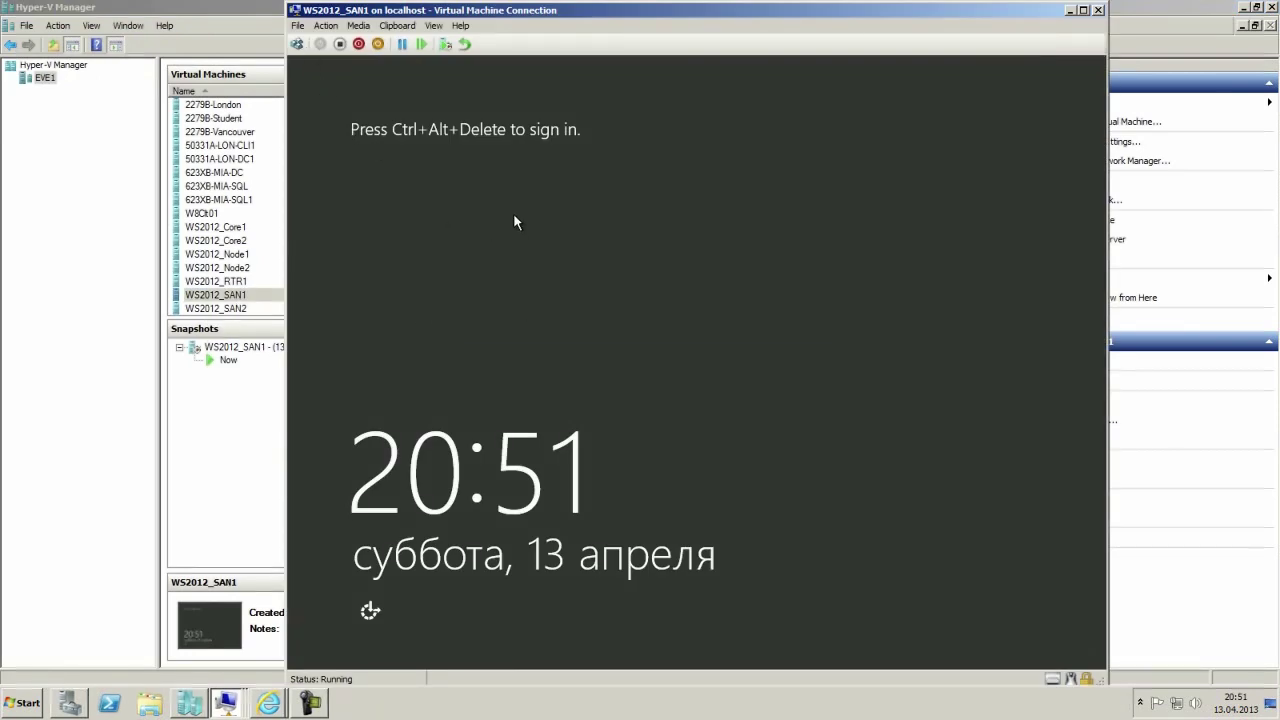
Send Ctrl+Alt+Delete to WS2012_SAN1 and sign in as Administrator with the account password.
{"action": "key", "text": "ctrl+alt+End"}
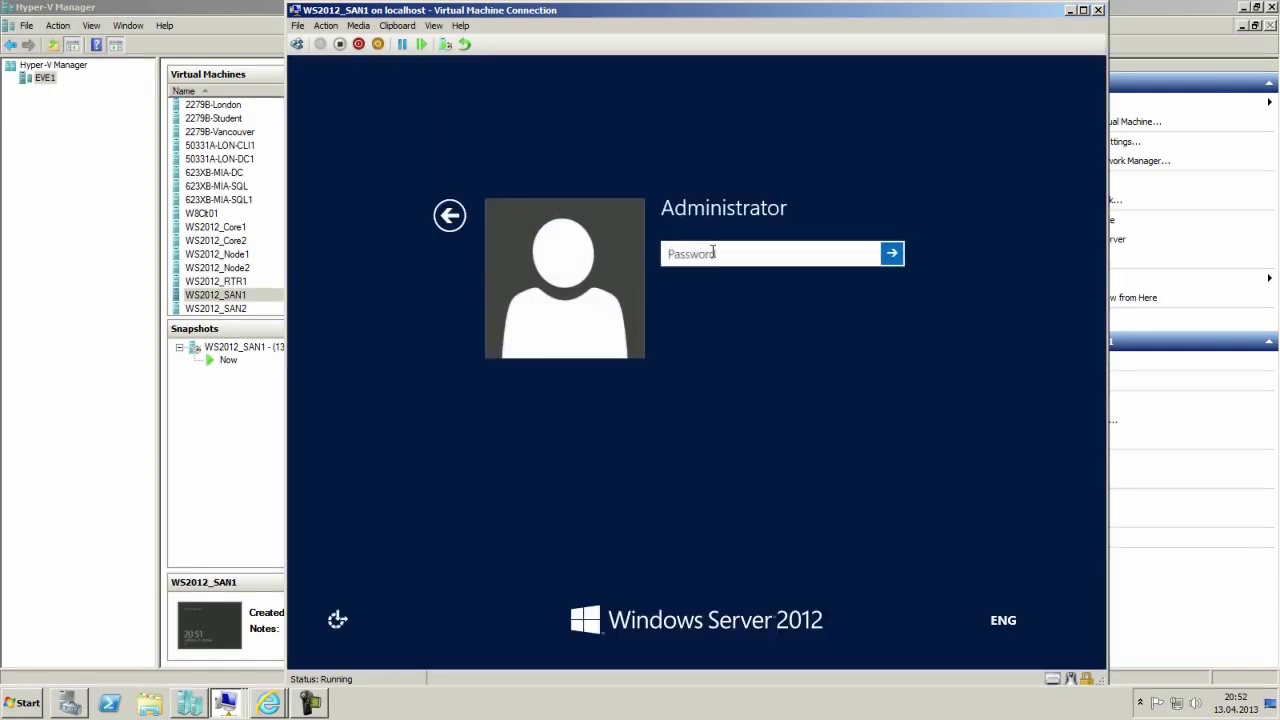
{"action": "type", "text": "Pa$$w0"}
{"action": "key", "text": "Return"}
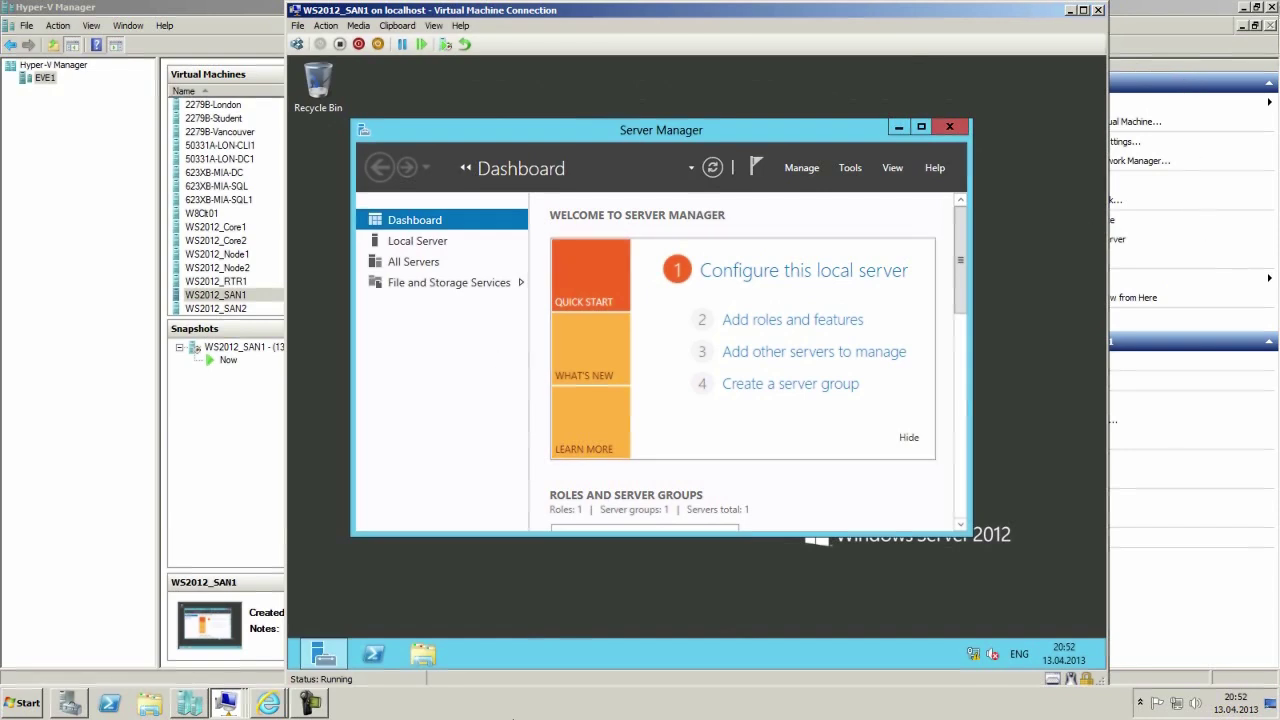
Open the E:\StarWind folder and run the starwind installer past the security warning.
{"action": "left_click", "coordinate": [436, 660]}
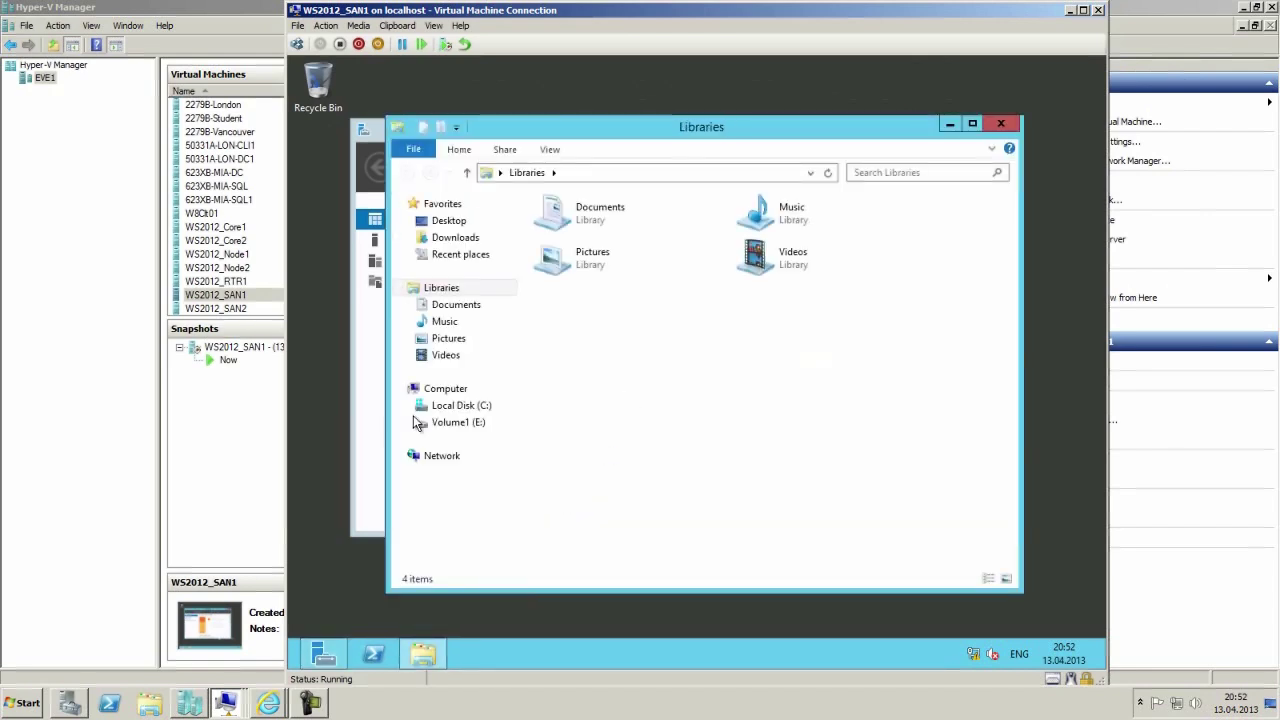
{"action": "left_click", "coordinate": [502, 422]}
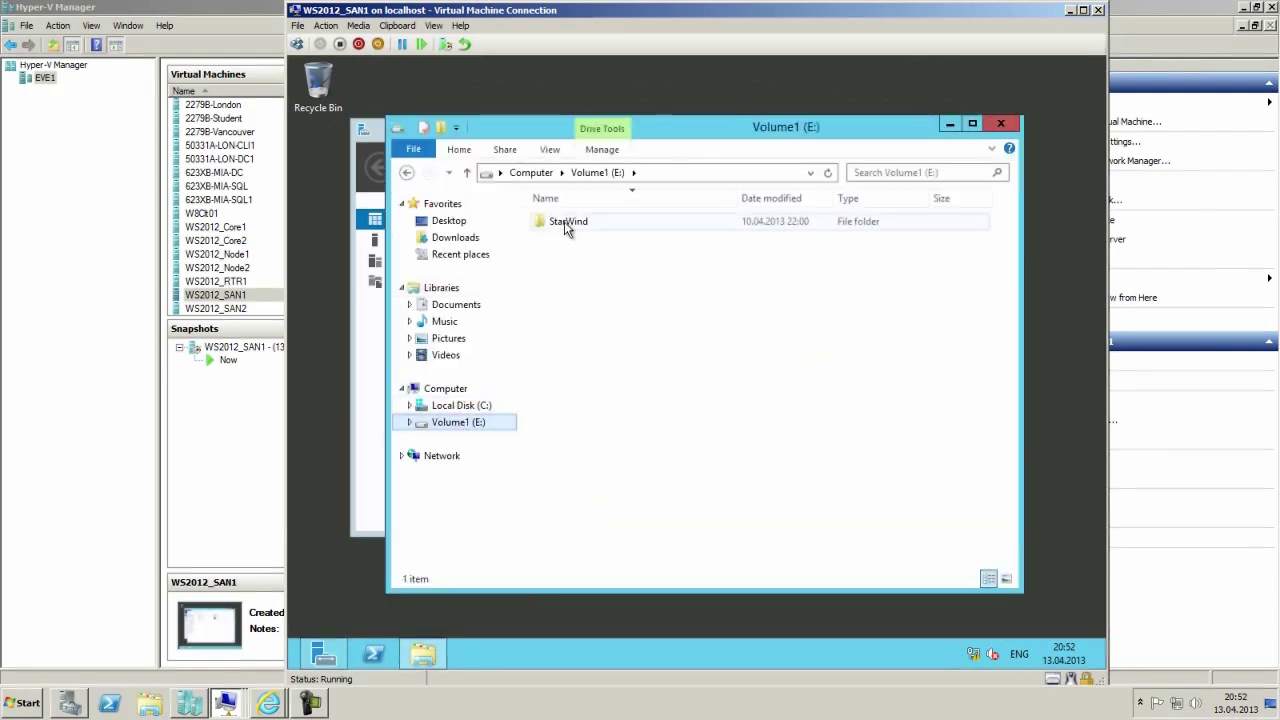
{"action": "double_click", "coordinate": [566, 226]}
{"action": "left_click", "coordinate": [565, 240]}
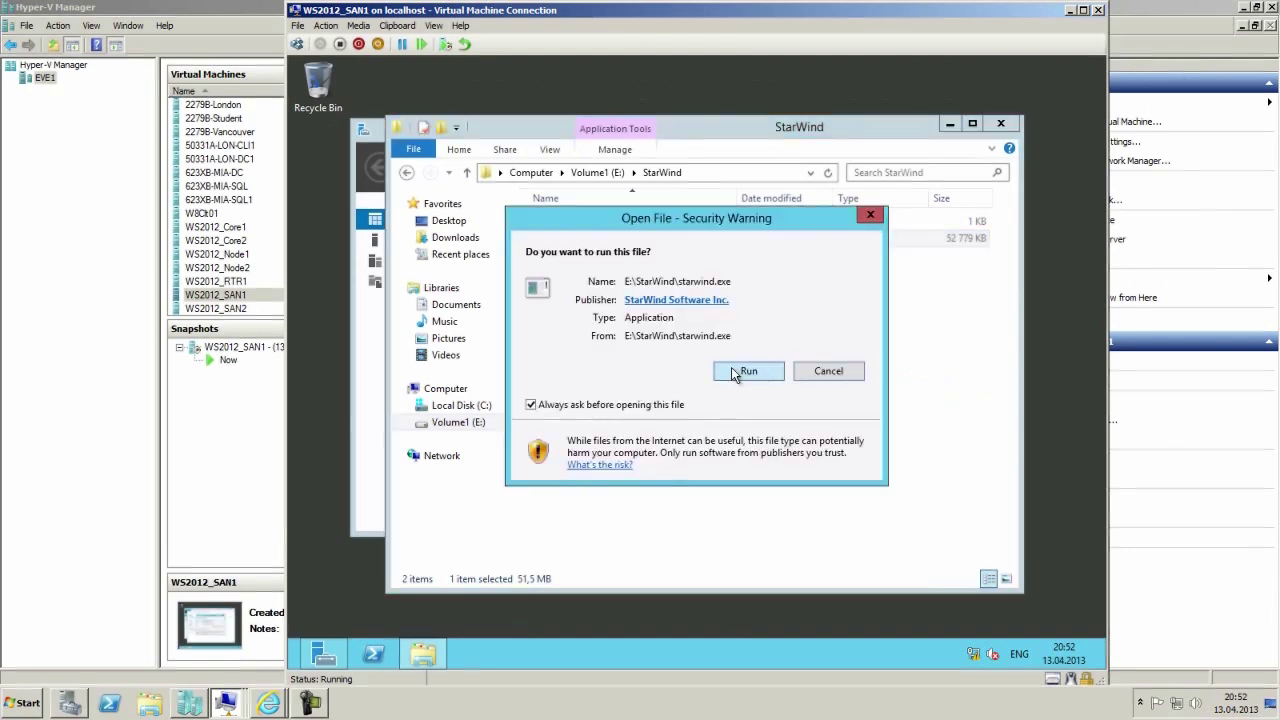
{"action": "left_click", "coordinate": [746, 371]}
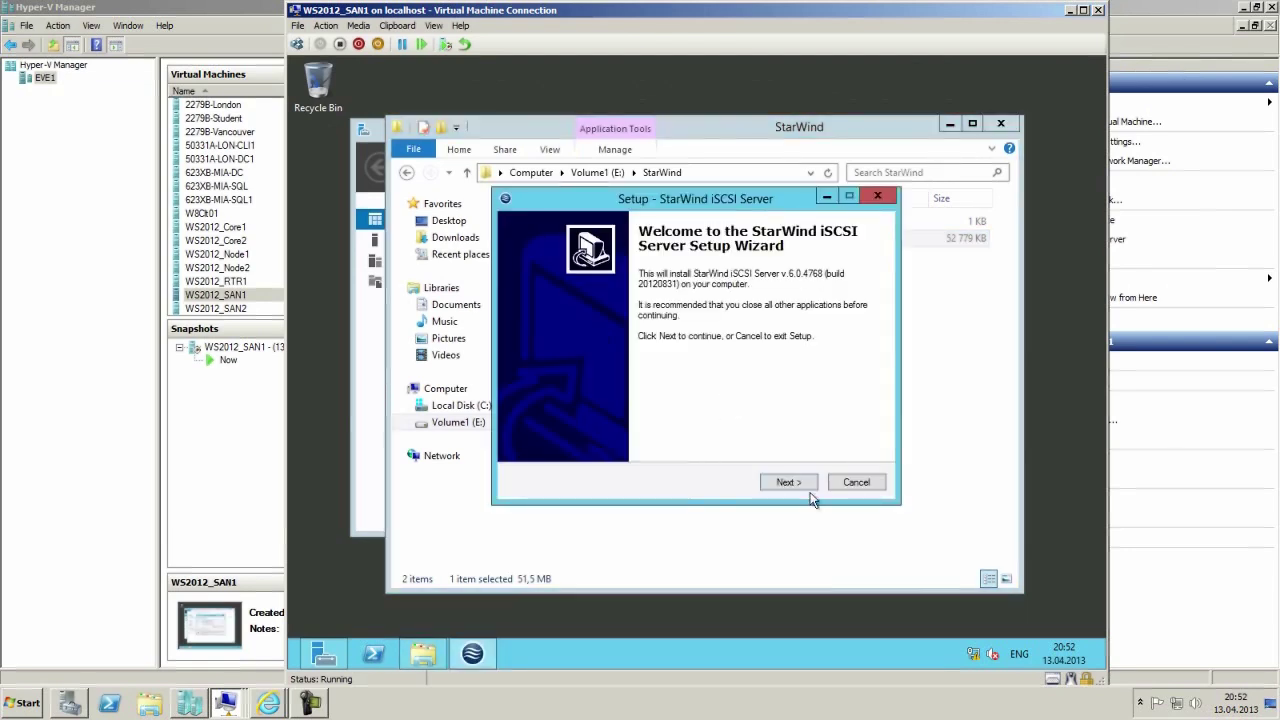
Accept the license and keep default location, full components, Start Menu folder and desktop icon.
{"action": "left_click", "coordinate": [806, 481]}
{"action": "left_click", "coordinate": [548, 432]}
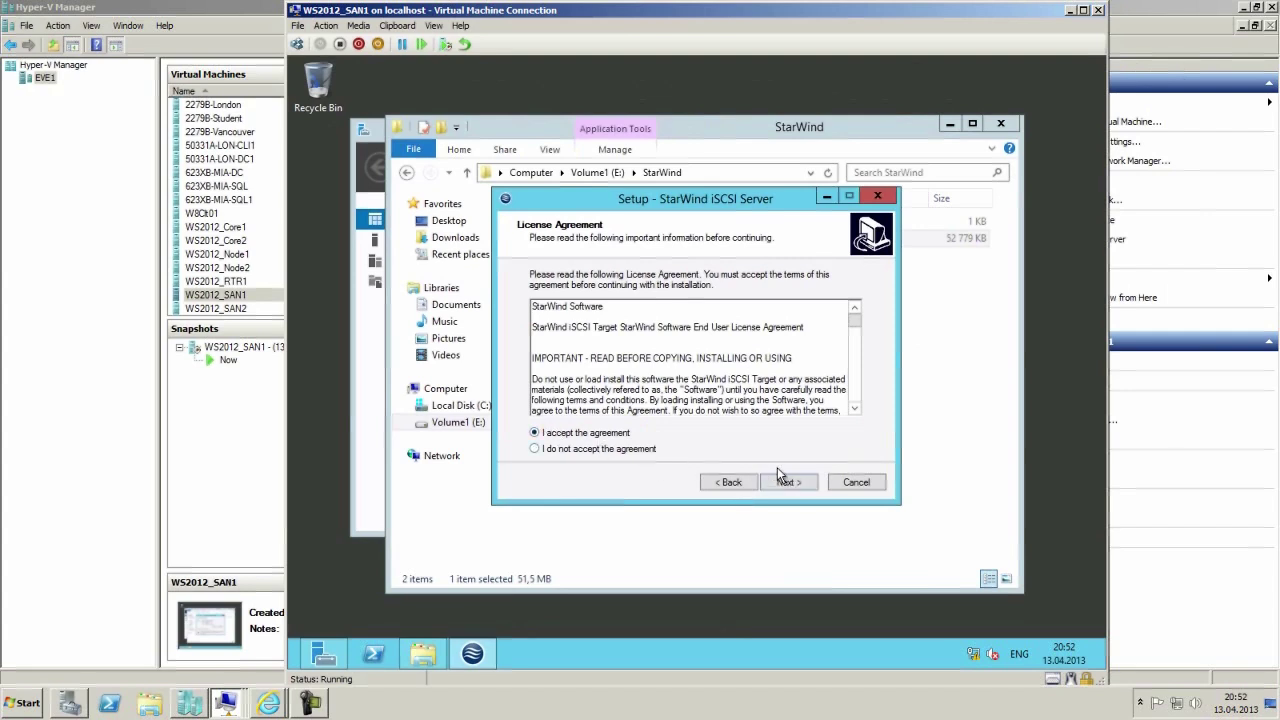
{"action": "left_click", "coordinate": [785, 482]}
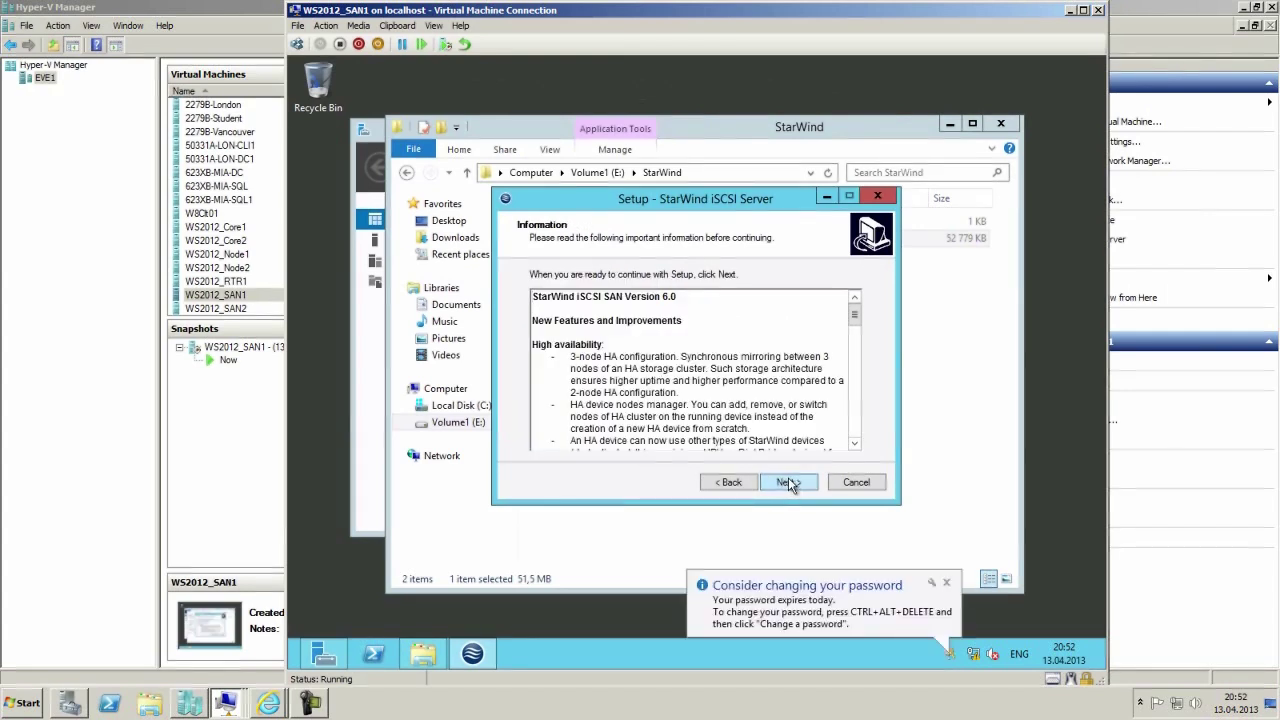
{"action": "left_click", "coordinate": [786, 482]}
{"action": "left_click", "coordinate": [787, 482]}
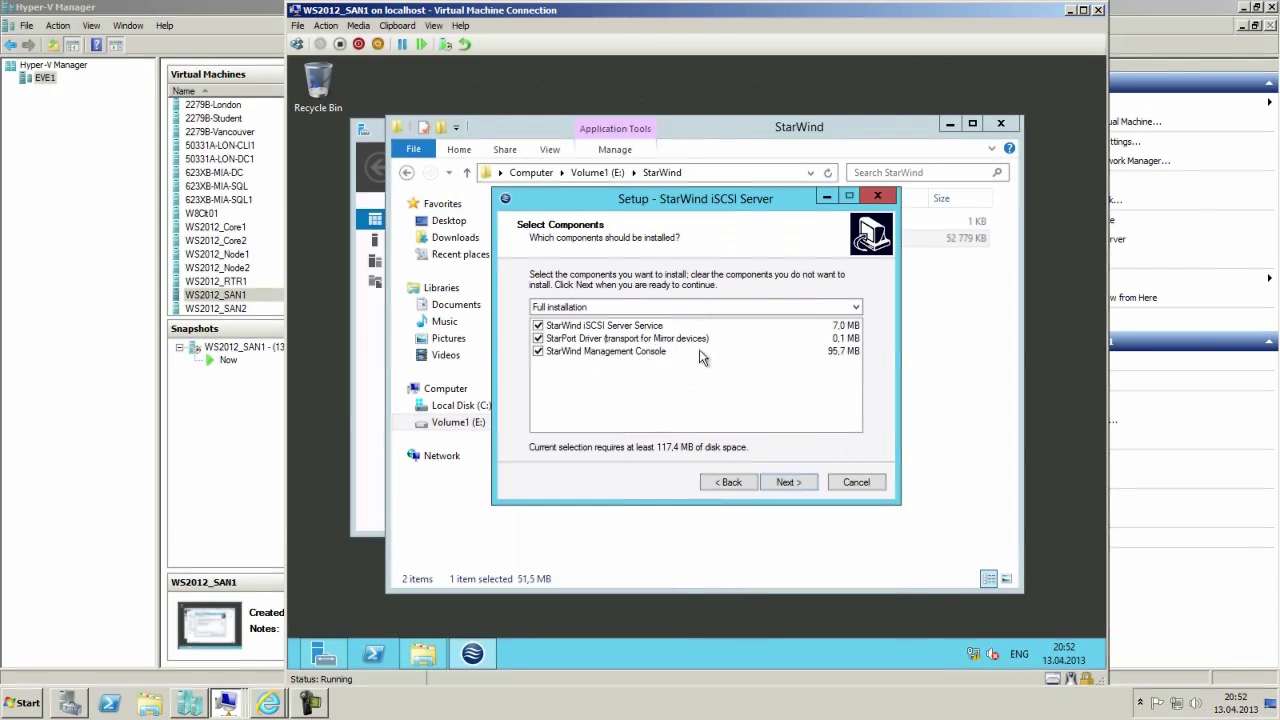
{"action": "left_click", "coordinate": [790, 484]}
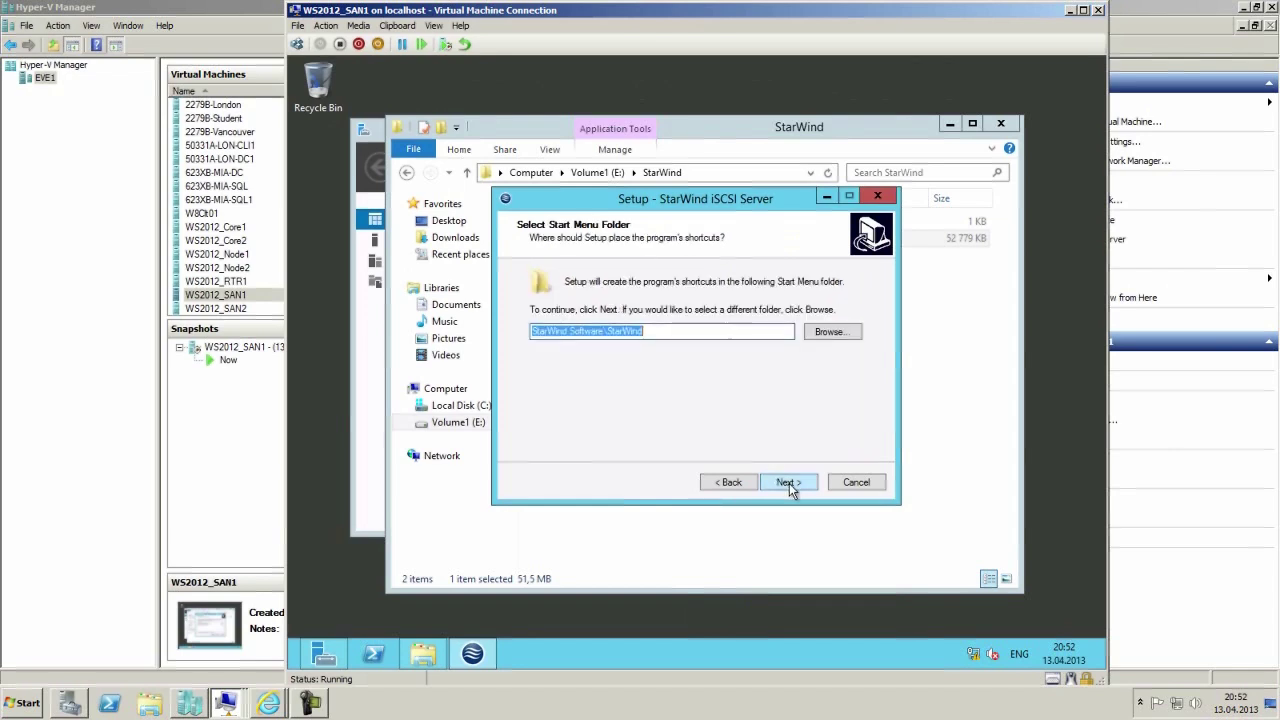
{"action": "left_click", "coordinate": [796, 485]}
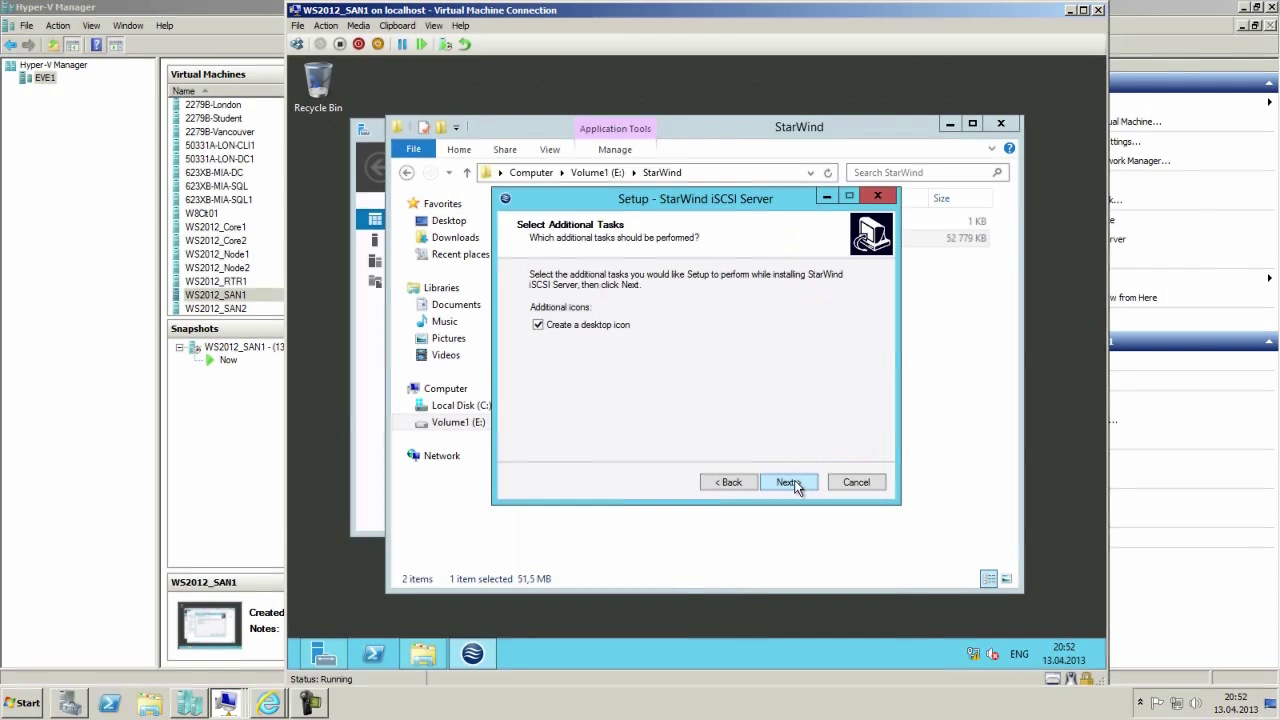
{"action": "left_click", "coordinate": [790, 484]}
{"action": "left_click", "coordinate": [789, 483]}
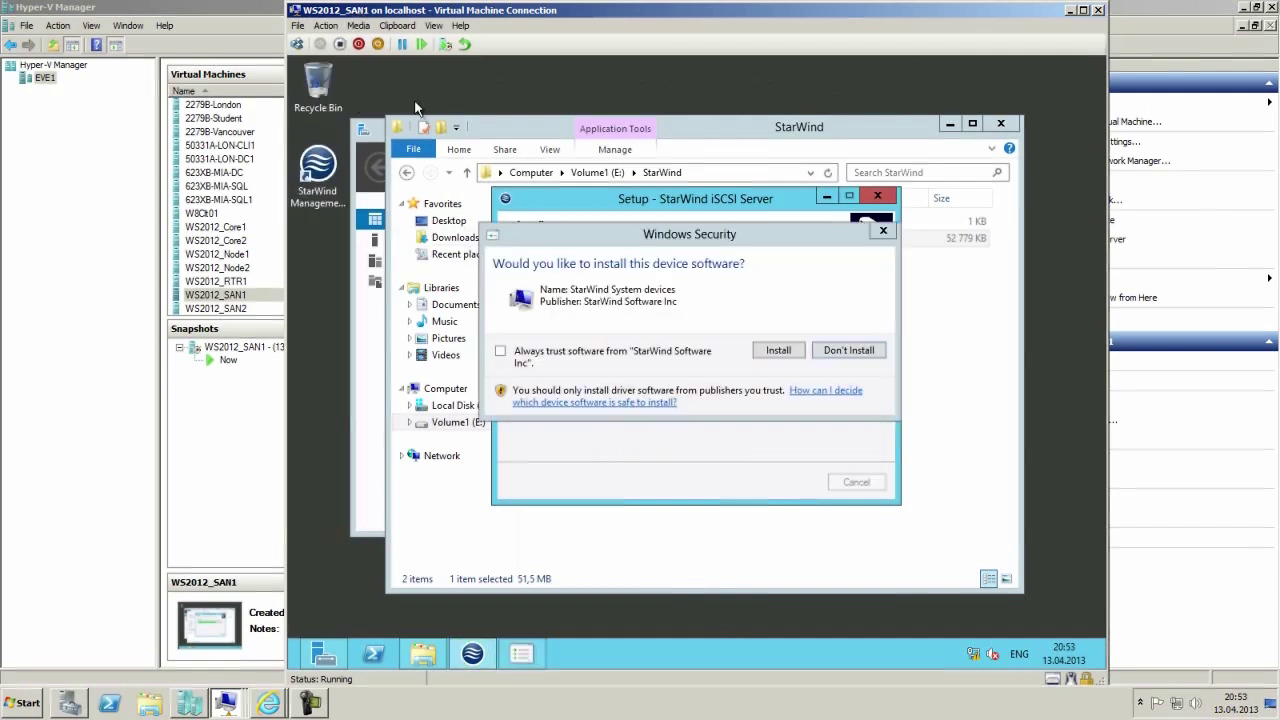
Trust and install the StarWind driver, choose 'I have a key', and finish setup.
{"action": "left_click", "coordinate": [524, 362]}
{"action": "left_click", "coordinate": [776, 351]}
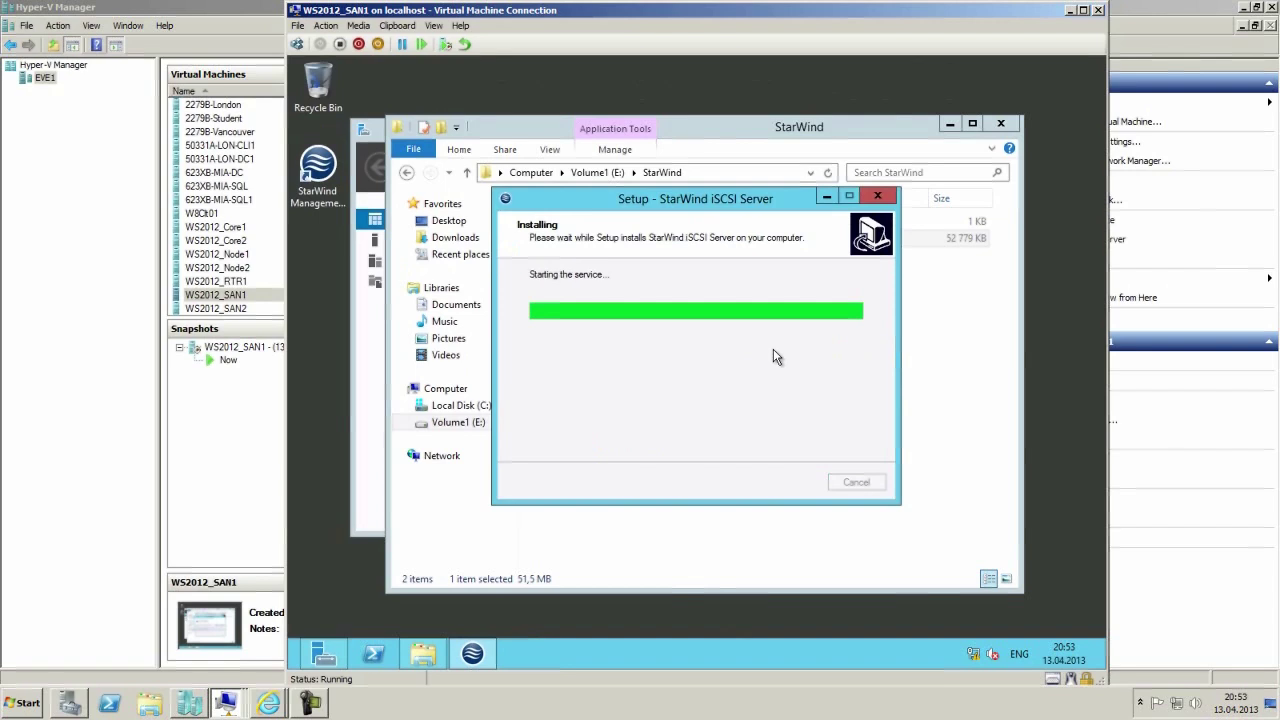
{"action": "left_click", "coordinate": [592, 355]}
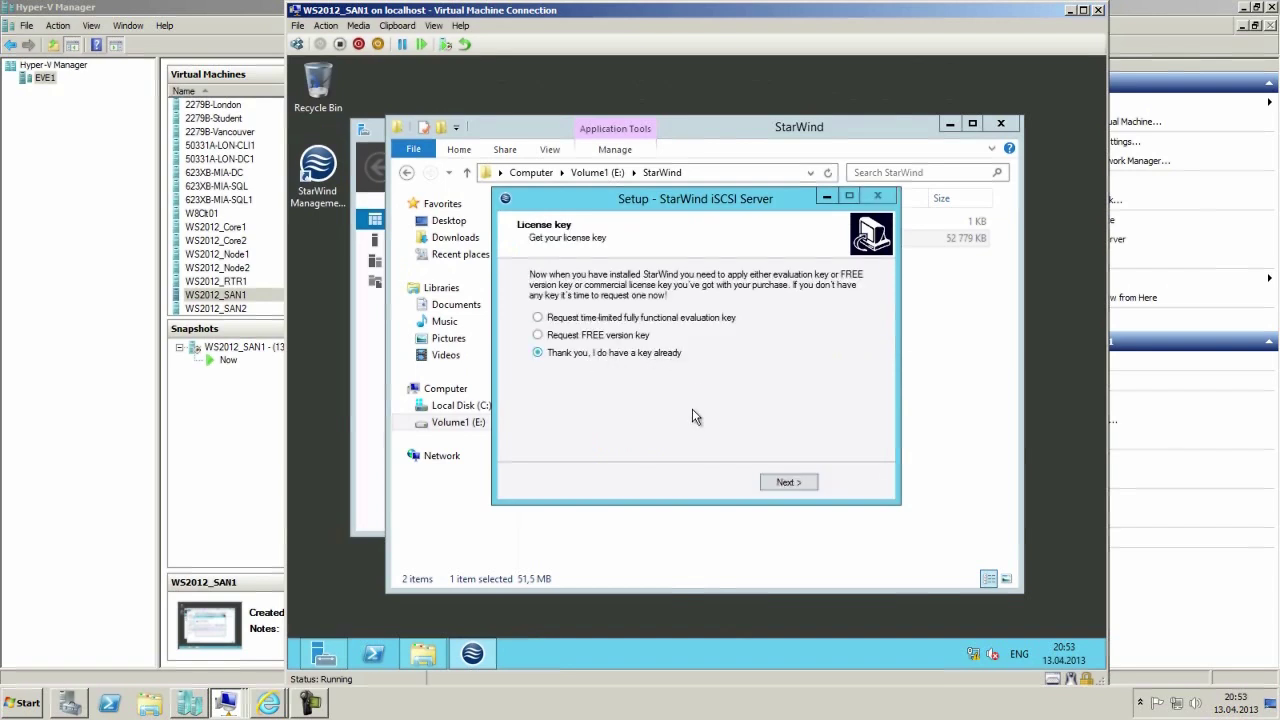
{"action": "left_click", "coordinate": [769, 482]}
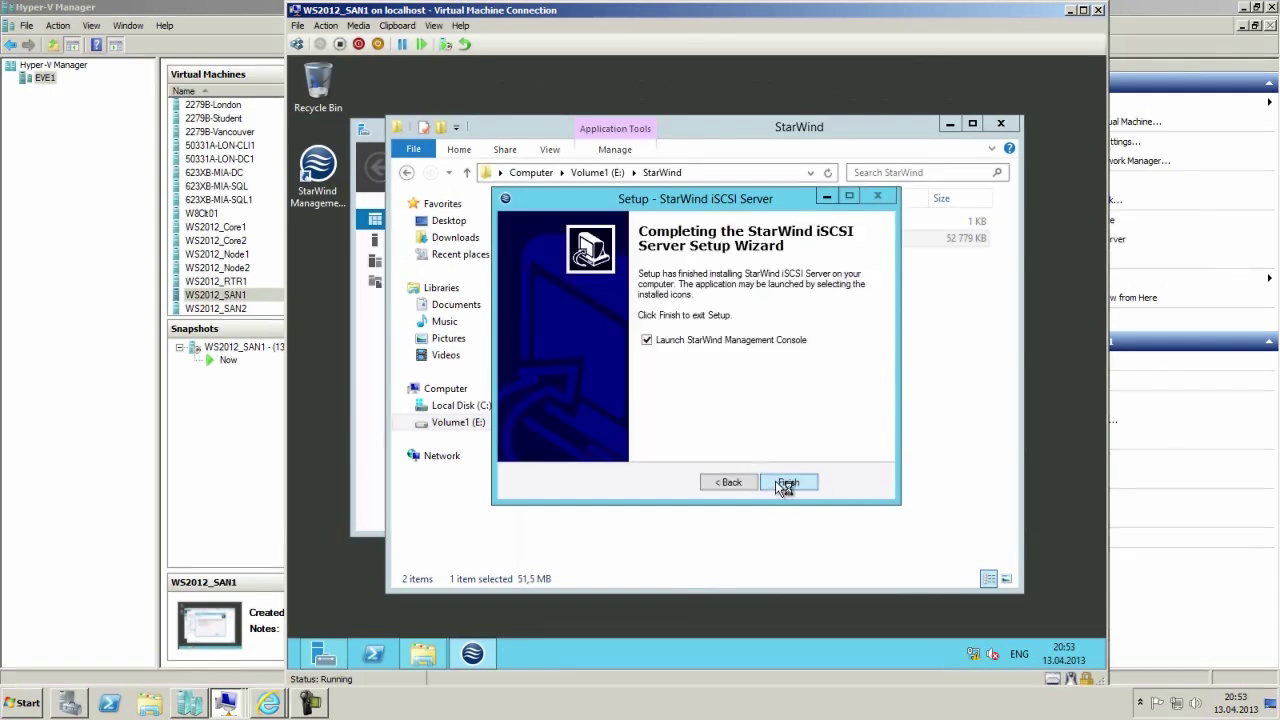
{"action": "left_click", "coordinate": [786, 483]}
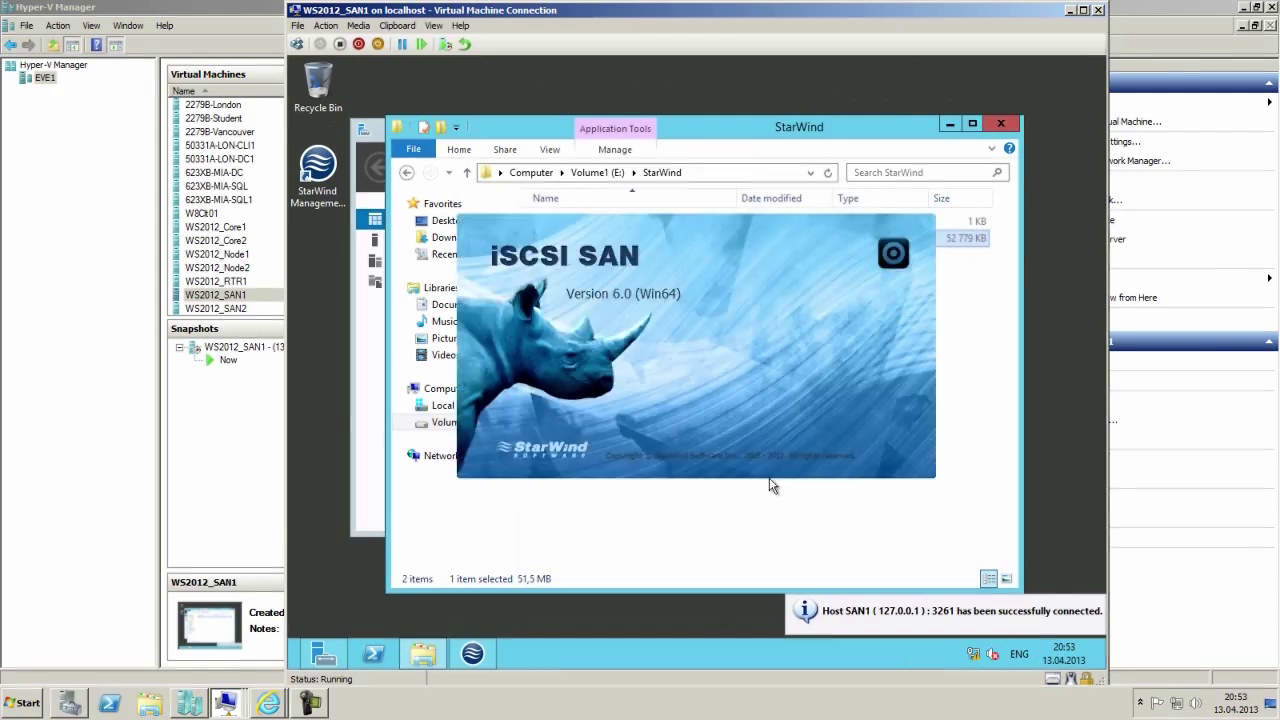
Load the license from E:\StarWind\licensekey.swk and apply it.
{"action": "left_click", "coordinate": [946, 126]}
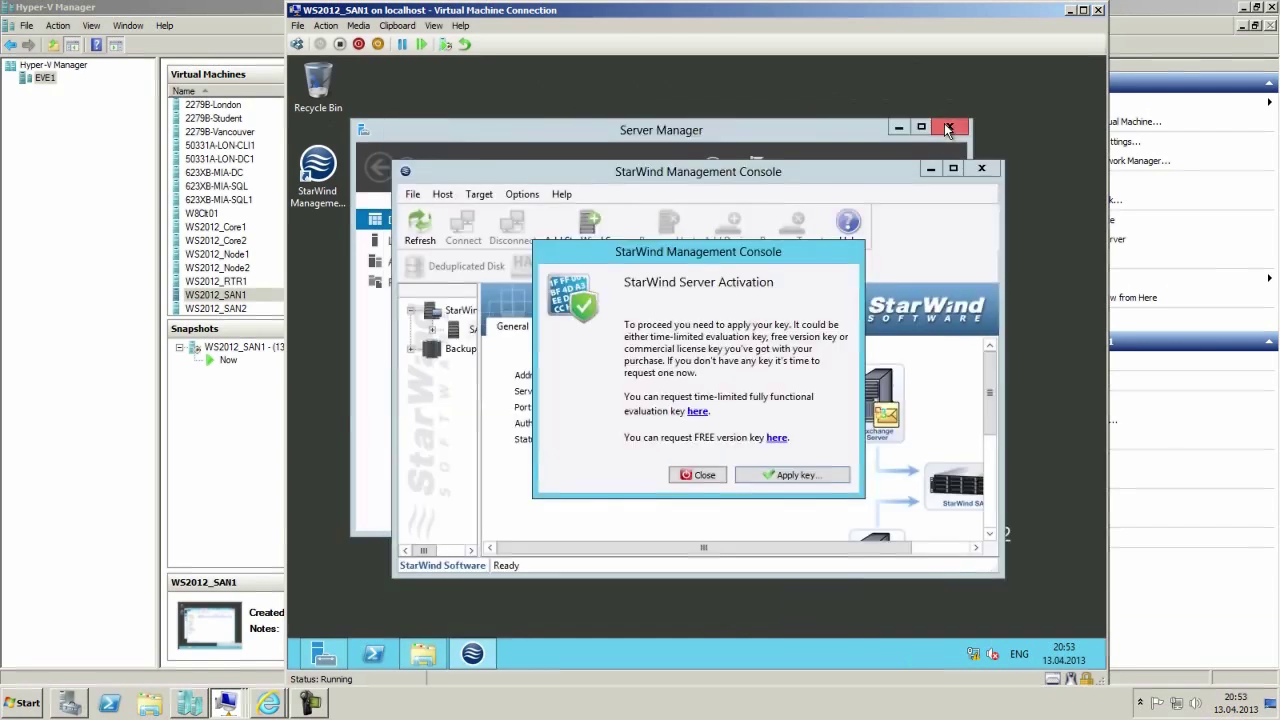
{"action": "left_click", "coordinate": [779, 477]}
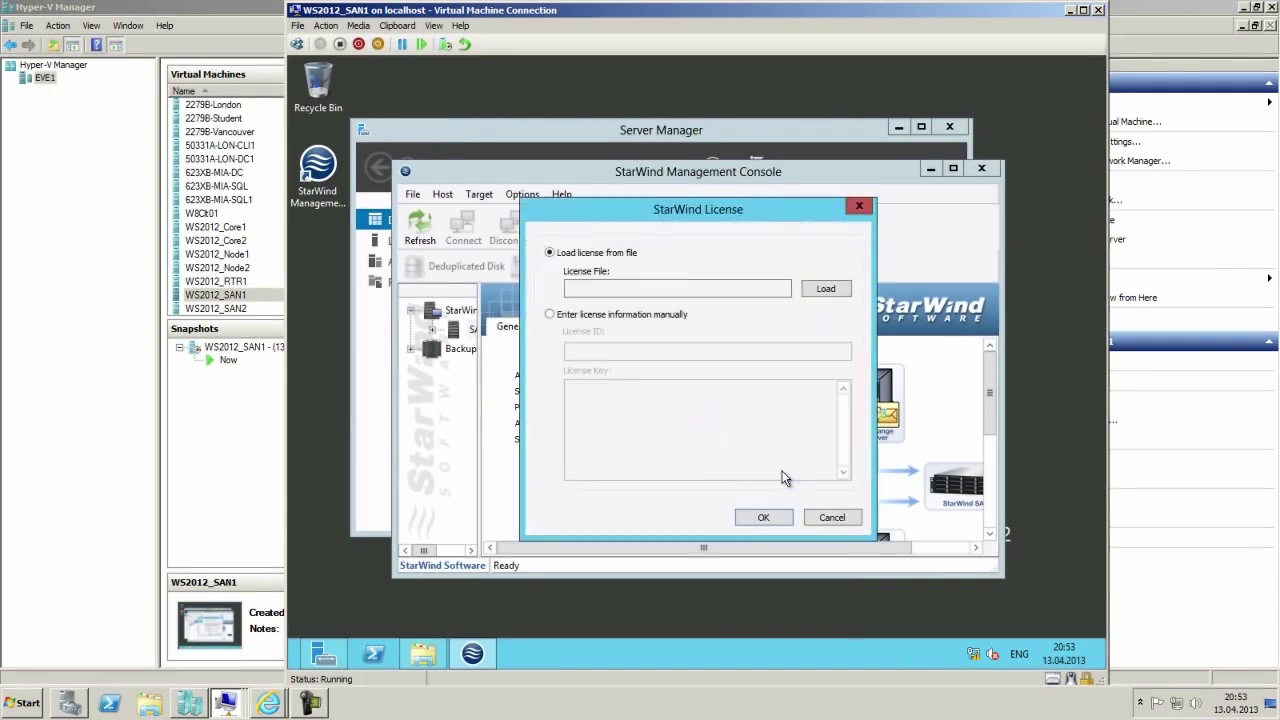
{"action": "left_click", "coordinate": [826, 290]}
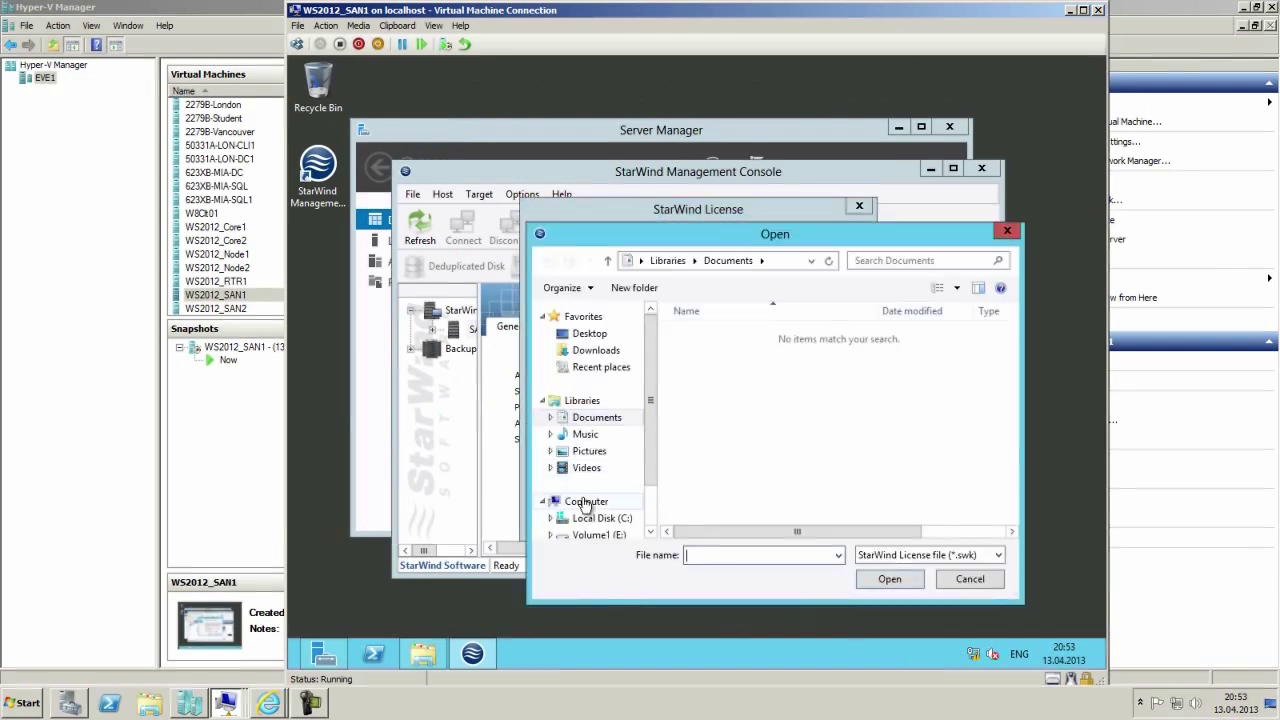
{"action": "left_click", "coordinate": [610, 535]}
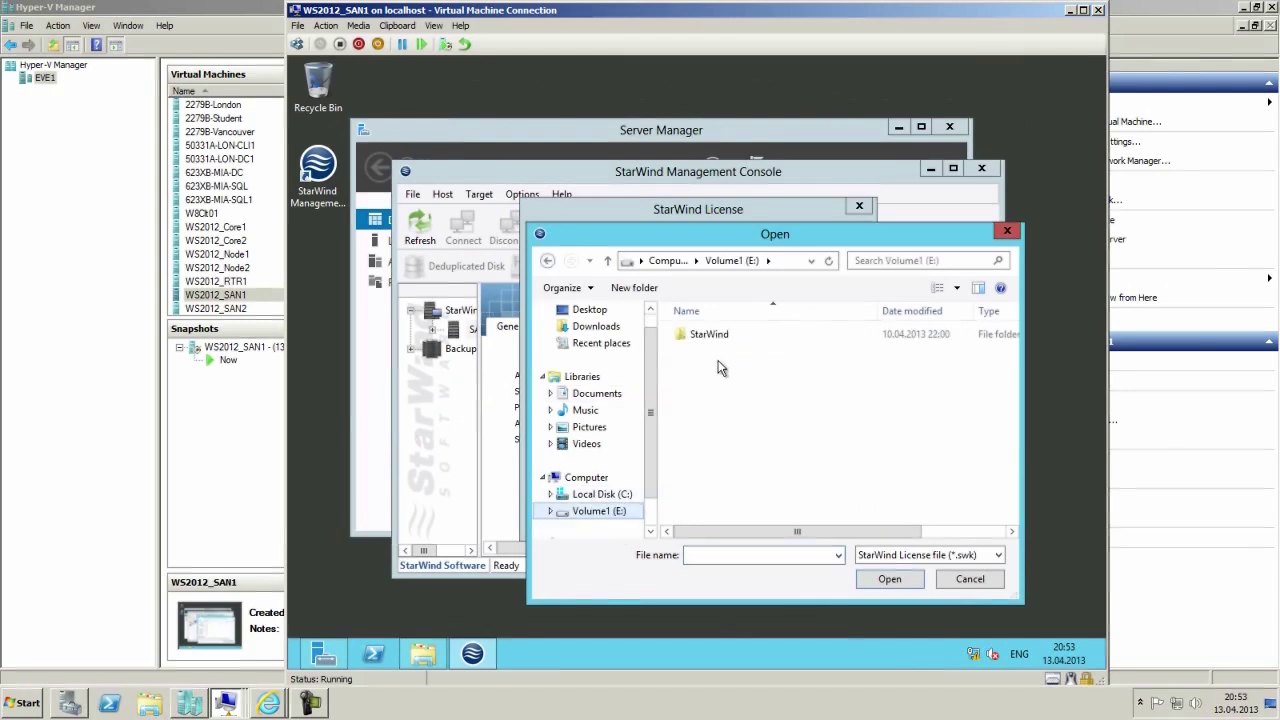
{"action": "double_click", "coordinate": [710, 336]}
{"action": "double_click", "coordinate": [716, 338]}
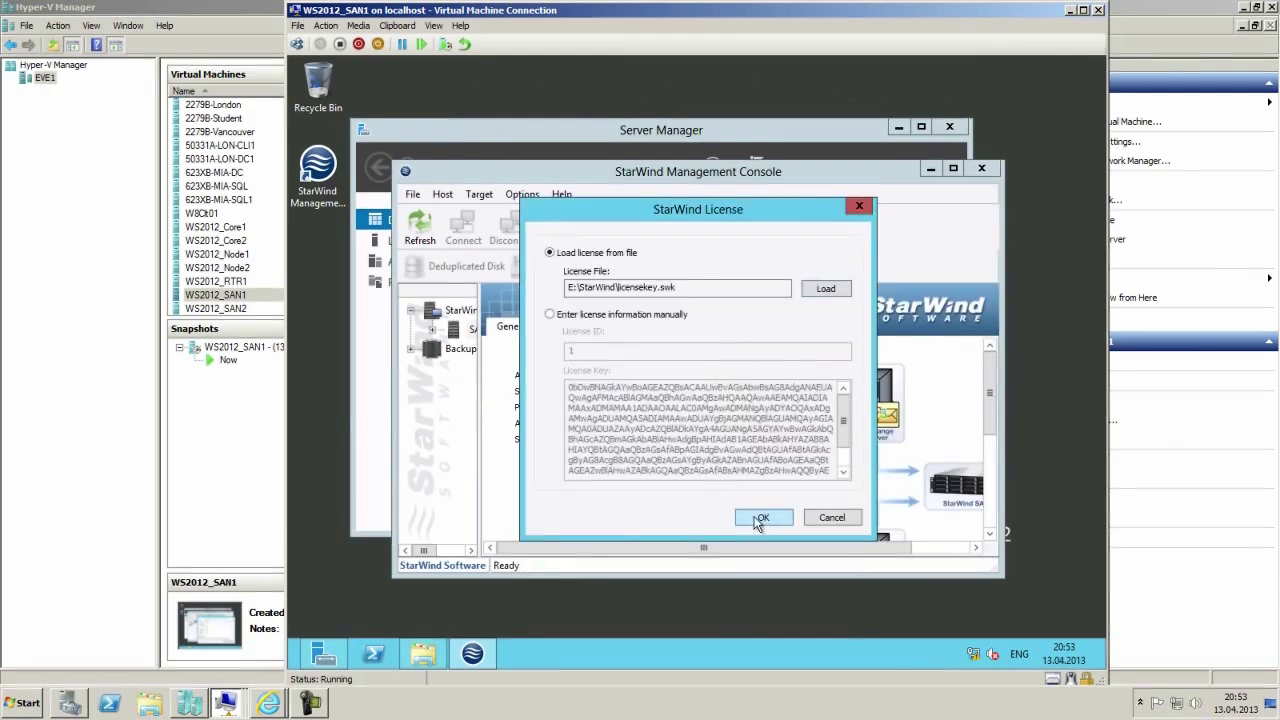
{"action": "left_click", "coordinate": [757, 520]}
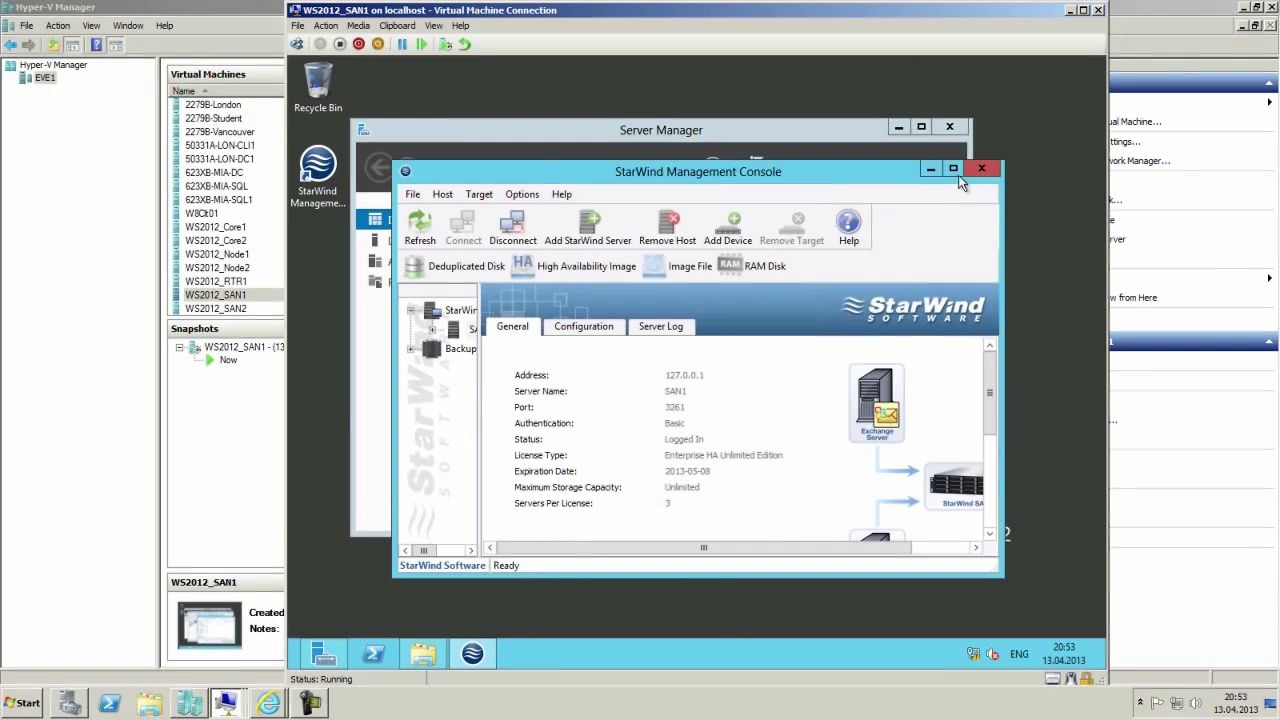
Maximize the Management Console, then open the actions for WS2012_RTR1 in Hyper-V Manager.
{"action": "left_click", "coordinate": [954, 170]}
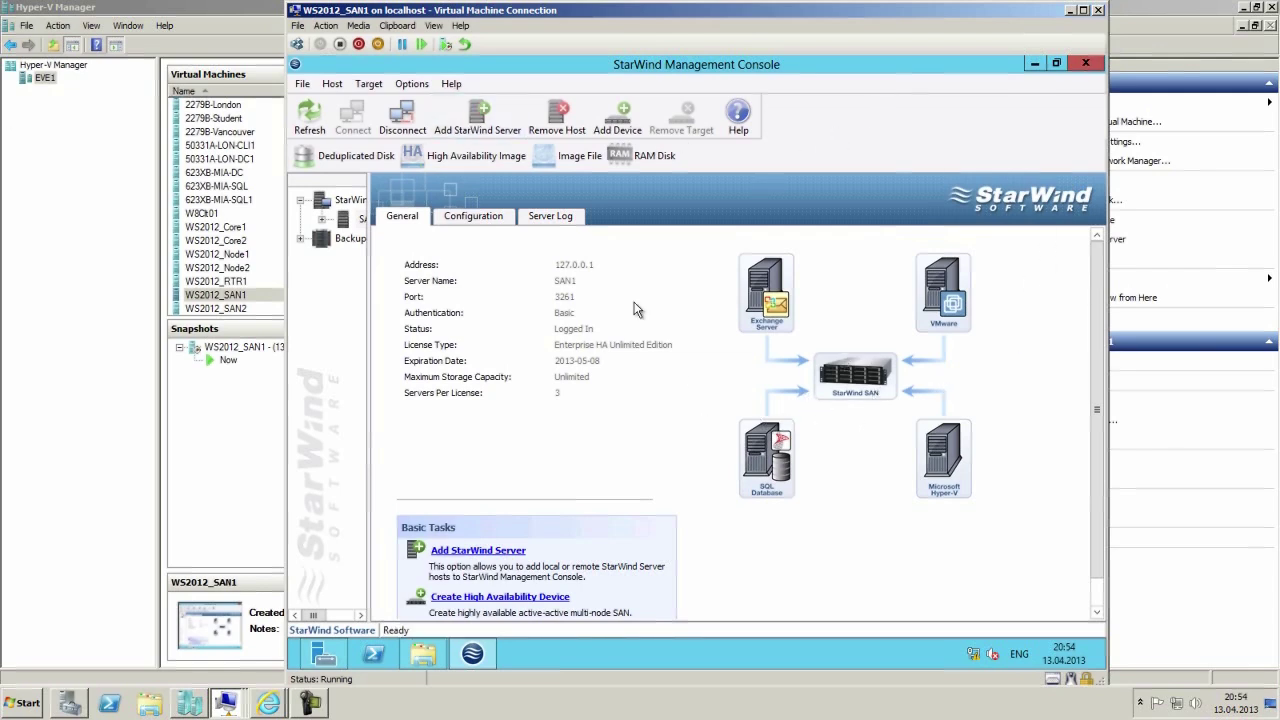
{"action": "left_click", "coordinate": [313, 697]}
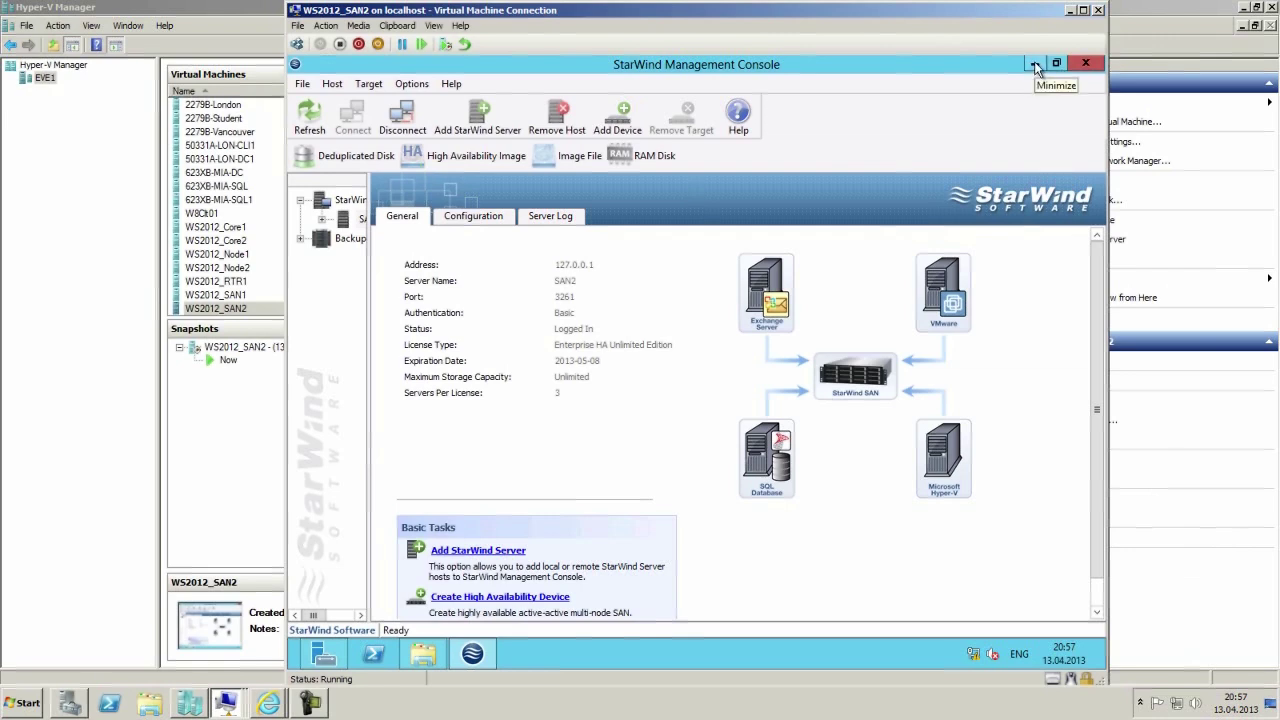
{"action": "left_click", "coordinate": [238, 284]}
{"action": "right_click", "coordinate": [238, 288]}
{"action": "left_click", "coordinate": [282, 292]}
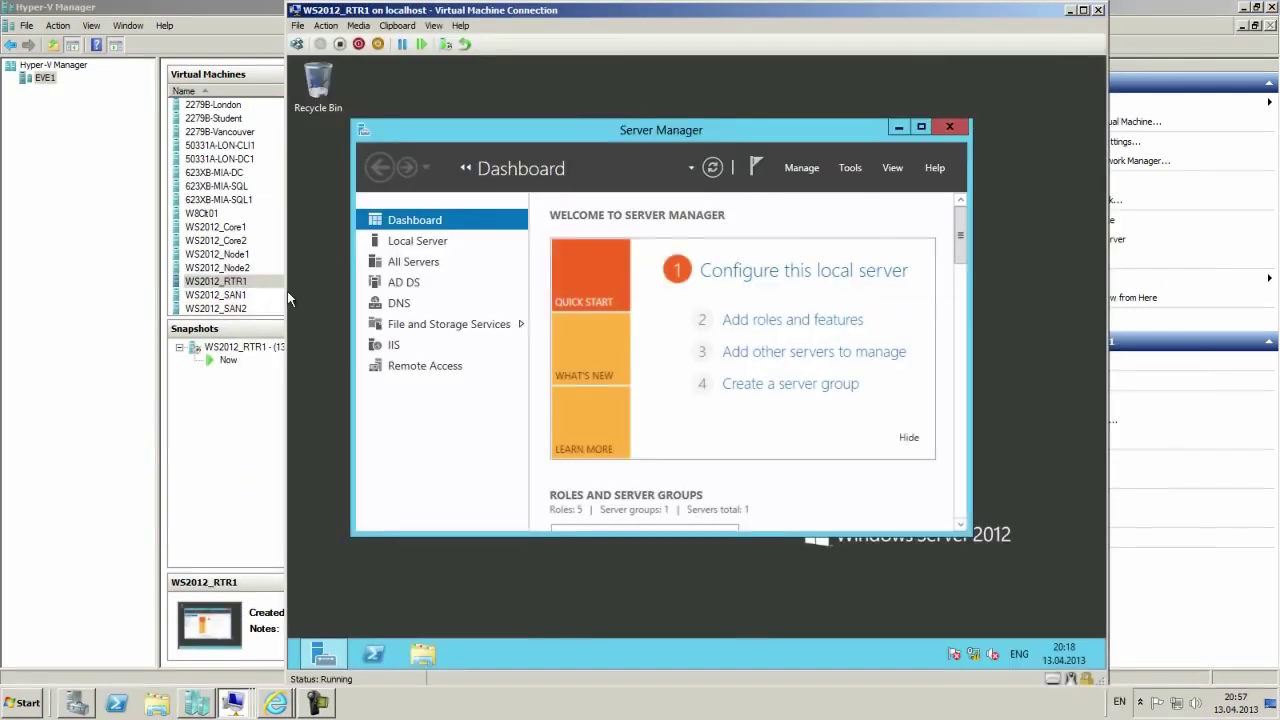
{"action": "right_click", "coordinate": [975, 652]}
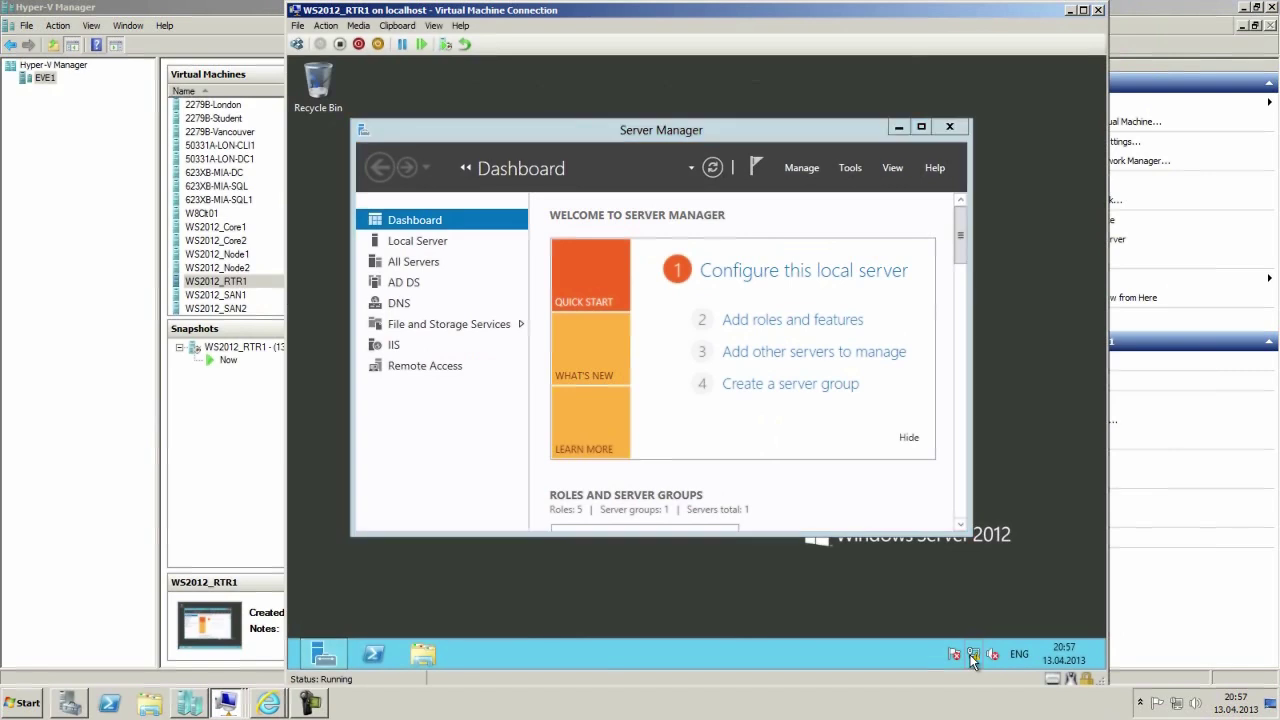
{"action": "left_click", "coordinate": [975, 652]}
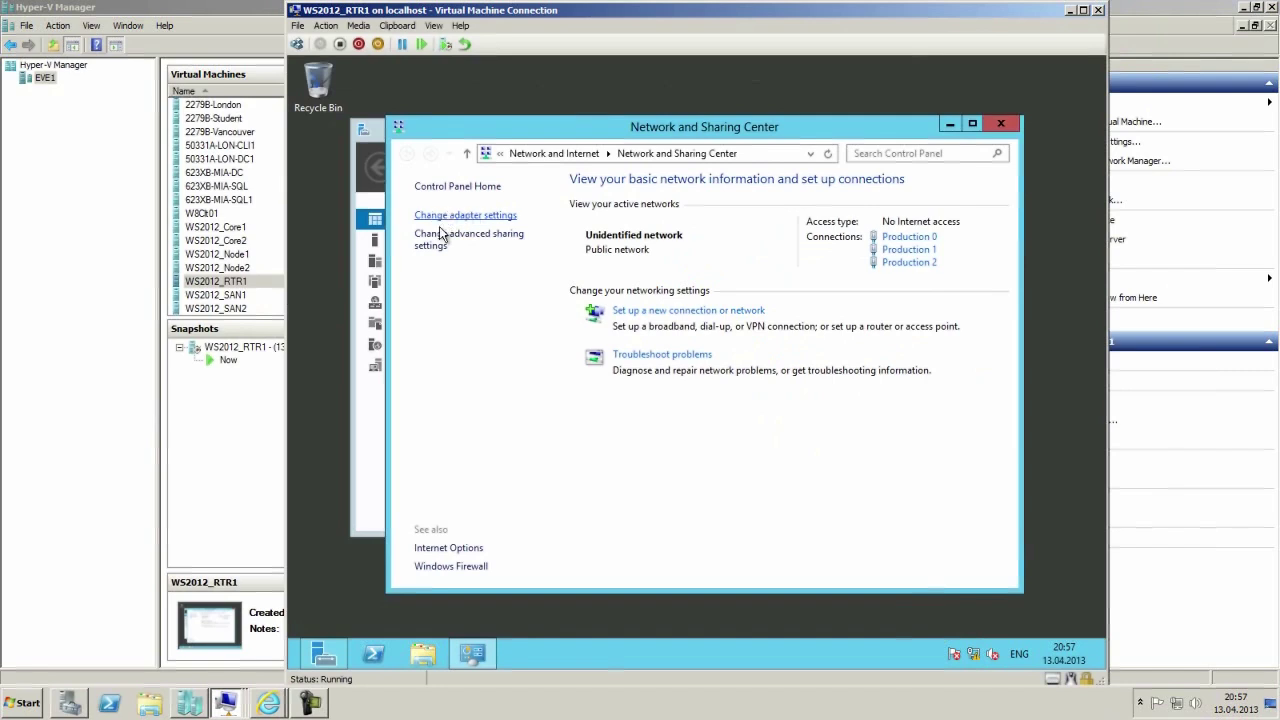
{"action": "left_click", "coordinate": [456, 220]}
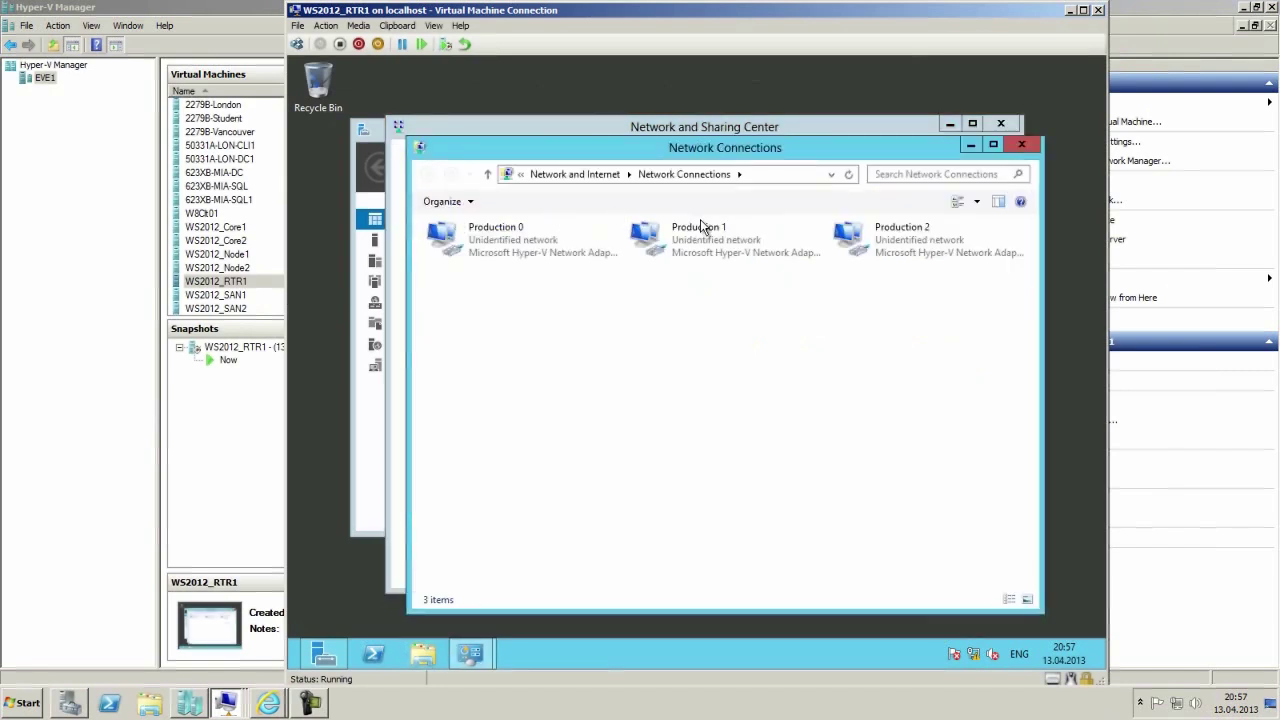
{"action": "left_click", "coordinate": [613, 243]}
{"action": "left_click", "coordinate": [650, 243]}
{"action": "left_click", "coordinate": [880, 245]}
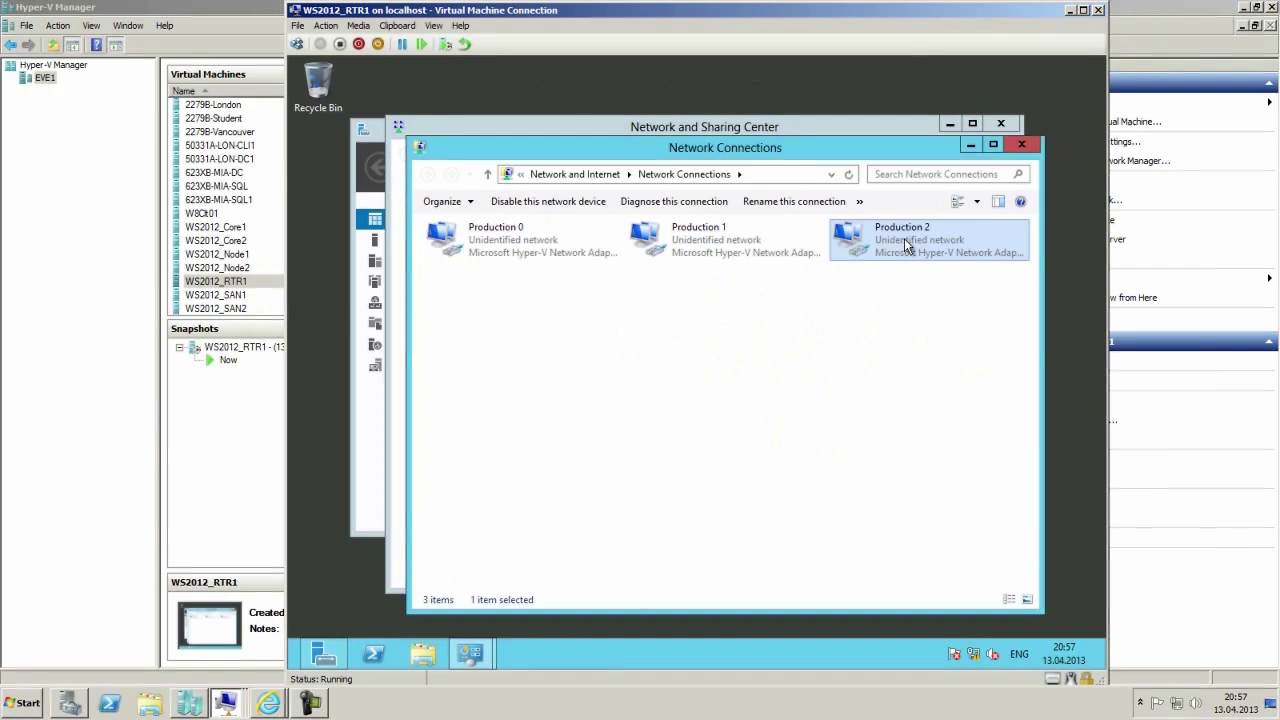
{"action": "left_click", "coordinate": [697, 245]}
{"action": "right_click", "coordinate": [697, 245]}
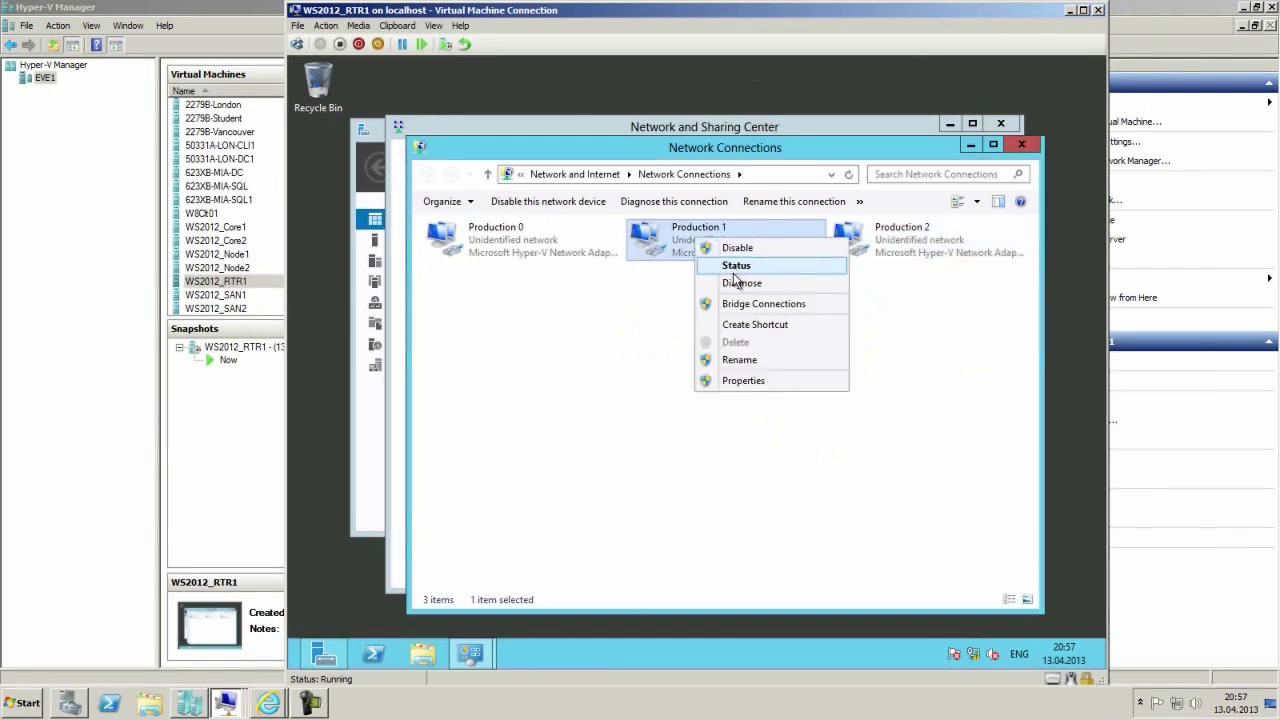
{"action": "left_click", "coordinate": [737, 265]}
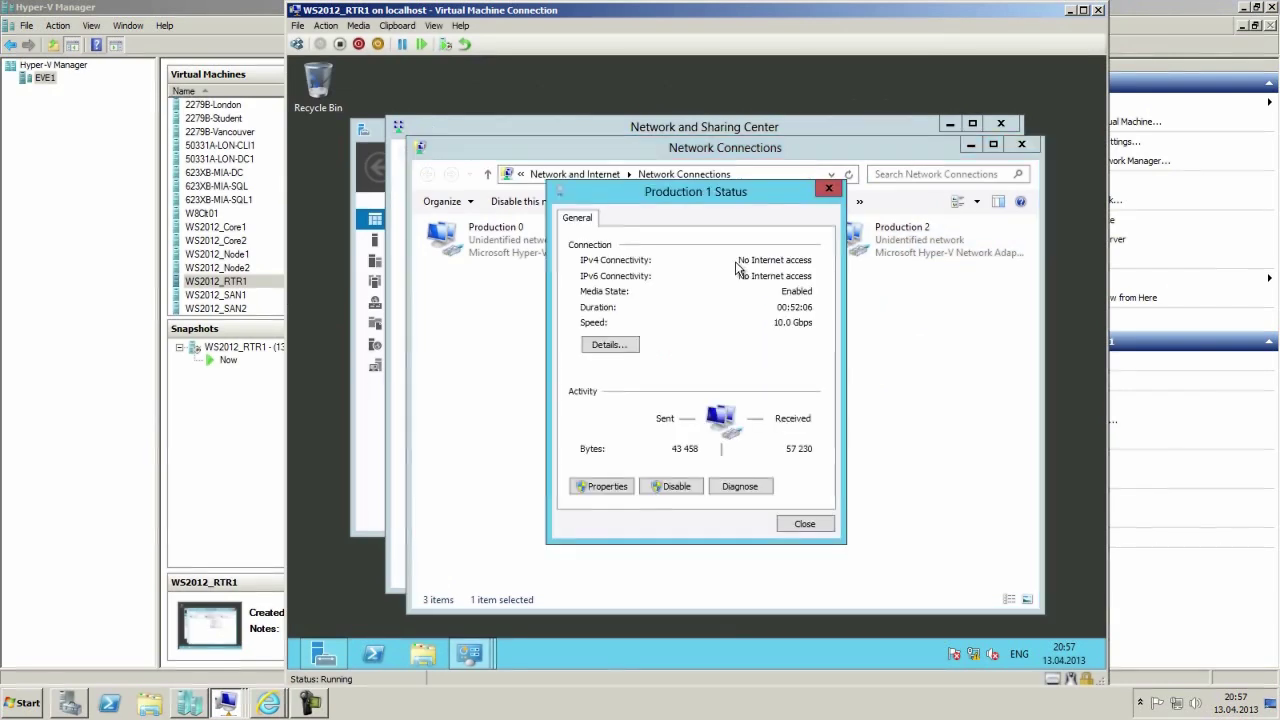
{"action": "left_click", "coordinate": [608, 345]}
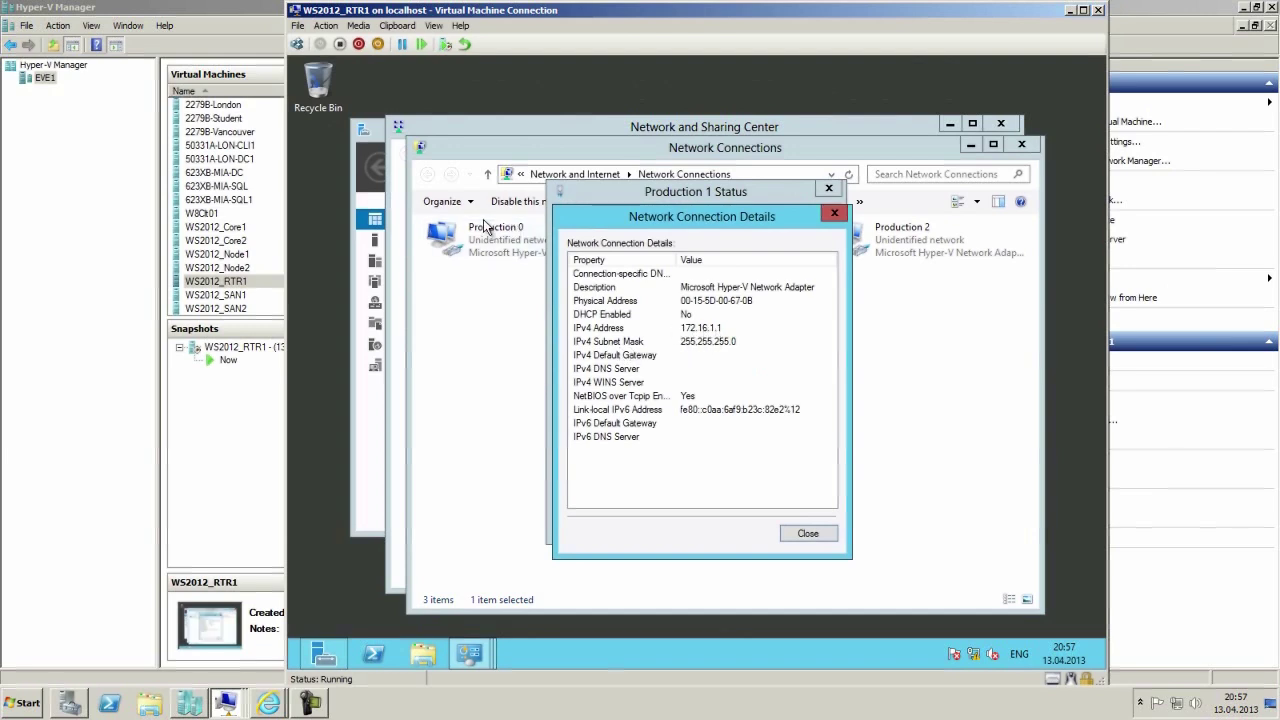
{"action": "left_click", "coordinate": [813, 533]}
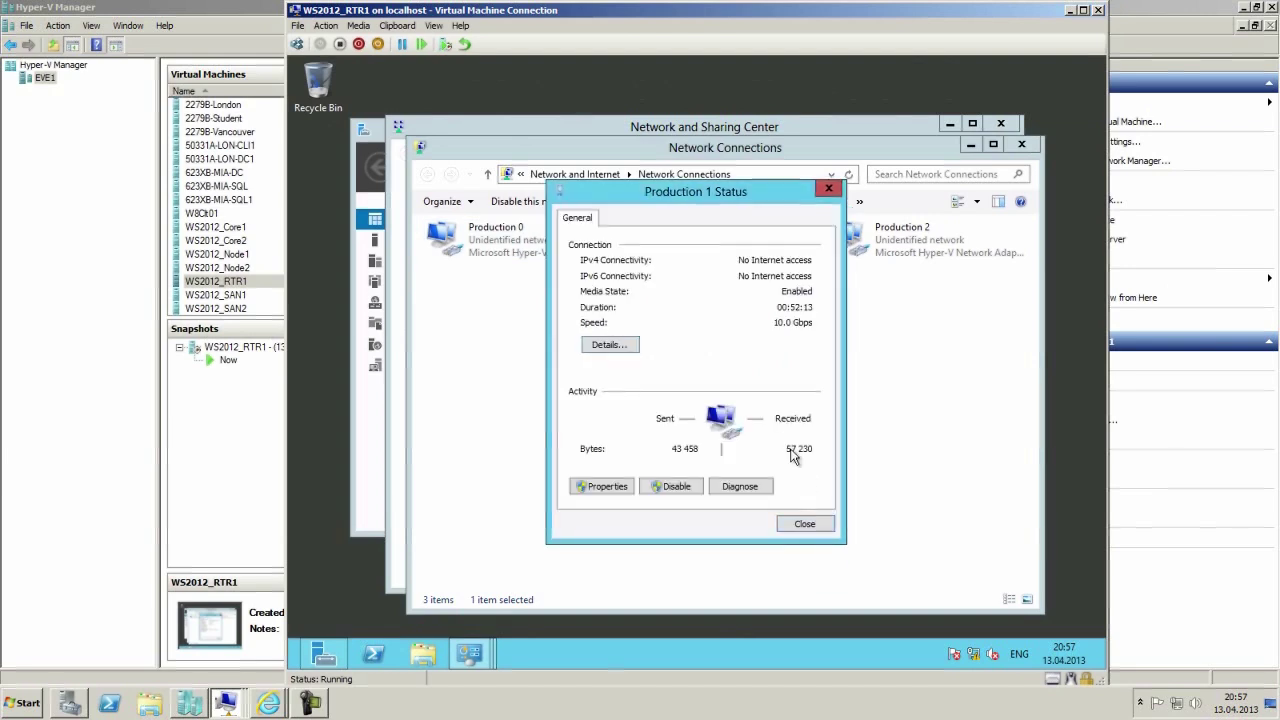
{"action": "left_click", "coordinate": [810, 521]}
{"action": "left_click", "coordinate": [1024, 144]}
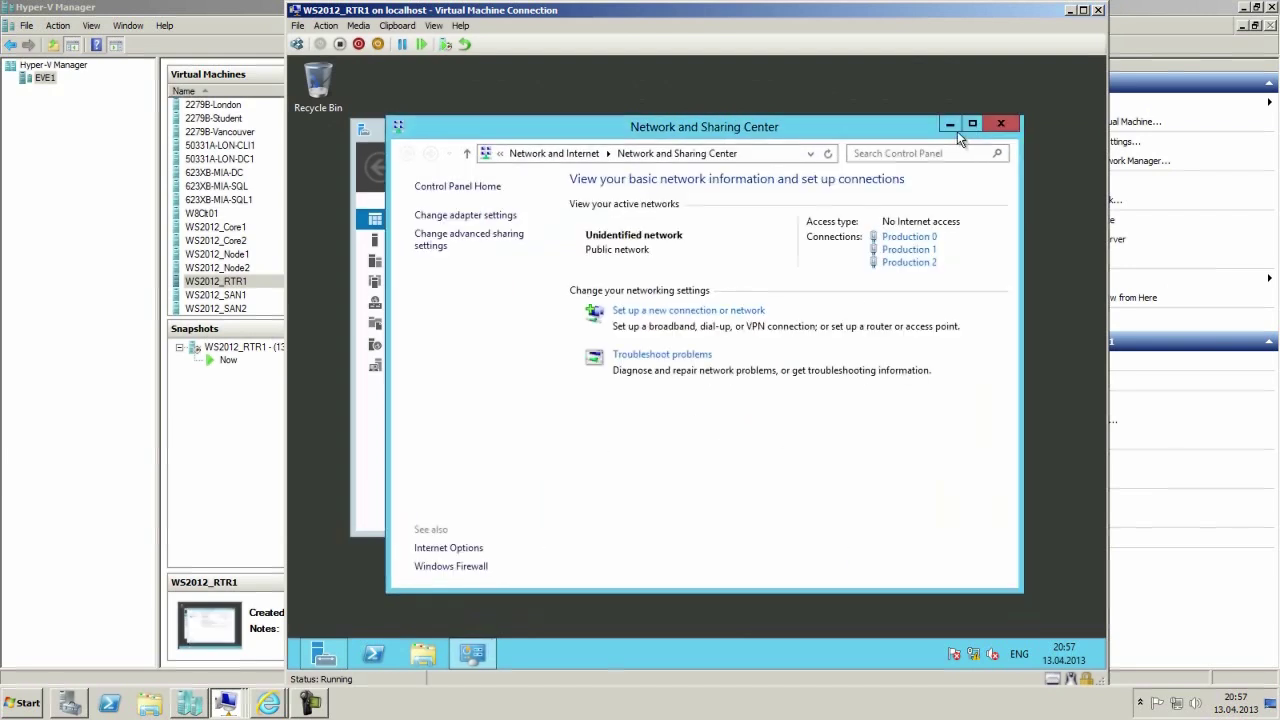
{"action": "left_click", "coordinate": [957, 128]}
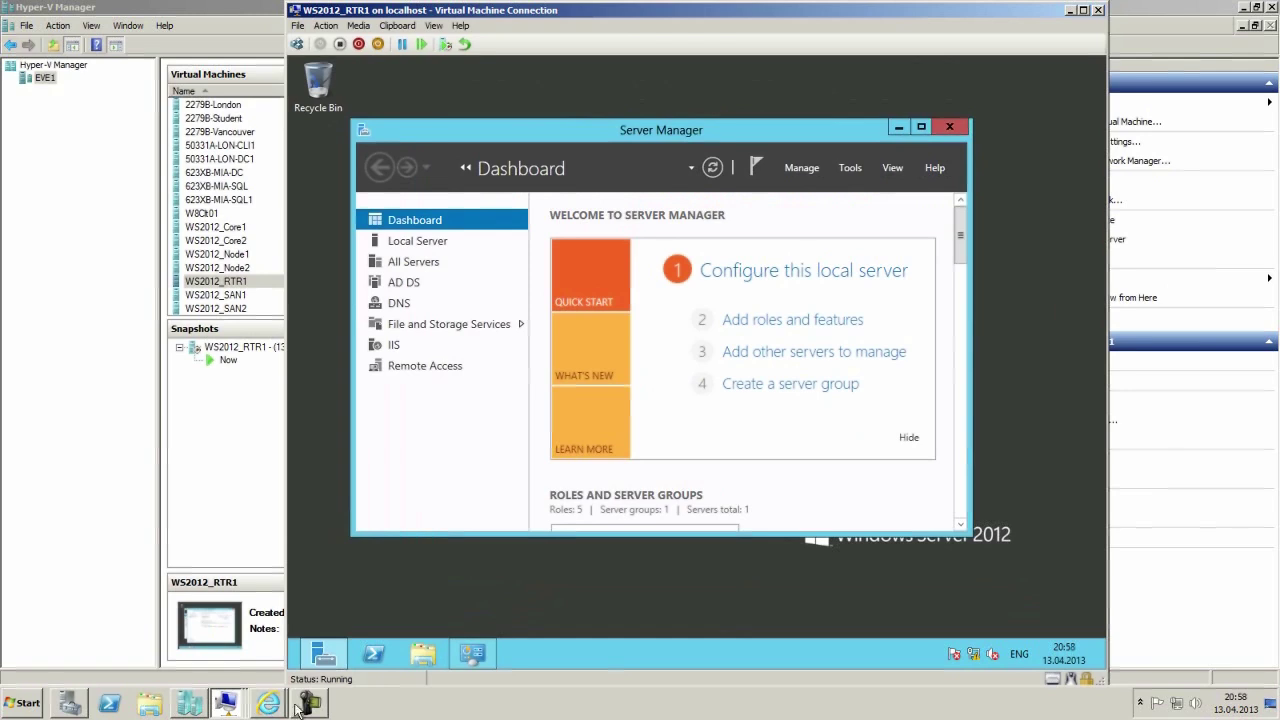
{"action": "left_click", "coordinate": [228, 693]}
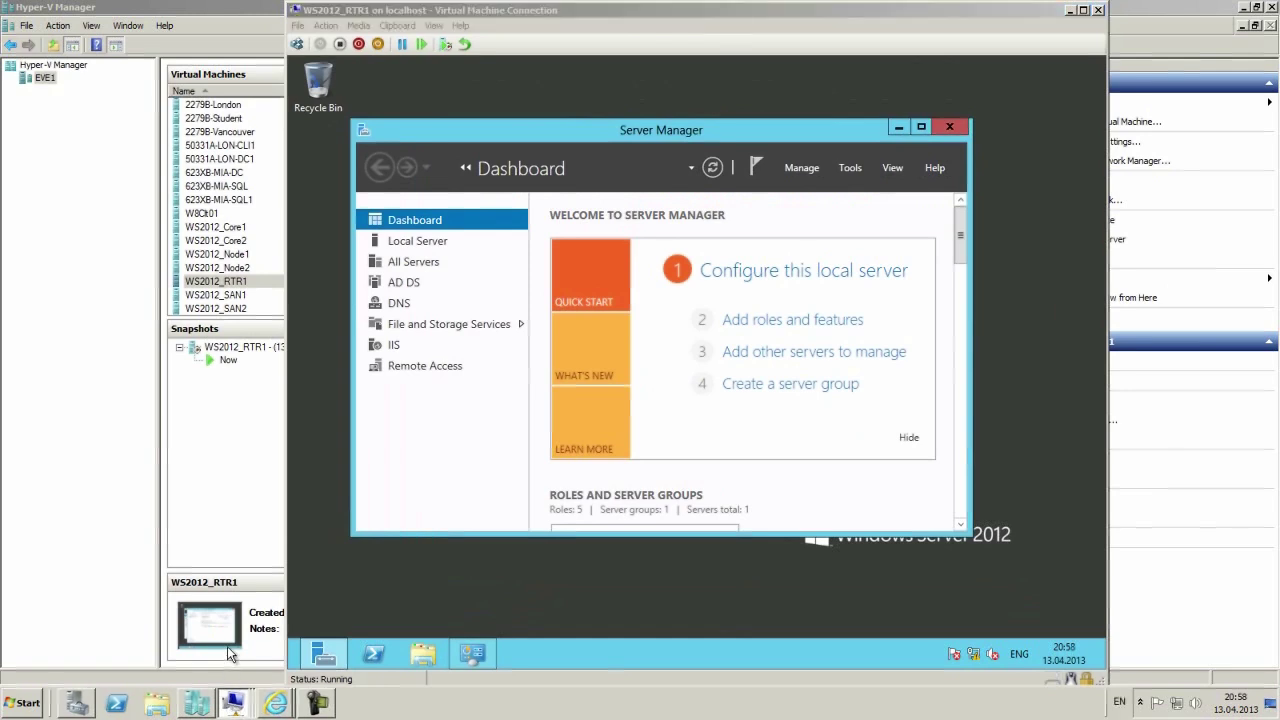
On SAN1, check the SANRepl2 connection's IPv4 address is 10.12.0.1.
{"action": "left_click", "coordinate": [232, 664]}
{"action": "right_click", "coordinate": [973, 654]}
{"action": "left_click", "coordinate": [945, 638]}
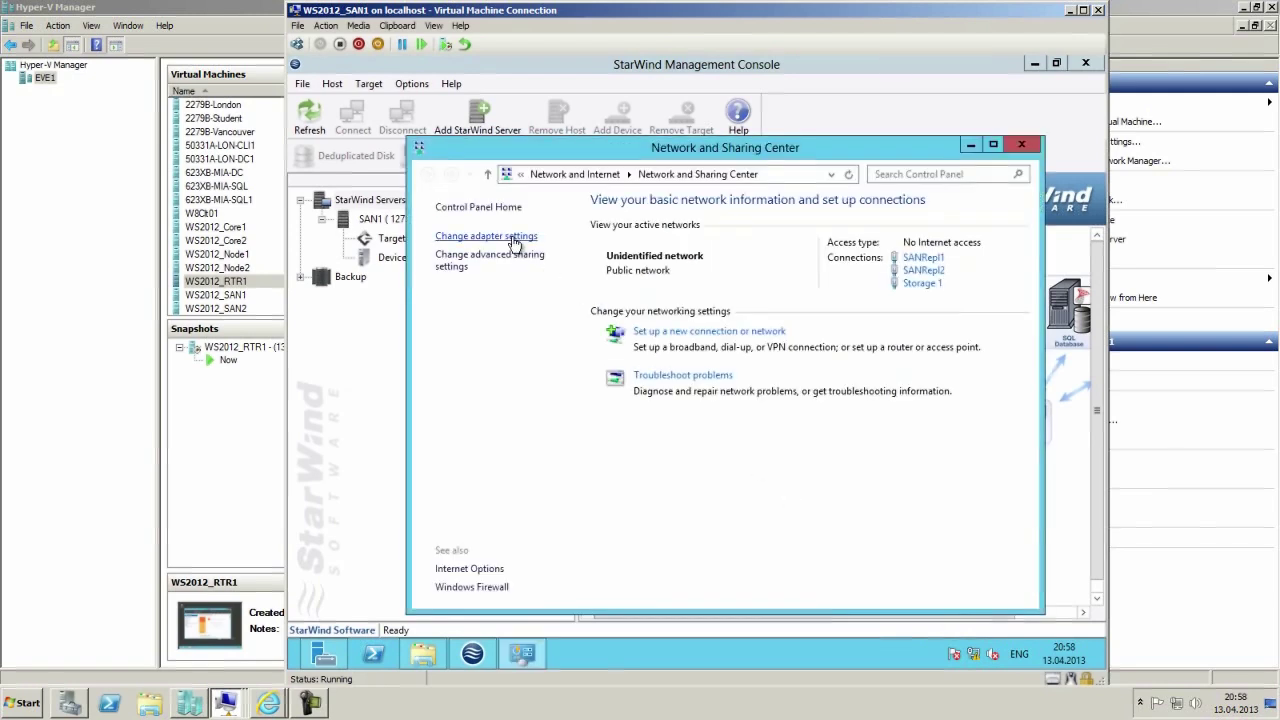
{"action": "left_click", "coordinate": [515, 237]}
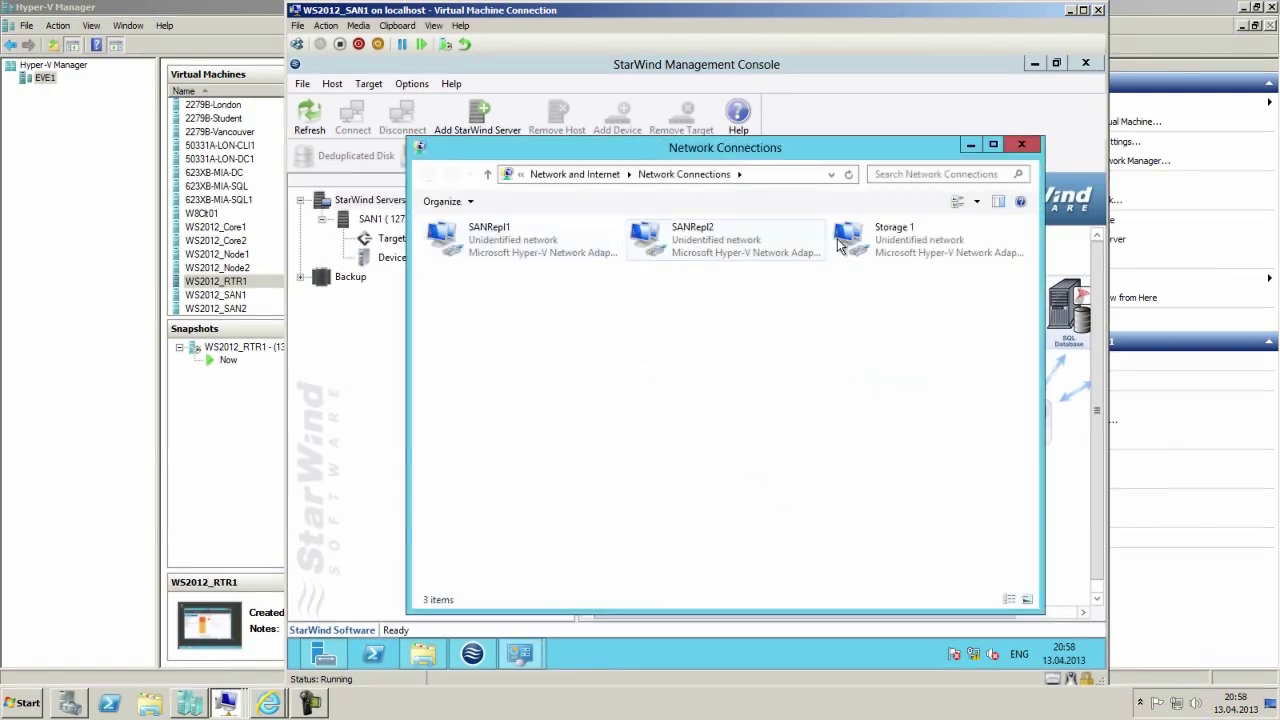
{"action": "right_click", "coordinate": [693, 238]}
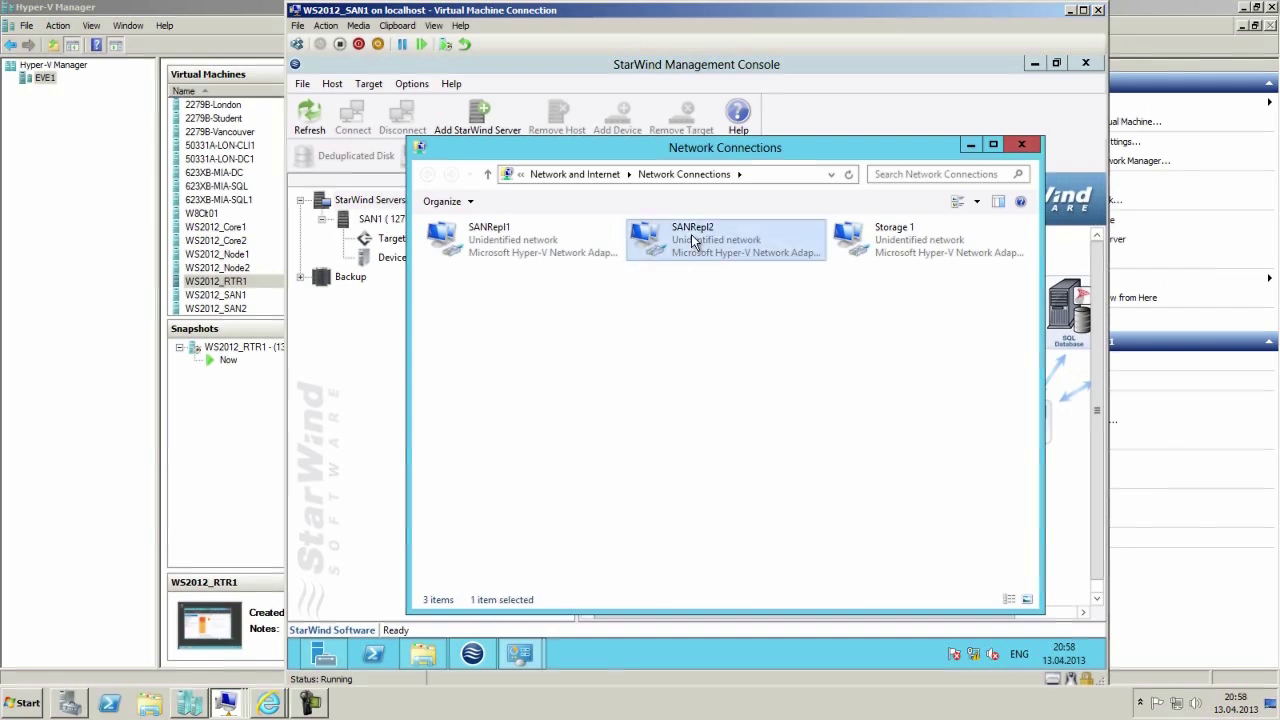
{"action": "left_click", "coordinate": [730, 264]}
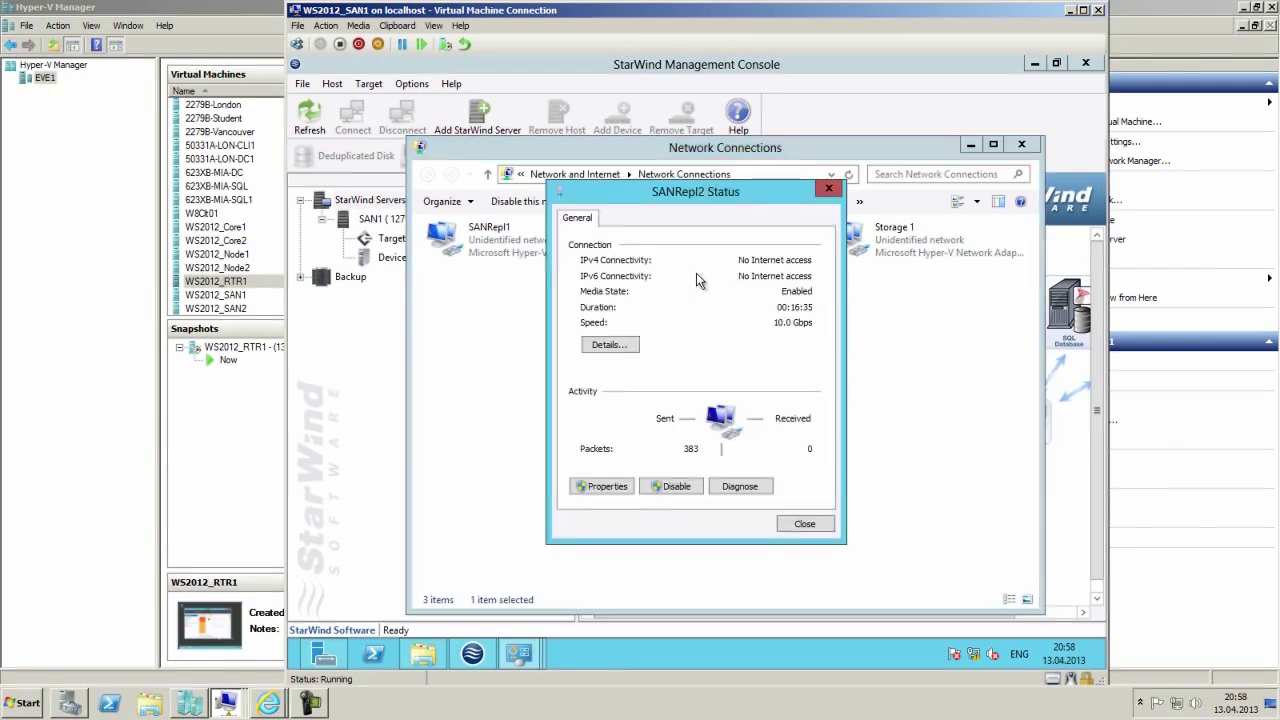
{"action": "left_click", "coordinate": [625, 346]}
{"action": "left_click", "coordinate": [742, 329]}
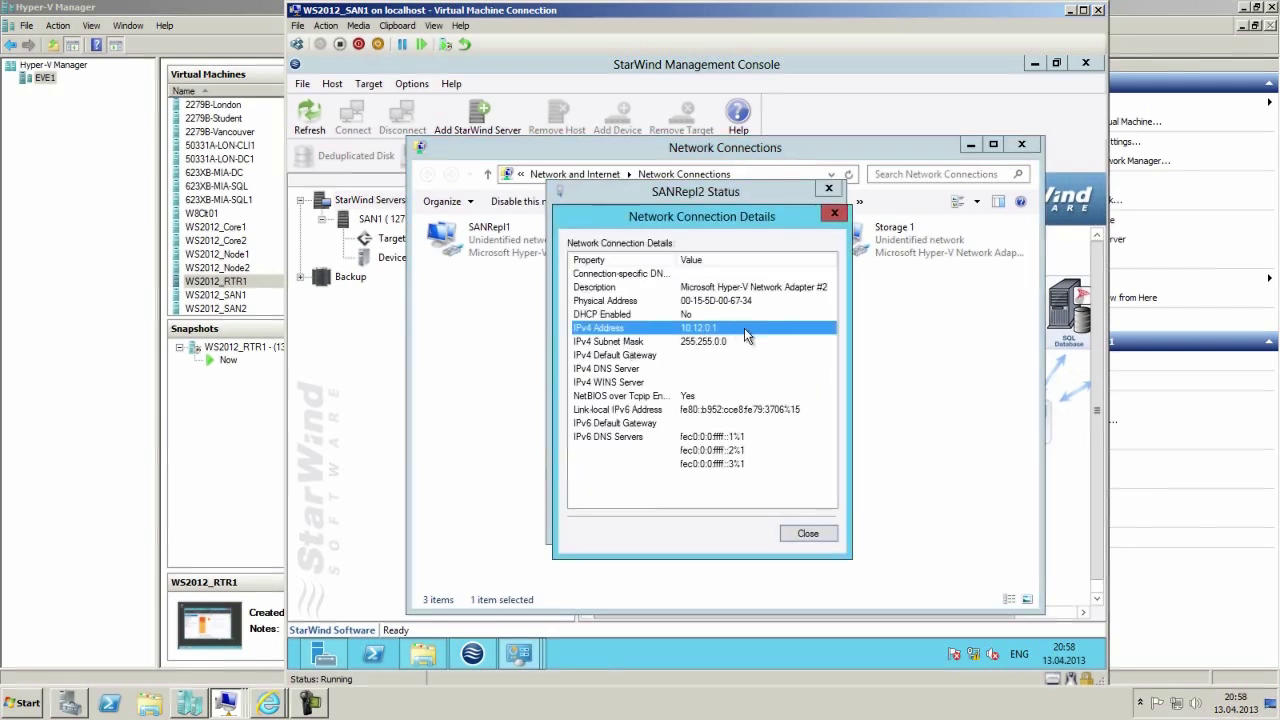
{"action": "left_click", "coordinate": [808, 533]}
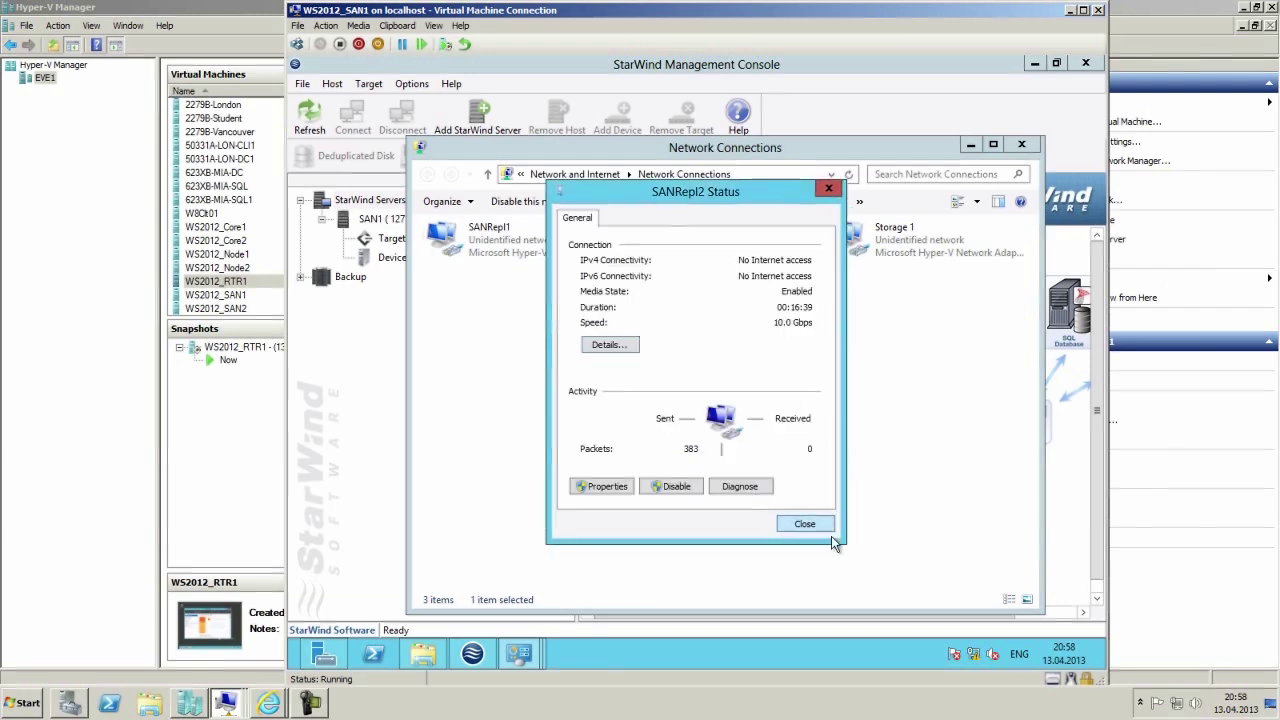
{"action": "left_click", "coordinate": [818, 526]}
Review the SANRepl1 connection's IP address details.
{"action": "right_click", "coordinate": [480, 243]}
{"action": "left_click", "coordinate": [518, 272]}
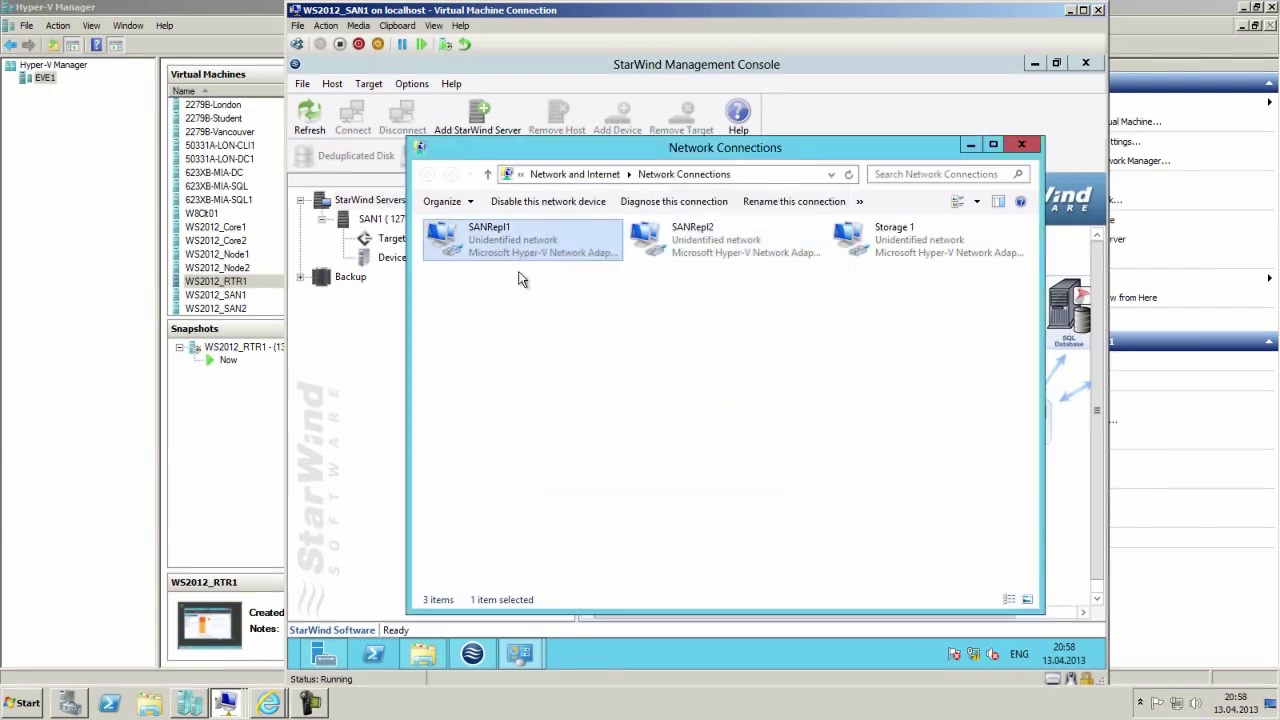
{"action": "left_click", "coordinate": [606, 345]}
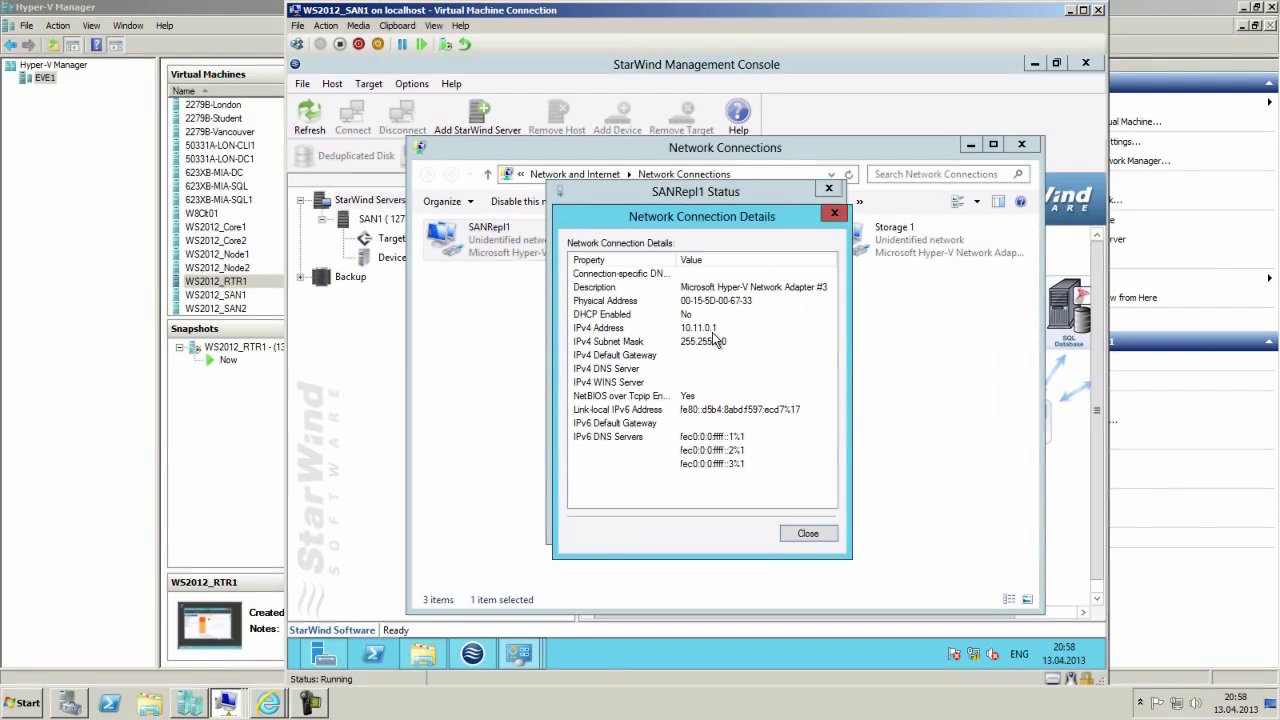
{"action": "left_click", "coordinate": [810, 535]}
{"action": "left_click", "coordinate": [805, 523]}
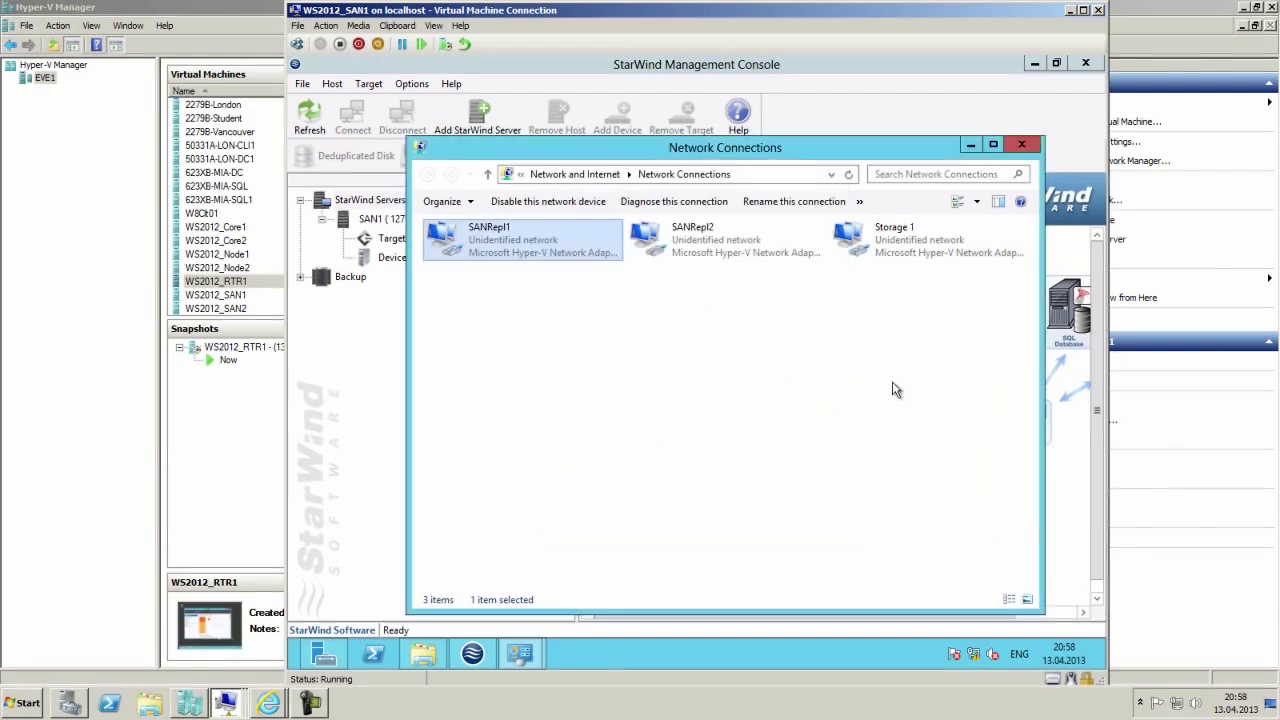
Verify Storage 1's IPv4 is 192.168.1.2 / 255.255.255.0, cancelling without changes.
{"action": "right_click", "coordinate": [895, 238]}
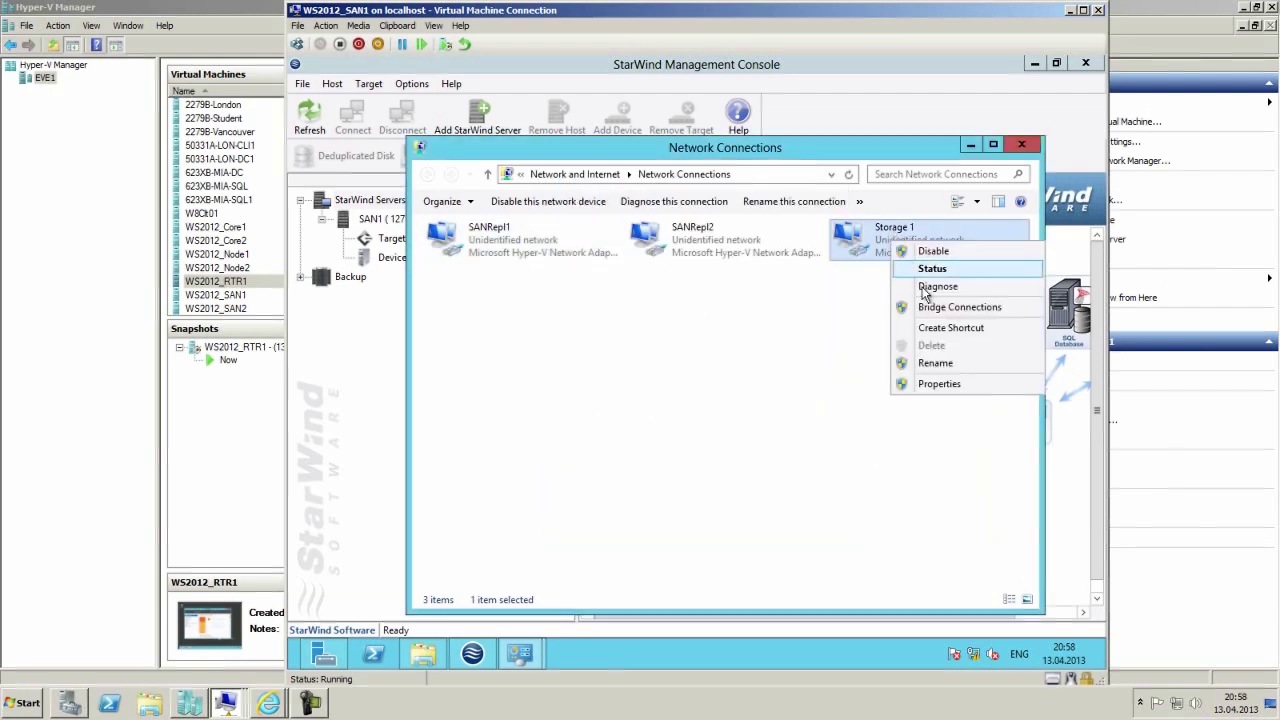
{"action": "left_click", "coordinate": [938, 386]}
{"action": "double_click", "coordinate": [595, 441]}
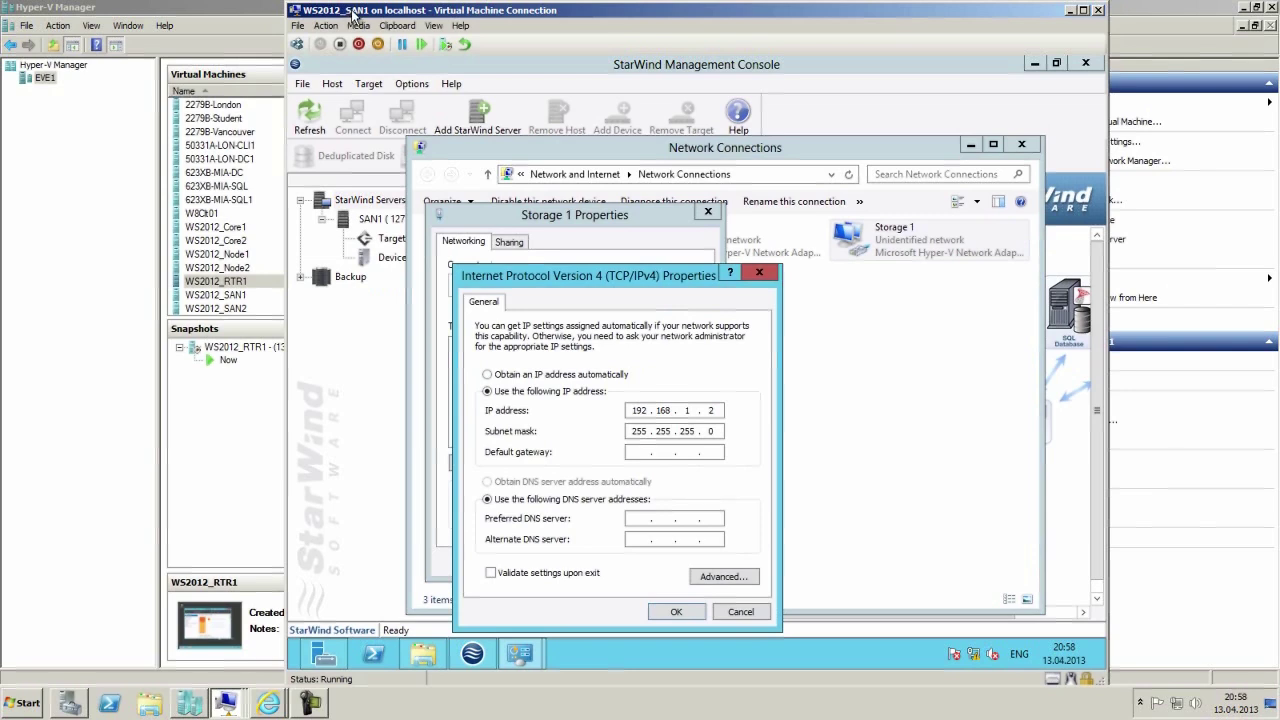
{"action": "left_click", "coordinate": [738, 612]}
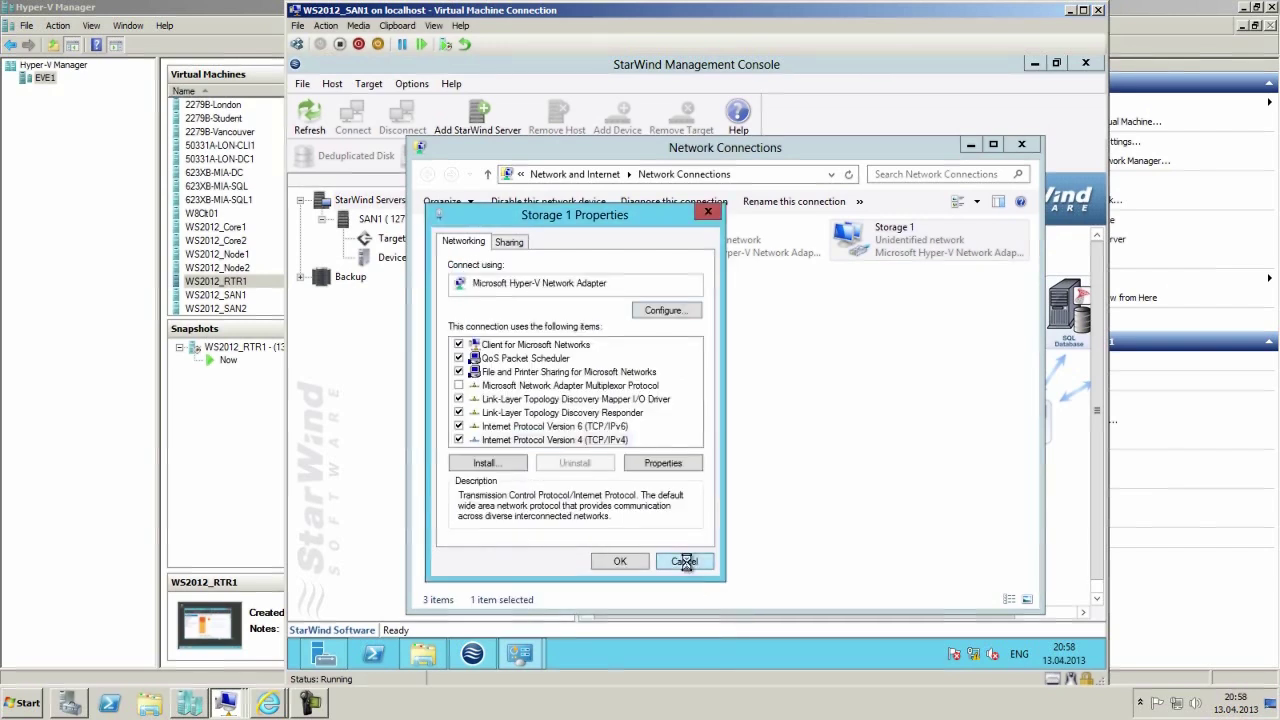
{"action": "left_click", "coordinate": [684, 562]}
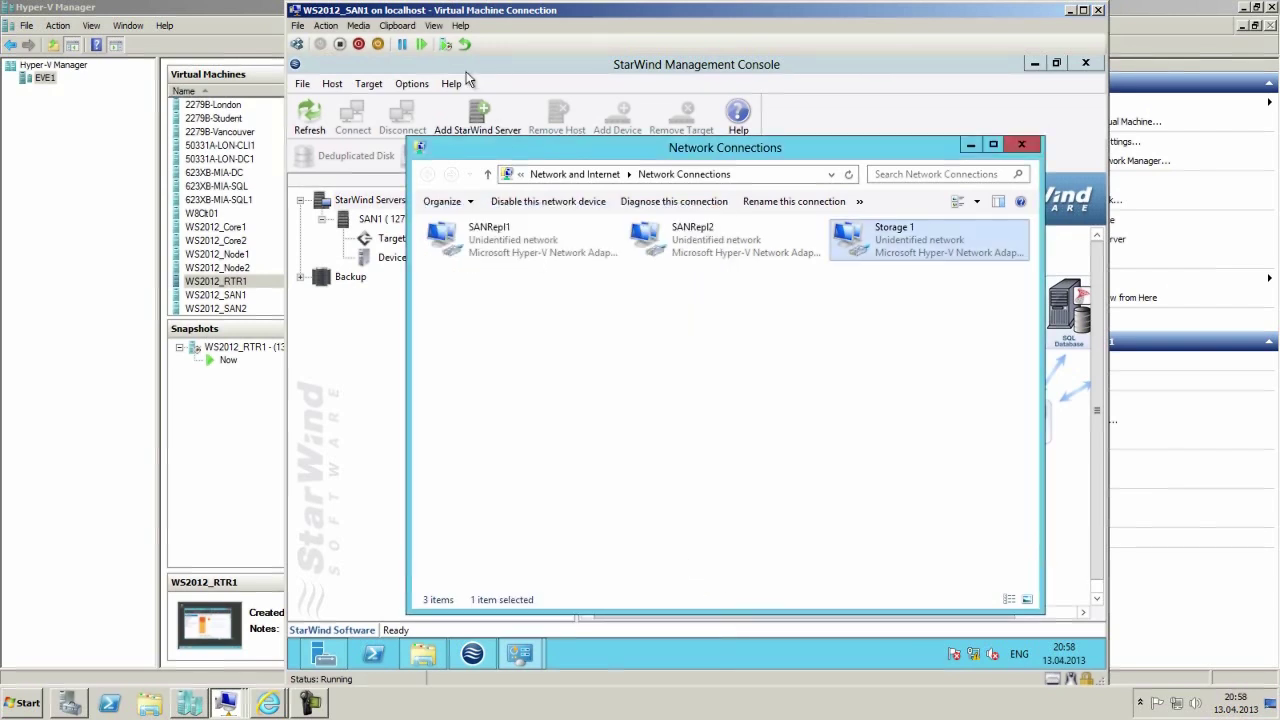
{"action": "left_click", "coordinate": [216, 660]}
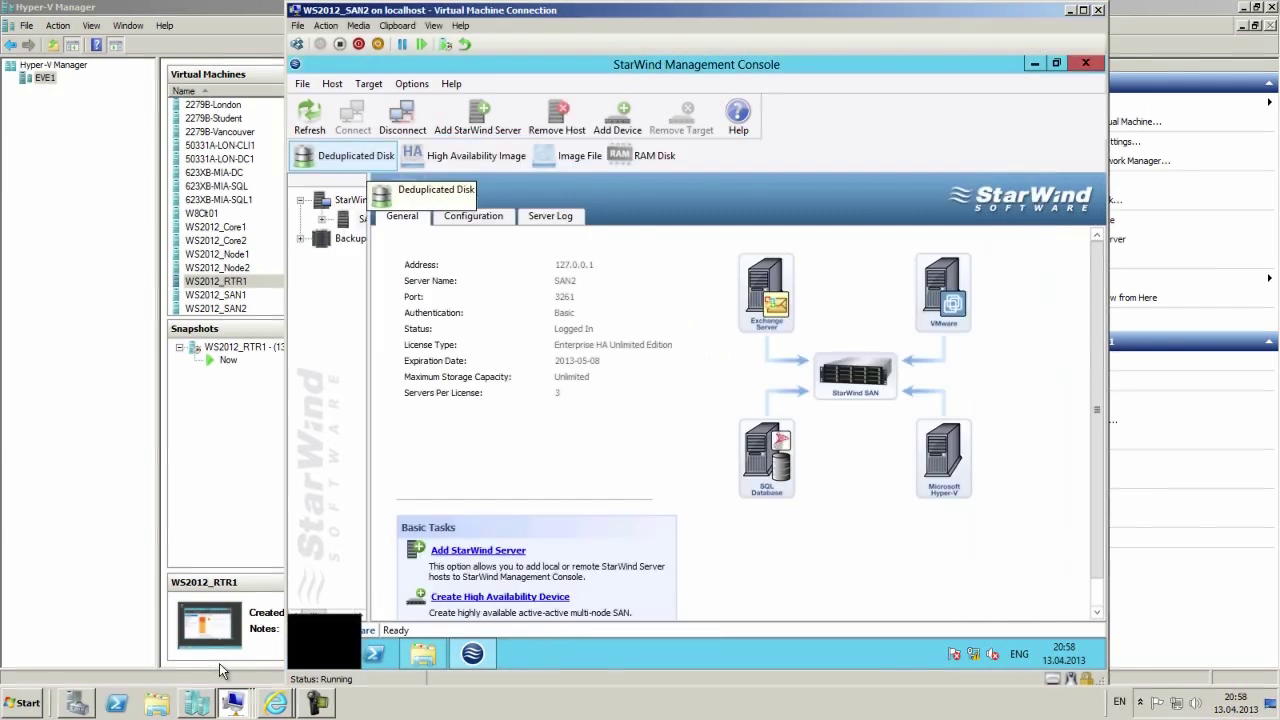
On SAN2, verify Storage 2's IPv4 is 192.168.2.2 / 255.255.255.0, then close Network Connections.
{"action": "right_click", "coordinate": [982, 656]}
{"action": "left_click", "coordinate": [988, 638]}
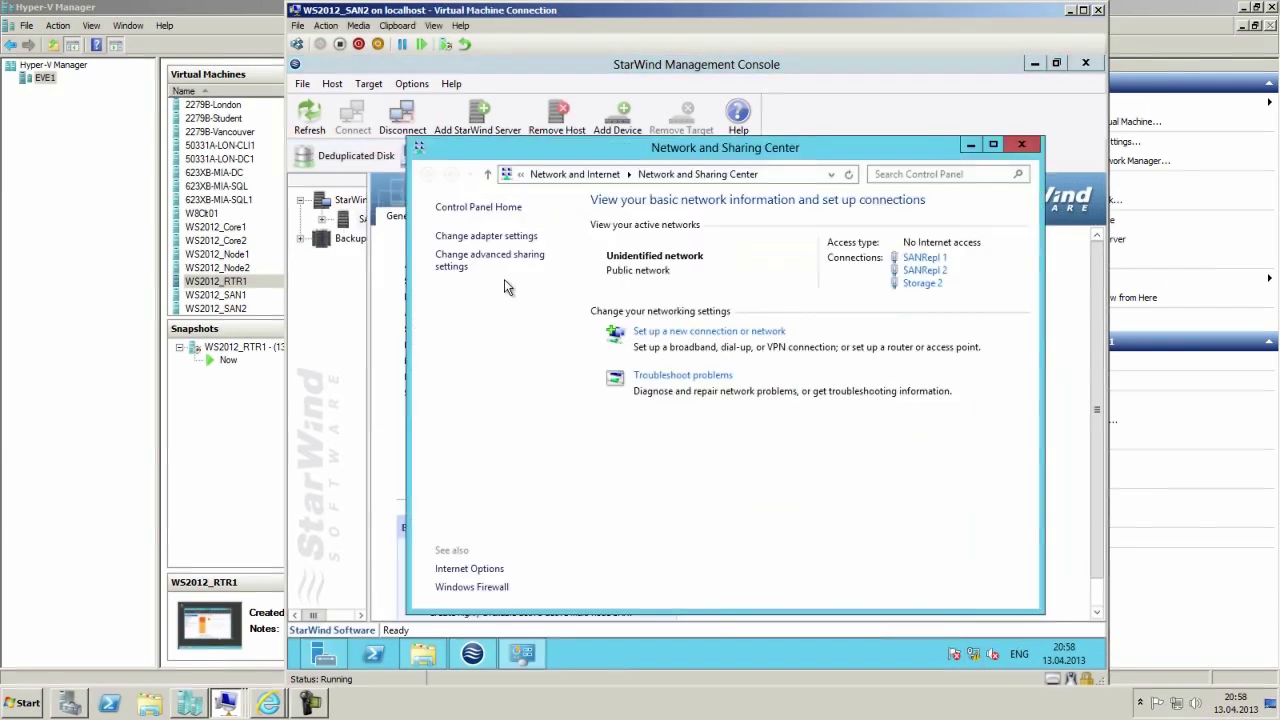
{"action": "left_click", "coordinate": [468, 237]}
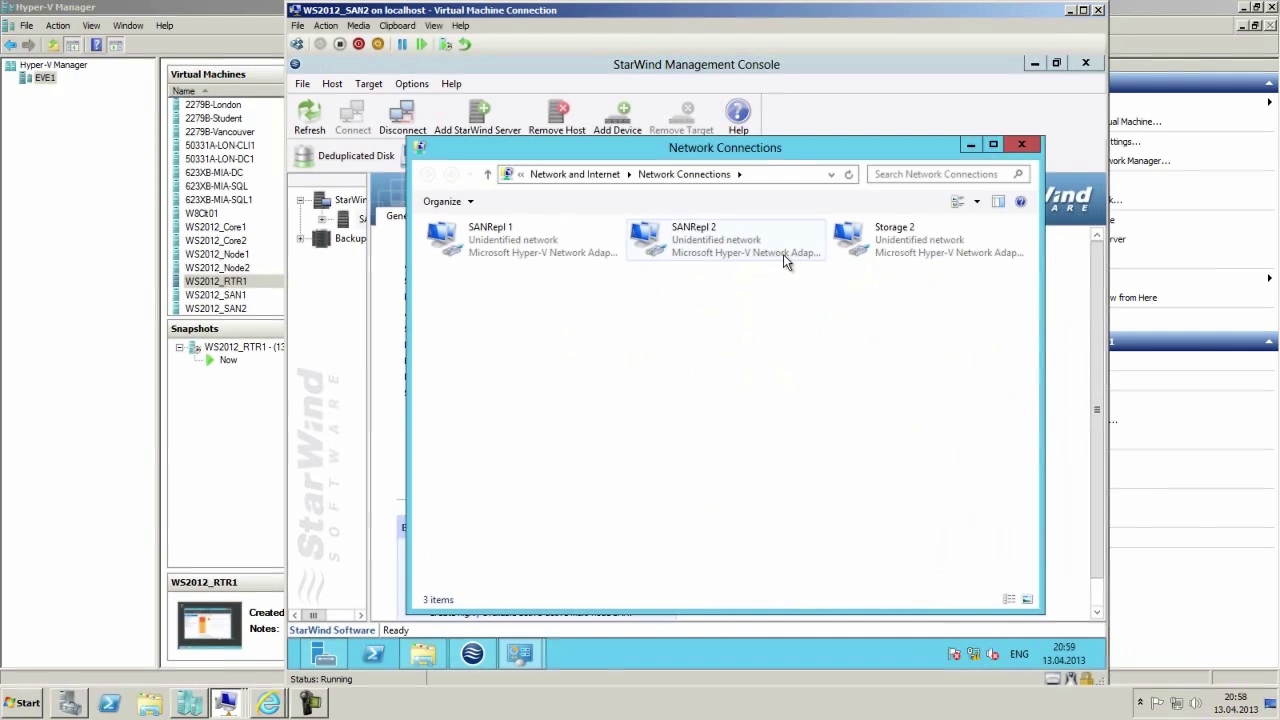
{"action": "left_click", "coordinate": [879, 243]}
{"action": "right_click", "coordinate": [879, 243]}
{"action": "left_click", "coordinate": [926, 388]}
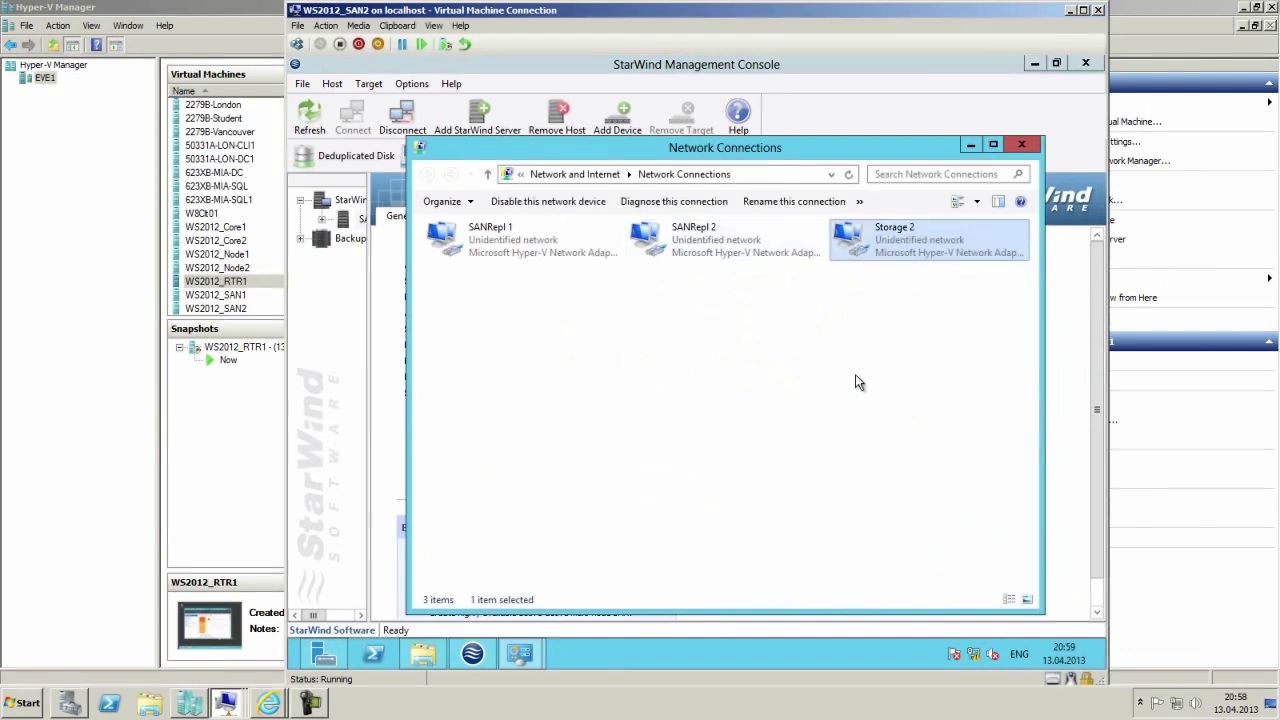
{"action": "double_click", "coordinate": [608, 440]}
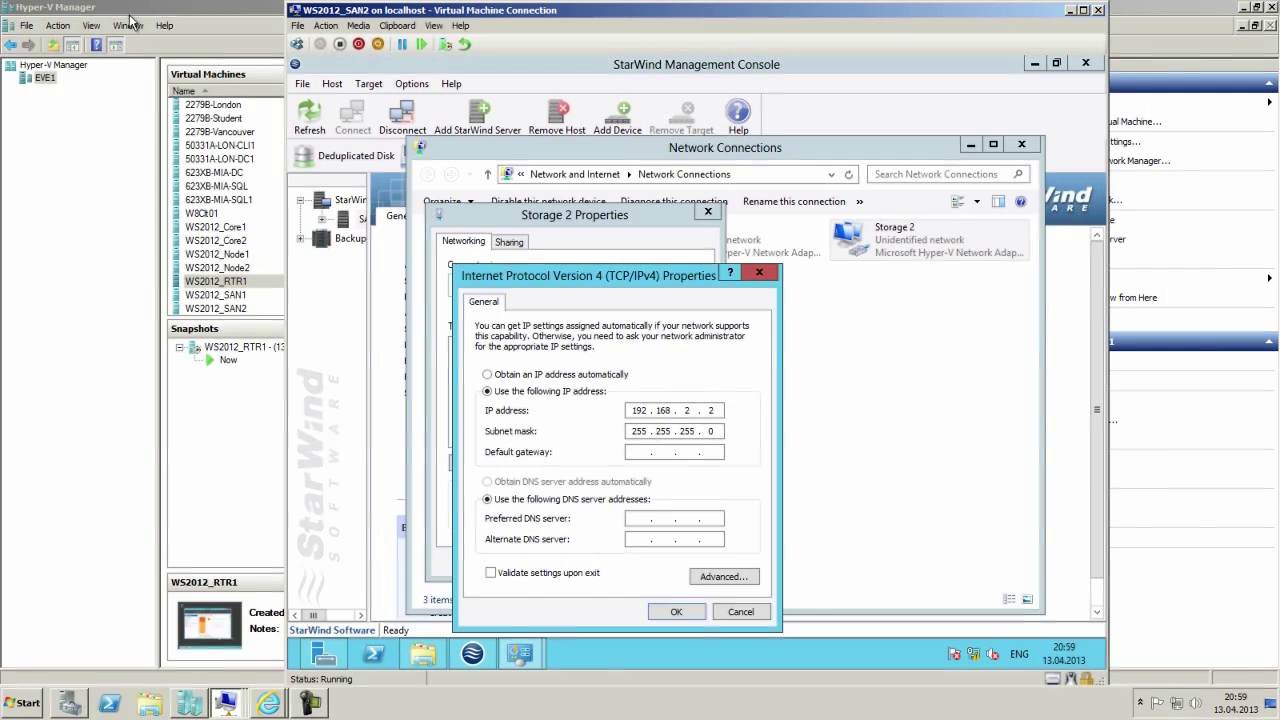
{"action": "left_click", "coordinate": [759, 274]}
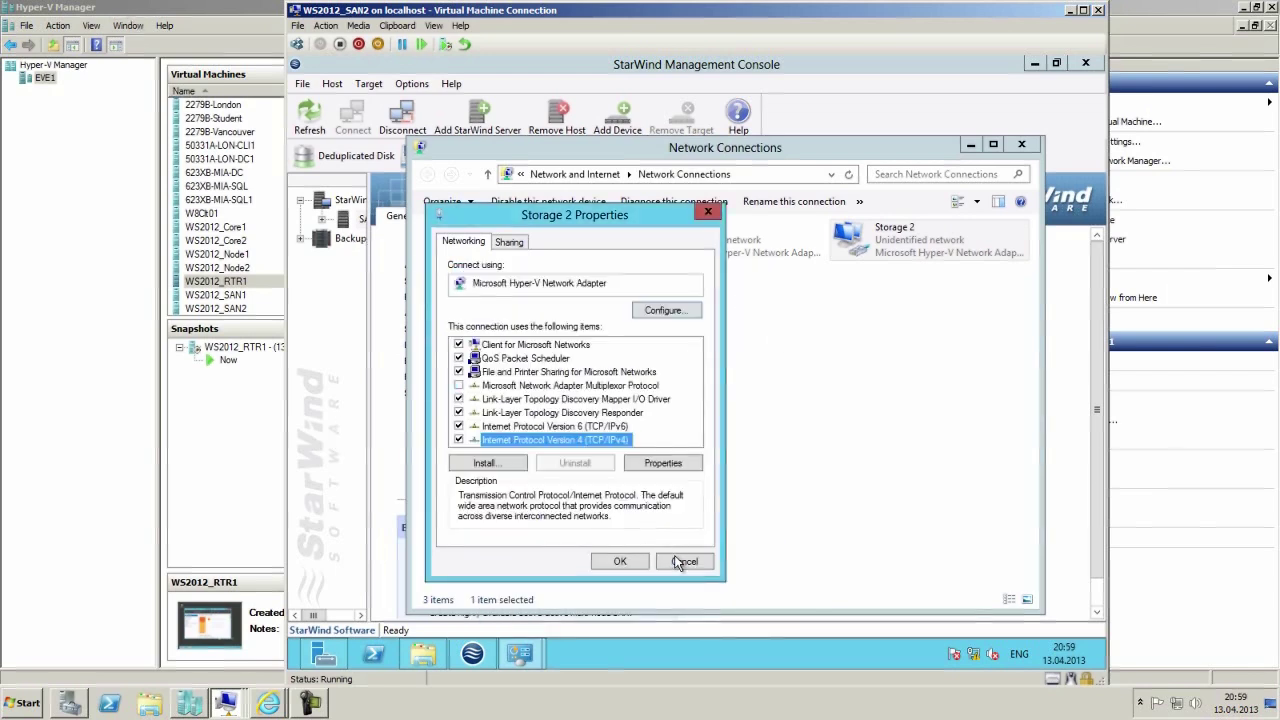
{"action": "left_click", "coordinate": [684, 562]}
{"action": "left_click", "coordinate": [1024, 146]}
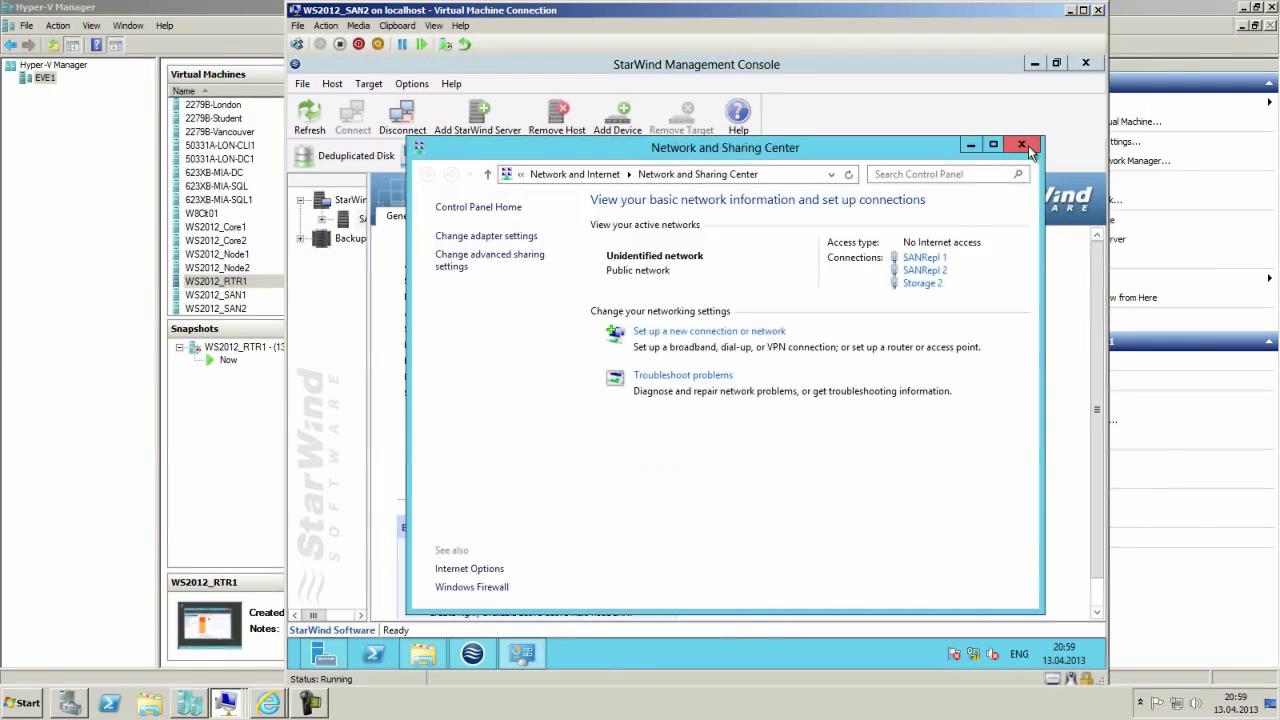
Check Storage 1's status details show 192.168.1.2 on SAN1, then close all network windows.
{"action": "left_click", "coordinate": [1024, 146]}
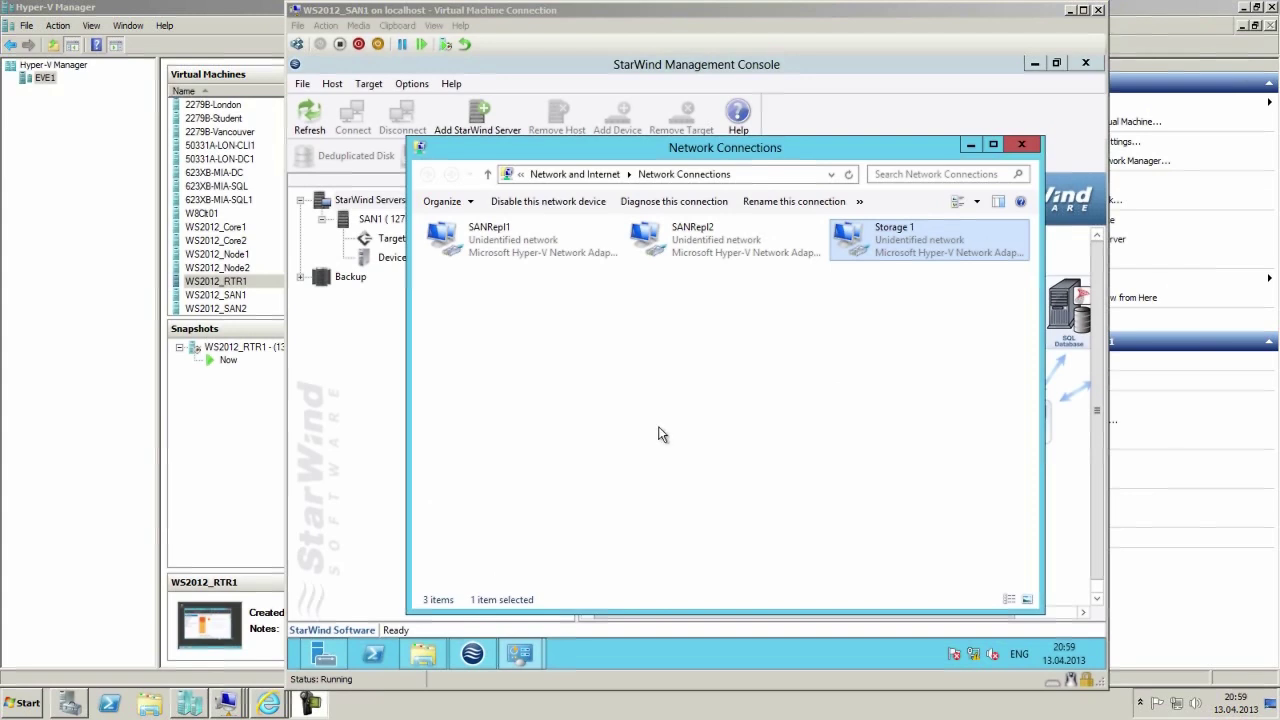
{"action": "right_click", "coordinate": [880, 237]}
{"action": "left_click", "coordinate": [886, 257]}
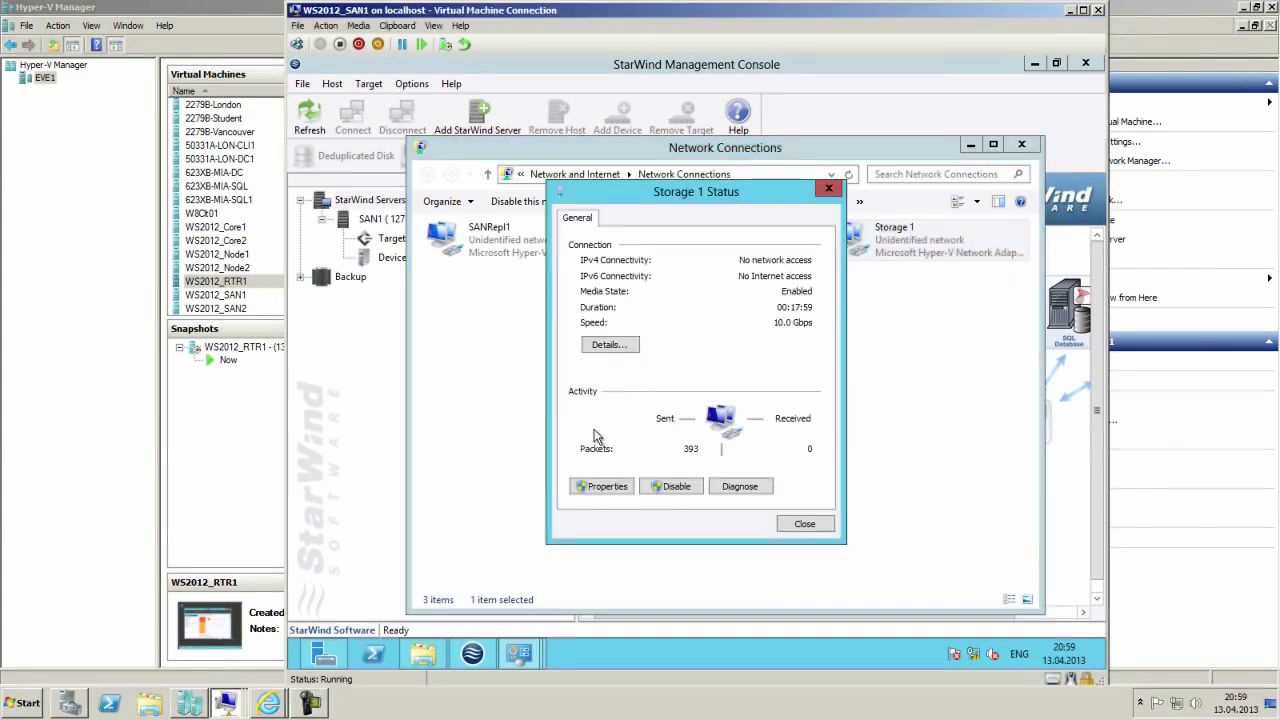
{"action": "left_click", "coordinate": [606, 345]}
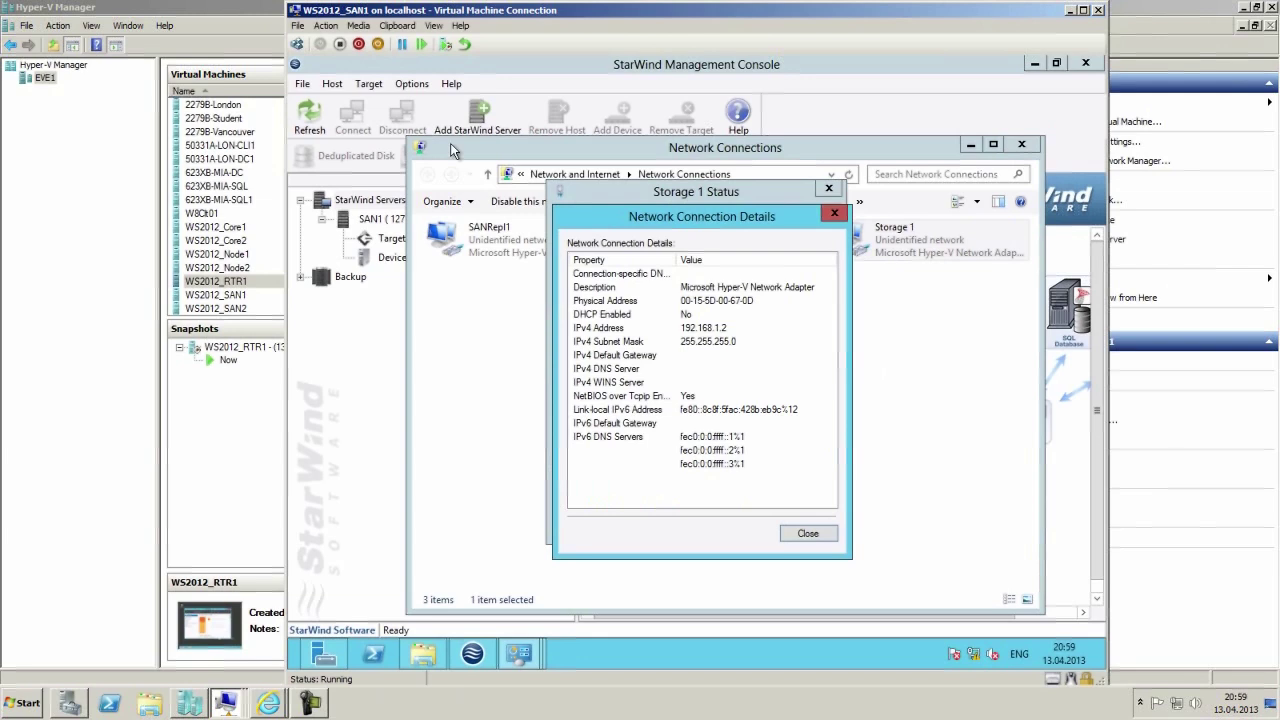
{"action": "left_click", "coordinate": [835, 214]}
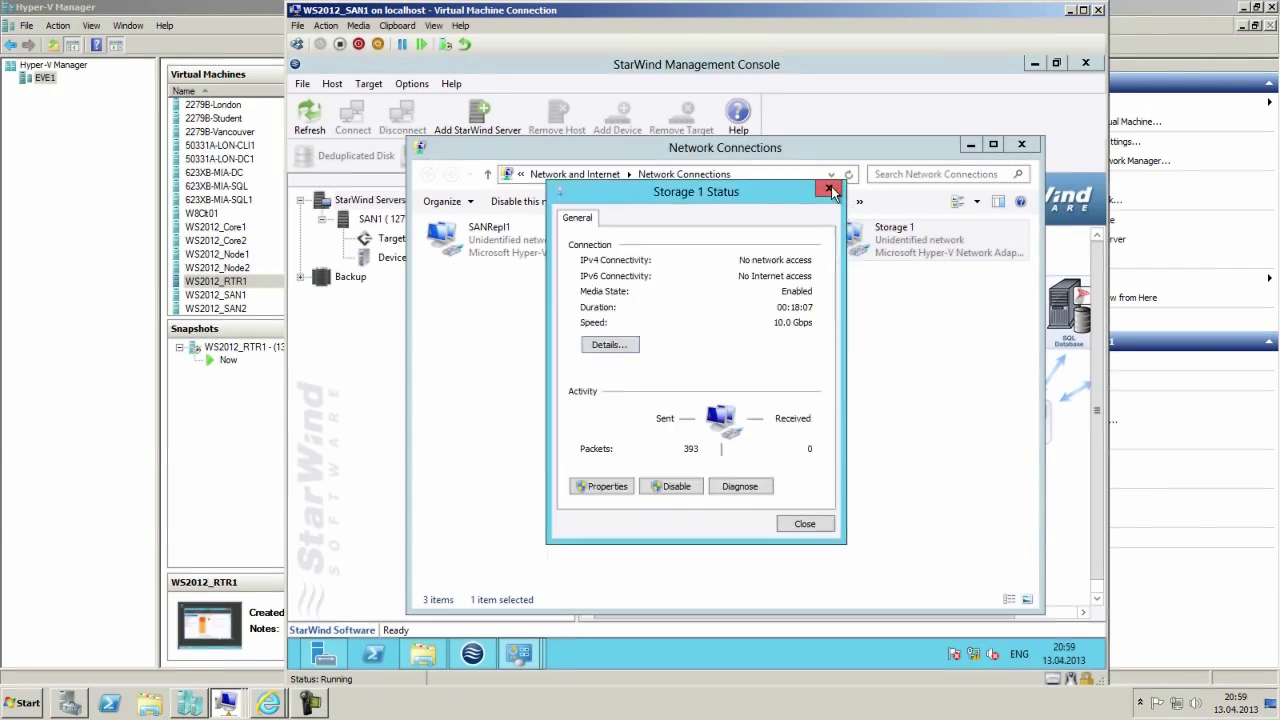
{"action": "left_click", "coordinate": [829, 189]}
{"action": "left_click", "coordinate": [1021, 145]}
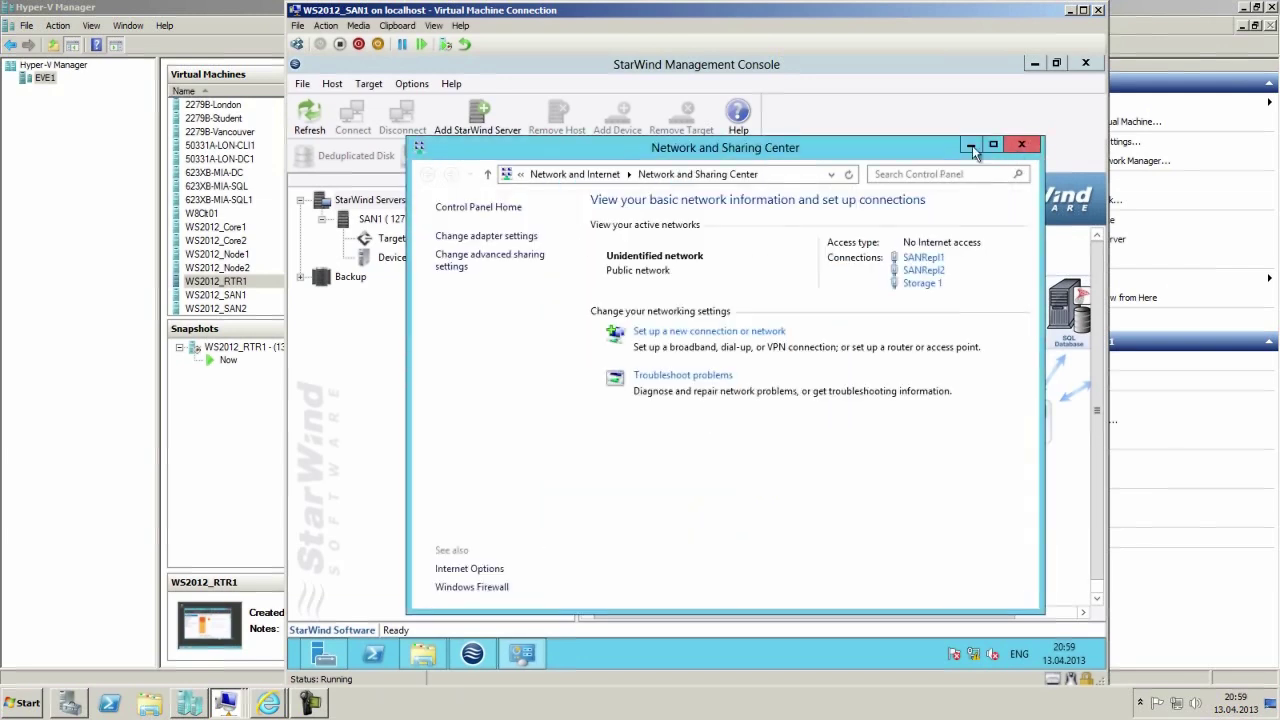
{"action": "left_click", "coordinate": [1021, 145]}
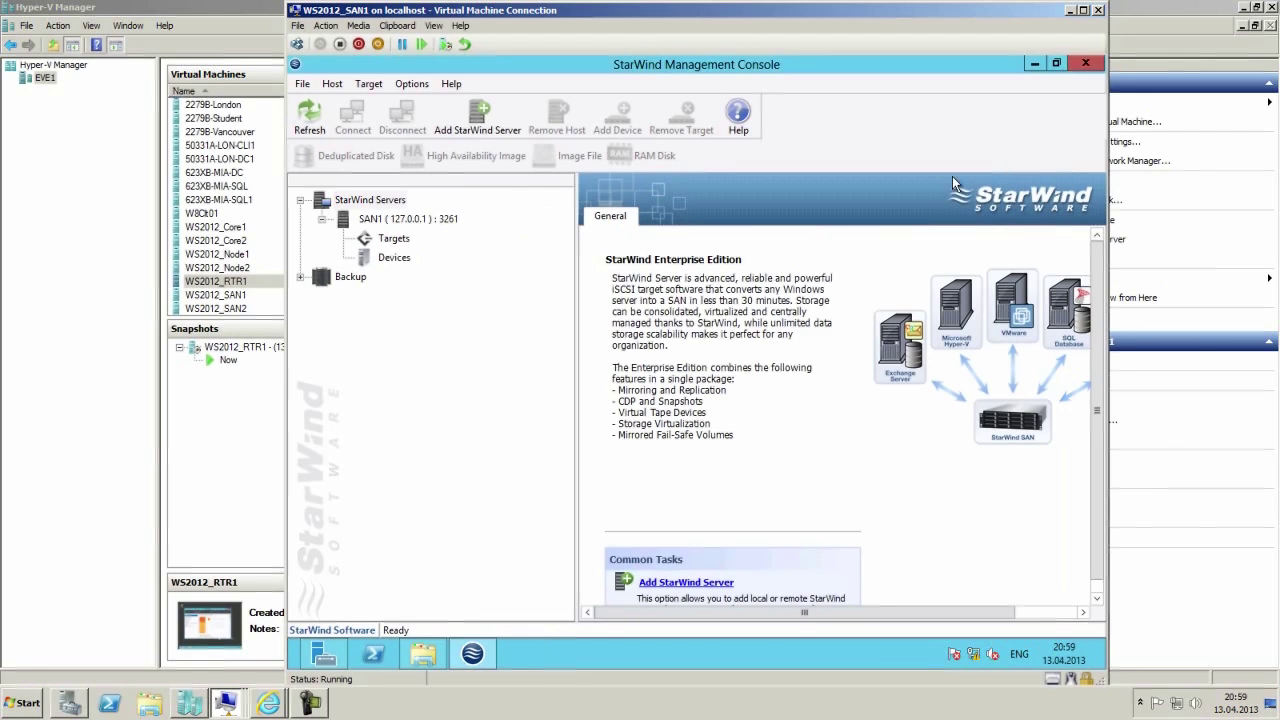
Start adding a StarWind server with IP range 192.168.2.2 to 192.168.2.2.
{"action": "left_click", "coordinate": [368, 201]}
{"action": "right_click", "coordinate": [368, 205]}
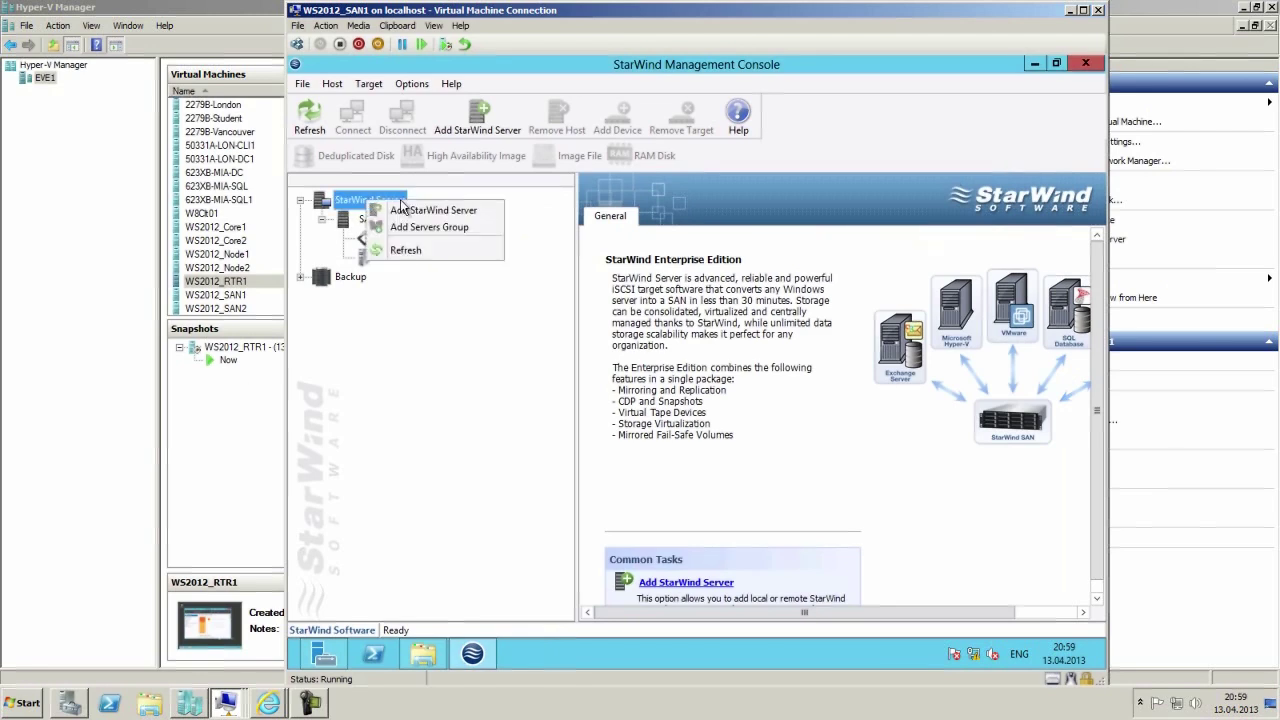
{"action": "left_click", "coordinate": [463, 216]}
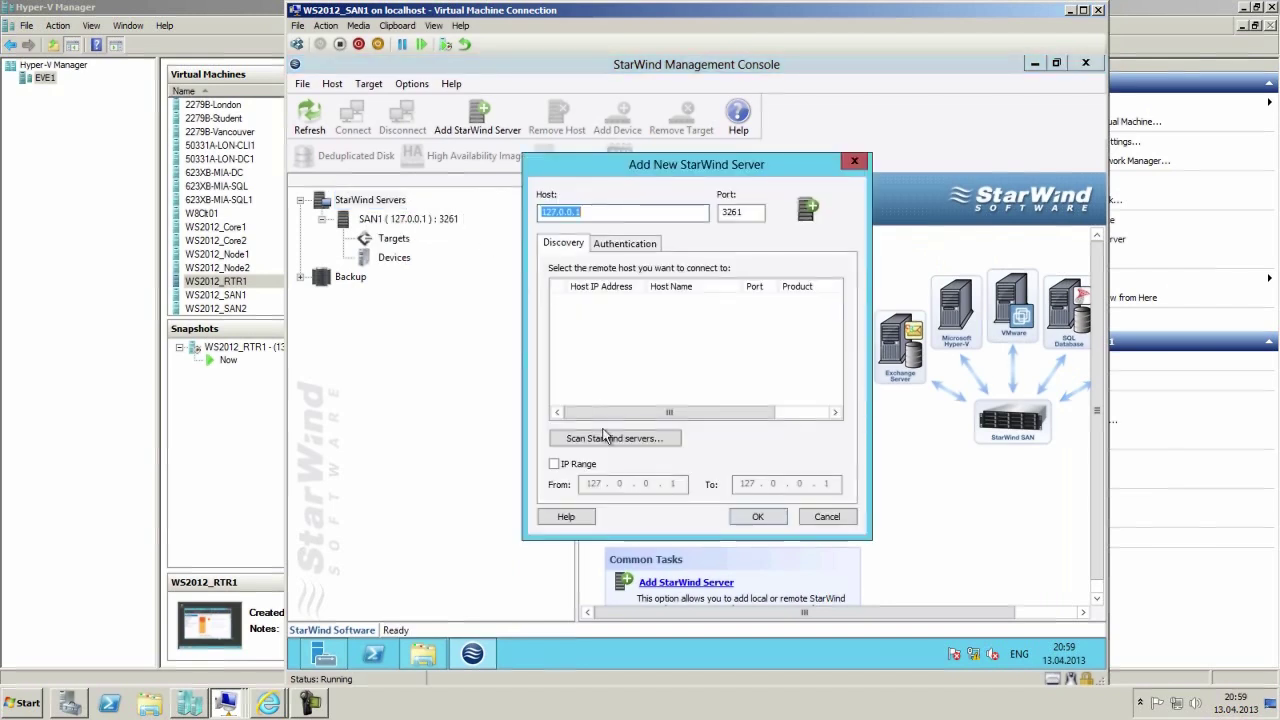
{"action": "left_click", "coordinate": [566, 468]}
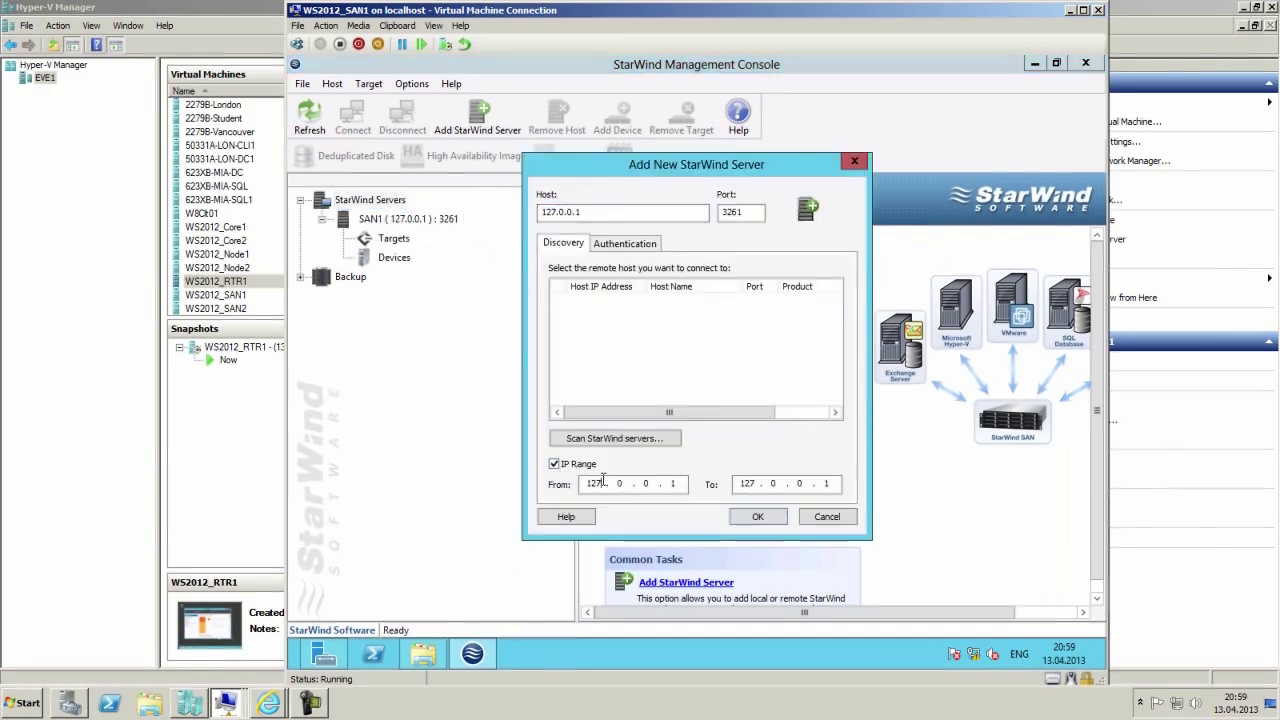
{"action": "type", "text": "192 . 168 . 2"}
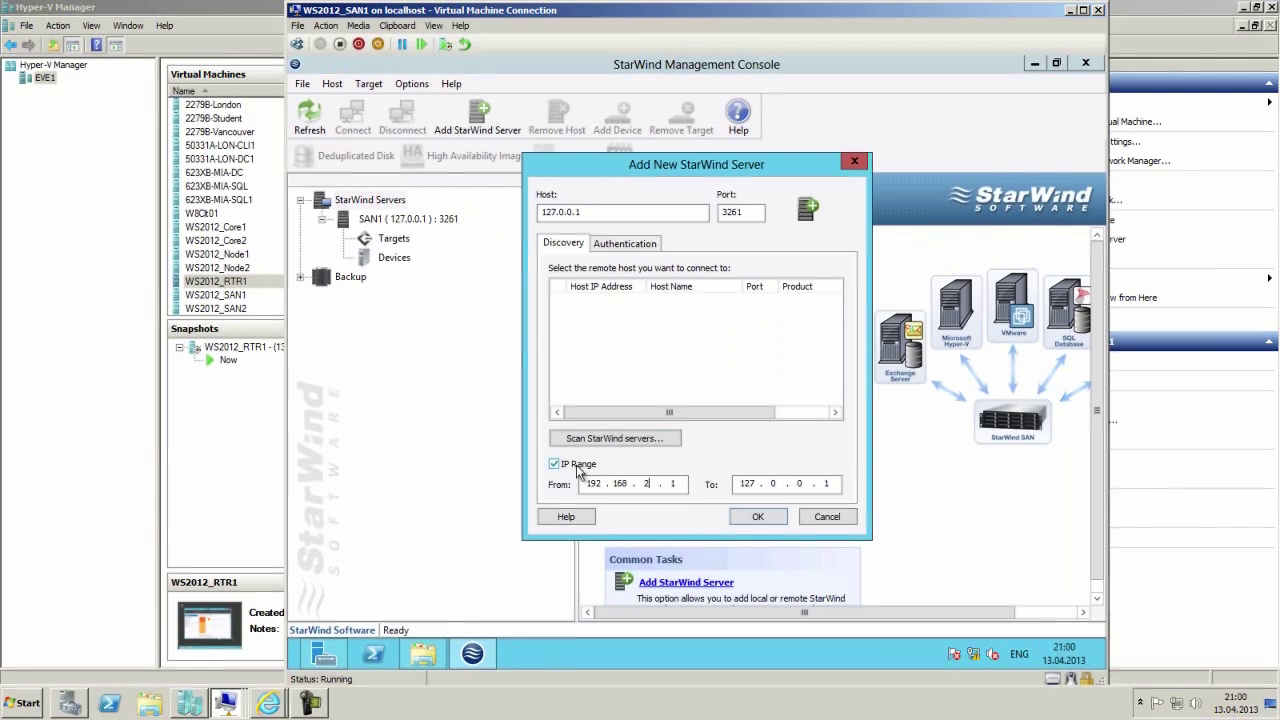
{"action": "double_click", "coordinate": [748, 483]}
{"action": "left_click", "coordinate": [675, 482]}
{"action": "type", "text": "2"}
{"action": "double_click", "coordinate": [747, 485]}
{"action": "type", "text": "192.168 . 2 . 2"}
Set the host to SAN2, scan for StarWind servers, and confirm with OK.
{"action": "left_click_drag", "start_coordinate": [613, 211], "coordinate": [537, 210]}
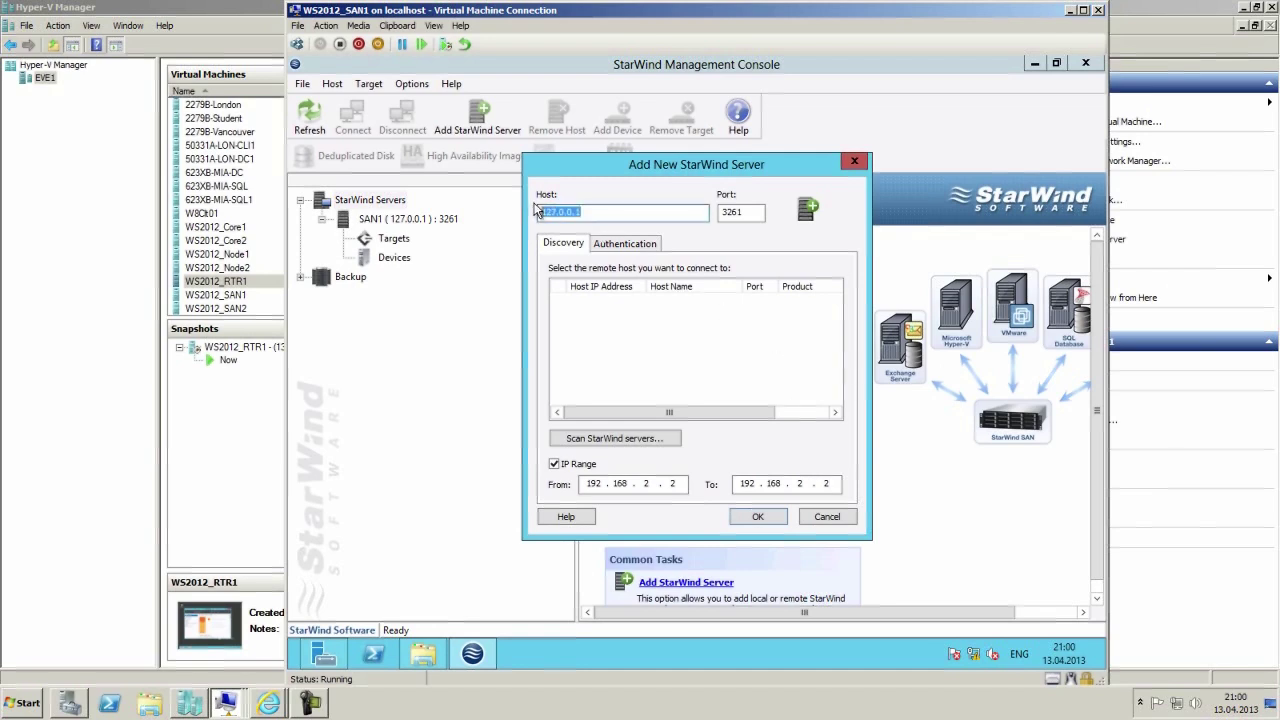
{"action": "type", "text": "SAN2"}
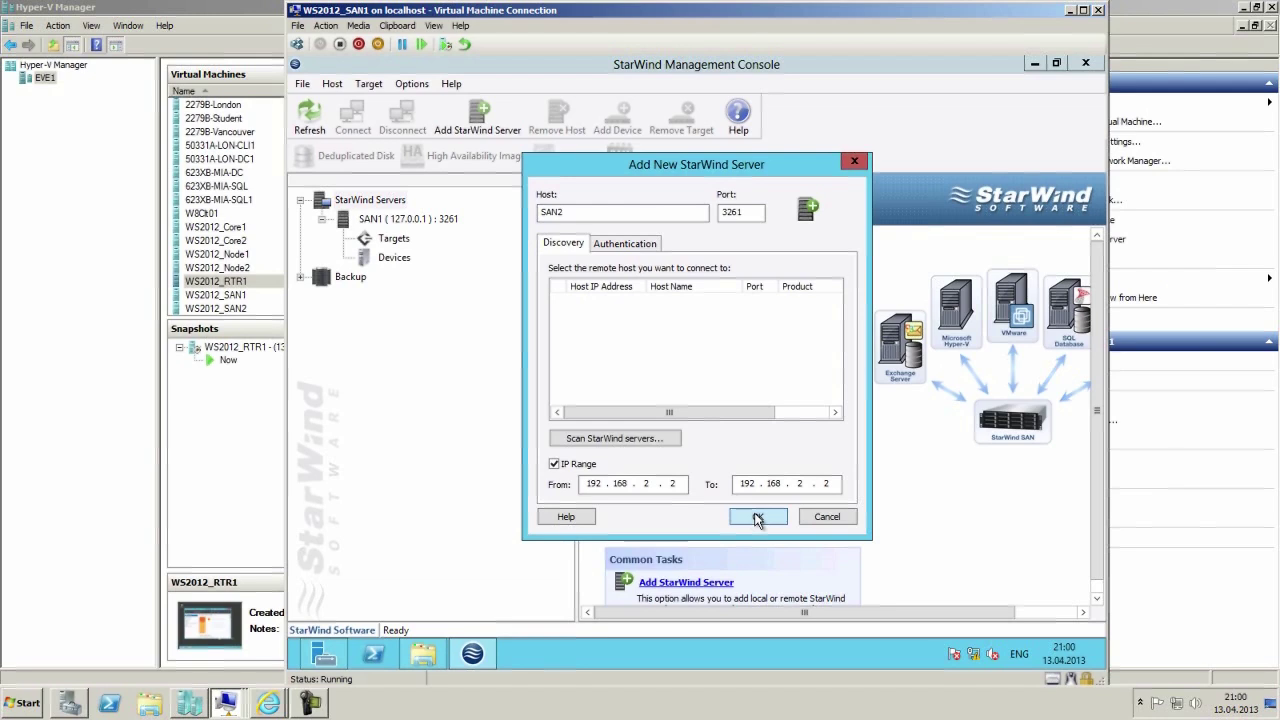
{"action": "left_click", "coordinate": [660, 438]}
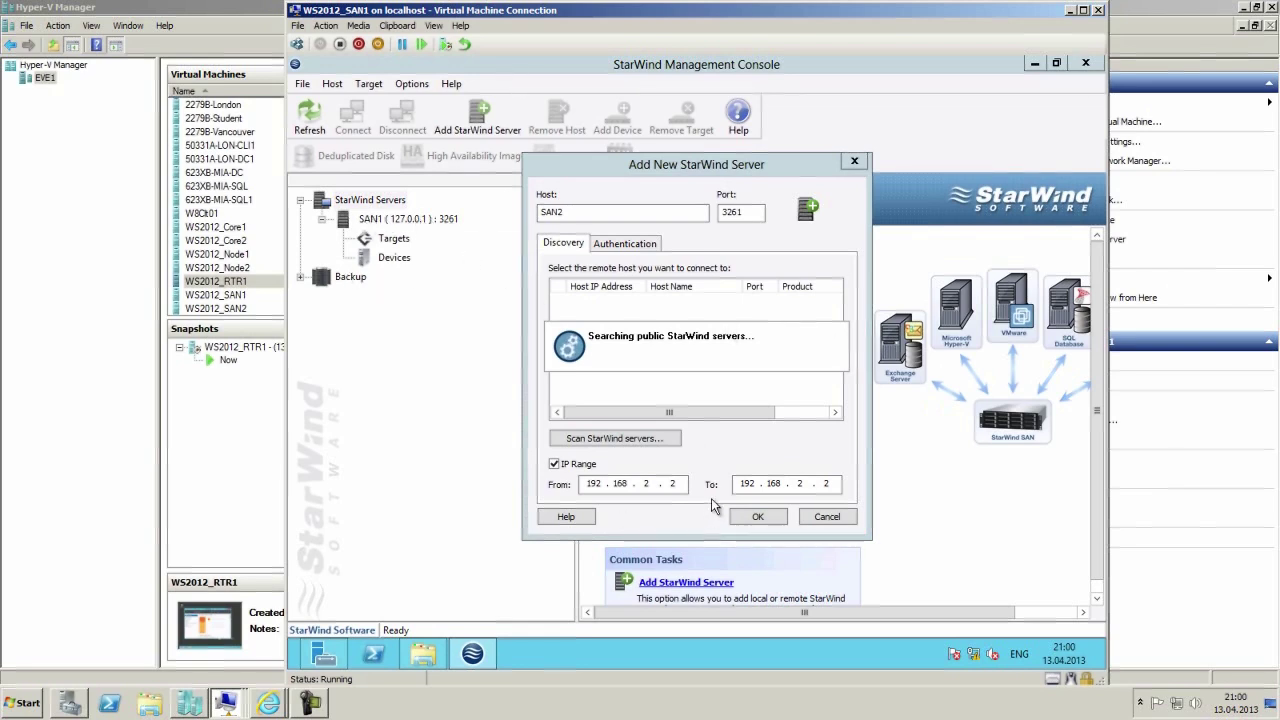
{"action": "left_click", "coordinate": [1100, 703]}
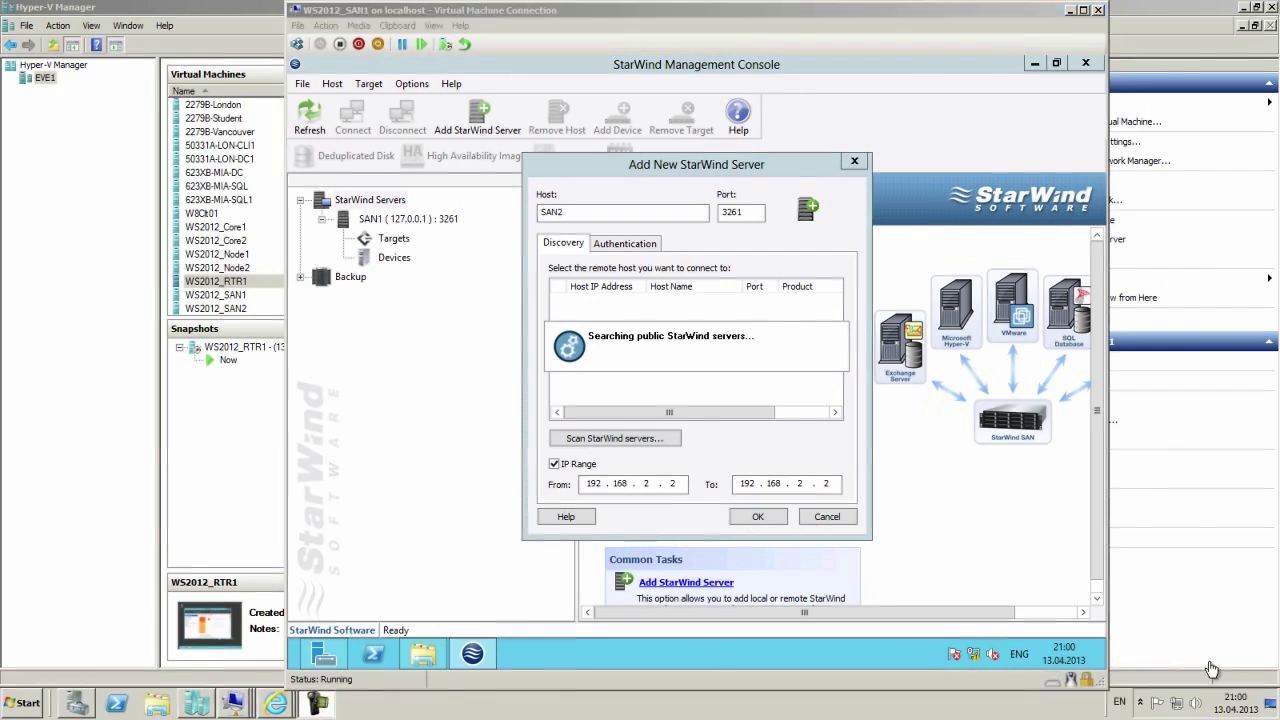
{"action": "left_click", "coordinate": [1095, 650]}
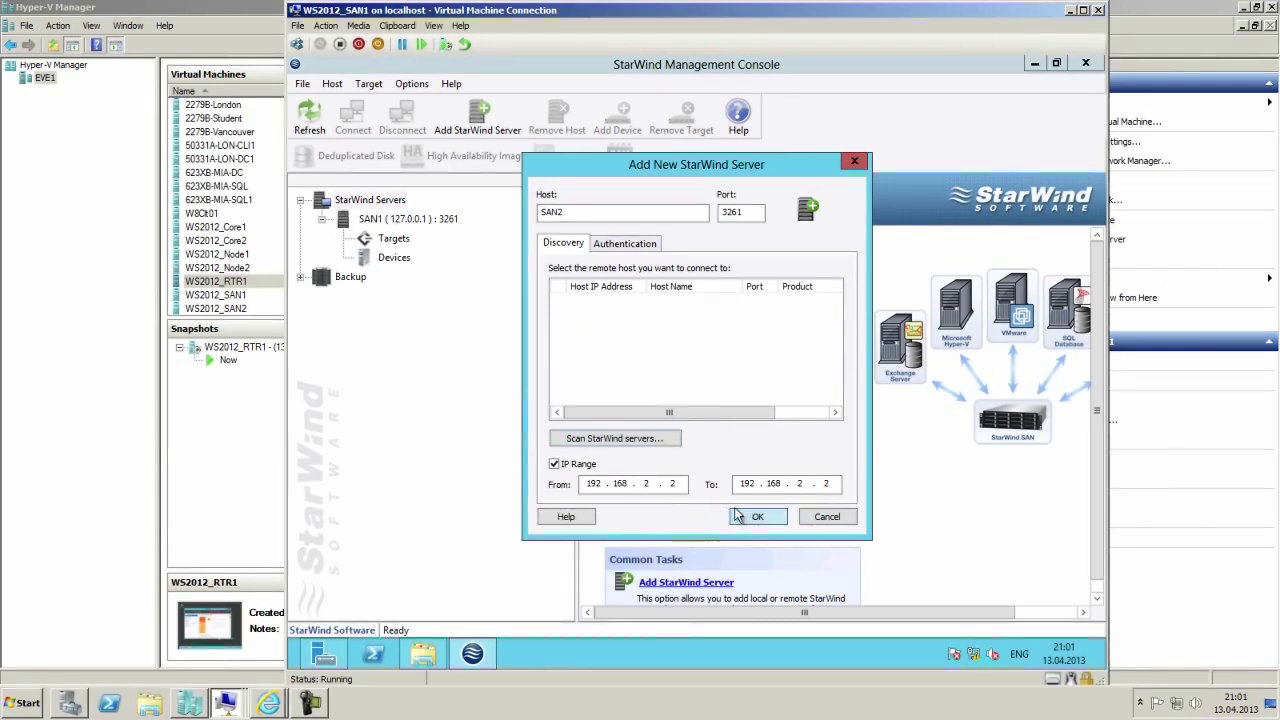
{"action": "left_click", "coordinate": [748, 517]}
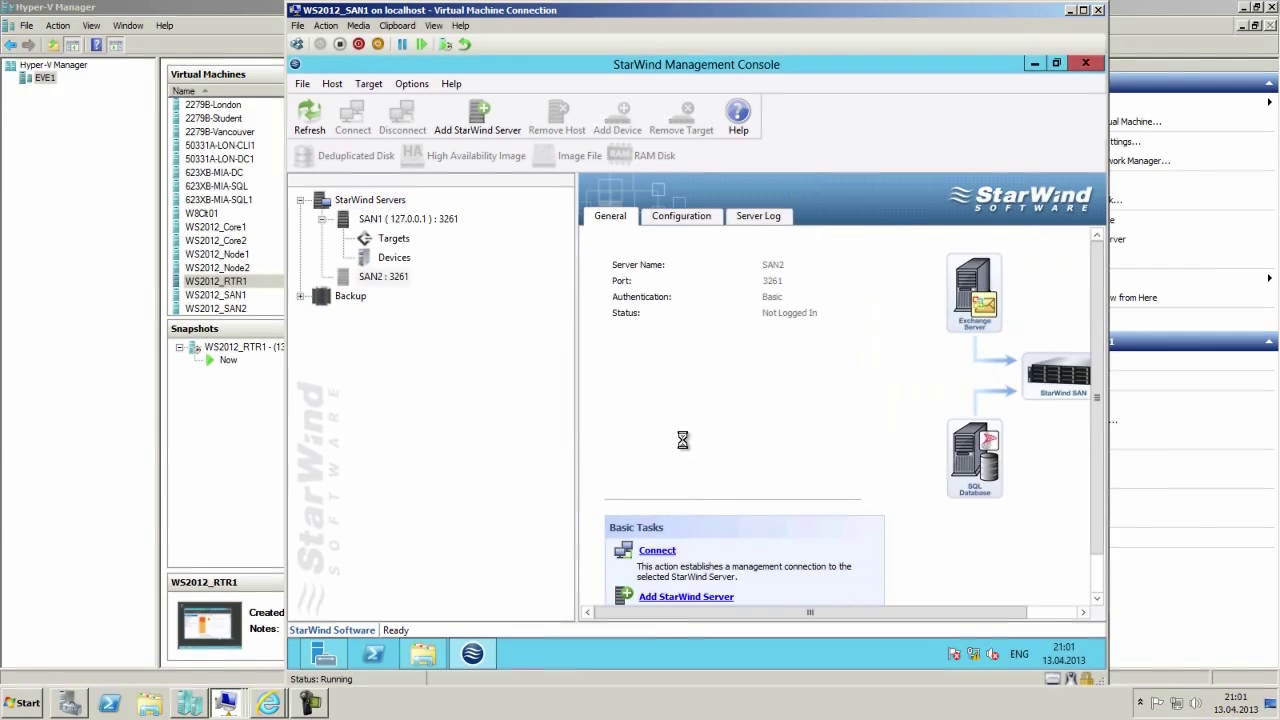
Connect to SAN2 : 3261, dismiss the Connection Failed error, and reselect SAN2.
{"action": "left_click", "coordinate": [365, 278]}
{"action": "right_click", "coordinate": [369, 282]}
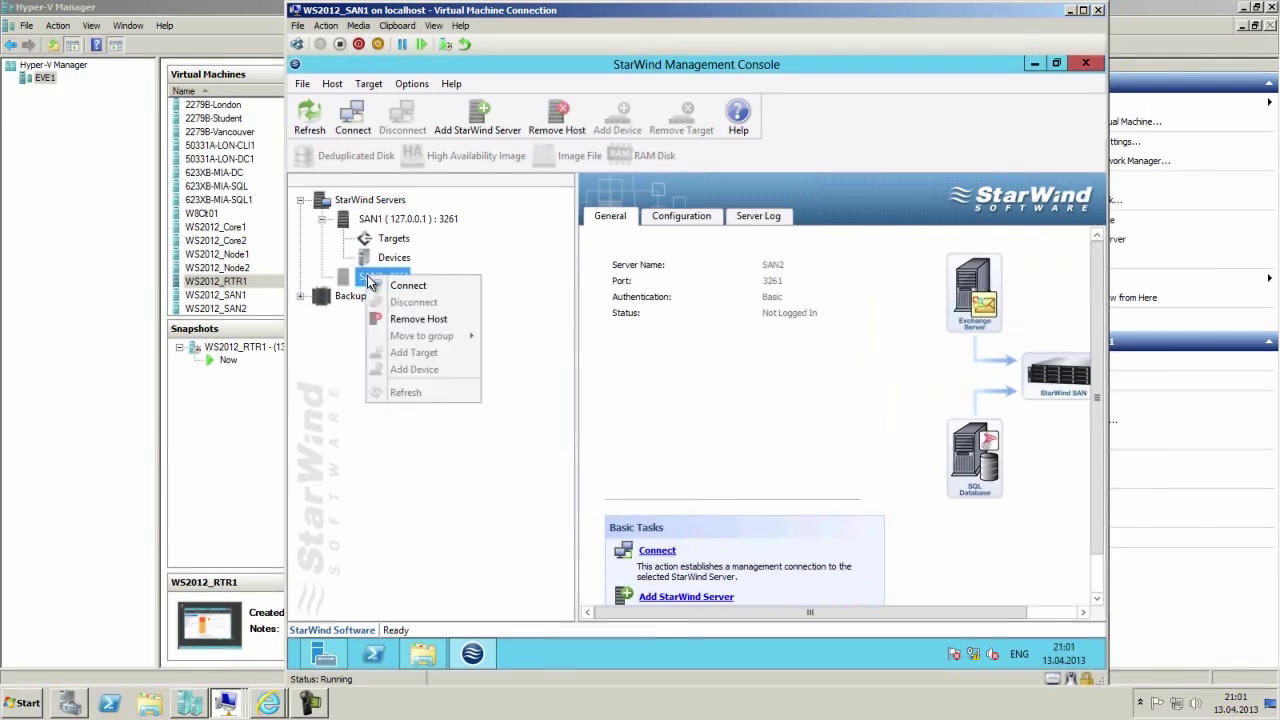
{"action": "left_click", "coordinate": [410, 285]}
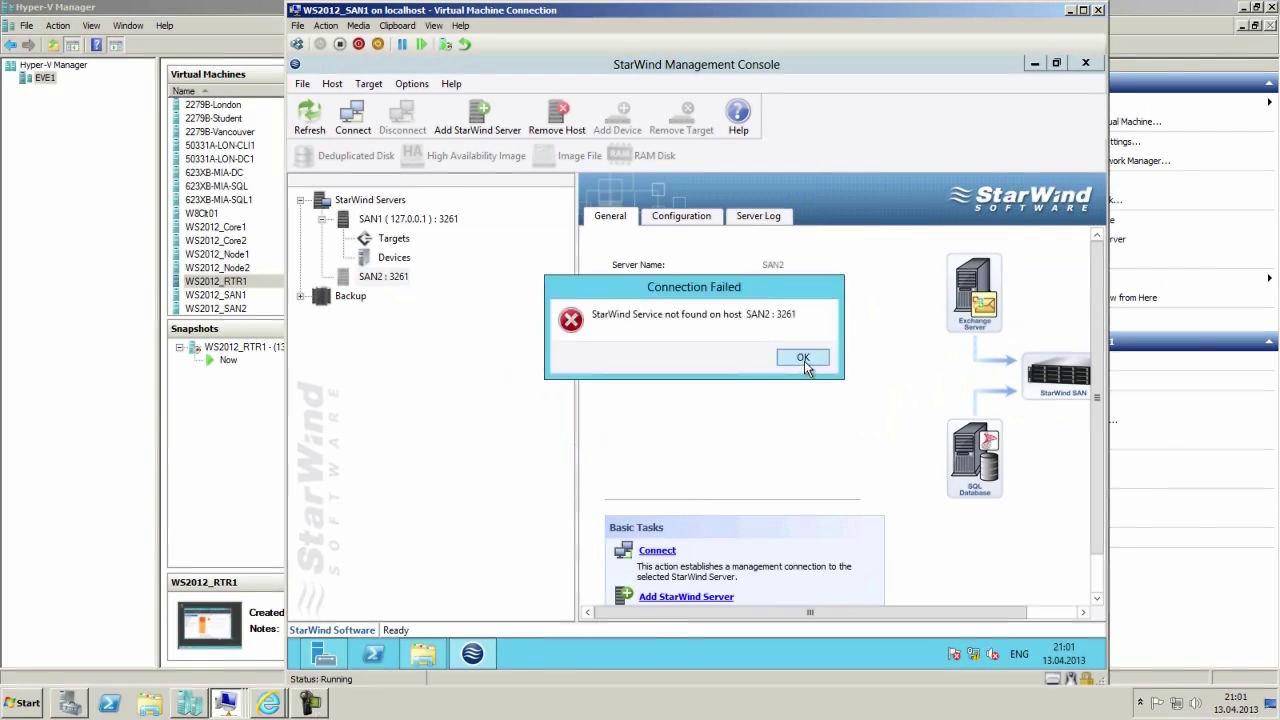
{"action": "left_click", "coordinate": [804, 358]}
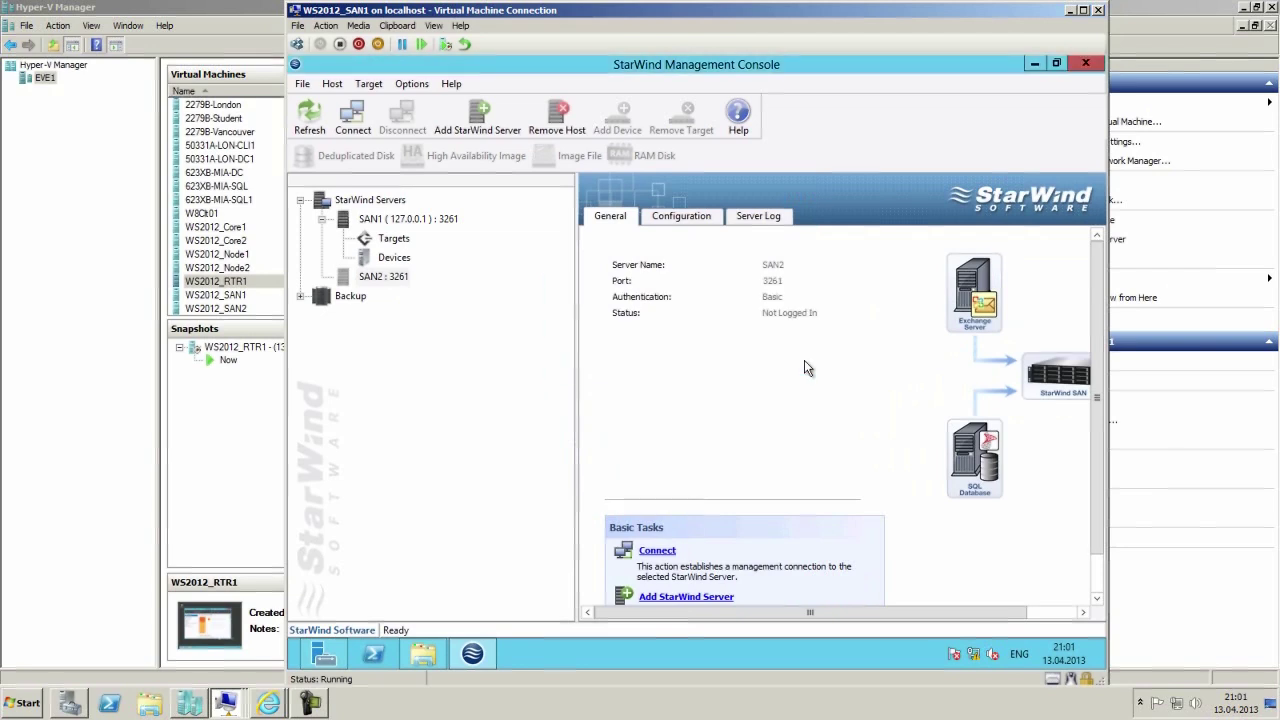
{"action": "left_click", "coordinate": [388, 280]}
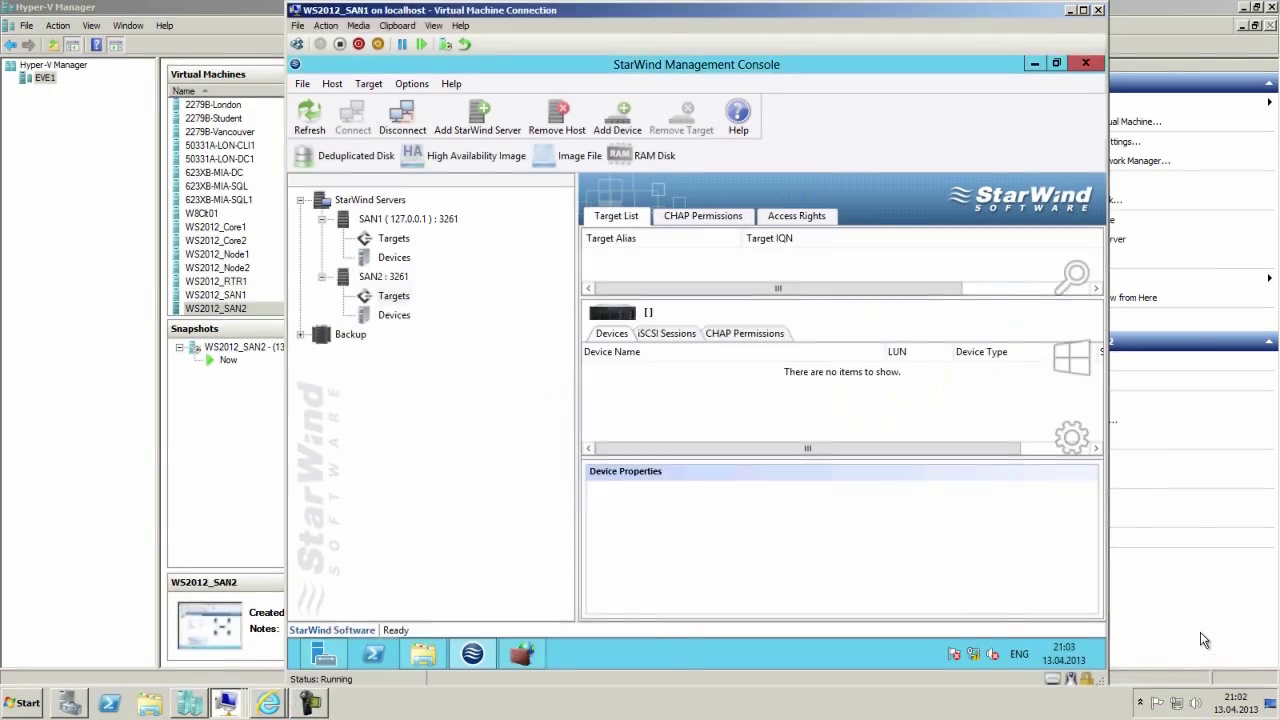
{"action": "mouse_move", "coordinate": [1103, 478]}
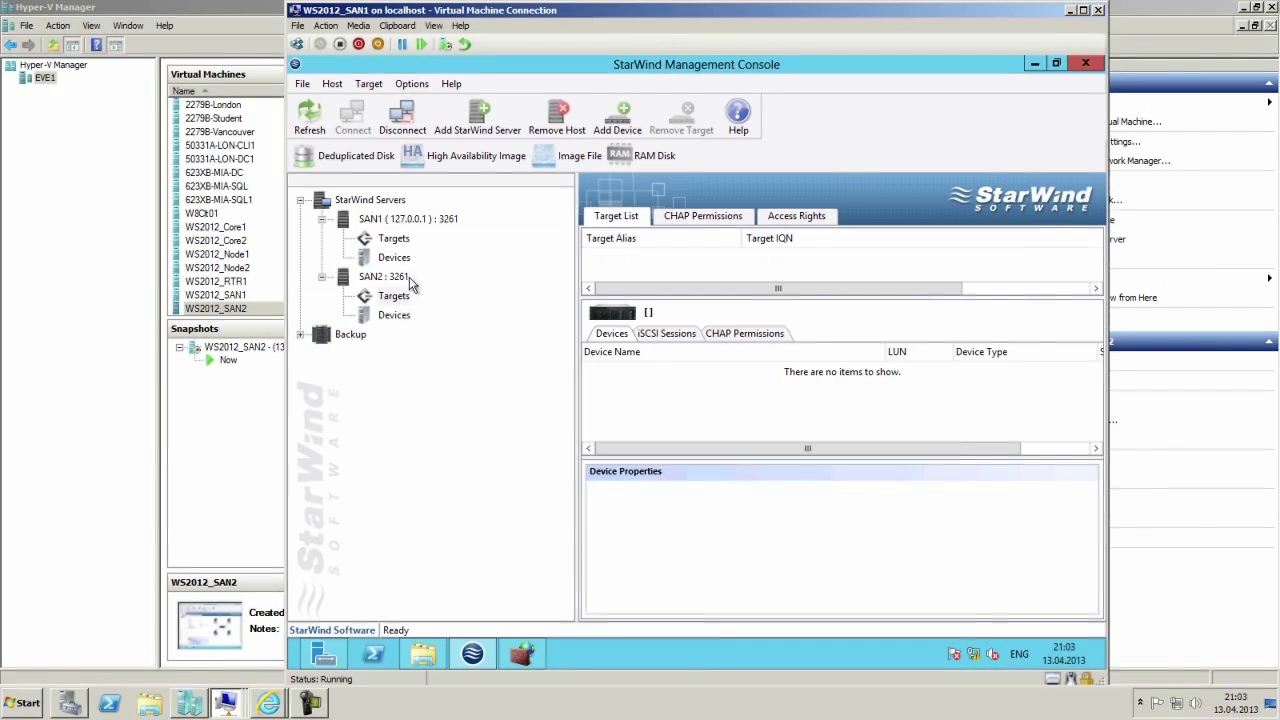
{"action": "left_click", "coordinate": [521, 654]}
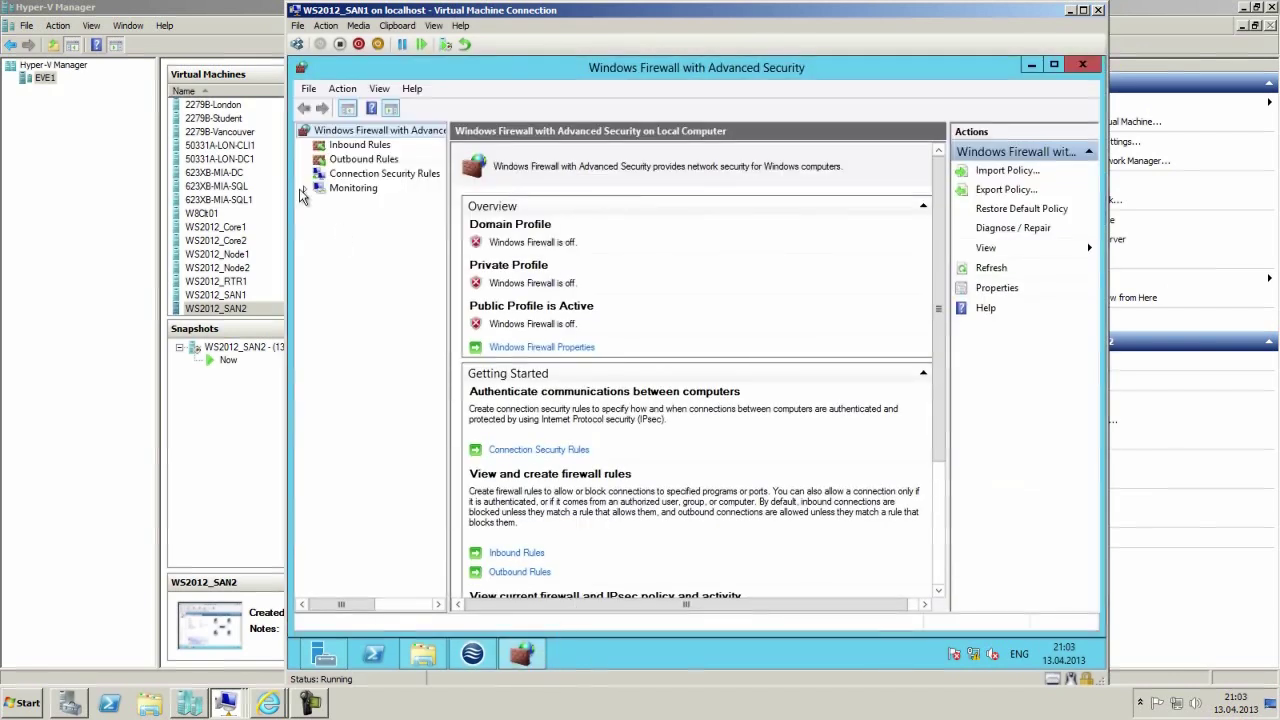
{"action": "left_click", "coordinate": [379, 131]}
{"action": "right_click", "coordinate": [379, 131]}
{"action": "left_click", "coordinate": [441, 256]}
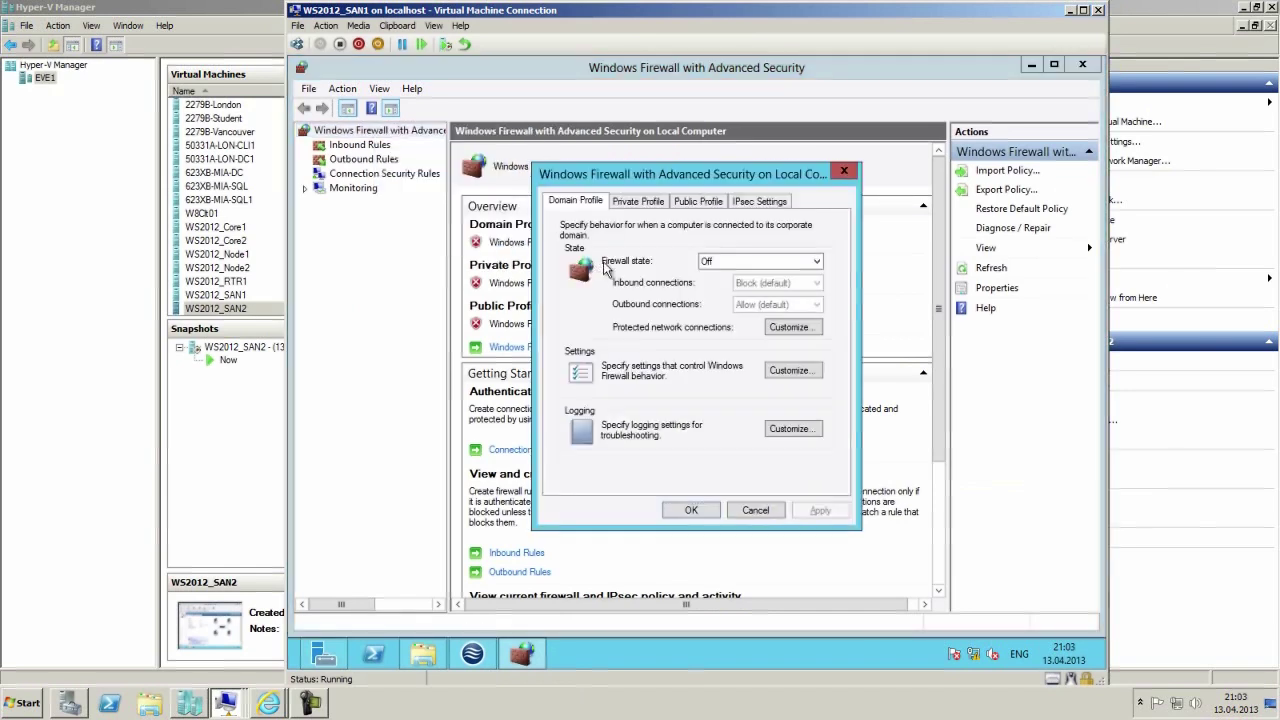
{"action": "left_click", "coordinate": [645, 203]}
{"action": "left_click", "coordinate": [700, 203]}
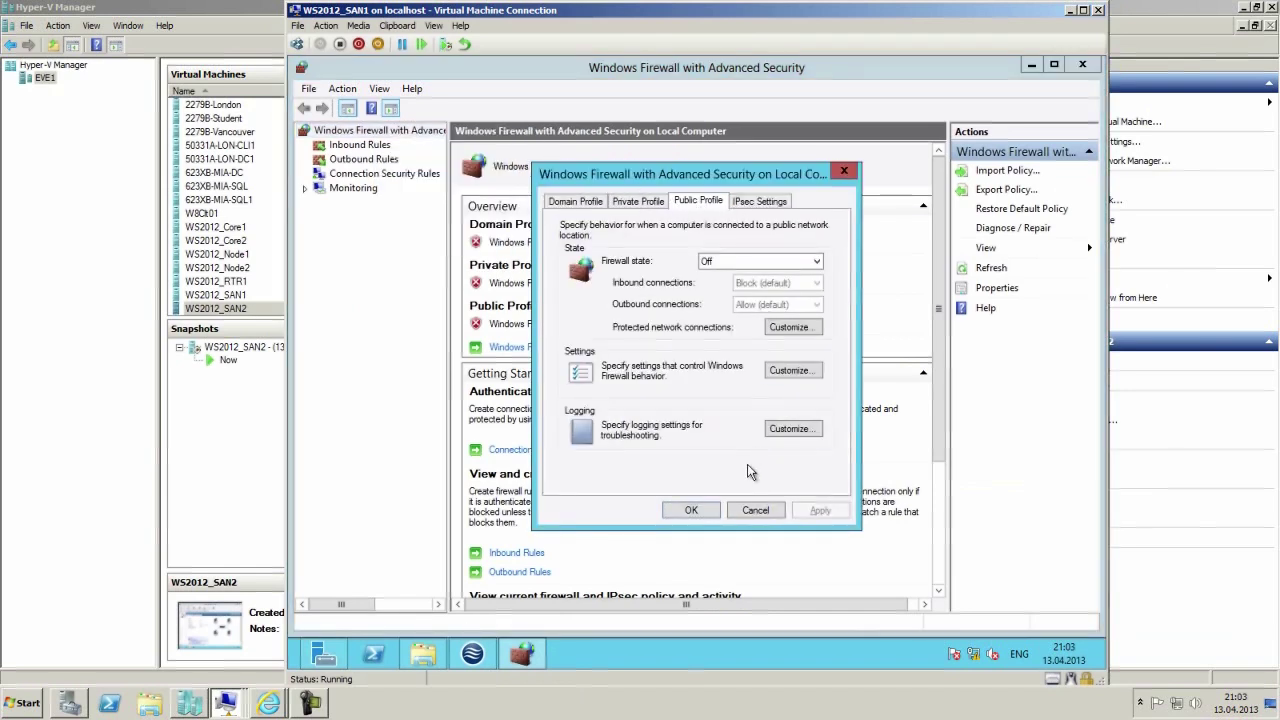
{"action": "left_click", "coordinate": [756, 510]}
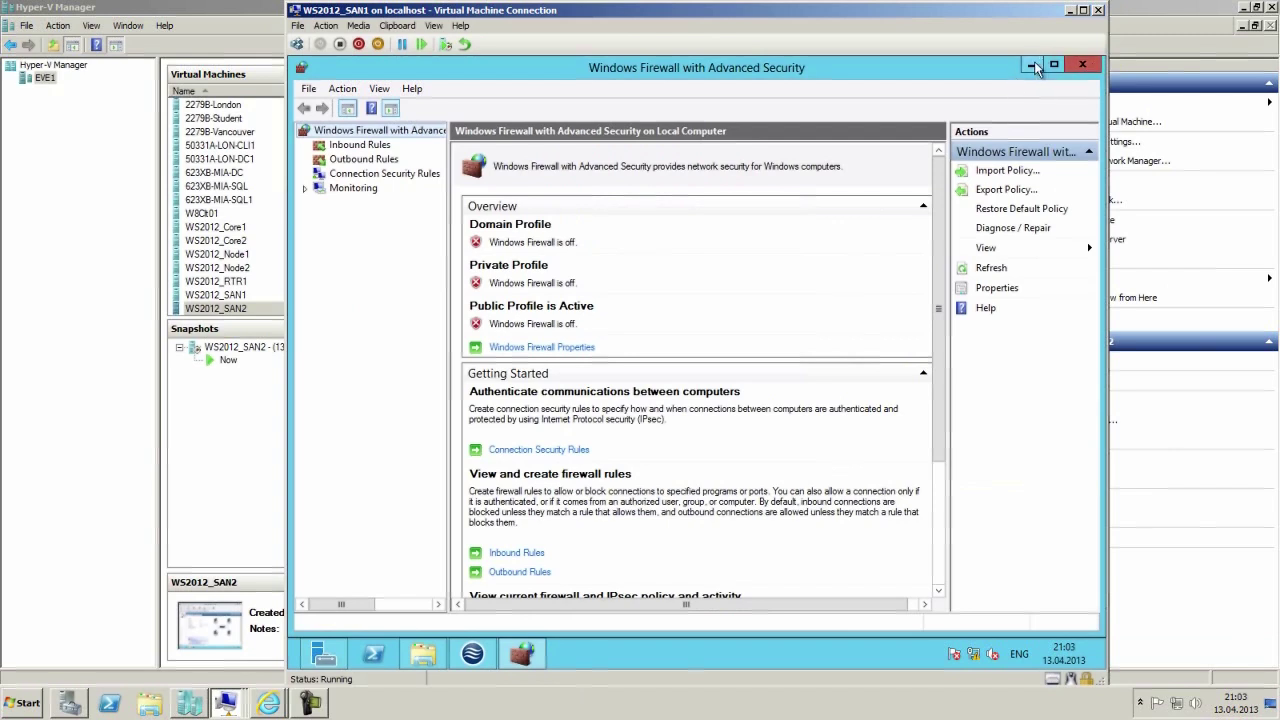
{"action": "left_click", "coordinate": [1083, 64]}
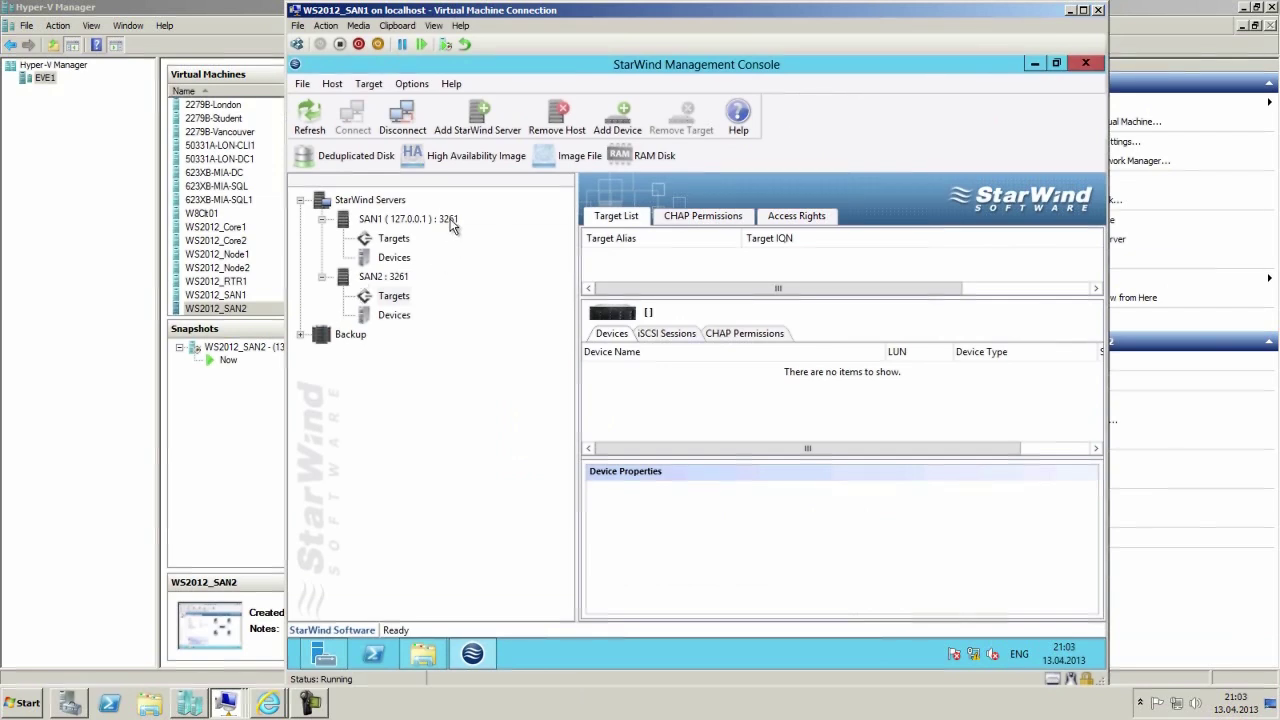
Select SAN2 and launch the Add Device Wizard via Create High Availability Device.
{"action": "left_click", "coordinate": [380, 284]}
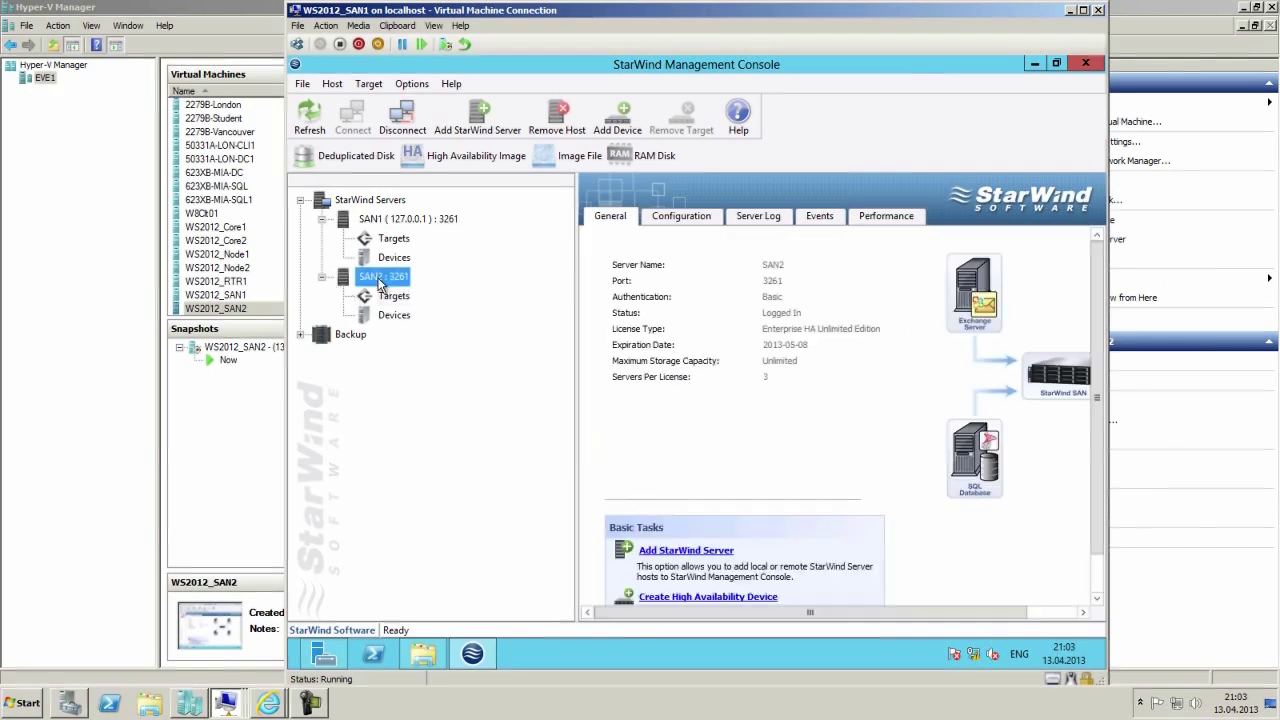
{"action": "right_click", "coordinate": [380, 284]}
{"action": "key", "text": "Escape"}
{"action": "left_click", "coordinate": [445, 165]}
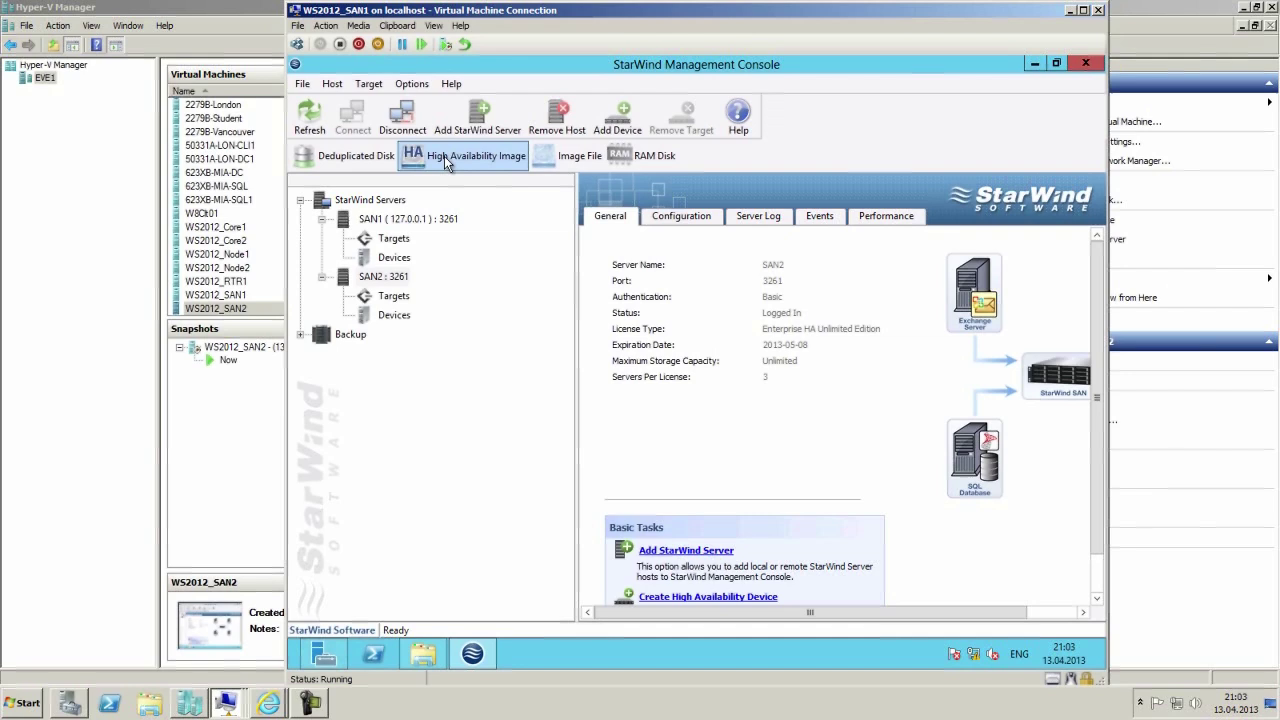
{"action": "left_click", "coordinate": [444, 157]}
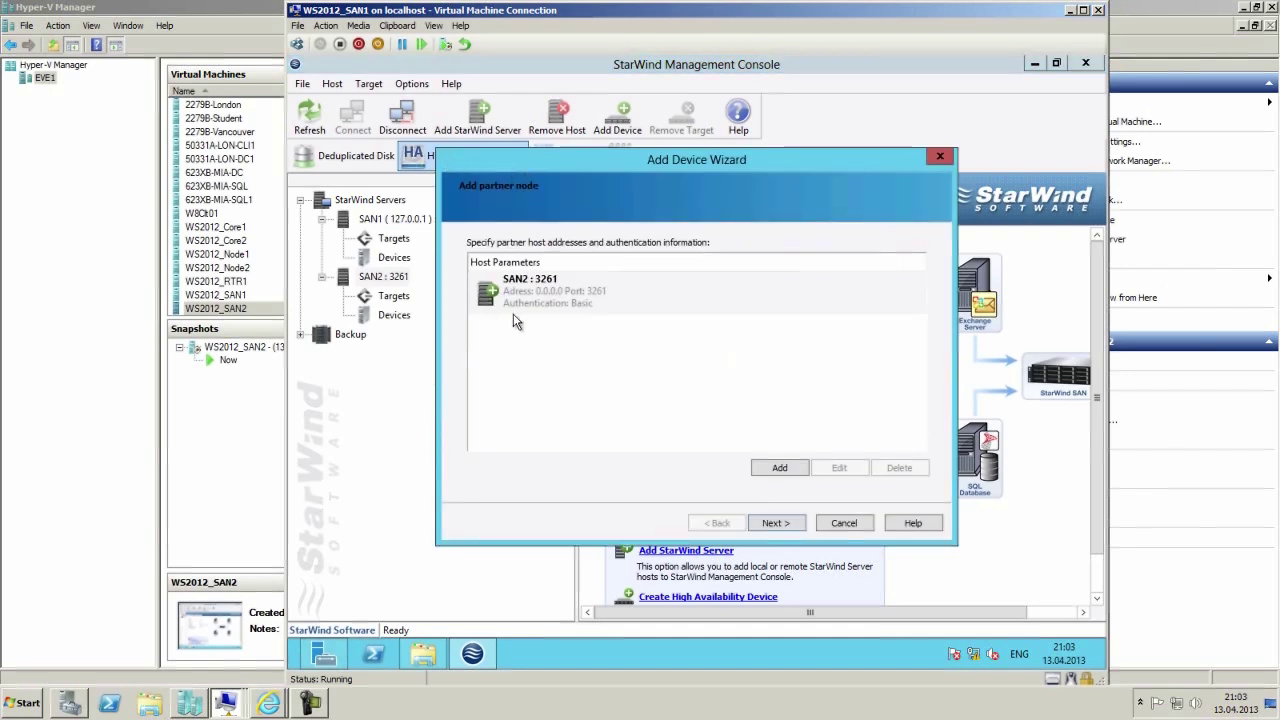
{"action": "left_click", "coordinate": [862, 526]}
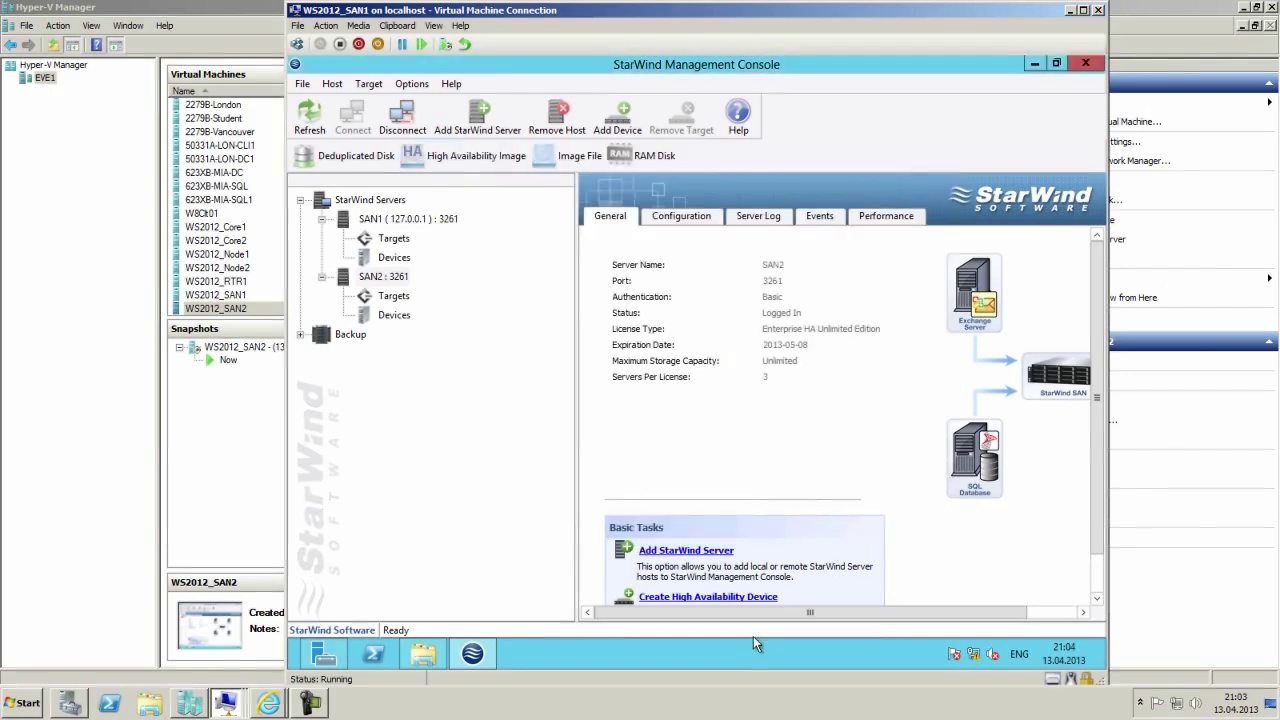
{"action": "left_click", "coordinate": [703, 598]}
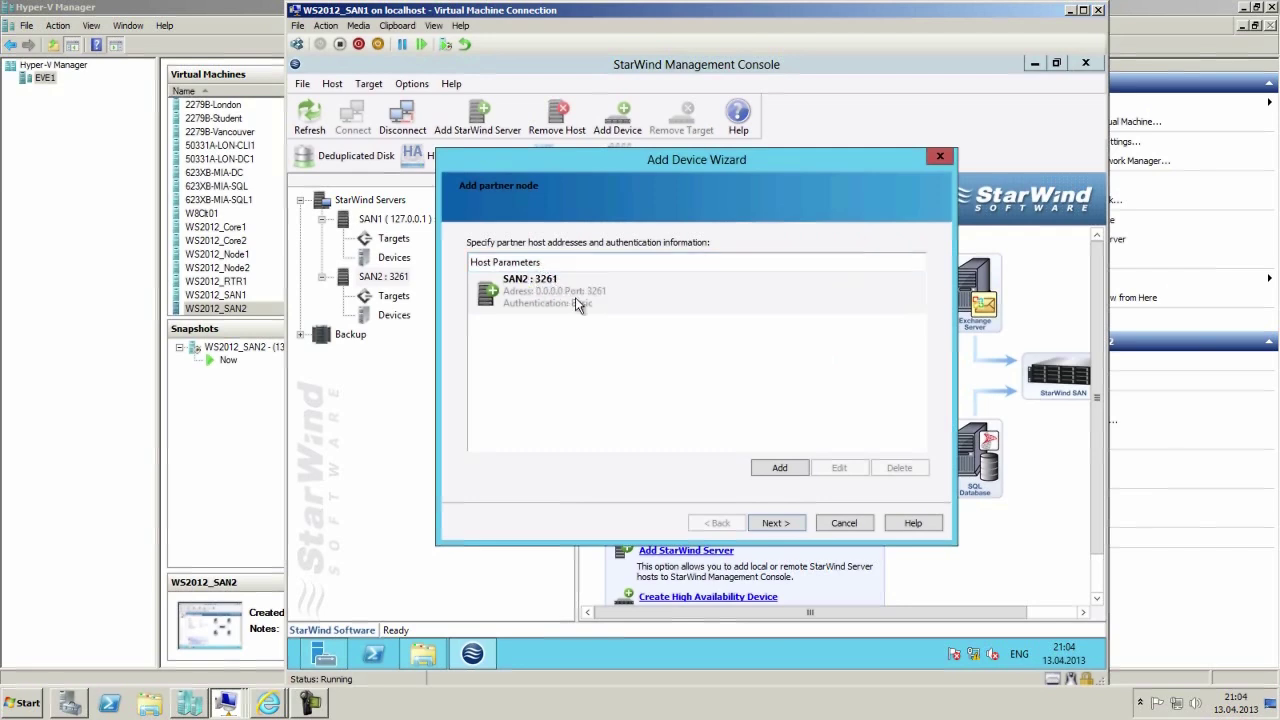
Add SAN1 to the partner host list and select it as the HA partner node.
{"action": "left_click", "coordinate": [775, 468]}
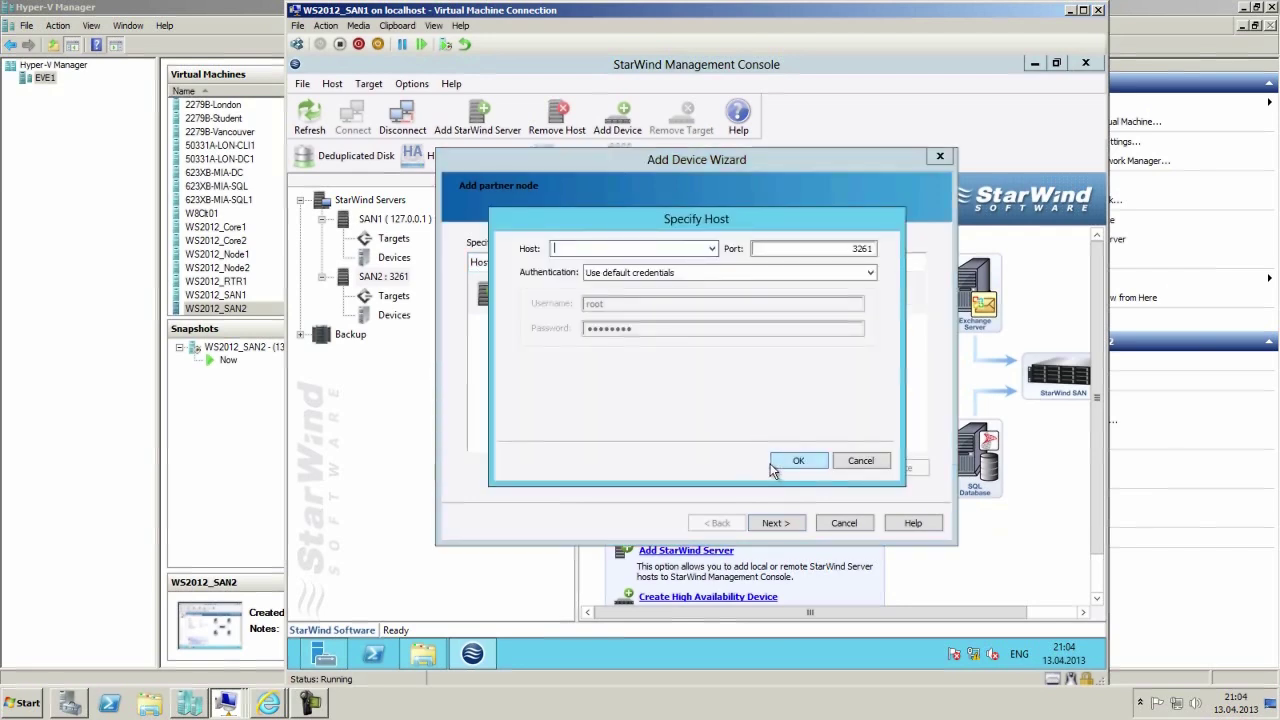
{"action": "left_click", "coordinate": [668, 249]}
{"action": "left_click", "coordinate": [856, 460]}
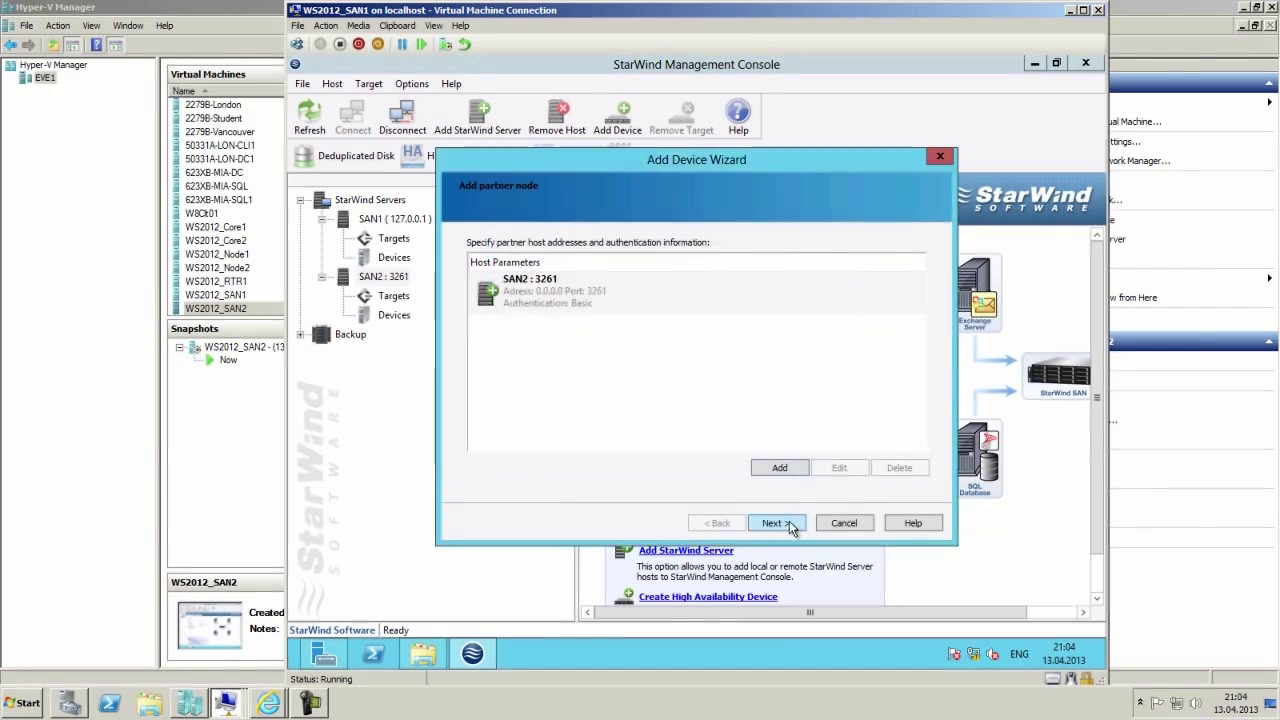
{"action": "left_click", "coordinate": [503, 280]}
{"action": "left_click", "coordinate": [778, 472]}
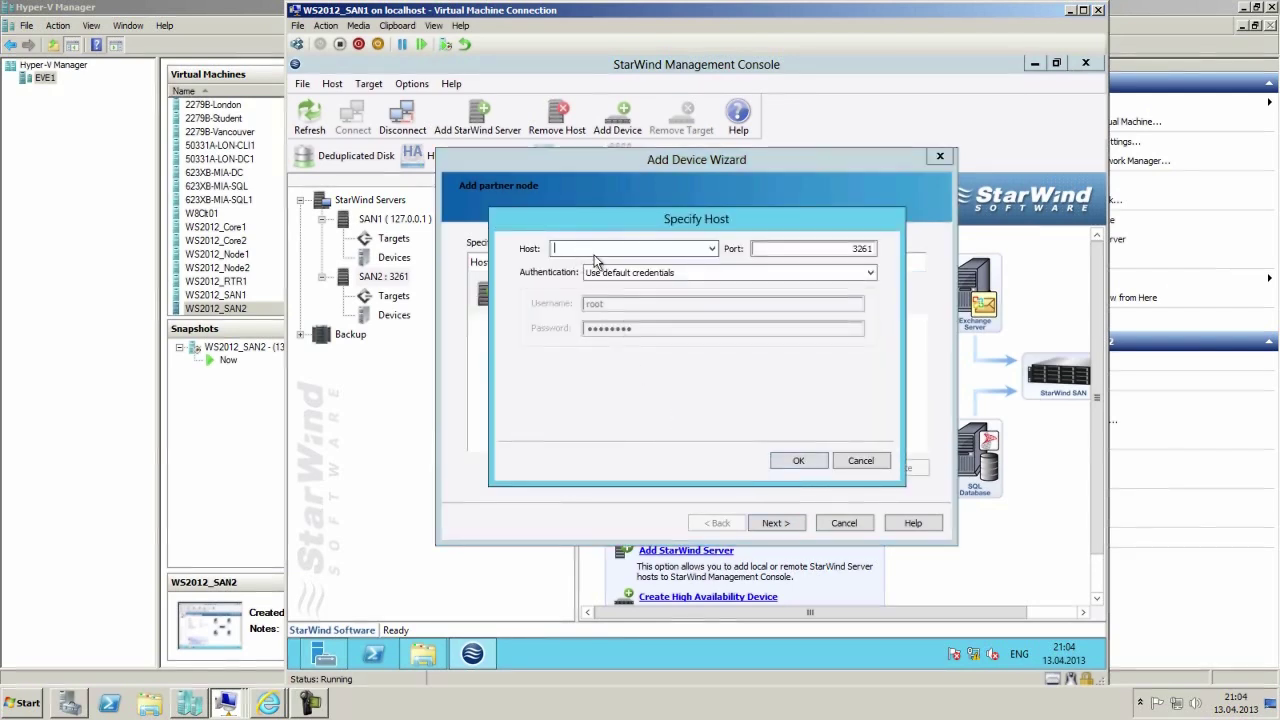
{"action": "type", "text": "SAN1"}
{"action": "left_click", "coordinate": [799, 461]}
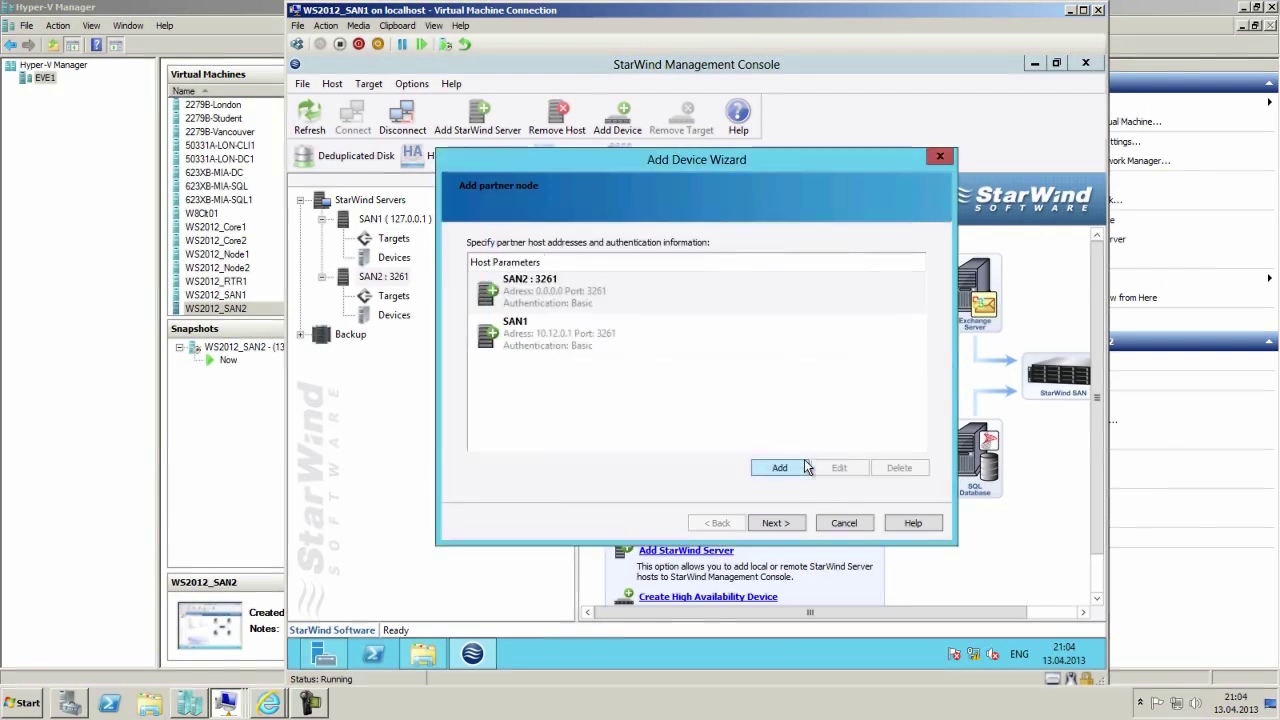
{"action": "left_click", "coordinate": [560, 287]}
{"action": "left_click", "coordinate": [645, 350]}
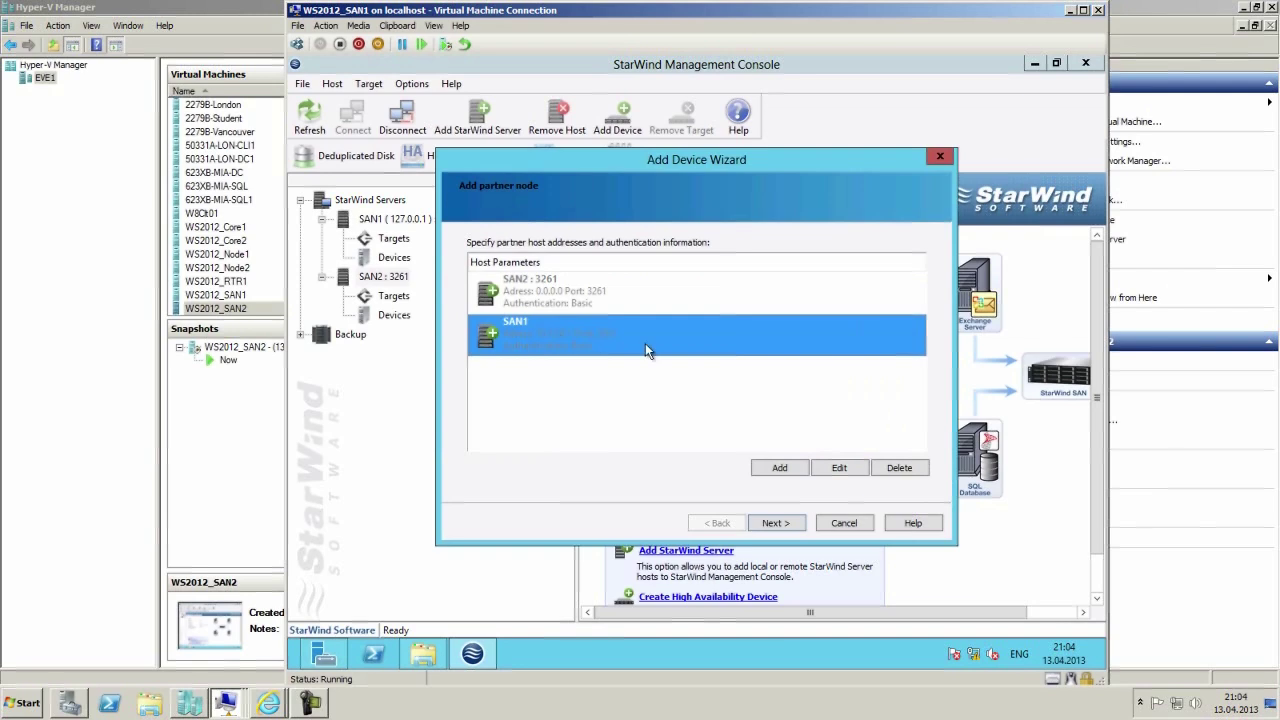
{"action": "left_click", "coordinate": [778, 523]}
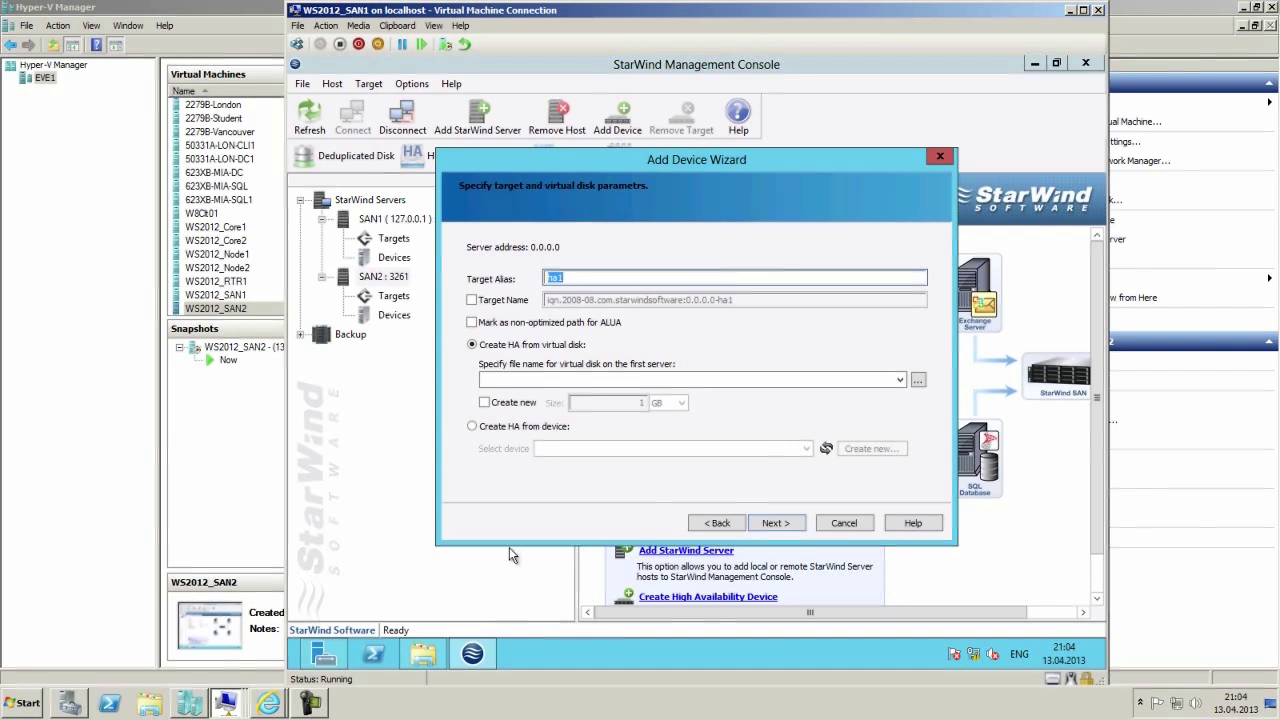
Keep the automatic target name and create a new 10 GB virtual disk, then browse for its location.
{"action": "left_click", "coordinate": [484, 304]}
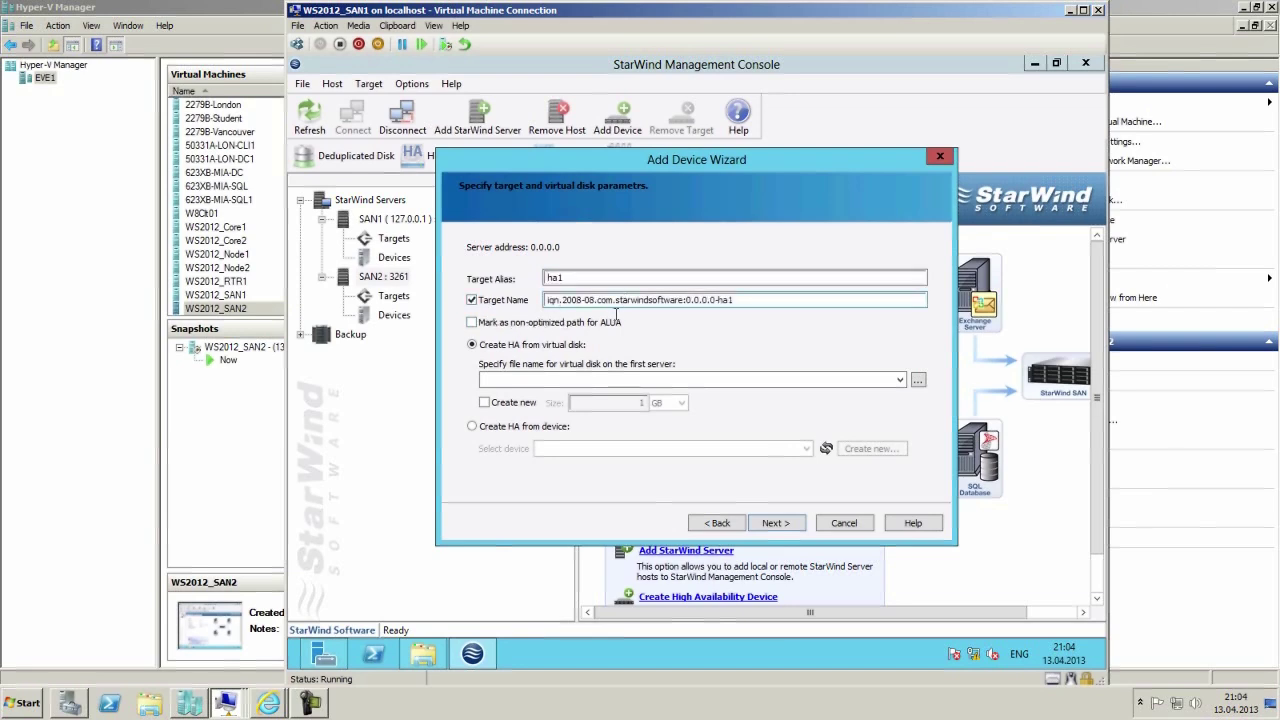
{"action": "left_click", "coordinate": [472, 300]}
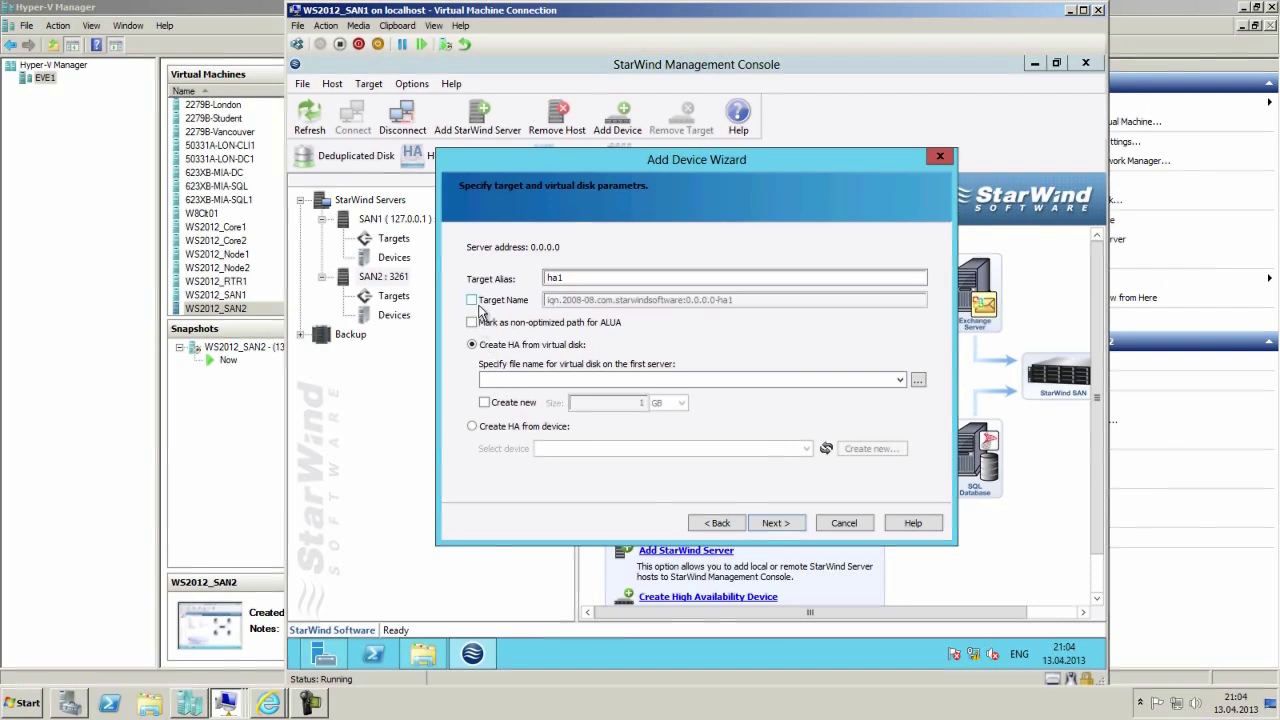
{"action": "left_click", "coordinate": [510, 380]}
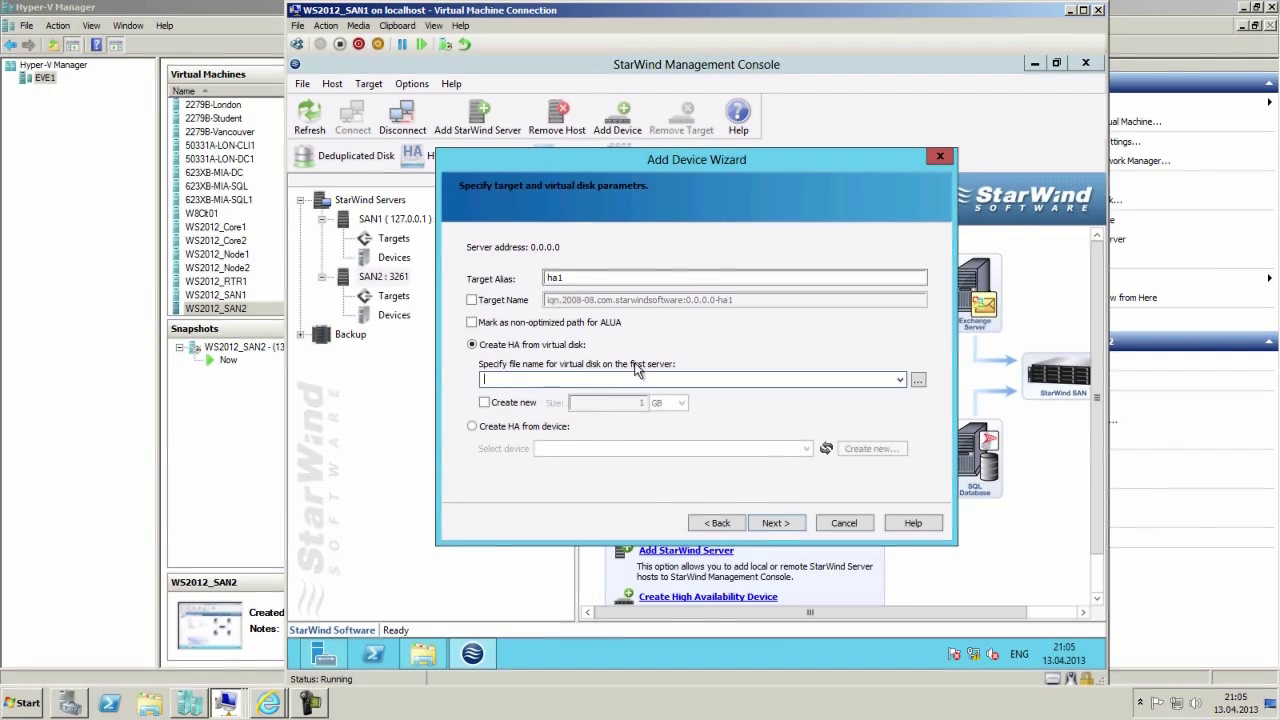
{"action": "left_click", "coordinate": [484, 403]}
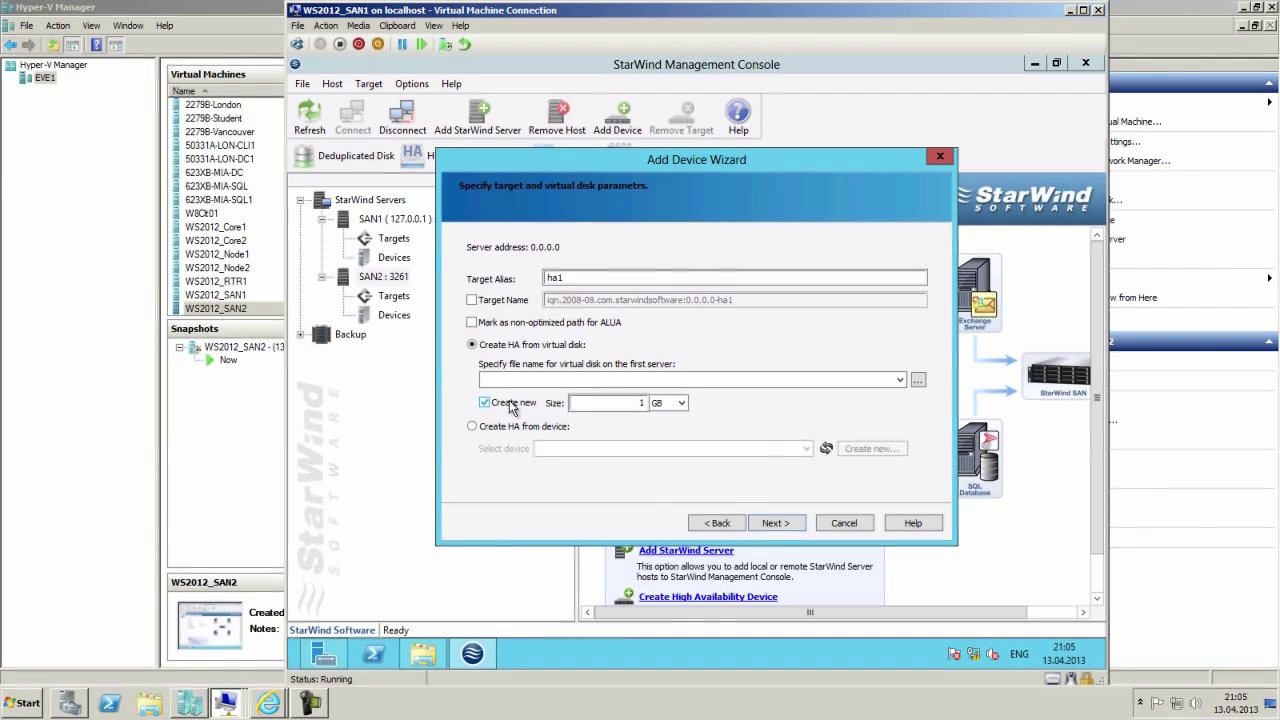
{"action": "left_click", "coordinate": [640, 402]}
{"action": "type", "text": "0"}
{"action": "left_click", "coordinate": [918, 379]}
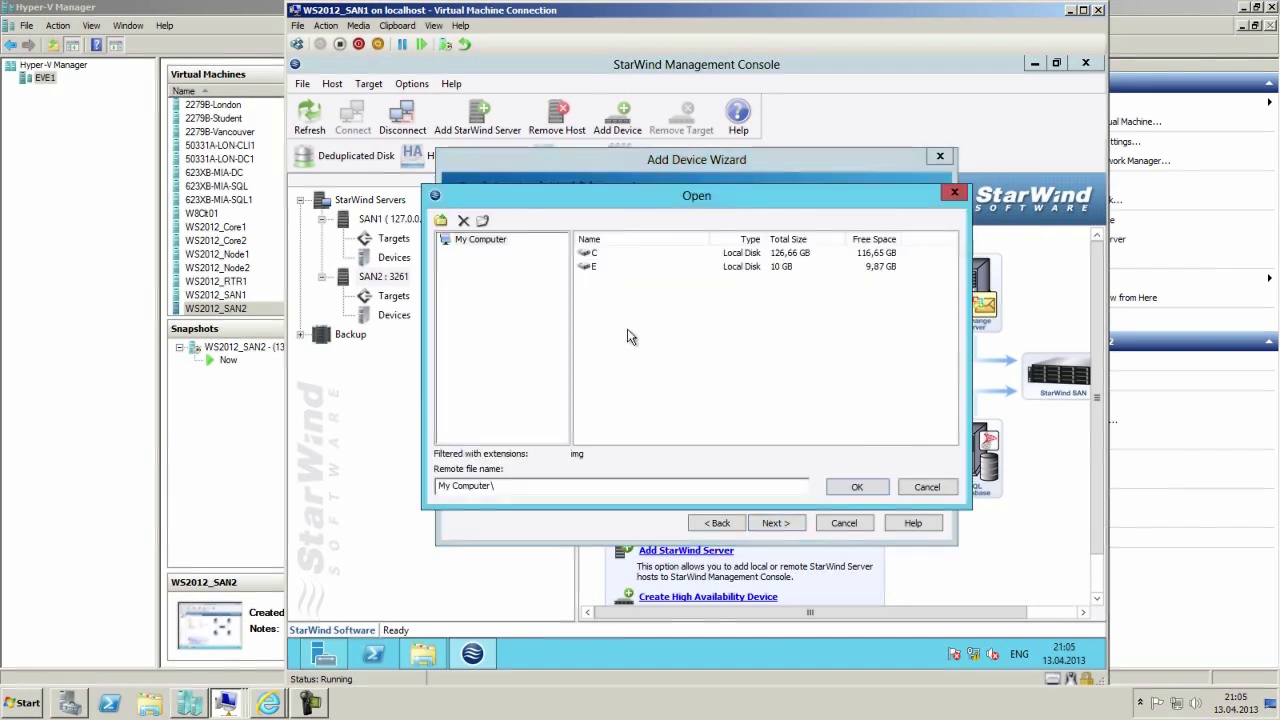
Set the first server's virtual disk file to Volume.img in the E:\StarWind folder.
{"action": "left_click", "coordinate": [586, 268]}
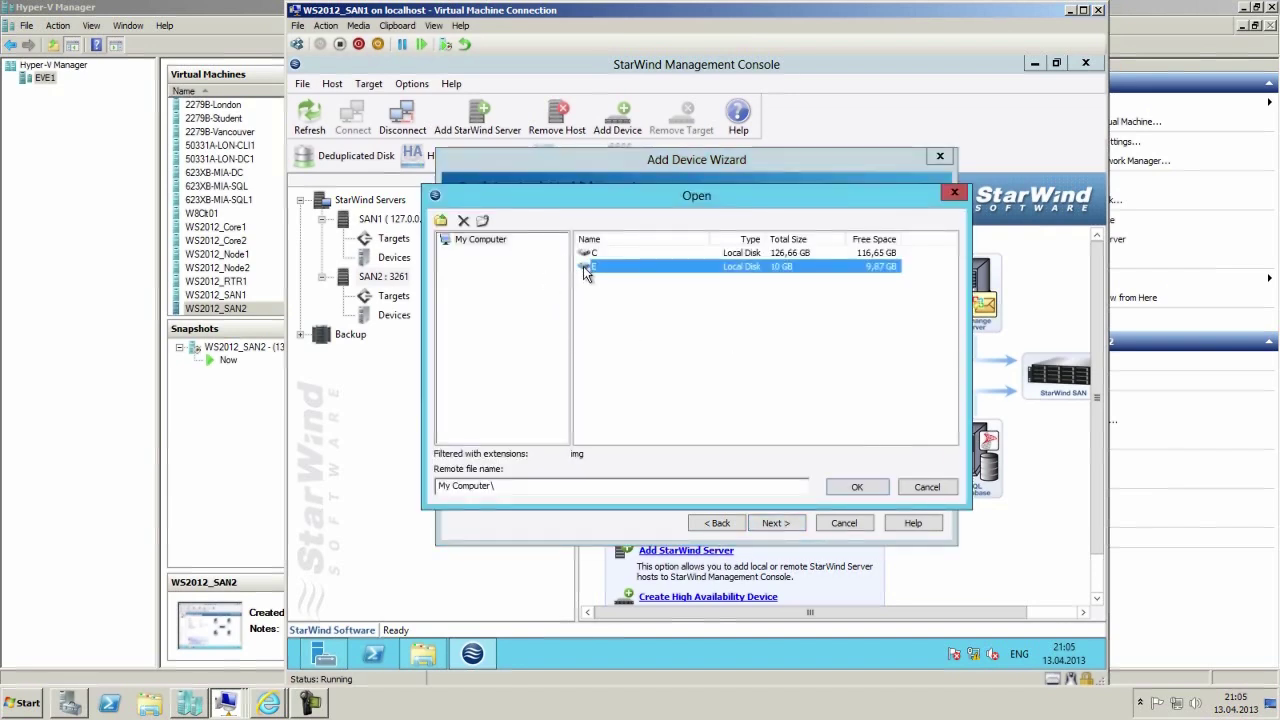
{"action": "double_click", "coordinate": [586, 268]}
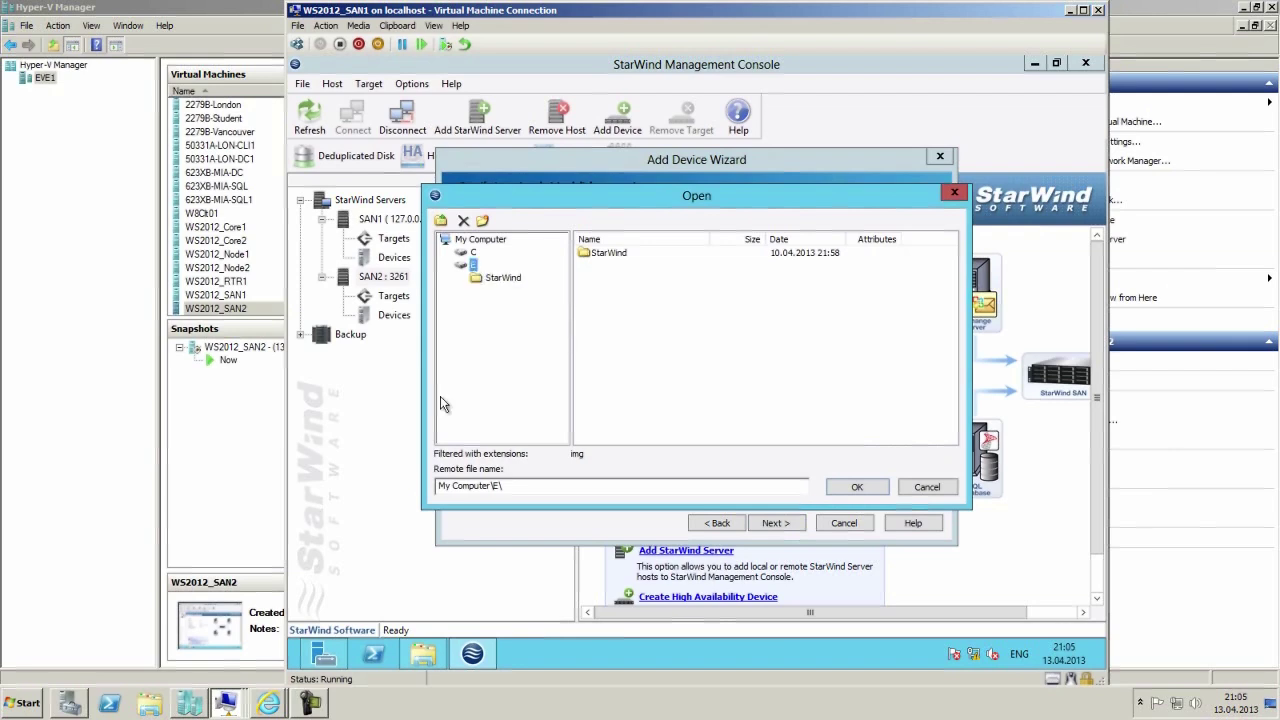
{"action": "left_click", "coordinate": [500, 279]}
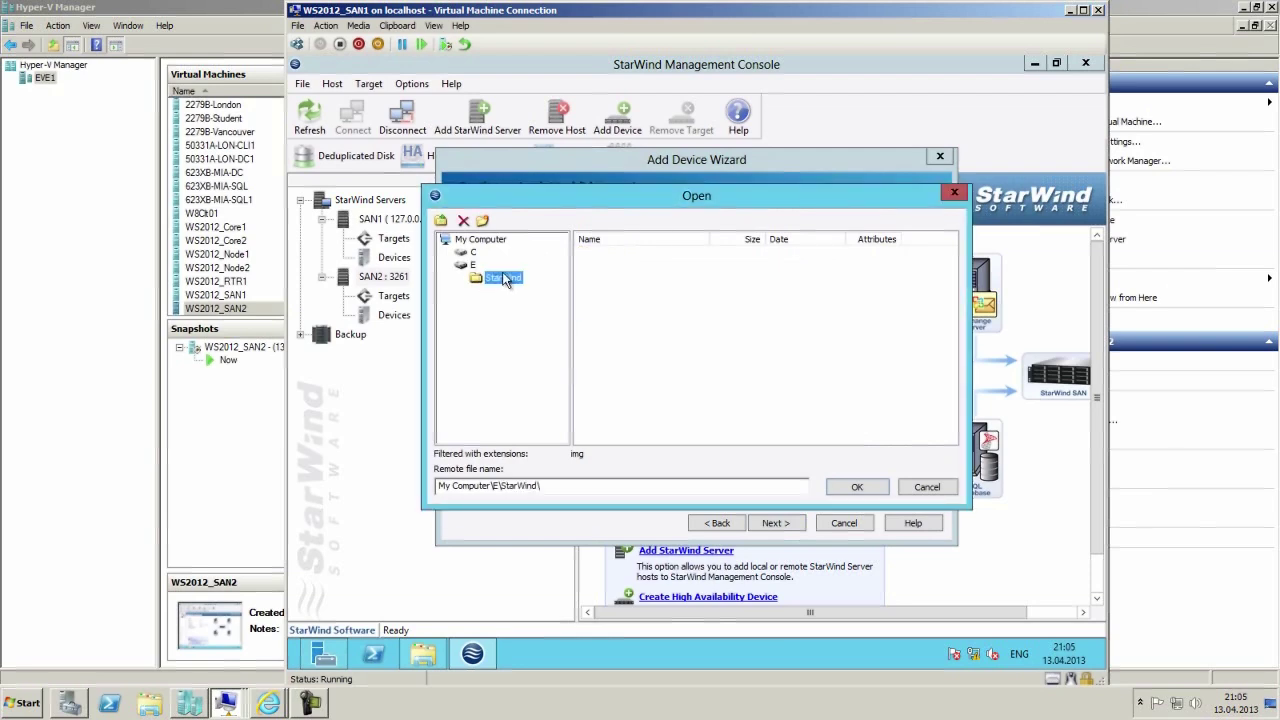
{"action": "left_click", "coordinate": [556, 485]}
{"action": "type", "text": "Volume"}
{"action": "left_click", "coordinate": [860, 487]}
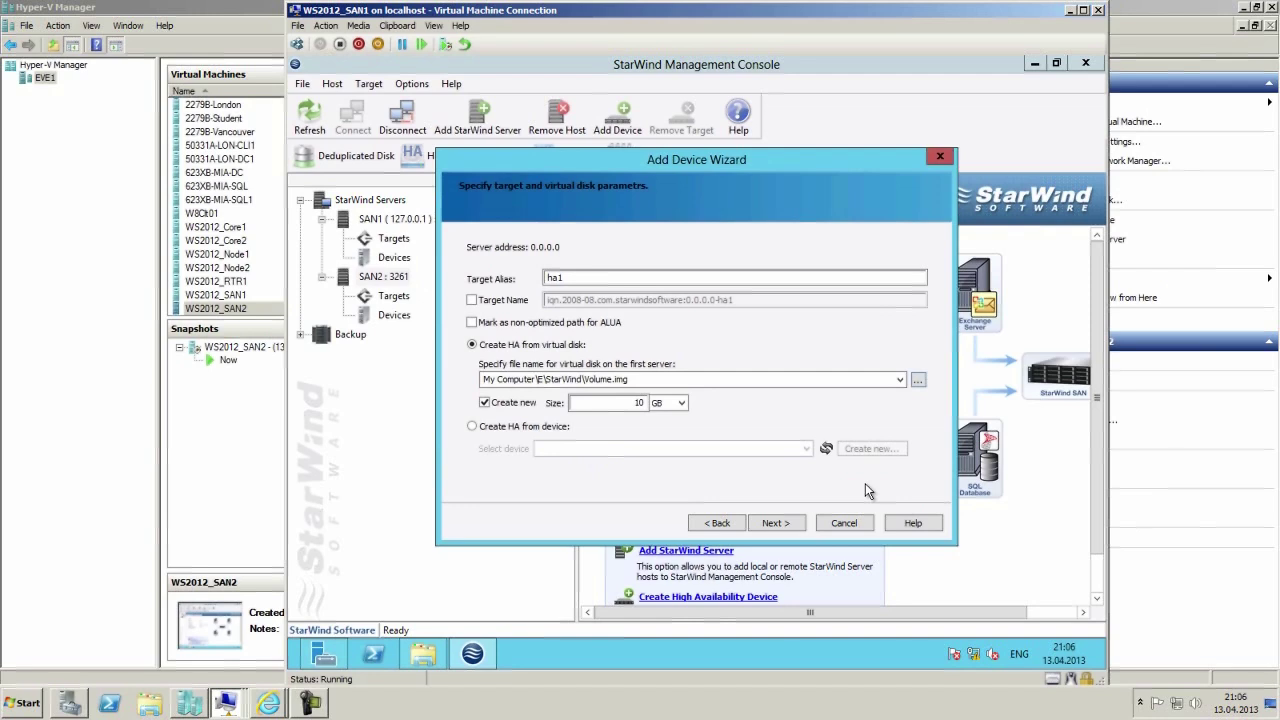
Try advancing with the 10 GB disk, find it fails for lack of disk space, and open Explorer.
{"action": "left_click", "coordinate": [798, 523]}
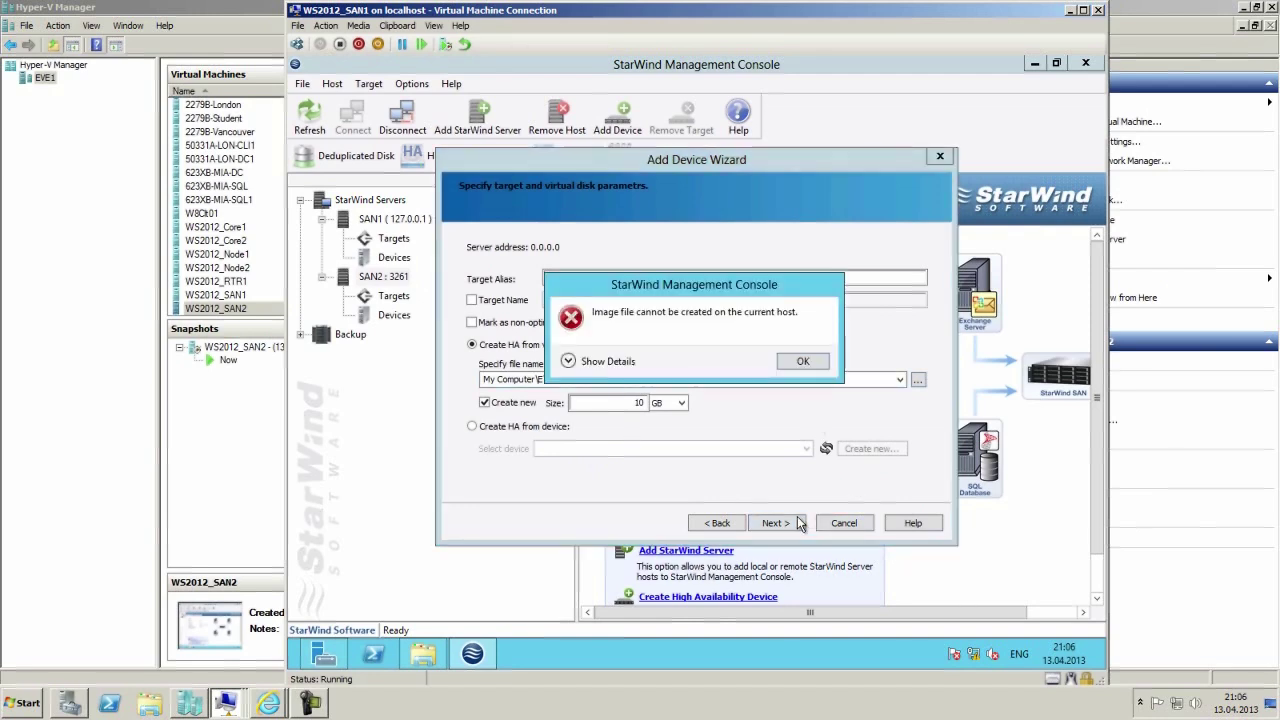
{"action": "left_click", "coordinate": [789, 364]}
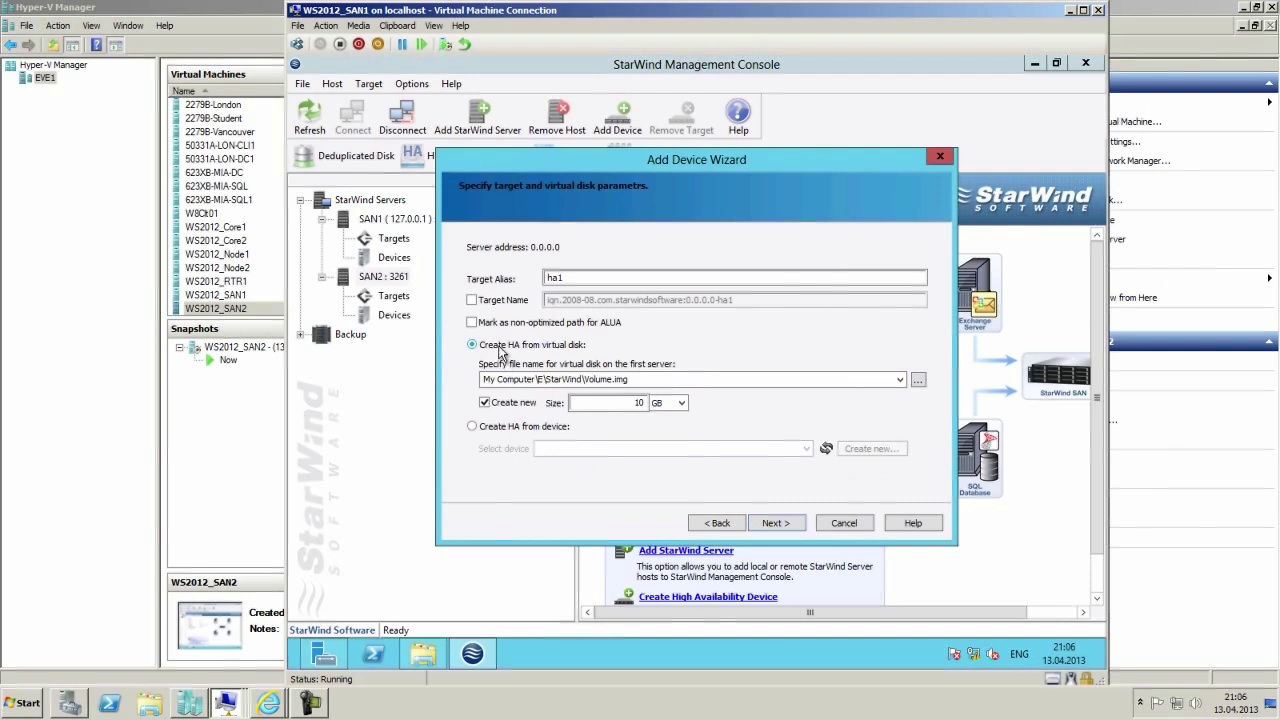
{"action": "left_click", "coordinate": [472, 300]}
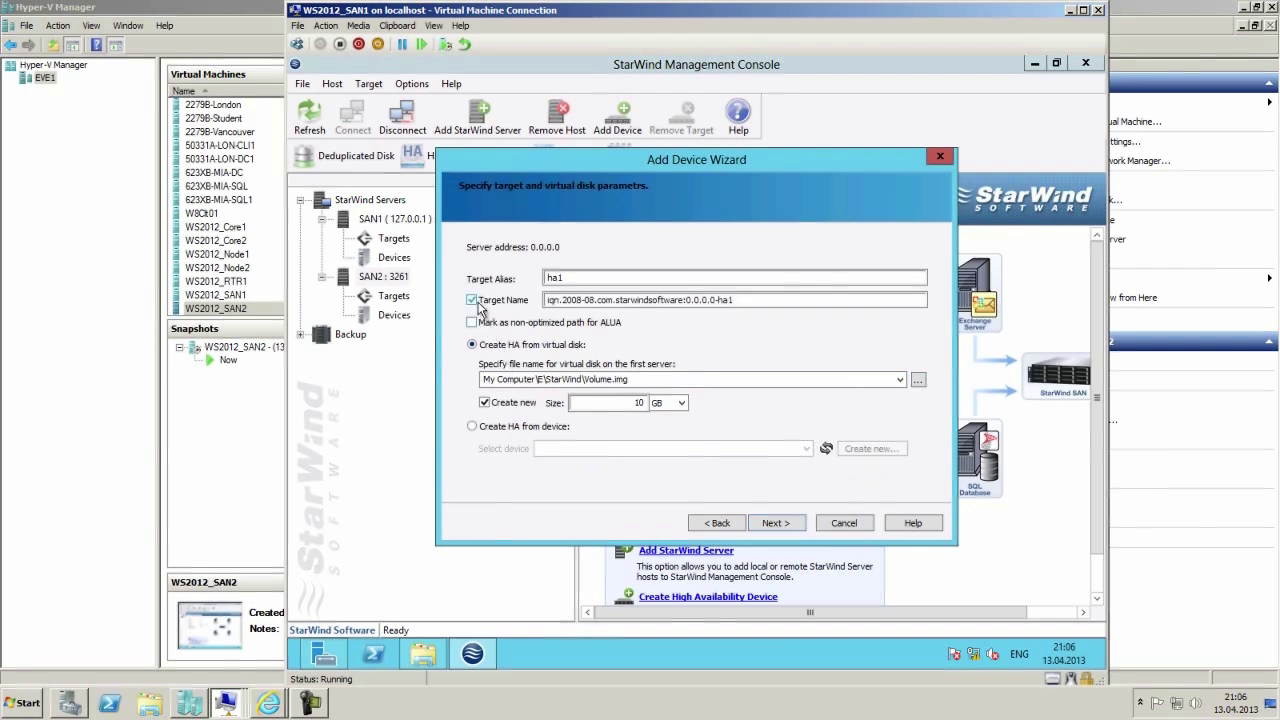
{"action": "left_click", "coordinate": [772, 526]}
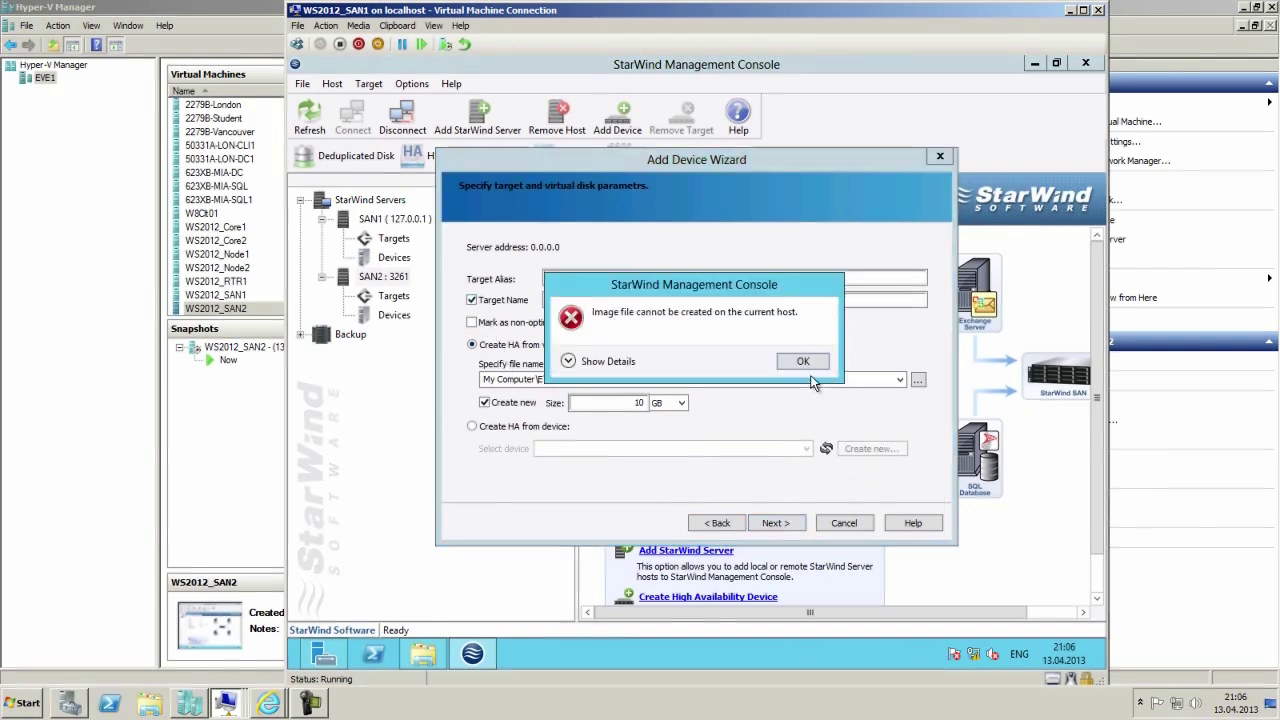
{"action": "left_click", "coordinate": [569, 361]}
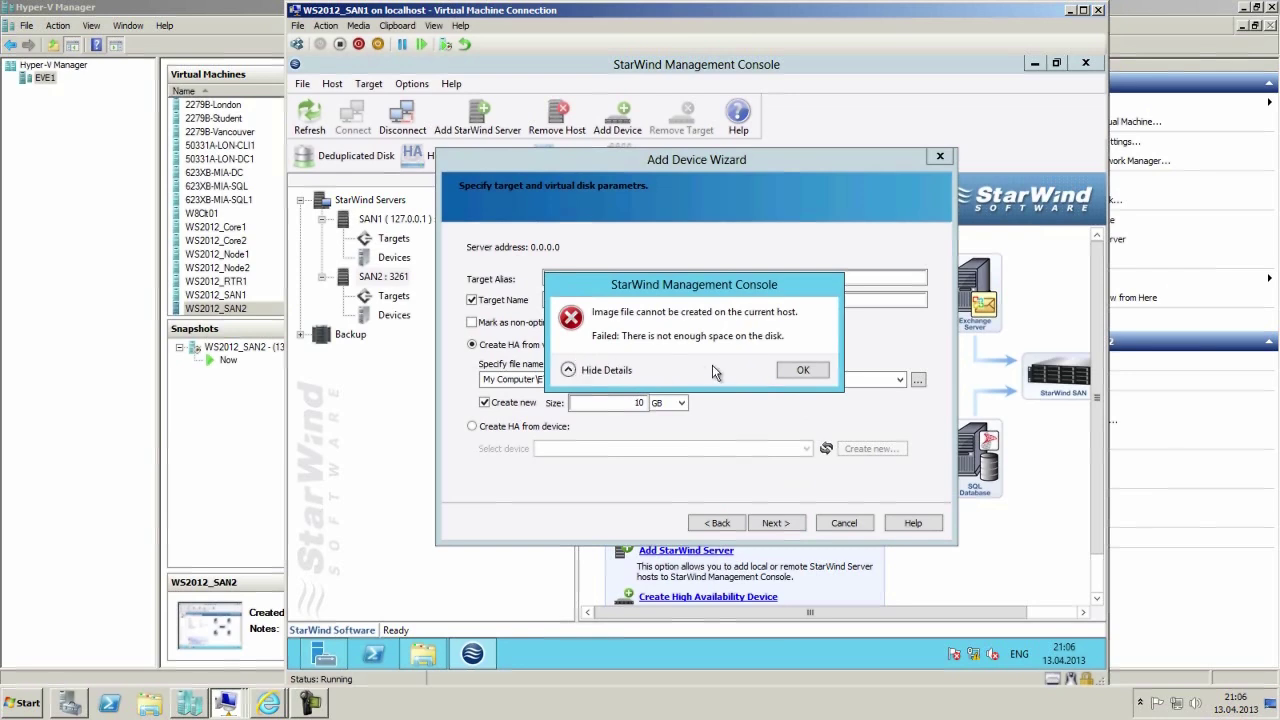
{"action": "left_click", "coordinate": [788, 369]}
{"action": "left_click", "coordinate": [472, 300]}
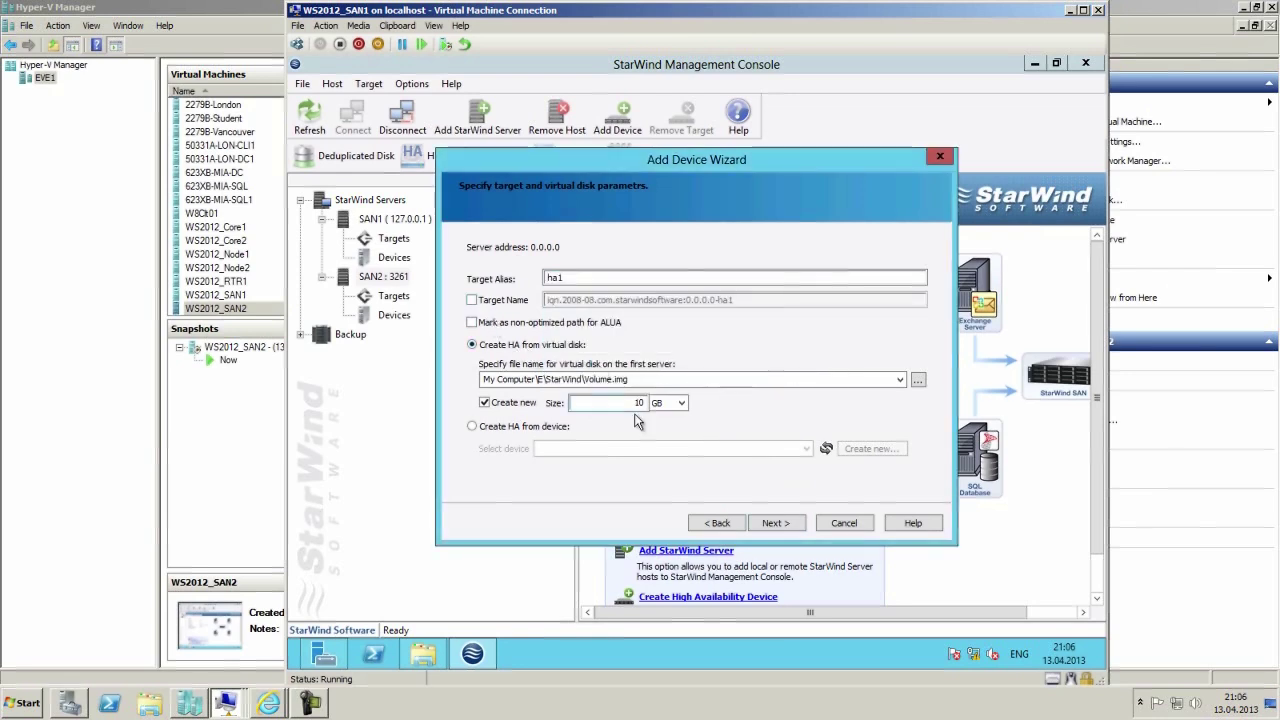
{"action": "left_click_drag", "start_coordinate": [650, 404], "coordinate": [622, 402]}
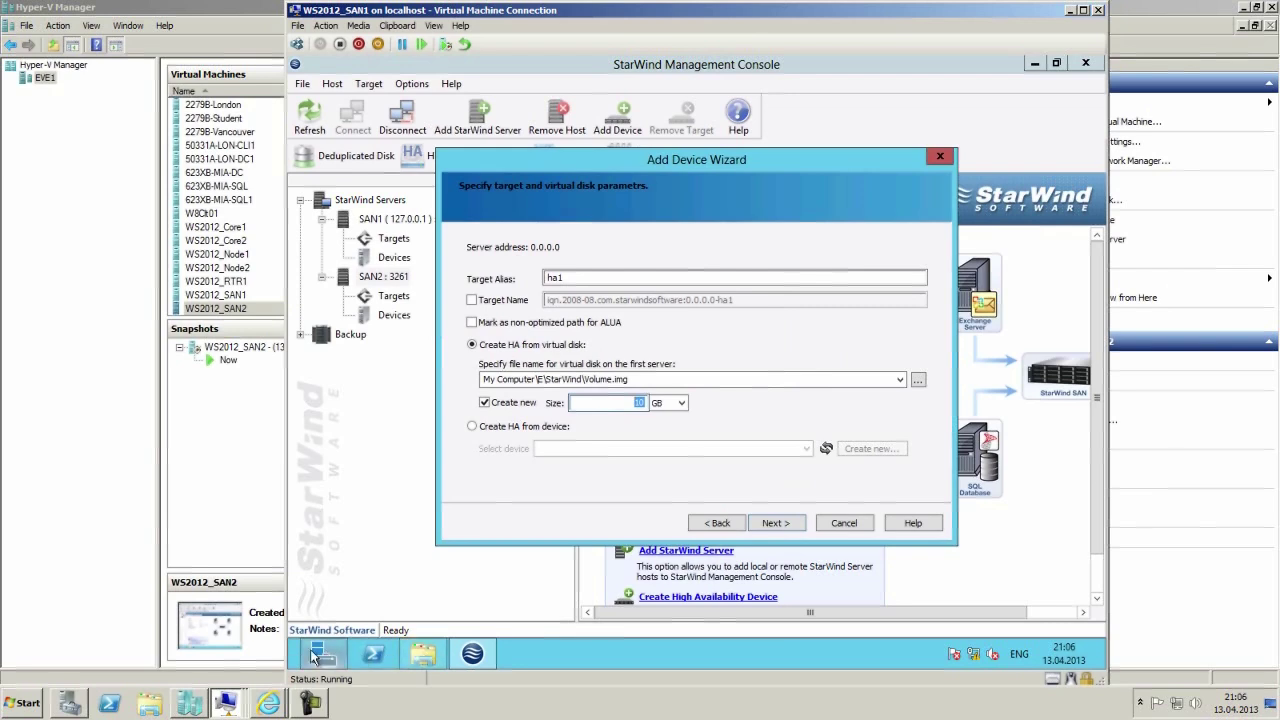
{"action": "left_click", "coordinate": [420, 655]}
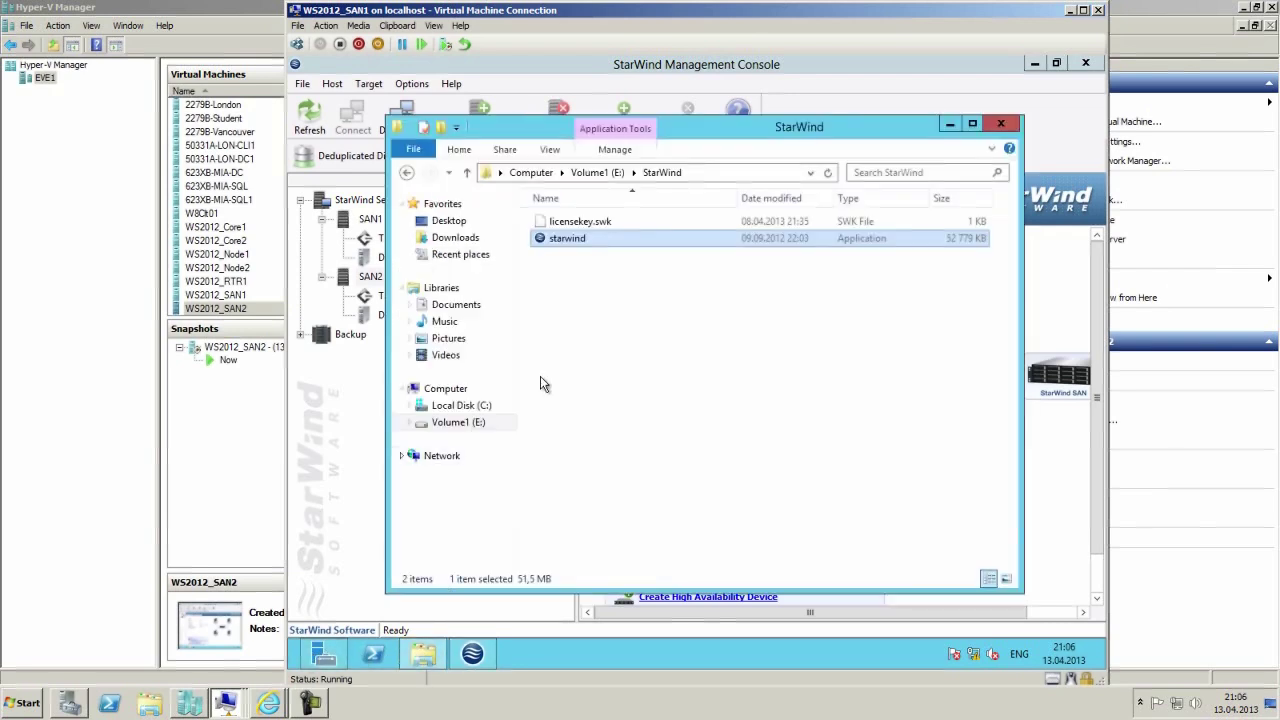
Compare free space on drives C and E (E has 9.86 GB free), then close Explorer.
{"action": "left_click", "coordinate": [453, 406]}
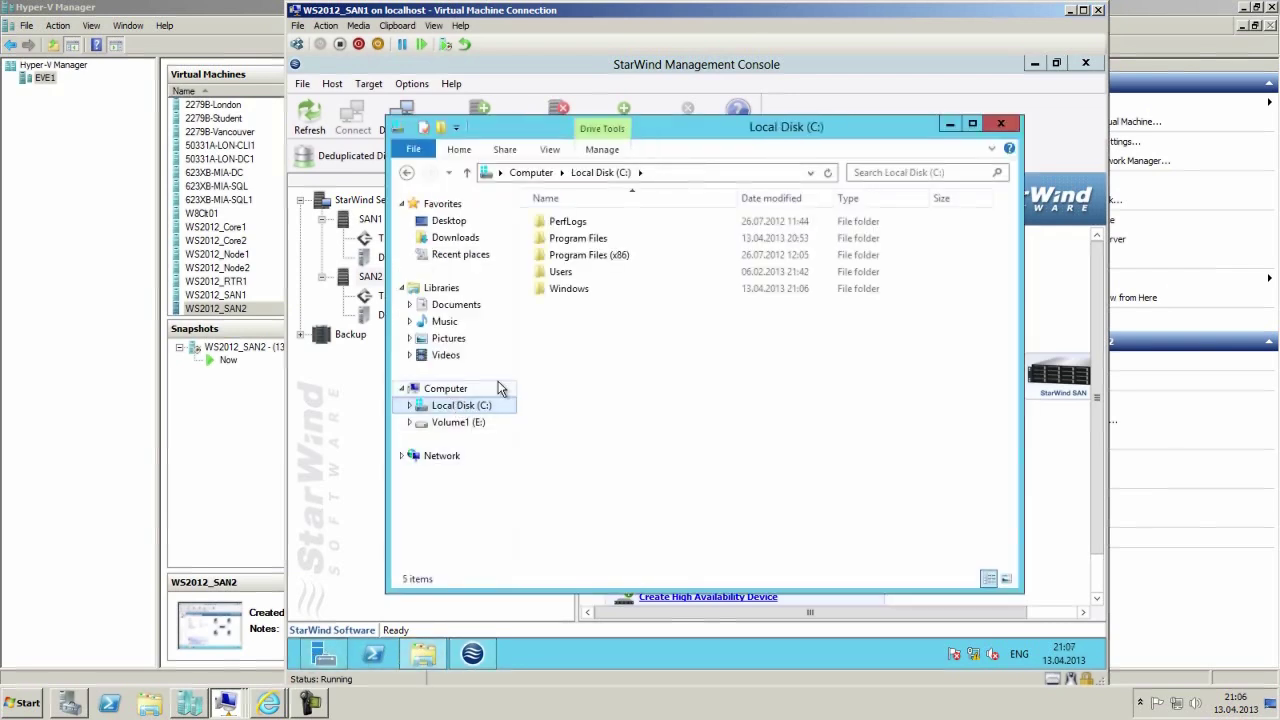
{"action": "left_click", "coordinate": [457, 424]}
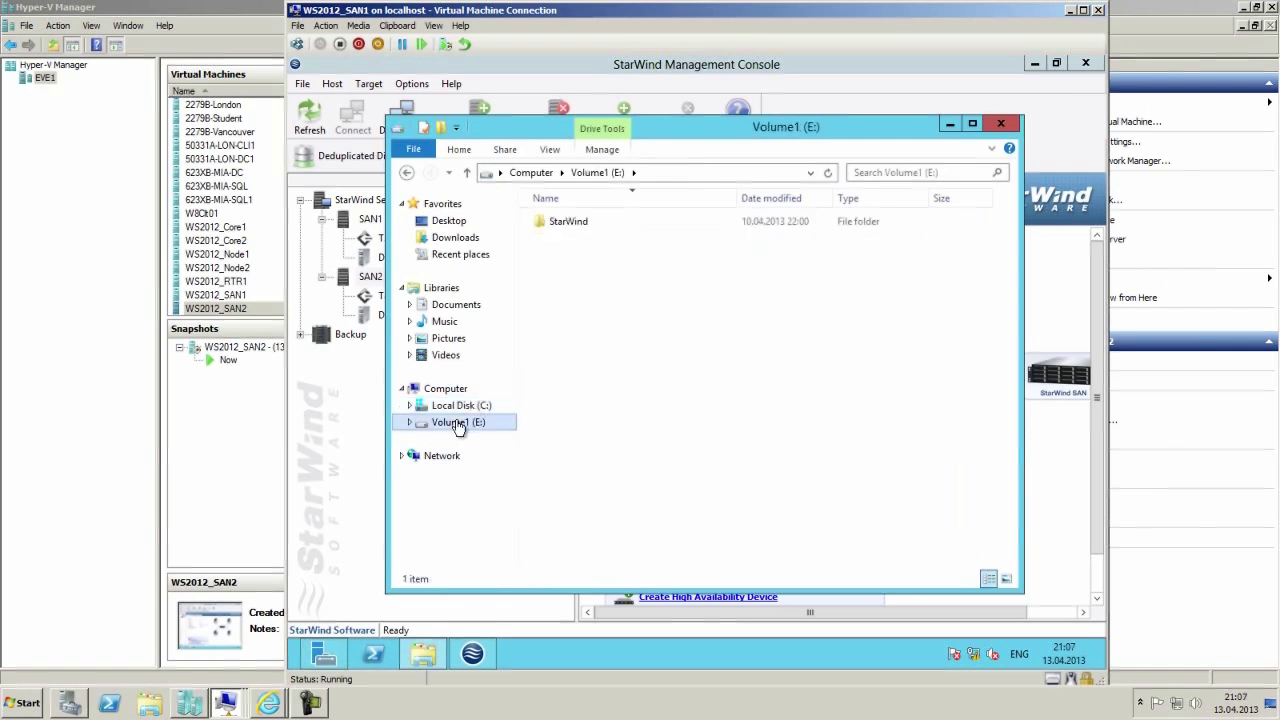
{"action": "left_click", "coordinate": [447, 389]}
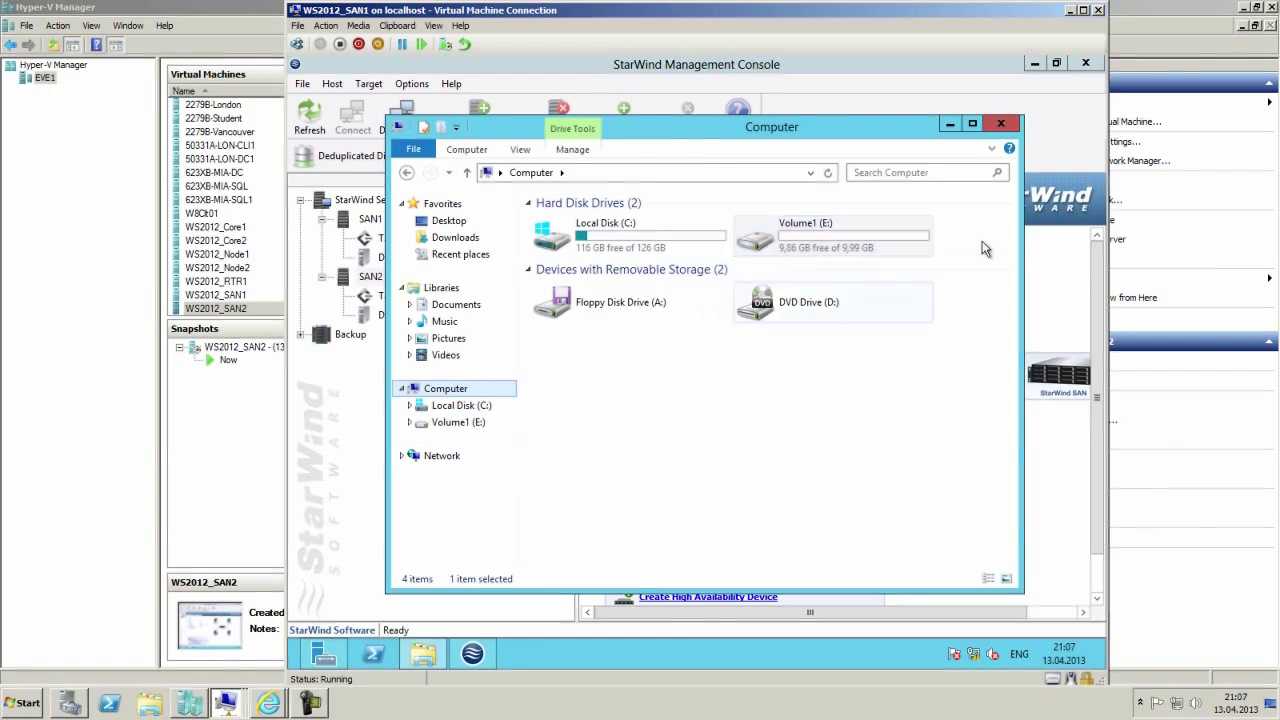
{"action": "left_click", "coordinate": [1002, 124]}
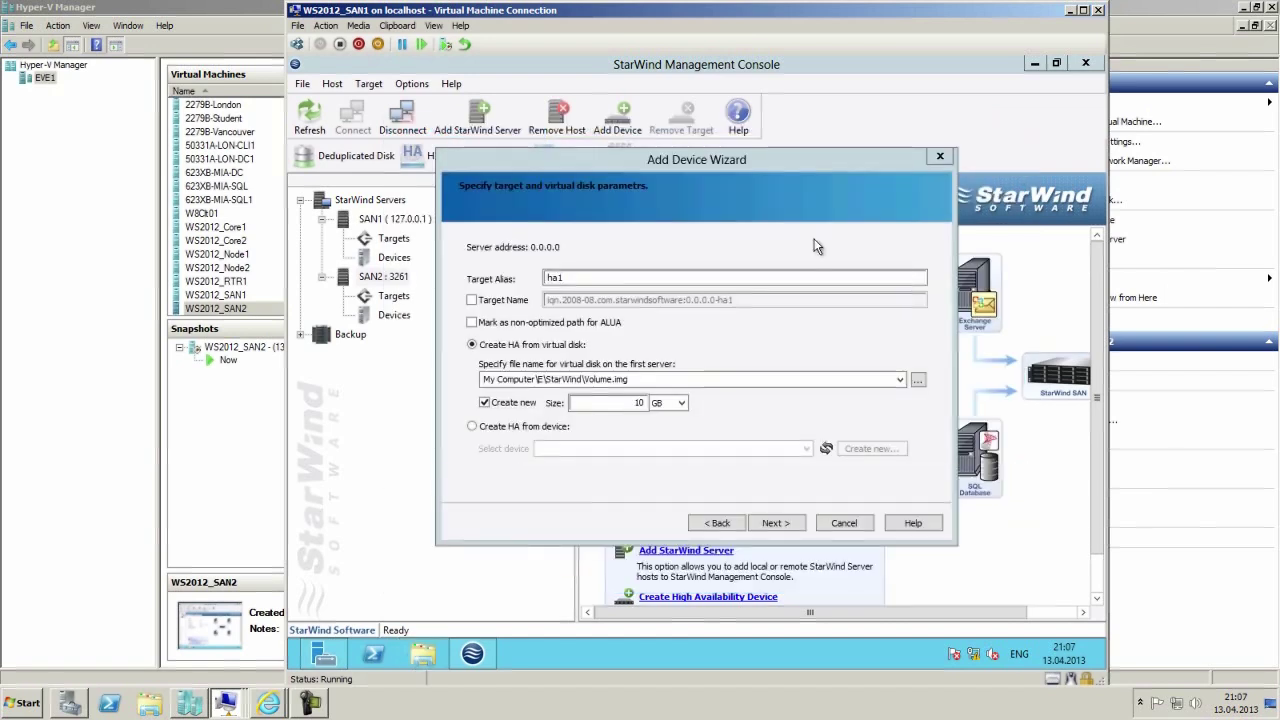
Reduce the first disk to 5 GB and create a new disk on the second server's page.
{"action": "left_click", "coordinate": [638, 402]}
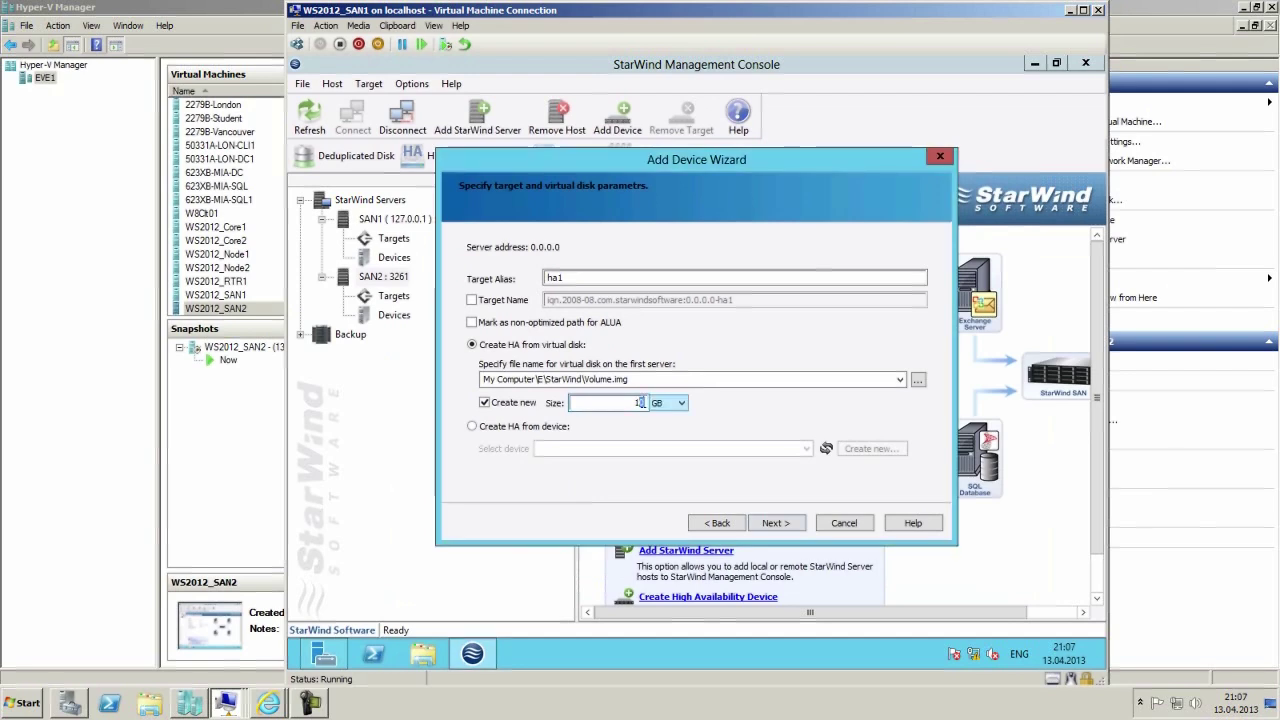
{"action": "key", "text": "BackSpace"}
{"action": "key", "text": "BackSpace"}
{"action": "type", "text": "5"}
{"action": "left_click", "coordinate": [779, 521]}
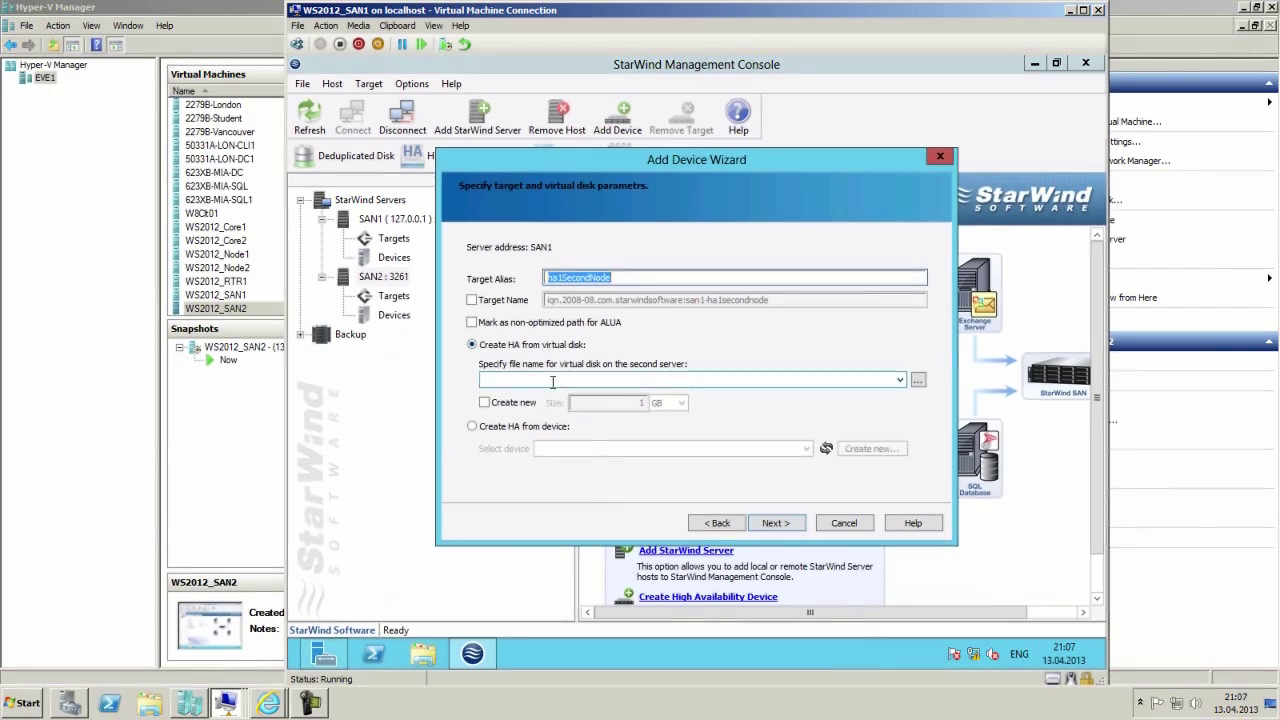
{"action": "left_click", "coordinate": [514, 402]}
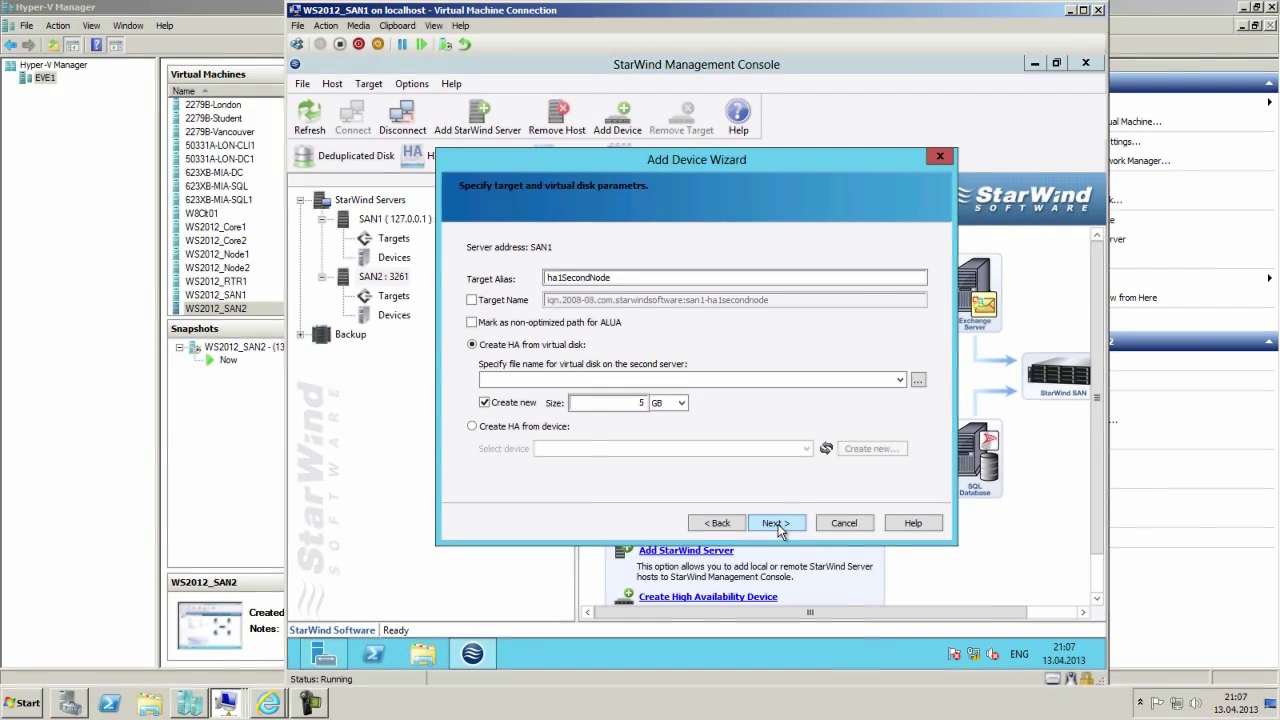
Point the second server's virtual disk location to the E:\StarWind folder.
{"action": "left_click", "coordinate": [918, 381]}
{"action": "double_click", "coordinate": [590, 253]}
{"action": "left_click", "coordinate": [470, 265]}
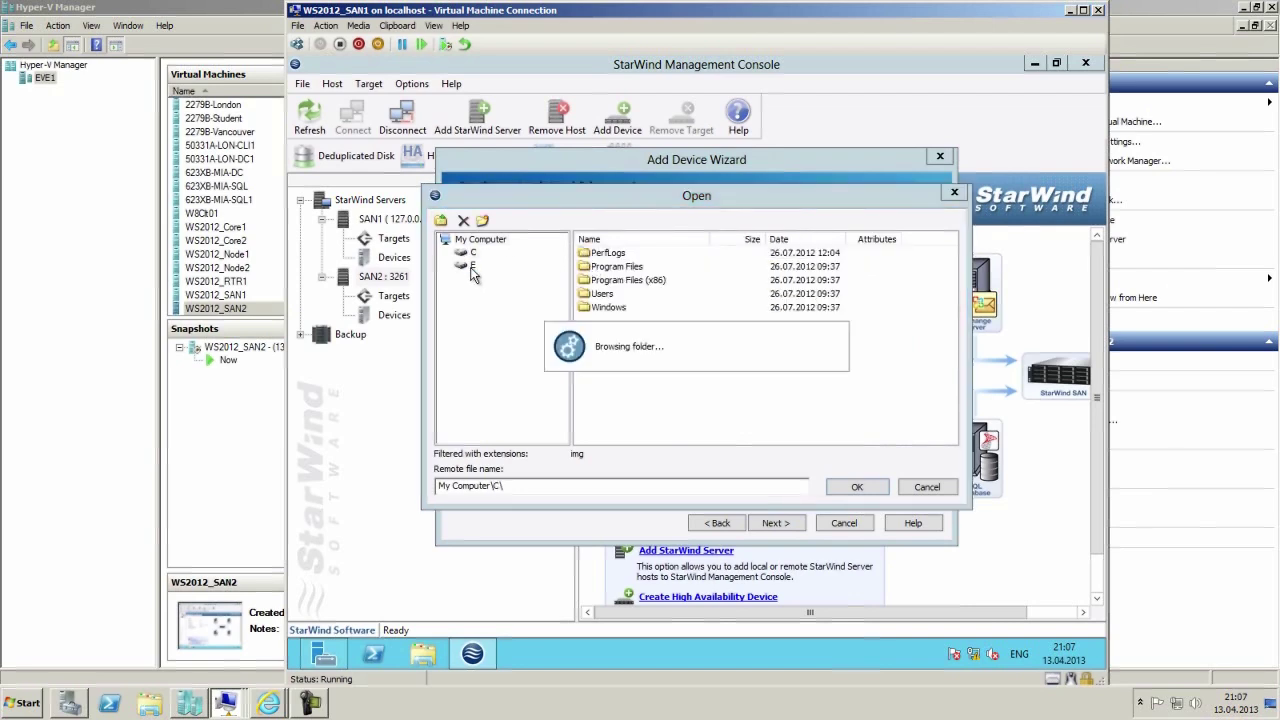
{"action": "left_click", "coordinate": [502, 277]}
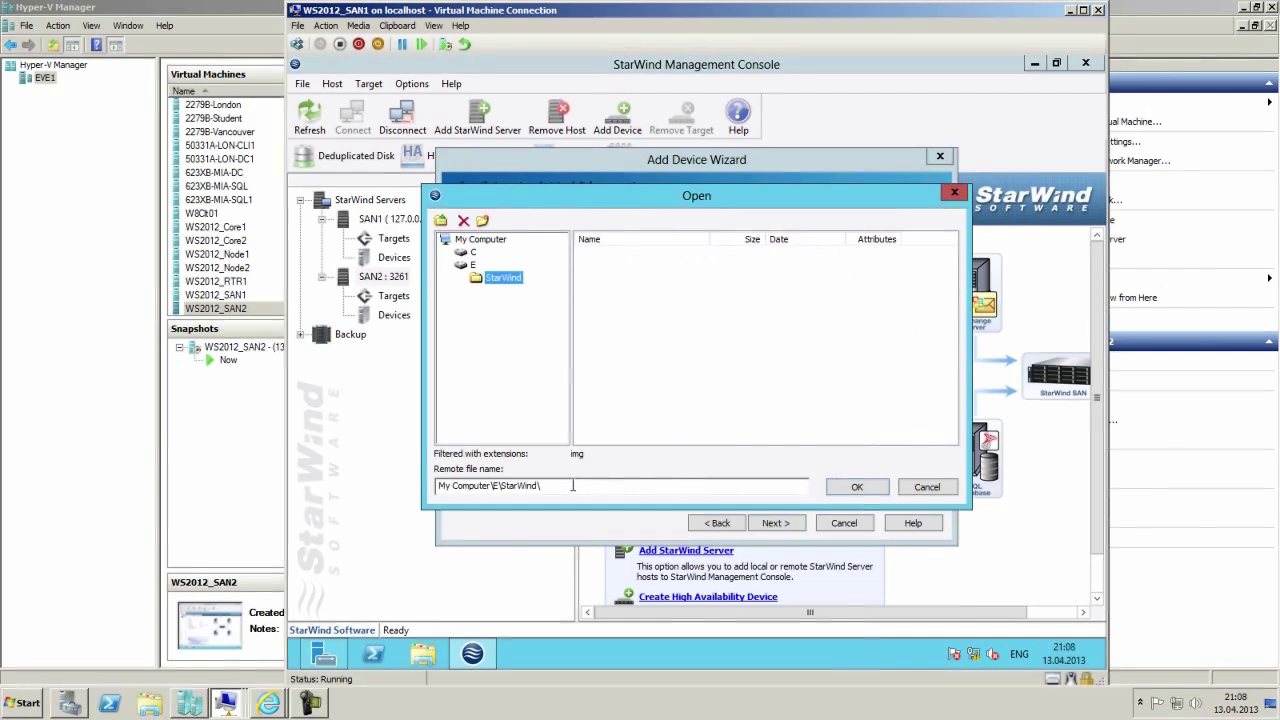
{"action": "left_click", "coordinate": [865, 488]}
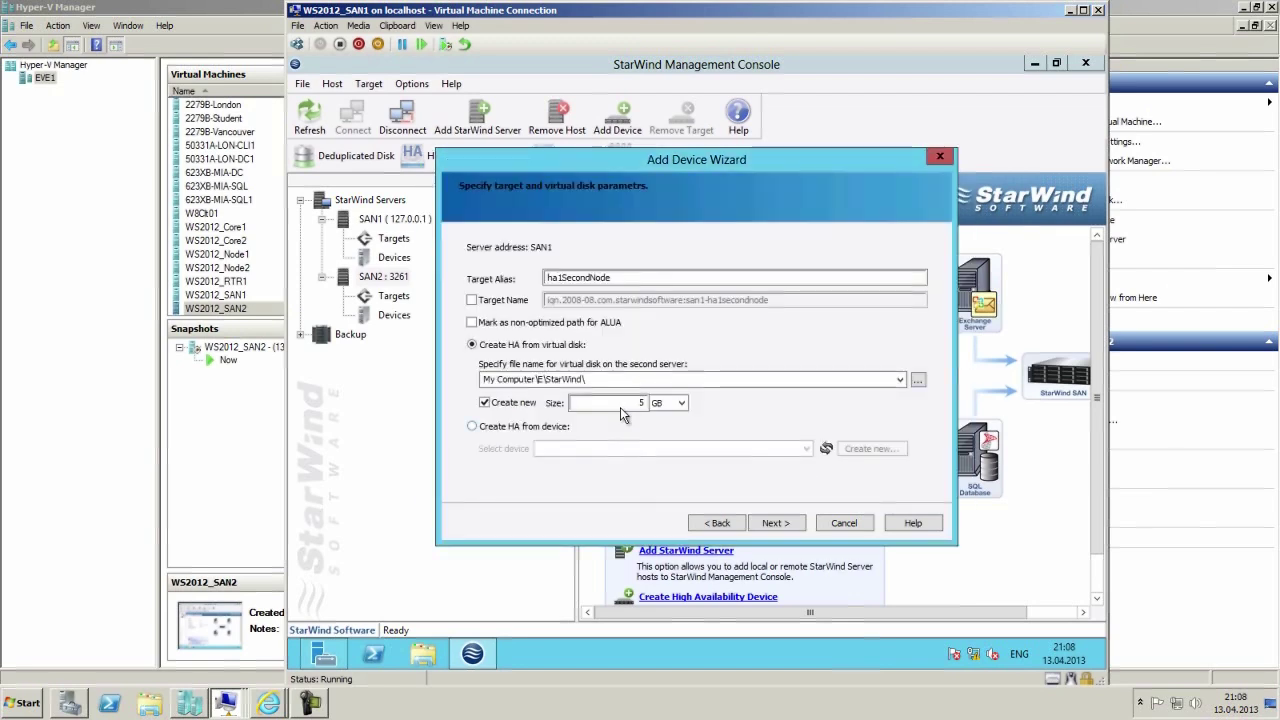
Name the second server's disk Volume1.img, adding the .img extension after the invalid-extension error.
{"action": "left_click", "coordinate": [605, 379]}
{"action": "left_click", "coordinate": [646, 380]}
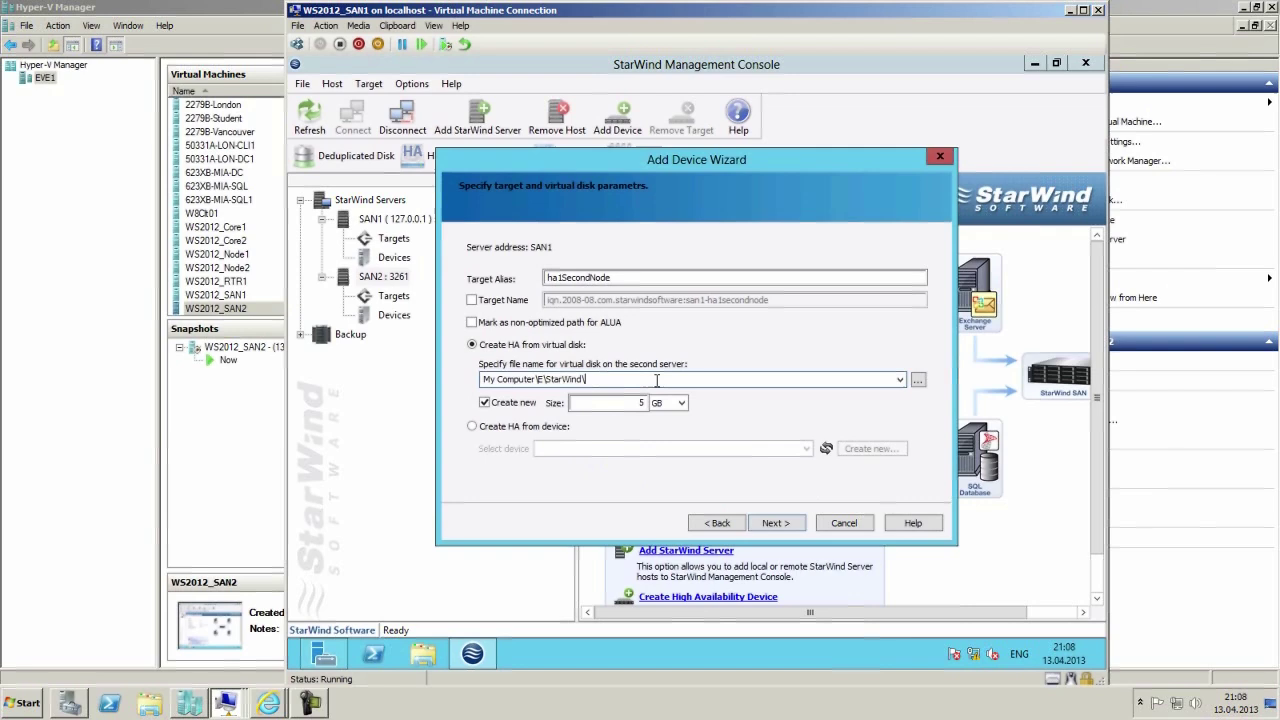
{"action": "type", "text": "Volume"}
{"action": "left_click", "coordinate": [786, 525]}
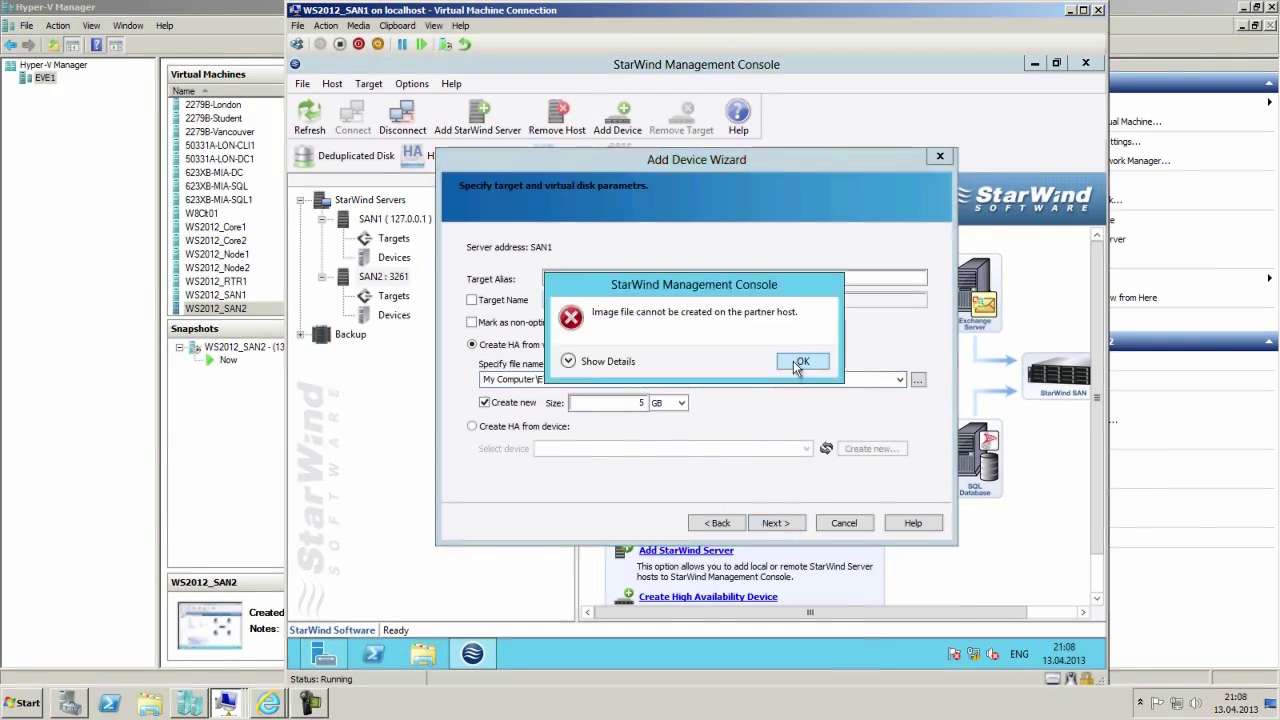
{"action": "left_click", "coordinate": [568, 362]}
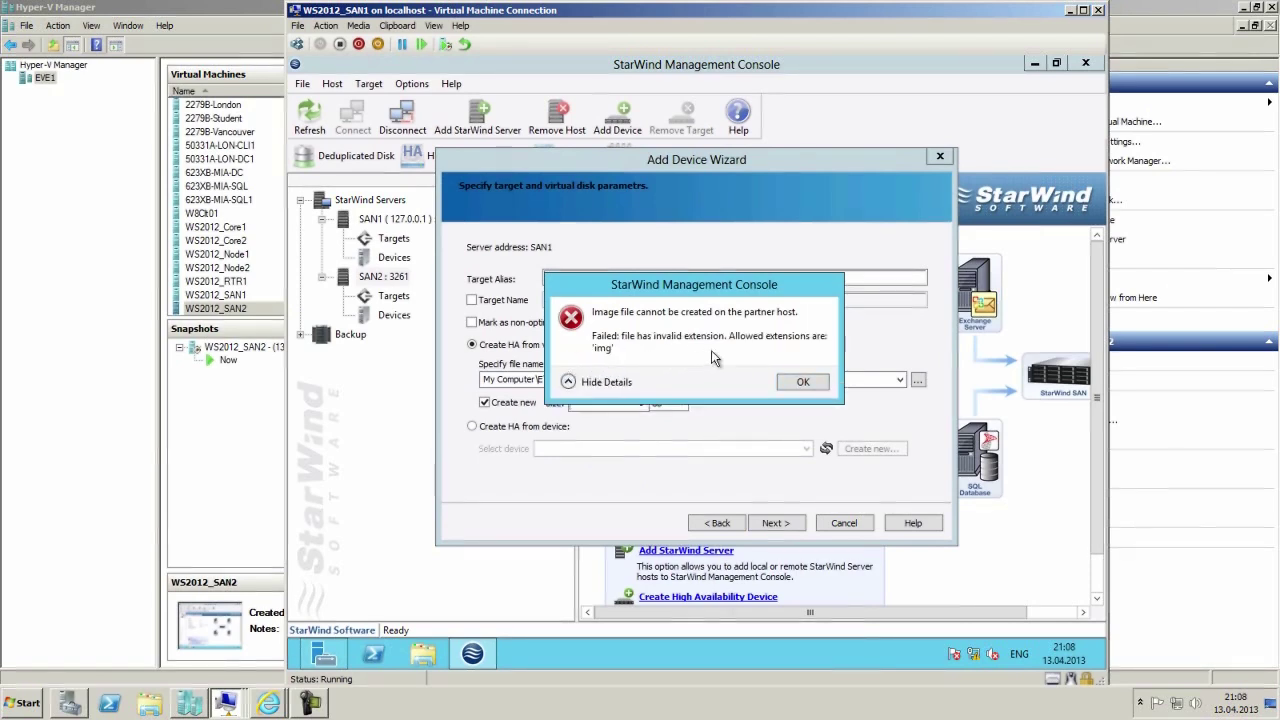
{"action": "left_click", "coordinate": [802, 382]}
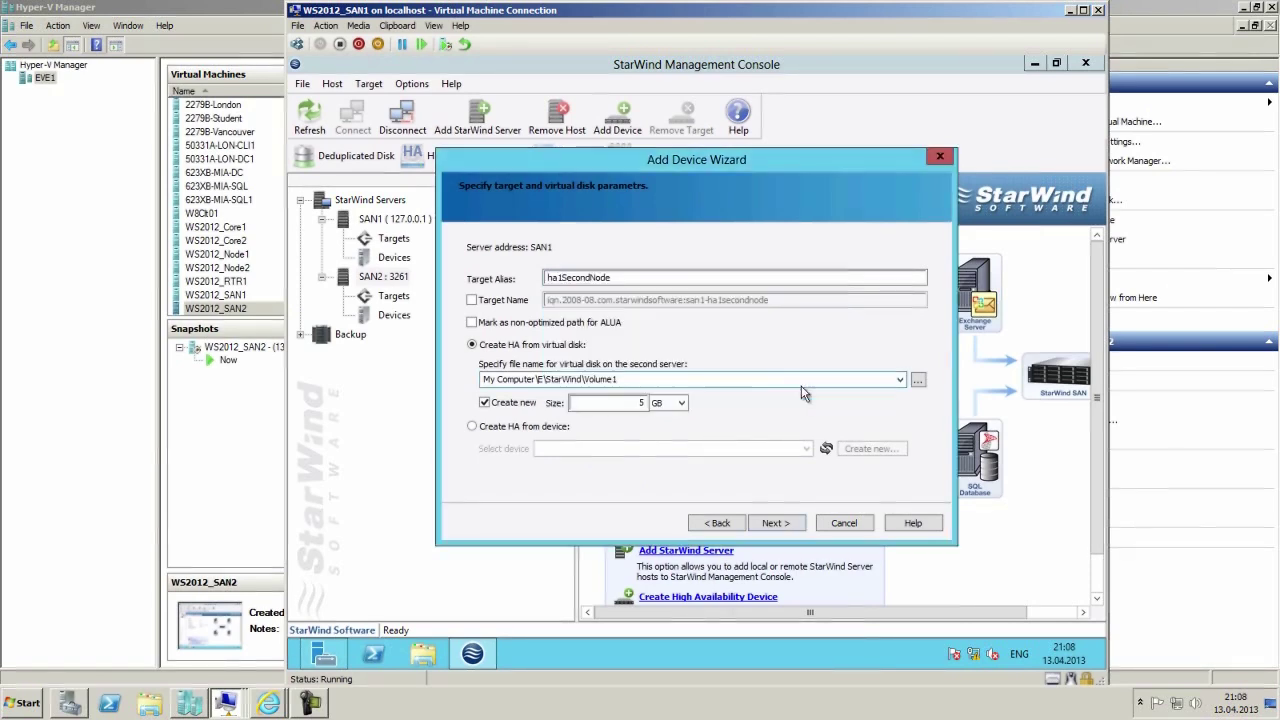
{"action": "left_click", "coordinate": [648, 380]}
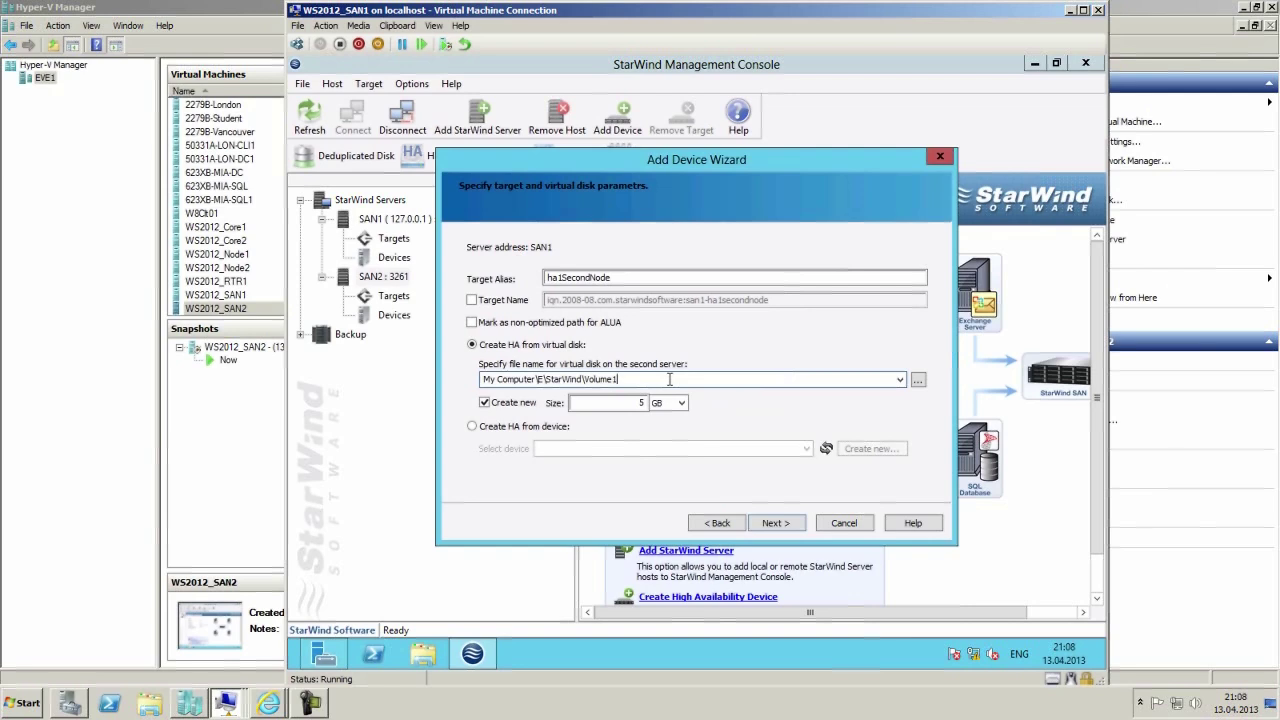
{"action": "type", "text": ".img"}
Assign 10.11.0.1 as the sync and heartbeat channel and 10.12.0.1 as heartbeat only.
{"action": "left_click", "coordinate": [772, 523]}
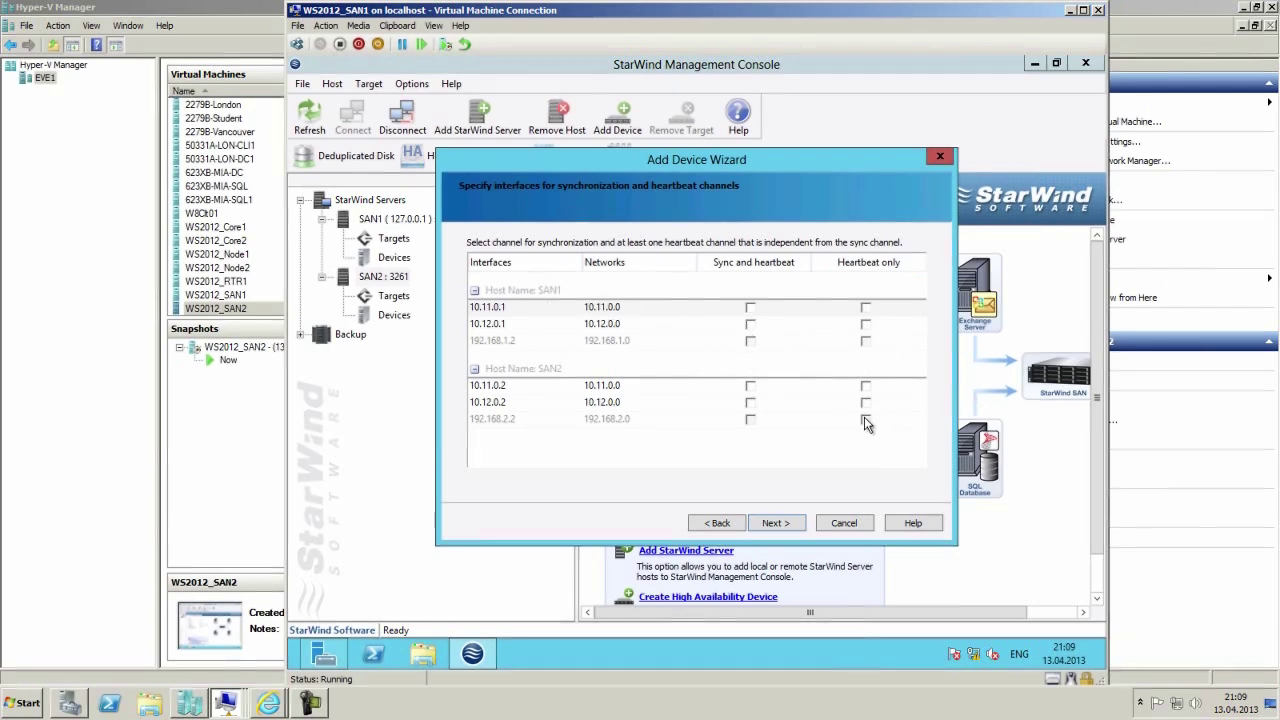
{"action": "left_click", "coordinate": [865, 325]}
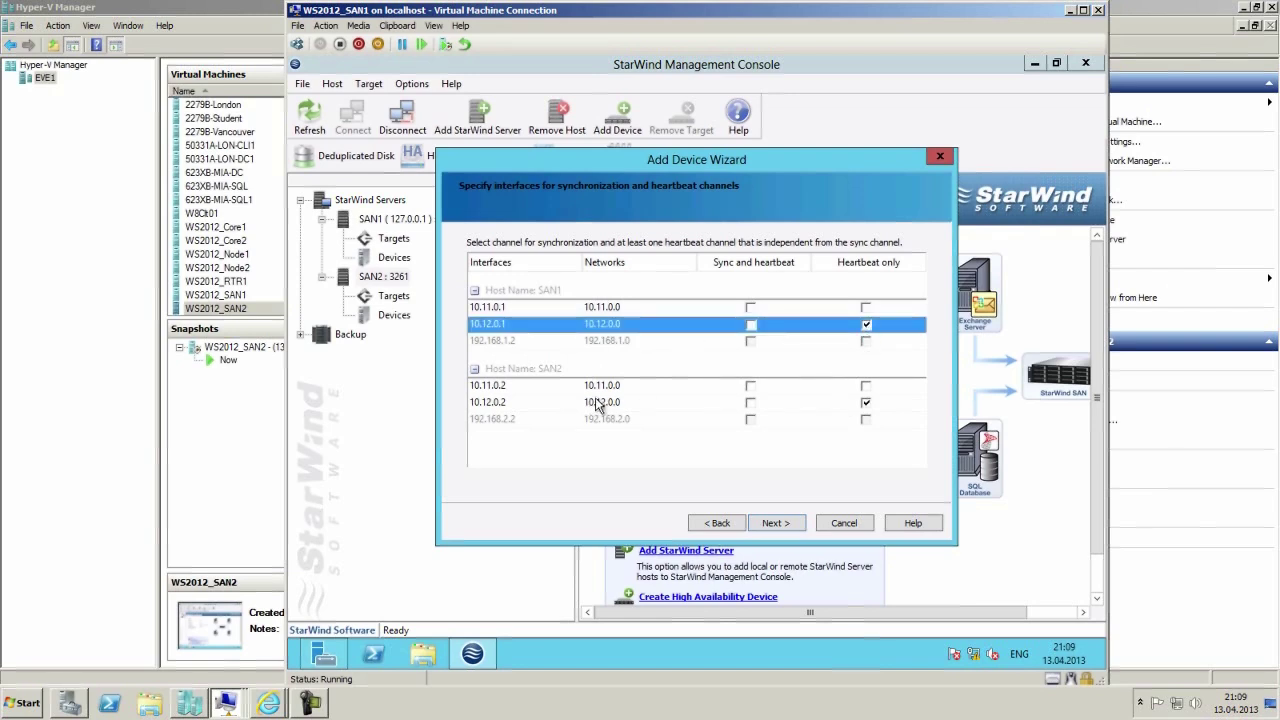
{"action": "left_click", "coordinate": [750, 308]}
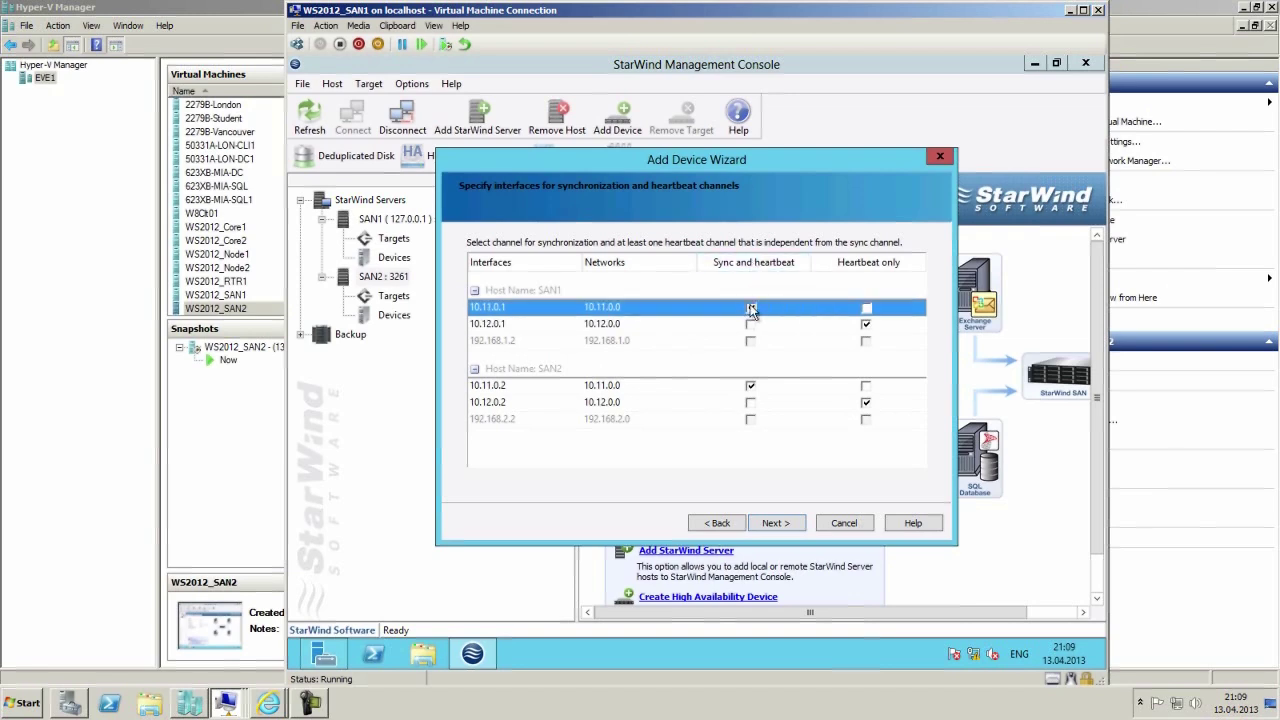
{"action": "left_click", "coordinate": [777, 525]}
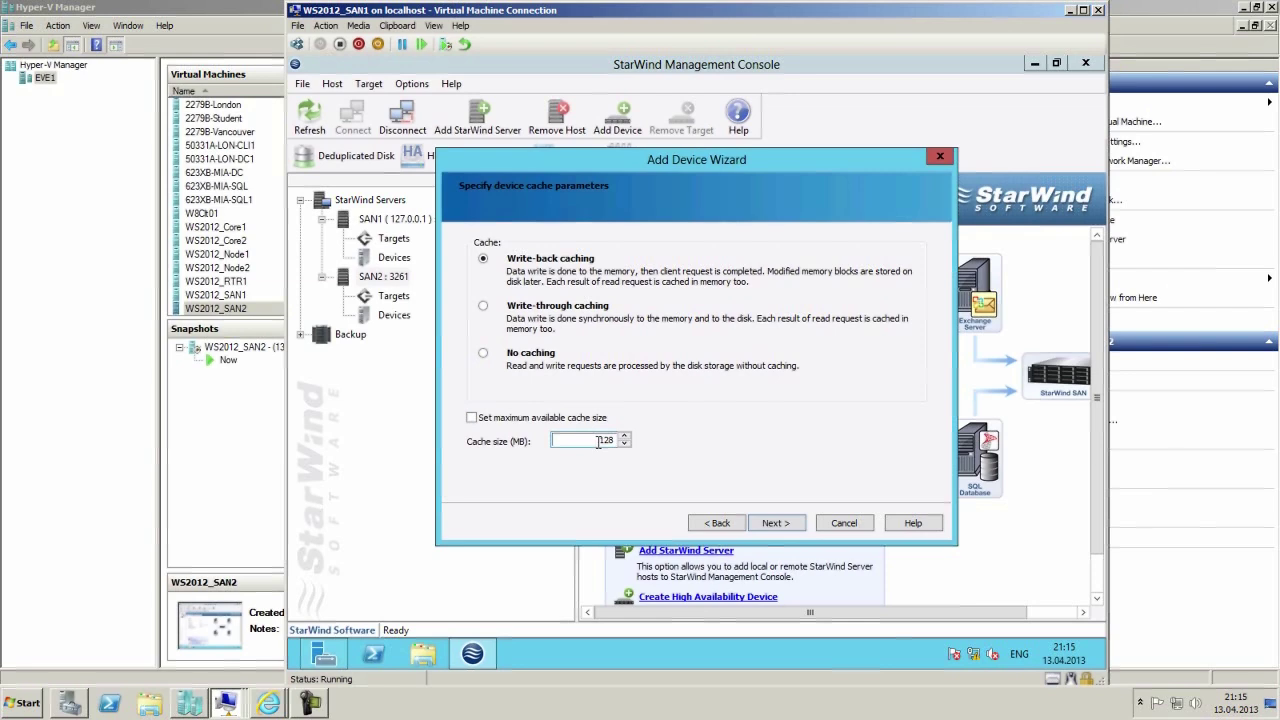
Use the maximum available cache size and synchronized virtual disk initialization to create HAImage1.
{"action": "left_click", "coordinate": [473, 418]}
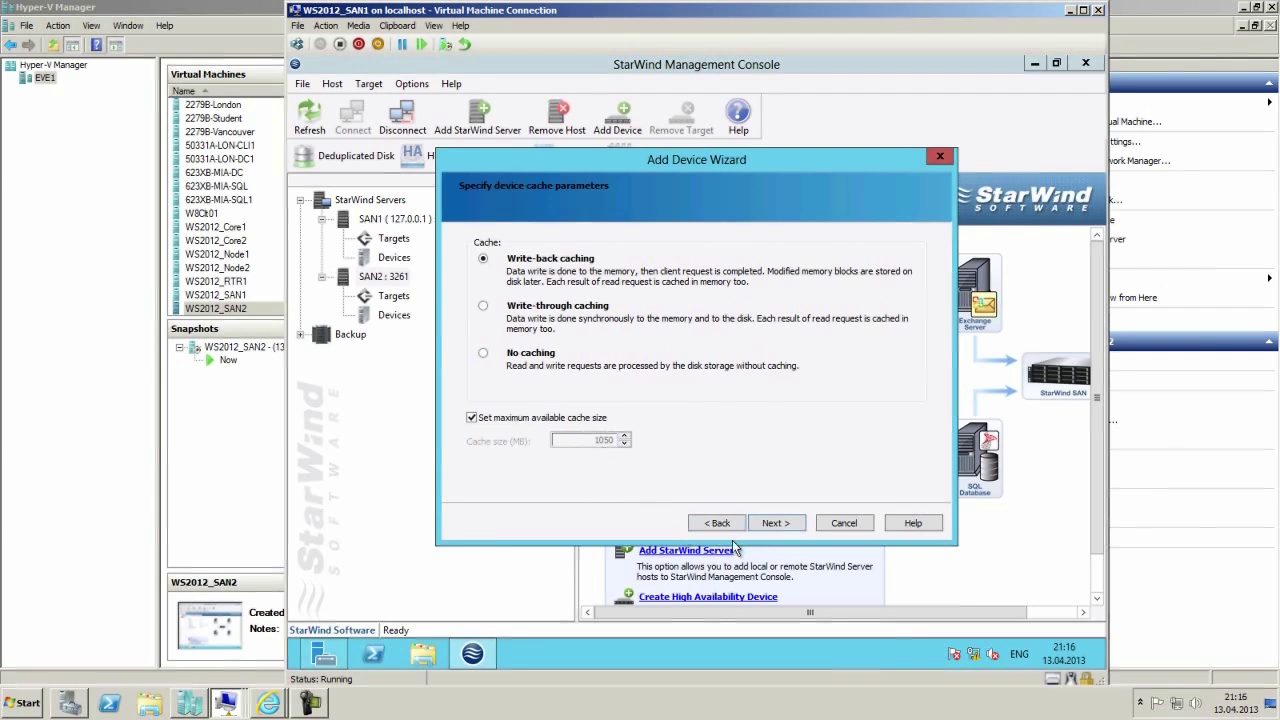
{"action": "left_click", "coordinate": [777, 524]}
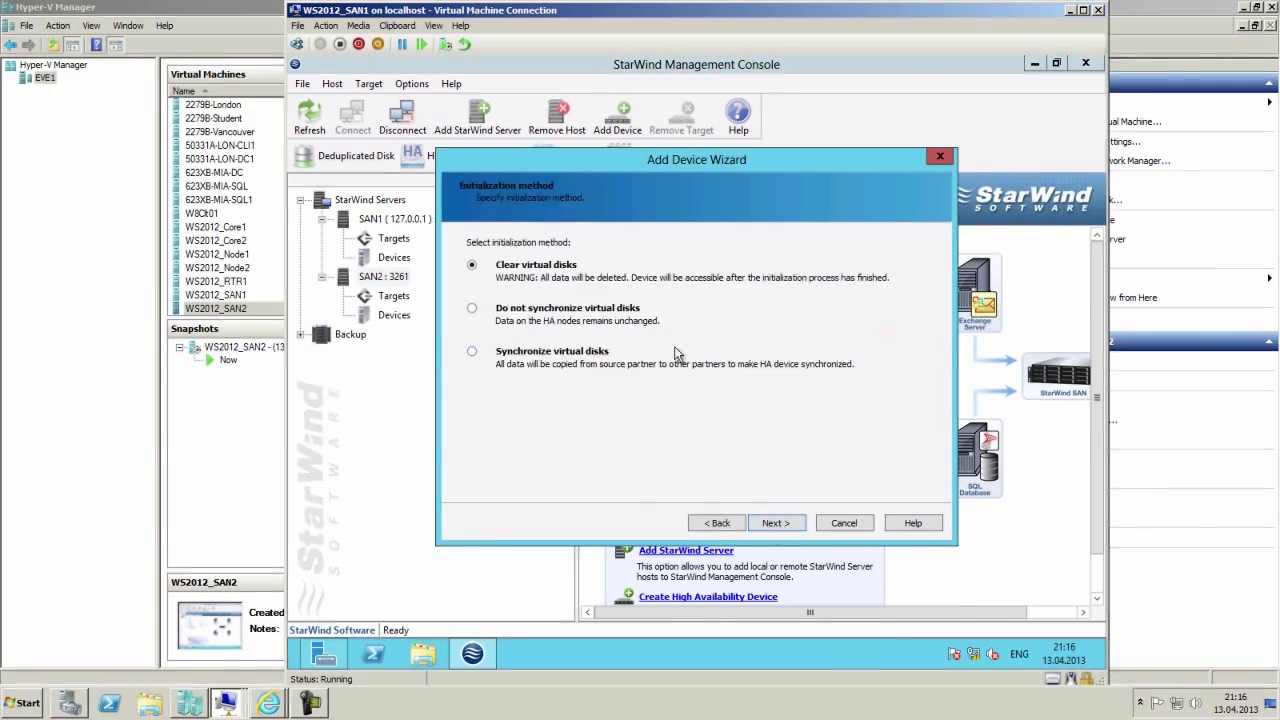
{"action": "left_click", "coordinate": [517, 355]}
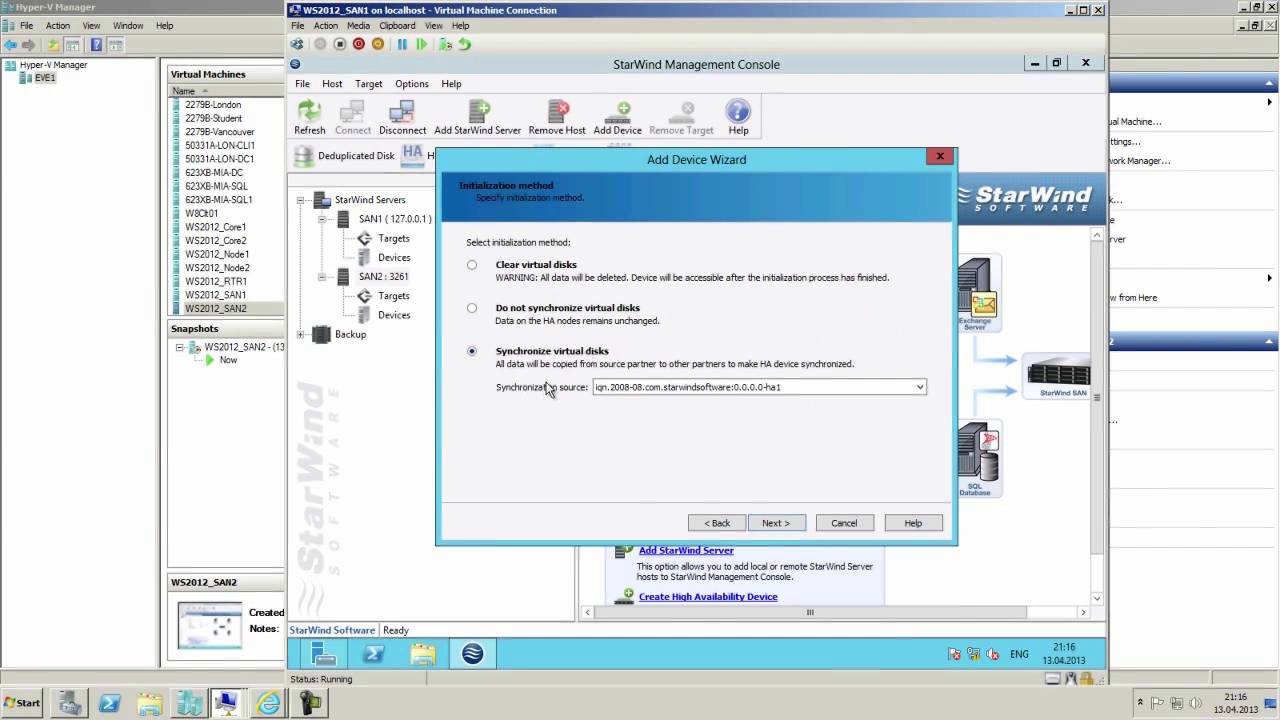
{"action": "left_click", "coordinate": [776, 523]}
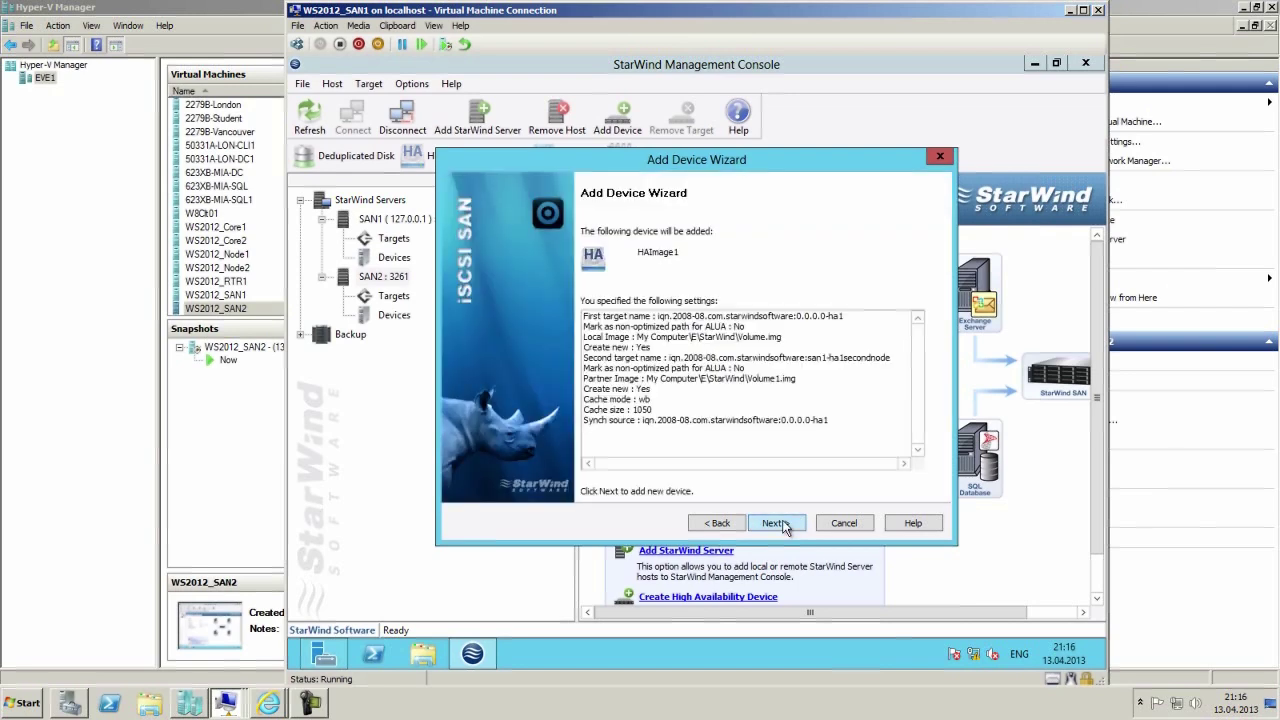
{"action": "left_click", "coordinate": [781, 523]}
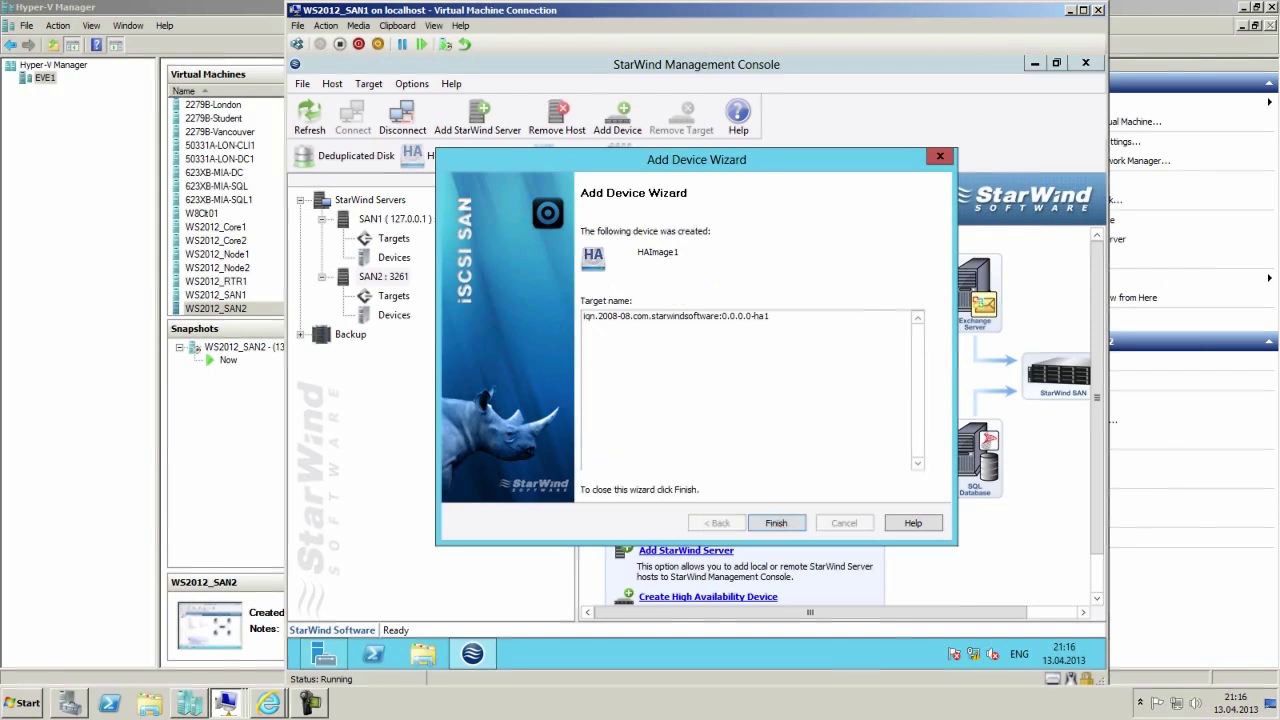
{"action": "left_click", "coordinate": [787, 525]}
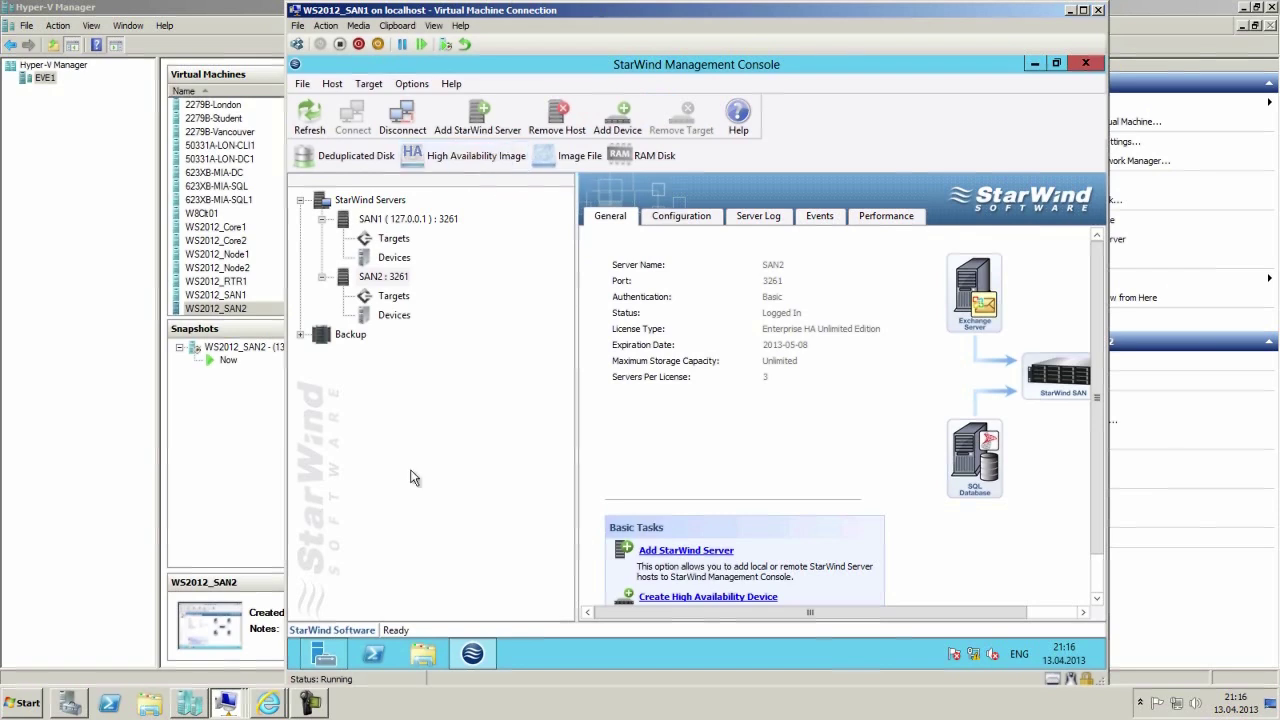
Review HAImage1 under SAN1 and SAN2 Devices, confirming the 5 GB HA image is synchronized.
{"action": "left_click", "coordinate": [396, 259]}
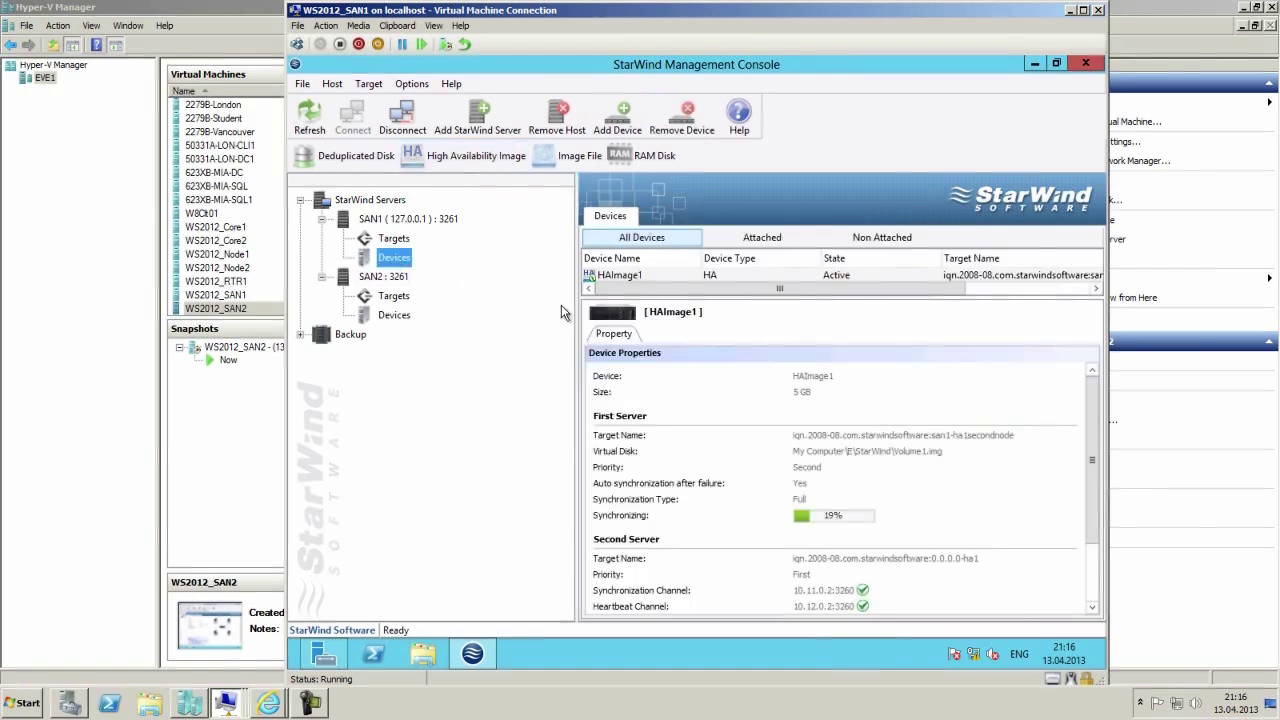
{"action": "left_click", "coordinate": [392, 316]}
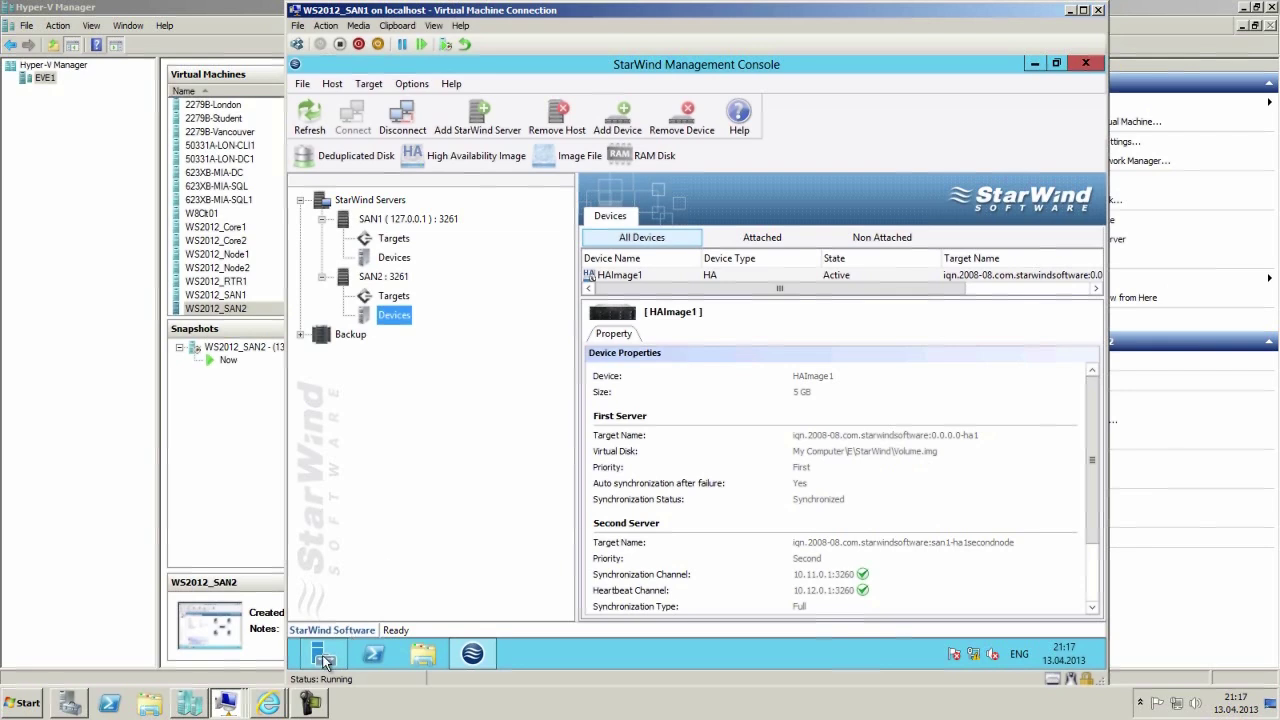
{"action": "left_click", "coordinate": [230, 703]}
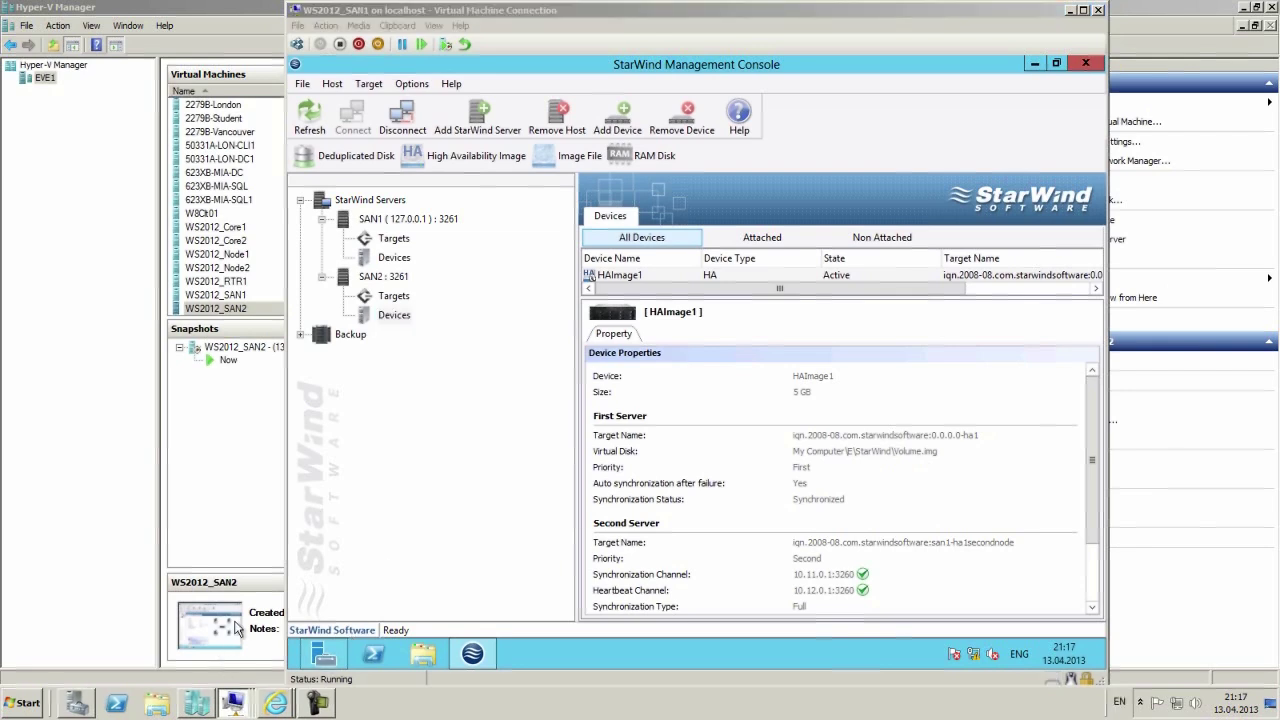
Connect to the WS2012_Node1 virtual machine and sign in with the Administrator password.
{"action": "left_click", "coordinate": [196, 708]}
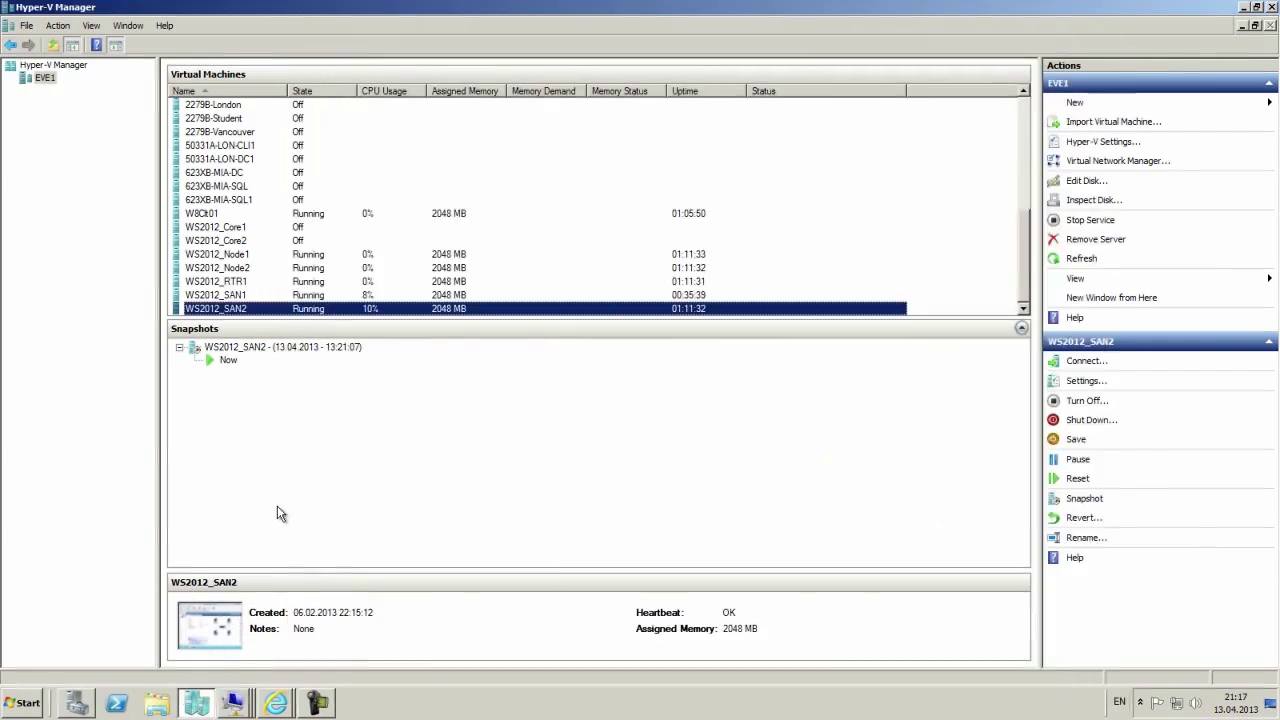
{"action": "double_click", "coordinate": [229, 256]}
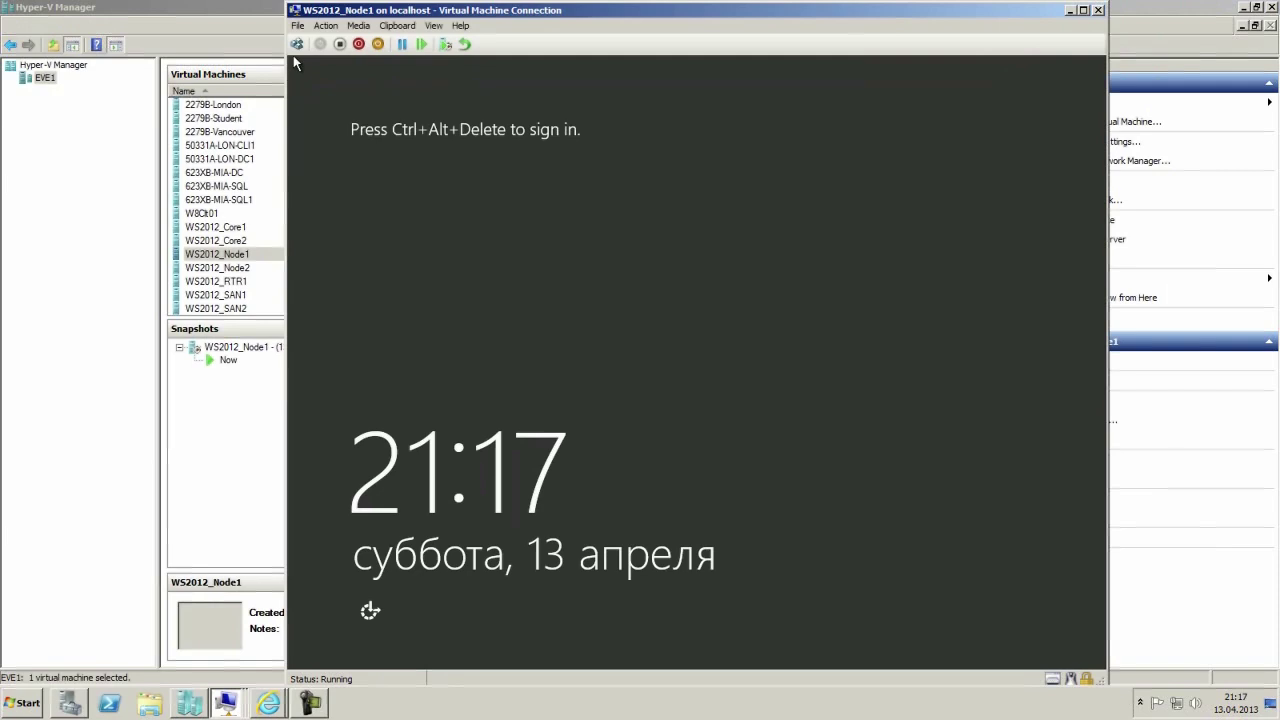
{"action": "key", "text": "ctrl+alt+End"}
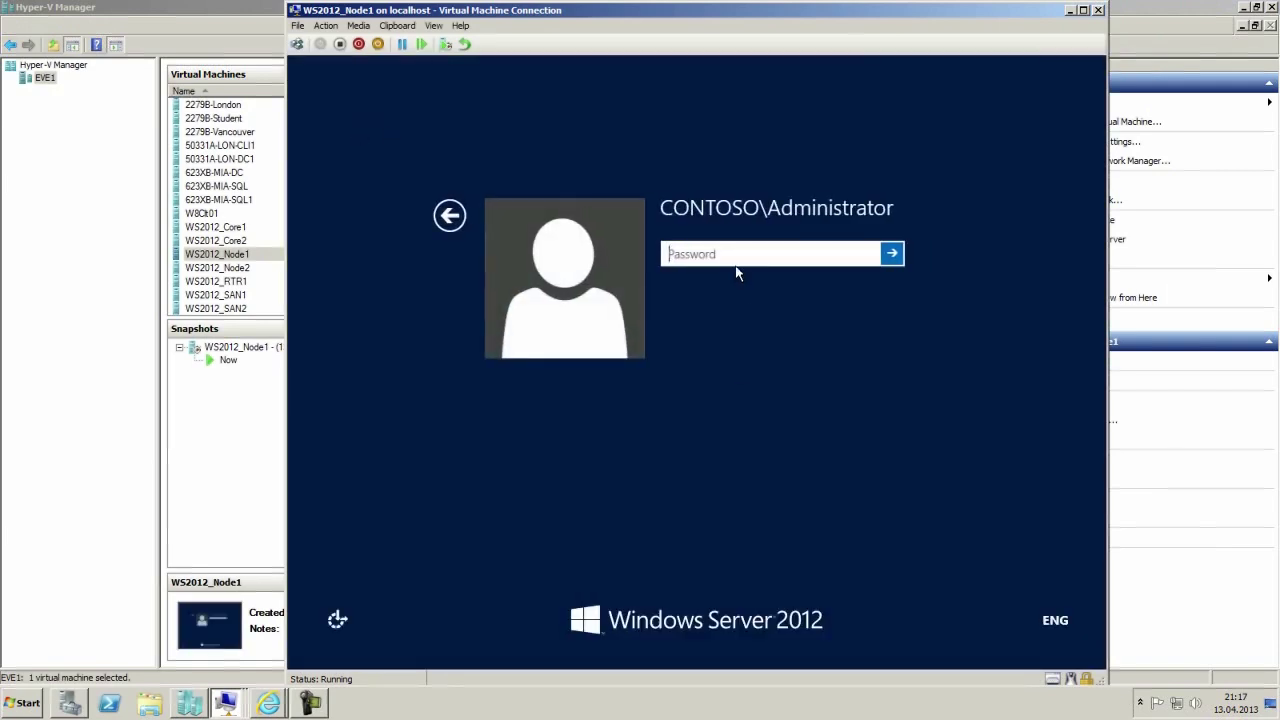
{"action": "type", "text": "Pa$$w0rd"}
{"action": "key", "text": "Return"}
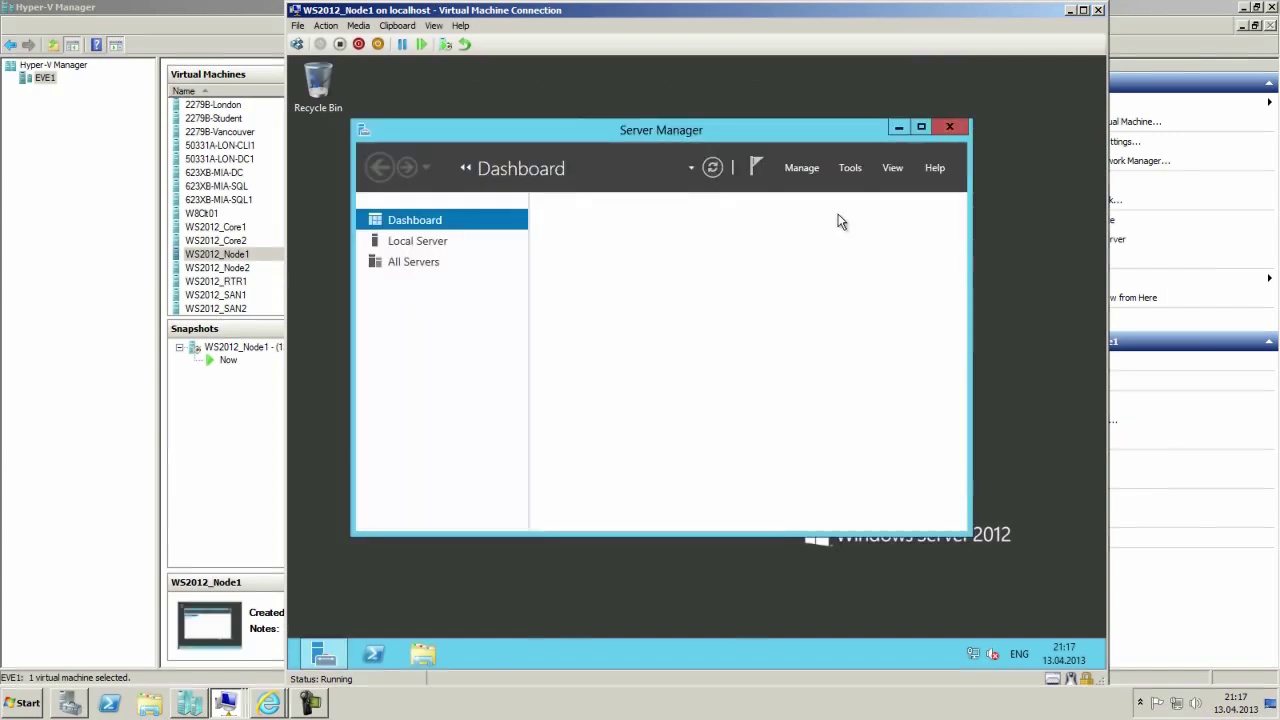
Minimize Server Manager, then restore it from its taskbar jump list.
{"action": "left_click", "coordinate": [898, 129]}
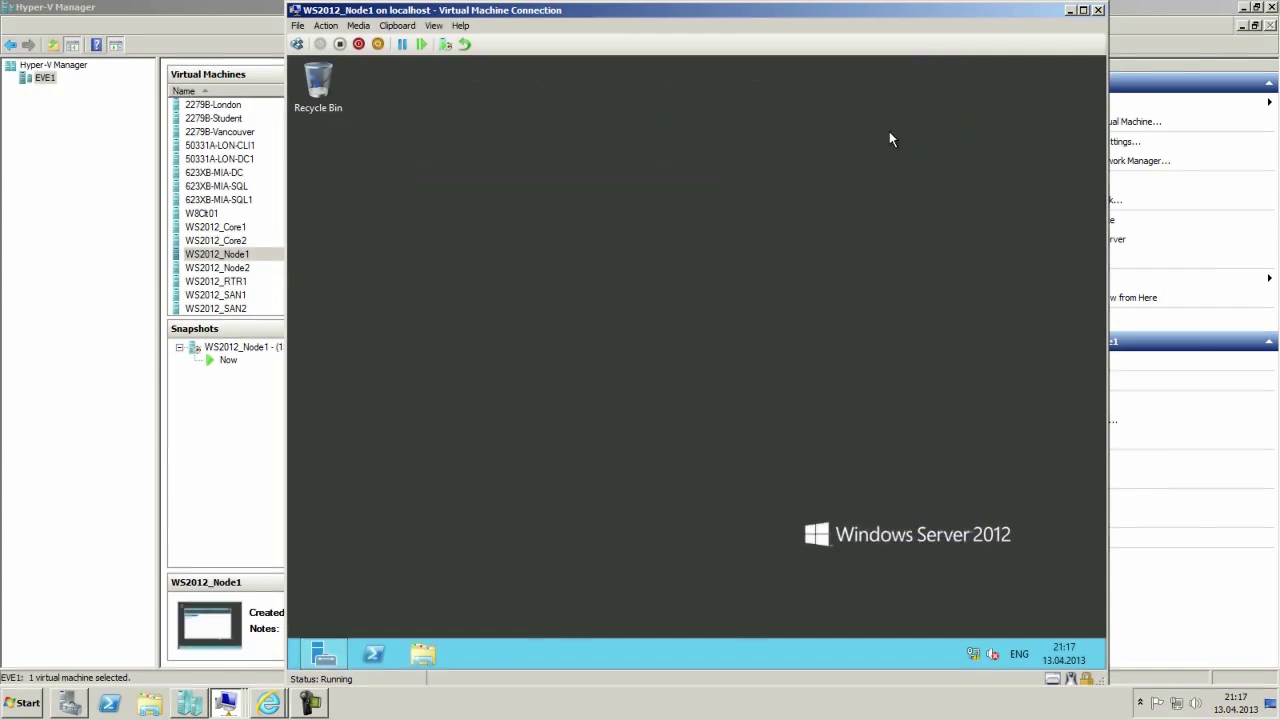
{"action": "right_click", "coordinate": [322, 660]}
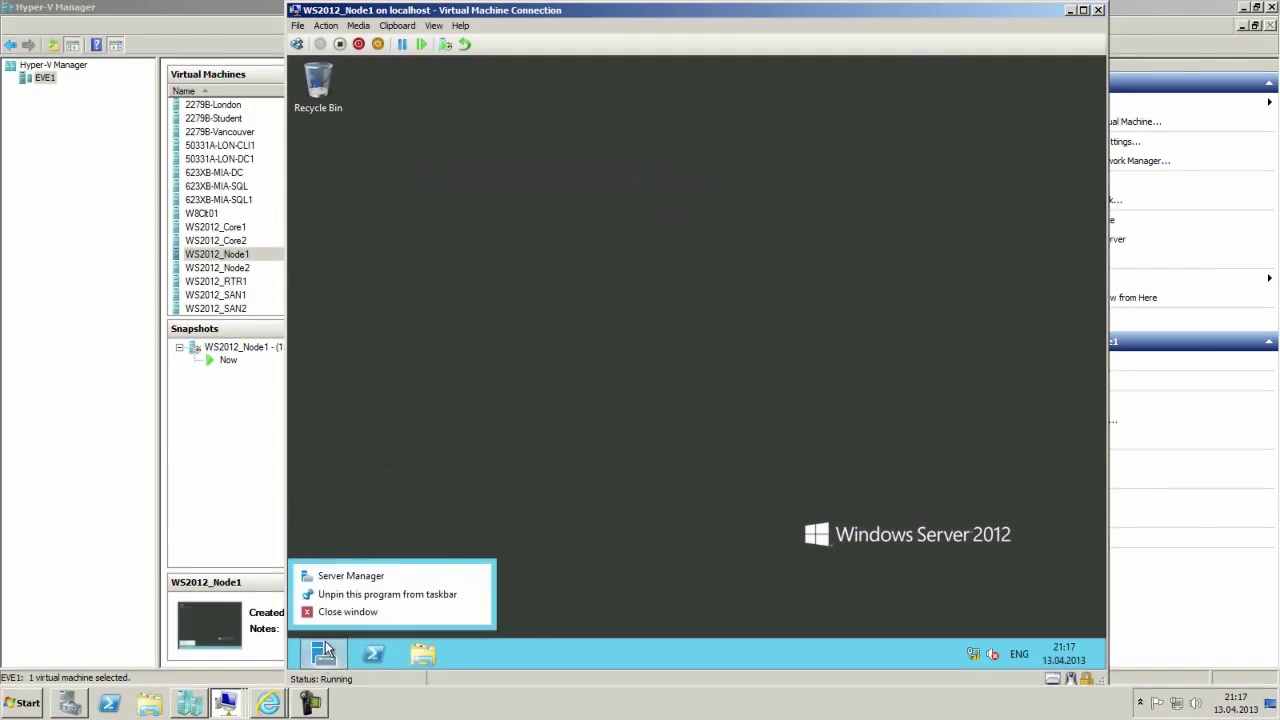
{"action": "left_click", "coordinate": [352, 577]}
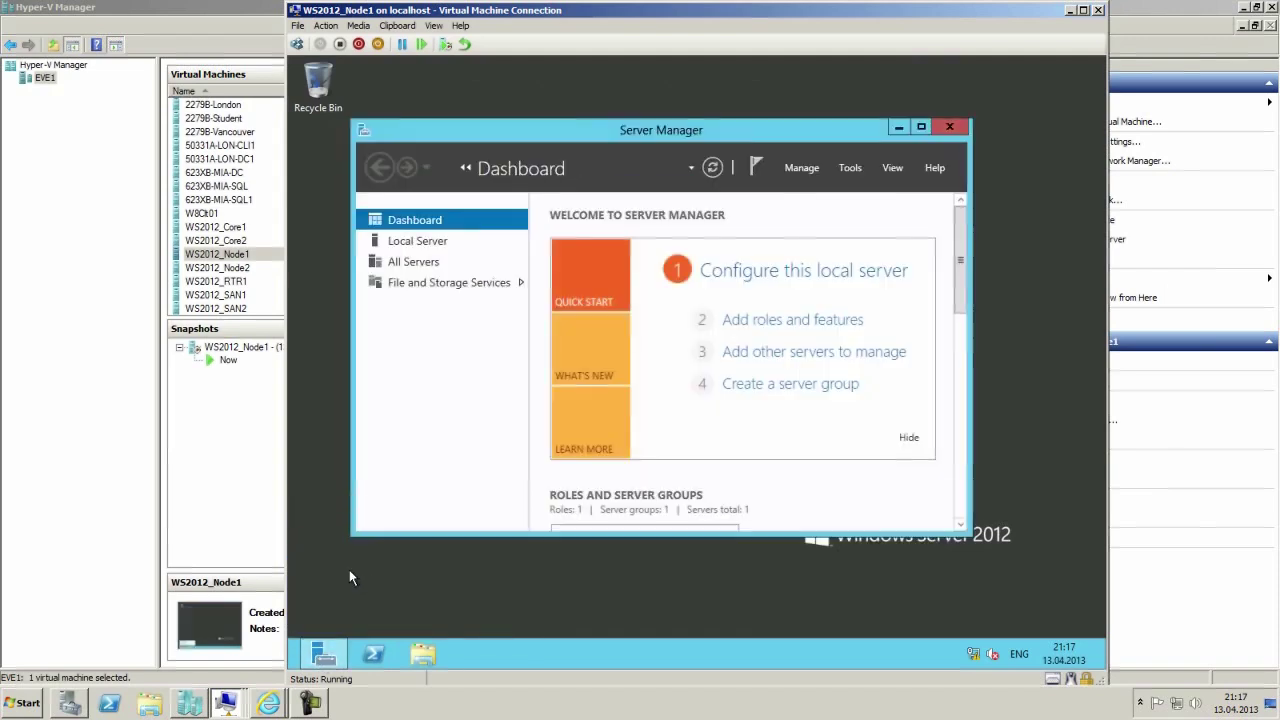
Show Node1's Local Server properties, launch Computer Management, and maximize Server Manager.
{"action": "left_click", "coordinate": [418, 244]}
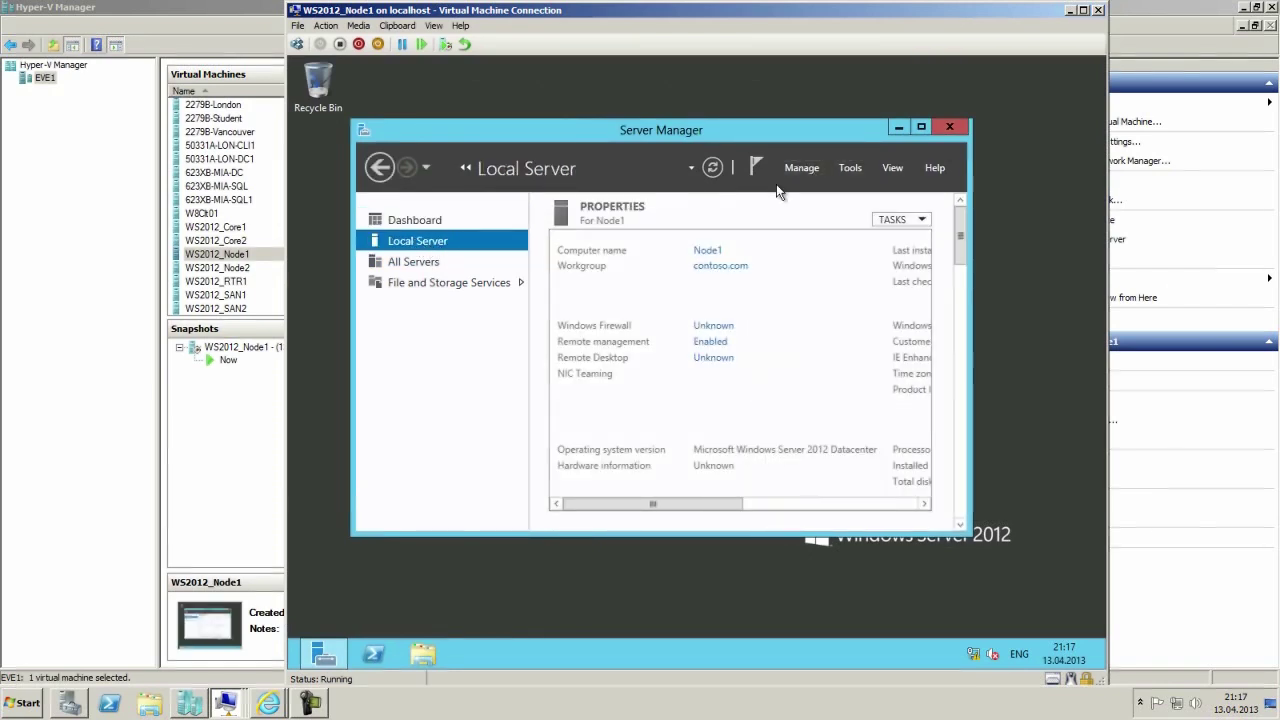
{"action": "left_click", "coordinate": [845, 168]}
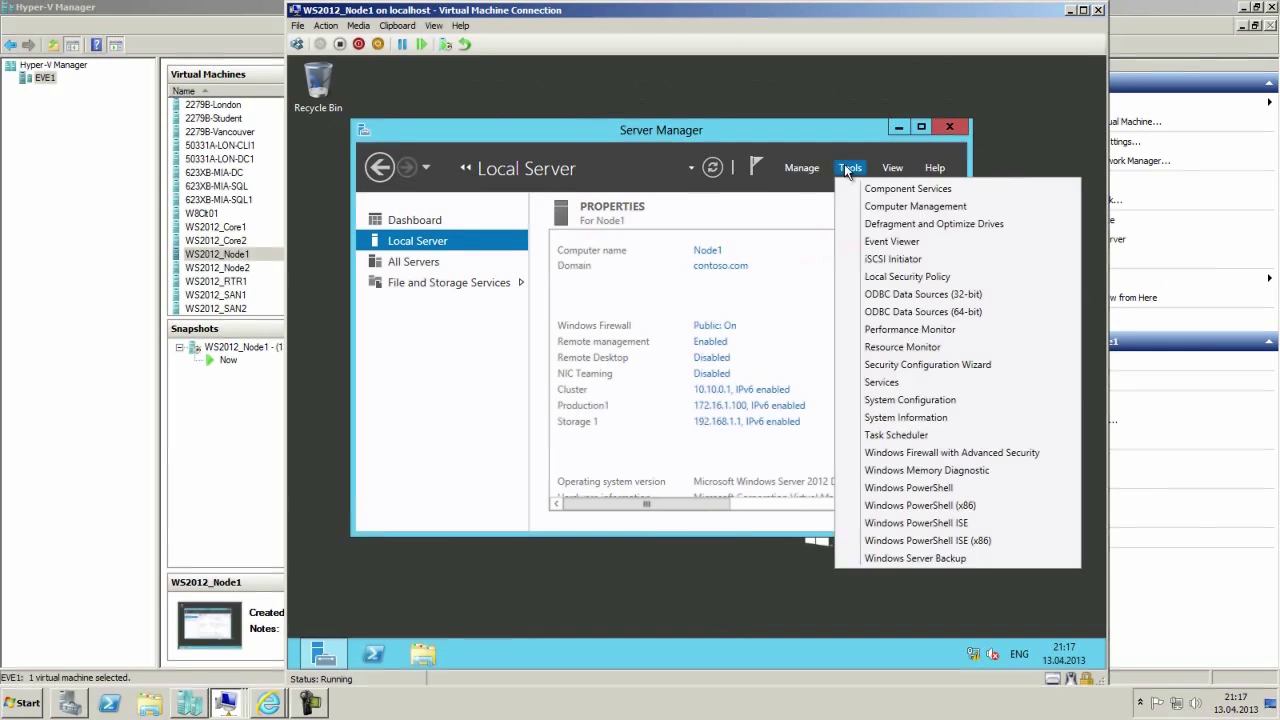
{"action": "left_click", "coordinate": [880, 208]}
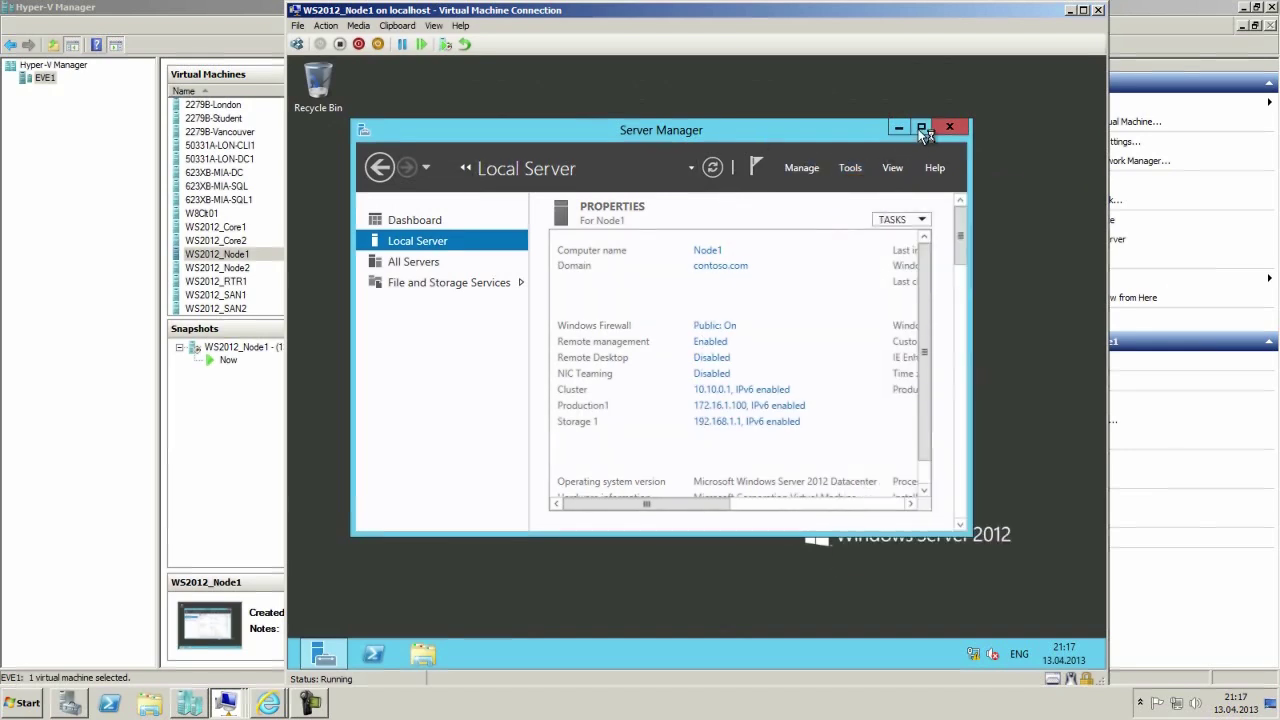
{"action": "left_click", "coordinate": [922, 130]}
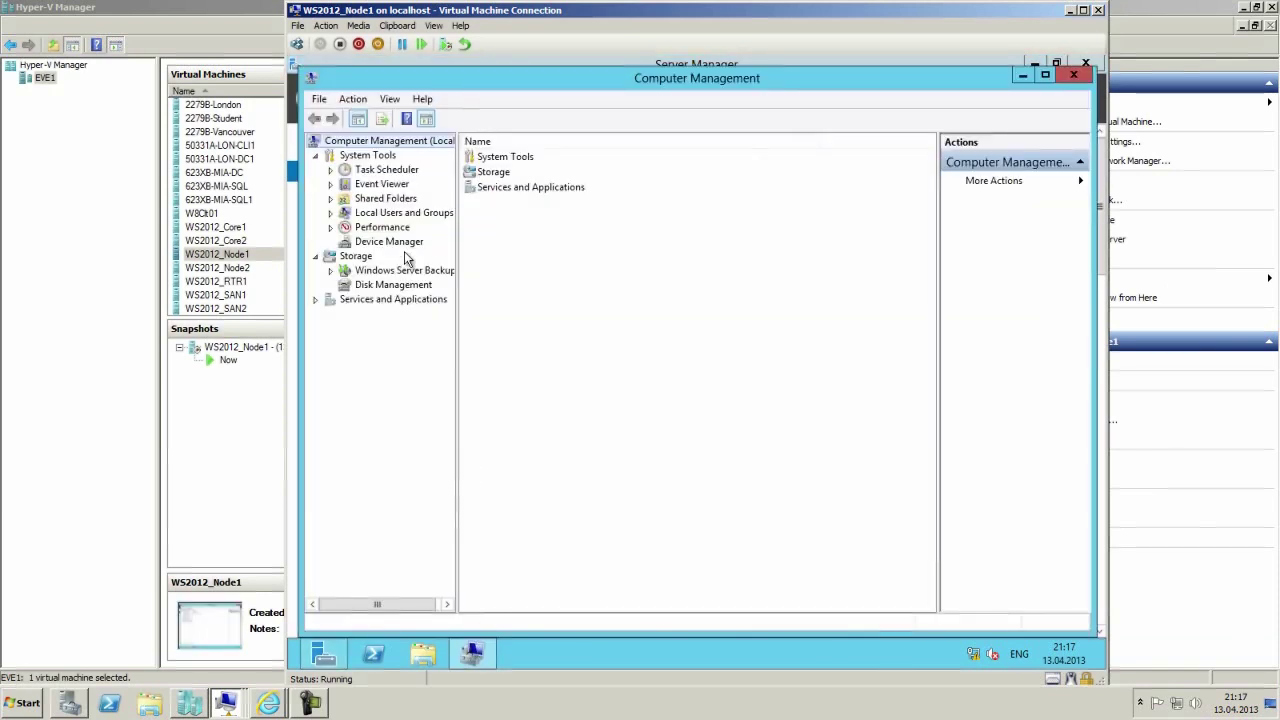
Show Disk Management, listing Disk 0 (127 GB) with System Reserved and C: partitions.
{"action": "left_click", "coordinate": [352, 285]}
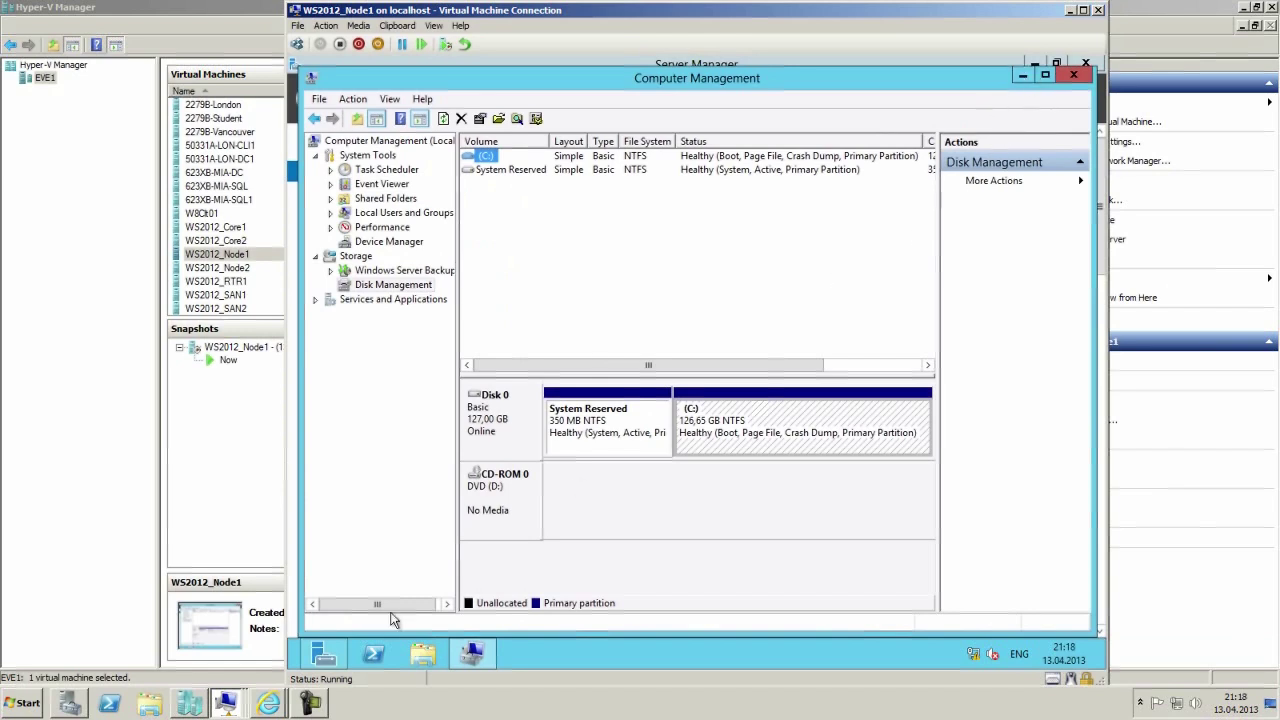
Launch iSCSI Initiator from Server Manager's Tools and agree to start the Microsoft iSCSI service.
{"action": "mouse_move", "coordinate": [316, 655]}
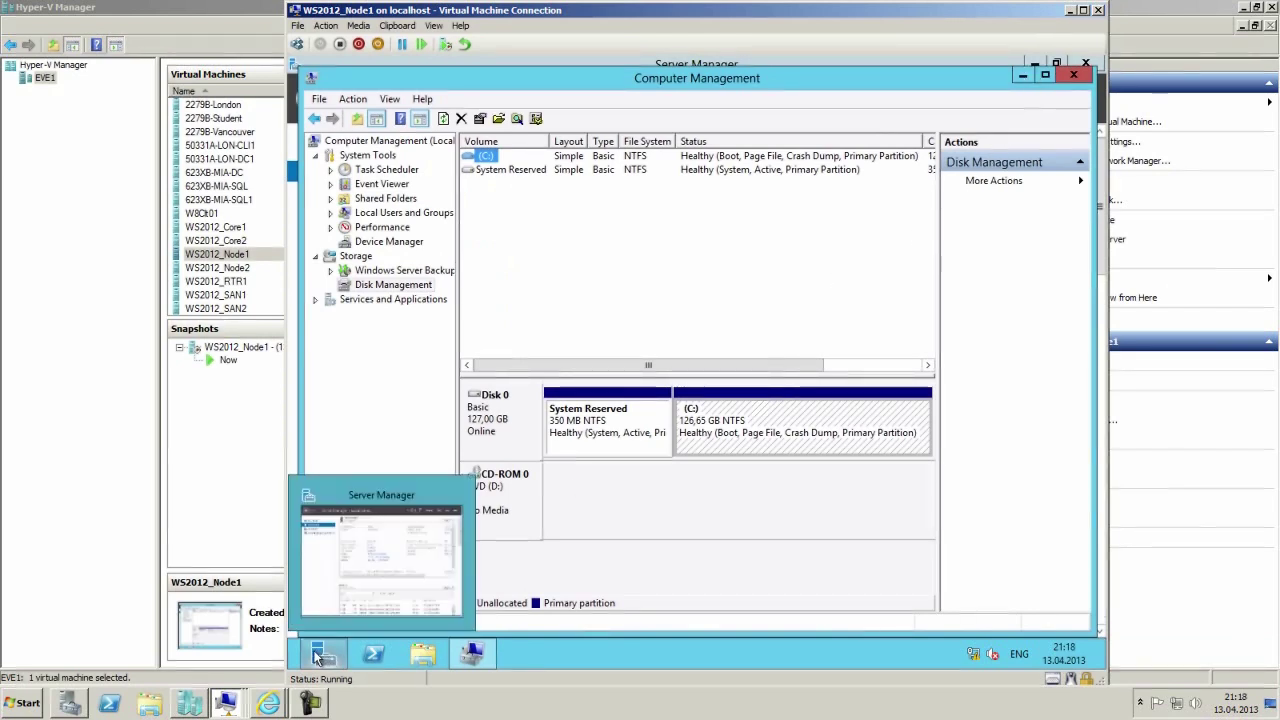
{"action": "left_click", "coordinate": [1022, 75]}
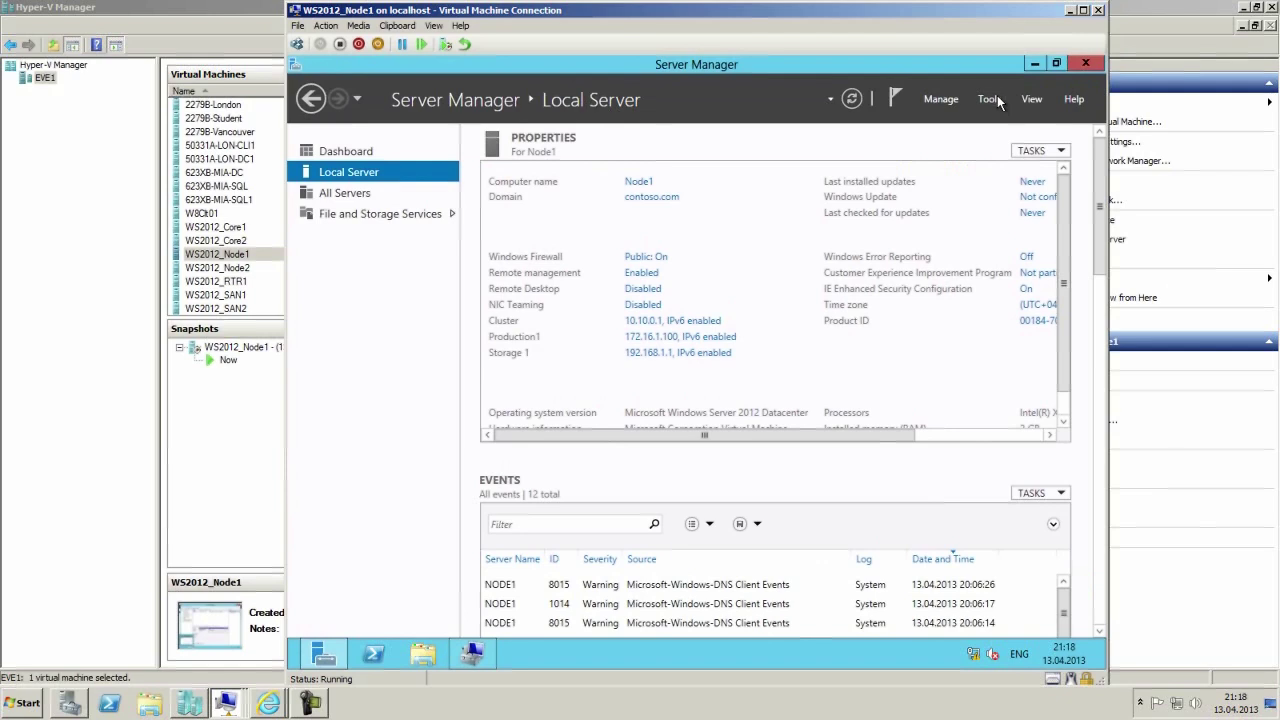
{"action": "left_click", "coordinate": [993, 98]}
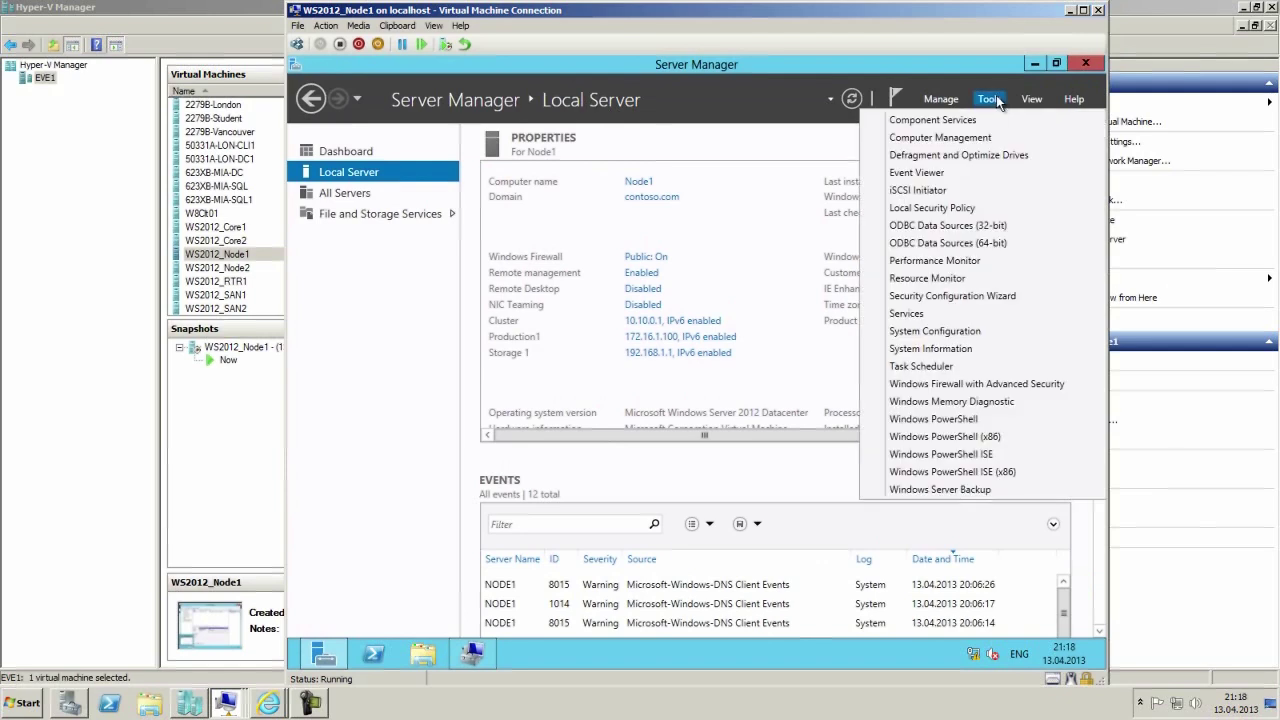
{"action": "left_click", "coordinate": [919, 192]}
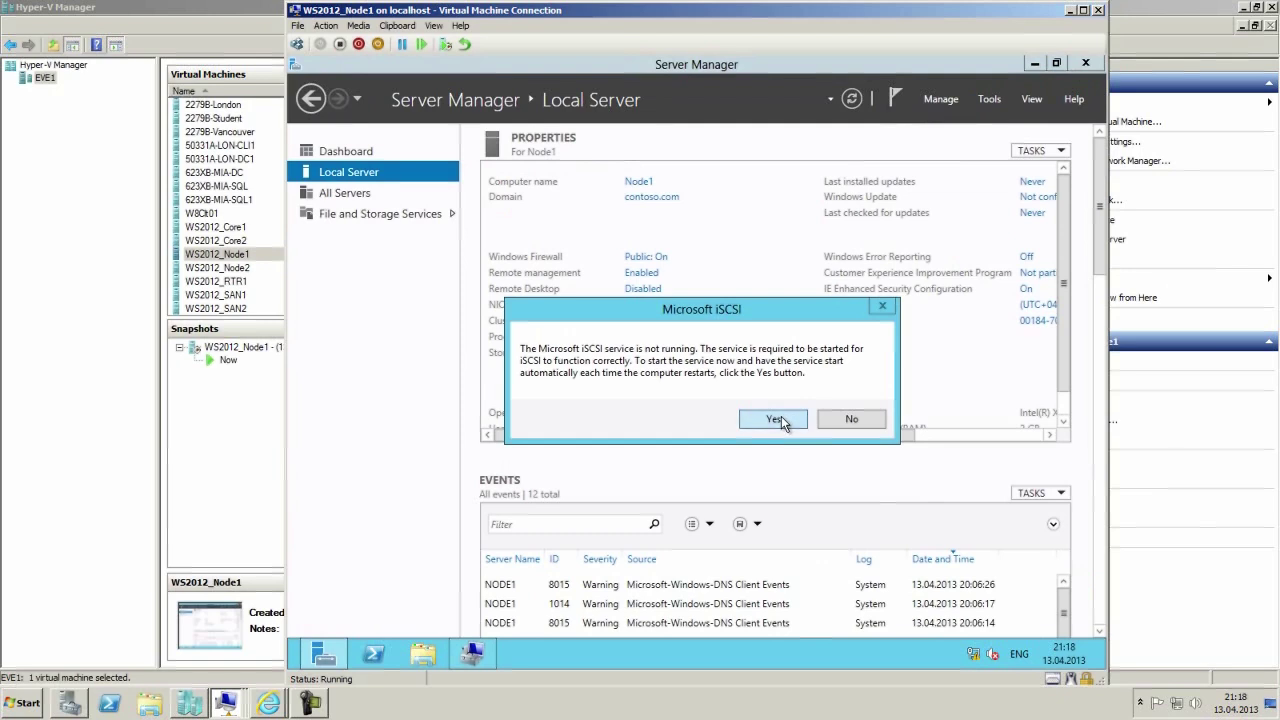
{"action": "left_click", "coordinate": [775, 419]}
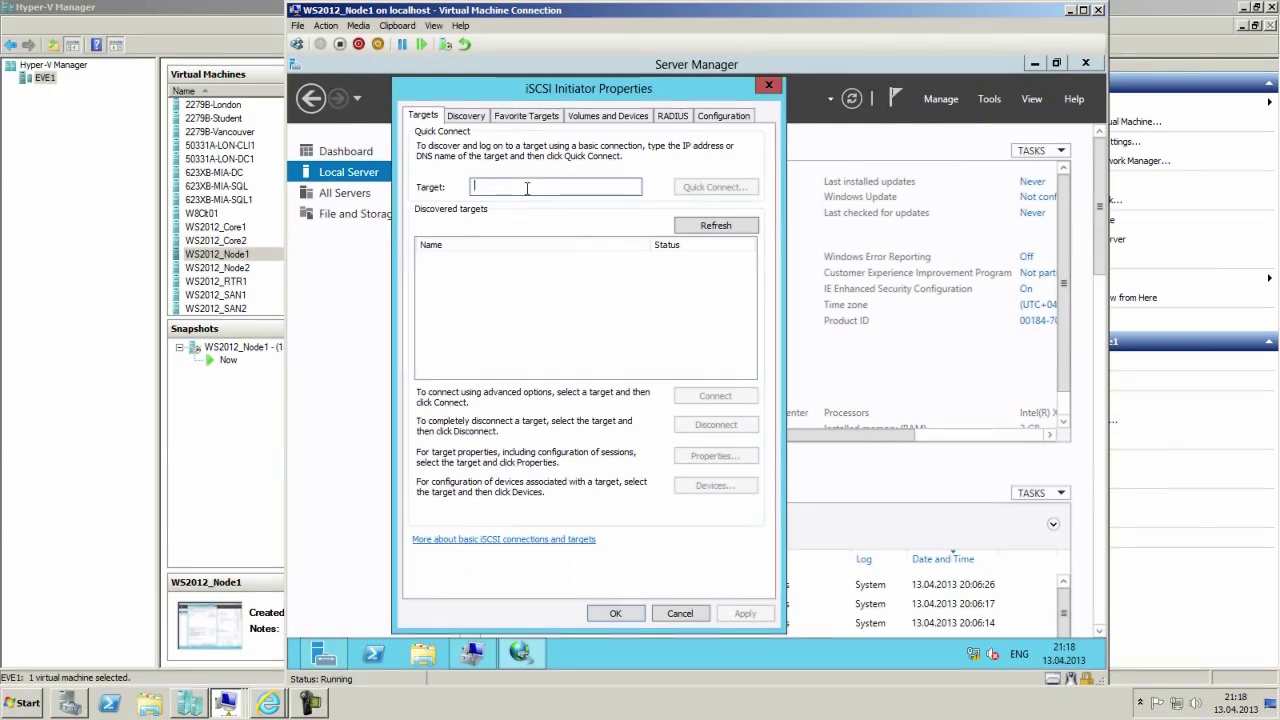
Enter SAN1 in the quick-connect Target box and select the text.
{"action": "type", "text": "SA"}
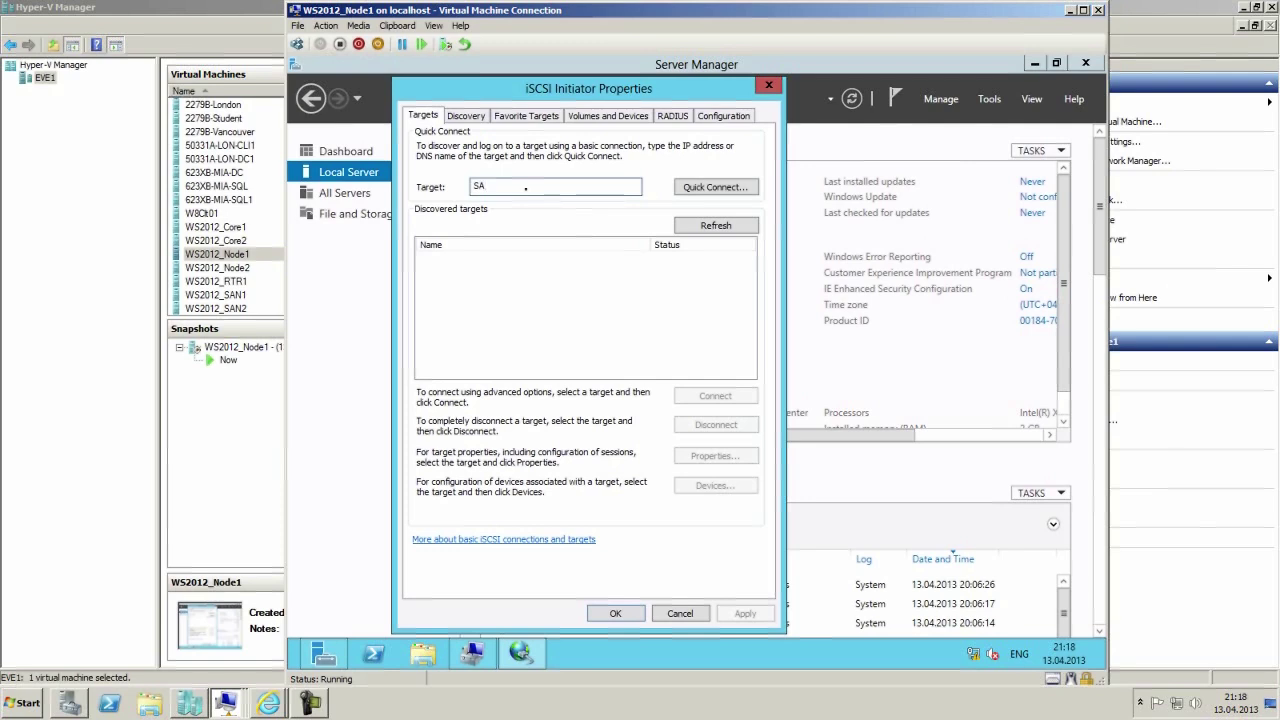
{"action": "type", "text": "N1"}
{"action": "left_click_drag", "start_coordinate": [521, 186], "coordinate": [458, 186]}
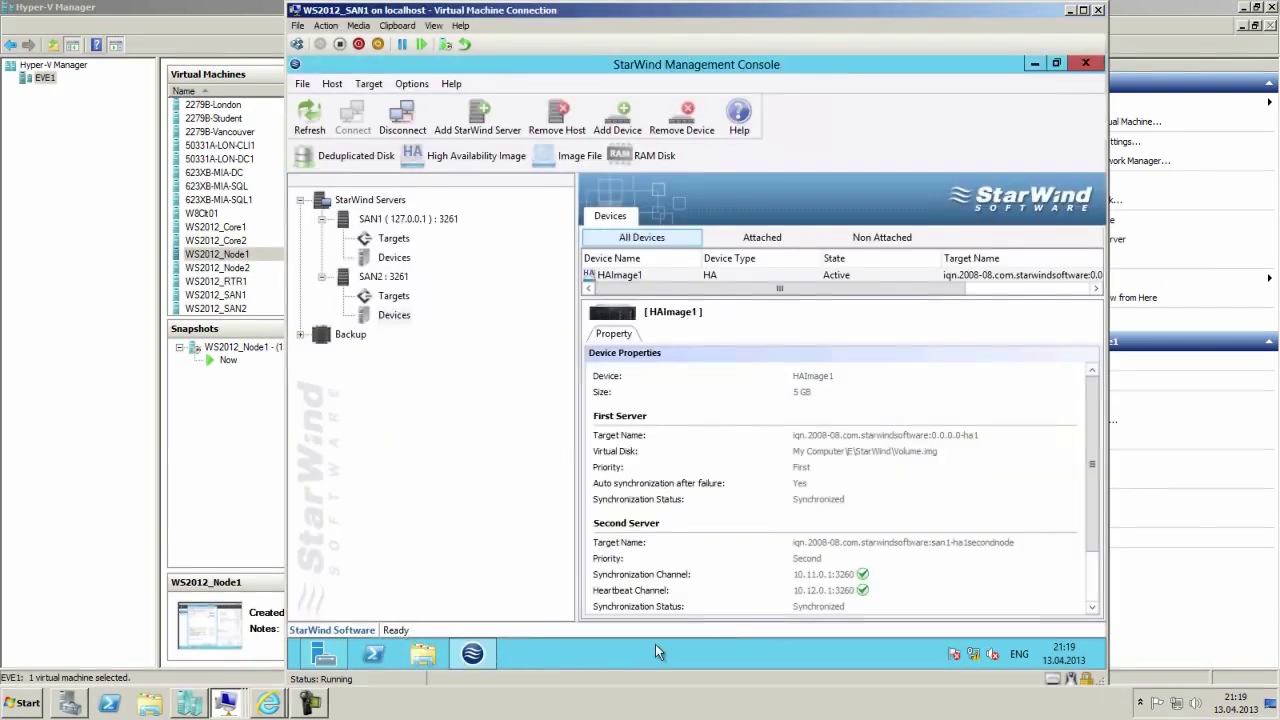
Bring up SAN1's network tray menu, then switch to the WS2012_RTR1 console.
{"action": "right_click", "coordinate": [990, 656]}
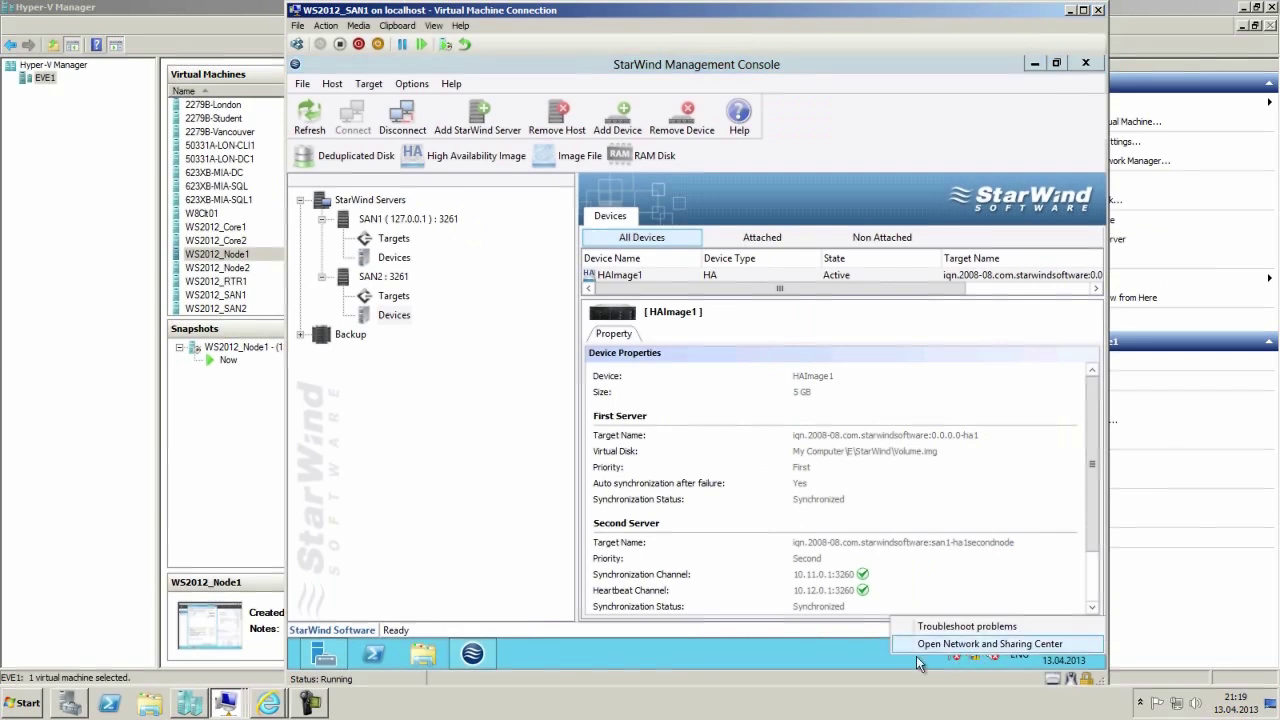
{"action": "left_click", "coordinate": [231, 705]}
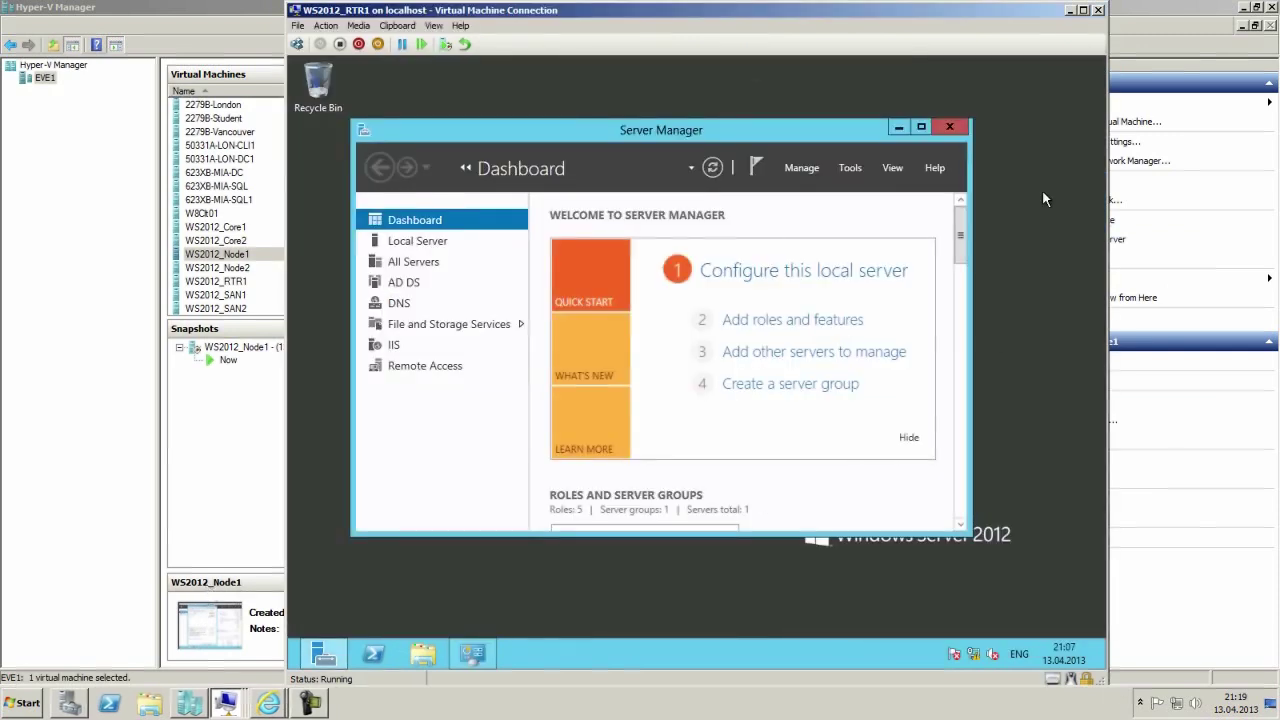
Maximize Server Manager on RTR1 and launch DNS Manager from Tools.
{"action": "left_click", "coordinate": [903, 128]}
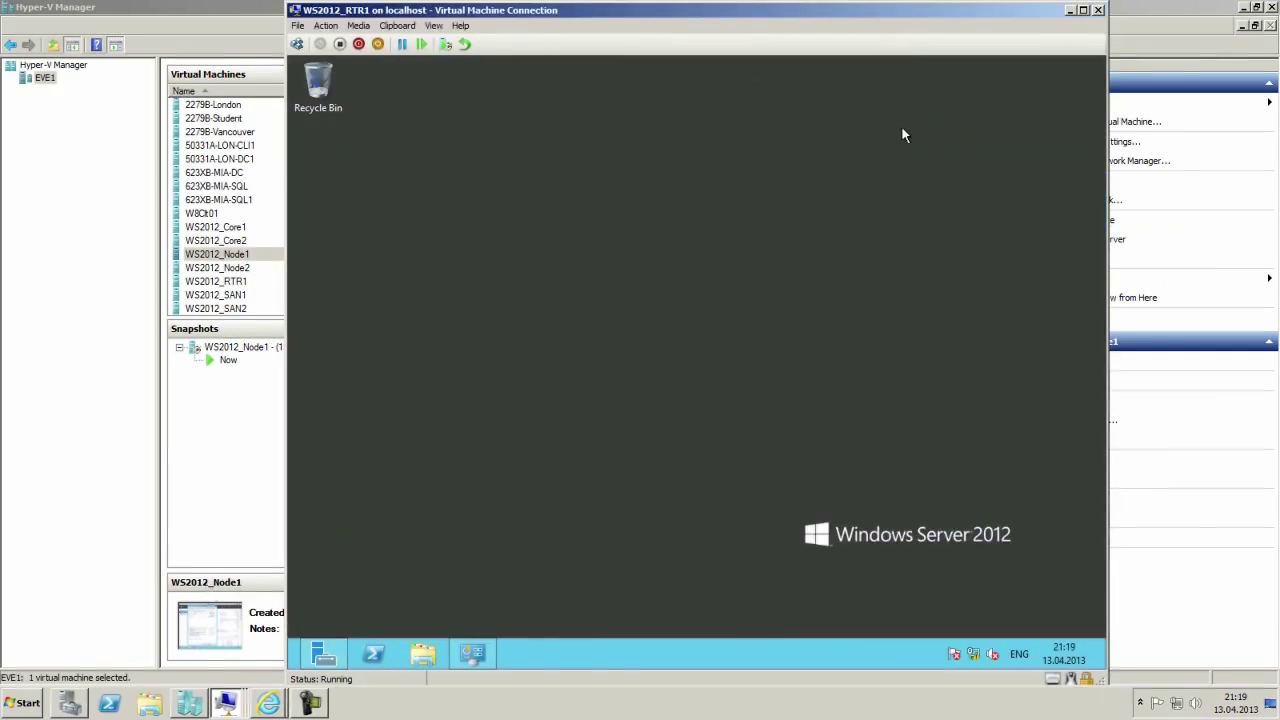
{"action": "left_click", "coordinate": [330, 658]}
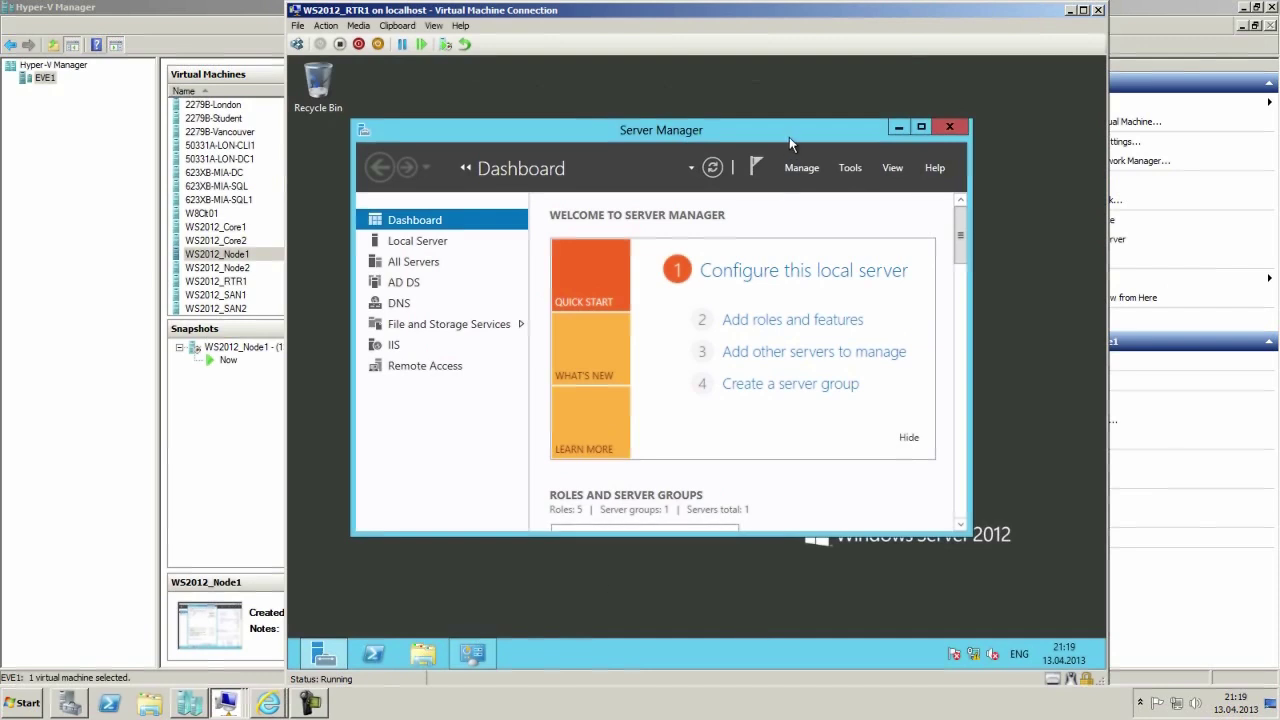
{"action": "left_click", "coordinate": [915, 128]}
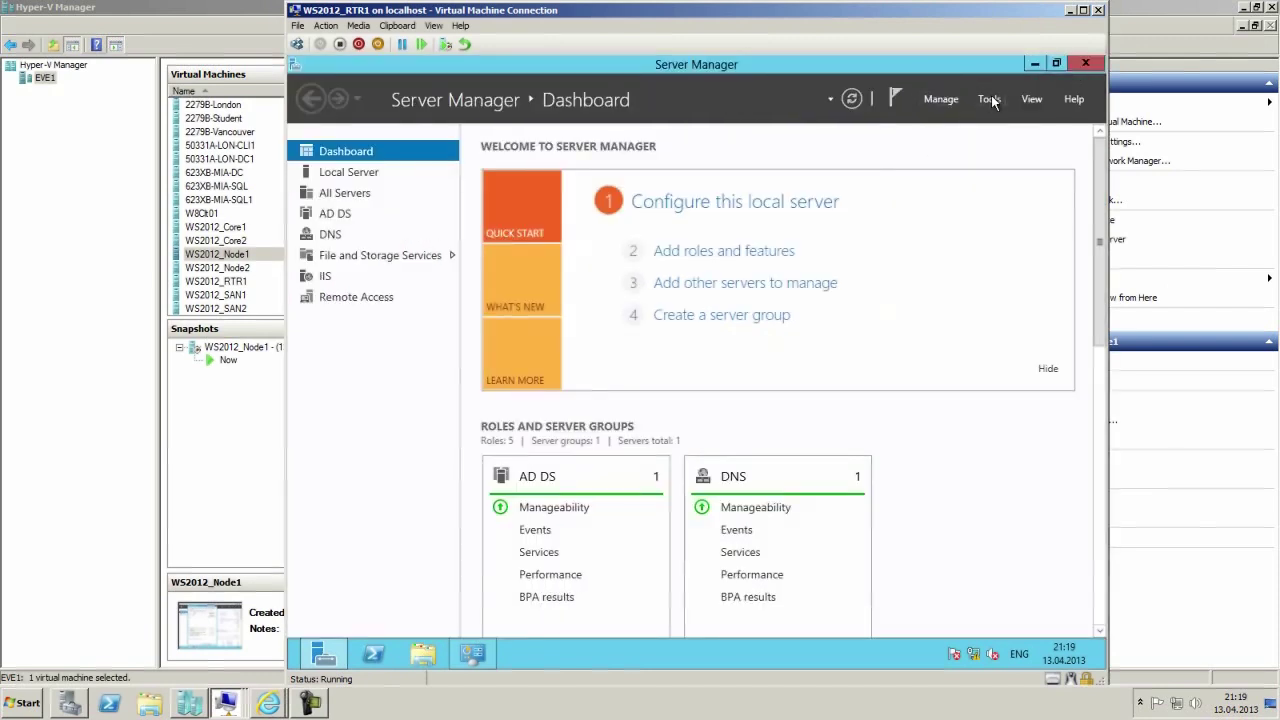
{"action": "left_click", "coordinate": [989, 99]}
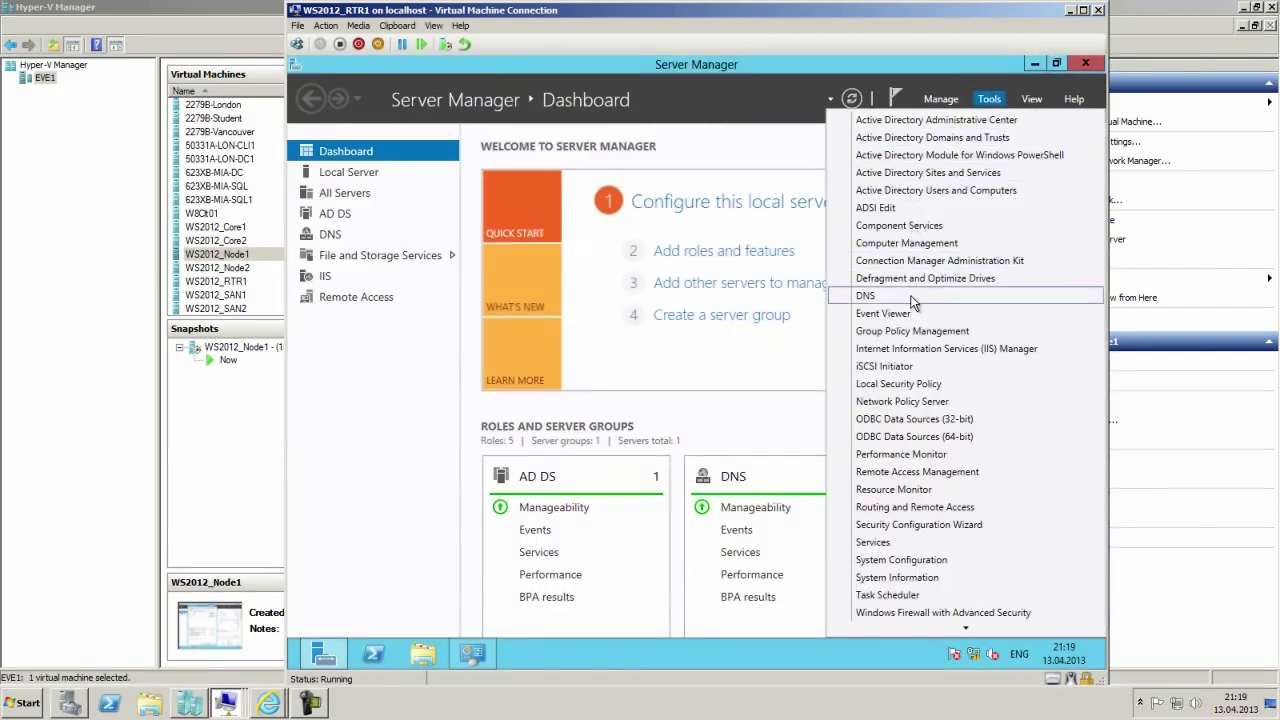
{"action": "left_click", "coordinate": [912, 298]}
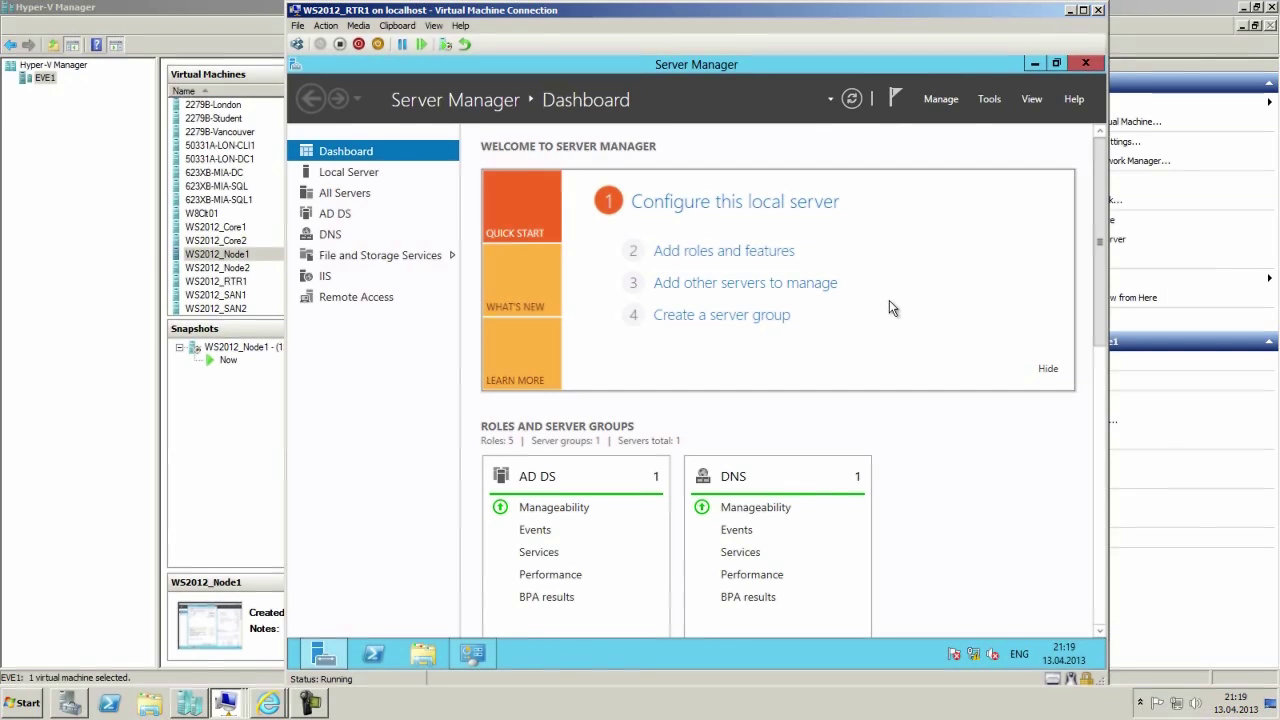
Expand RTR1 > Forward Lookup Zones and open the contoso.com zone's Properties.
{"action": "left_click", "coordinate": [341, 181]}
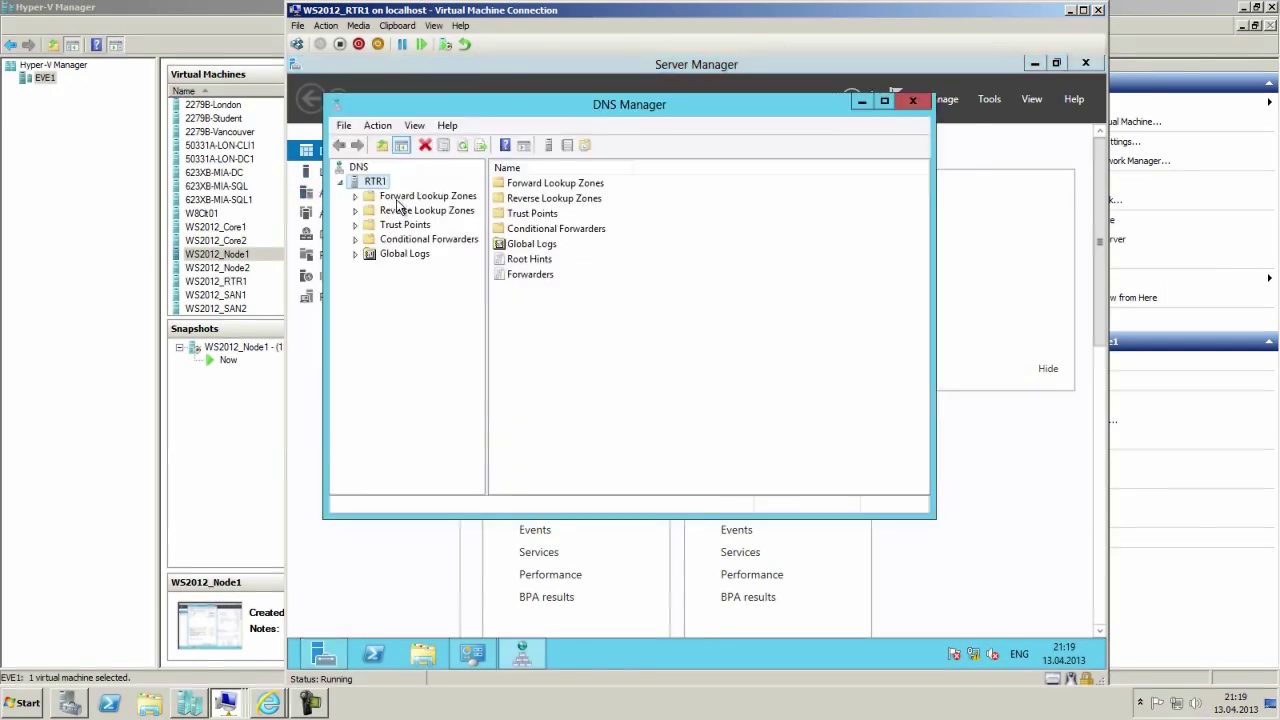
{"action": "double_click", "coordinate": [366, 200]}
{"action": "left_click", "coordinate": [402, 227]}
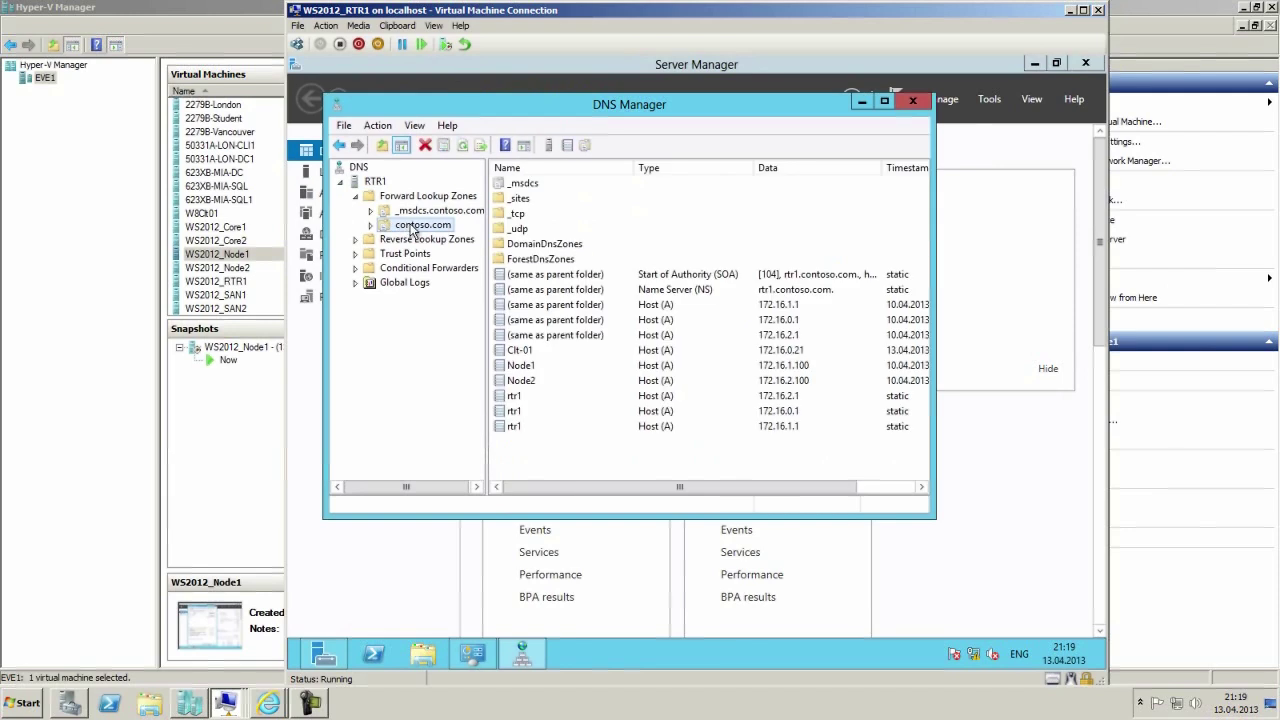
{"action": "right_click", "coordinate": [410, 226]}
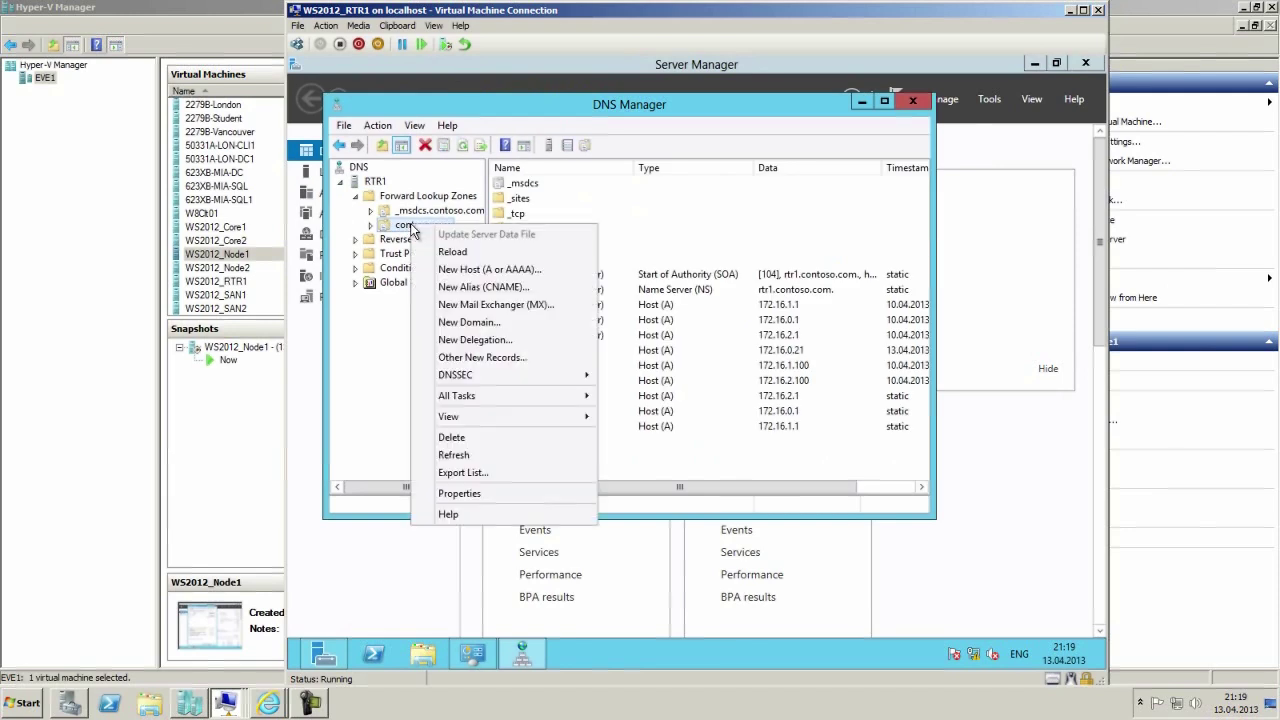
{"action": "left_click", "coordinate": [490, 493]}
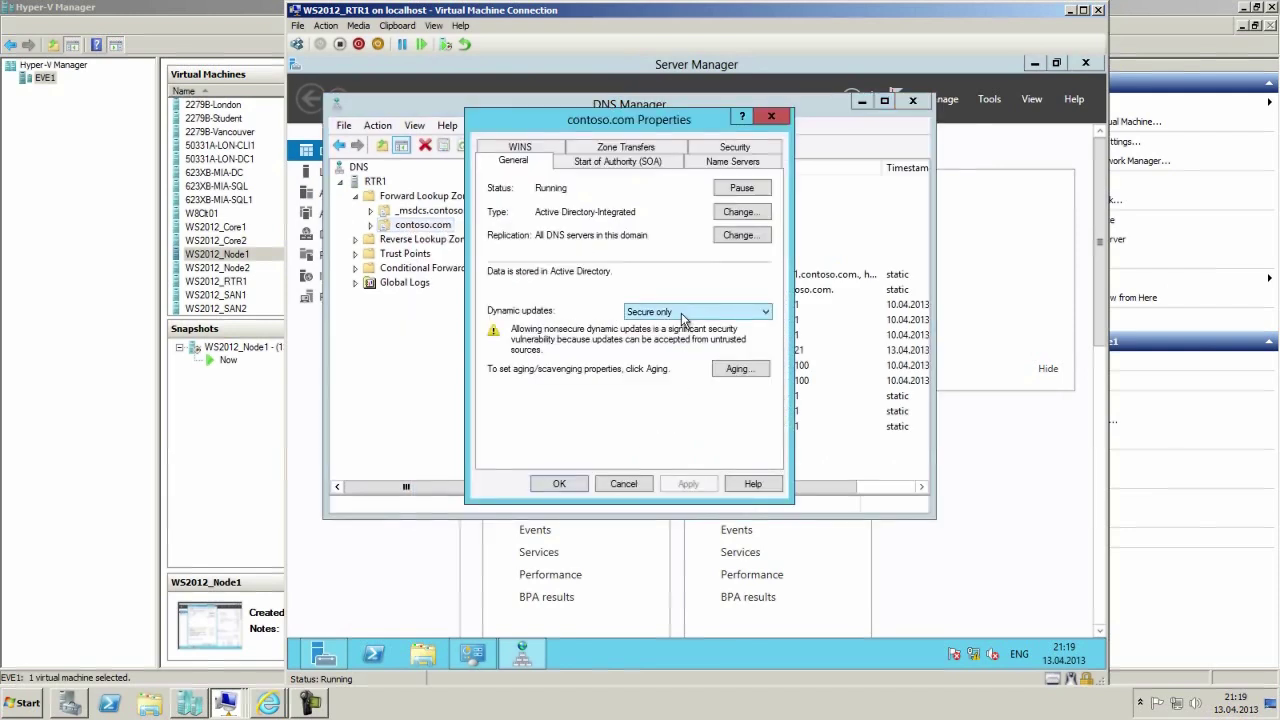
Set contoso.com Dynamic updates to Nonsecure and secure and confirm with OK.
{"action": "left_click", "coordinate": [681, 313]}
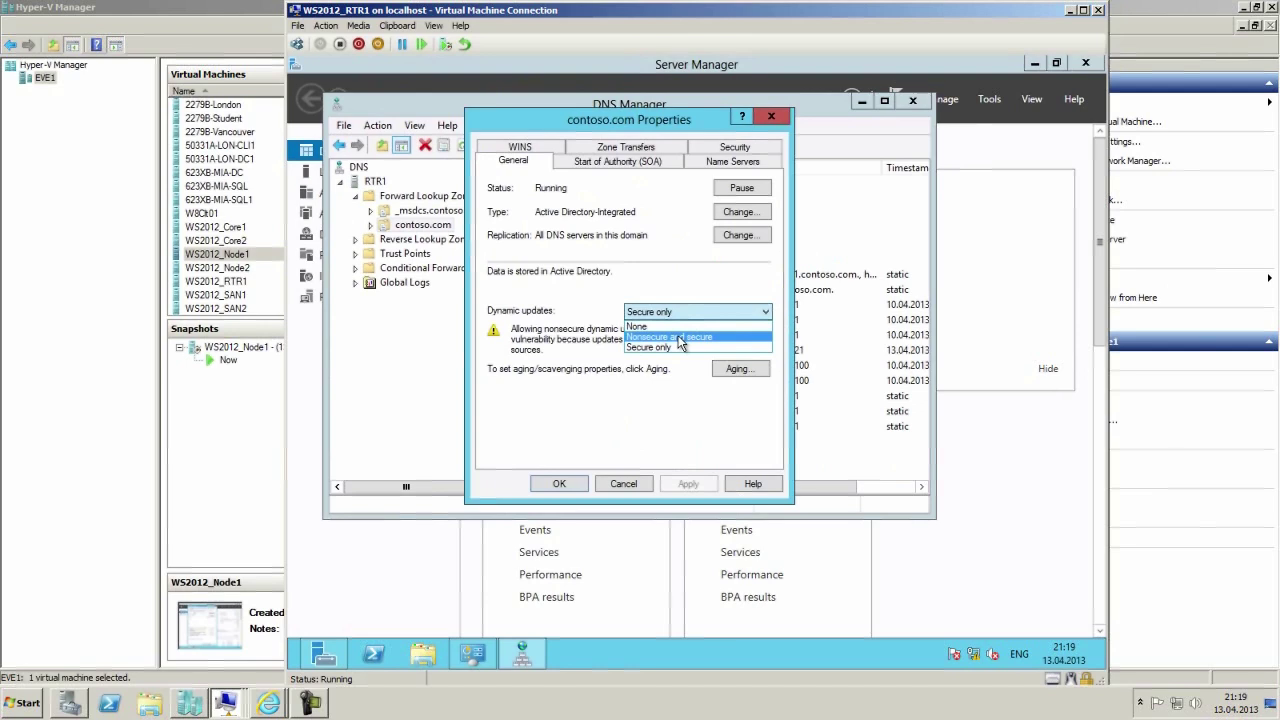
{"action": "left_click", "coordinate": [680, 338]}
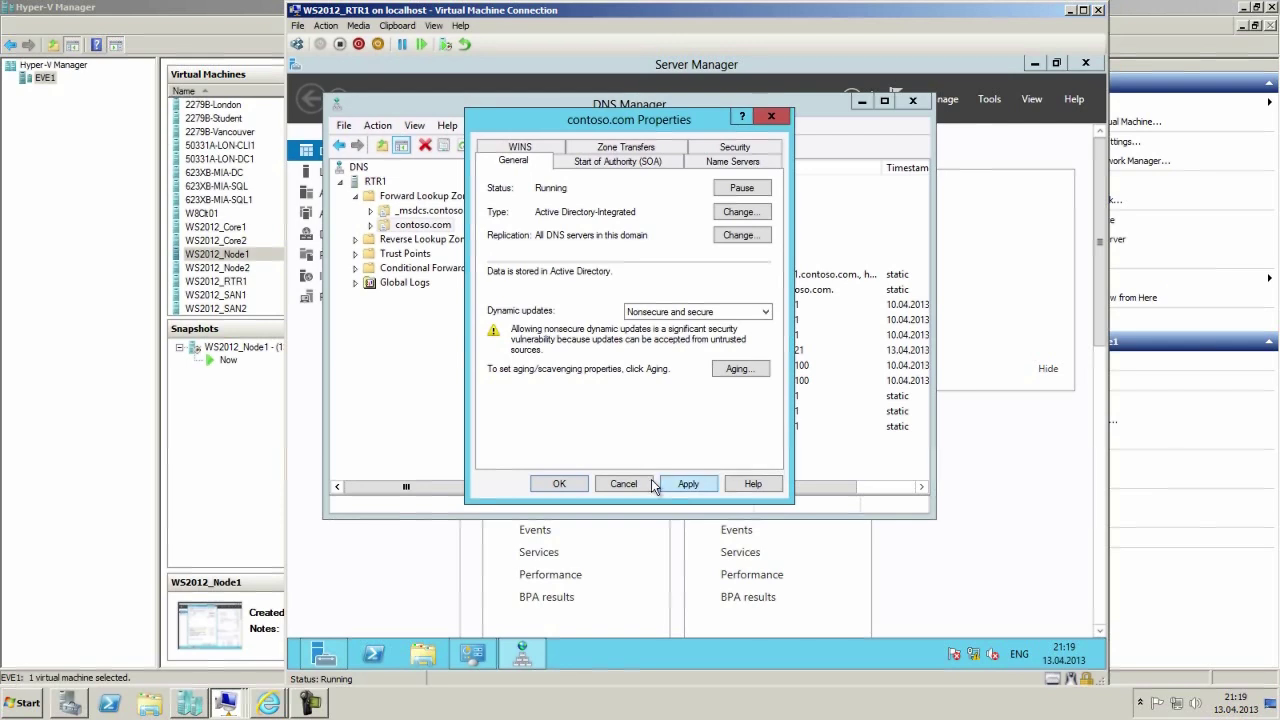
{"action": "left_click", "coordinate": [559, 484]}
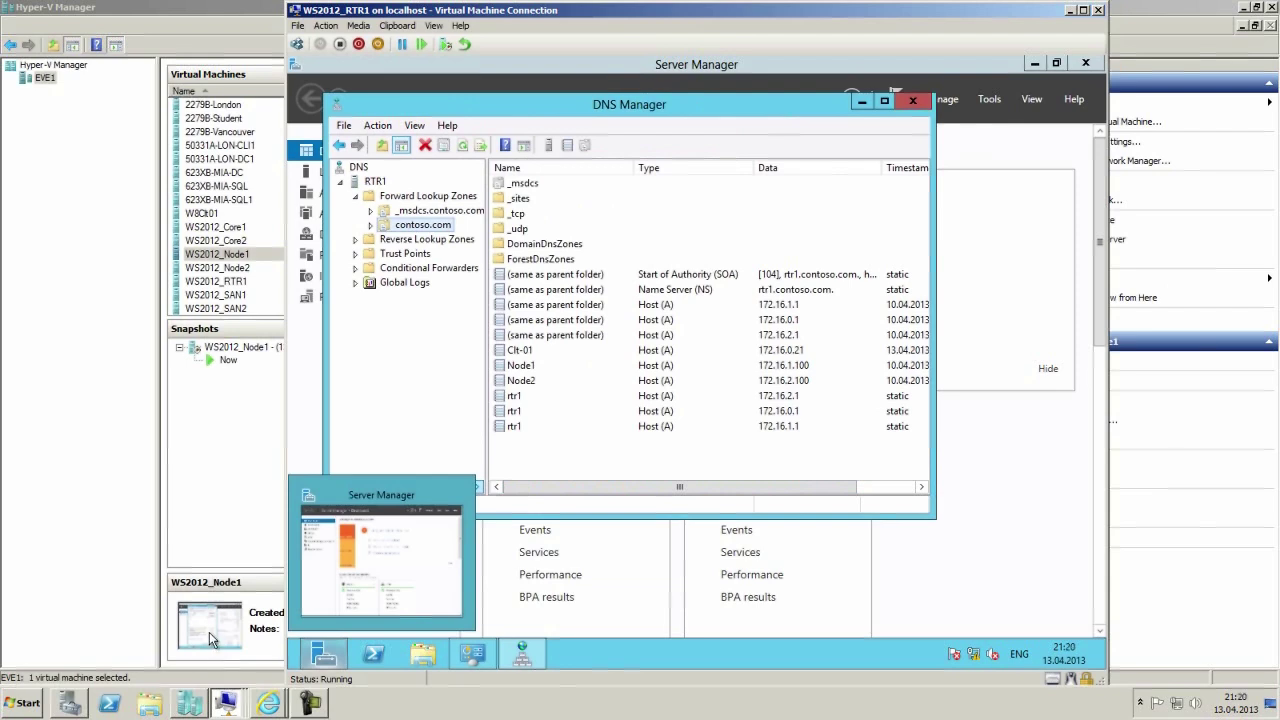
{"action": "left_click", "coordinate": [225, 703]}
Open SAN1's adapter connections via Network and Sharing Center and inspect Storage 1's actions menu.
{"action": "right_click", "coordinate": [980, 660]}
{"action": "left_click", "coordinate": [955, 643]}
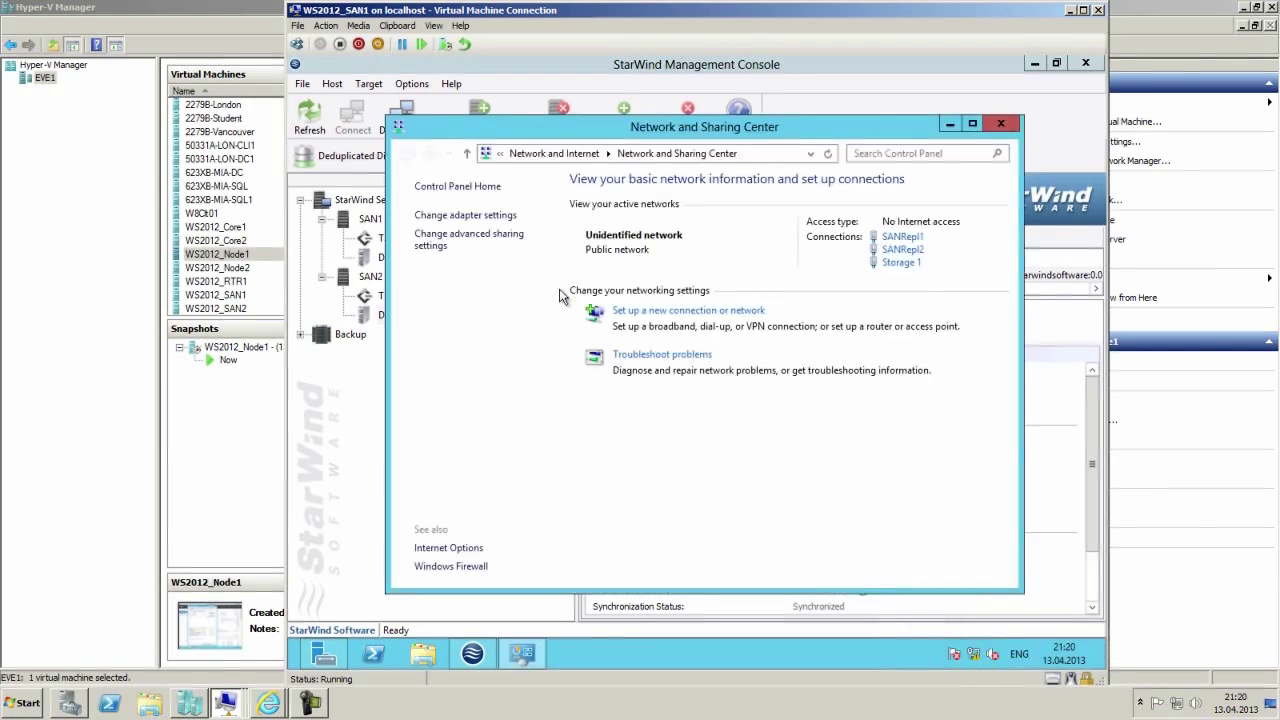
{"action": "left_click", "coordinate": [462, 215]}
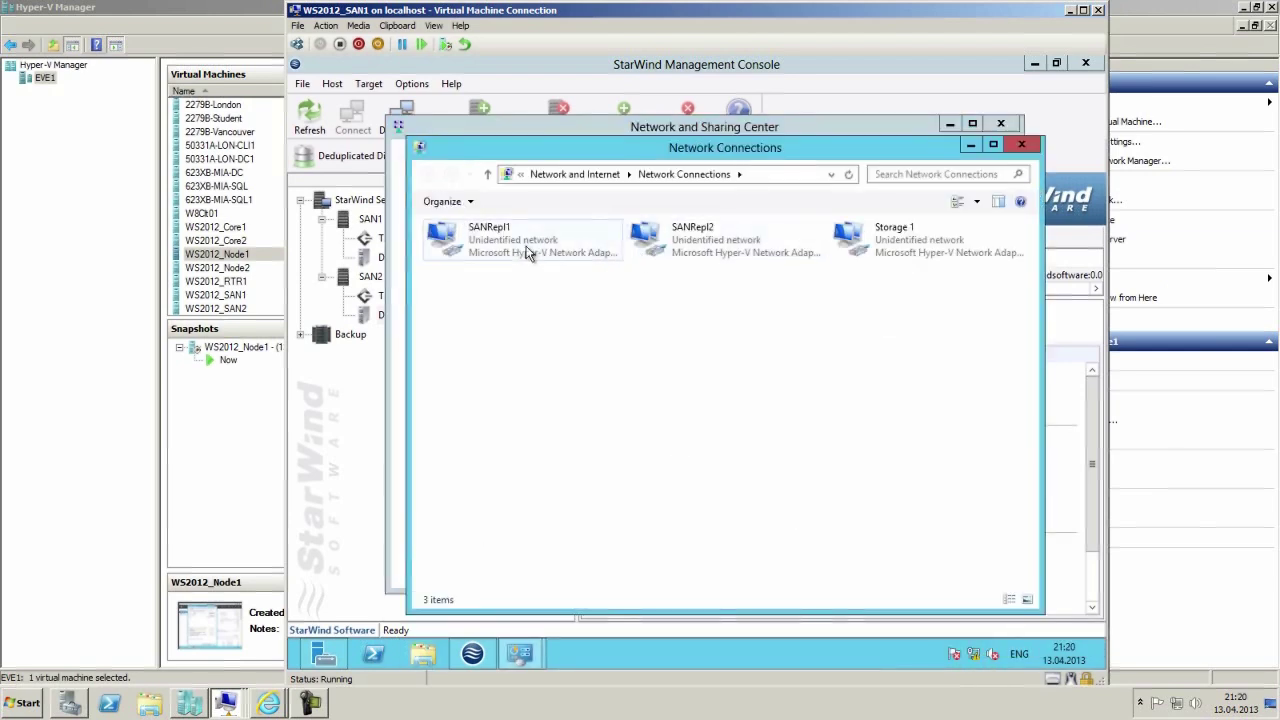
{"action": "left_click", "coordinate": [899, 240]}
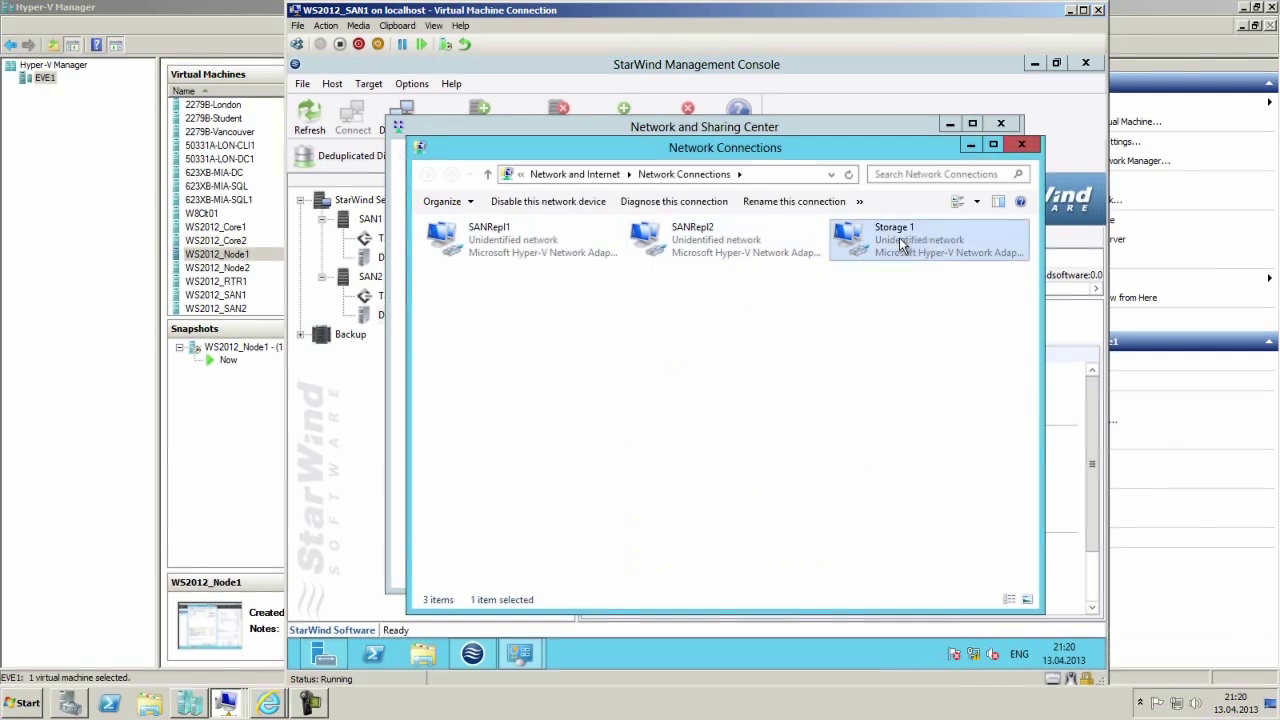
{"action": "right_click", "coordinate": [899, 237]}
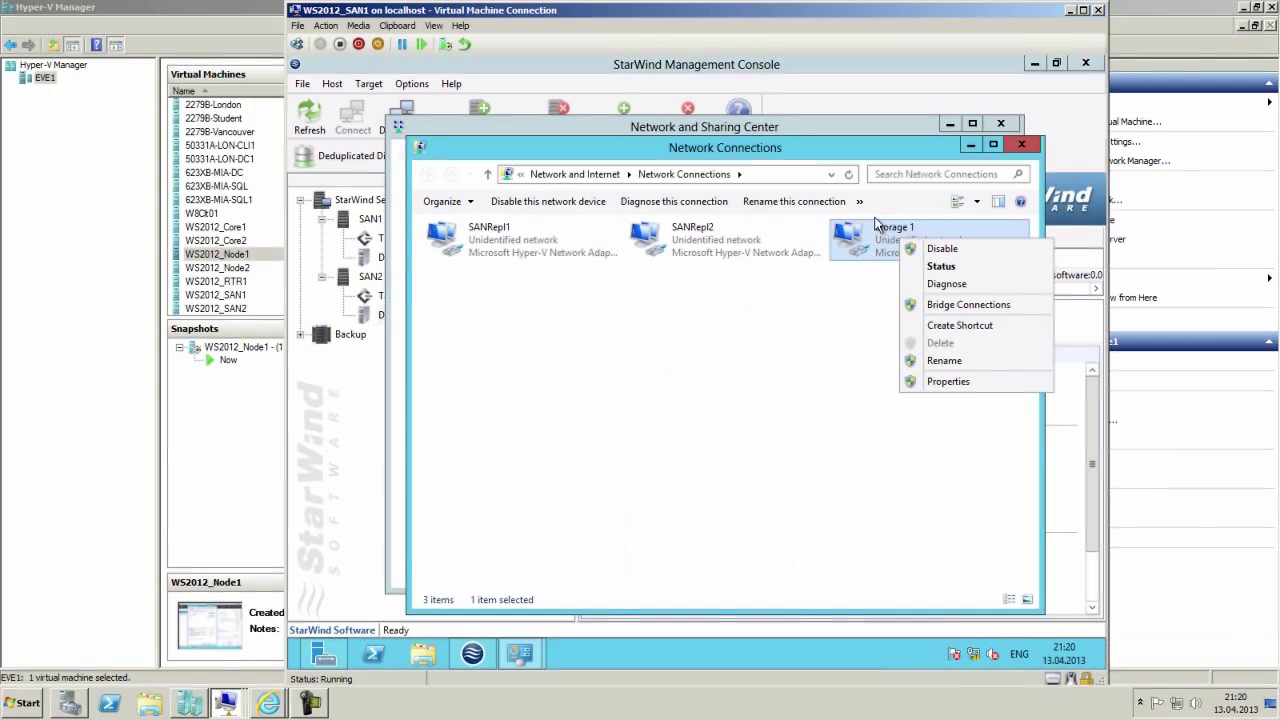
{"action": "left_click", "coordinate": [812, 376]}
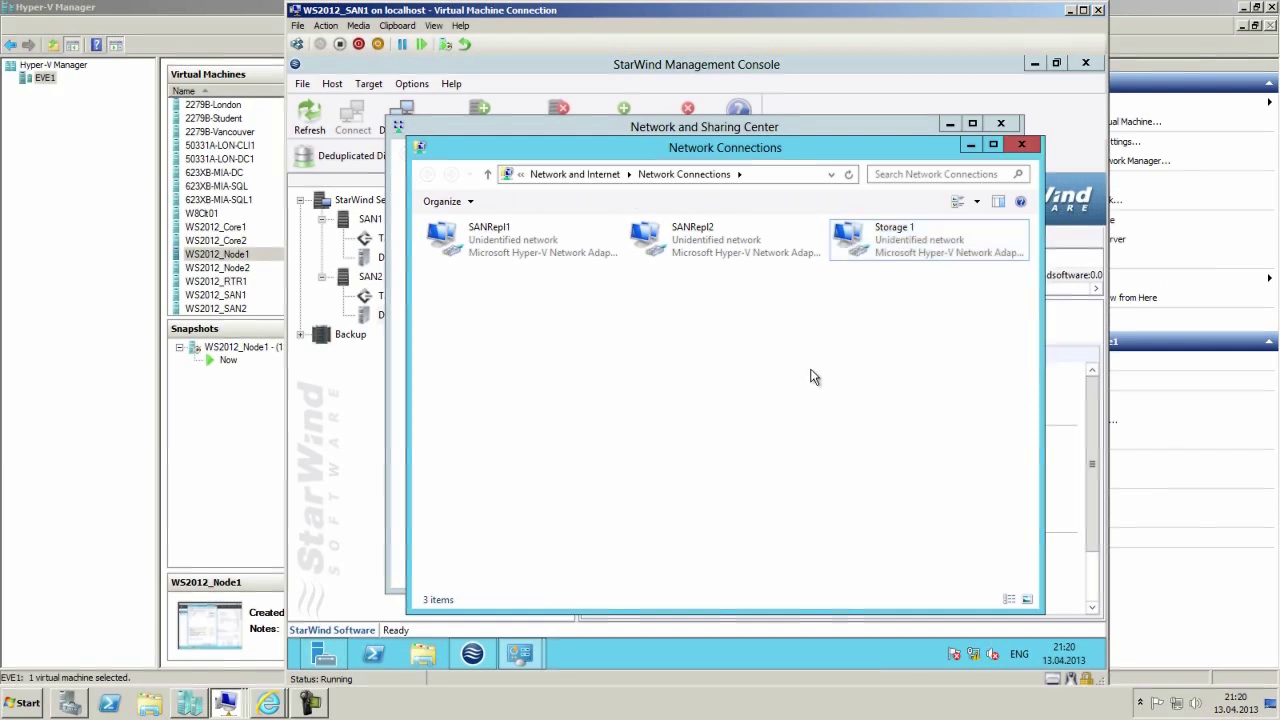
Close Network Connections and Network and Sharing Center, returning to SAN1's console showing HAImage1.
{"action": "left_click", "coordinate": [1022, 147]}
{"action": "left_click", "coordinate": [953, 129]}
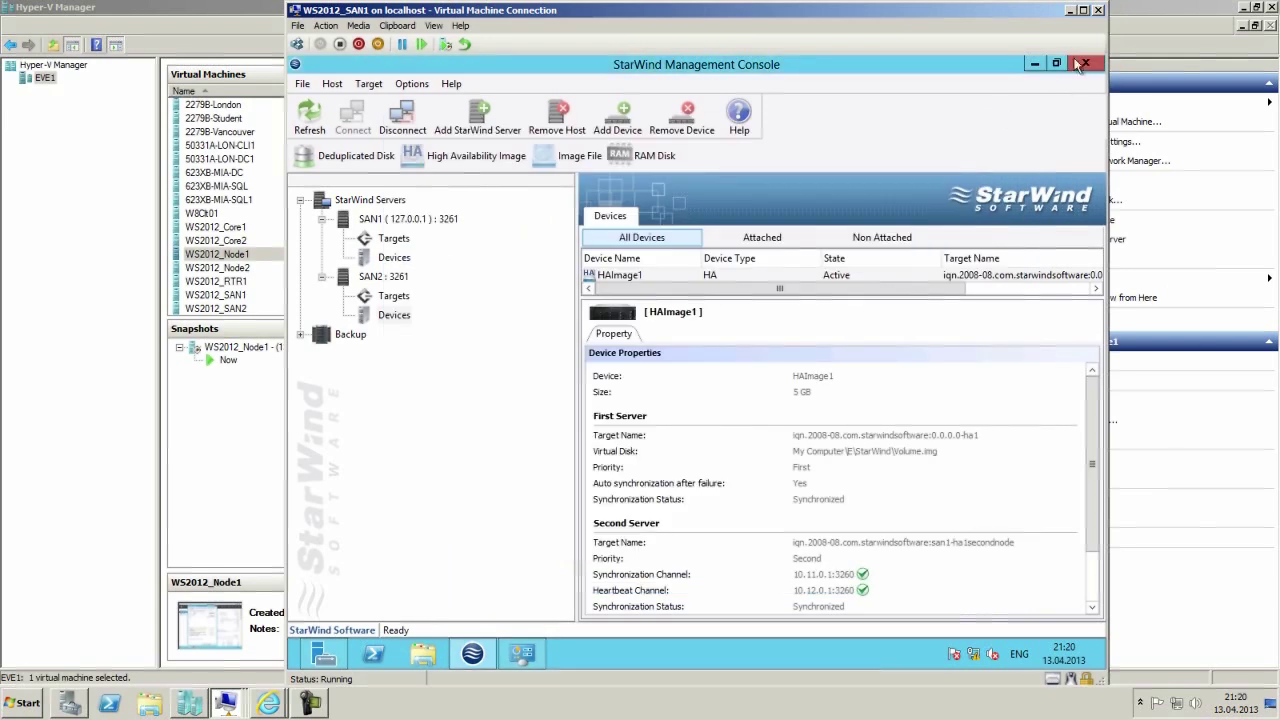
{"action": "left_click", "coordinate": [226, 705]}
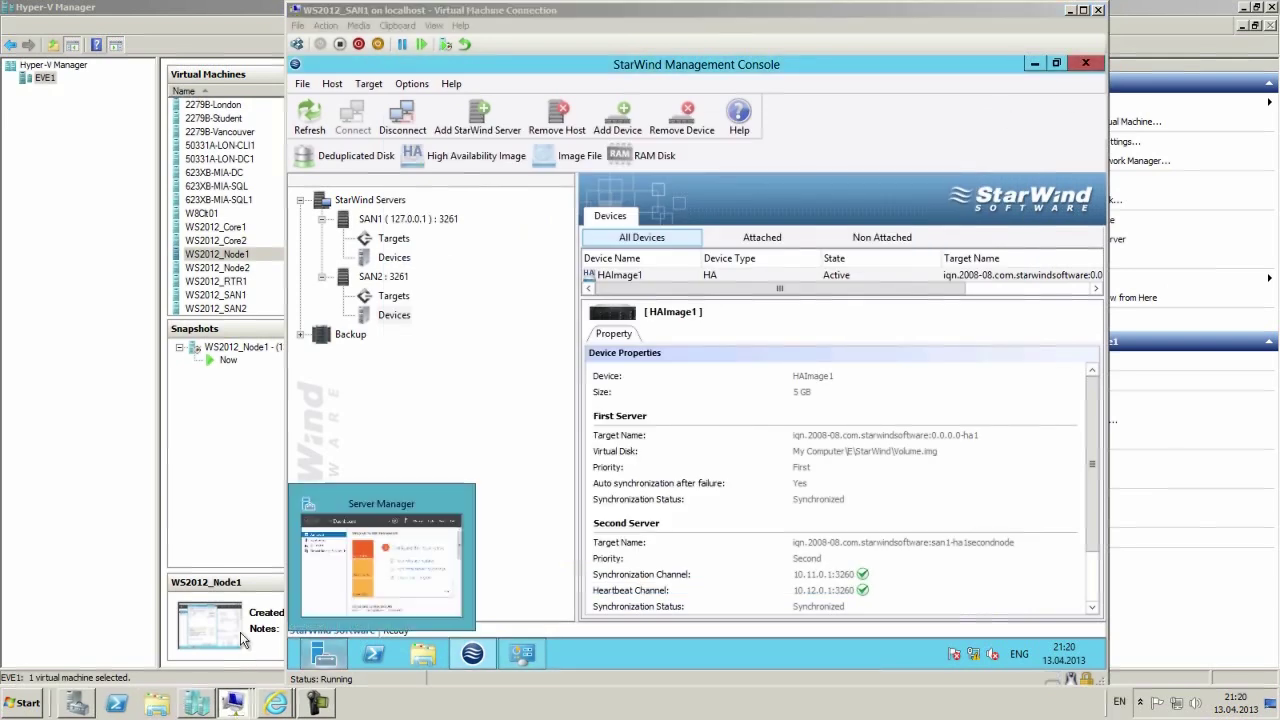
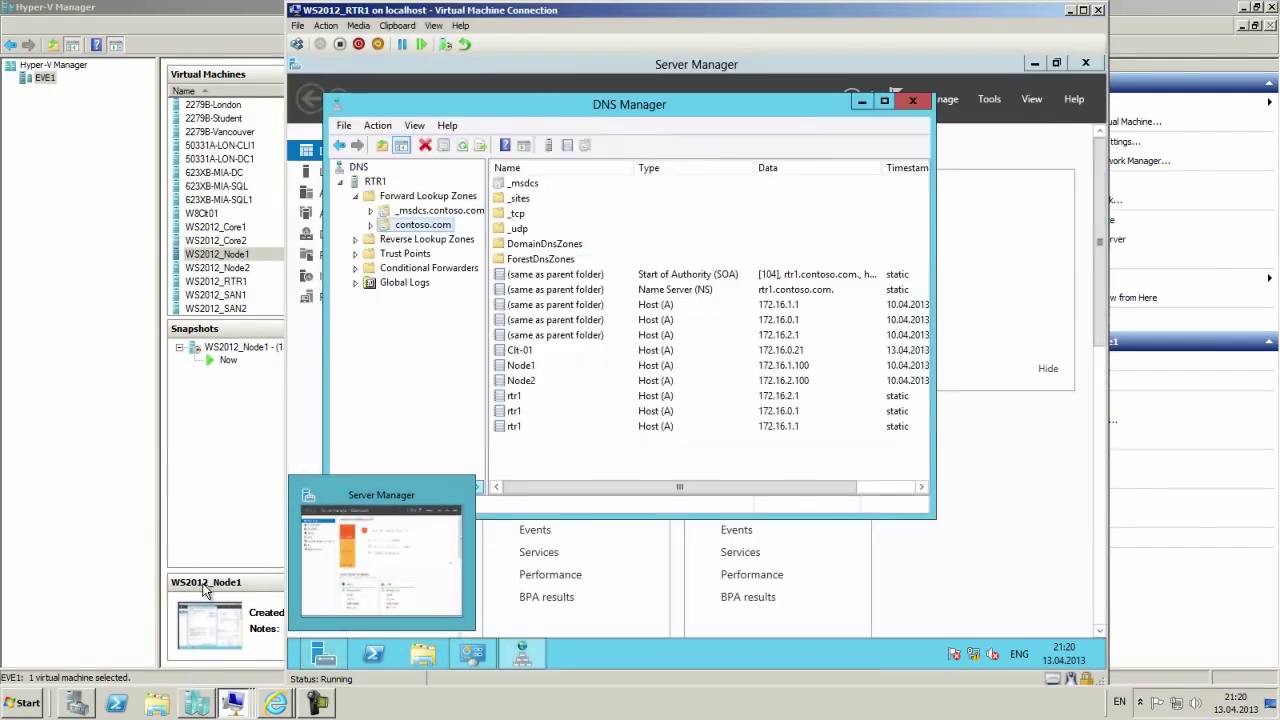
Set dynamic updates on the contoso.com zone to Secure only in its Properties.
{"action": "right_click", "coordinate": [613, 428]}
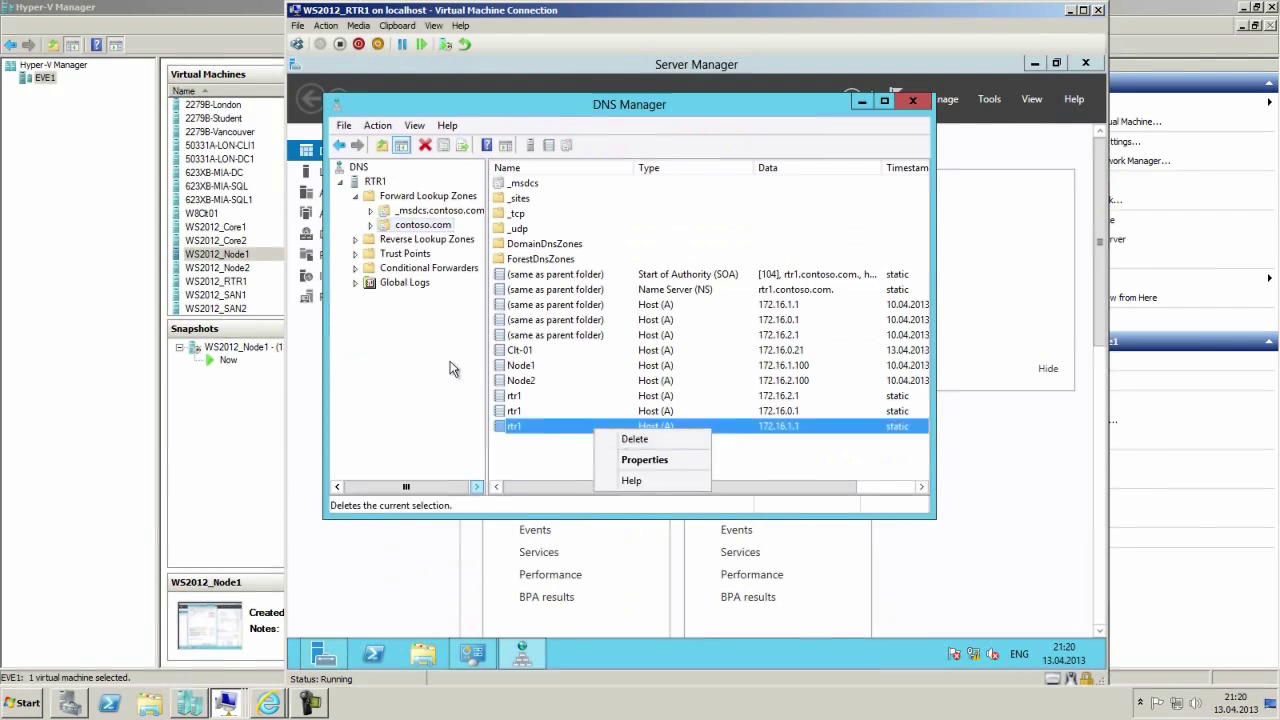
{"action": "right_click", "coordinate": [418, 229]}
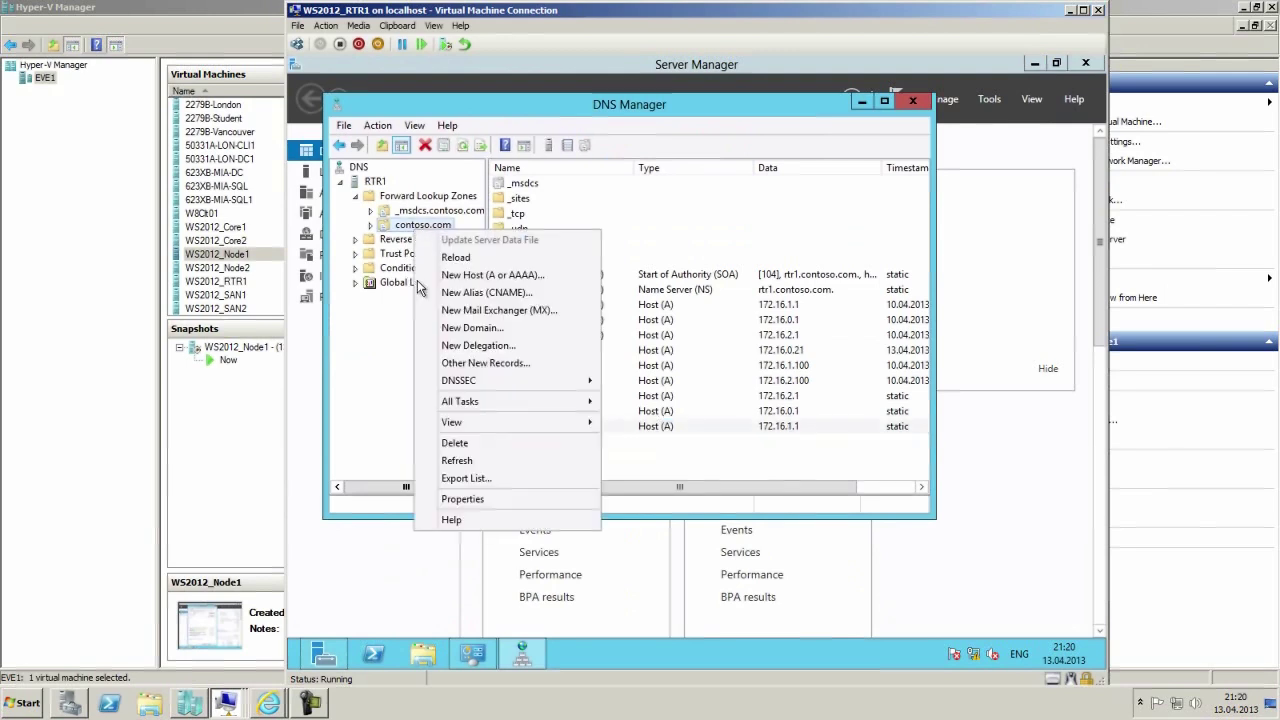
{"action": "left_click", "coordinate": [495, 498]}
{"action": "left_click", "coordinate": [667, 314]}
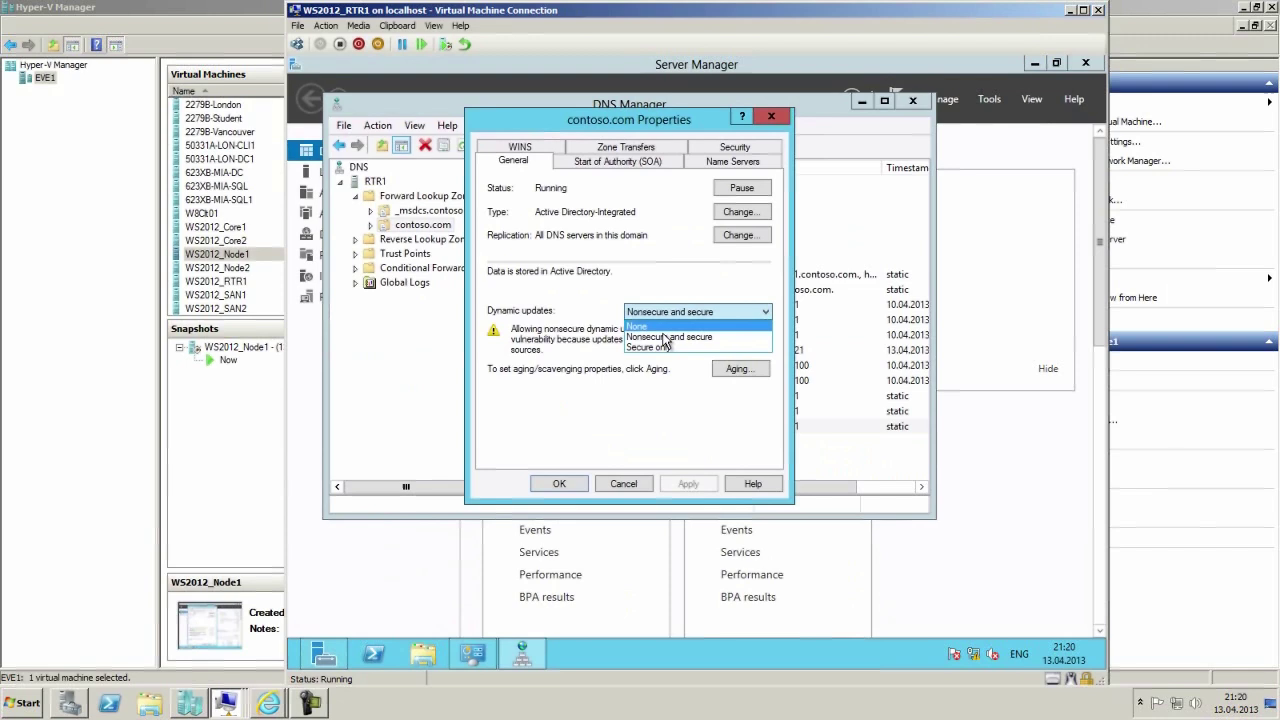
{"action": "left_click", "coordinate": [663, 347]}
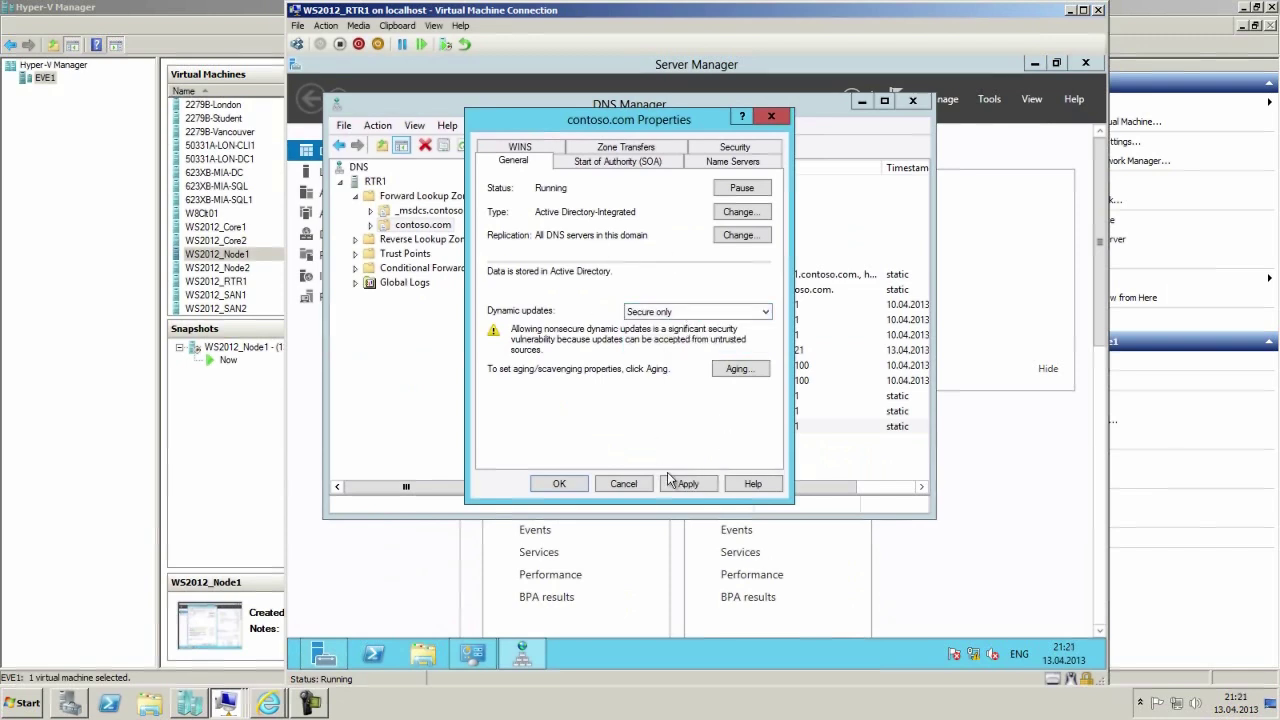
{"action": "left_click", "coordinate": [558, 483]}
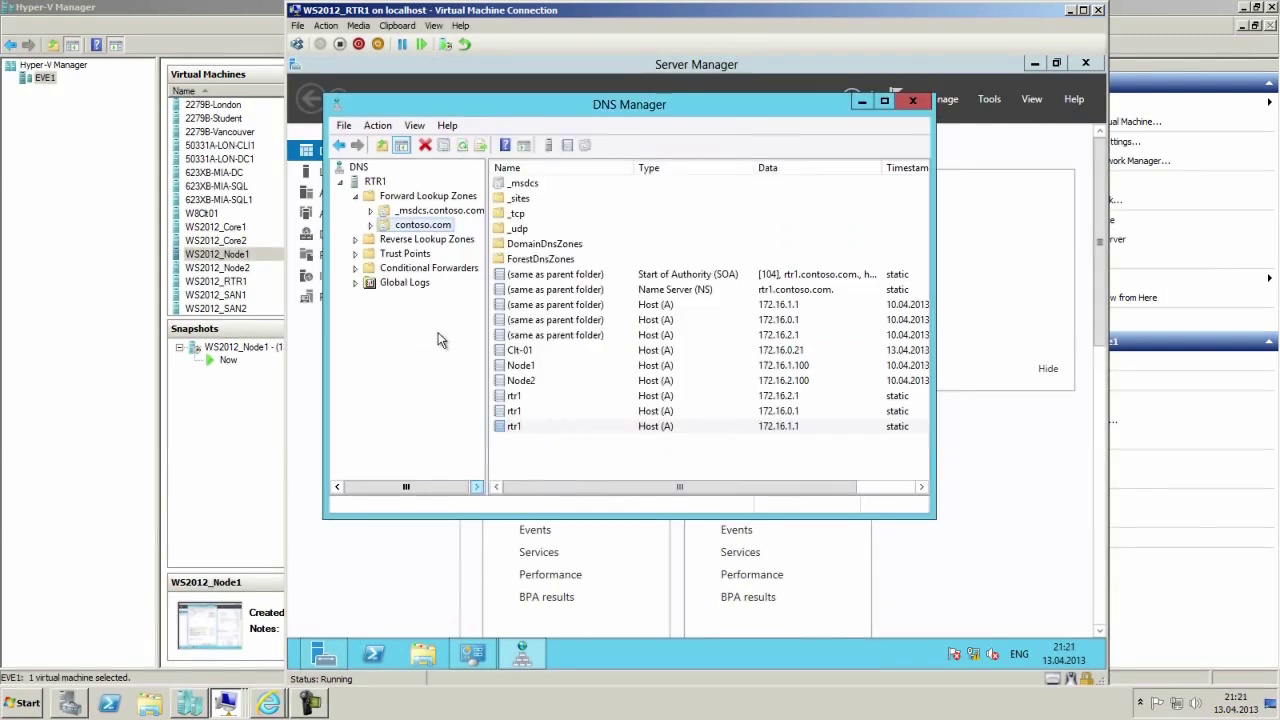
Add a new host (A) record SAN1 at 192.168.1.2 to the contoso.com zone.
{"action": "right_click", "coordinate": [408, 232]}
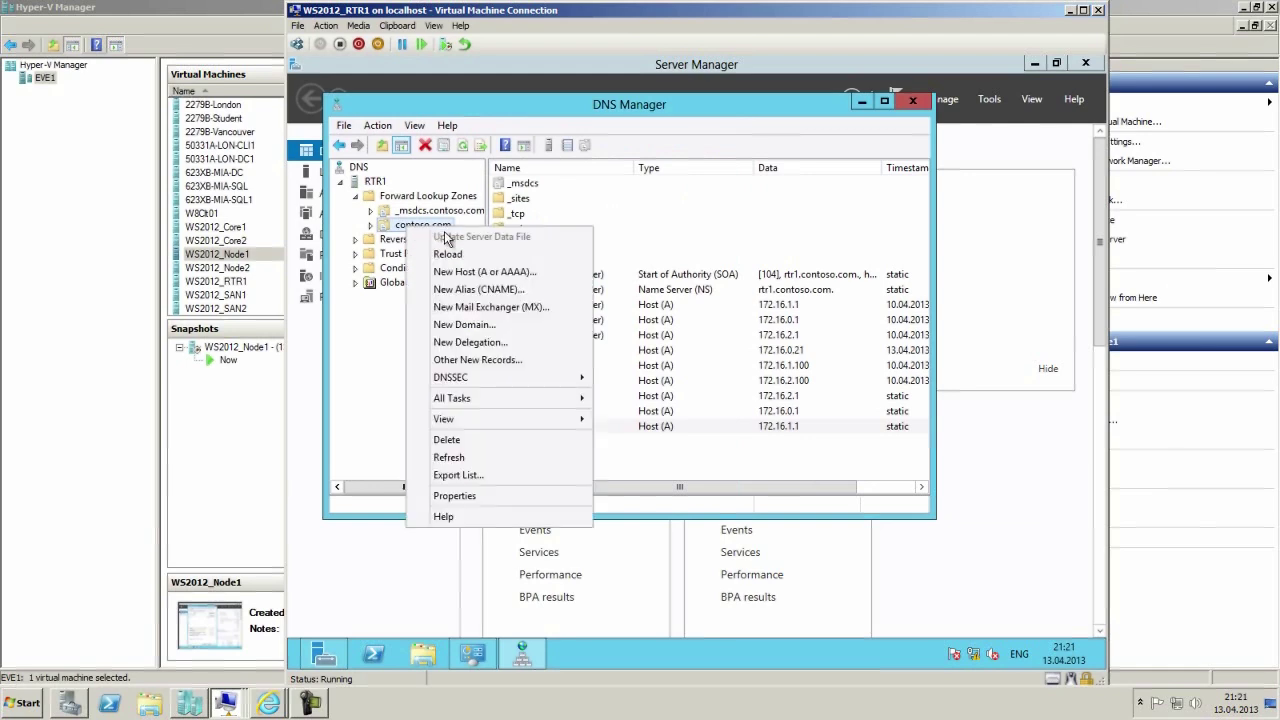
{"action": "left_click", "coordinate": [463, 270]}
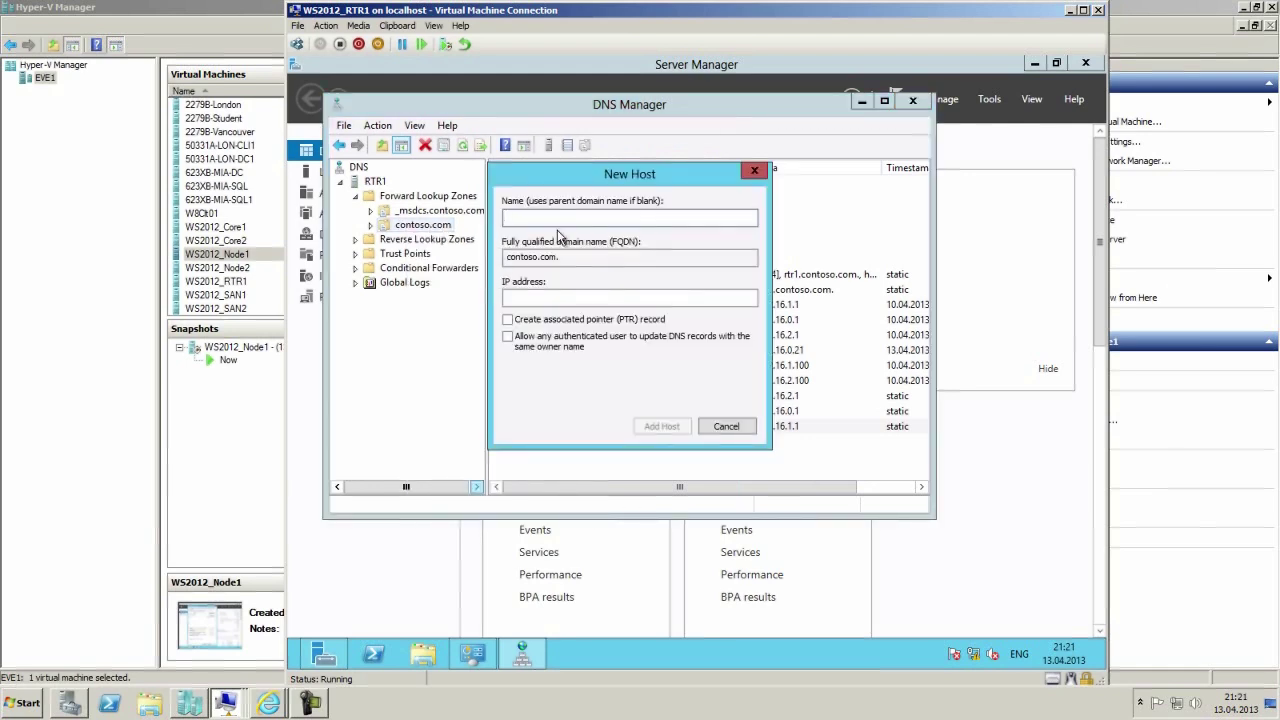
{"action": "type", "text": "SAN1"}
{"action": "left_click", "coordinate": [538, 296]}
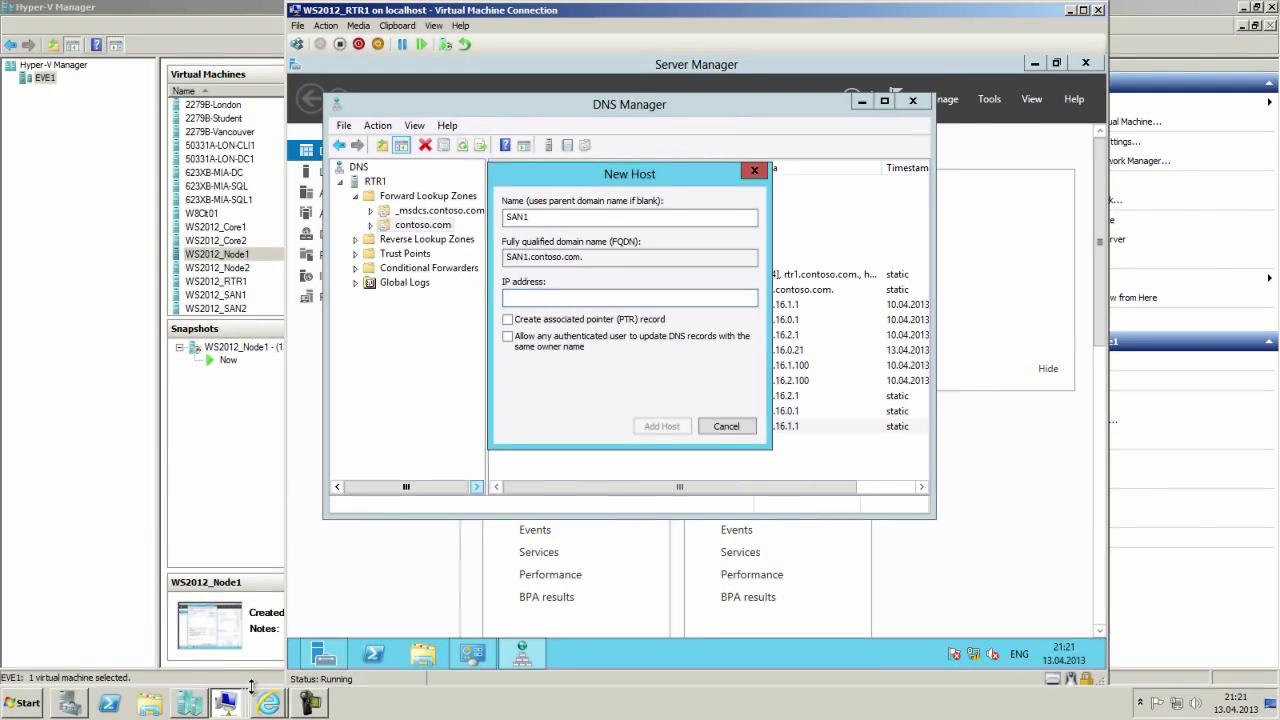
{"action": "type", "text": "1"}
{"action": "type", "text": "2.168.1.2"}
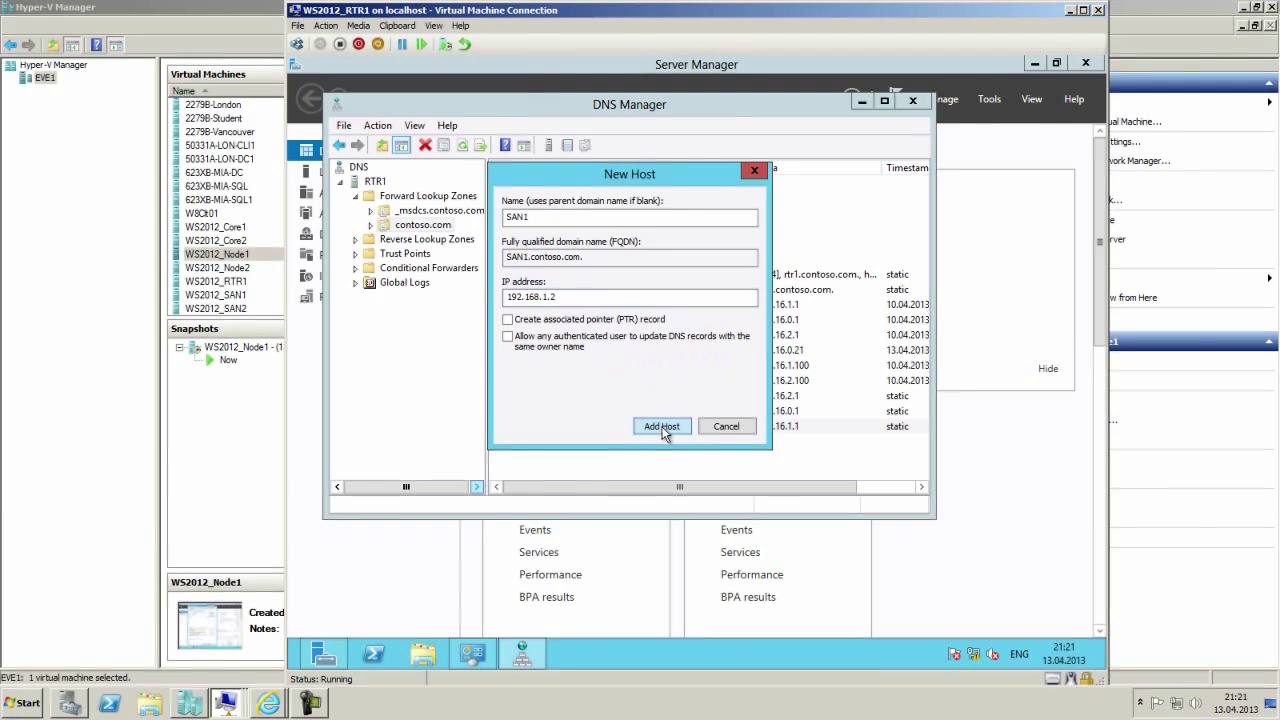
{"action": "left_click", "coordinate": [661, 428]}
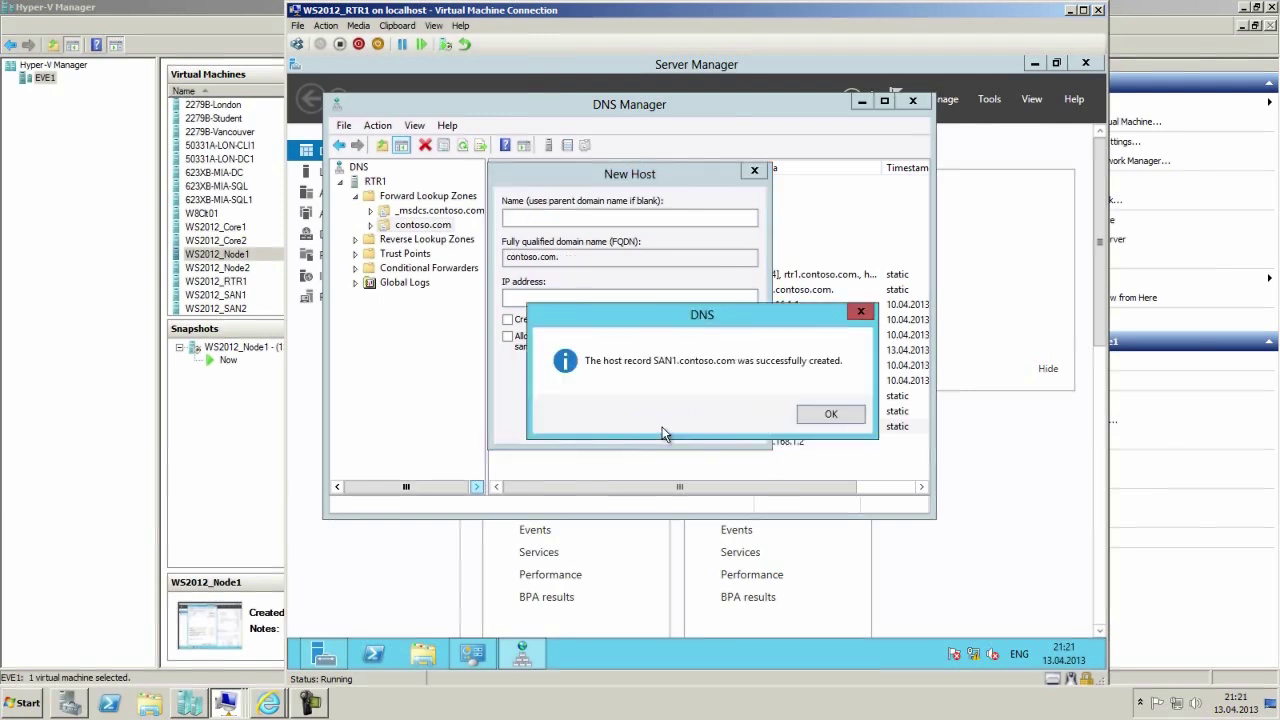
{"action": "left_click", "coordinate": [830, 417]}
Add host record SAN2 at 192.168.2.2, finish, and close DNS Manager.
{"action": "type", "text": "SA"}
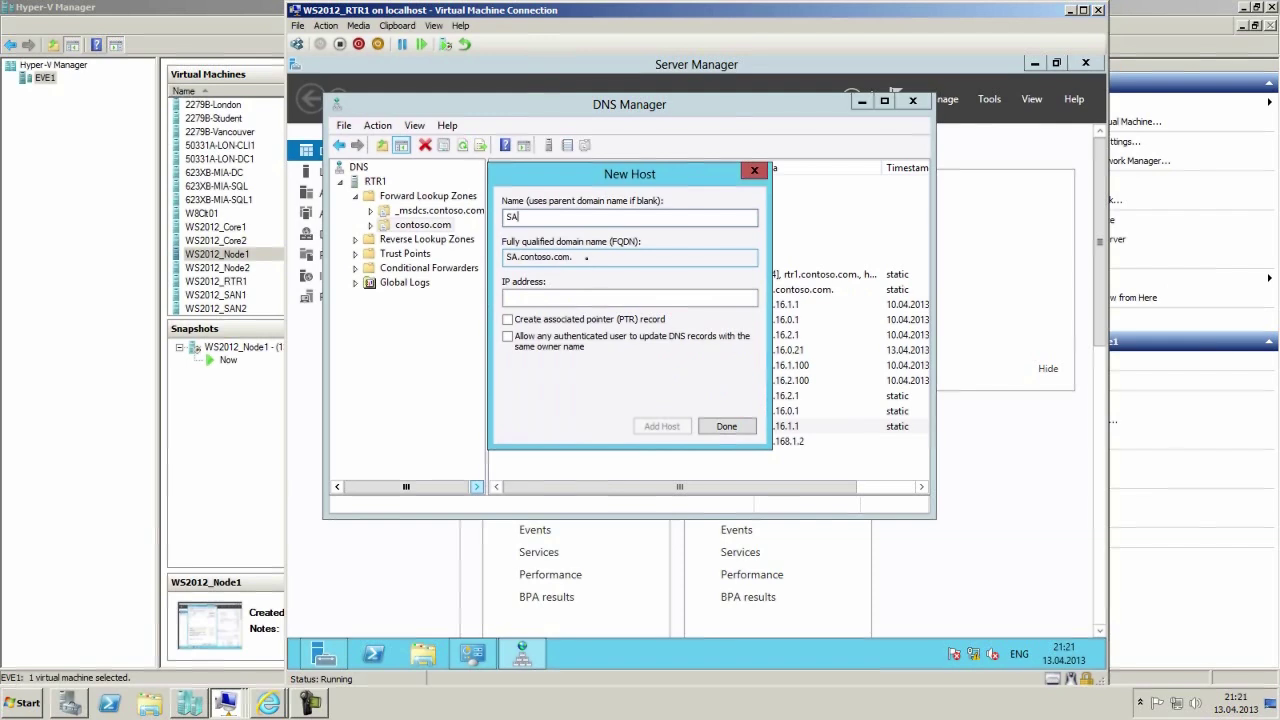
{"action": "type", "text": "N2"}
{"action": "left_click", "coordinate": [549, 298]}
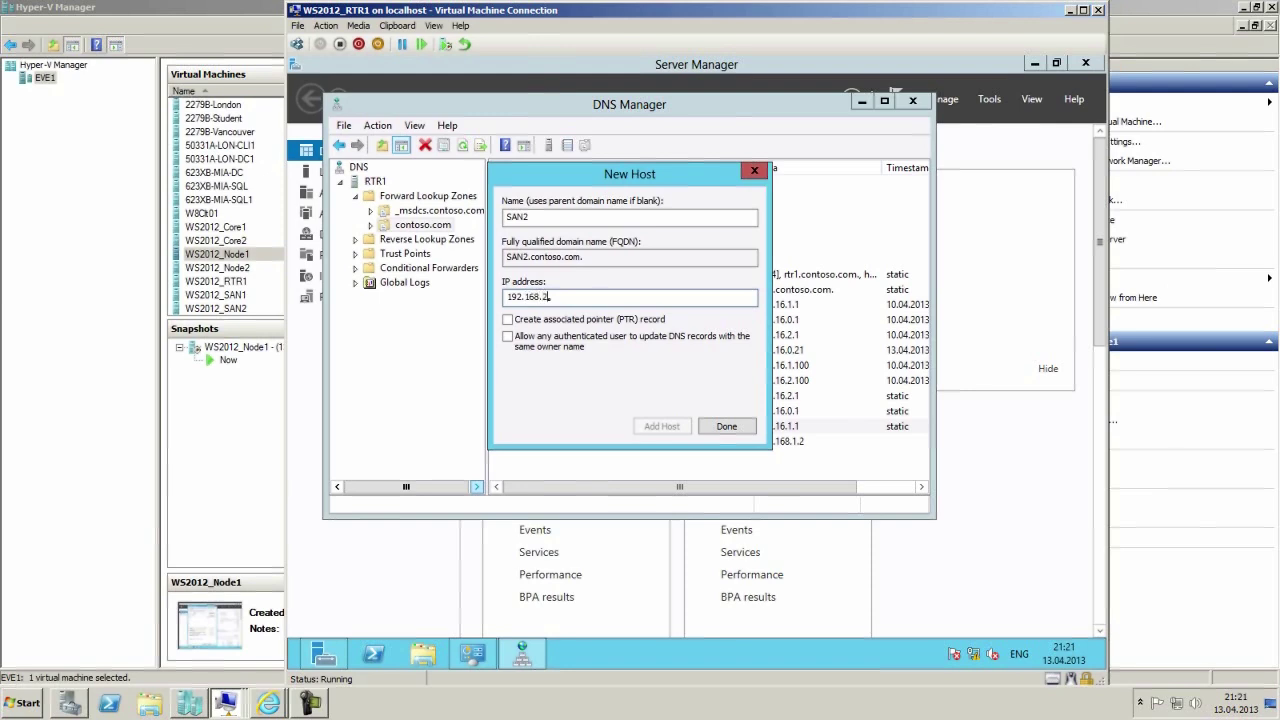
{"action": "type", "text": "2"}
{"action": "key", "text": "BackSpace"}
{"action": "type", "text": "2"}
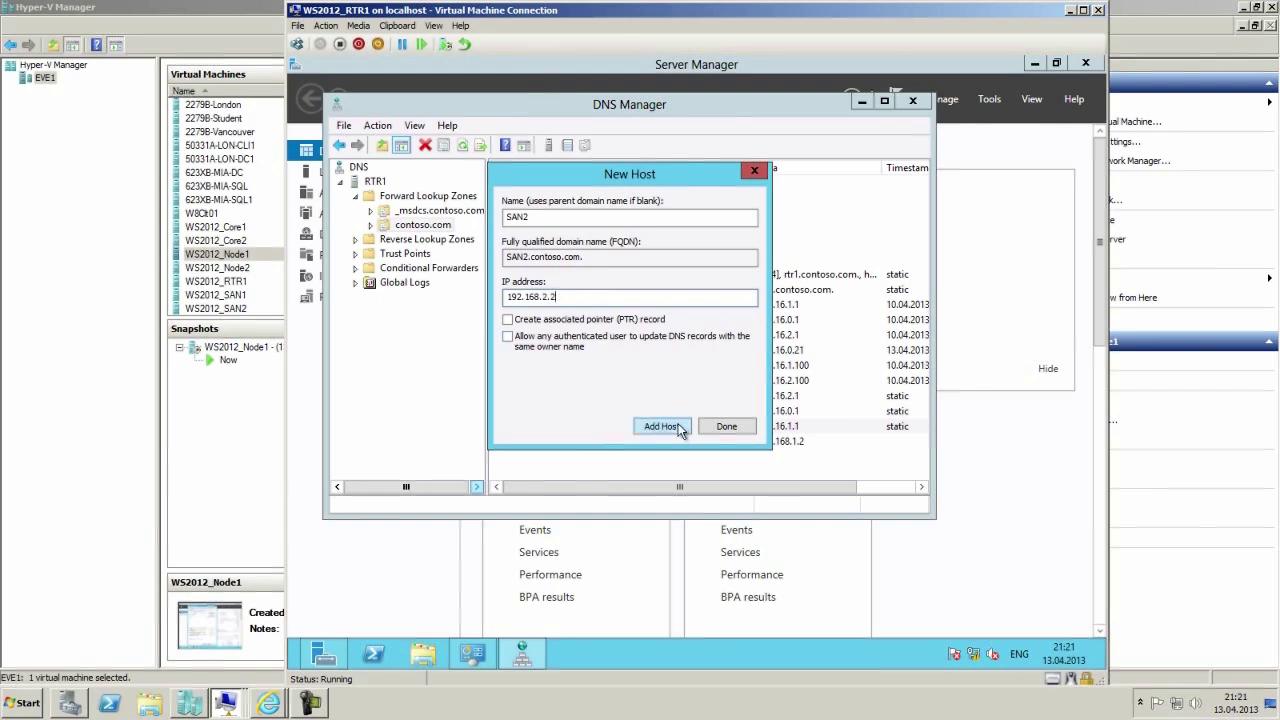
{"action": "left_click", "coordinate": [680, 424]}
{"action": "left_click", "coordinate": [834, 416]}
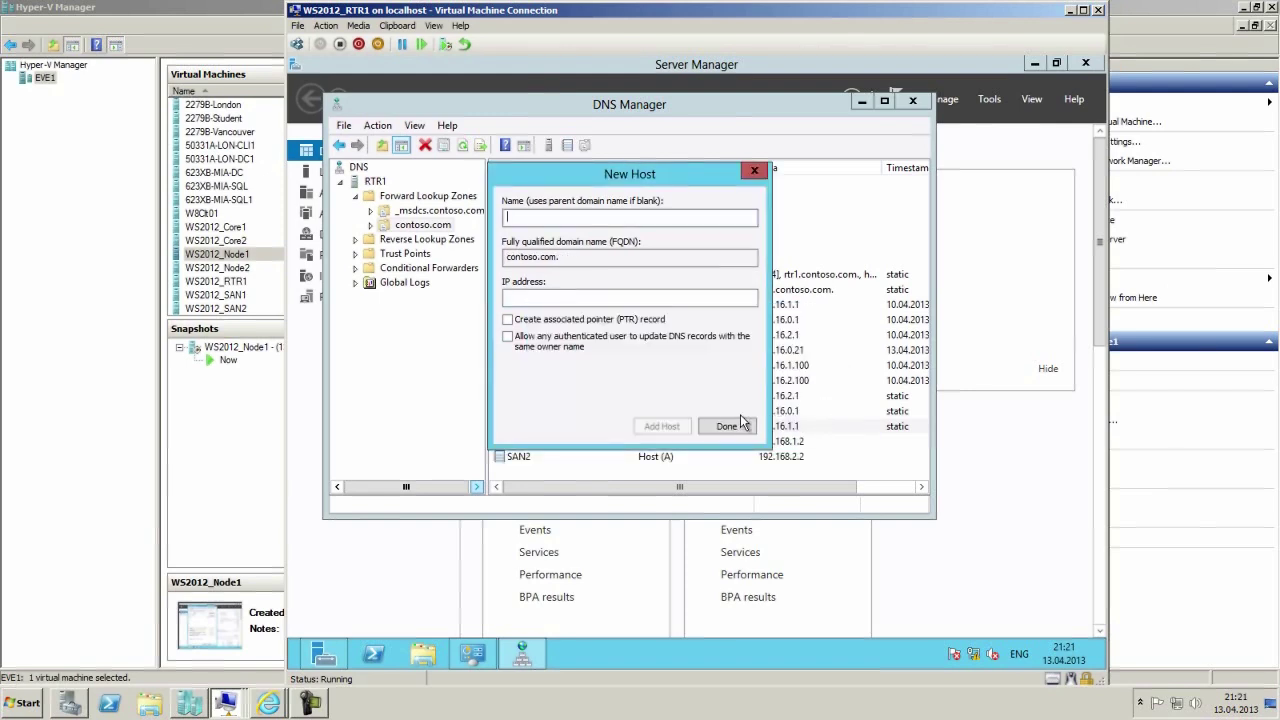
{"action": "left_click", "coordinate": [713, 426]}
{"action": "left_click", "coordinate": [530, 456]}
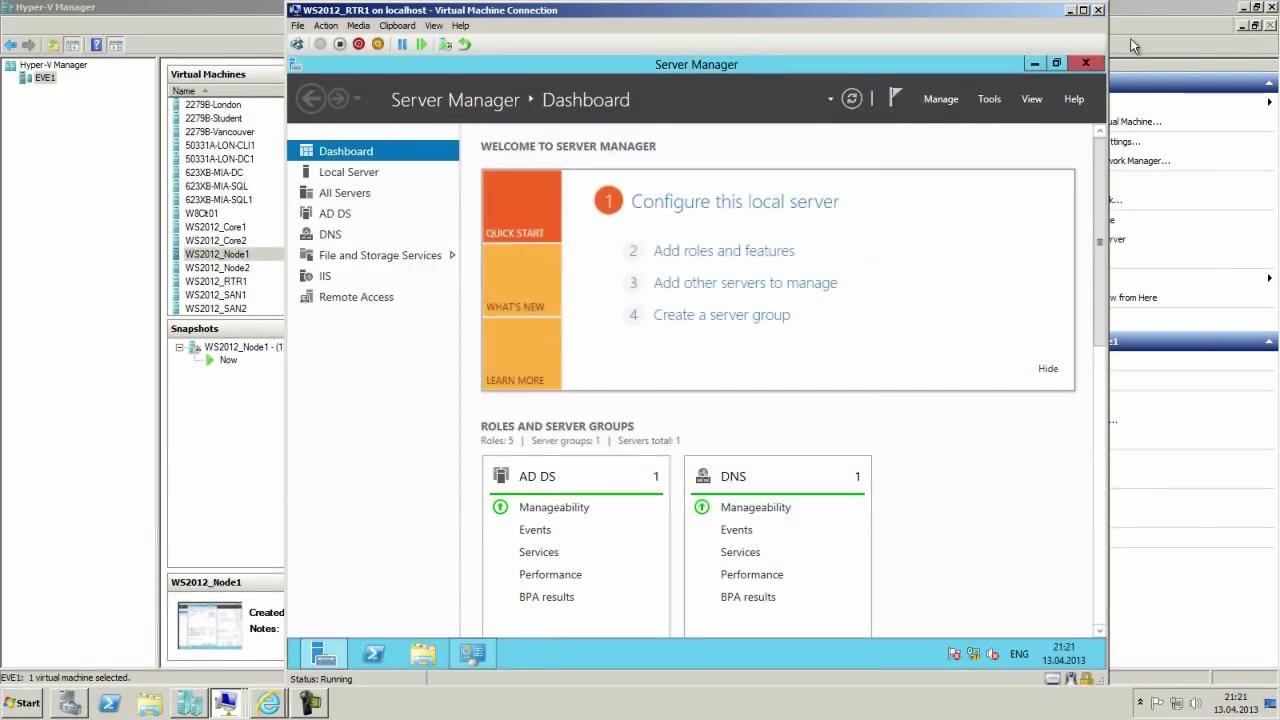
Minimize the router's Server Manager and switch to the SAN1 VM showing HAImage1 Active and Synchronized.
{"action": "left_click", "coordinate": [1085, 63]}
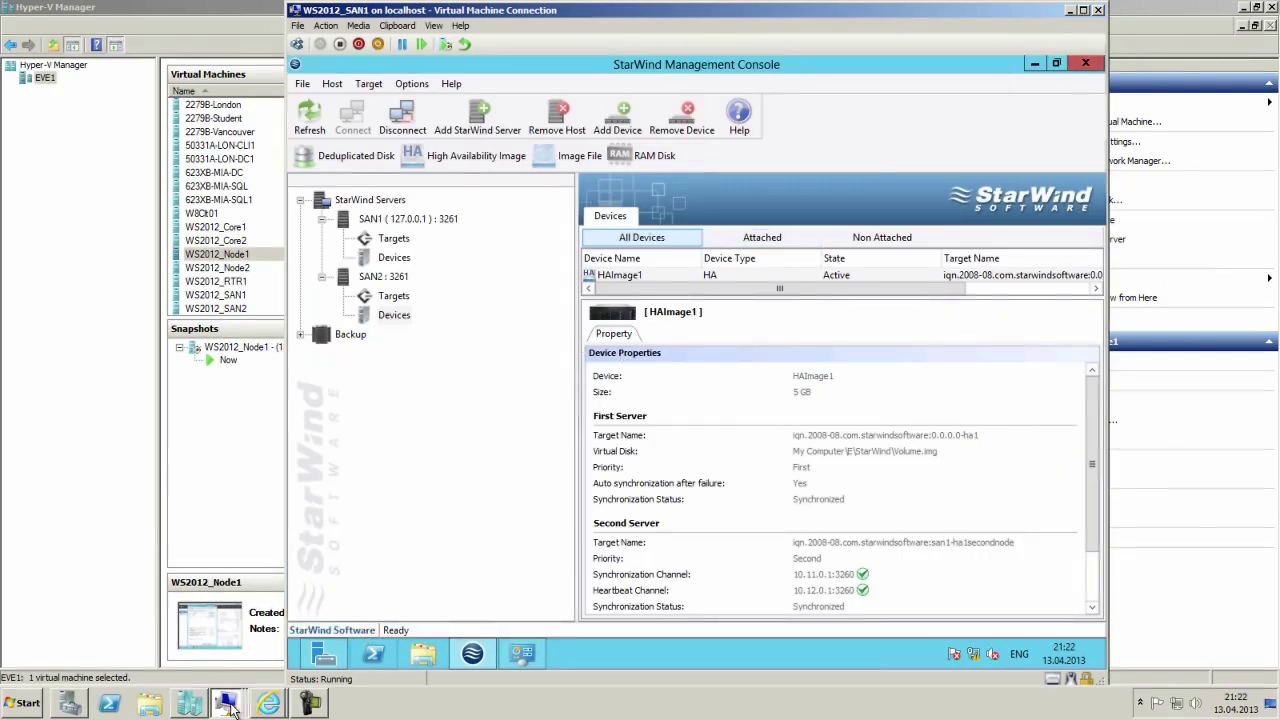
{"action": "left_click", "coordinate": [293, 708]}
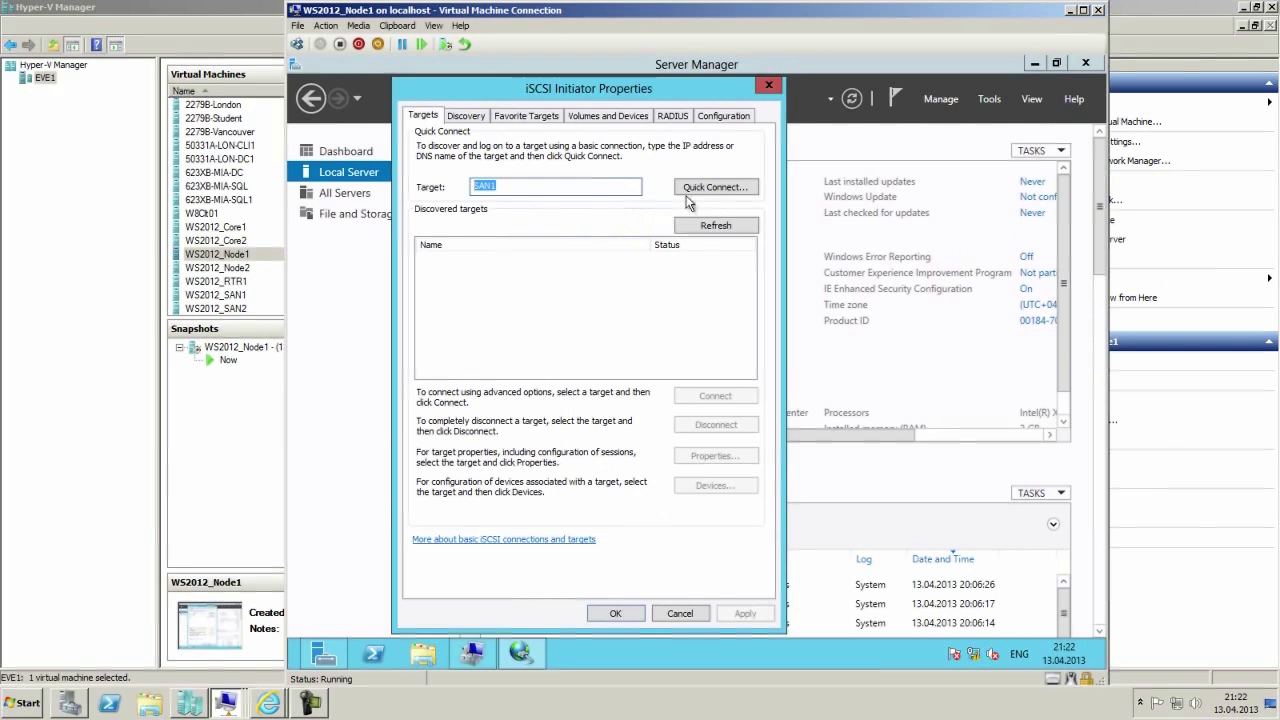
Quick Connect Node1 to target SAN1 so san1-ha1secondnode shows Connected, then close iSCSI Initiator.
{"action": "left_click", "coordinate": [586, 188]}
{"action": "type", "text": "."}
{"action": "left_click", "coordinate": [686, 192]}
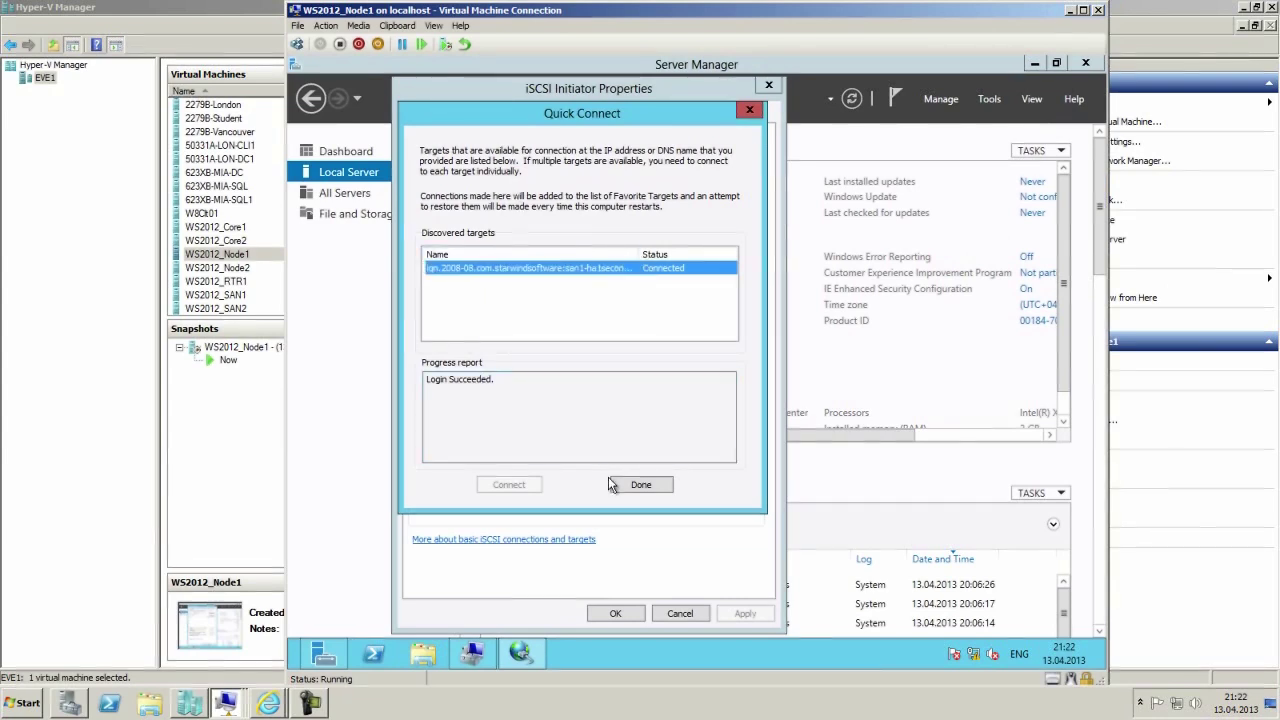
{"action": "left_click", "coordinate": [643, 486]}
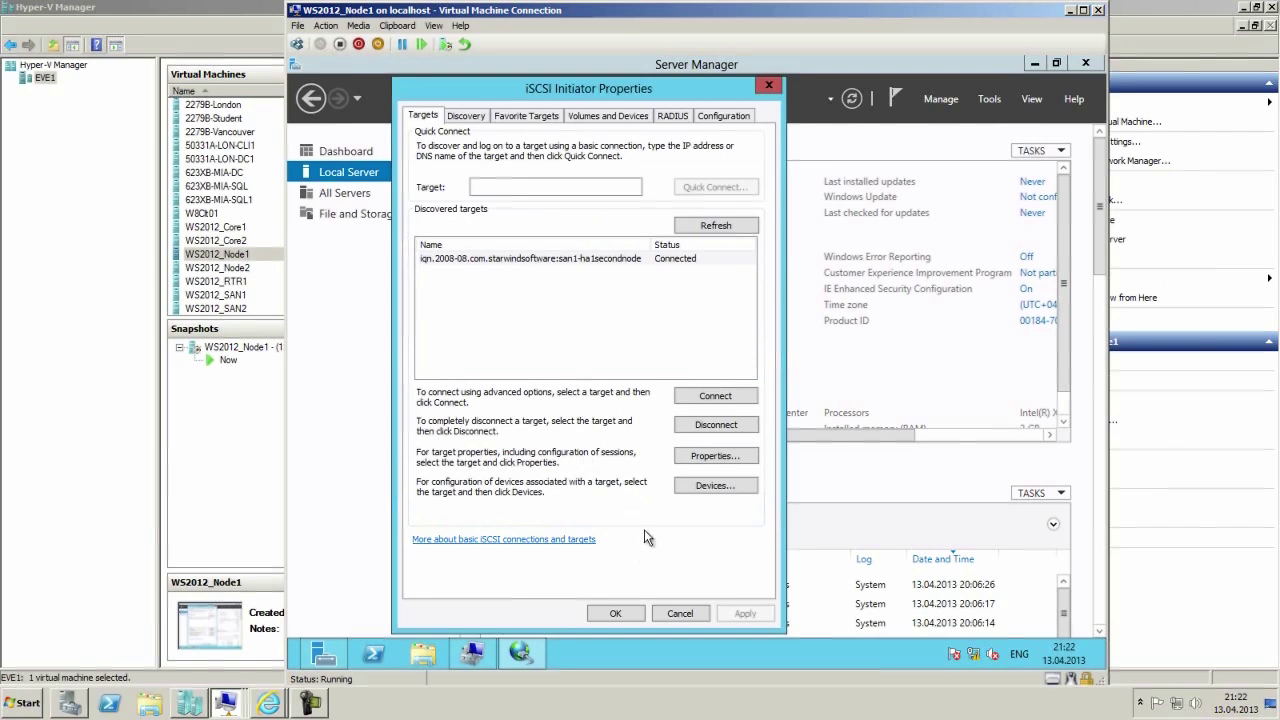
{"action": "left_click", "coordinate": [630, 614]}
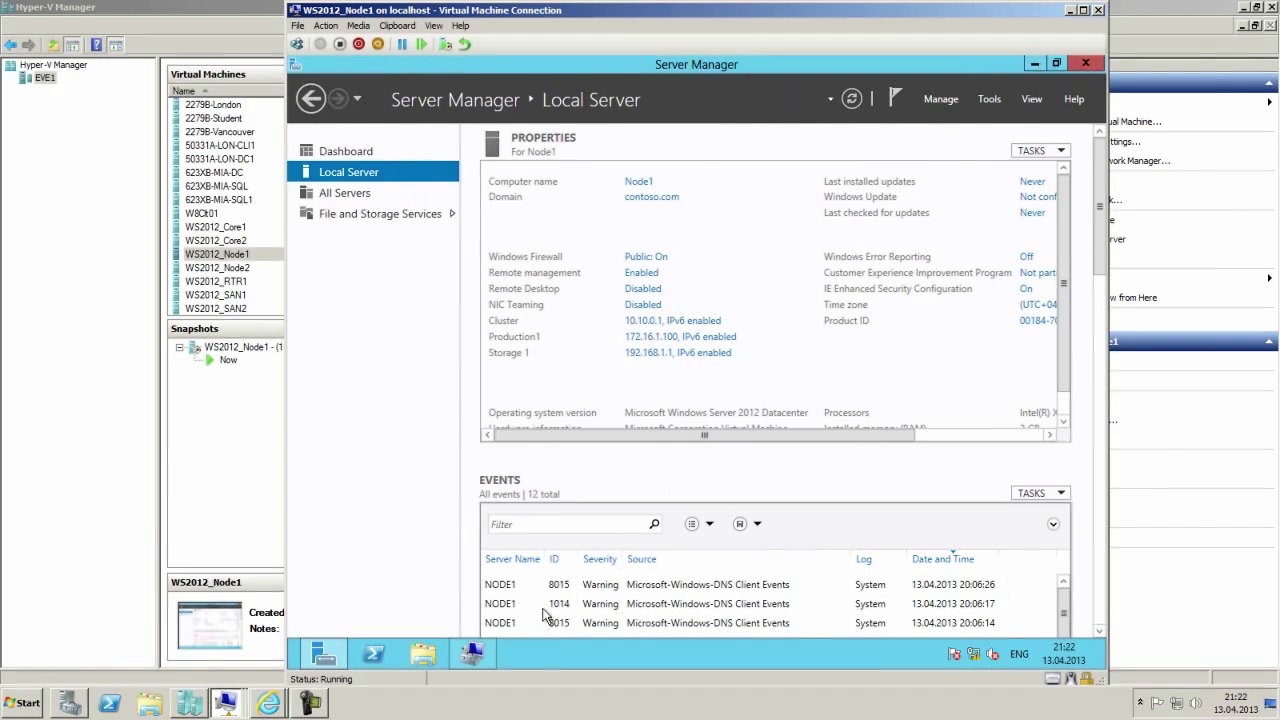
Bring Node1's 5 GB iSCSI Disk 1 online in Disk Management.
{"action": "left_click", "coordinate": [478, 655]}
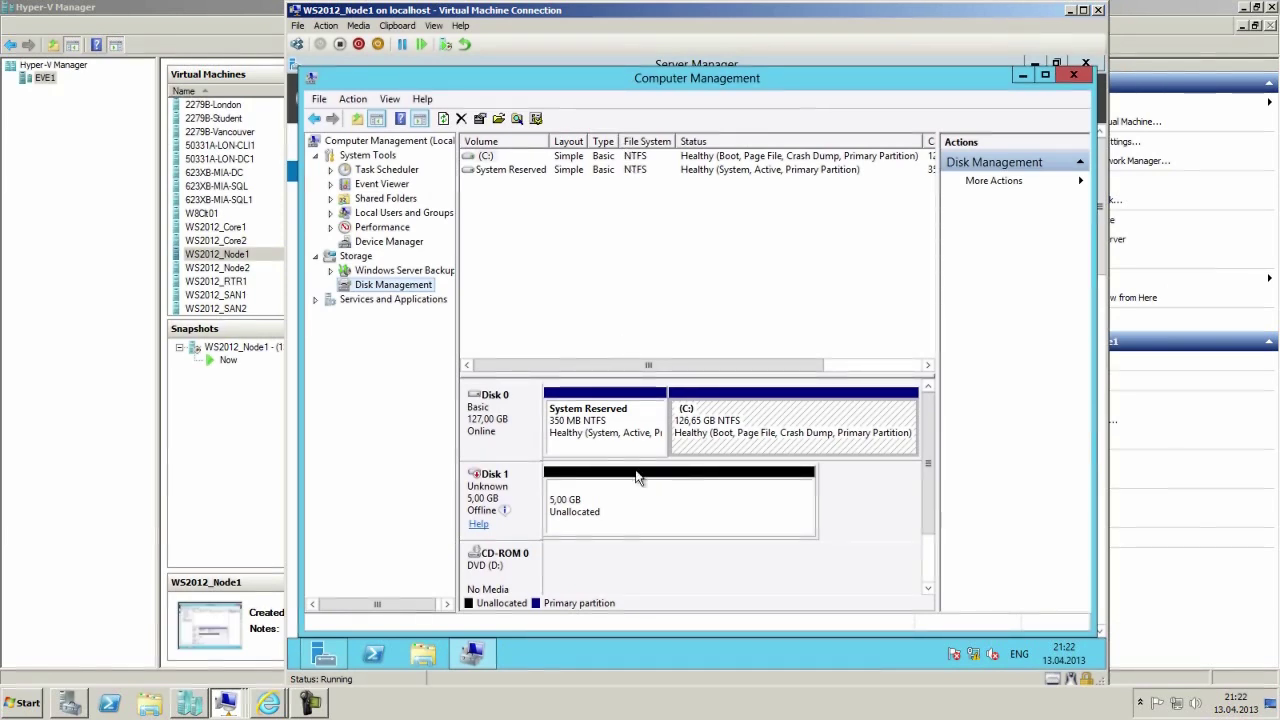
{"action": "right_click", "coordinate": [506, 494]}
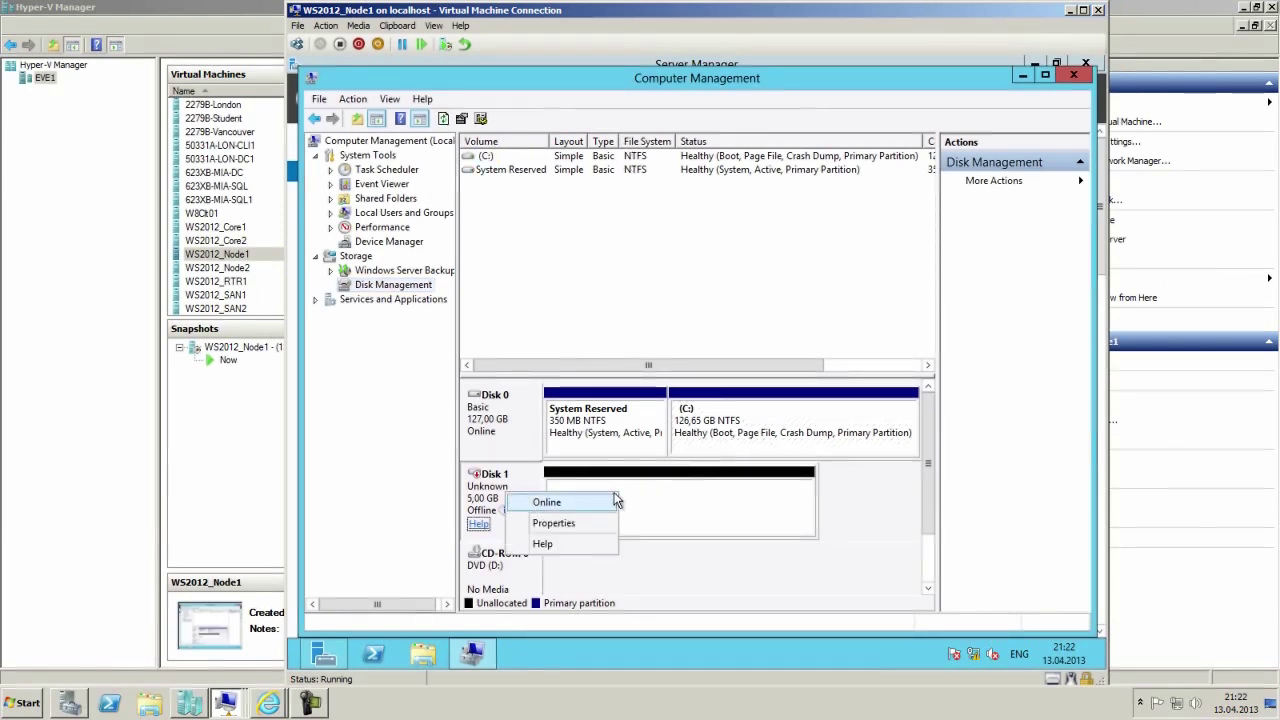
{"action": "left_click", "coordinate": [532, 502]}
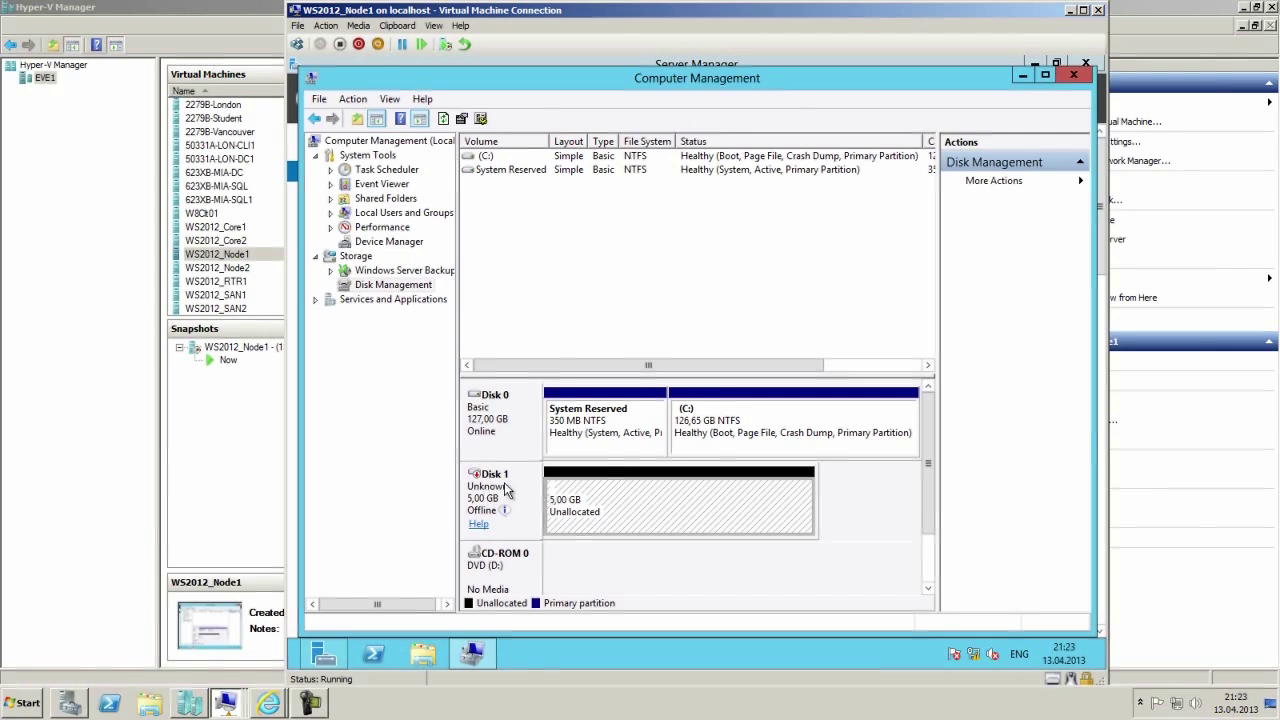
{"action": "right_click", "coordinate": [509, 489]}
{"action": "left_click", "coordinate": [541, 494]}
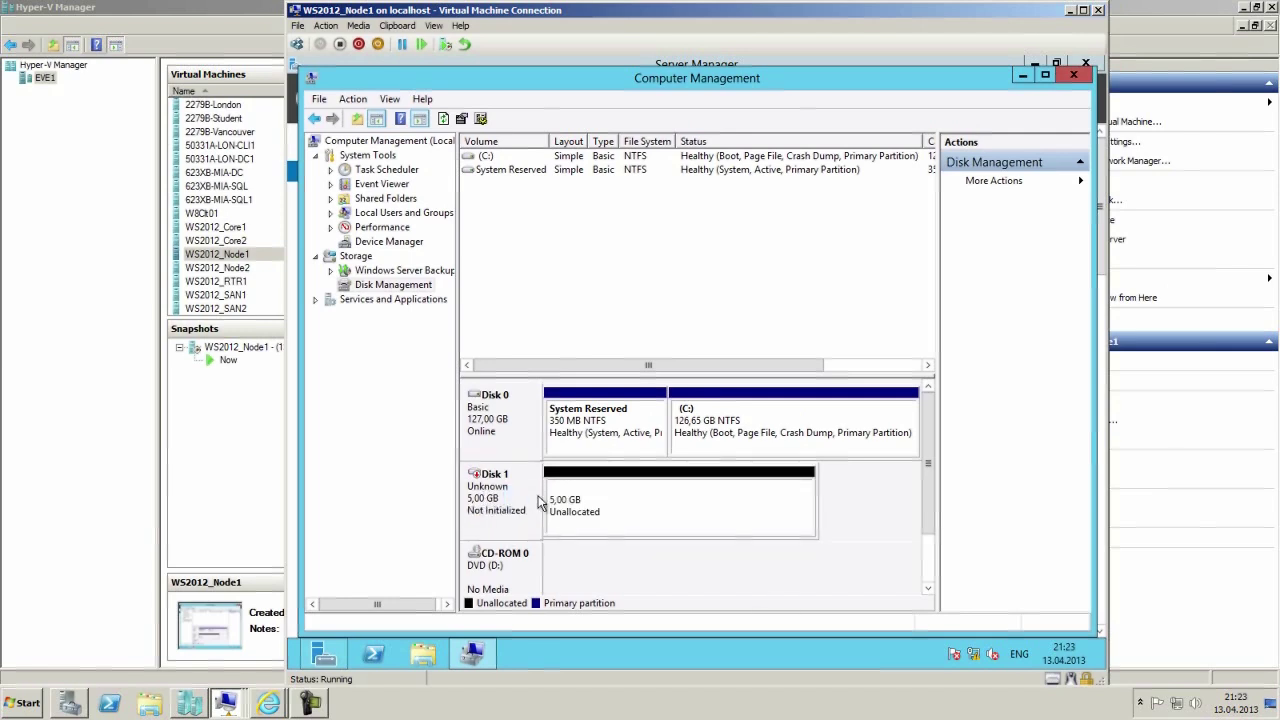
Initialize Disk 1 with the MBR partition style.
{"action": "right_click", "coordinate": [519, 493]}
{"action": "left_click", "coordinate": [568, 498]}
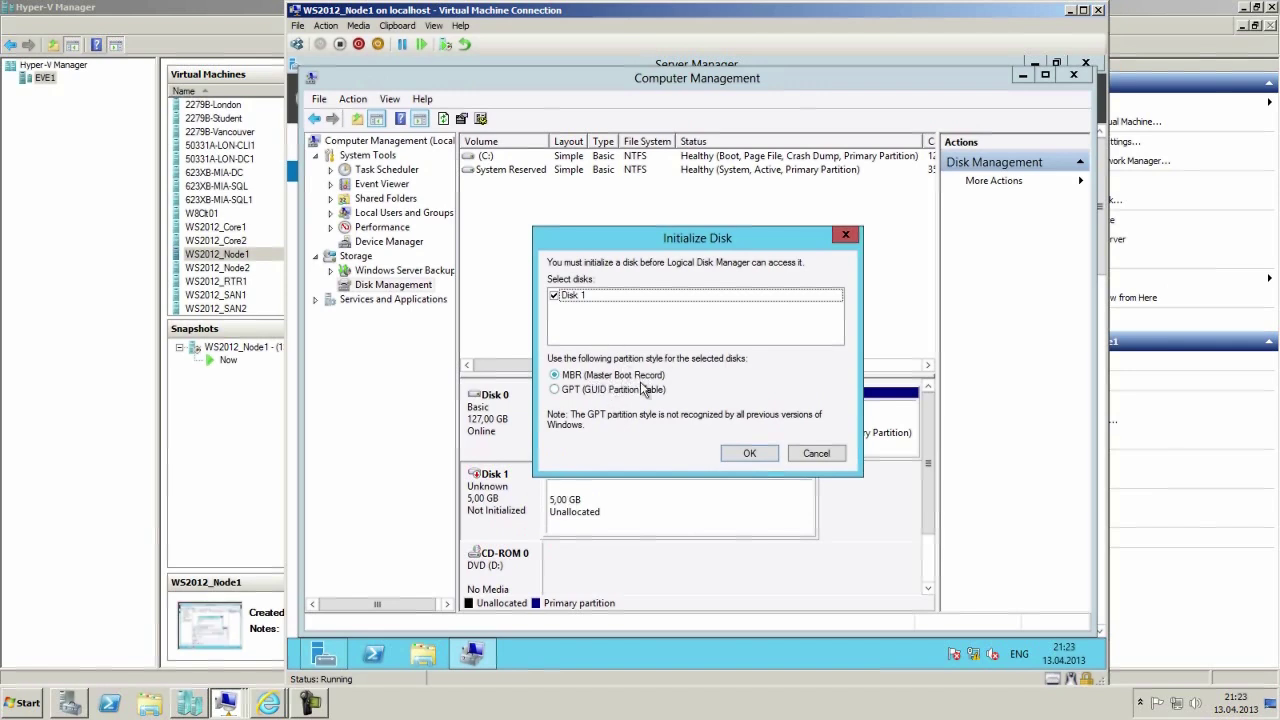
{"action": "left_click", "coordinate": [767, 456]}
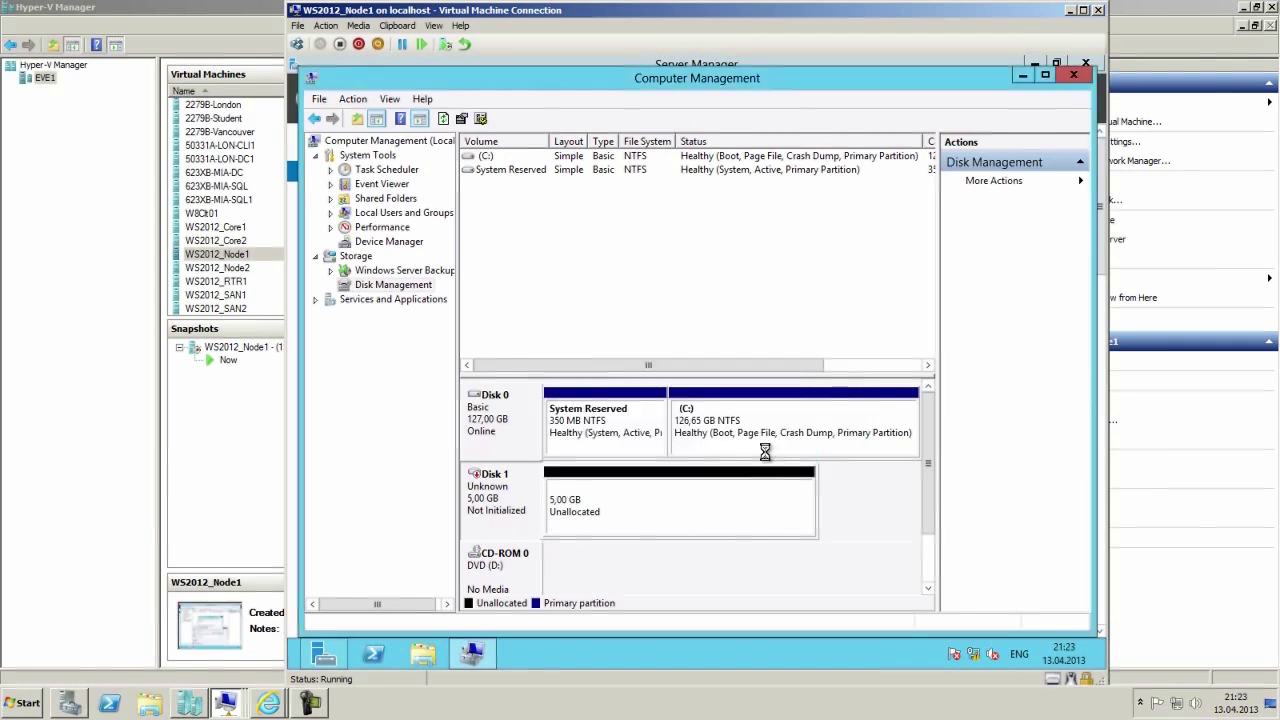
{"action": "right_click", "coordinate": [622, 498]}
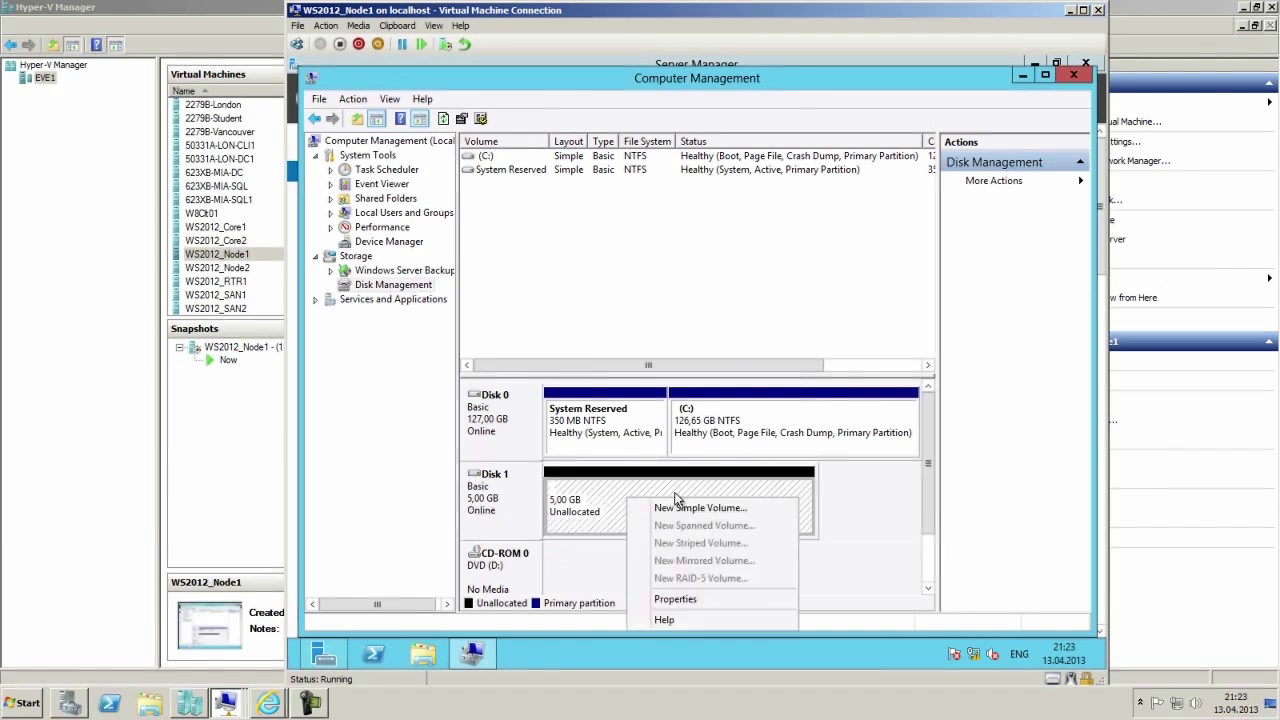
{"action": "left_click", "coordinate": [670, 505]}
Create a simple volume using the full 5117 MB and assign it drive letter S.
{"action": "left_click", "coordinate": [771, 444]}
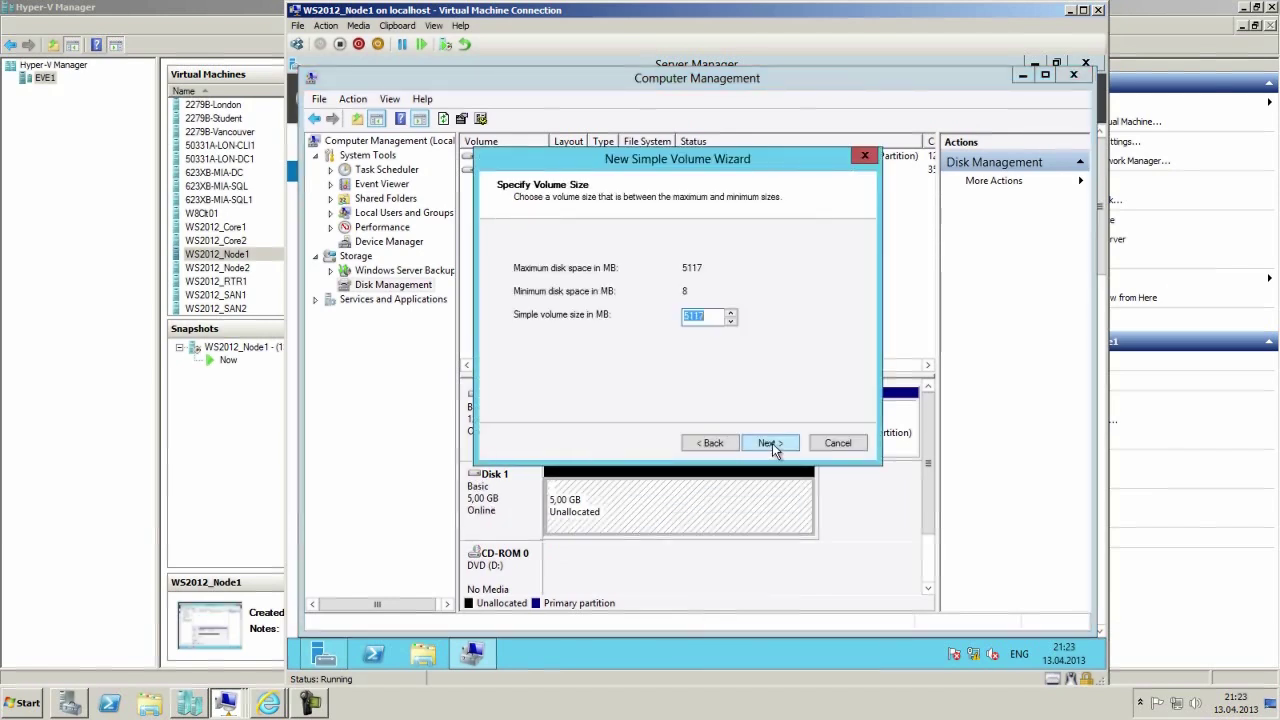
{"action": "left_click", "coordinate": [772, 443]}
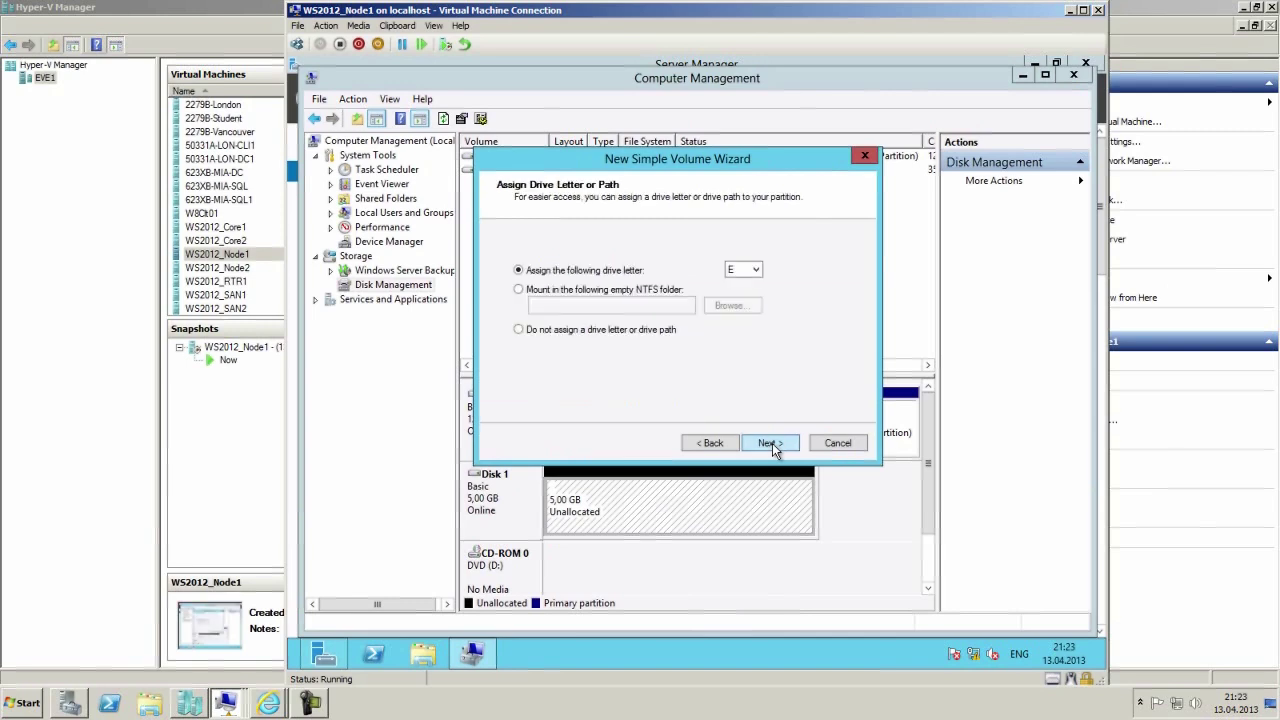
{"action": "left_click", "coordinate": [772, 443]}
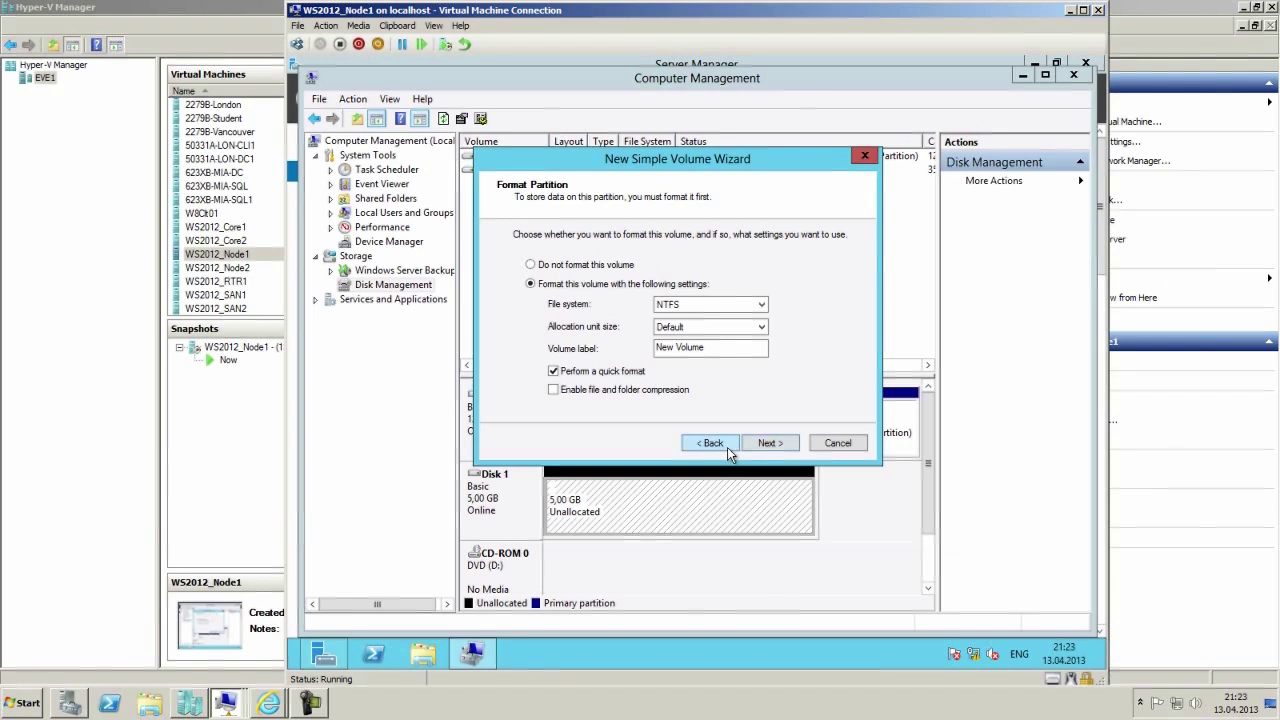
{"action": "left_click", "coordinate": [727, 447]}
{"action": "left_click", "coordinate": [757, 270]}
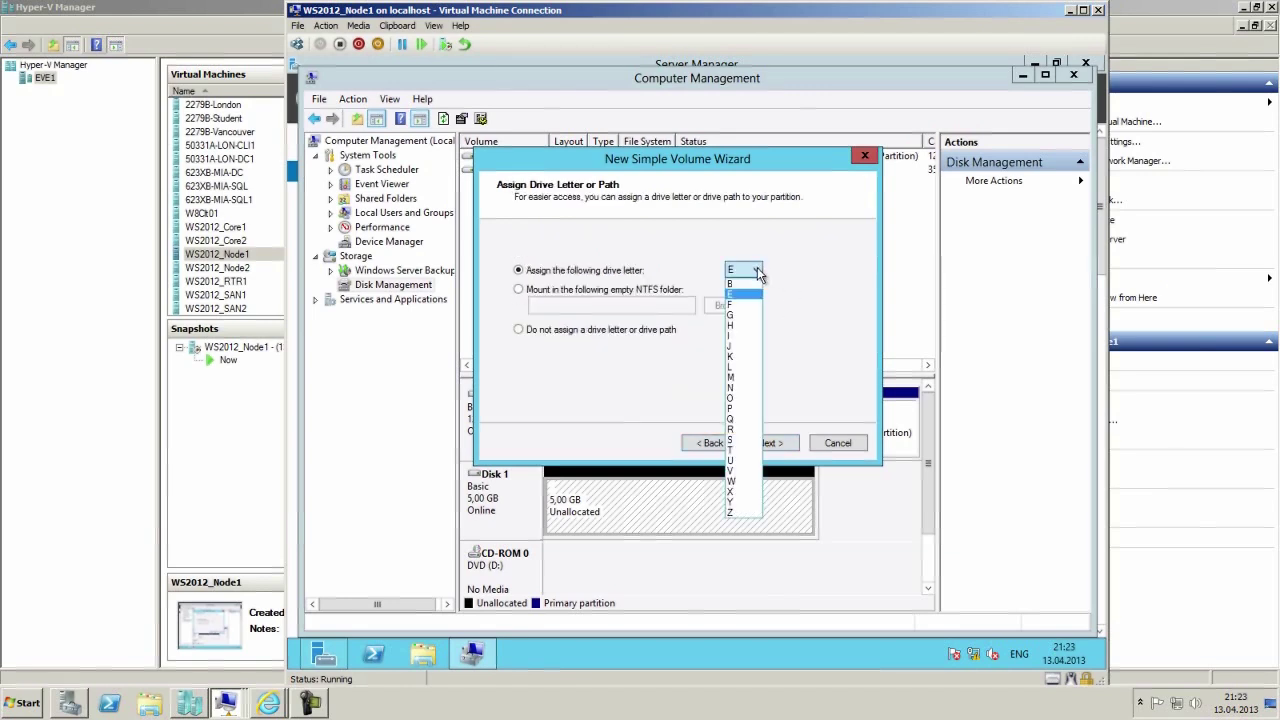
{"action": "left_click", "coordinate": [743, 432]}
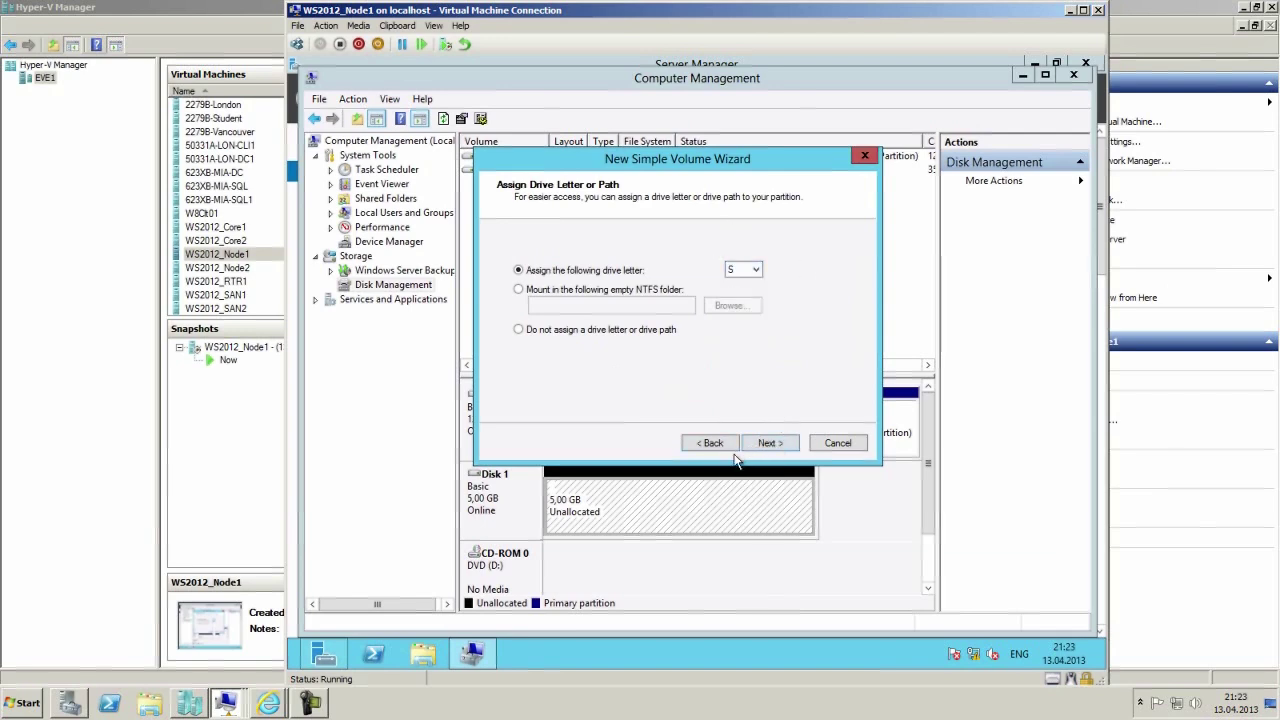
{"action": "left_click", "coordinate": [766, 443]}
Label the volume Volume1, quick-format it as NTFS, and open Volume1 (S:) to confirm it's empty.
{"action": "left_click_drag", "start_coordinate": [678, 348], "coordinate": [631, 352]}
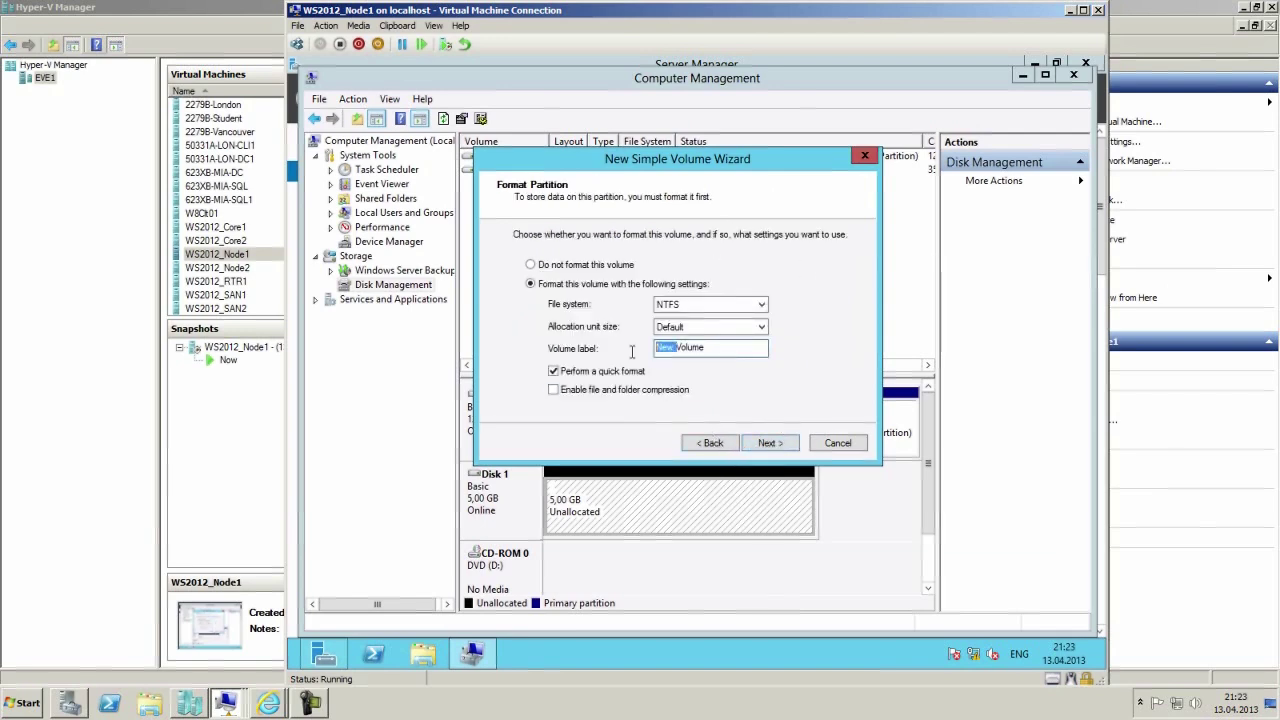
{"action": "key", "text": "BackSpace"}
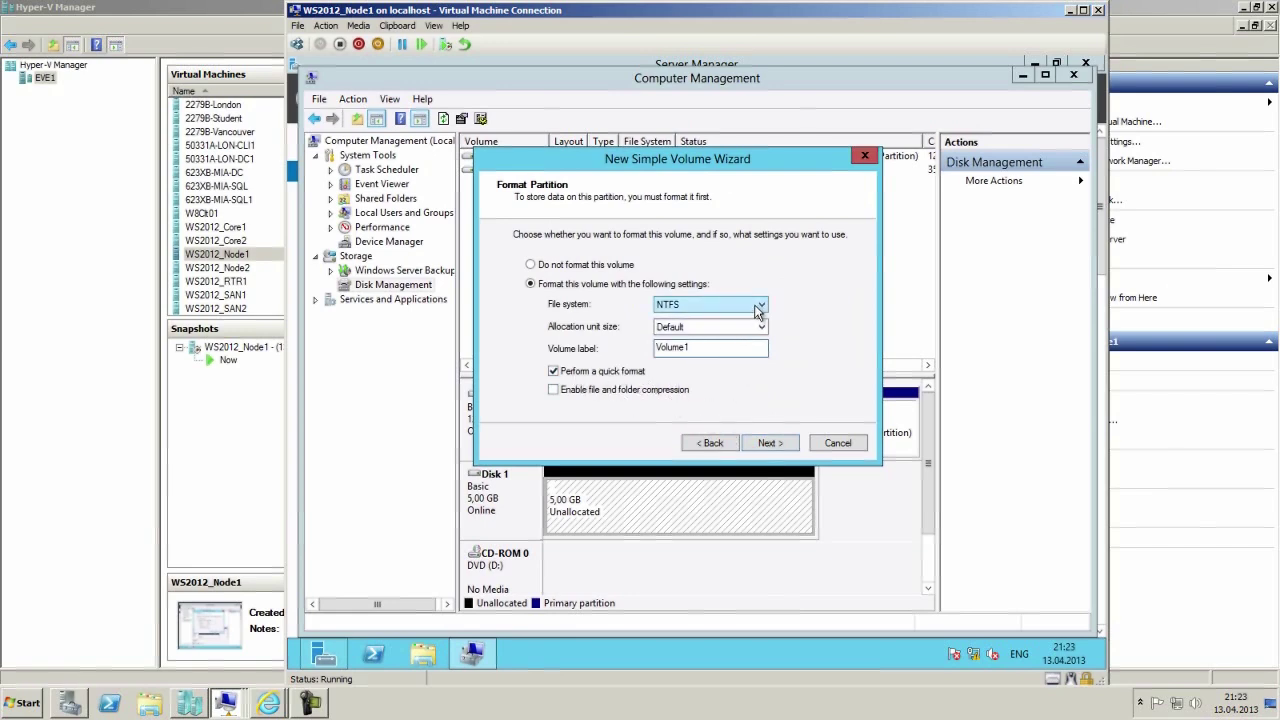
{"action": "left_click", "coordinate": [769, 443]}
{"action": "left_click", "coordinate": [770, 444]}
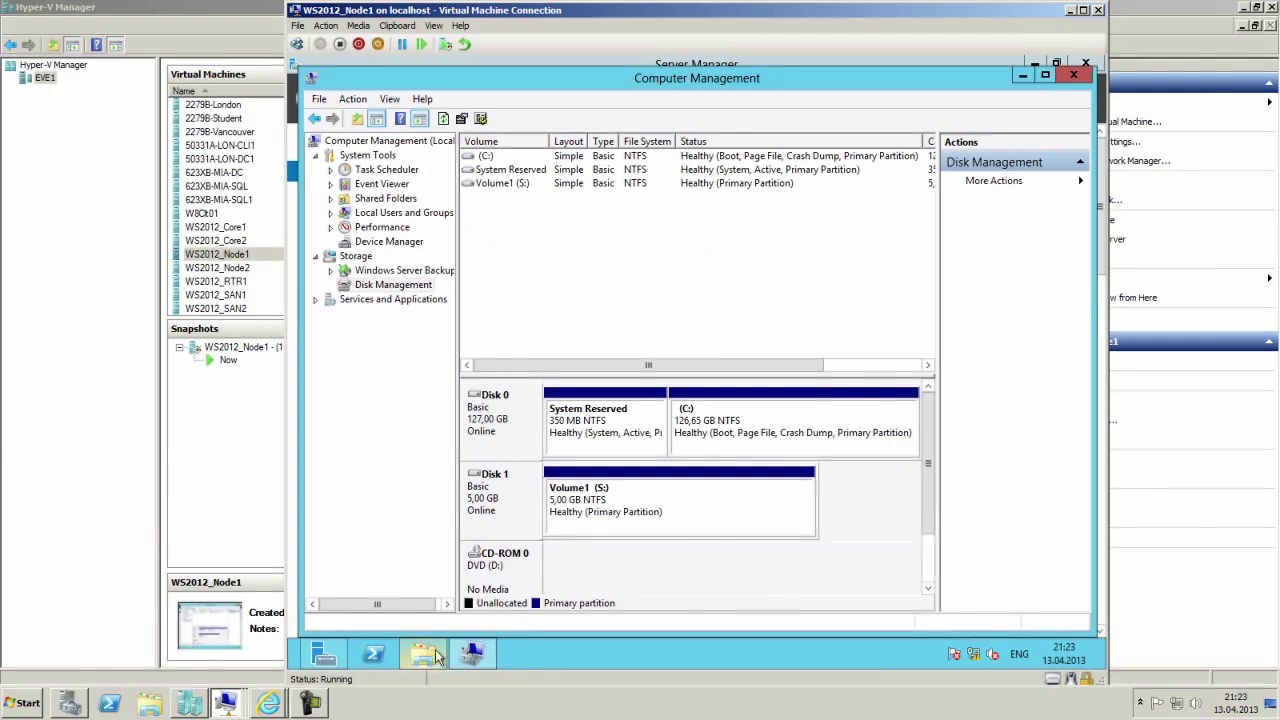
{"action": "left_click", "coordinate": [795, 370]}
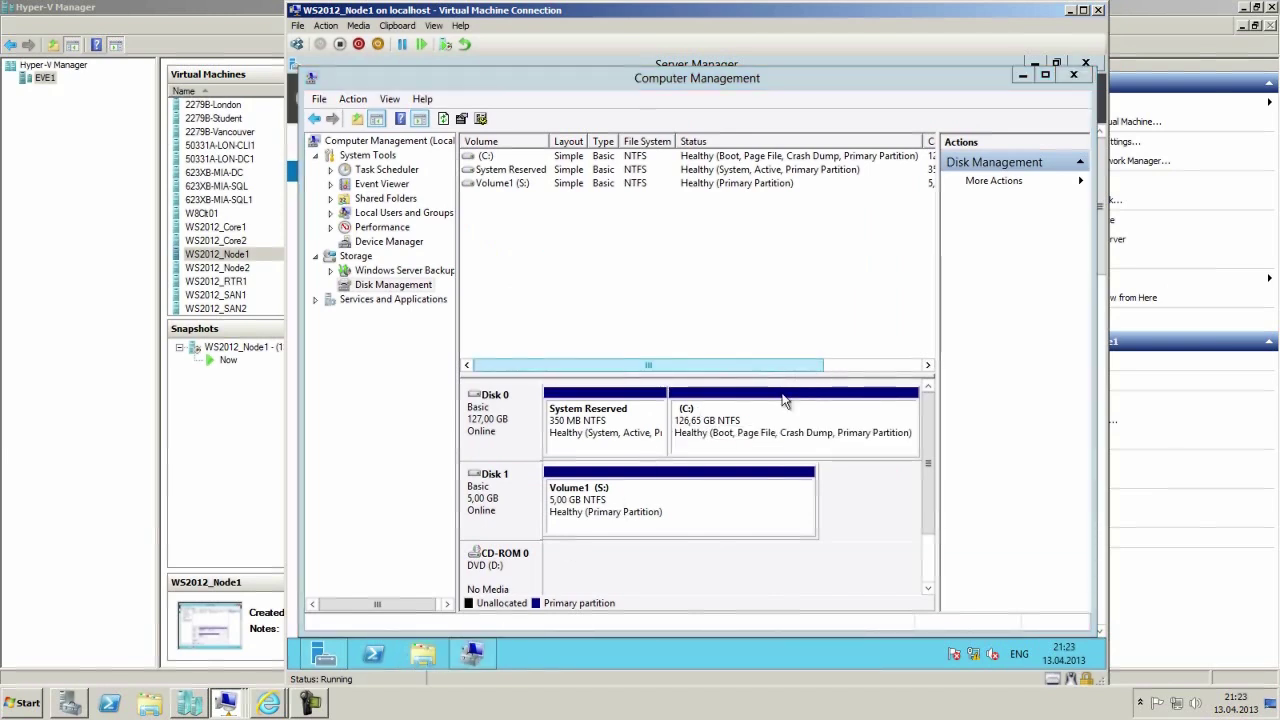
{"action": "right_click", "coordinate": [674, 503]}
{"action": "left_click", "coordinate": [714, 301]}
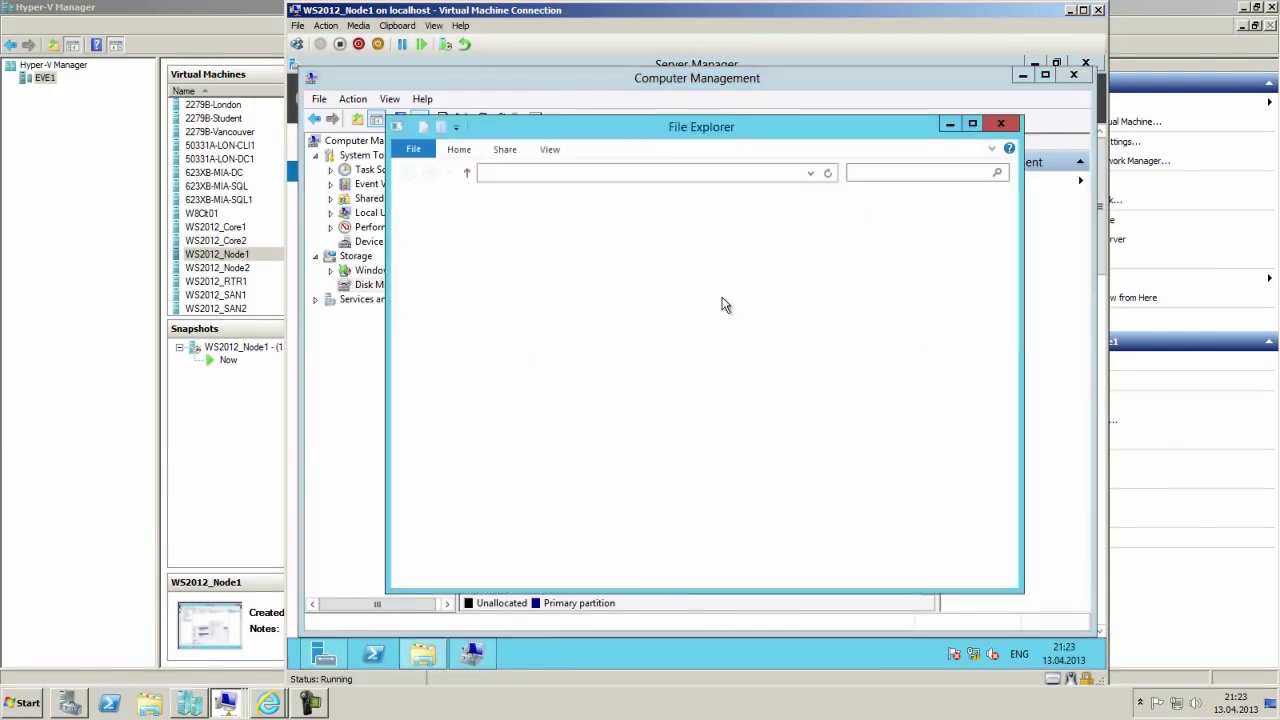
Close Explorer, Computer Management and Server Manager on Node1, then select WS2012_Node2 in Hyper-V Manager.
{"action": "left_click", "coordinate": [1002, 123]}
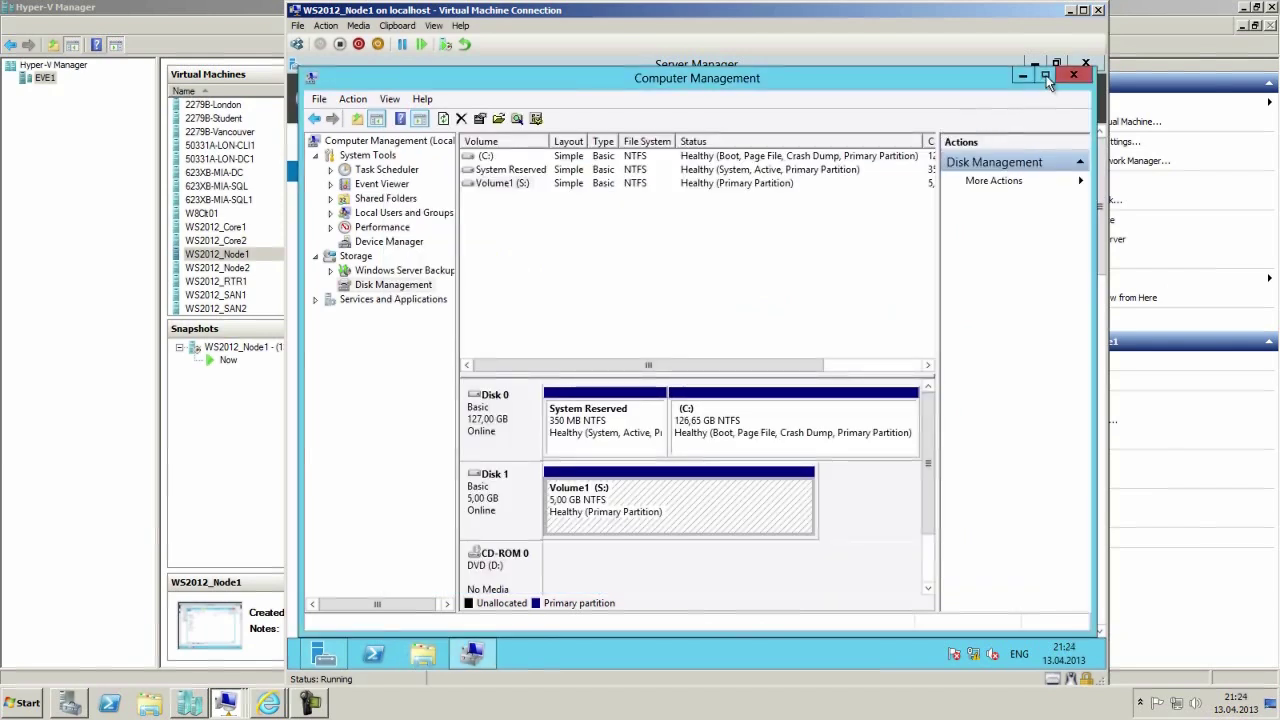
{"action": "left_click", "coordinate": [1074, 77]}
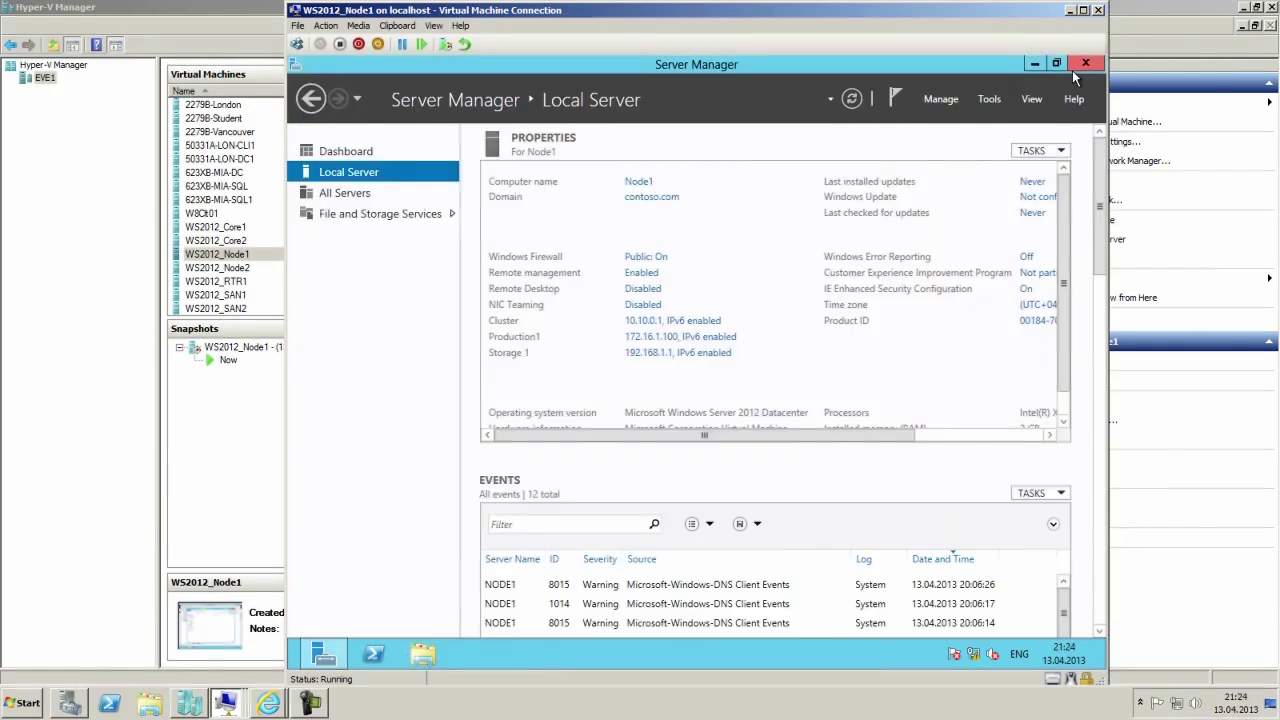
{"action": "left_click", "coordinate": [1080, 65]}
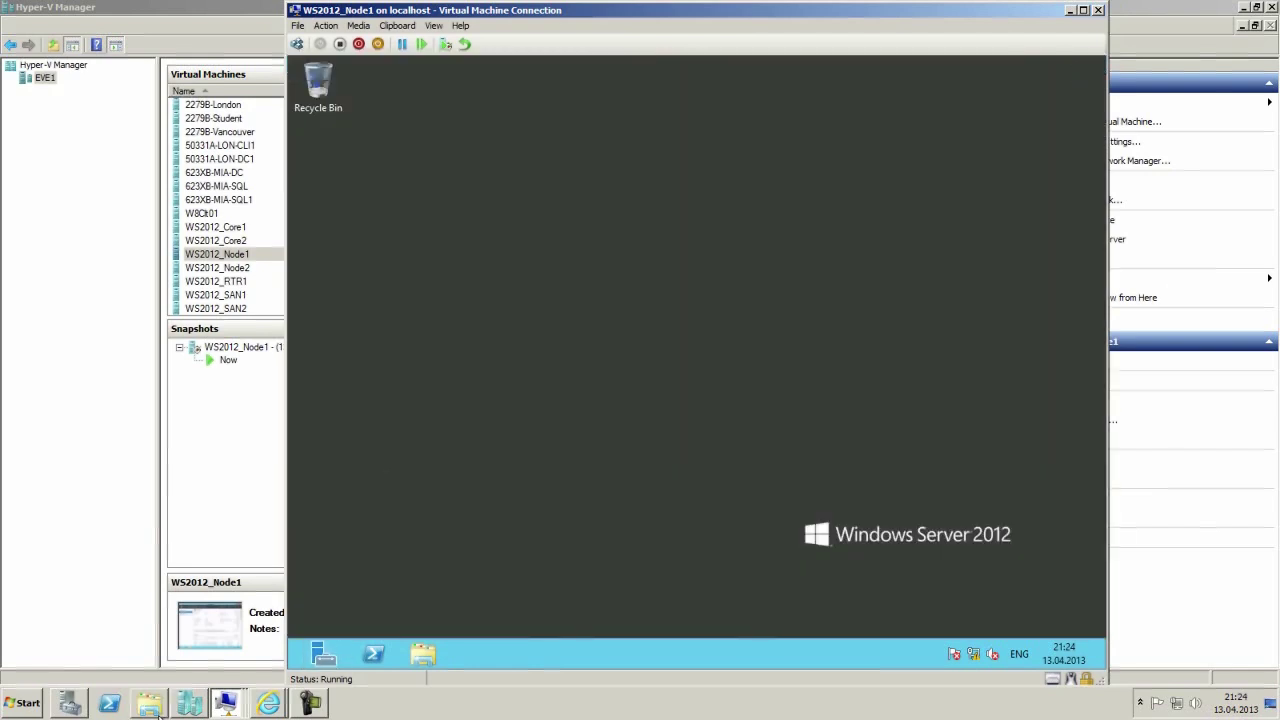
{"action": "left_click", "coordinate": [220, 700]}
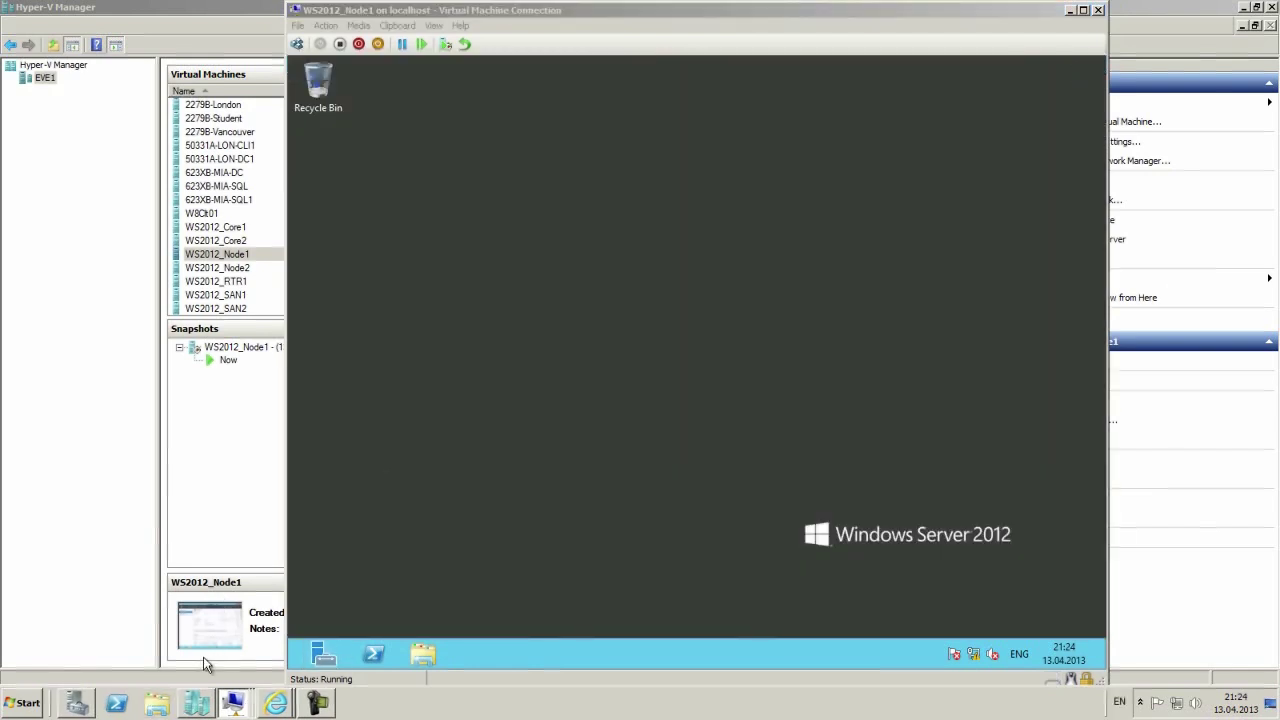
{"action": "left_click", "coordinate": [233, 703]}
{"action": "left_click", "coordinate": [240, 268]}
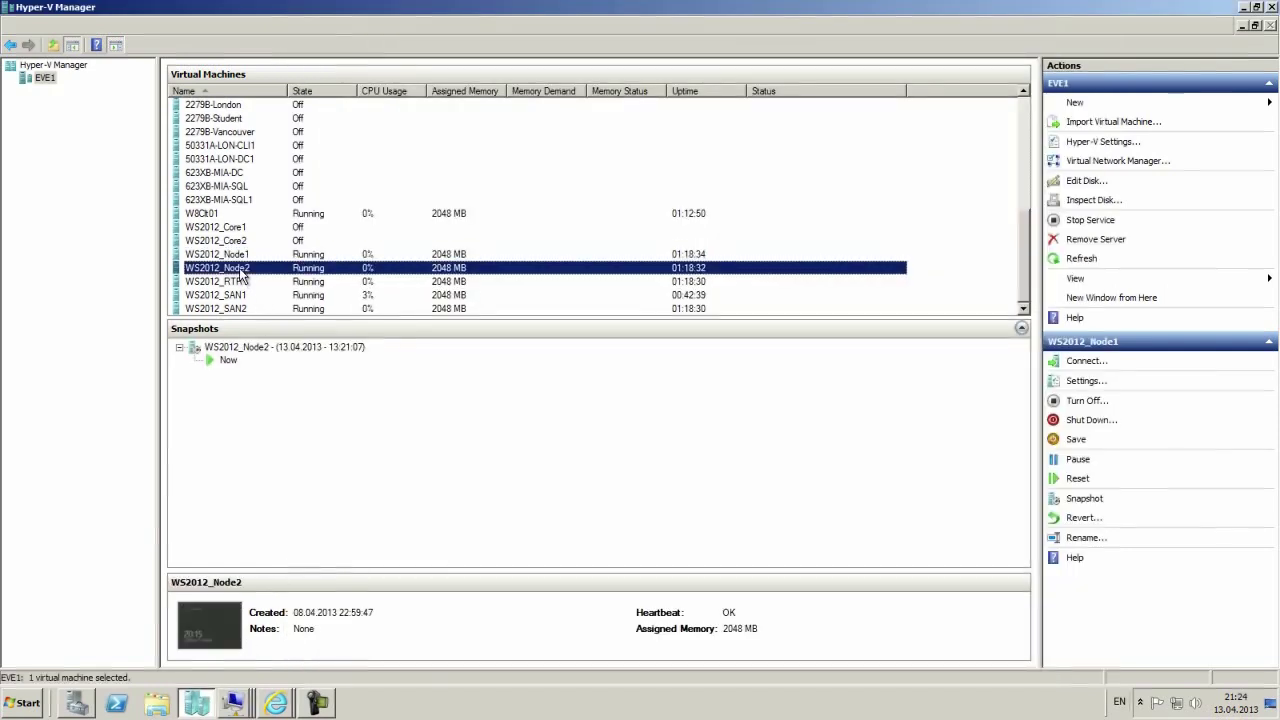
Connect to WS2012_Node2, sign in with the domain administrator password, and maximize Server Manager.
{"action": "double_click", "coordinate": [241, 272]}
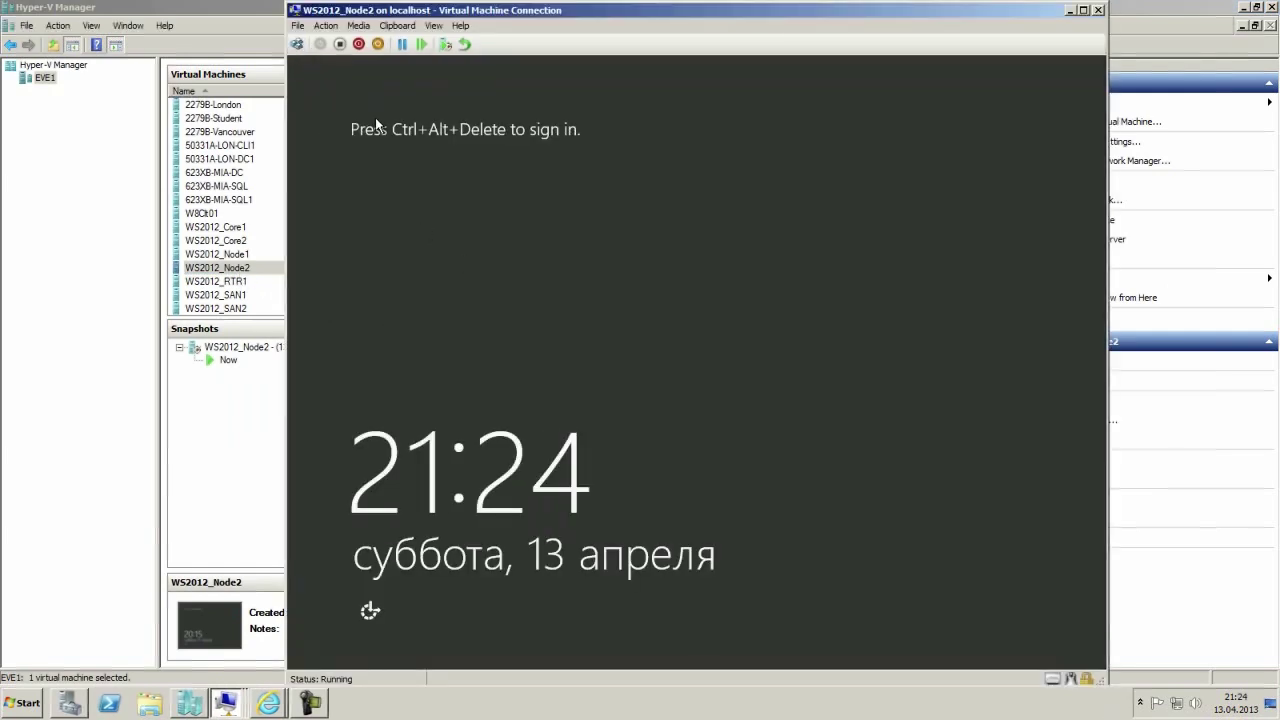
{"action": "left_click", "coordinate": [296, 46]}
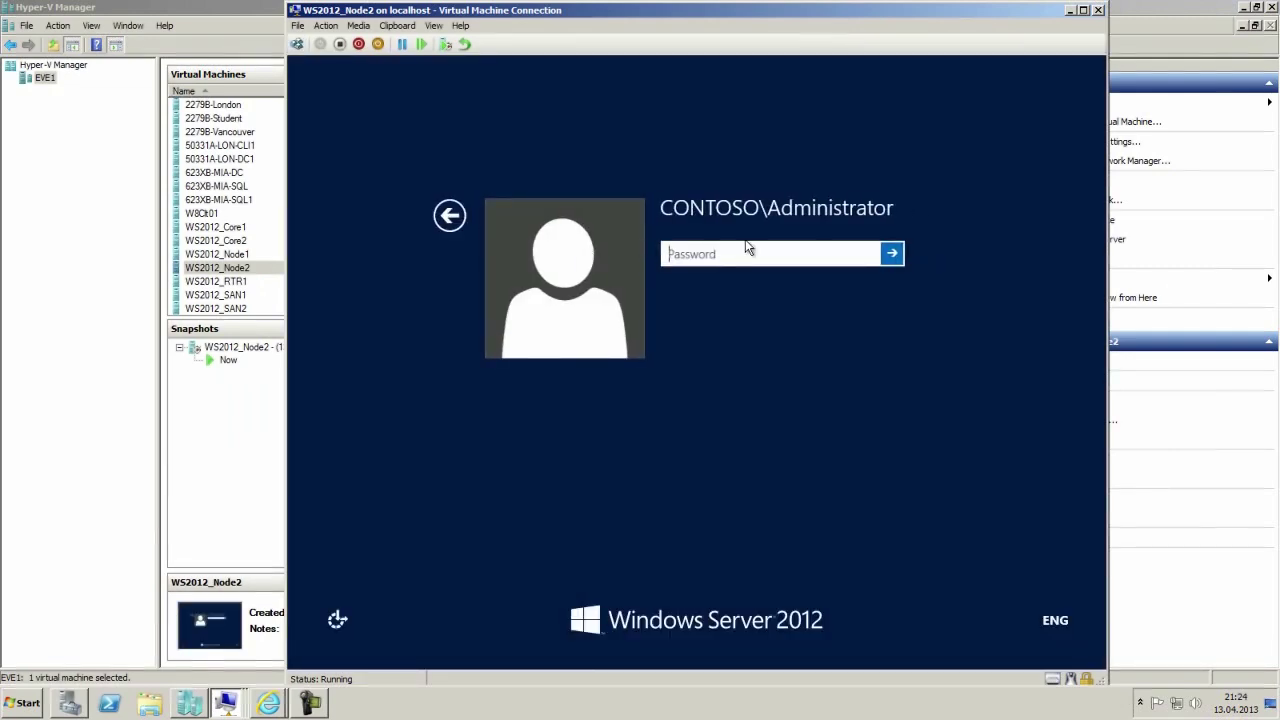
{"action": "type", "text": "P"}
{"action": "type", "text": "a$$w0rd"}
{"action": "key", "text": "Return"}
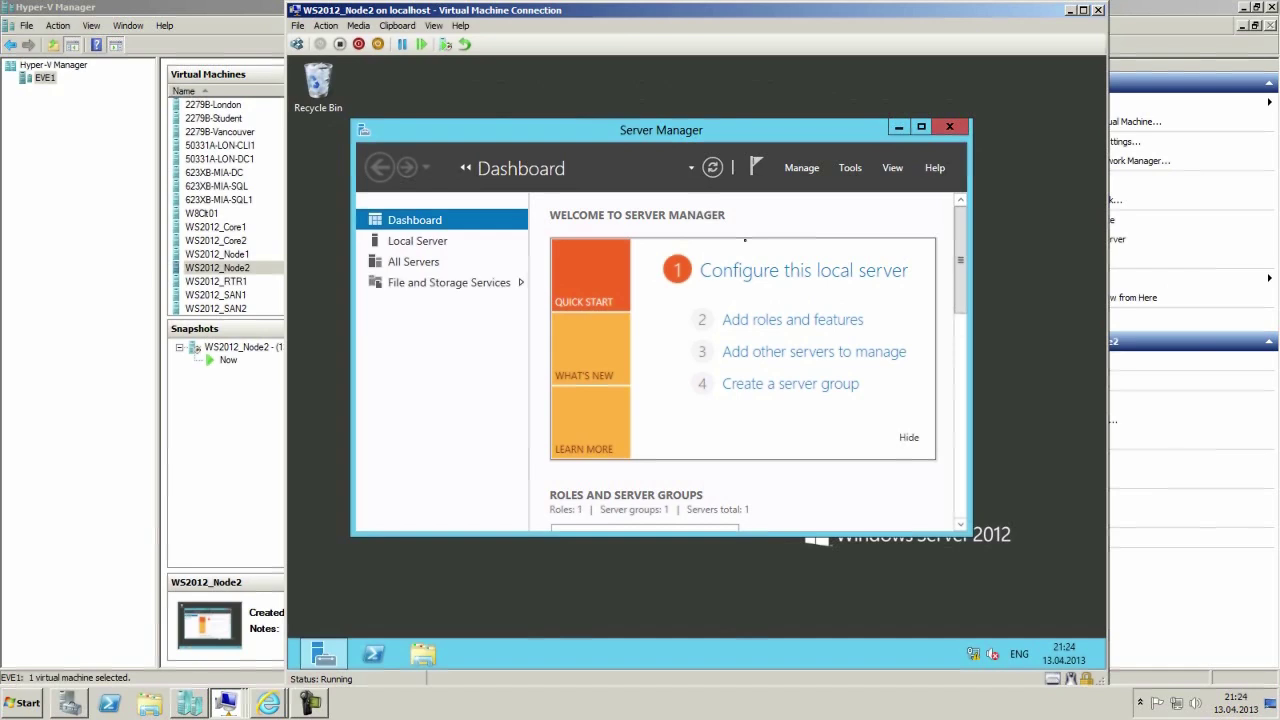
{"action": "left_click", "coordinate": [921, 127]}
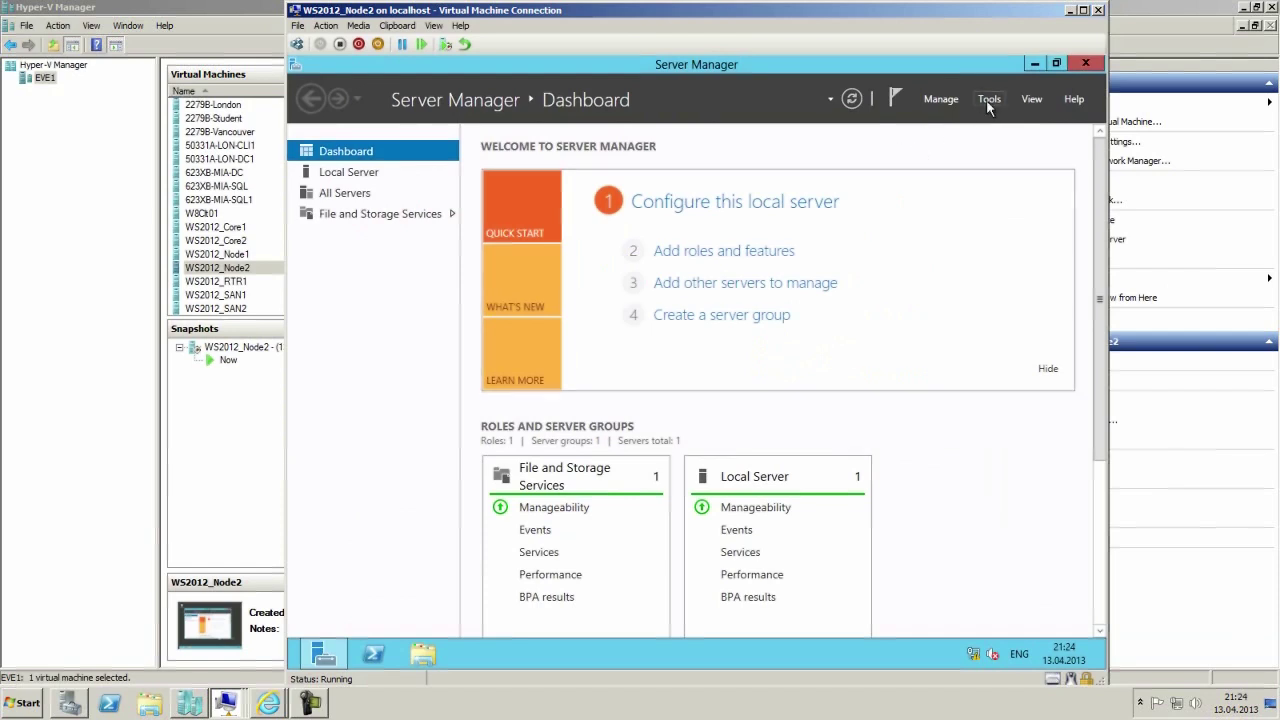
Launch iSCSI Initiator from Server Manager's Tools on Node2 and disconnect the first stale san2 target.
{"action": "mouse_move", "coordinate": [323, 655]}
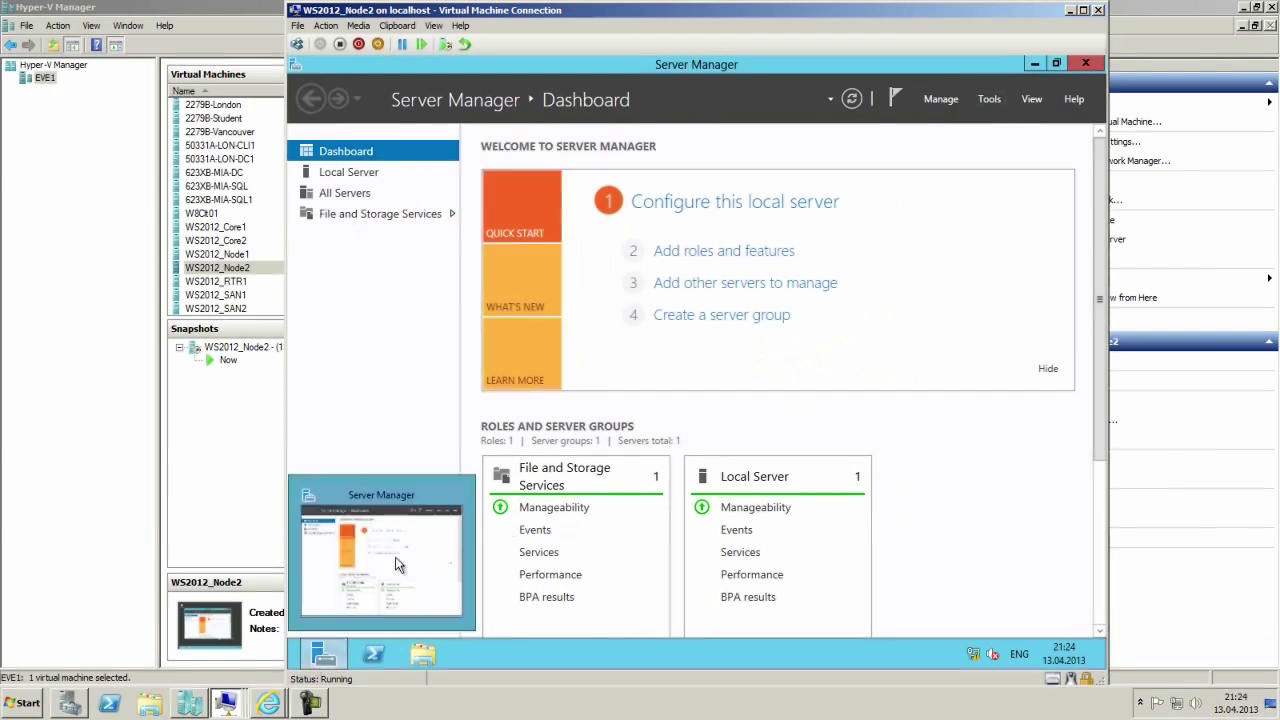
{"action": "left_click", "coordinate": [978, 98]}
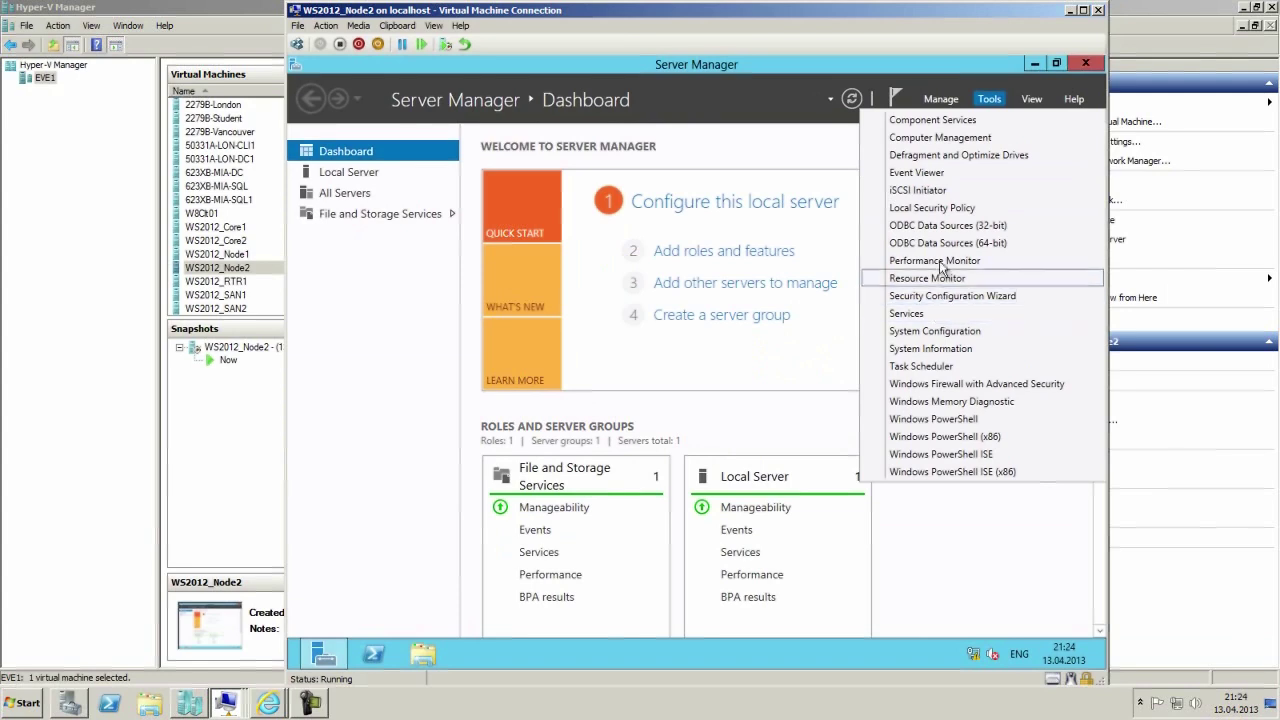
{"action": "left_click", "coordinate": [945, 190]}
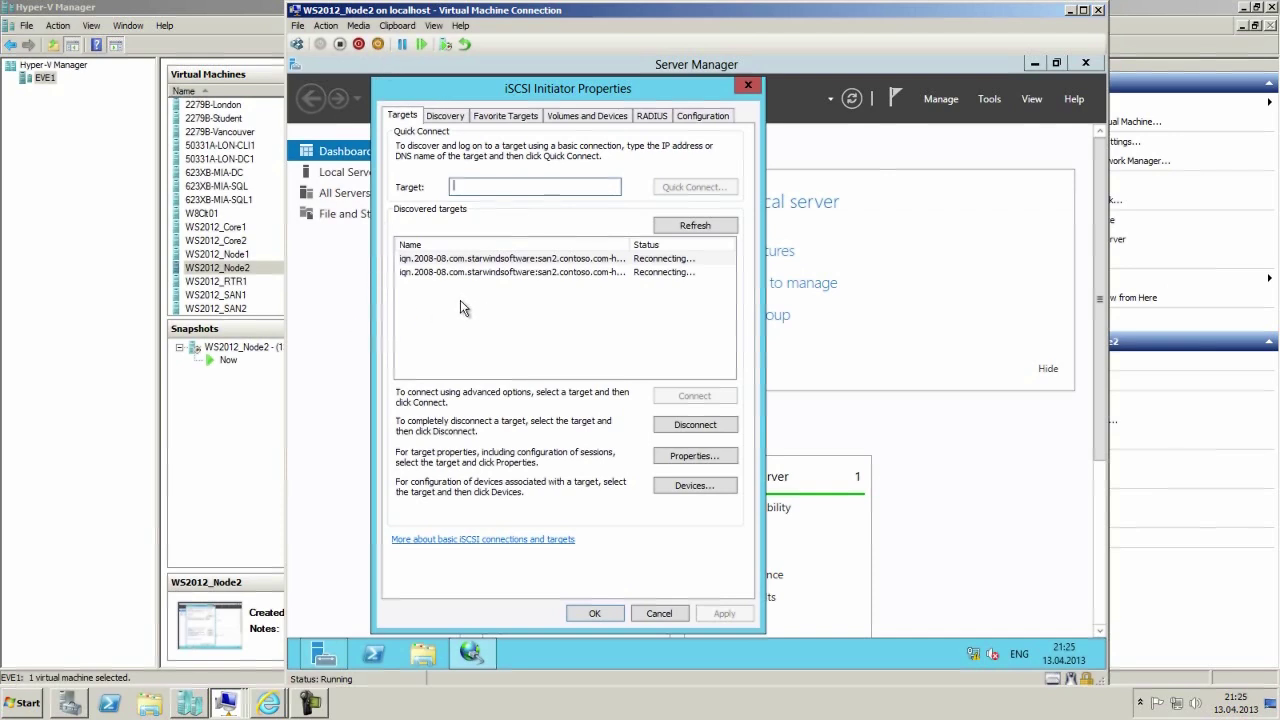
{"action": "left_click", "coordinate": [484, 266]}
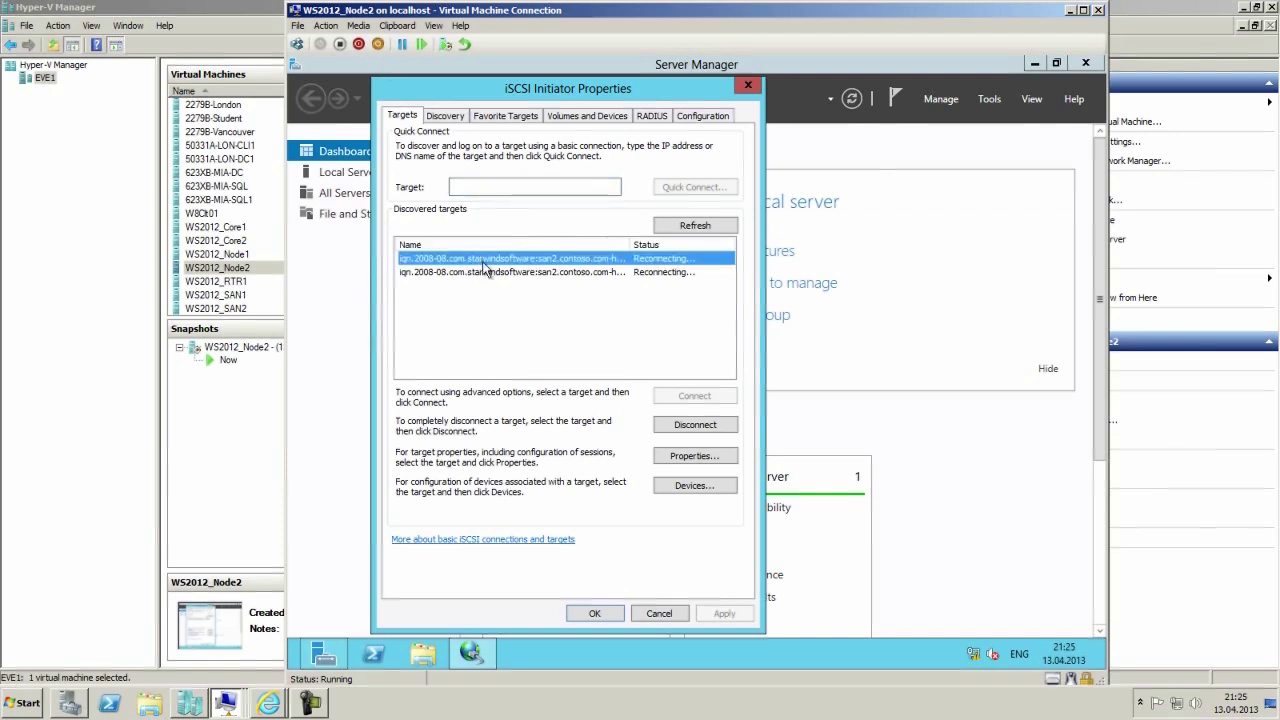
{"action": "left_click", "coordinate": [695, 425]}
{"action": "left_click", "coordinate": [692, 413]}
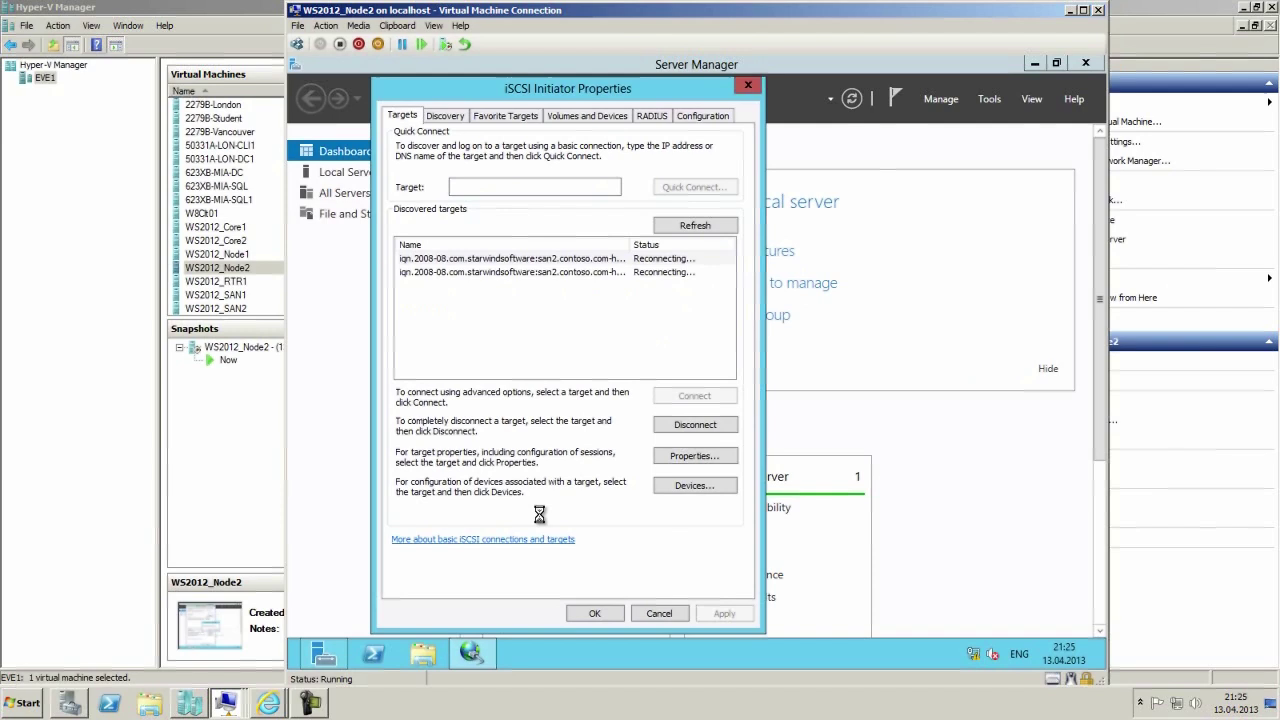
Quick Connect Node2 to SAN2.contoso.com so the ha1 target shows Connected, then close iSCSI Initiator.
{"action": "left_click", "coordinate": [313, 704]}
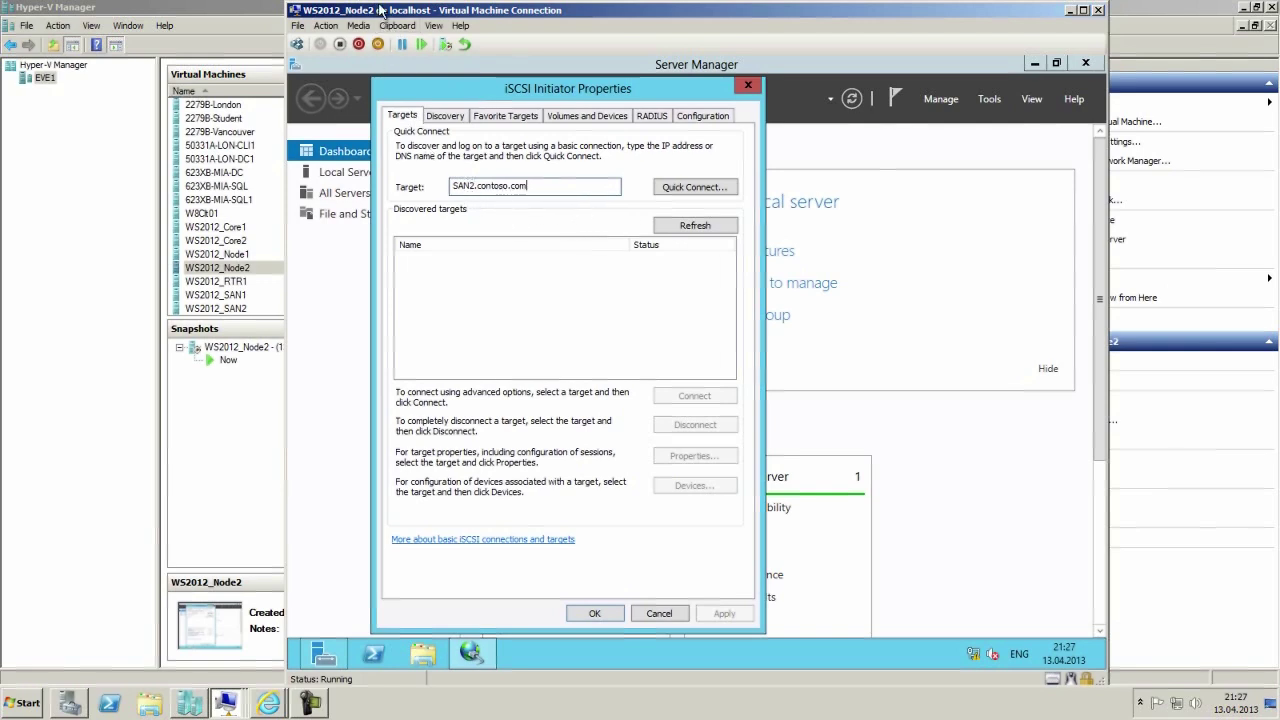
{"action": "left_click", "coordinate": [692, 189]}
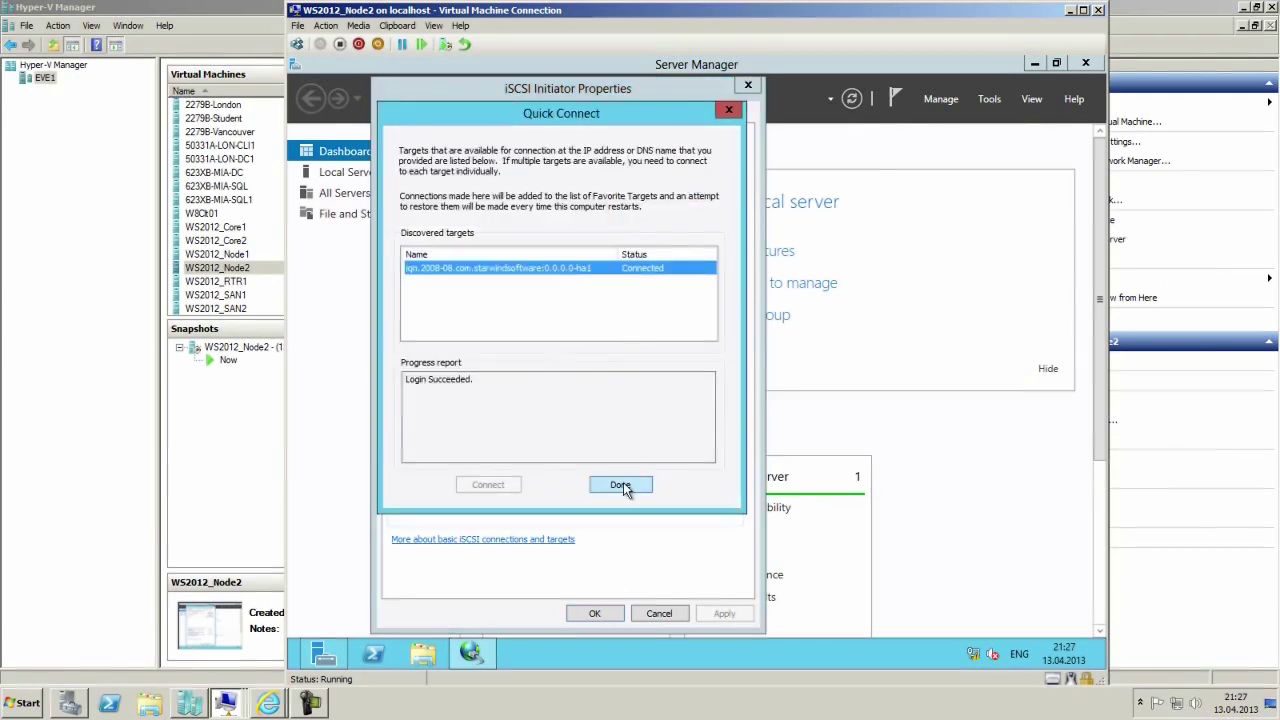
{"action": "left_click", "coordinate": [628, 485]}
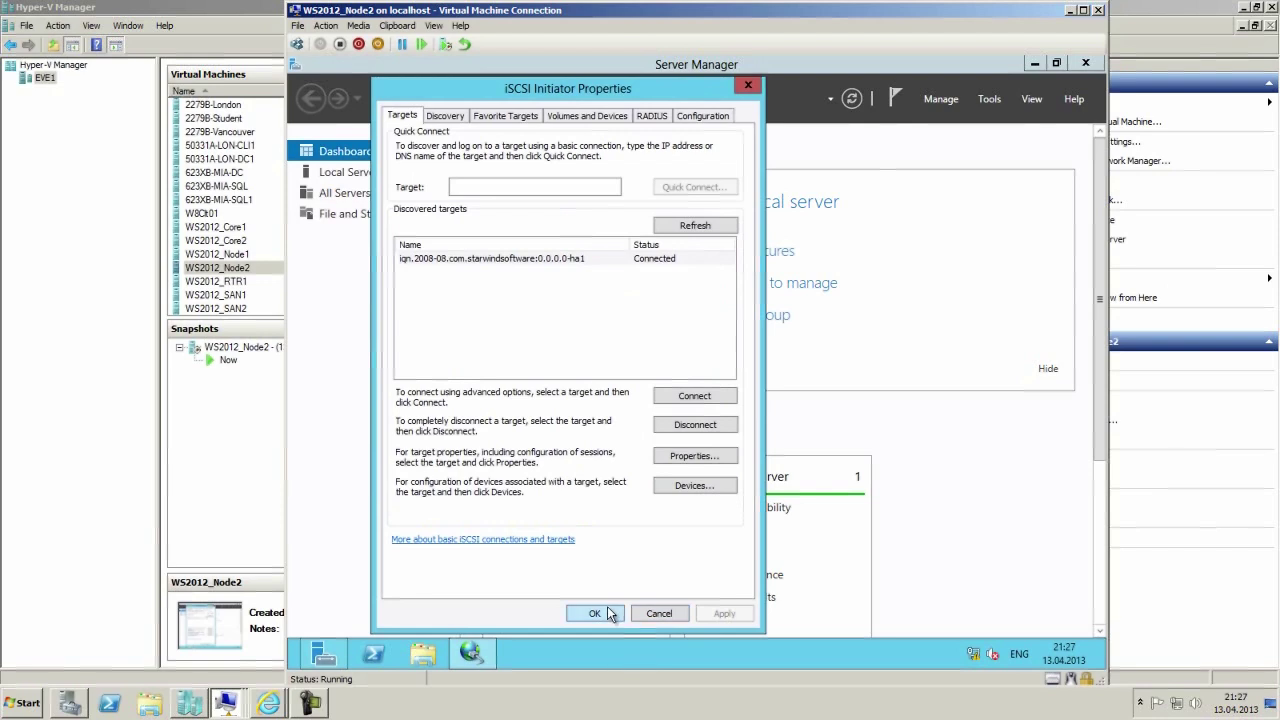
{"action": "left_click", "coordinate": [609, 613]}
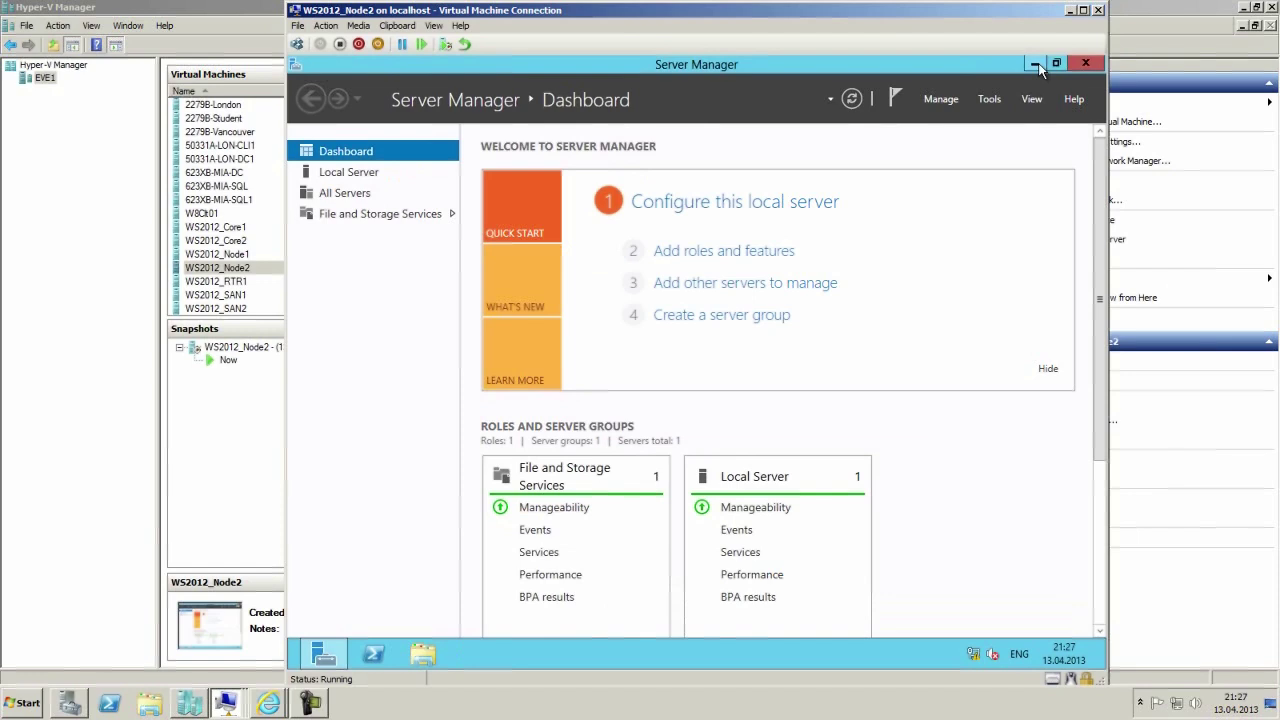
Minimize Node2's Server Manager, switch to the WS2012_Node1 console, and launch Server Manager.
{"action": "left_click", "coordinate": [1036, 64]}
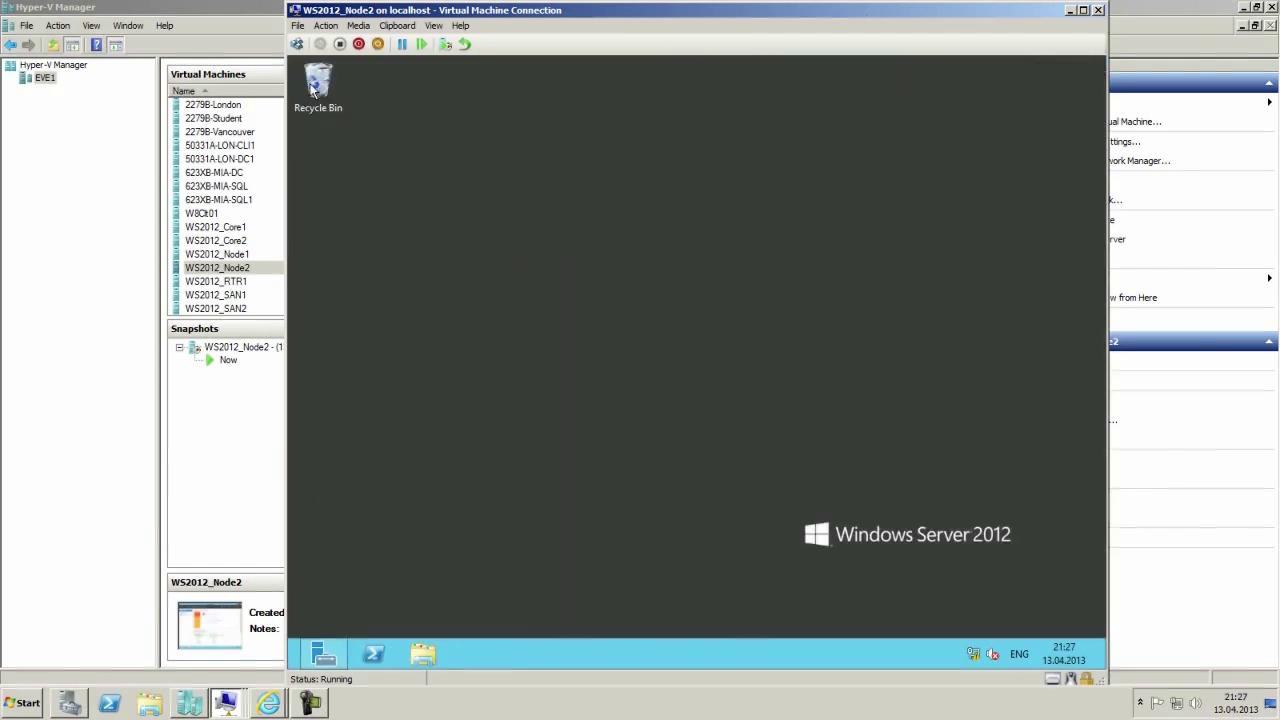
{"action": "left_click", "coordinate": [226, 703]}
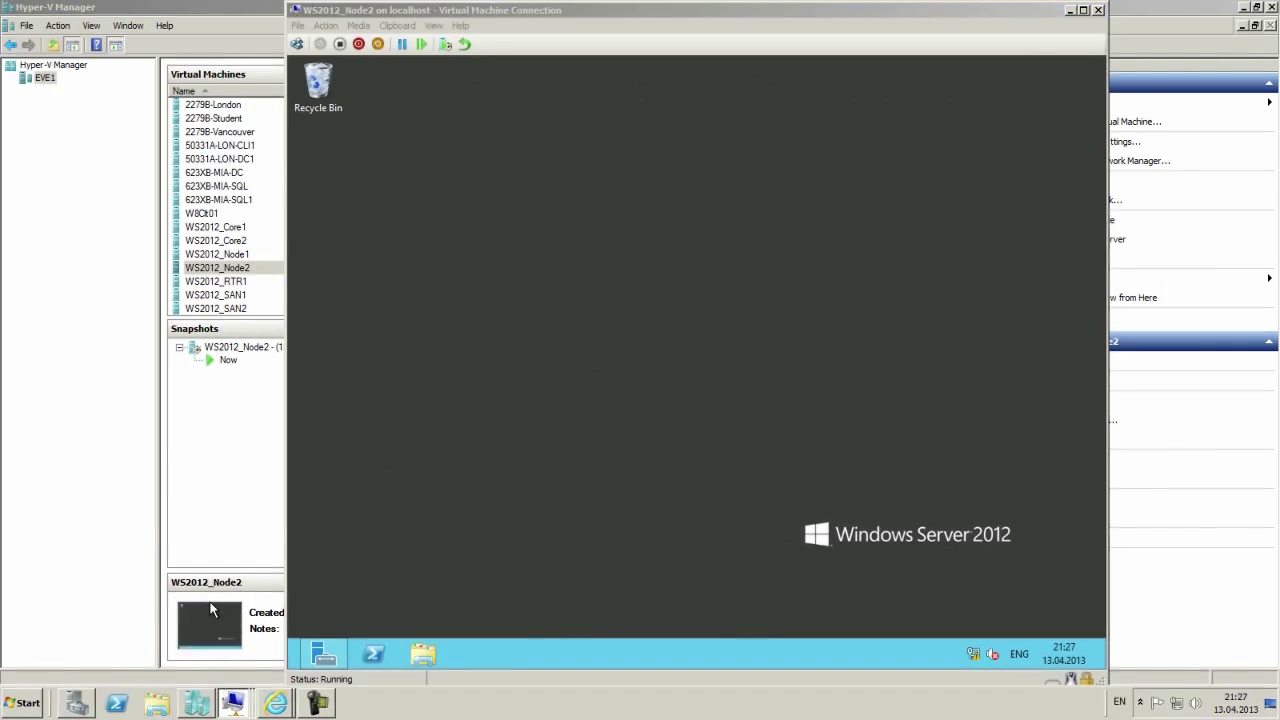
{"action": "double_click", "coordinate": [197, 645]}
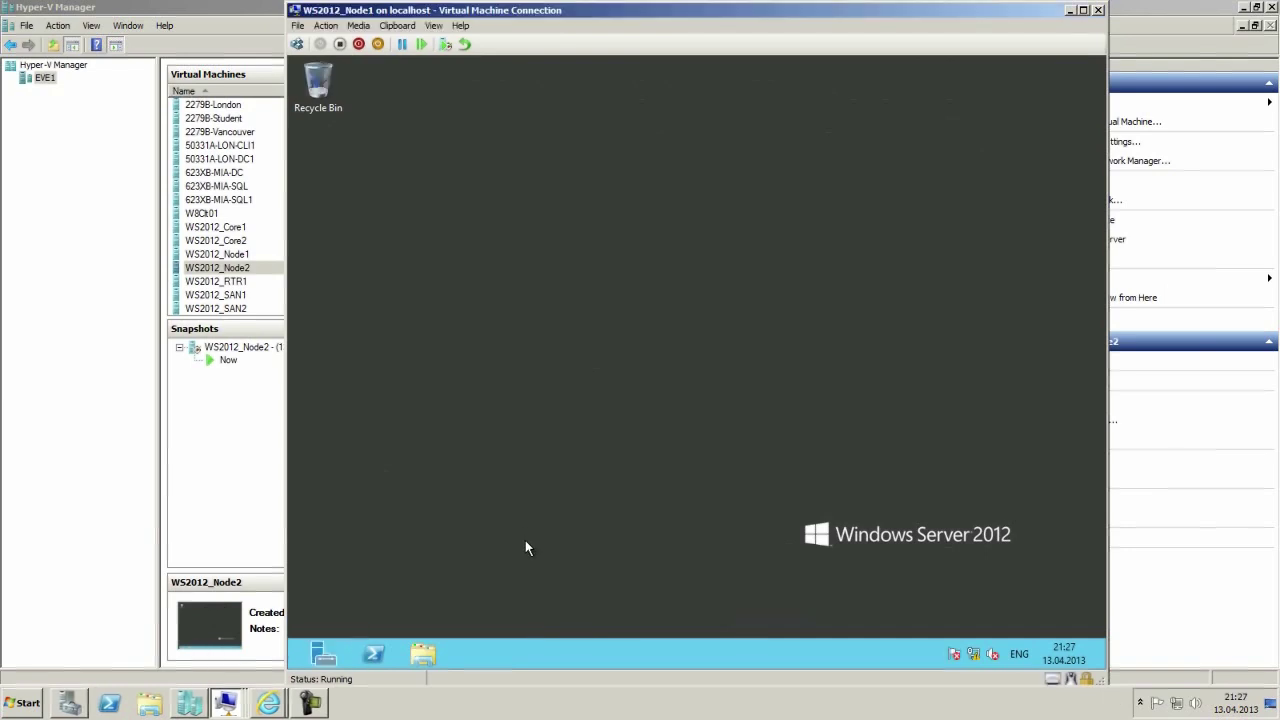
{"action": "left_click", "coordinate": [322, 660]}
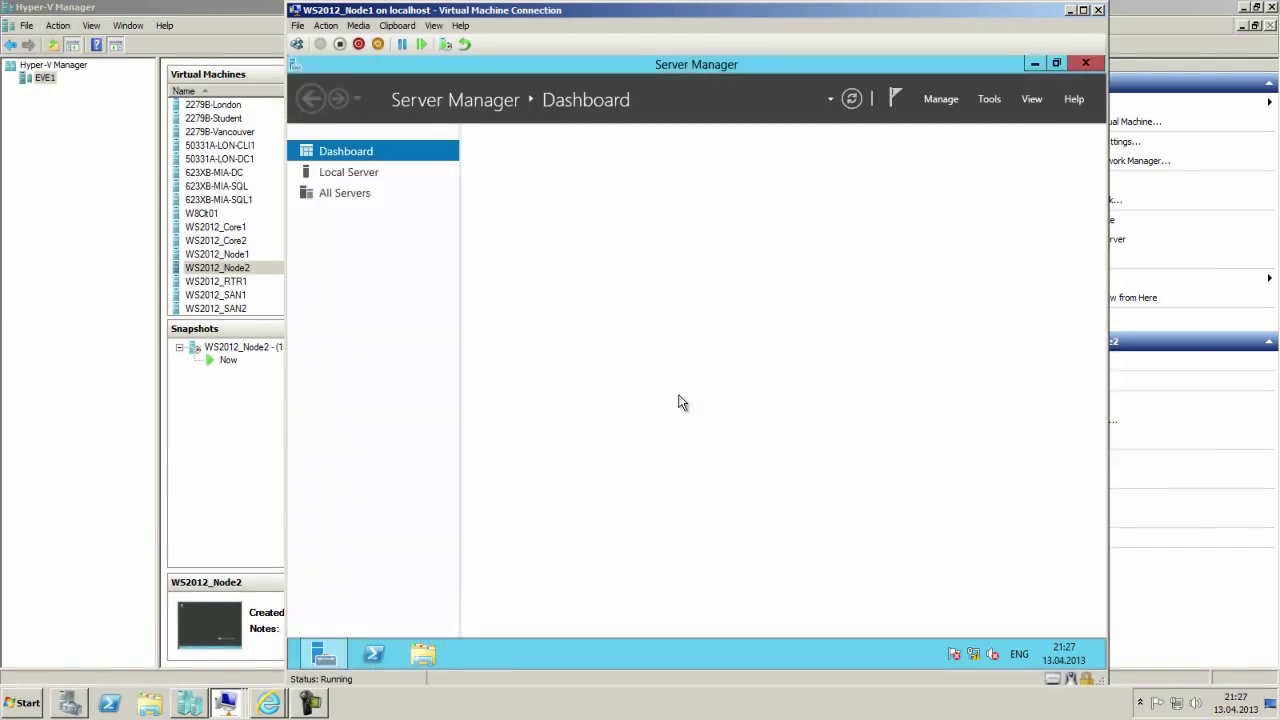
Install Failover Clustering with its management tools on Node1, then switch to the Node2 VM.
{"action": "left_click", "coordinate": [938, 101]}
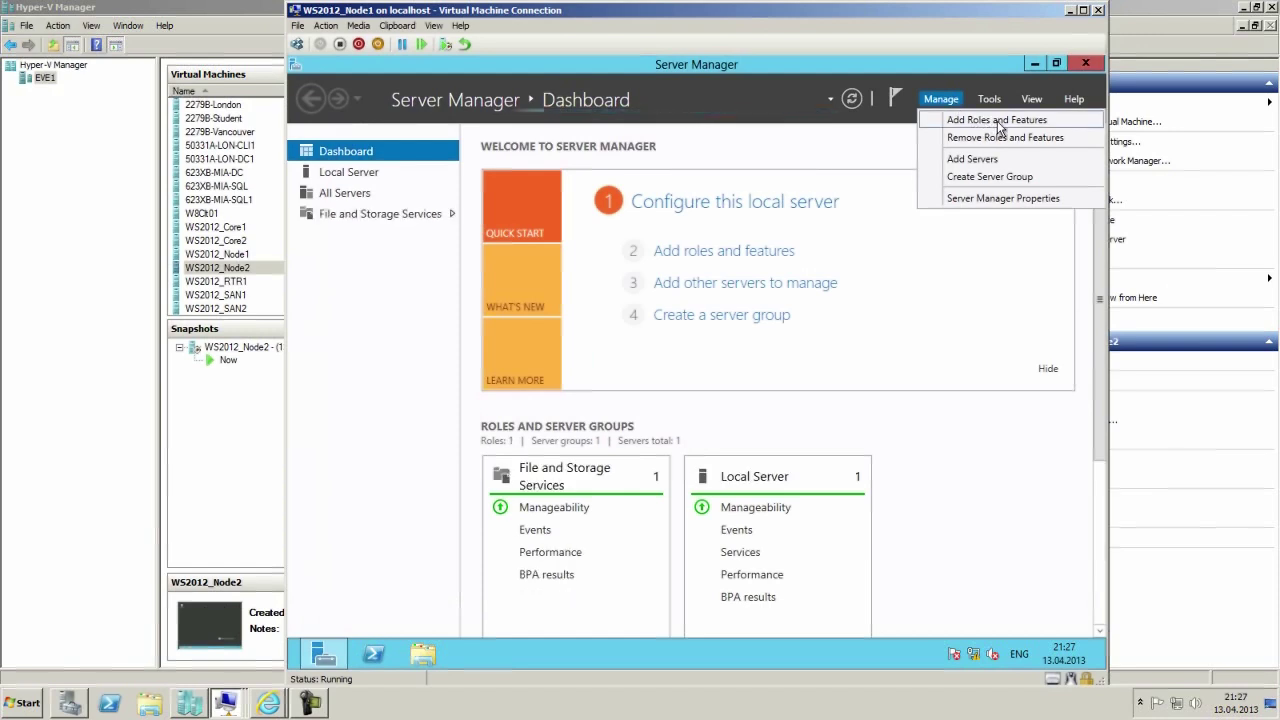
{"action": "left_click", "coordinate": [998, 122]}
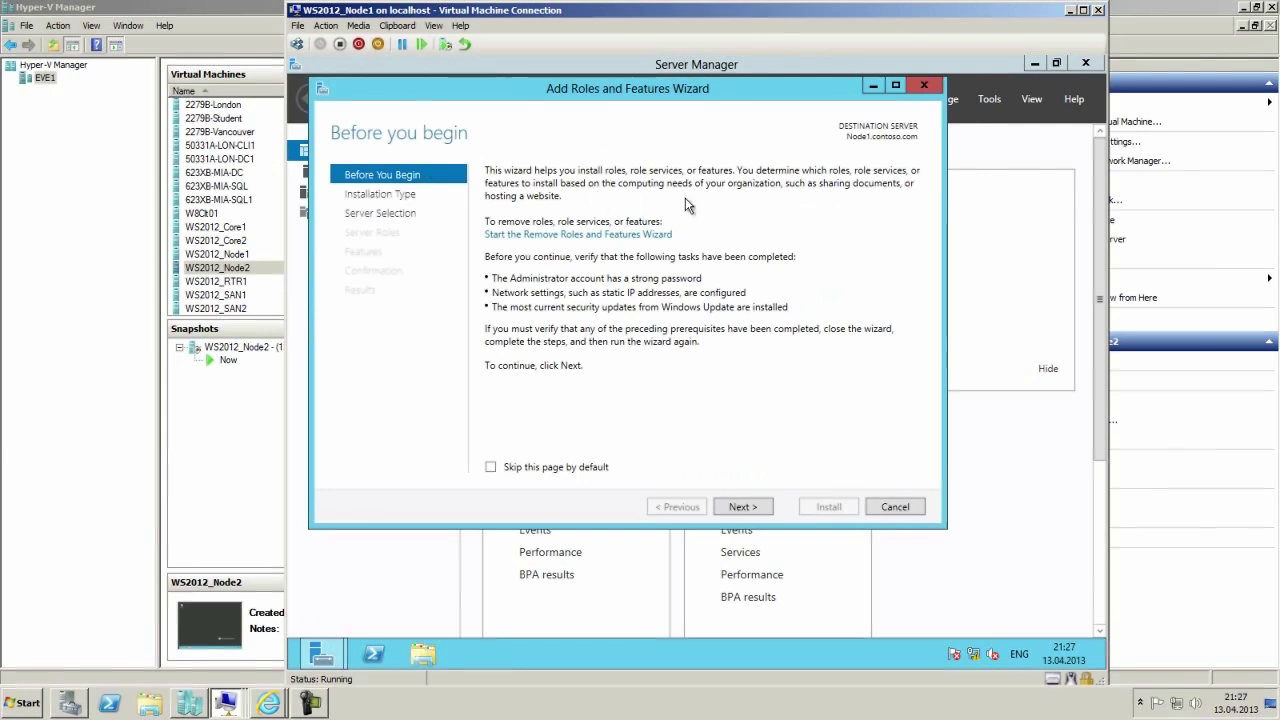
{"action": "left_click", "coordinate": [742, 508]}
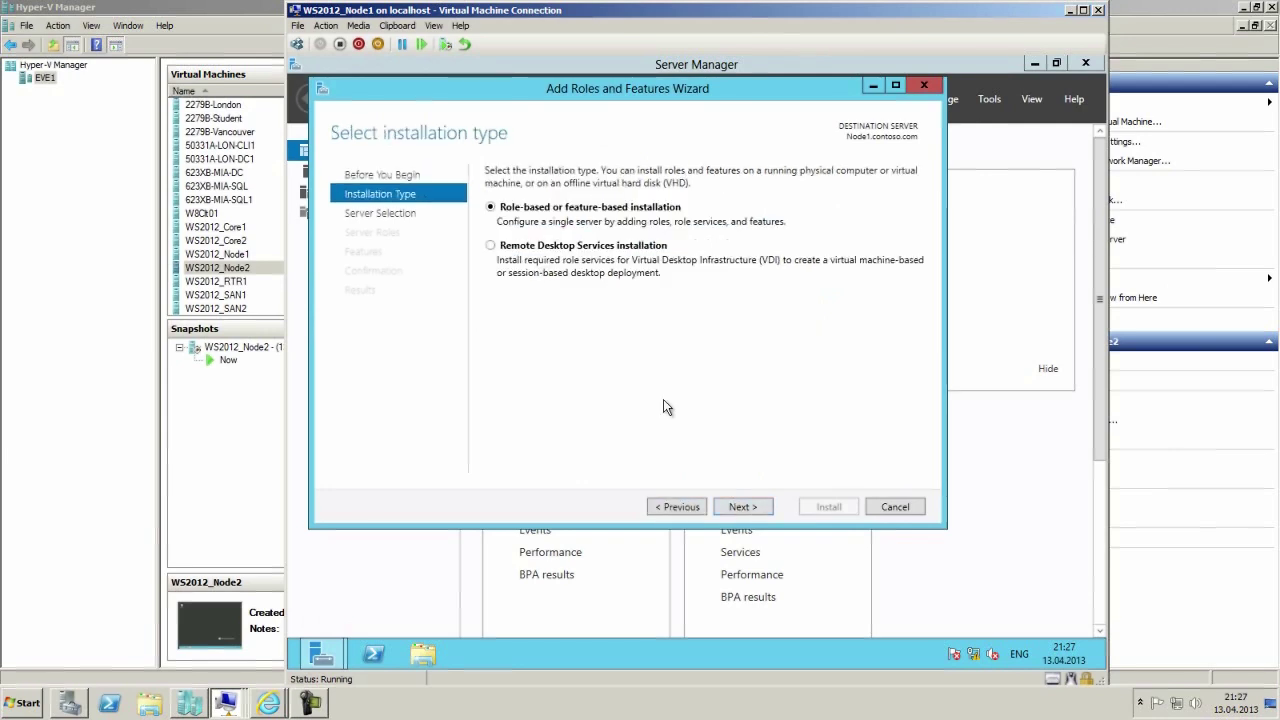
{"action": "left_click", "coordinate": [748, 509]}
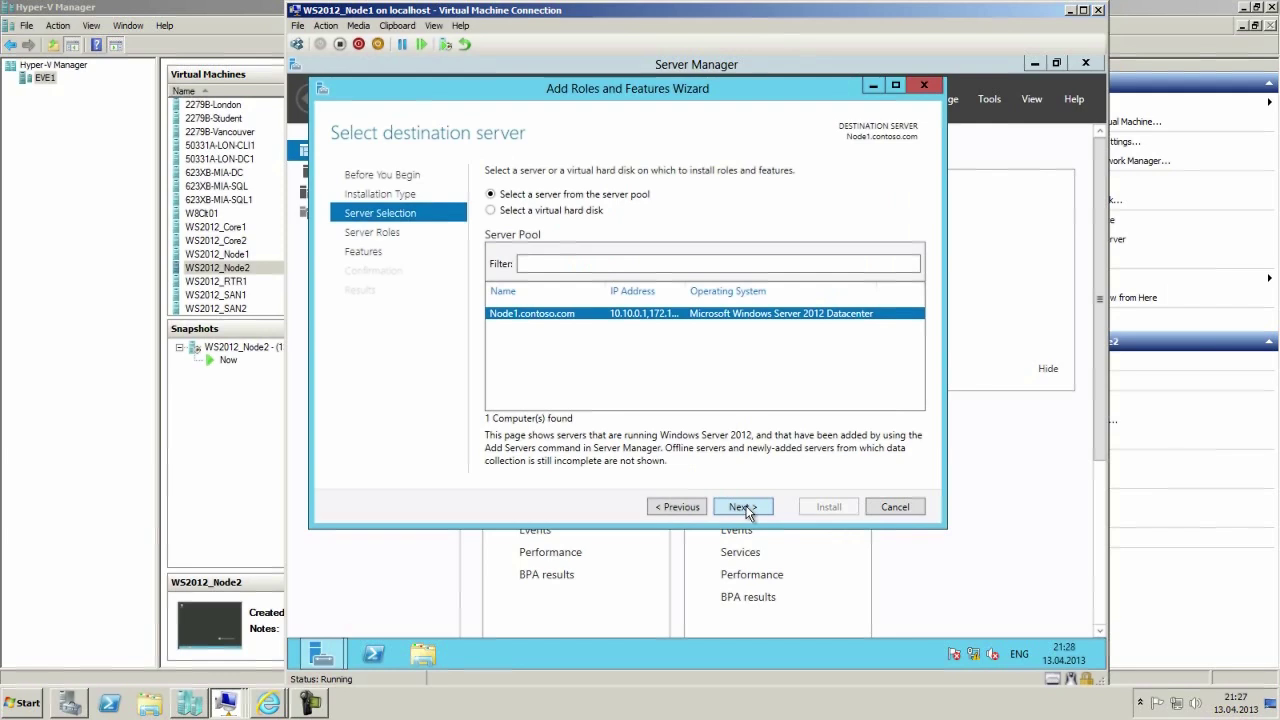
{"action": "left_click", "coordinate": [746, 508]}
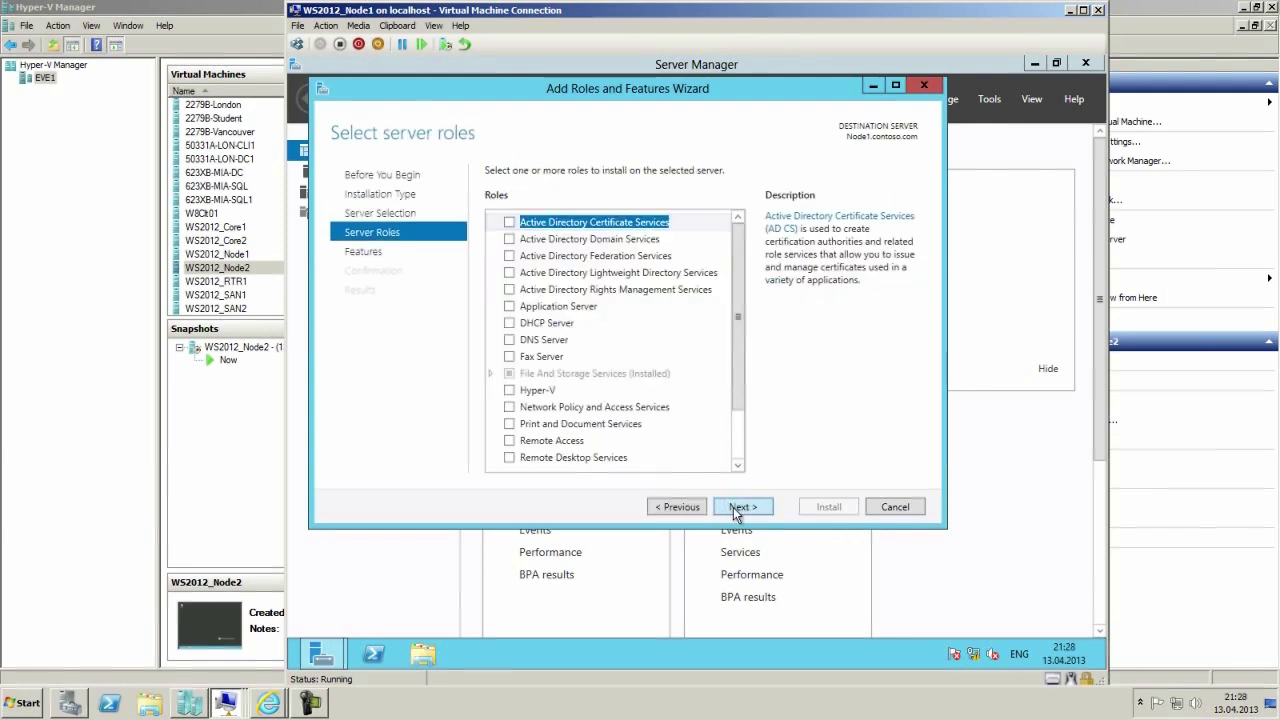
{"action": "left_click", "coordinate": [737, 509]}
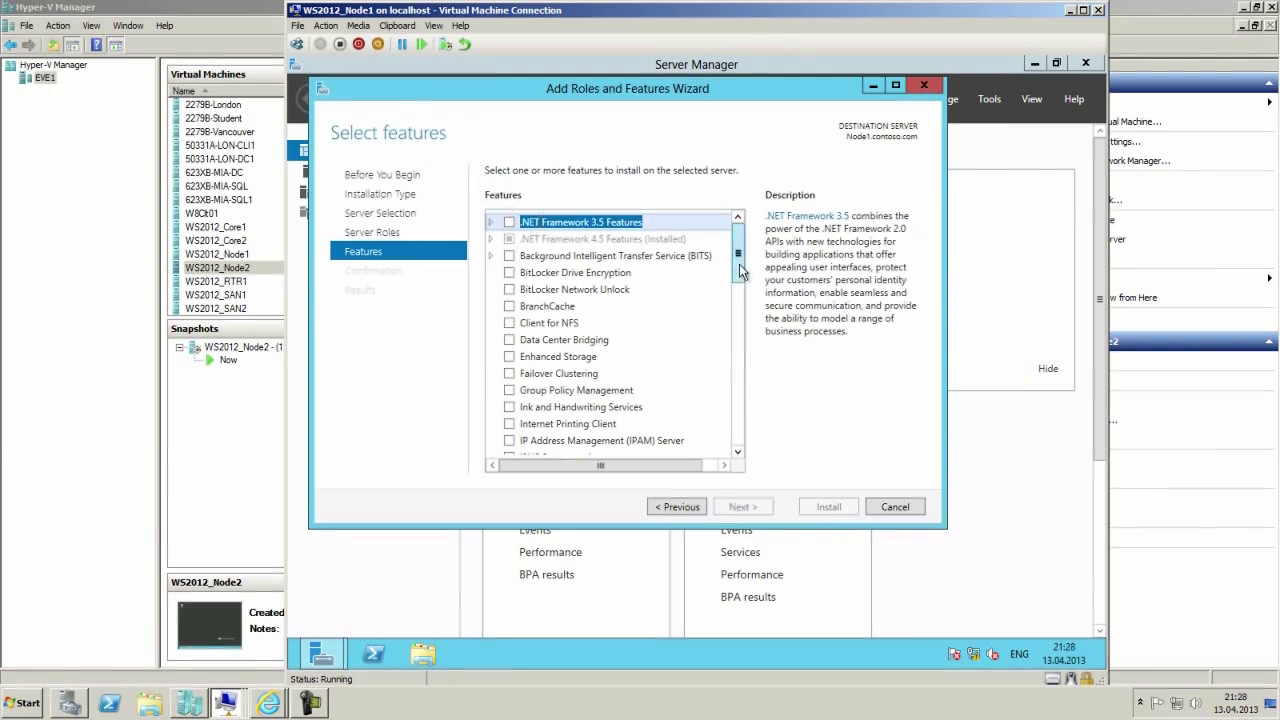
{"action": "scroll", "coordinate": [741, 270], "scroll_direction": "down", "scroll_amount": 1}
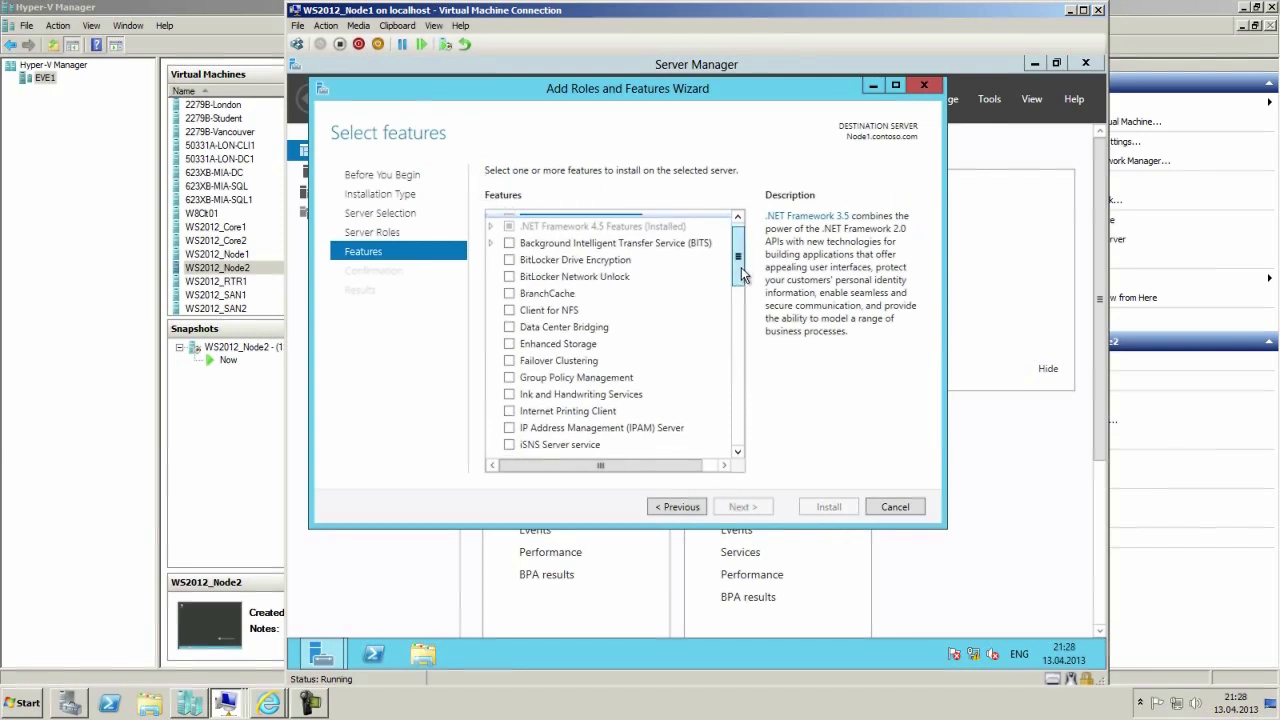
{"action": "left_click", "coordinate": [510, 358]}
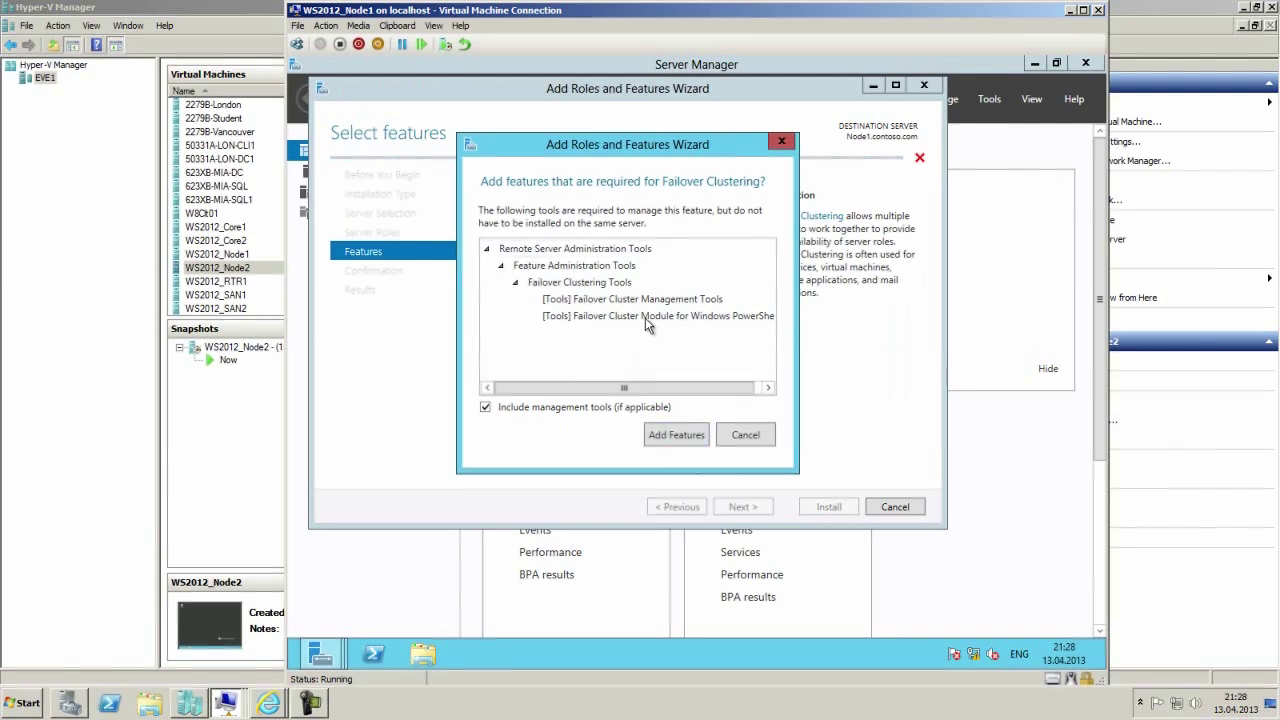
{"action": "left_click", "coordinate": [684, 437]}
{"action": "left_click", "coordinate": [742, 508]}
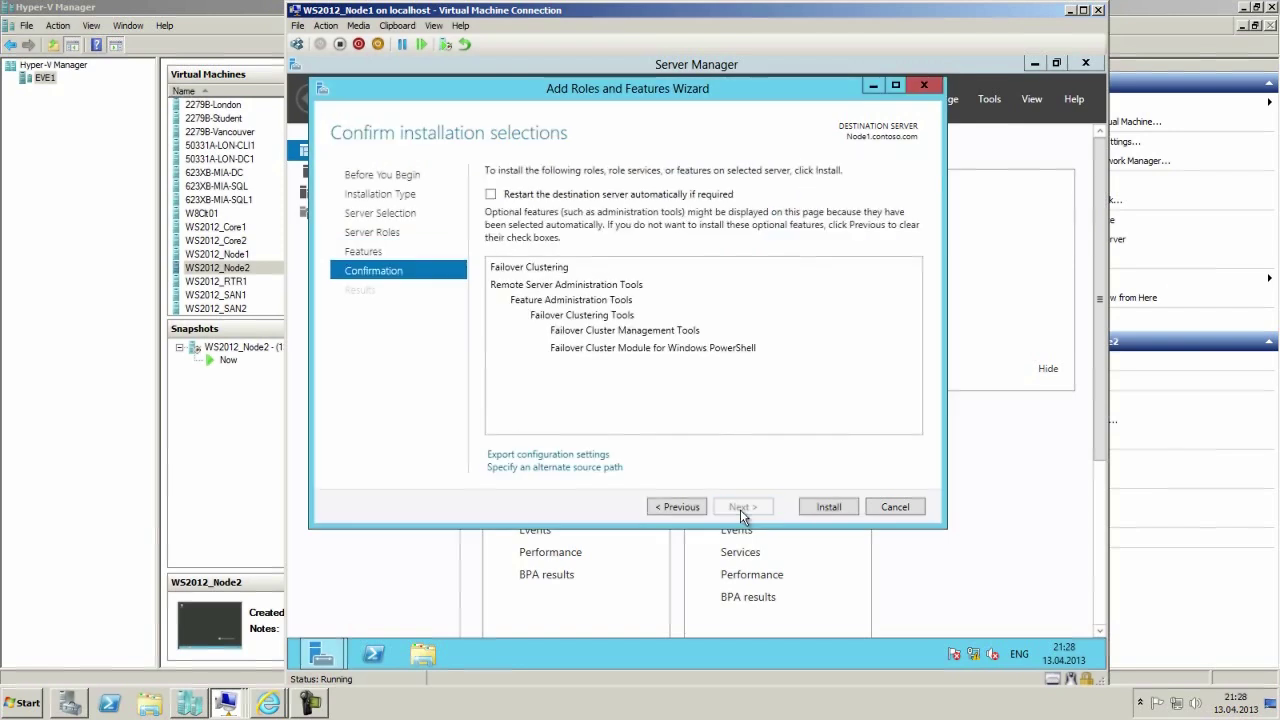
{"action": "left_click", "coordinate": [827, 507]}
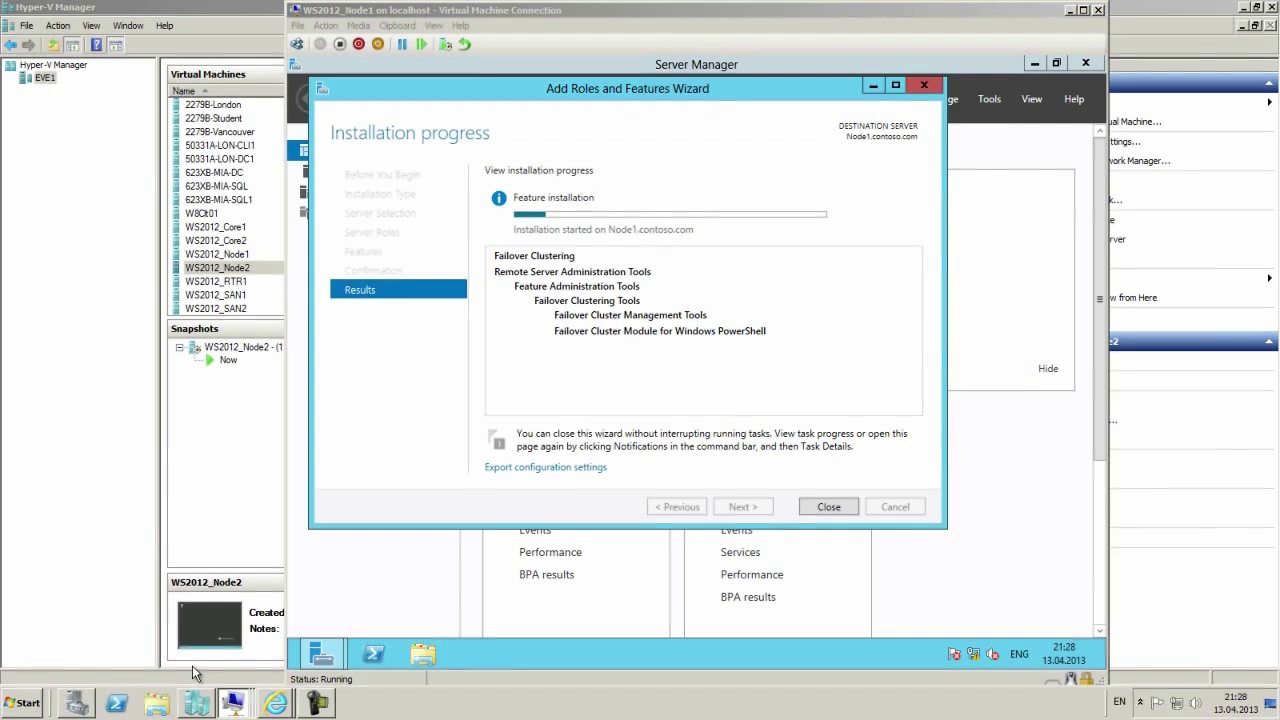
{"action": "left_click", "coordinate": [321, 653]}
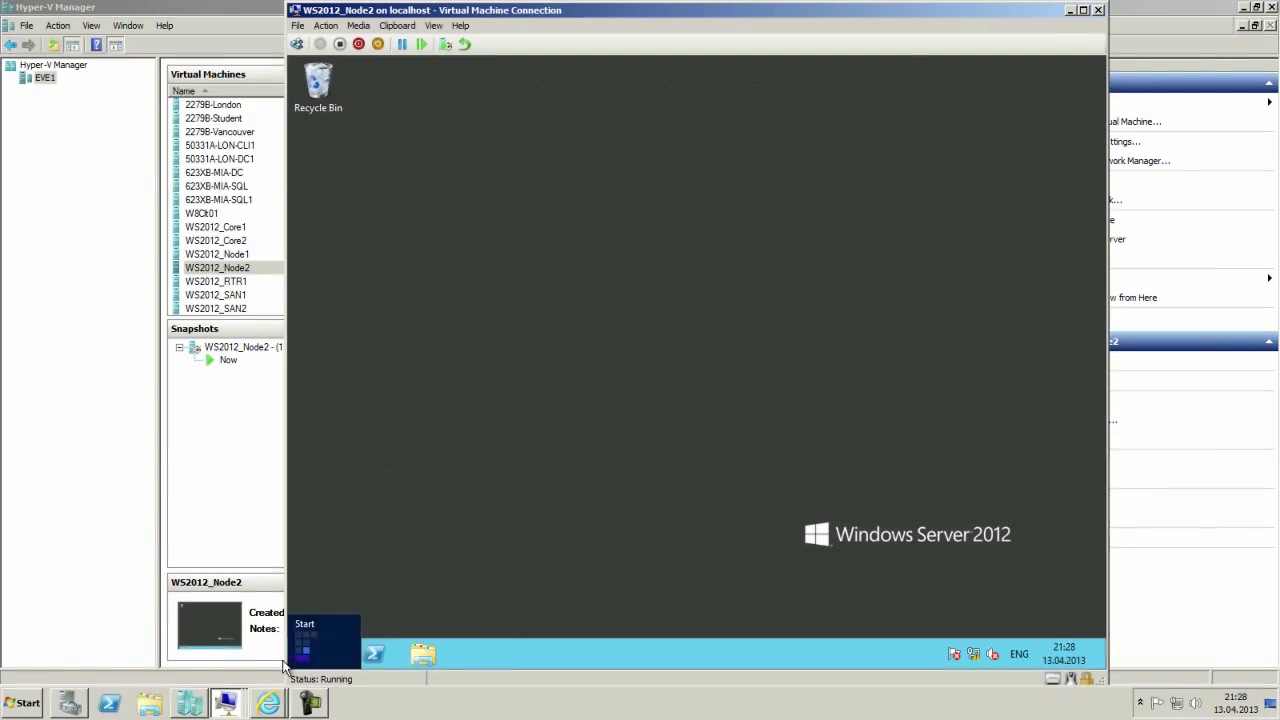
Open Server Manager on Node2 and start the Add Roles and Features wizard.
{"action": "mouse_move", "coordinate": [291, 680]}
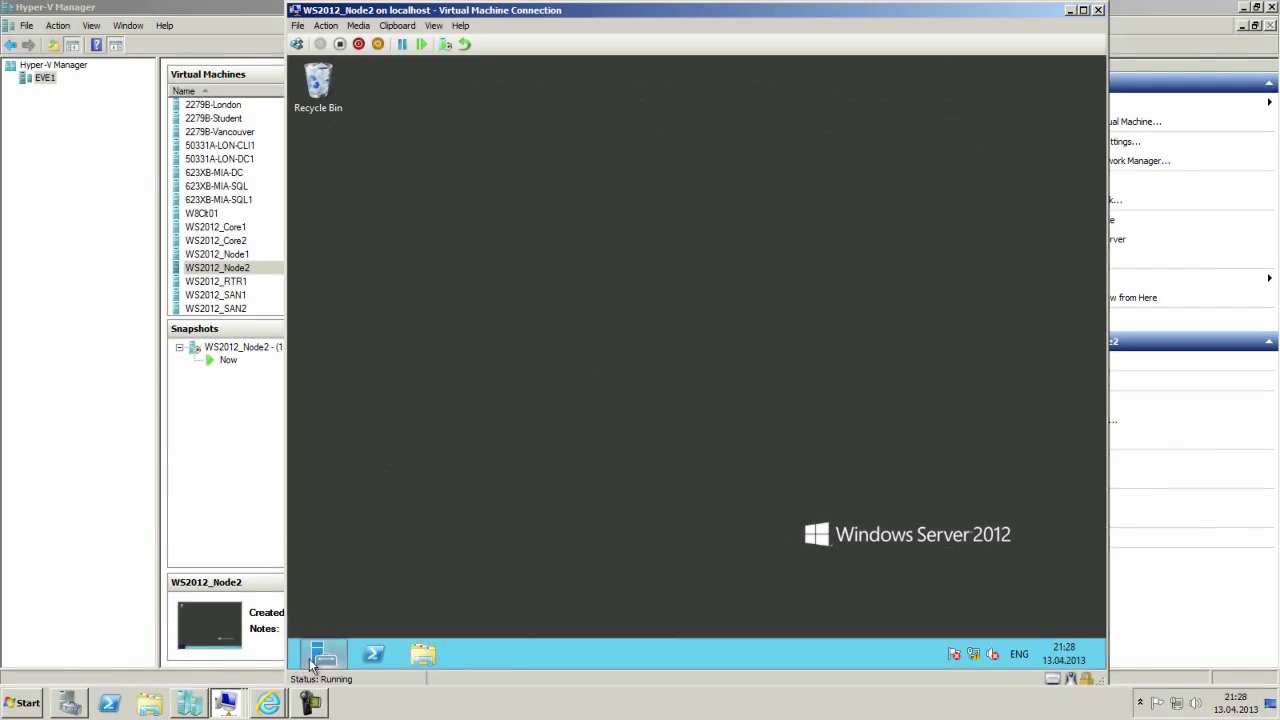
{"action": "left_click", "coordinate": [300, 660]}
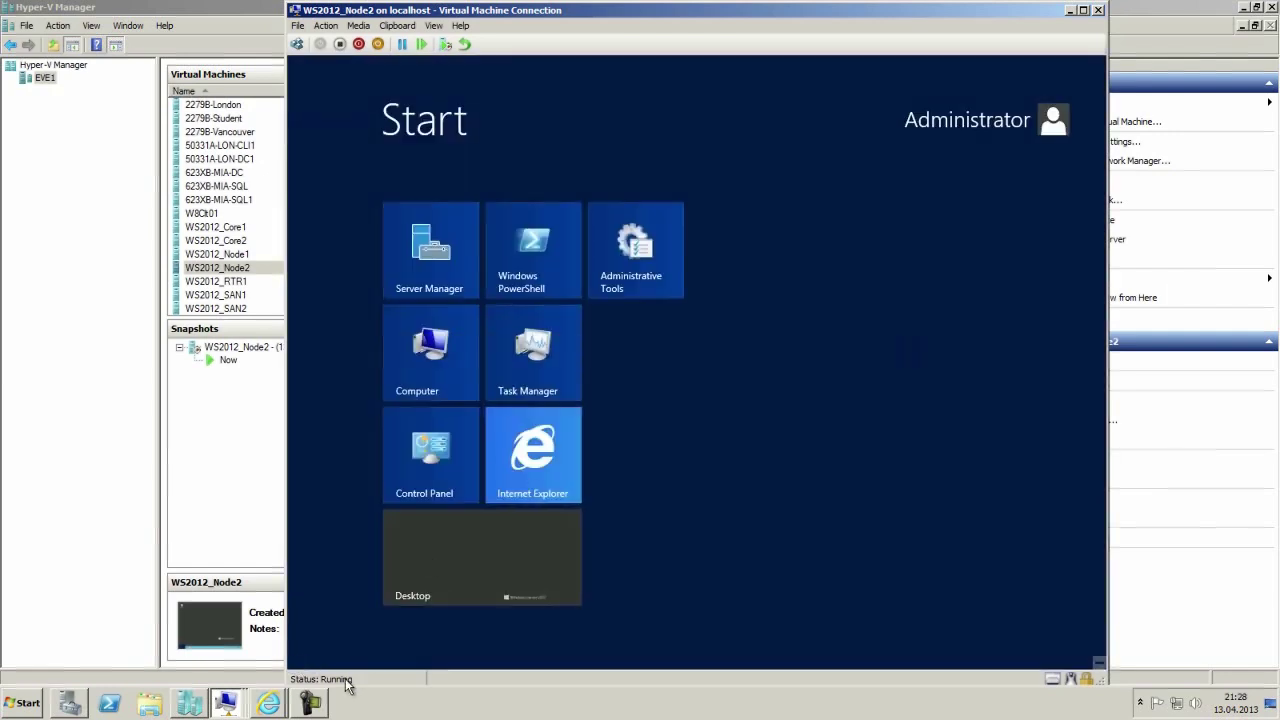
{"action": "left_click", "coordinate": [424, 569]}
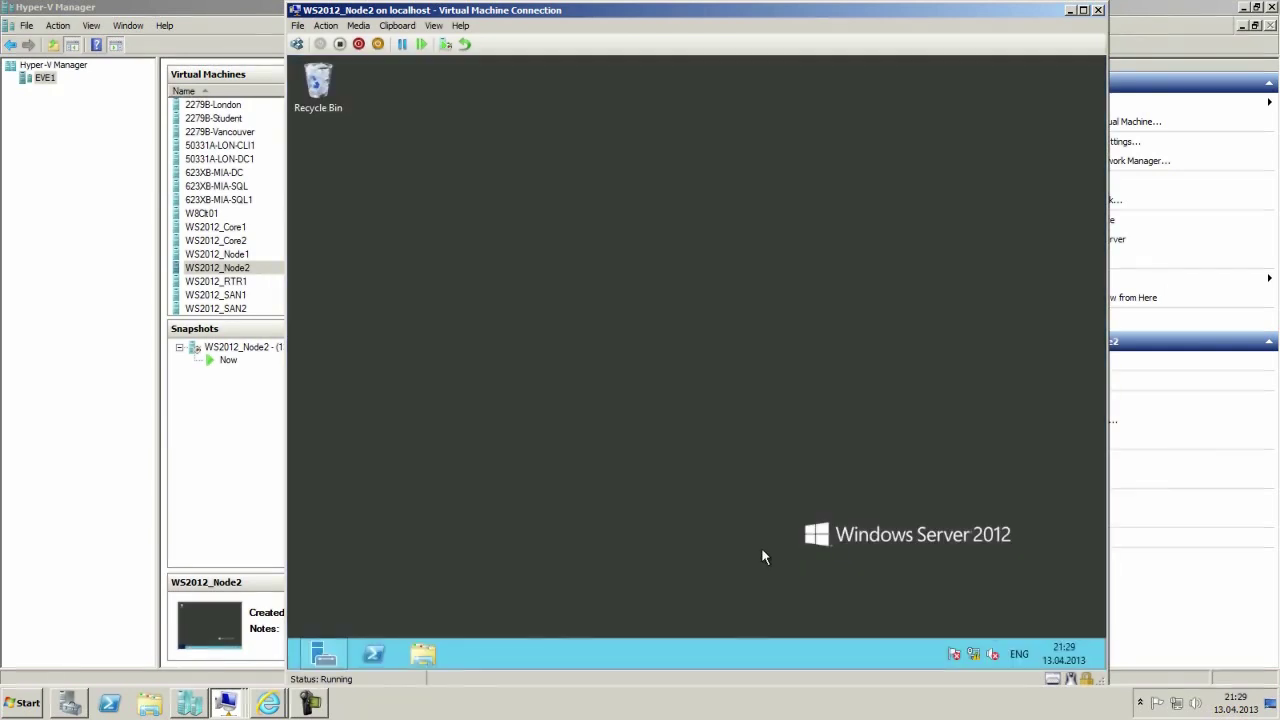
{"action": "left_click", "coordinate": [325, 664]}
{"action": "left_click", "coordinate": [987, 99]}
{"action": "left_click", "coordinate": [940, 99]}
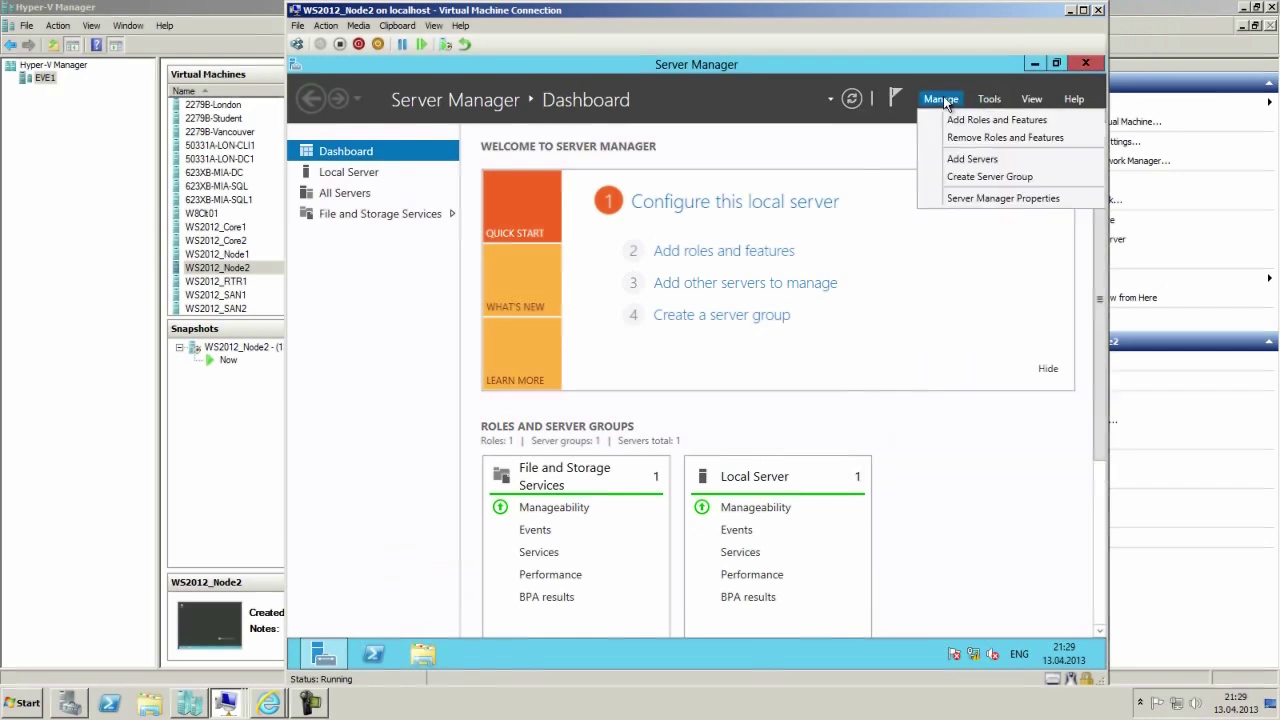
{"action": "left_click", "coordinate": [978, 120]}
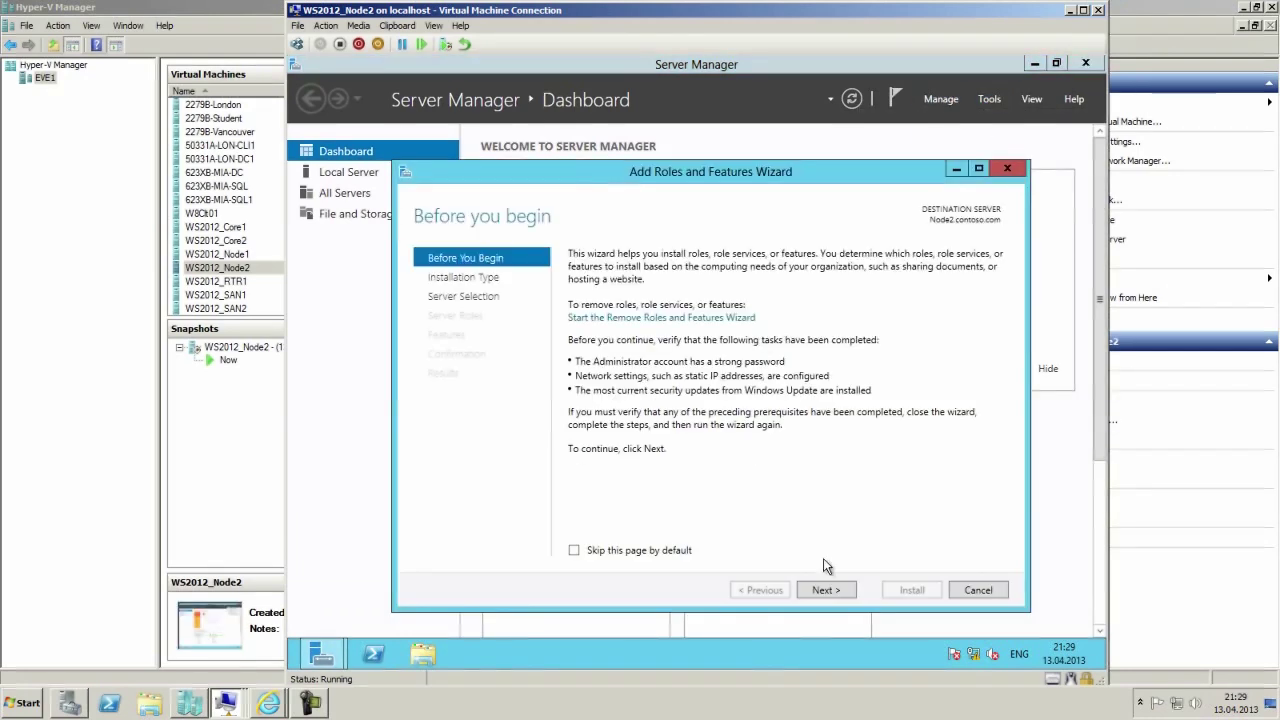
Install Failover Clustering with its management tools on Node2 and close the finished wizard.
{"action": "left_click", "coordinate": [823, 591]}
{"action": "left_click", "coordinate": [825, 591]}
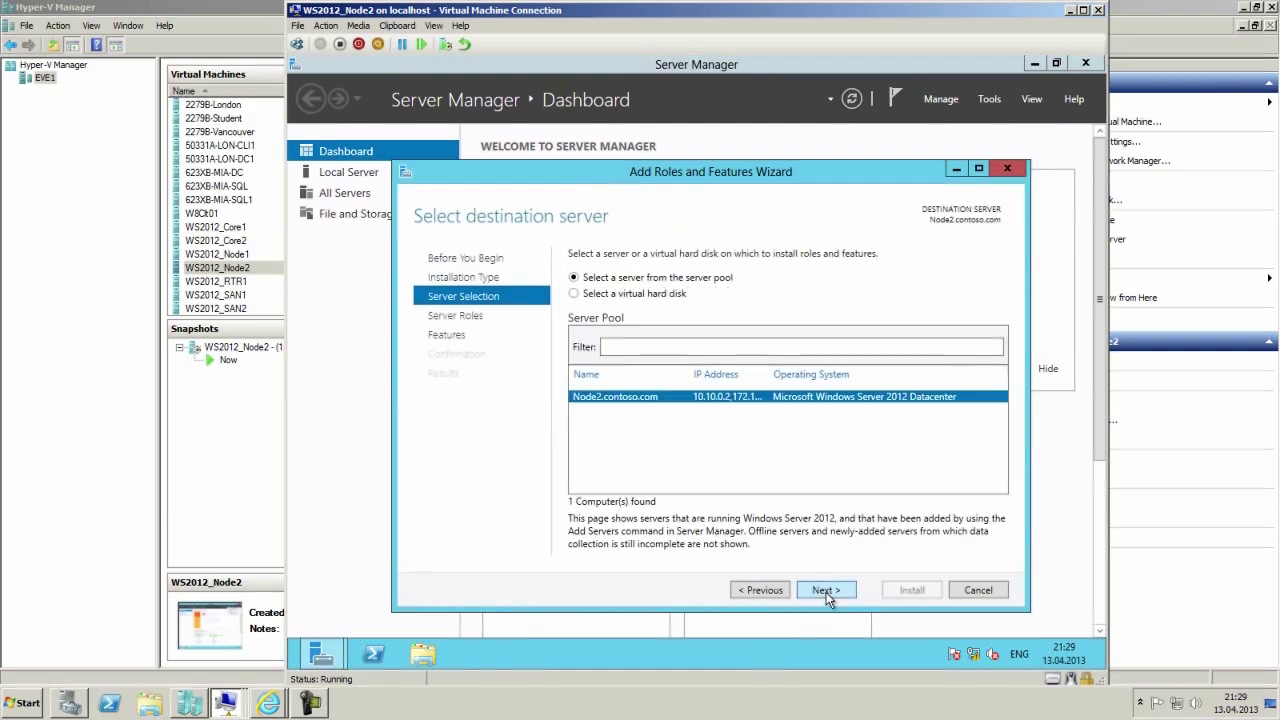
{"action": "left_click", "coordinate": [825, 591]}
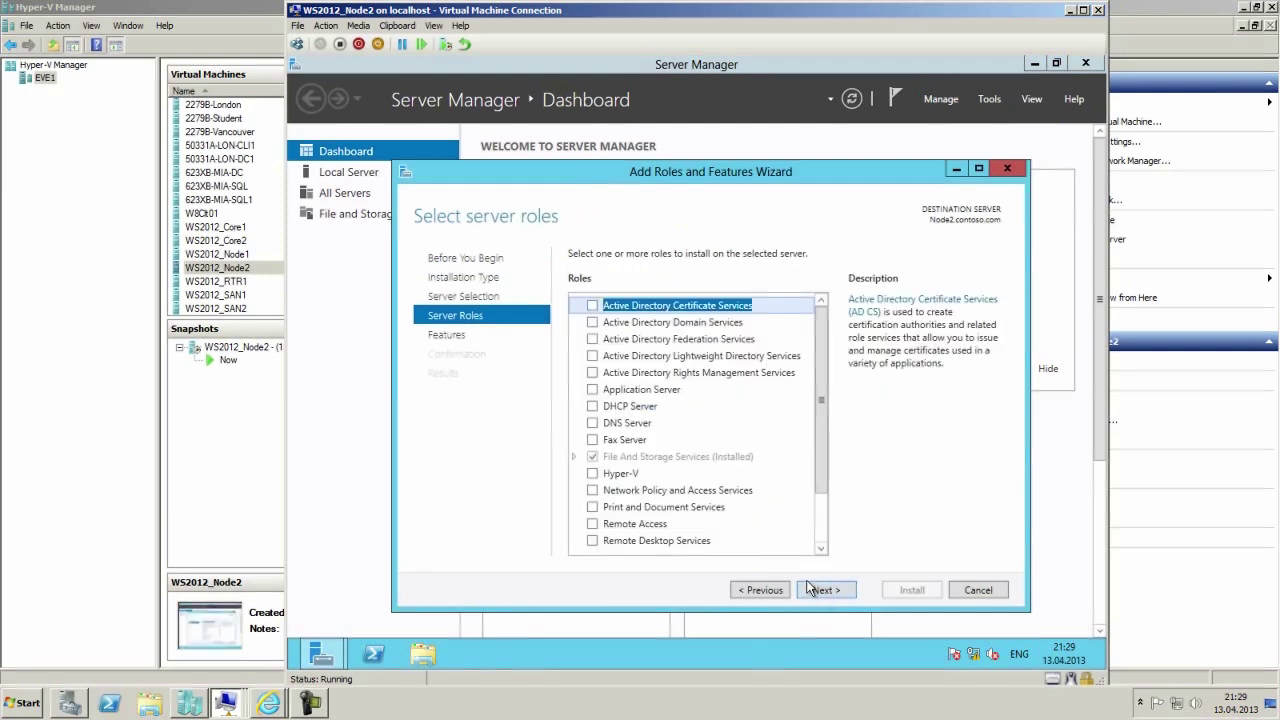
{"action": "left_click", "coordinate": [814, 590]}
{"action": "left_click", "coordinate": [594, 457]}
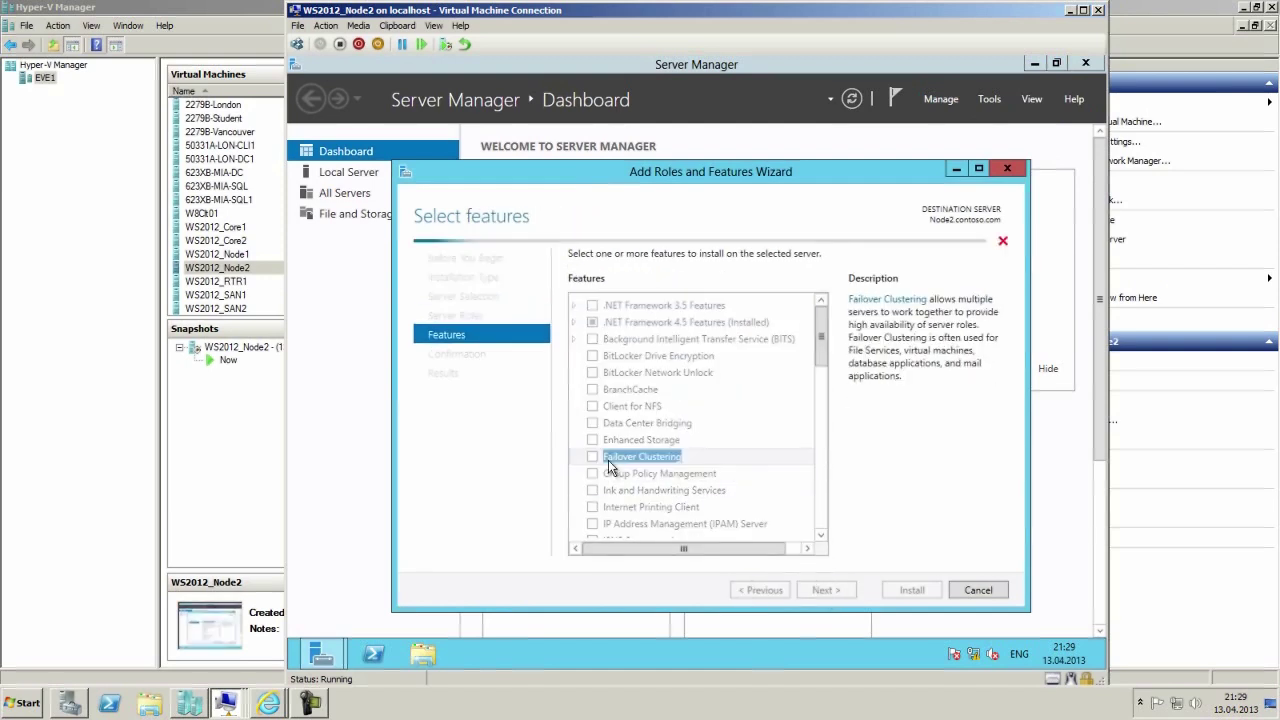
{"action": "left_click", "coordinate": [780, 519]}
{"action": "left_click", "coordinate": [826, 590]}
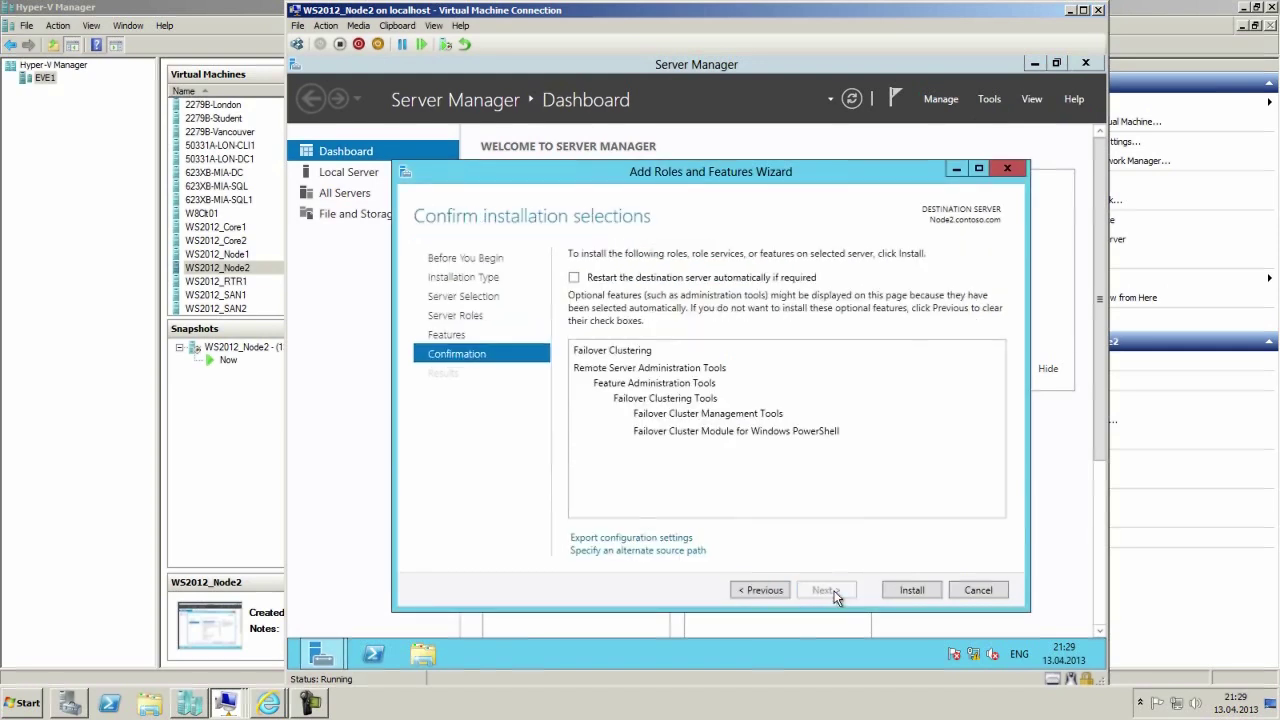
{"action": "left_click", "coordinate": [911, 590]}
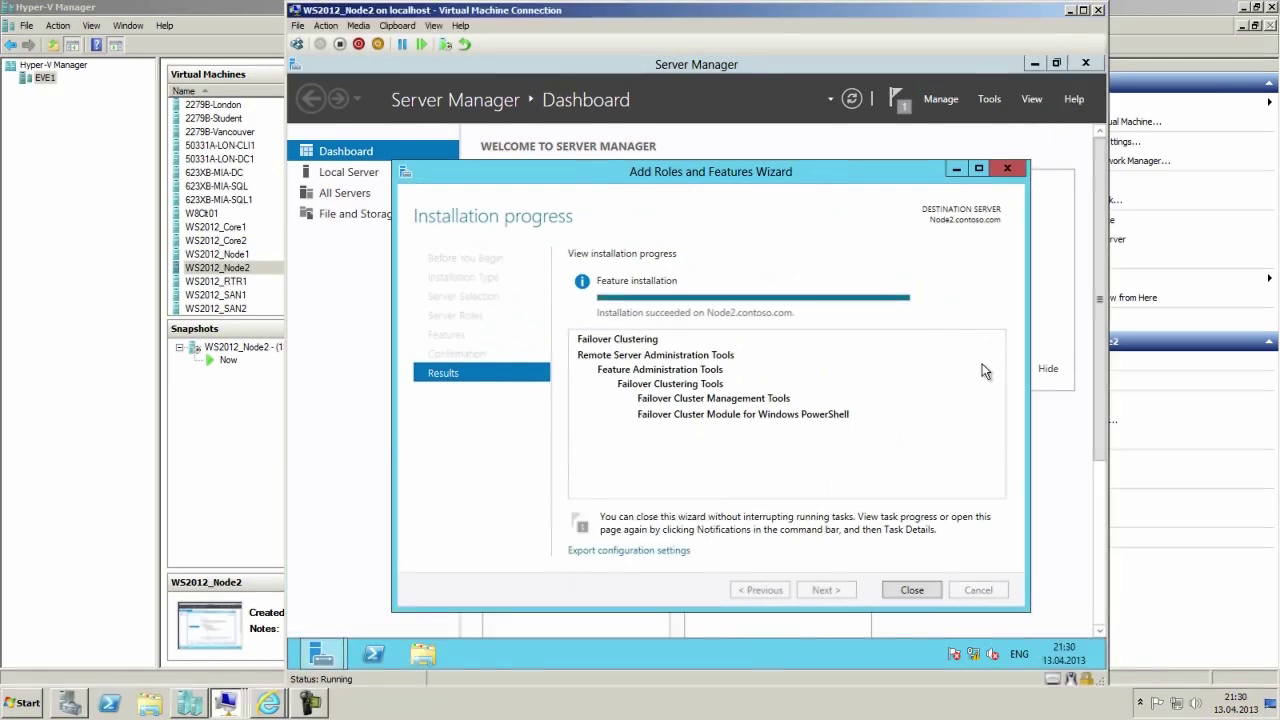
{"action": "left_click", "coordinate": [909, 590]}
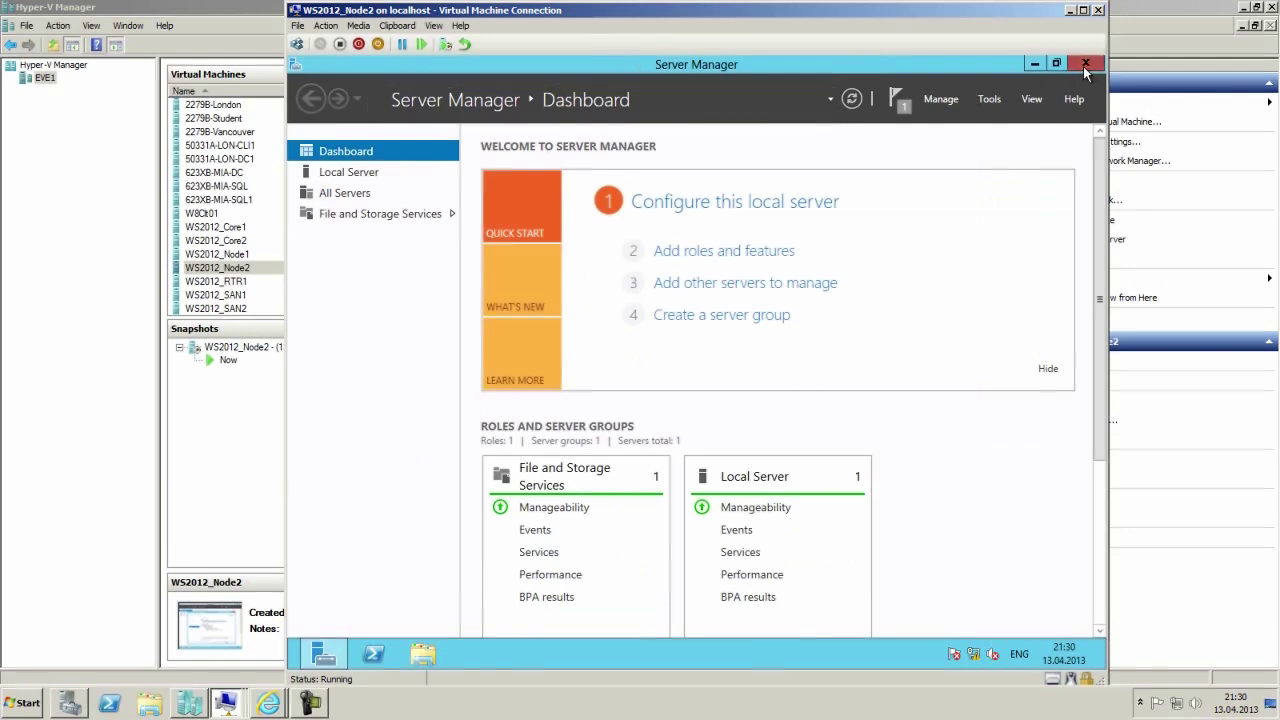
On Node1, dismiss the successful installation task details and launch Failover Cluster Manager.
{"action": "left_click", "coordinate": [228, 706]}
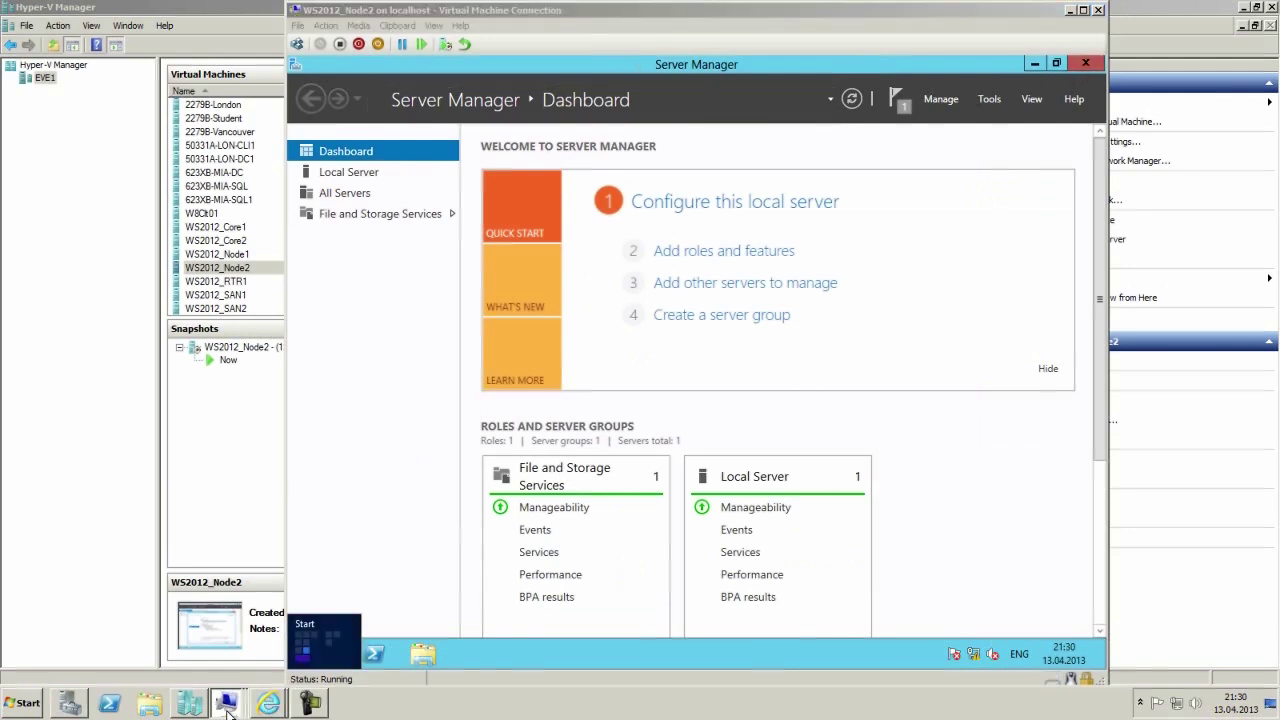
{"action": "left_click", "coordinate": [210, 648]}
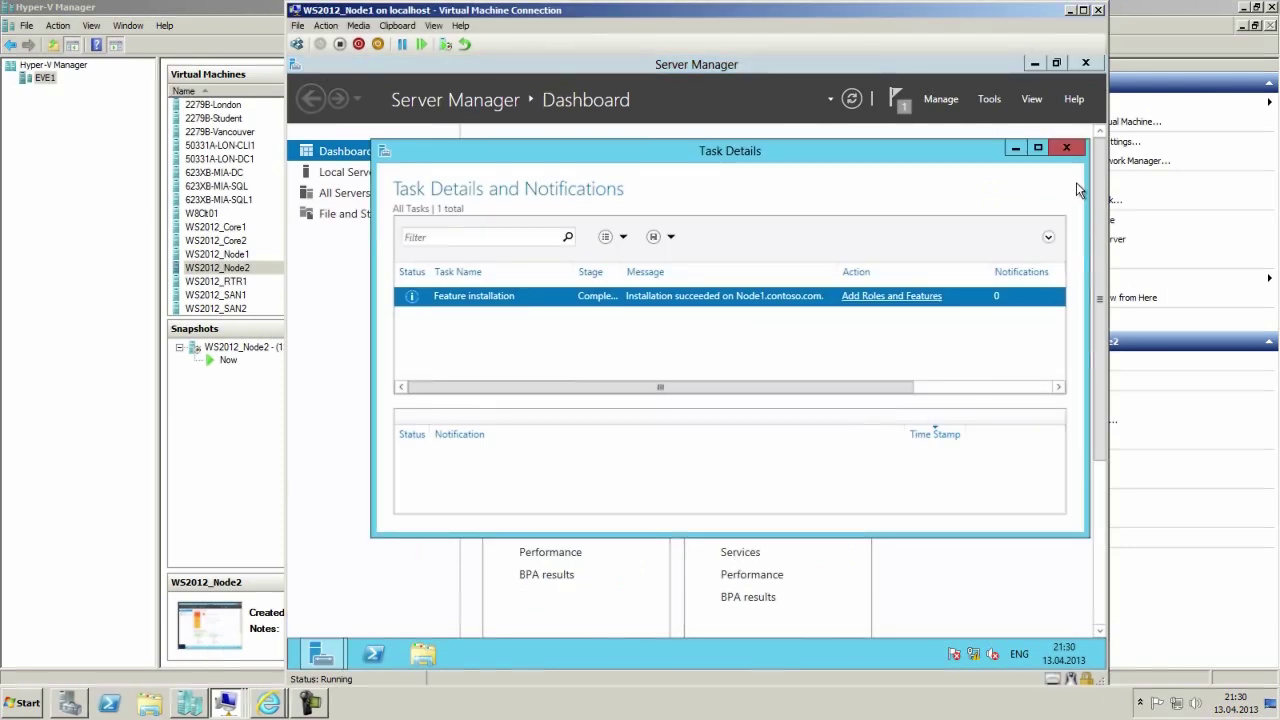
{"action": "left_click", "coordinate": [1074, 148]}
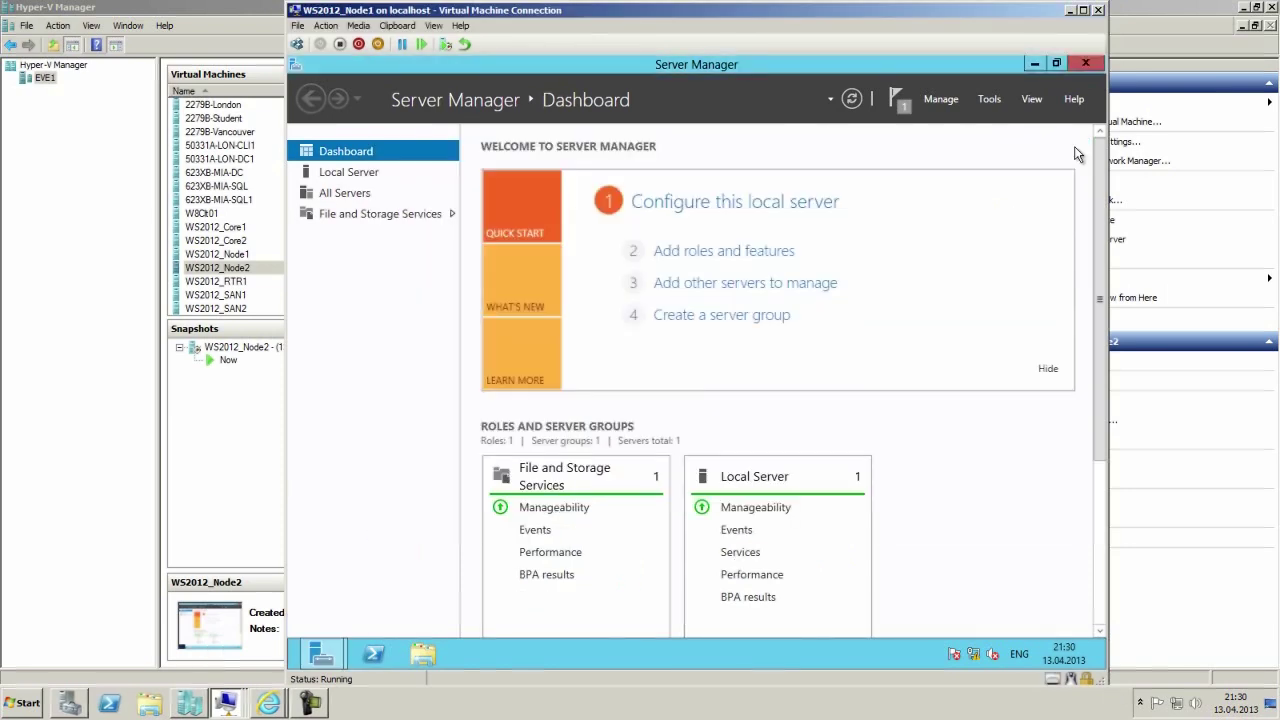
{"action": "left_click", "coordinate": [994, 102]}
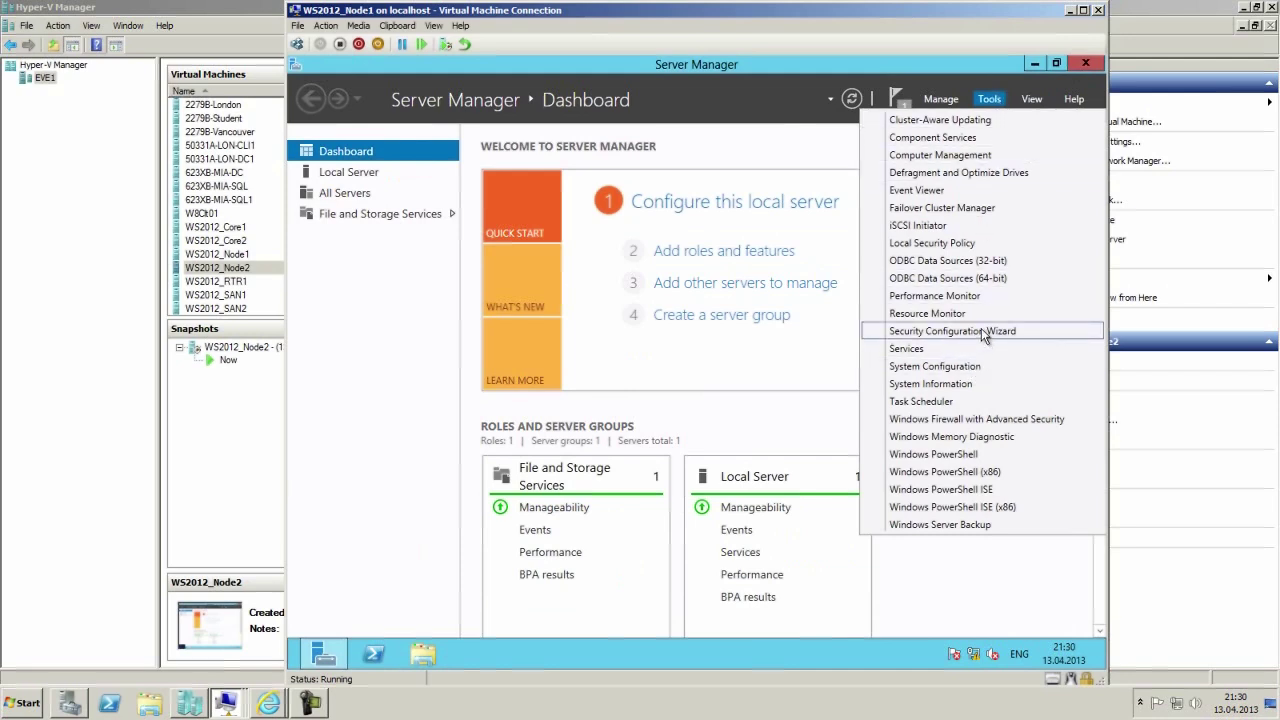
{"action": "left_click", "coordinate": [974, 209]}
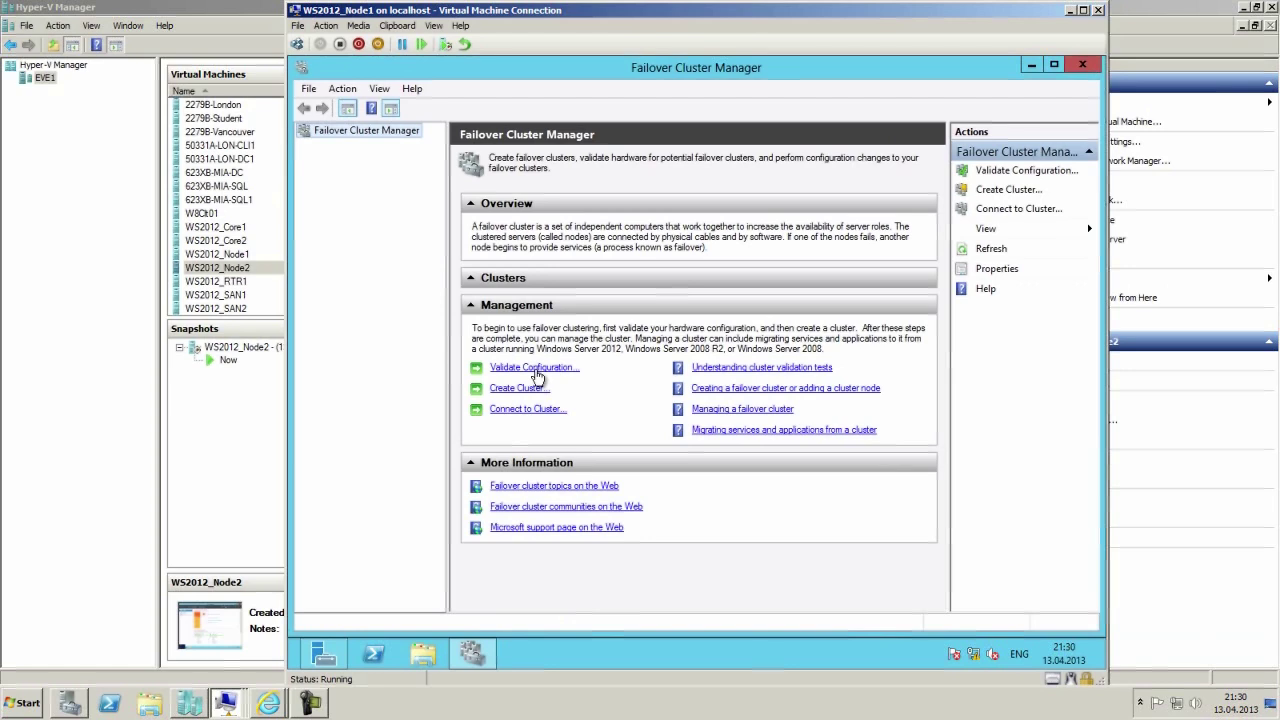
Start the Validate a Configuration wizard and try adding Cluster1 as a server.
{"action": "left_click", "coordinate": [521, 370]}
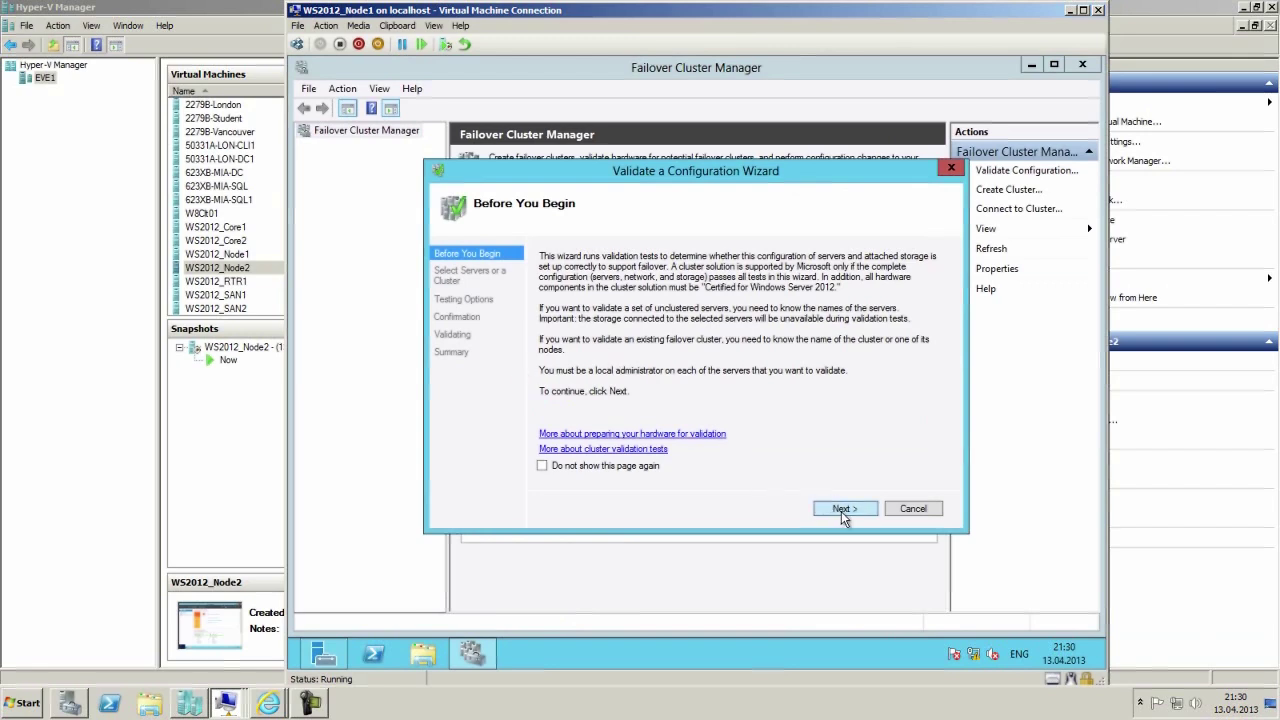
{"action": "left_click", "coordinate": [841, 510]}
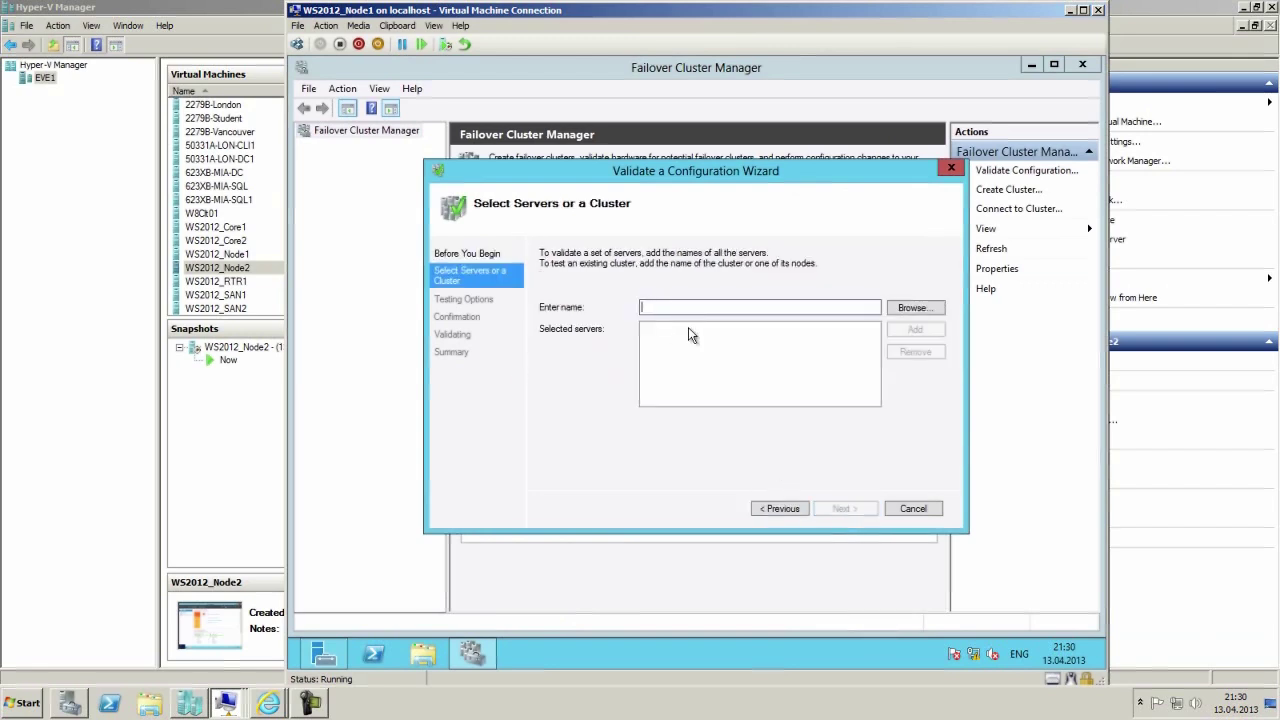
{"action": "type", "text": "Cluste"}
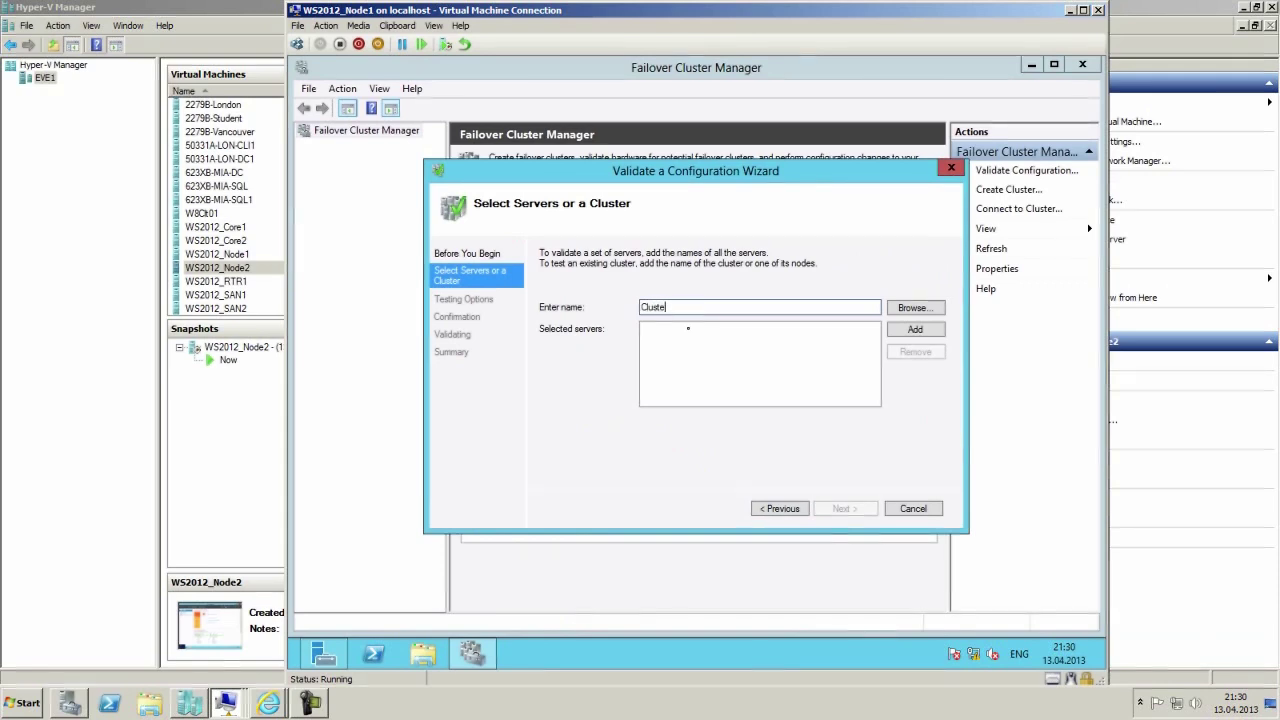
{"action": "type", "text": "r1"}
{"action": "left_click", "coordinate": [914, 333]}
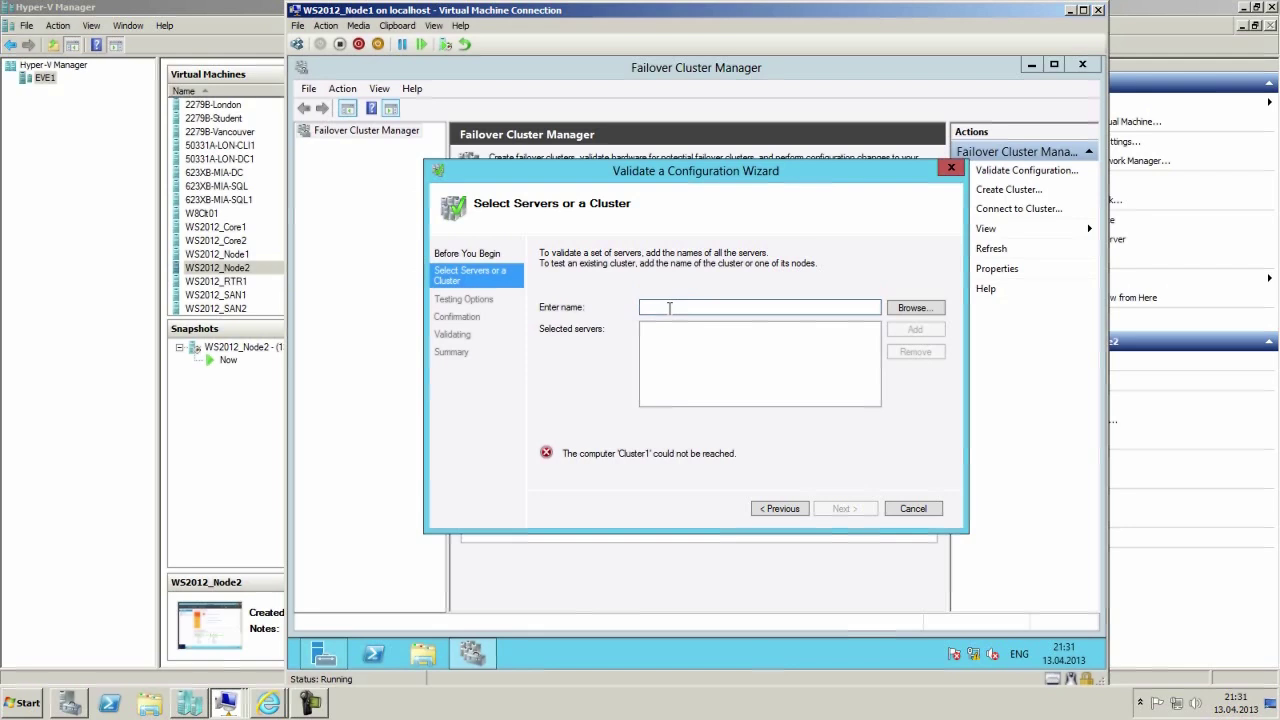
Add node1.contoso.com and node2.contoso.com as servers to validate, then go to testing options.
{"action": "type", "text": "no"}
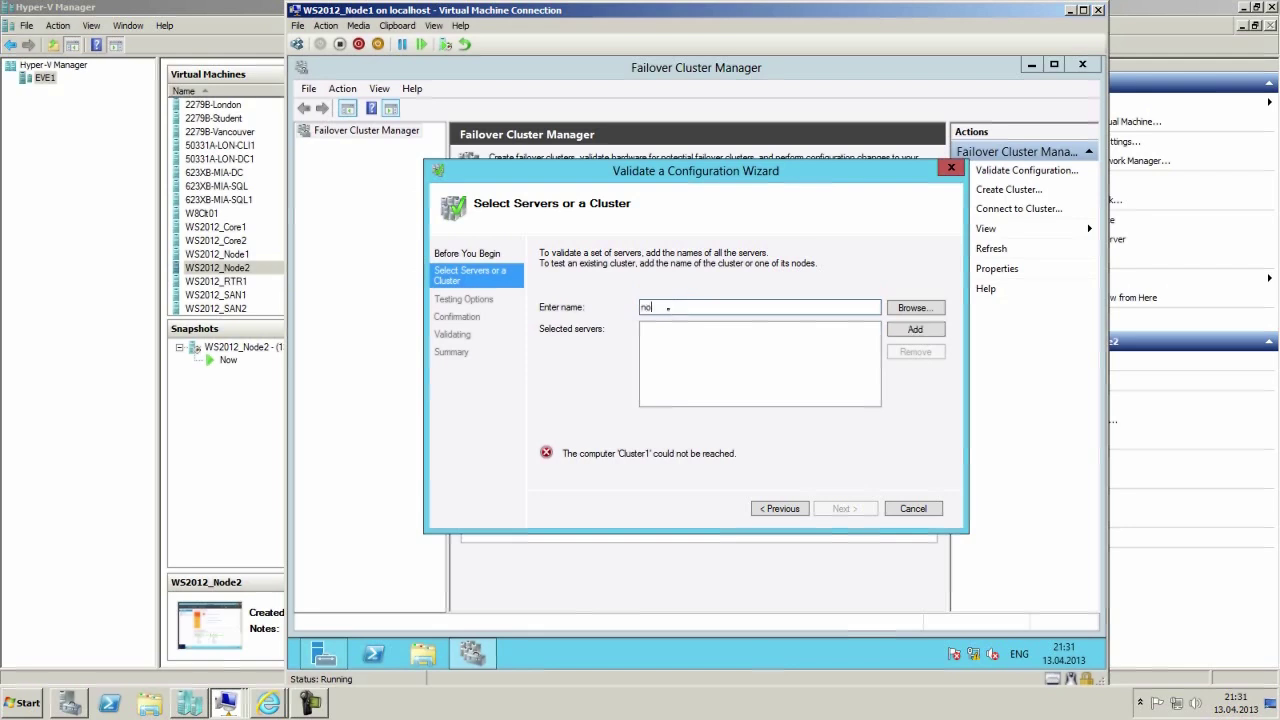
{"action": "type", "text": "de1.contoso.com"}
{"action": "left_click_drag", "start_coordinate": [733, 307], "coordinate": [420, 320]}
{"action": "key", "text": "ctrl+c"}
{"action": "left_click", "coordinate": [909, 333]}
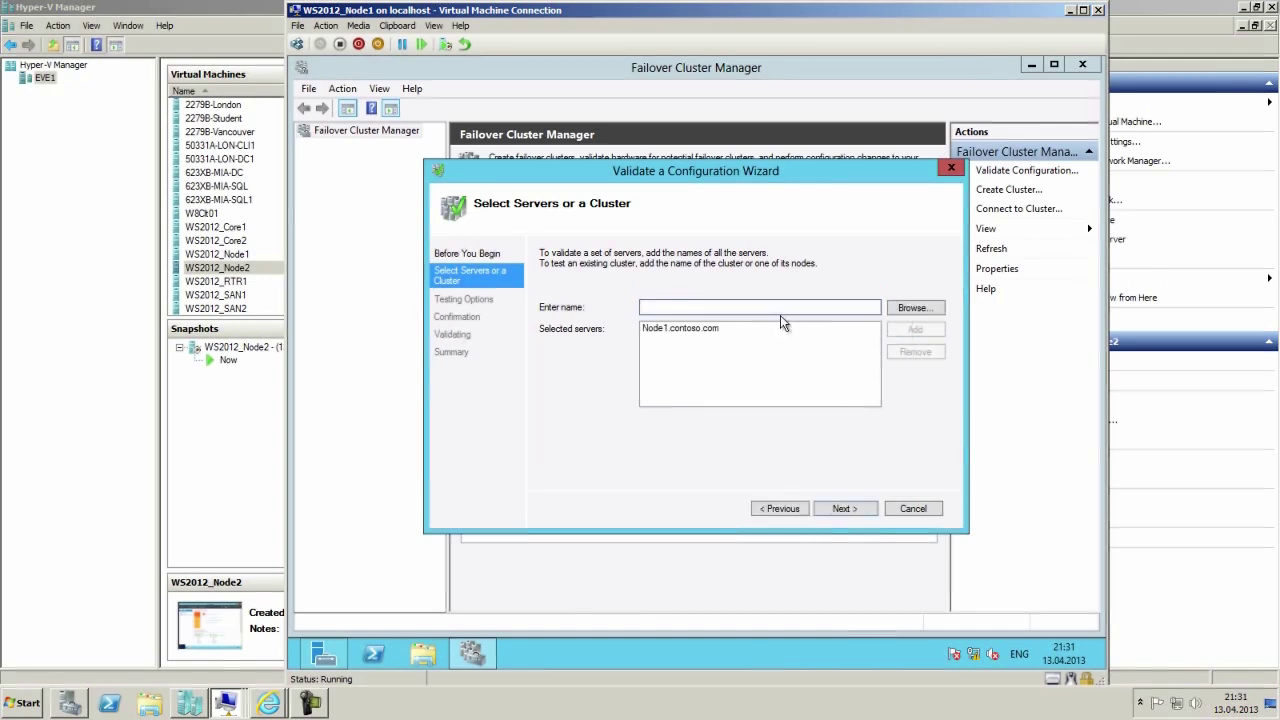
{"action": "key", "text": "ctrl+v"}
{"action": "key", "text": "Left"}
{"action": "key", "text": "Left"}
{"action": "key", "text": "Left"}
{"action": "key", "text": "Left"}
{"action": "key", "text": "Left"}
{"action": "key", "text": "Left"}
{"action": "key", "text": "Left"}
{"action": "key", "text": "Left"}
{"action": "key", "text": "Left"}
{"action": "key", "text": "Left"}
{"action": "key", "text": "Left"}
{"action": "key", "text": "Left"}
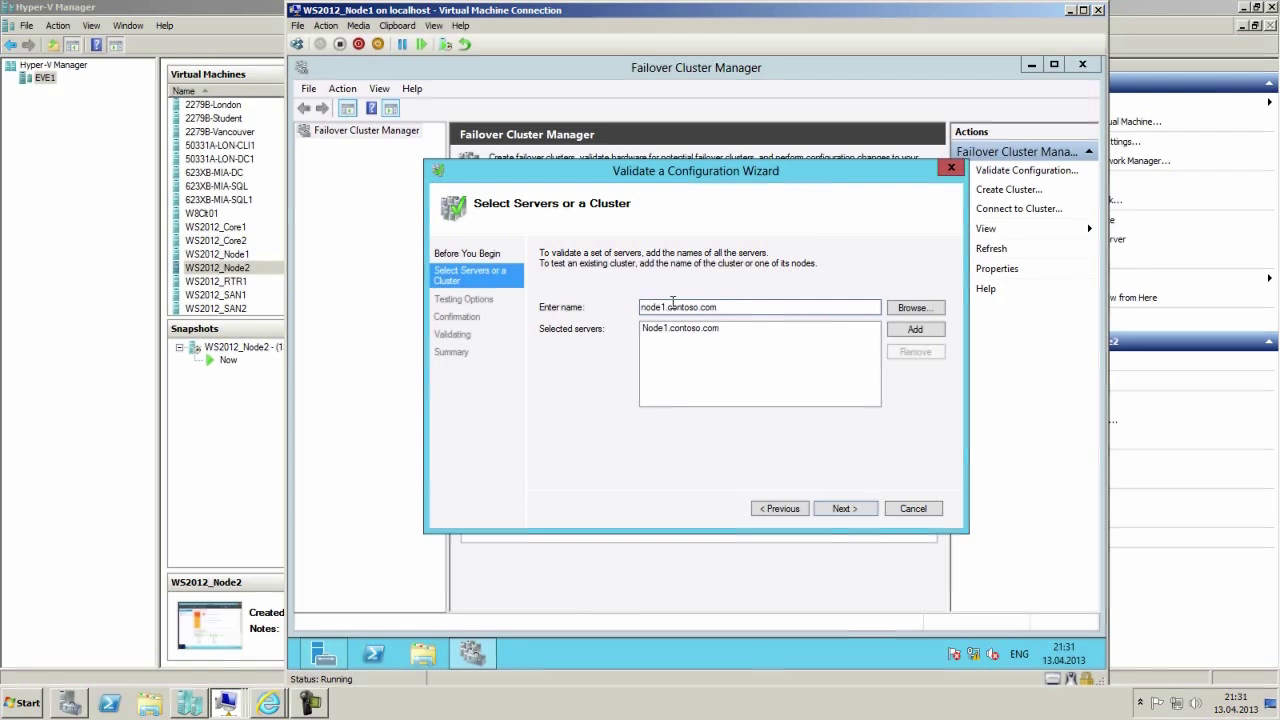
{"action": "key", "text": "BackSpace"}
{"action": "type", "text": "2"}
{"action": "left_click", "coordinate": [912, 330]}
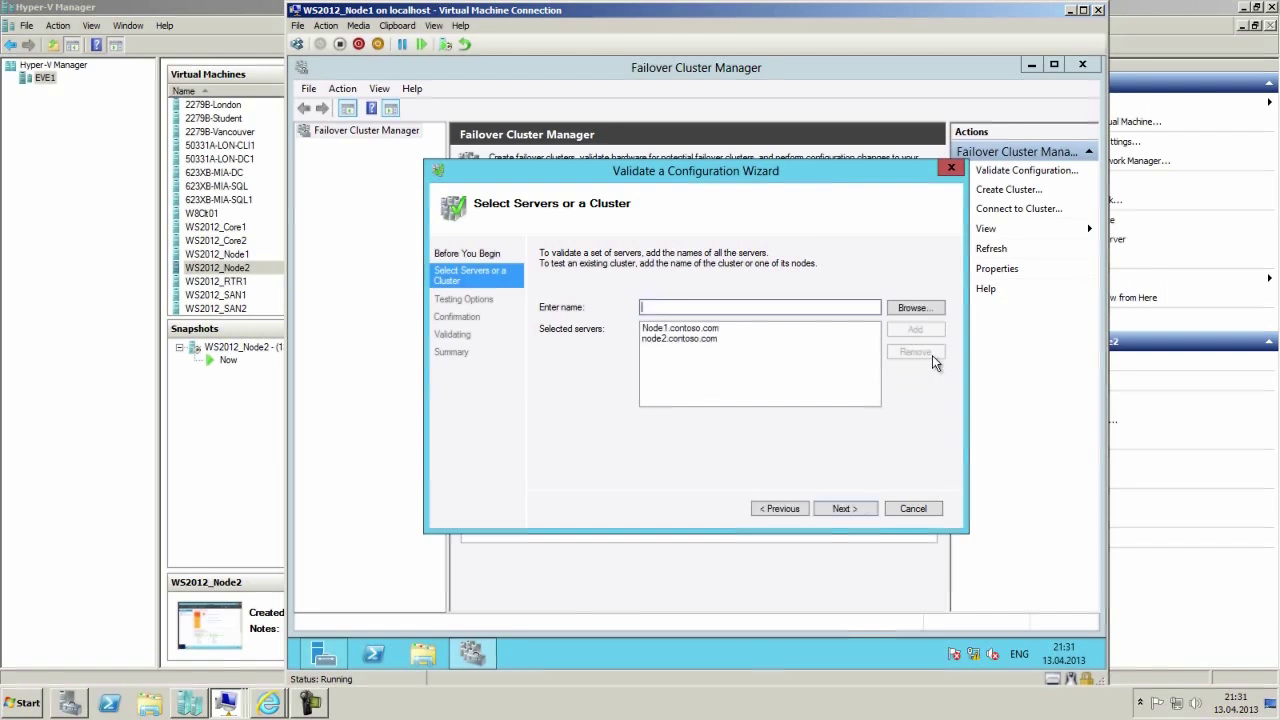
{"action": "left_click", "coordinate": [844, 507]}
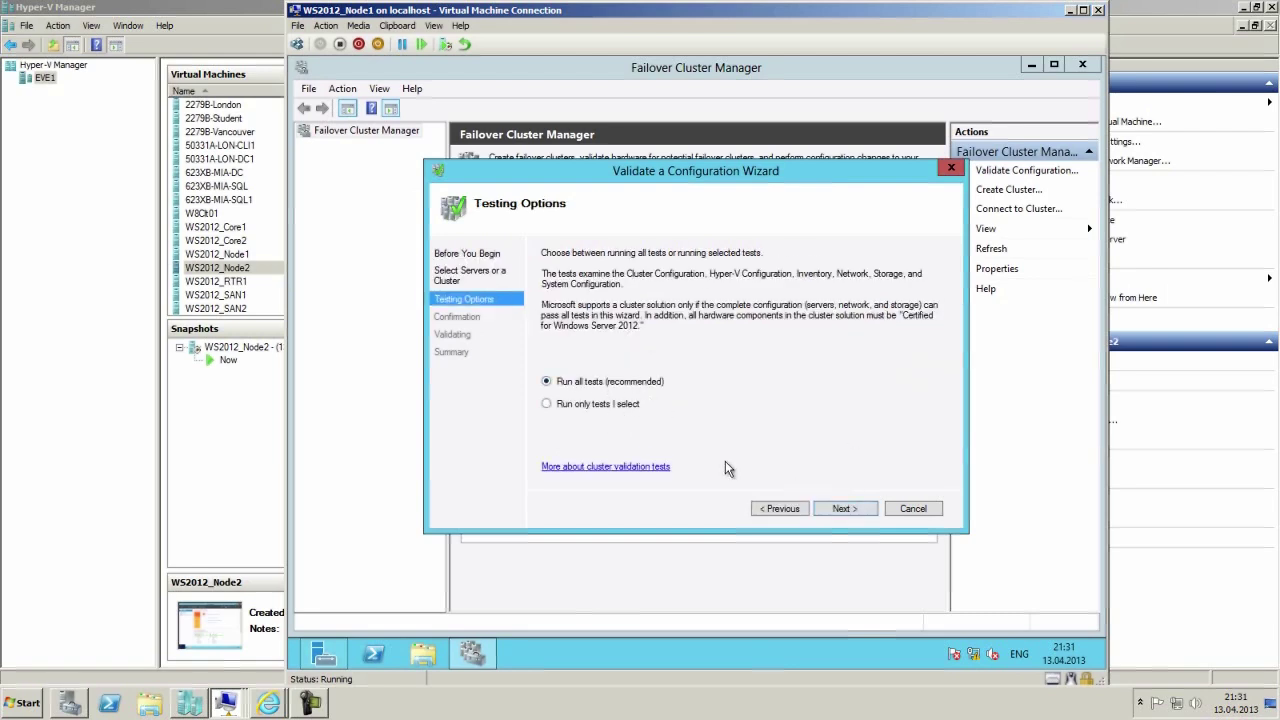
Keep Run all tests and run validation until both nodes show Validated in the summary.
{"action": "left_click", "coordinate": [845, 508]}
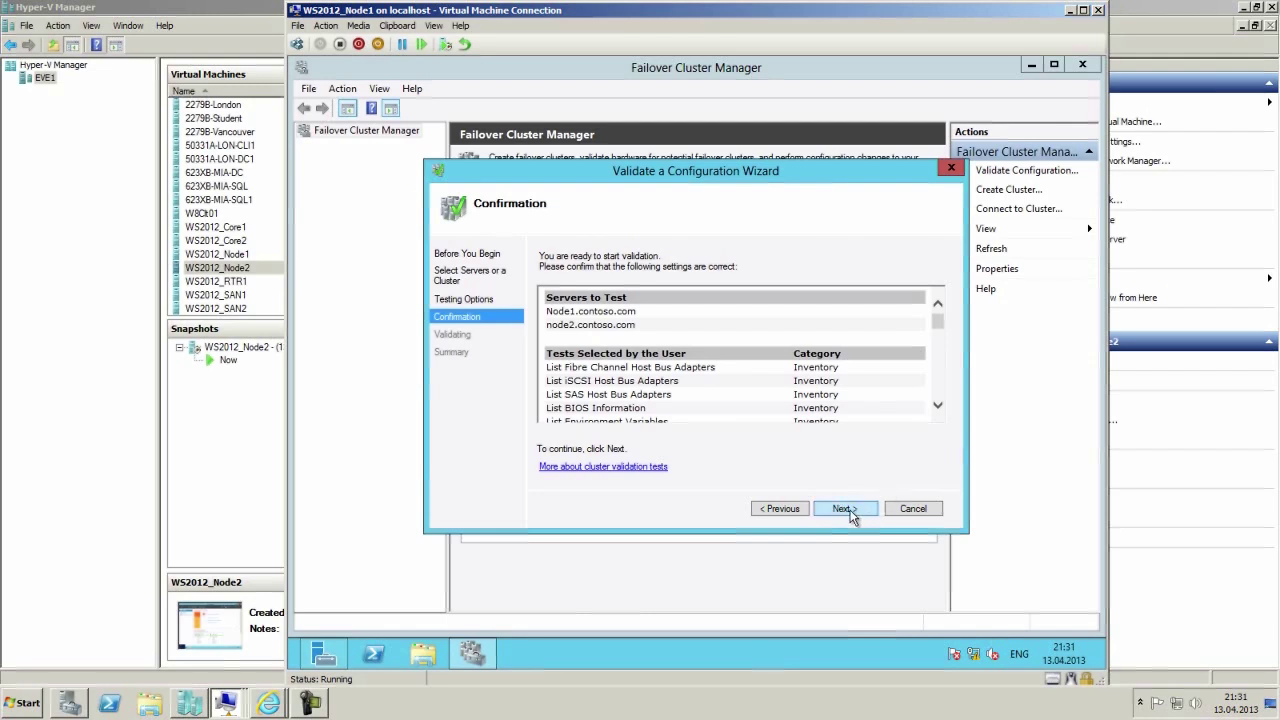
{"action": "left_click", "coordinate": [845, 510]}
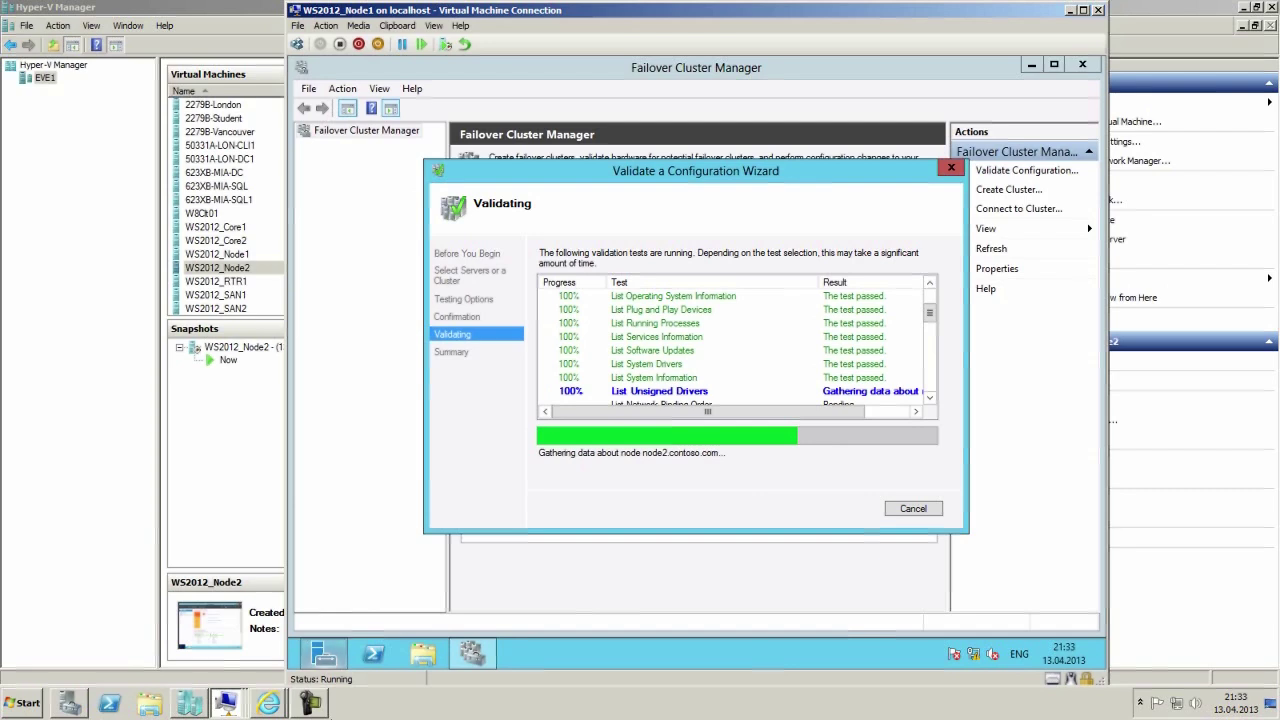
{"action": "left_click", "coordinate": [1185, 655]}
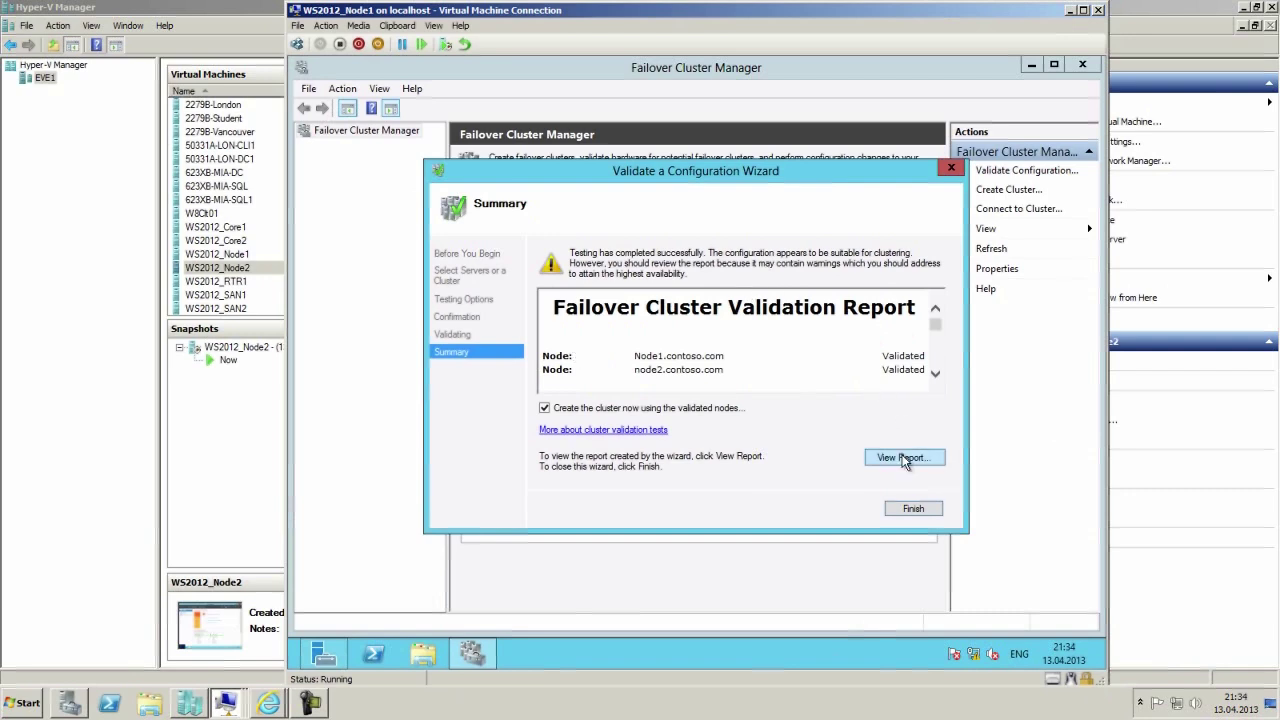
Open the validation report maximized in Internet Explorer at Network > Validate Network Communication.
{"action": "left_click", "coordinate": [903, 458]}
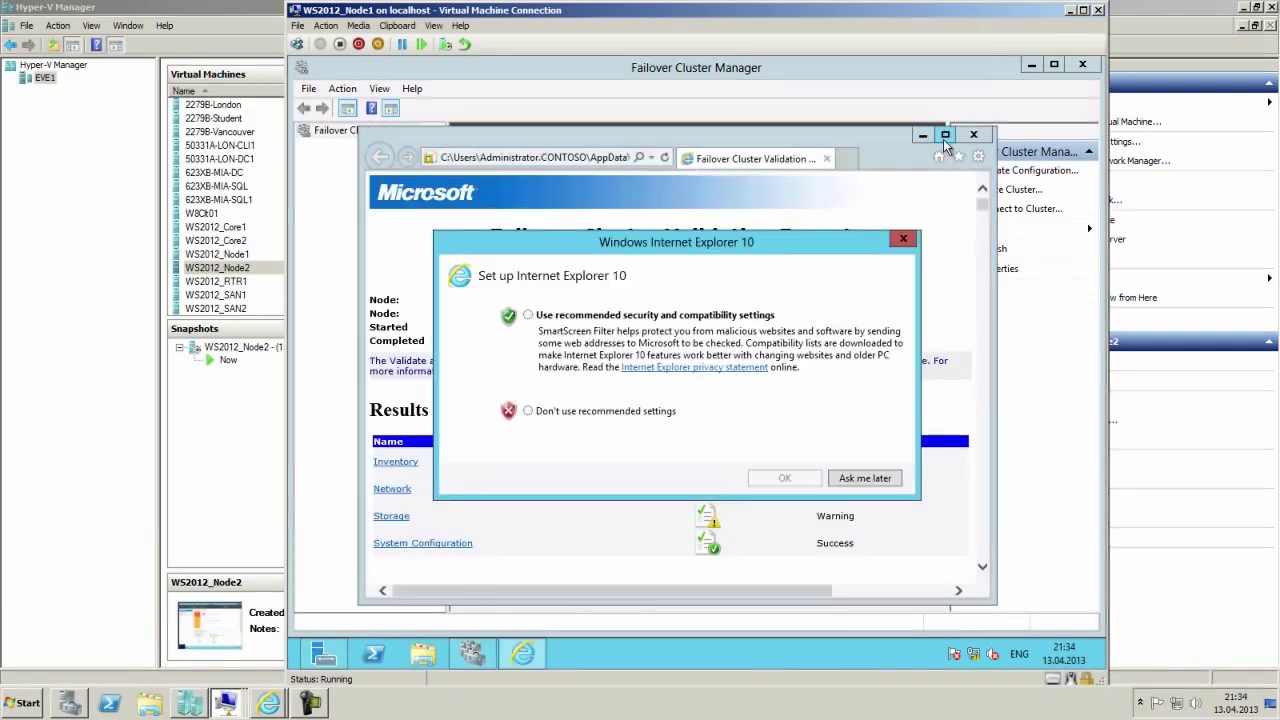
{"action": "left_click", "coordinate": [560, 411]}
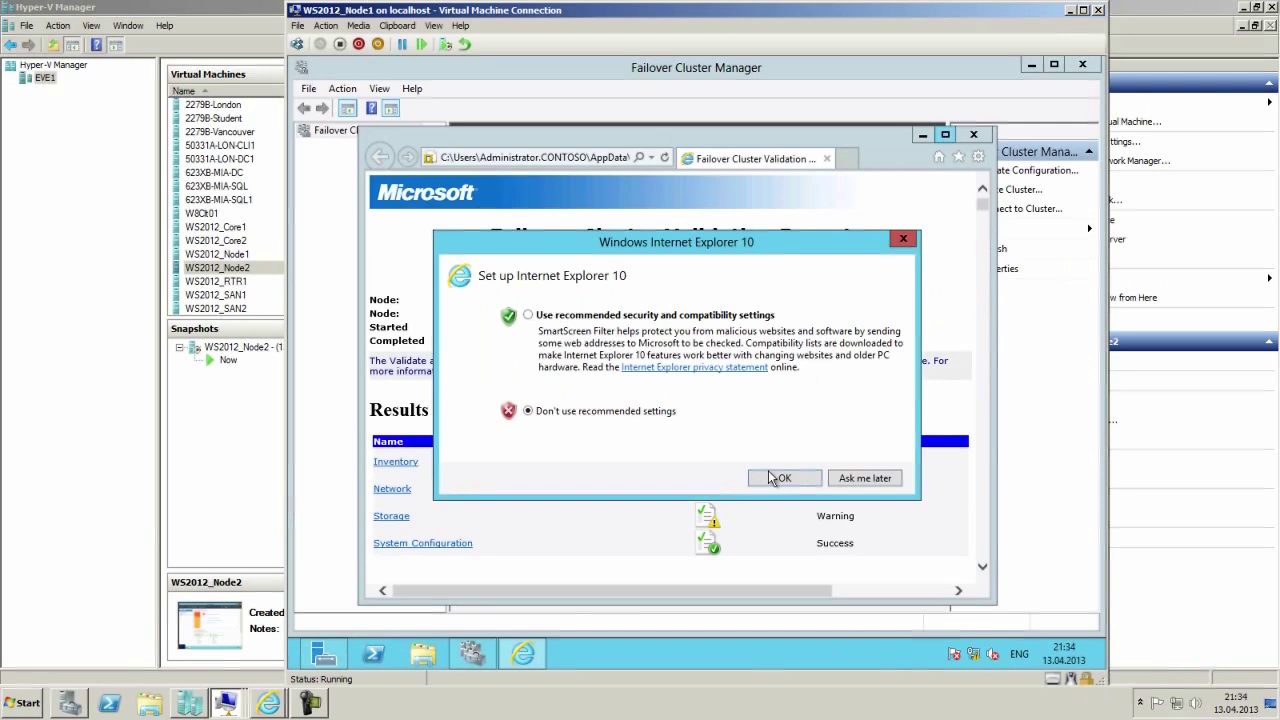
{"action": "left_click", "coordinate": [788, 478]}
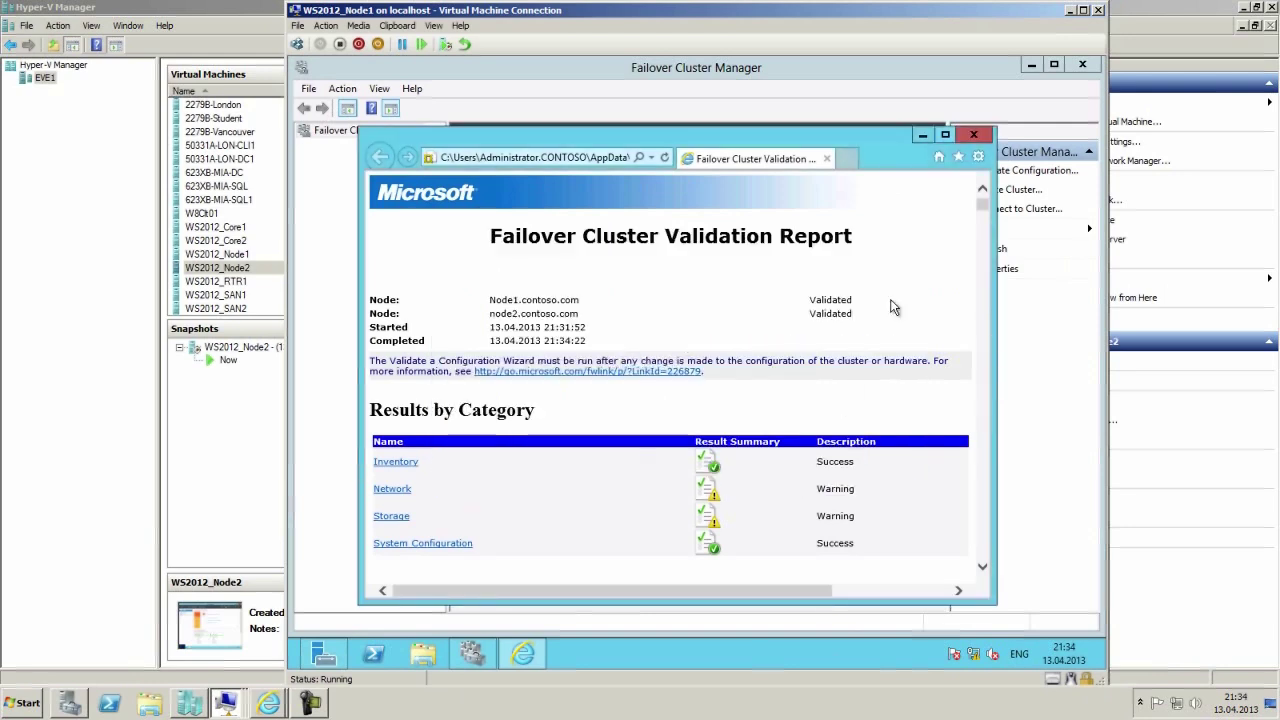
{"action": "left_click", "coordinate": [945, 135]}
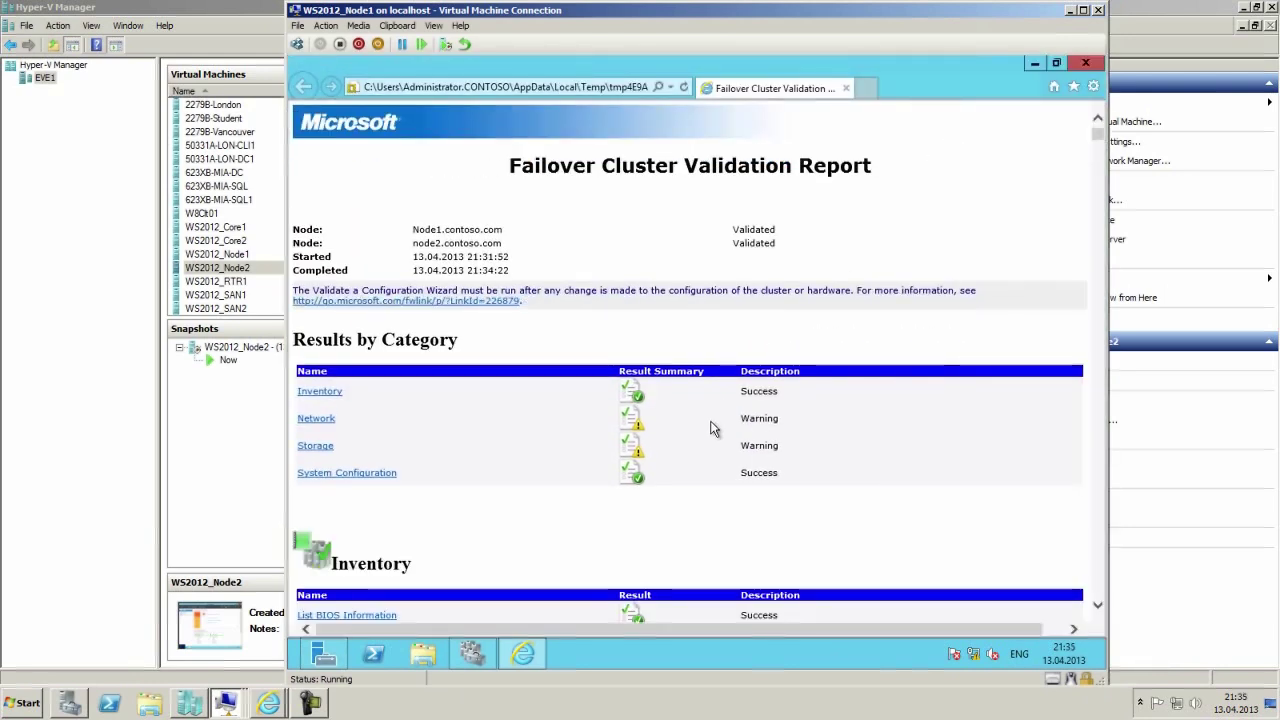
{"action": "left_click", "coordinate": [315, 420]}
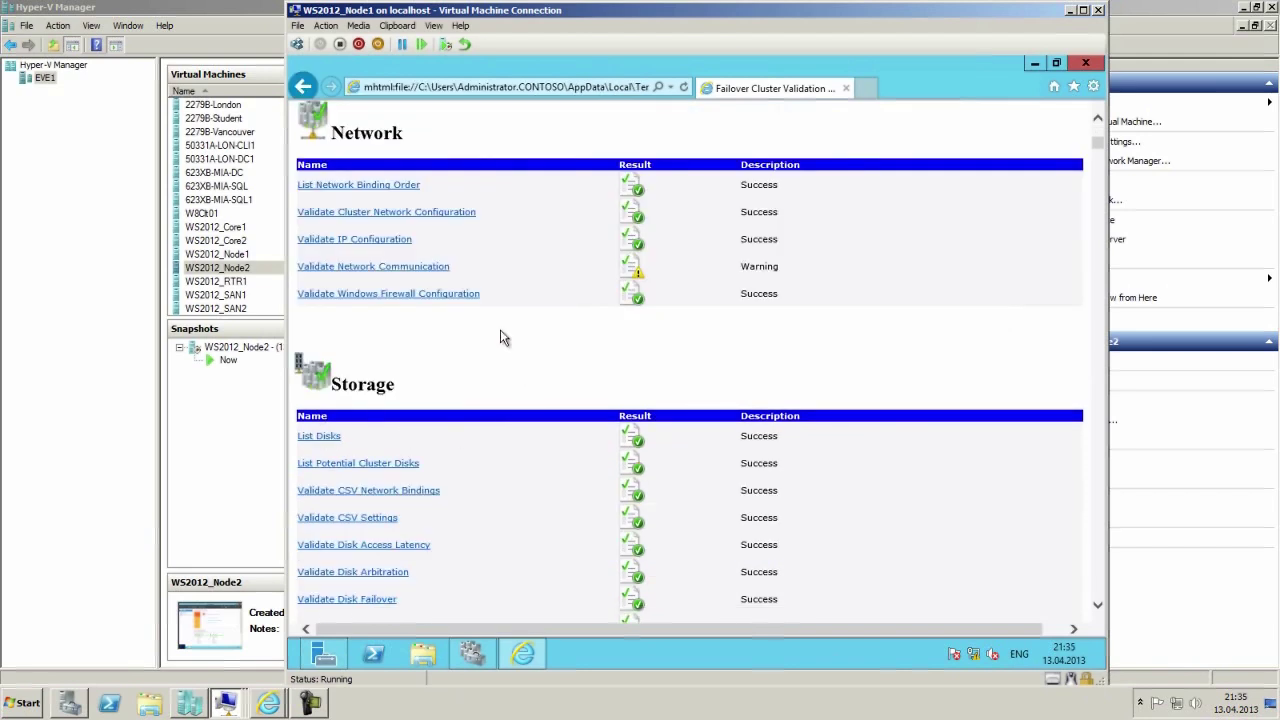
{"action": "left_click", "coordinate": [404, 268]}
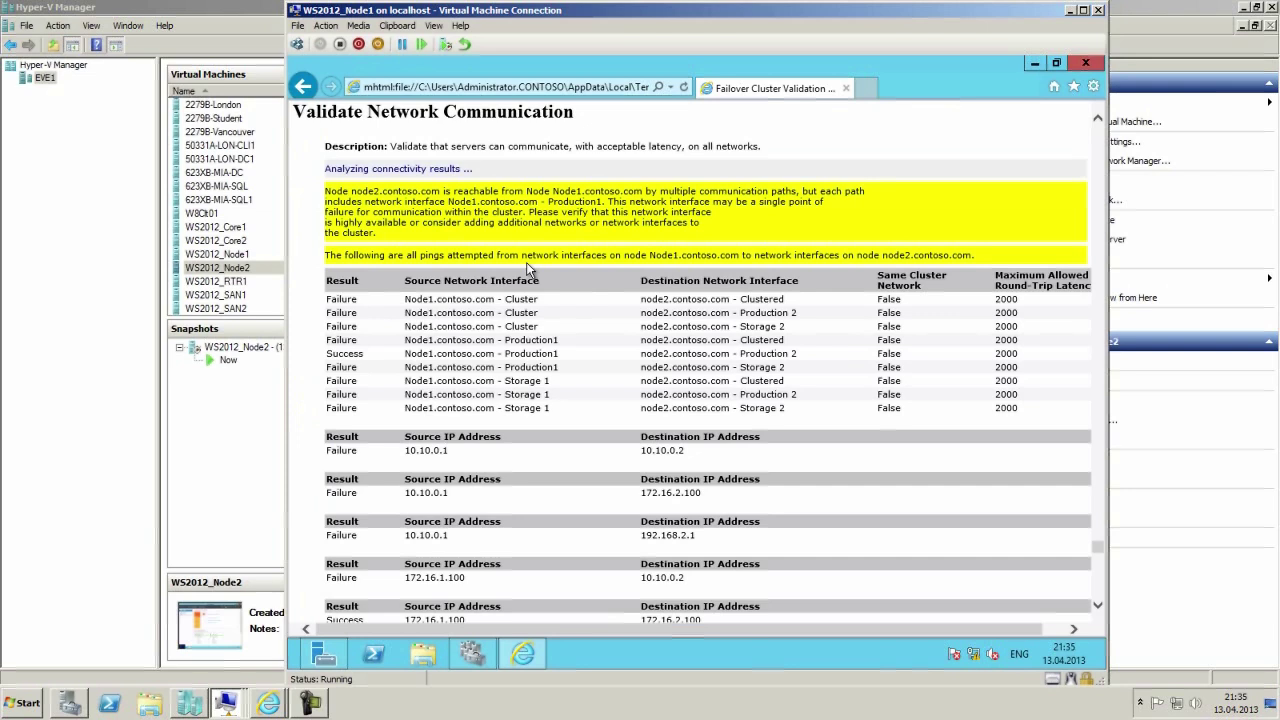
Highlight the warning that Node1's Production1 interface may be a single point of failure.
{"action": "left_click_drag", "start_coordinate": [377, 188], "coordinate": [797, 191]}
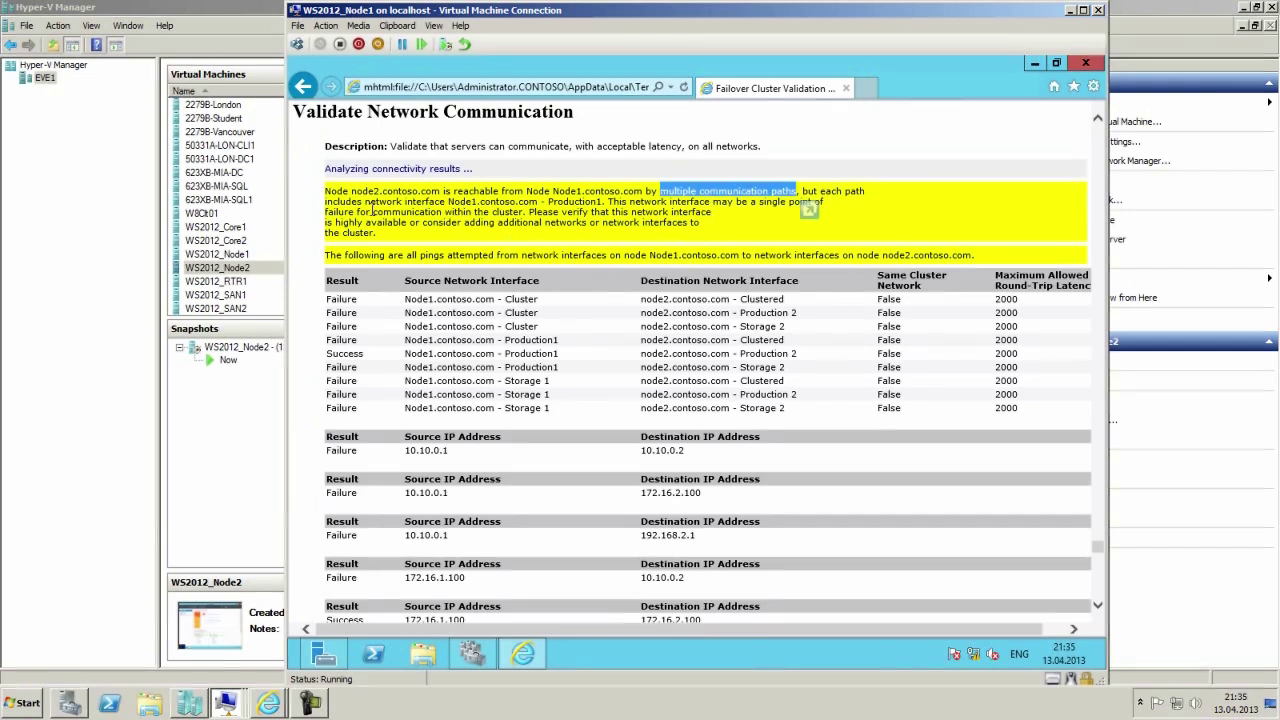
{"action": "left_click_drag", "start_coordinate": [364, 201], "coordinate": [606, 201]}
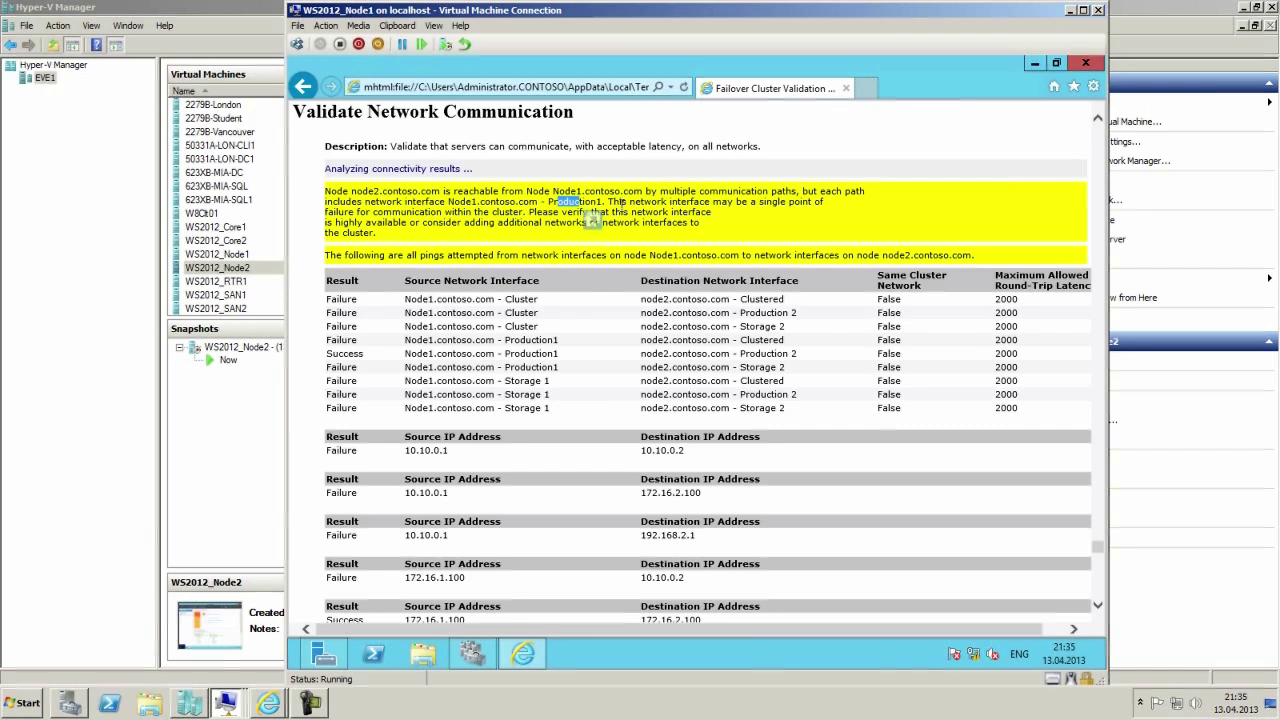
{"action": "left_click_drag", "start_coordinate": [630, 201], "coordinate": [718, 257]}
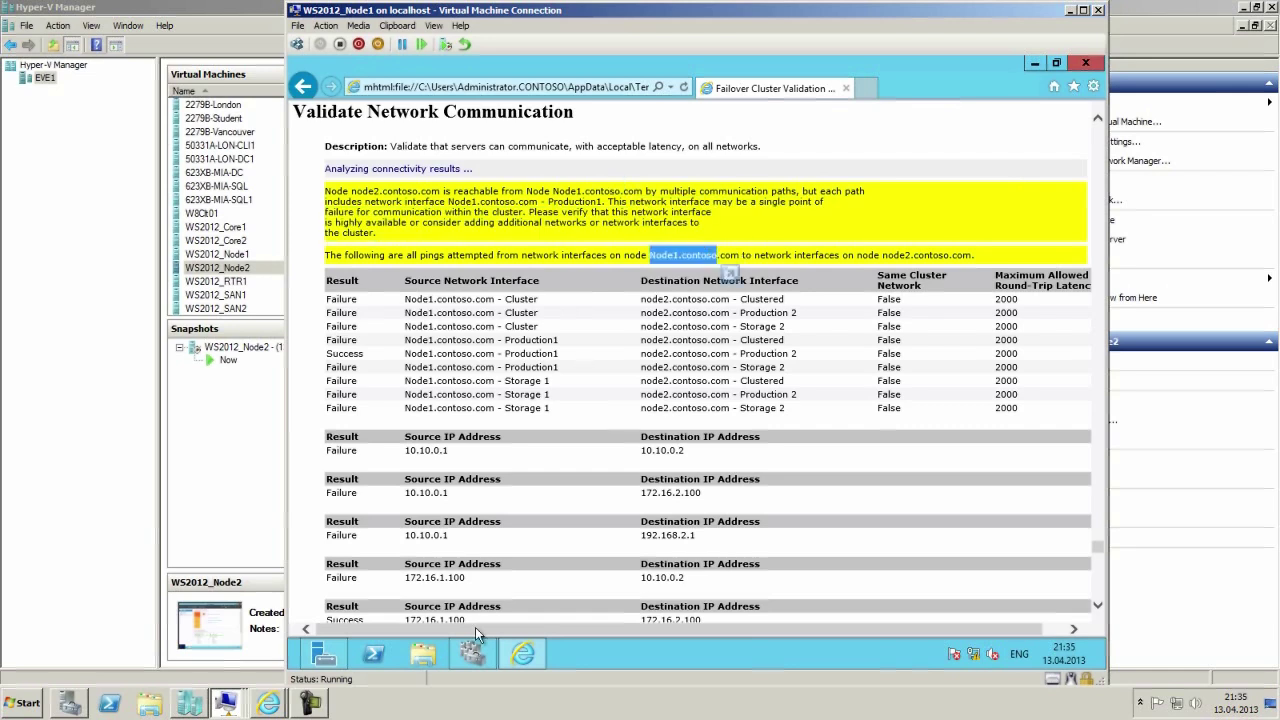
Open Network Connections from Network and Sharing Center and check the Production1 adapter's status.
{"action": "right_click", "coordinate": [975, 655]}
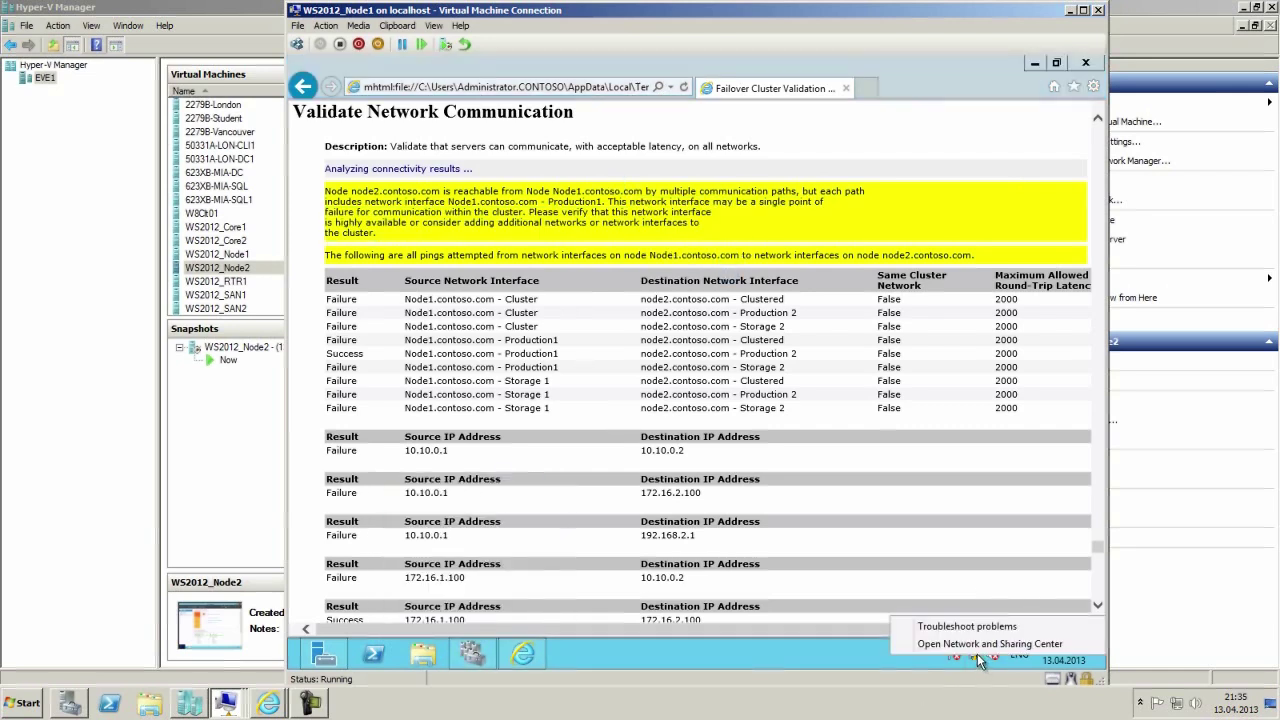
{"action": "left_click", "coordinate": [980, 645]}
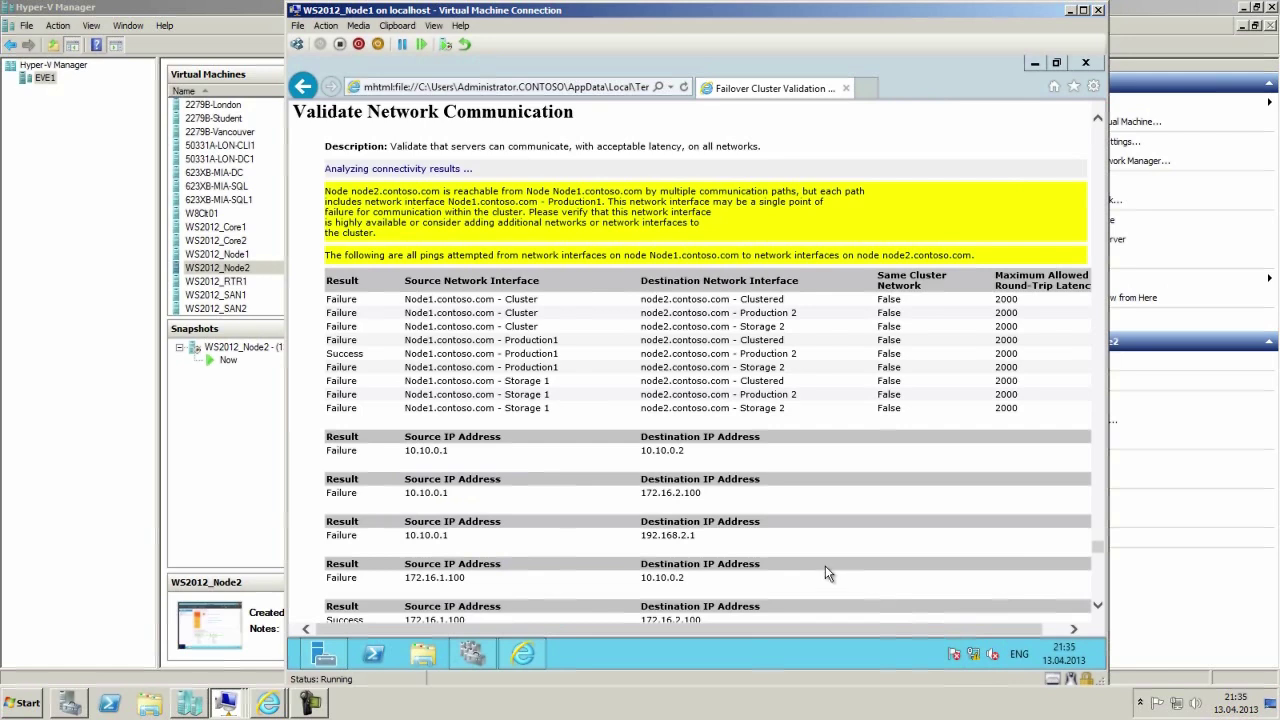
{"action": "left_click", "coordinate": [449, 216]}
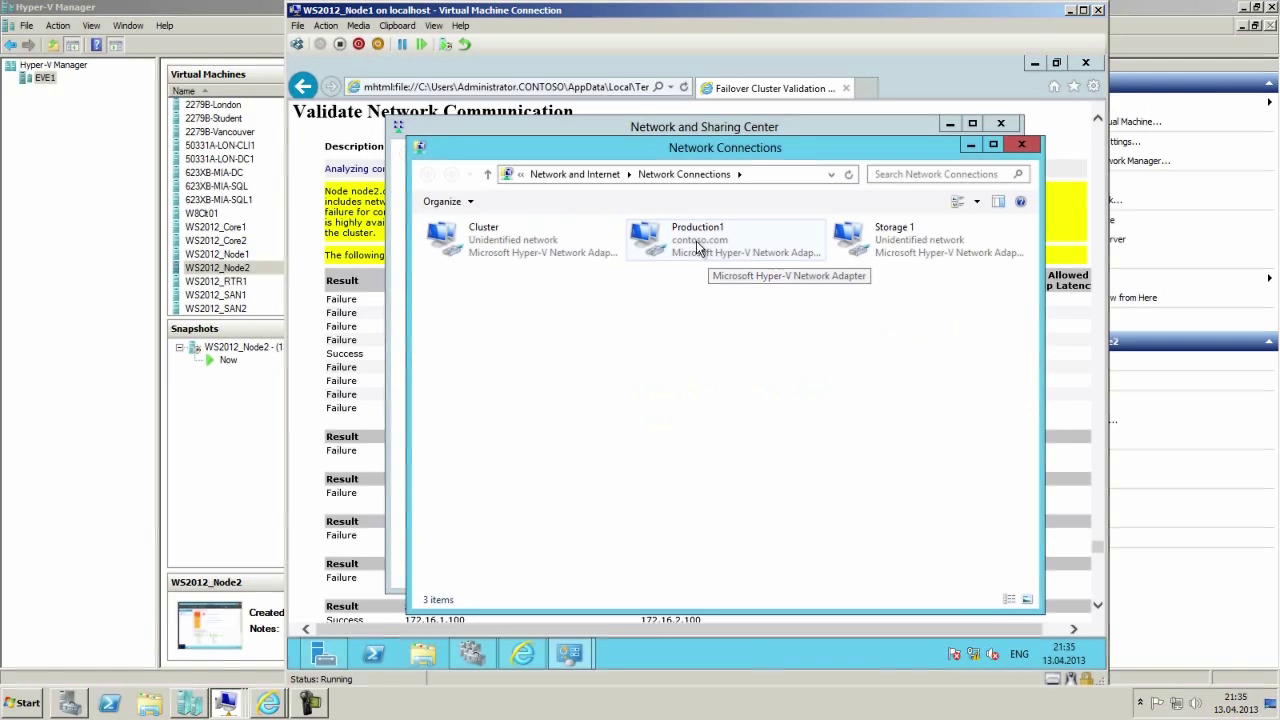
{"action": "right_click", "coordinate": [698, 249]}
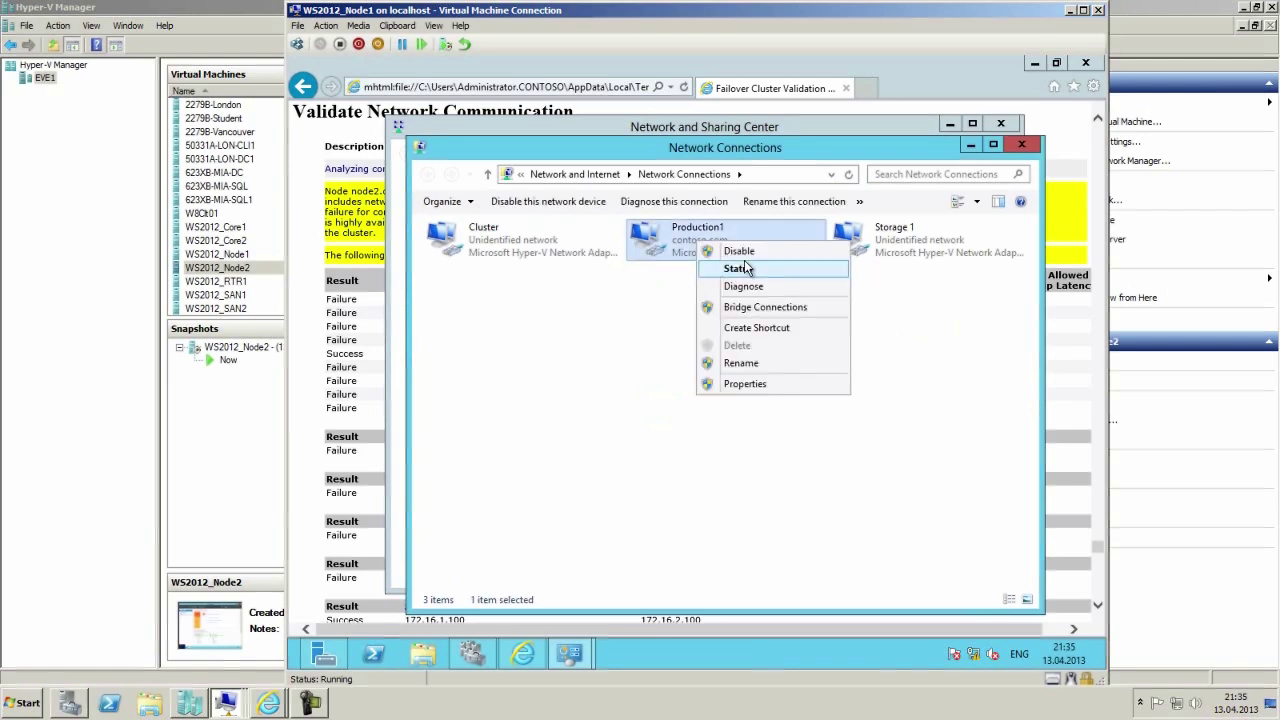
{"action": "left_click", "coordinate": [745, 268]}
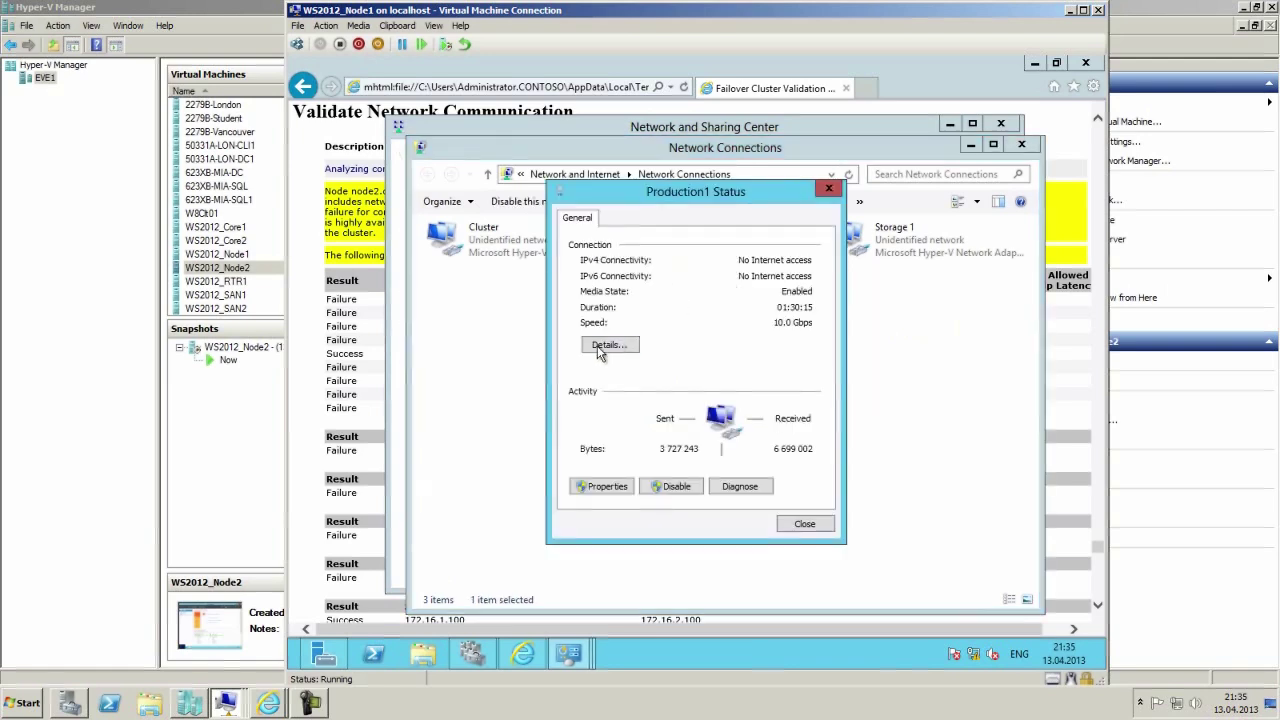
{"action": "left_click", "coordinate": [806, 524]}
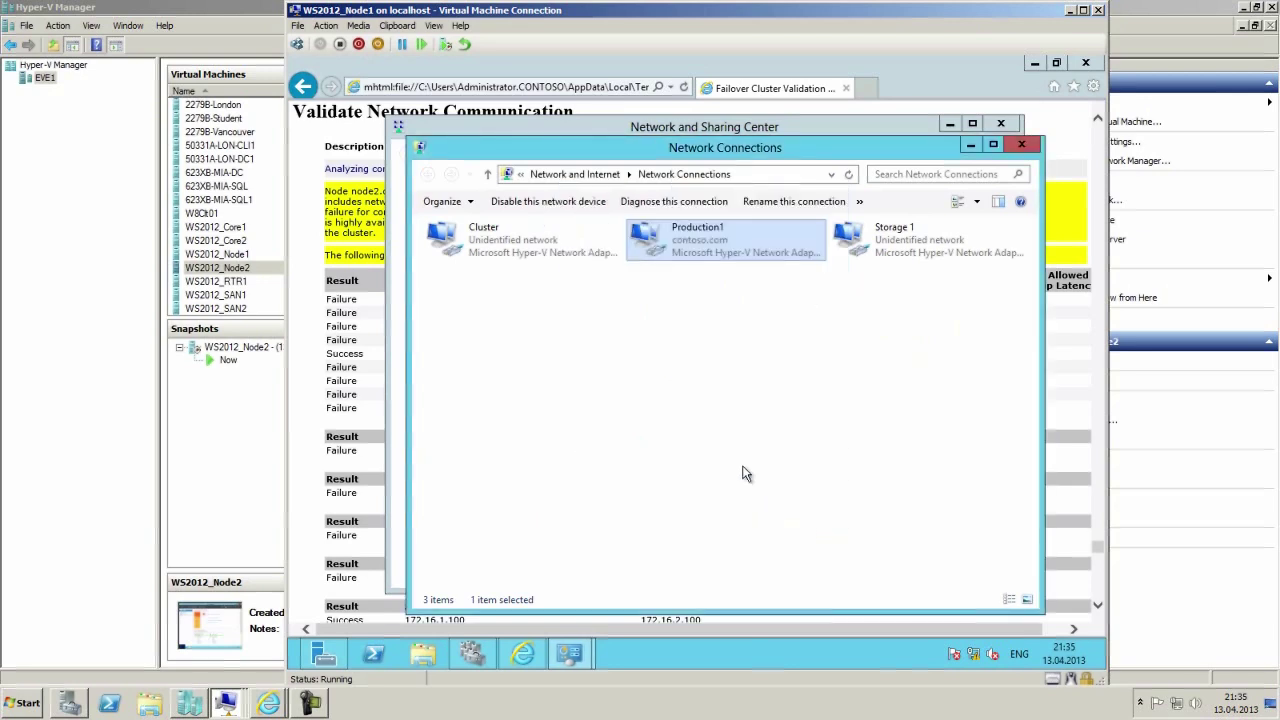
Select the Cluster, Production1 and Storage 1 adapters, then close the network windows to reveal the report.
{"action": "left_click", "coordinate": [505, 252]}
{"action": "left_click", "coordinate": [678, 246]}
{"action": "left_click", "coordinate": [885, 245]}
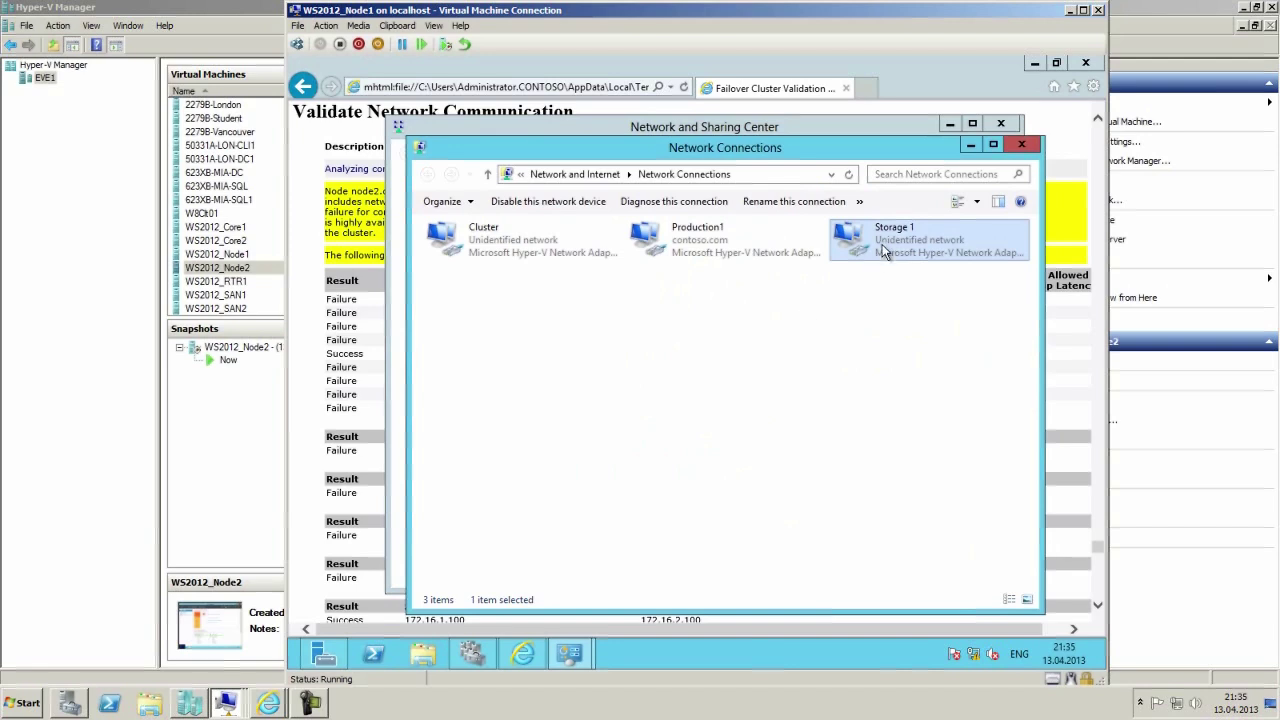
{"action": "left_click", "coordinate": [448, 243]}
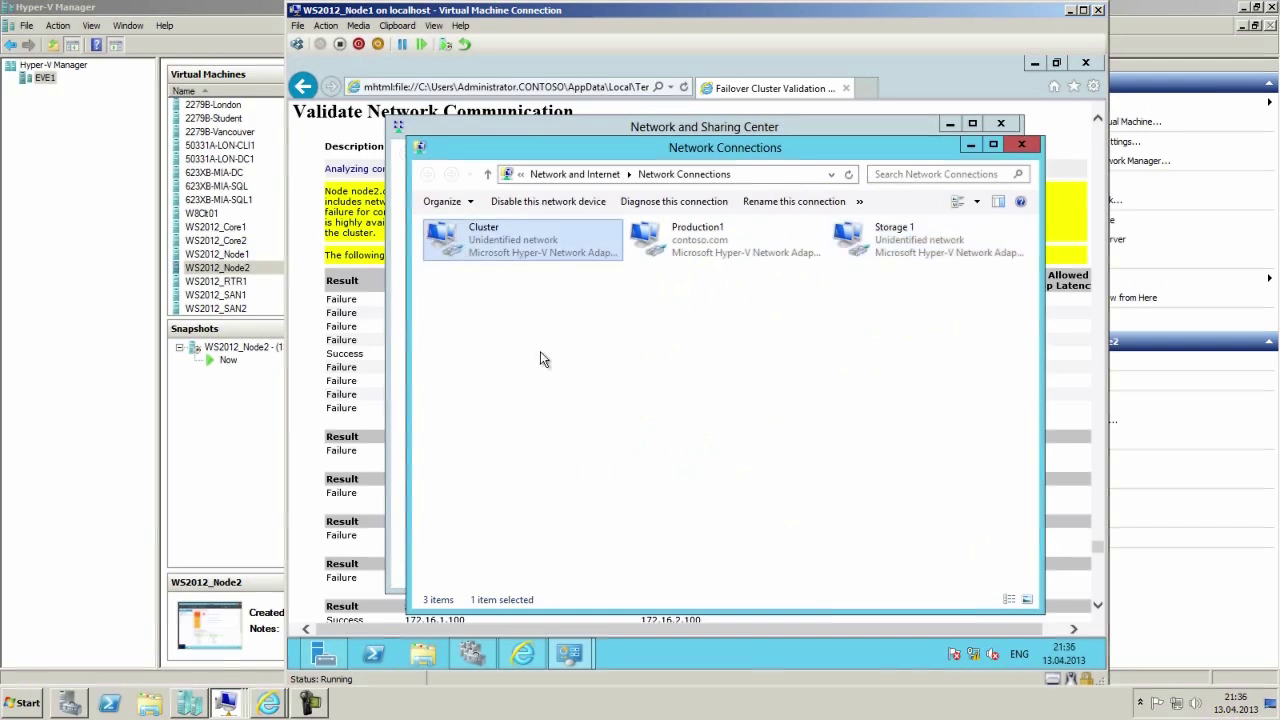
{"action": "left_click", "coordinate": [696, 250]}
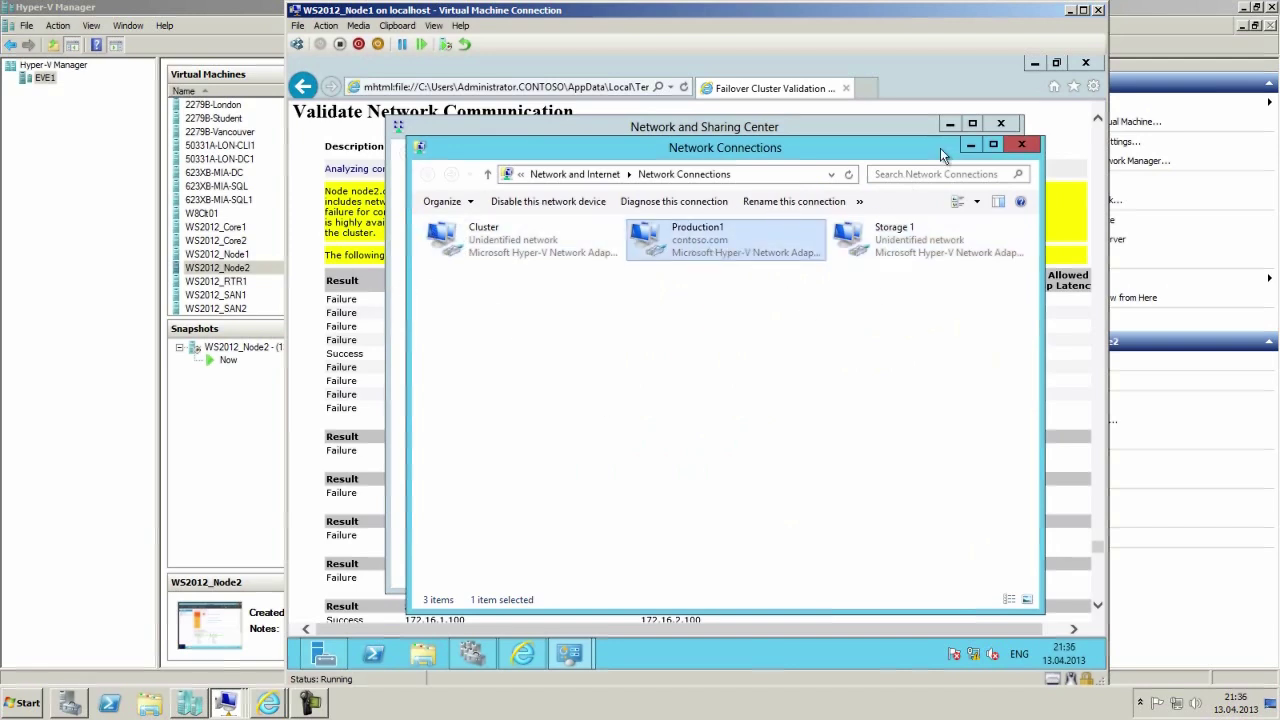
{"action": "left_click", "coordinate": [1021, 145]}
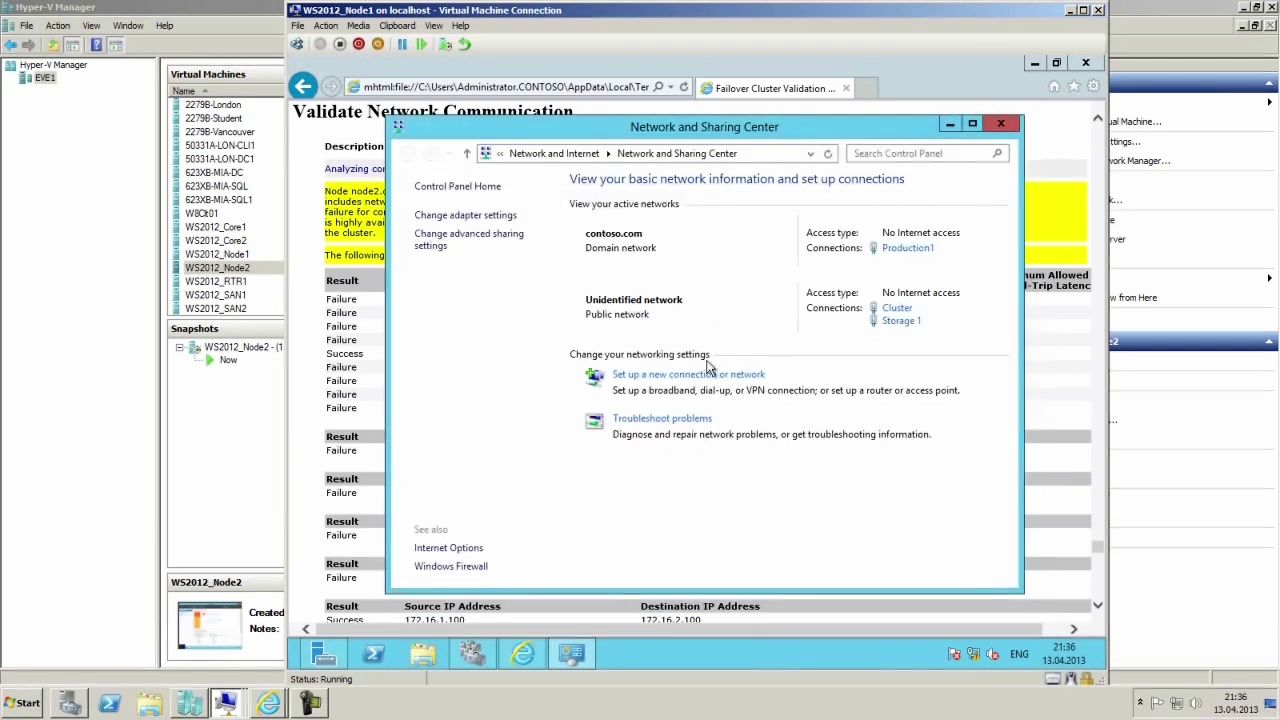
{"action": "left_click", "coordinate": [372, 300]}
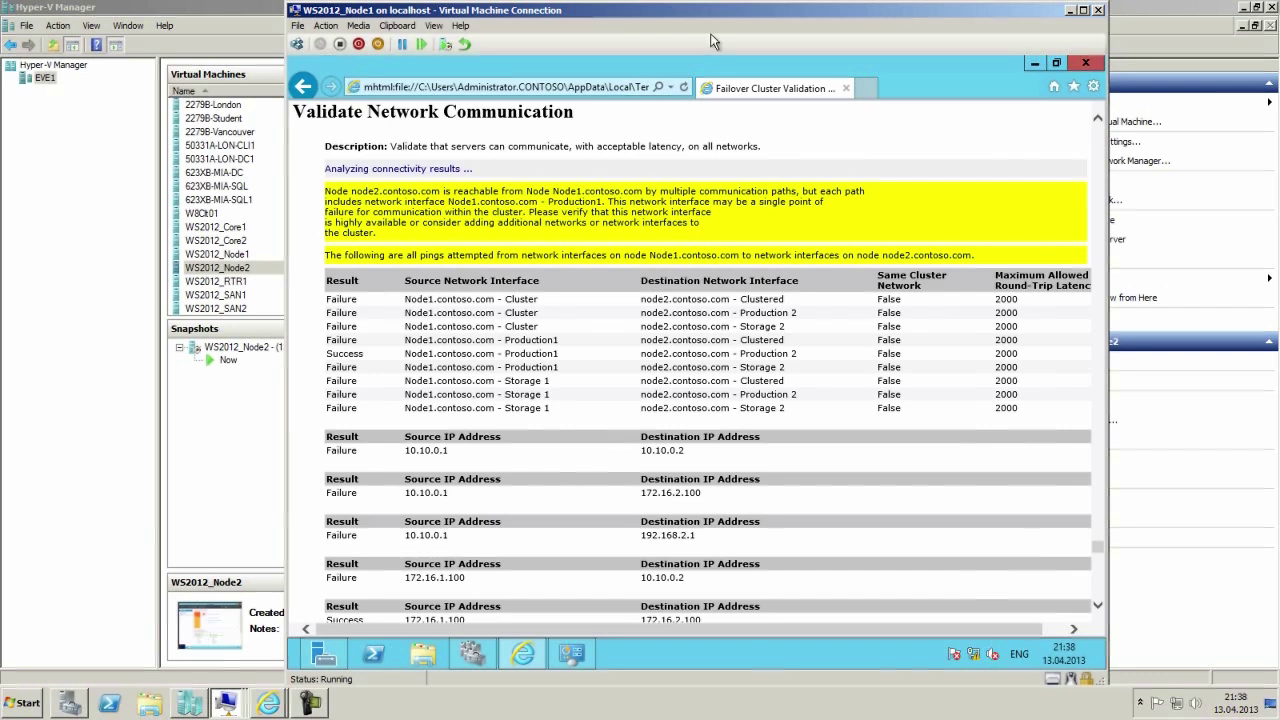
Reopen Network Connections and view Production1's connection details, noting IPv4 address 172.16.1.100.
{"action": "left_click", "coordinate": [571, 653]}
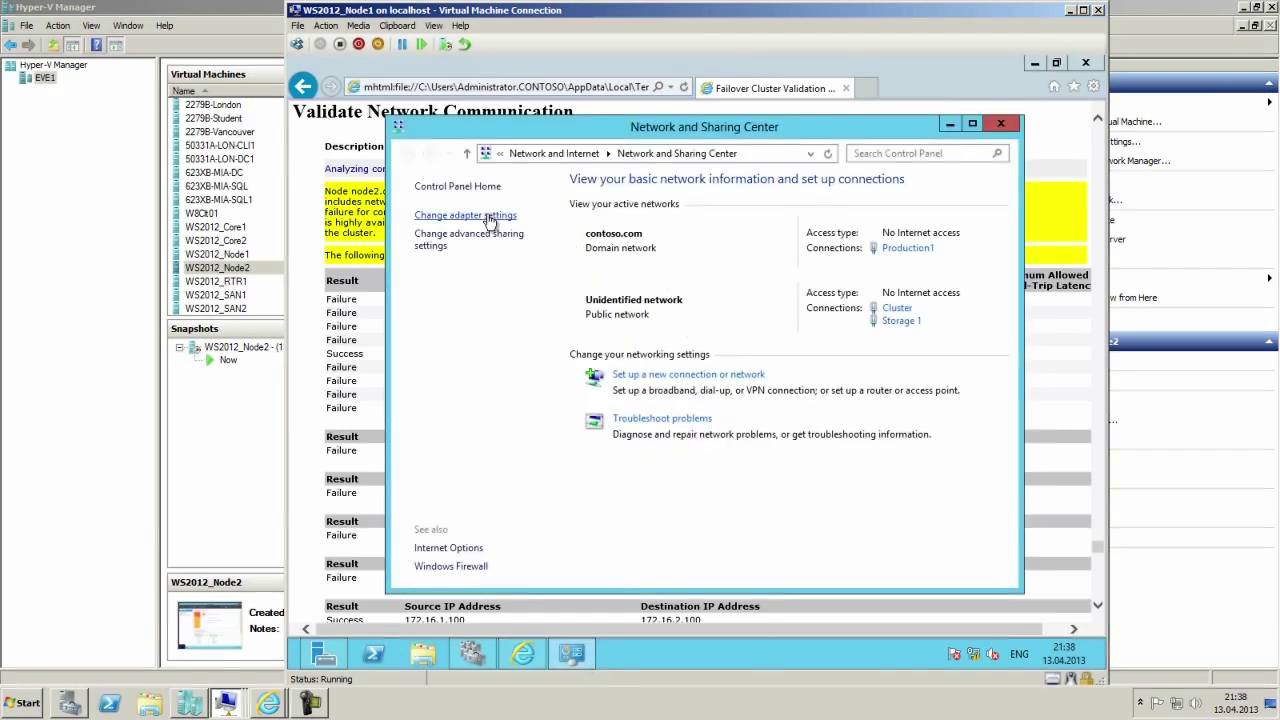
{"action": "left_click", "coordinate": [465, 215]}
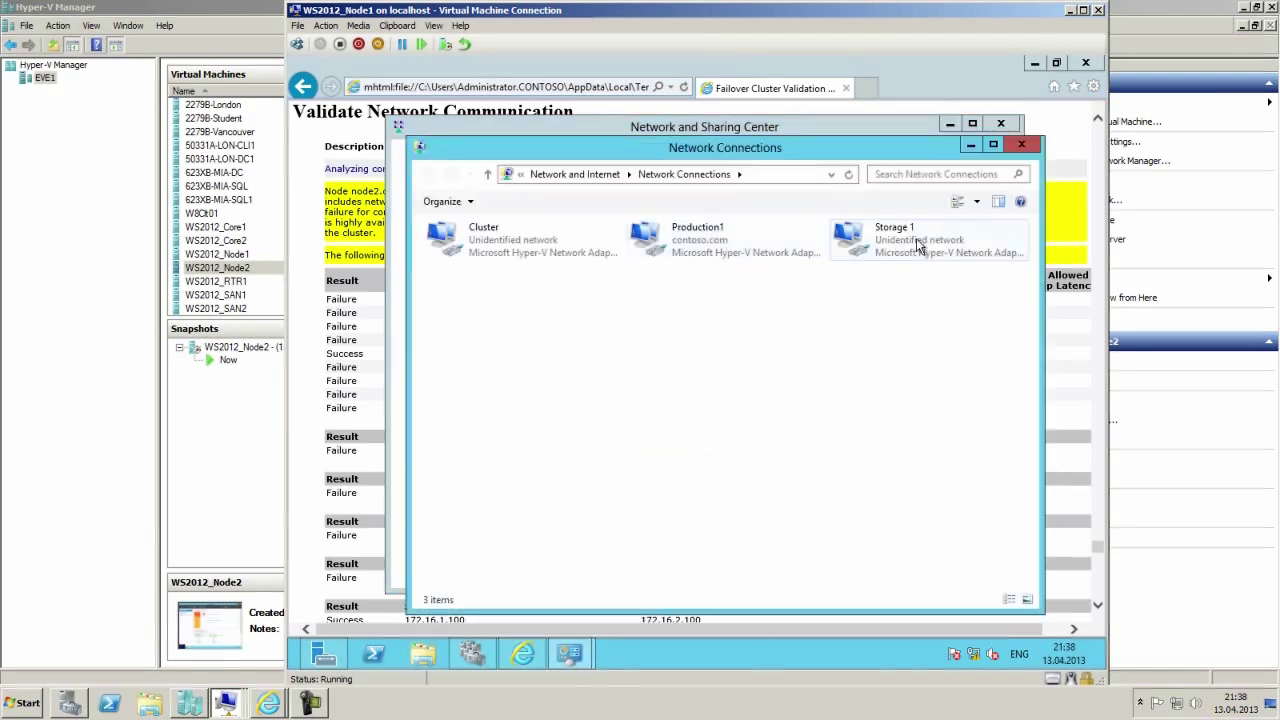
{"action": "right_click", "coordinate": [900, 248]}
{"action": "right_click", "coordinate": [699, 242]}
{"action": "left_click", "coordinate": [745, 268]}
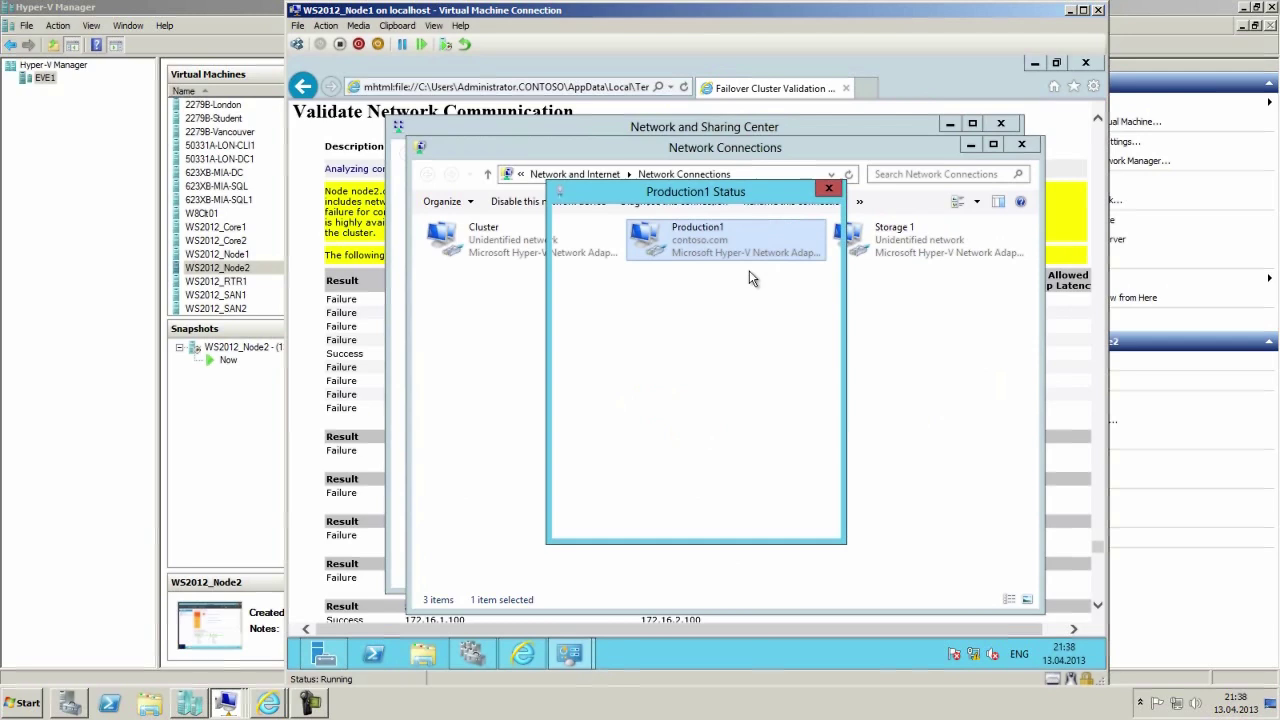
{"action": "left_click", "coordinate": [628, 346]}
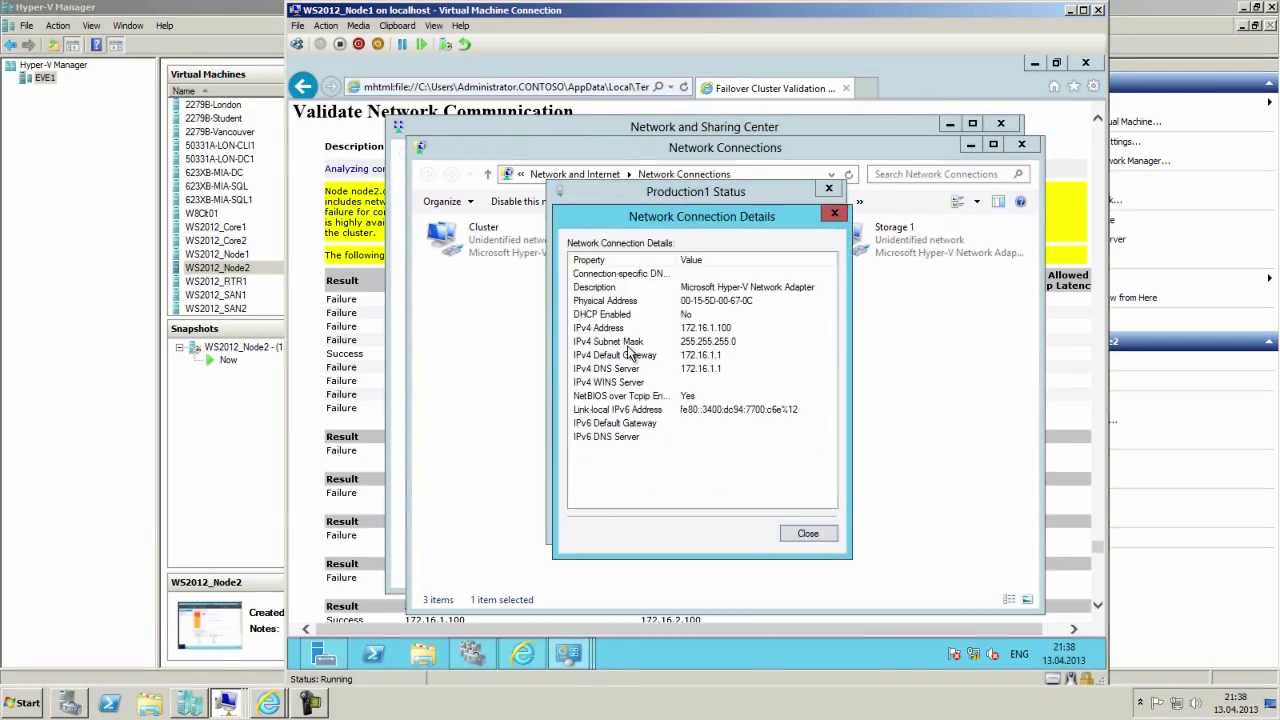
{"action": "left_click", "coordinate": [728, 330]}
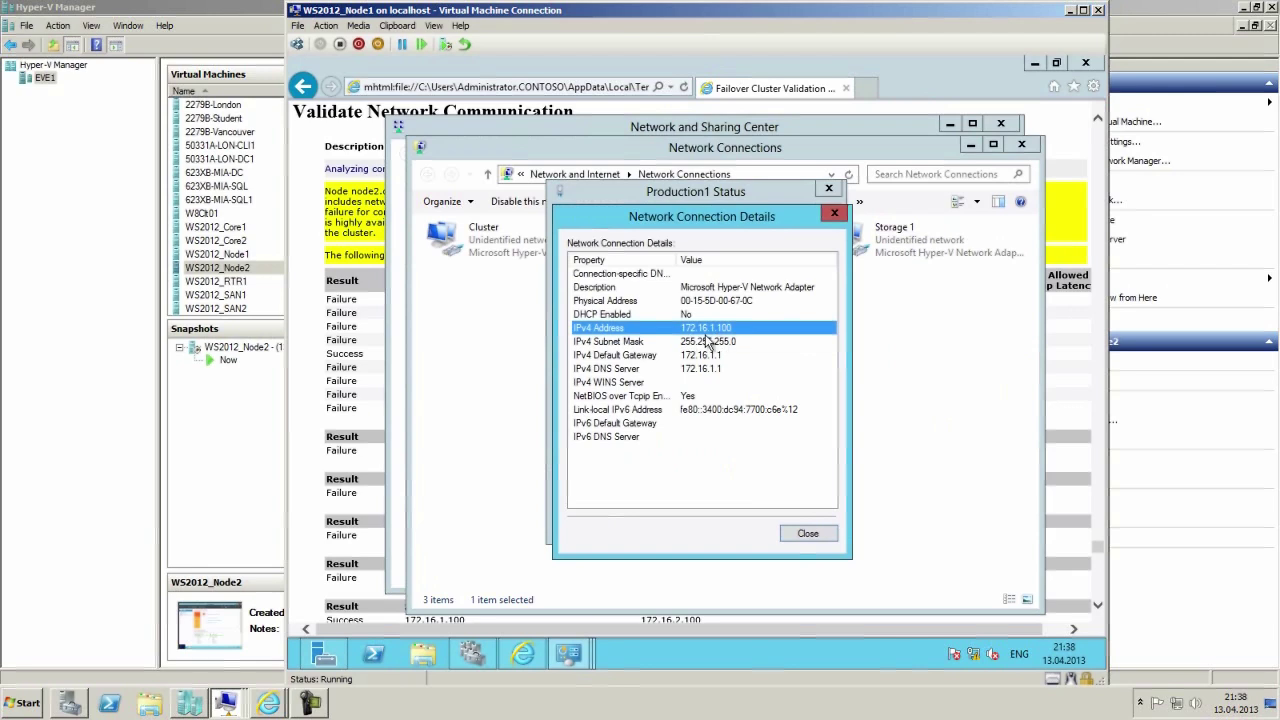
Close the Production1 details and status windows plus the network windows to show the report.
{"action": "left_click", "coordinate": [806, 534]}
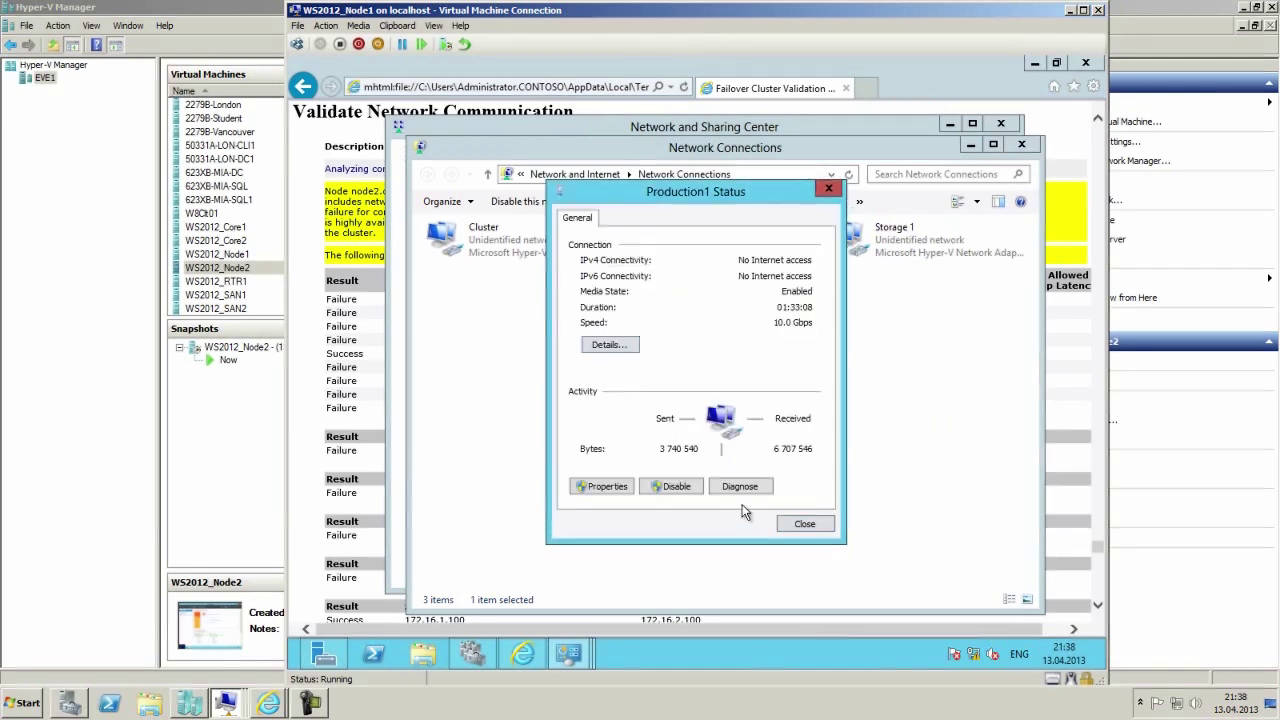
{"action": "left_click", "coordinate": [806, 523]}
{"action": "left_click", "coordinate": [1021, 145]}
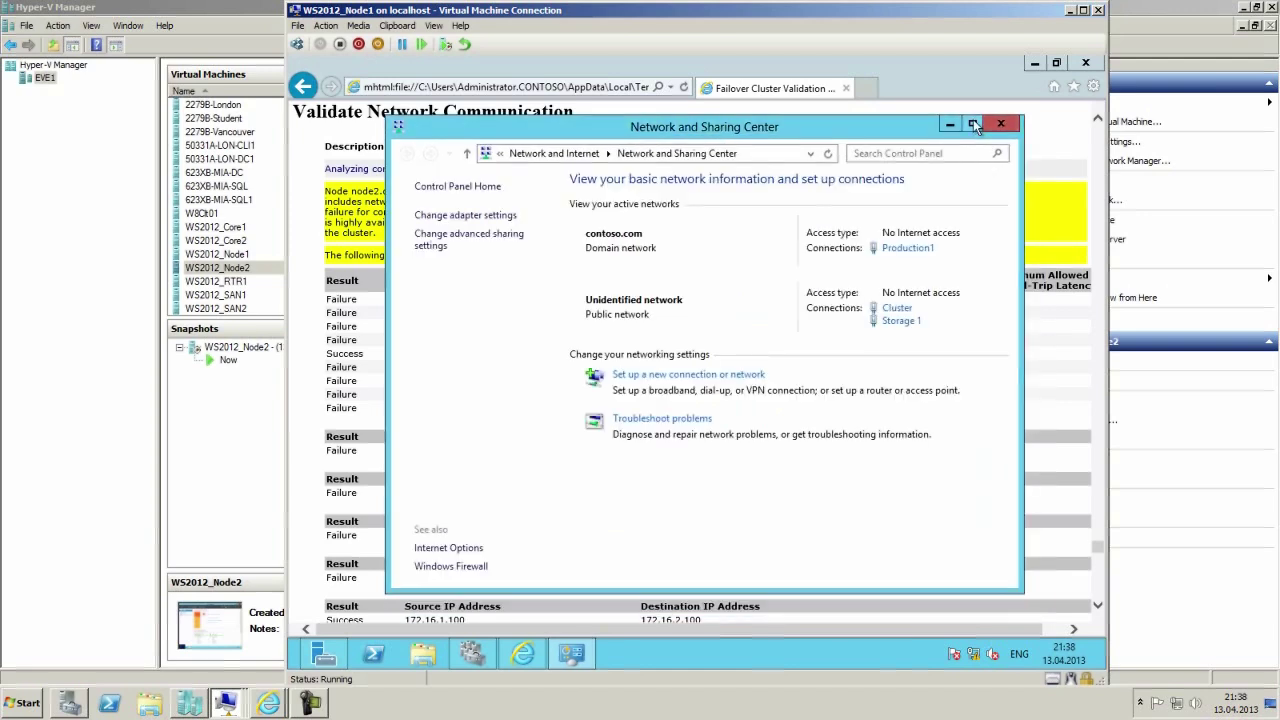
{"action": "left_click", "coordinate": [999, 127]}
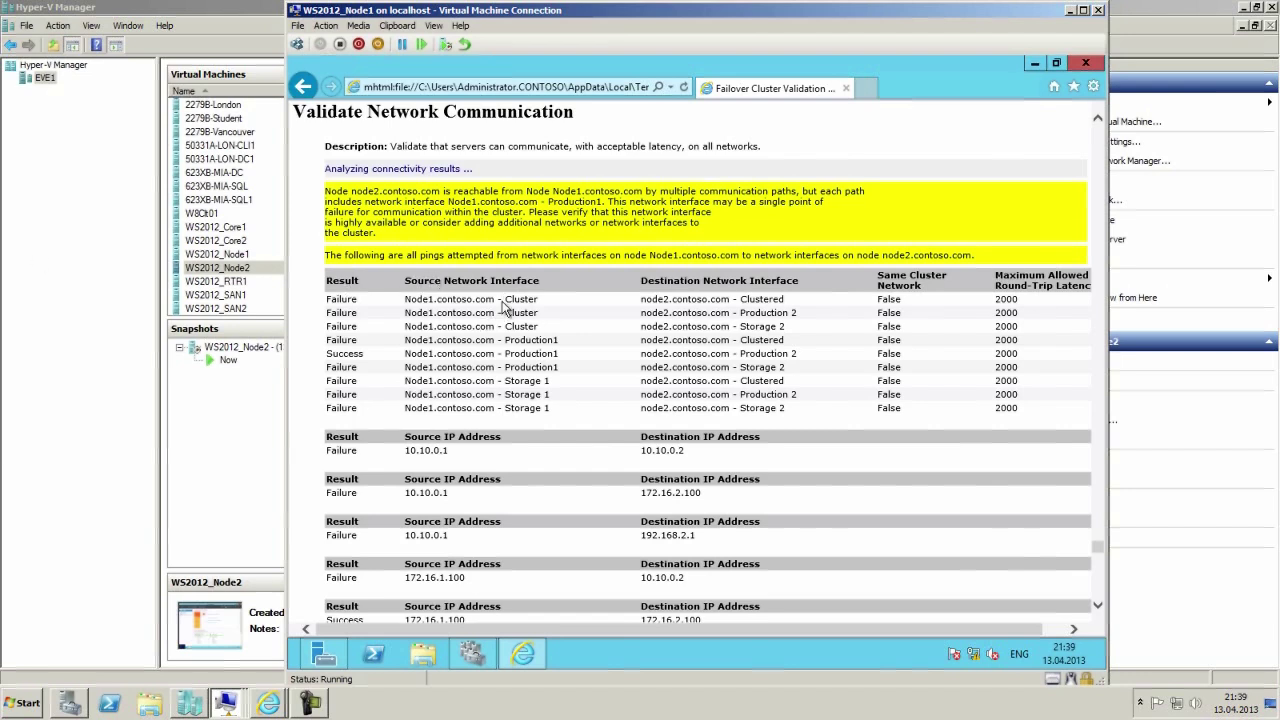
{"action": "scroll", "coordinate": [503, 308], "scroll_direction": "down", "scroll_amount": 5}
{"action": "scroll", "coordinate": [503, 308], "scroll_direction": "down", "scroll_amount": 3}
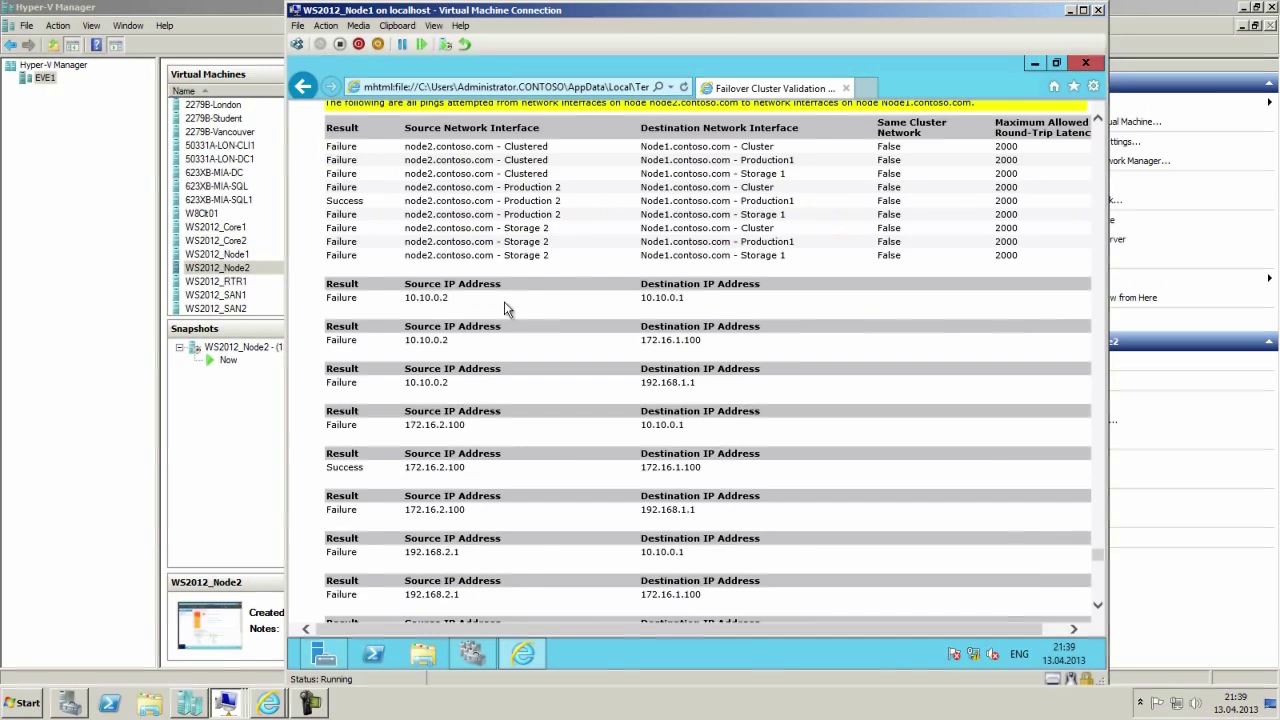
{"action": "scroll", "coordinate": [504, 303], "scroll_direction": "down", "scroll_amount": 3}
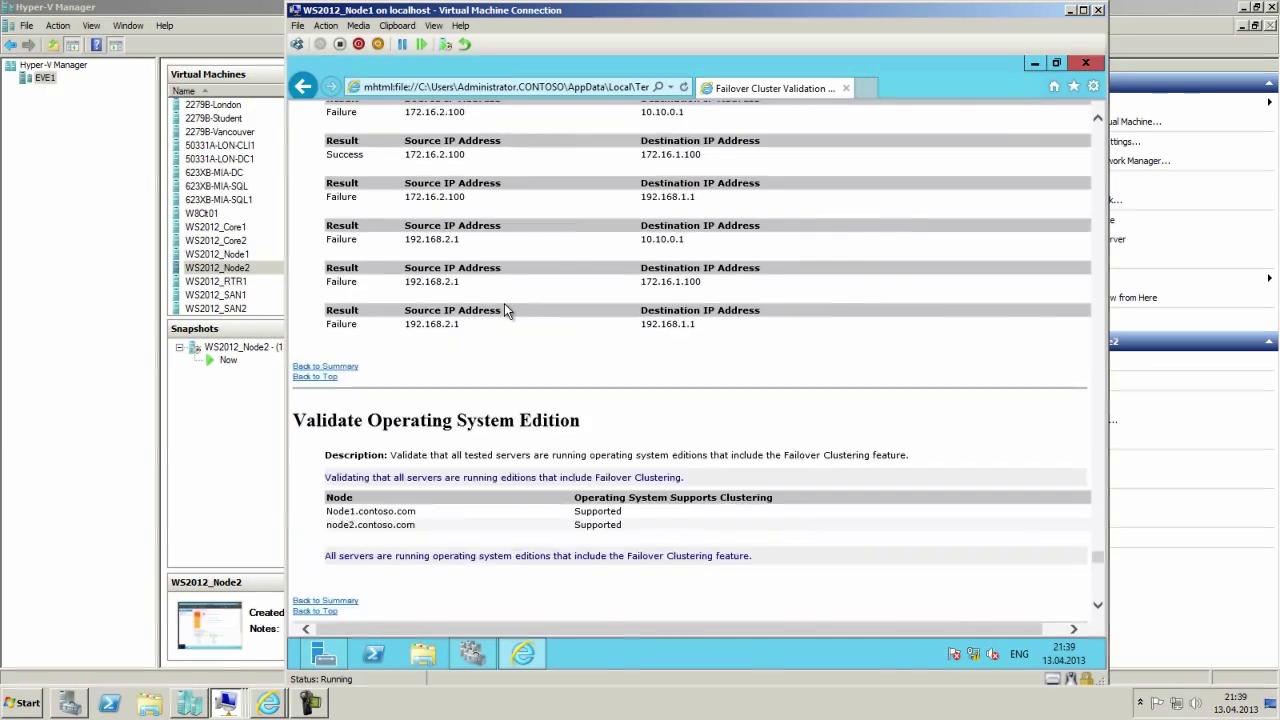
{"action": "scroll", "coordinate": [504, 303], "scroll_direction": "up", "scroll_amount": 10}
{"action": "scroll", "coordinate": [937, 329], "scroll_direction": "down", "scroll_amount": 12}
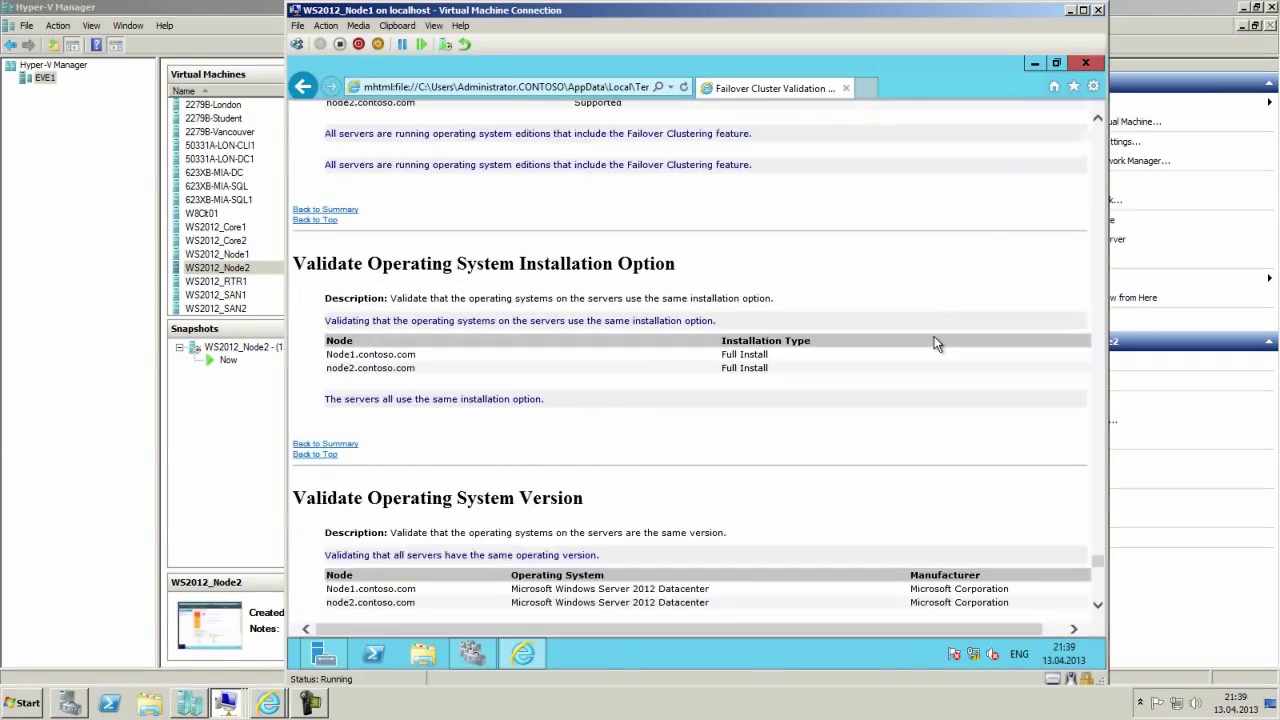
{"action": "scroll", "coordinate": [934, 338], "scroll_direction": "down", "scroll_amount": 5}
{"action": "scroll", "coordinate": [930, 343], "scroll_direction": "down", "scroll_amount": 5}
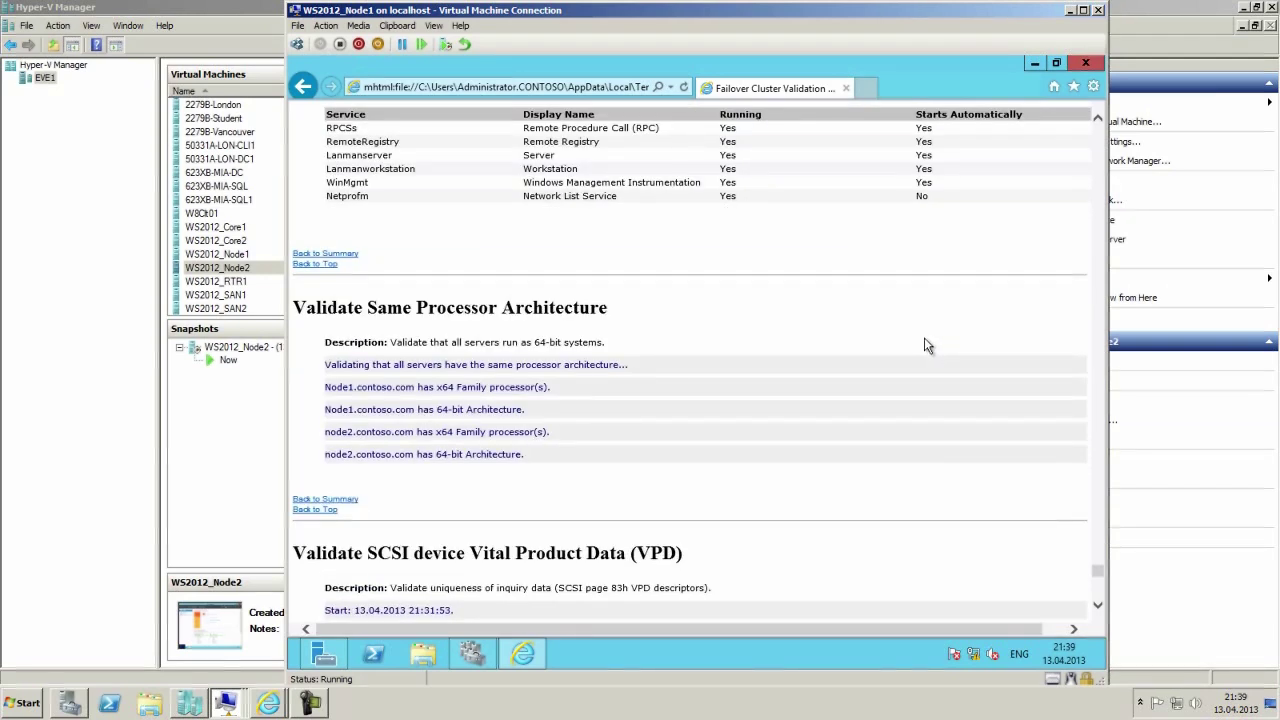
{"action": "scroll", "coordinate": [925, 343], "scroll_direction": "down", "scroll_amount": 3}
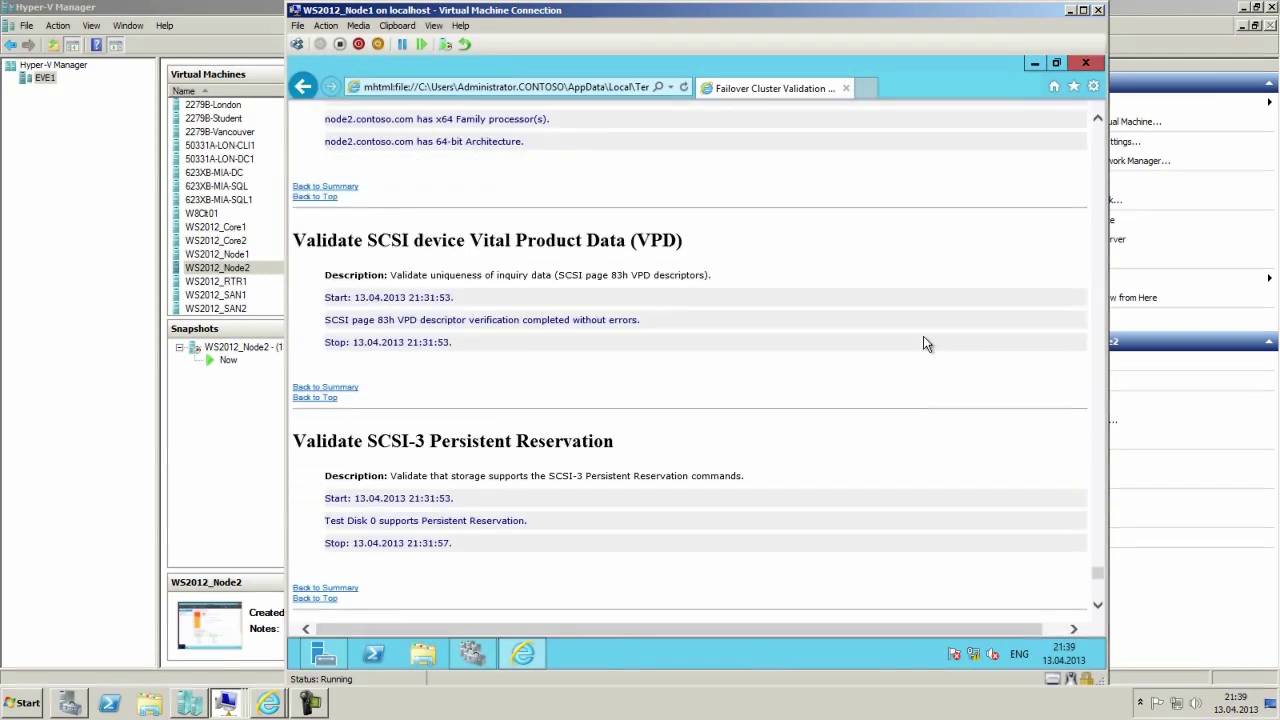
{"action": "scroll", "coordinate": [925, 343], "scroll_direction": "up", "scroll_amount": 15}
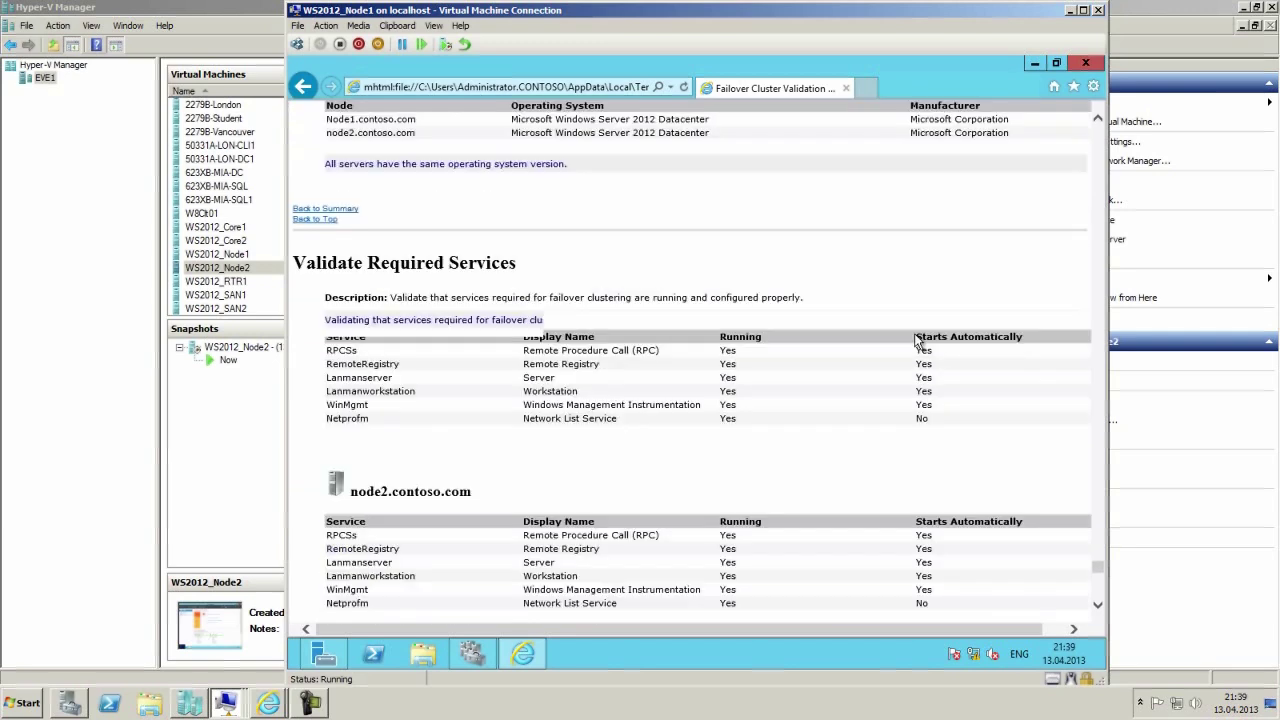
{"action": "scroll", "coordinate": [890, 328], "scroll_direction": "up", "scroll_amount": 10}
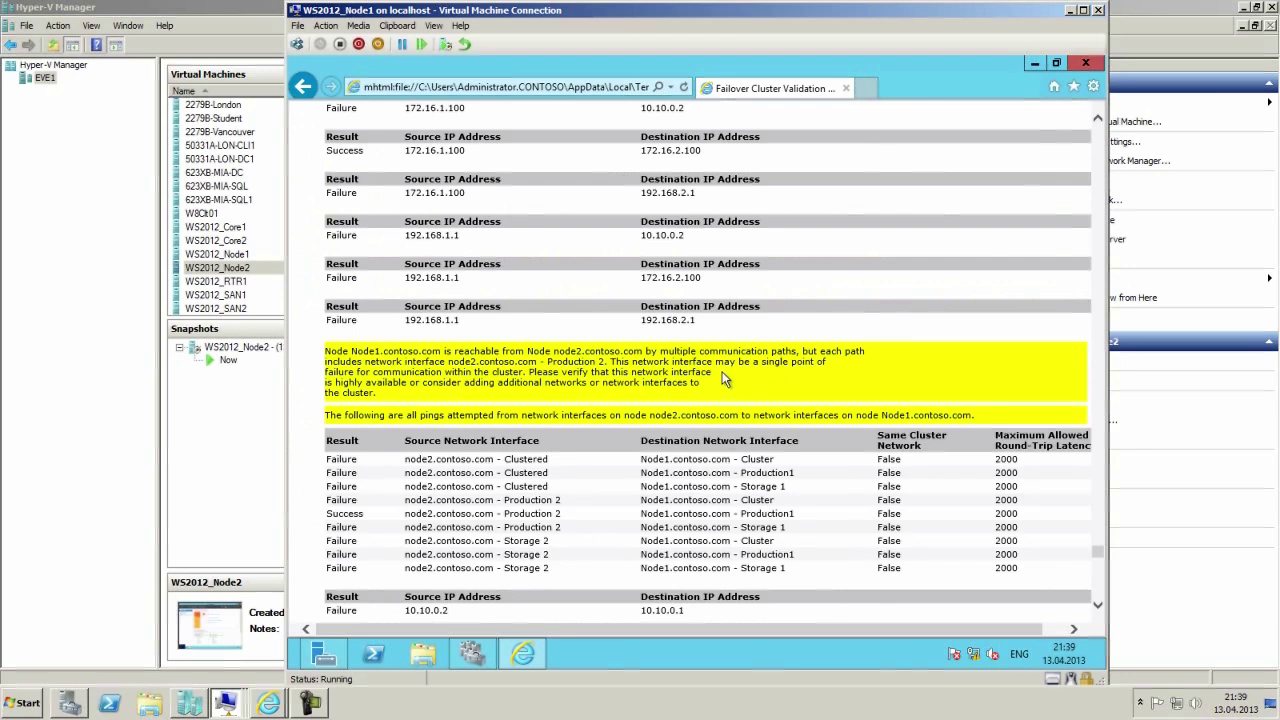
Close the validation report, finish validation, and advance the Create Cluster Wizard past Before You Begin.
{"action": "left_click", "coordinate": [1077, 64]}
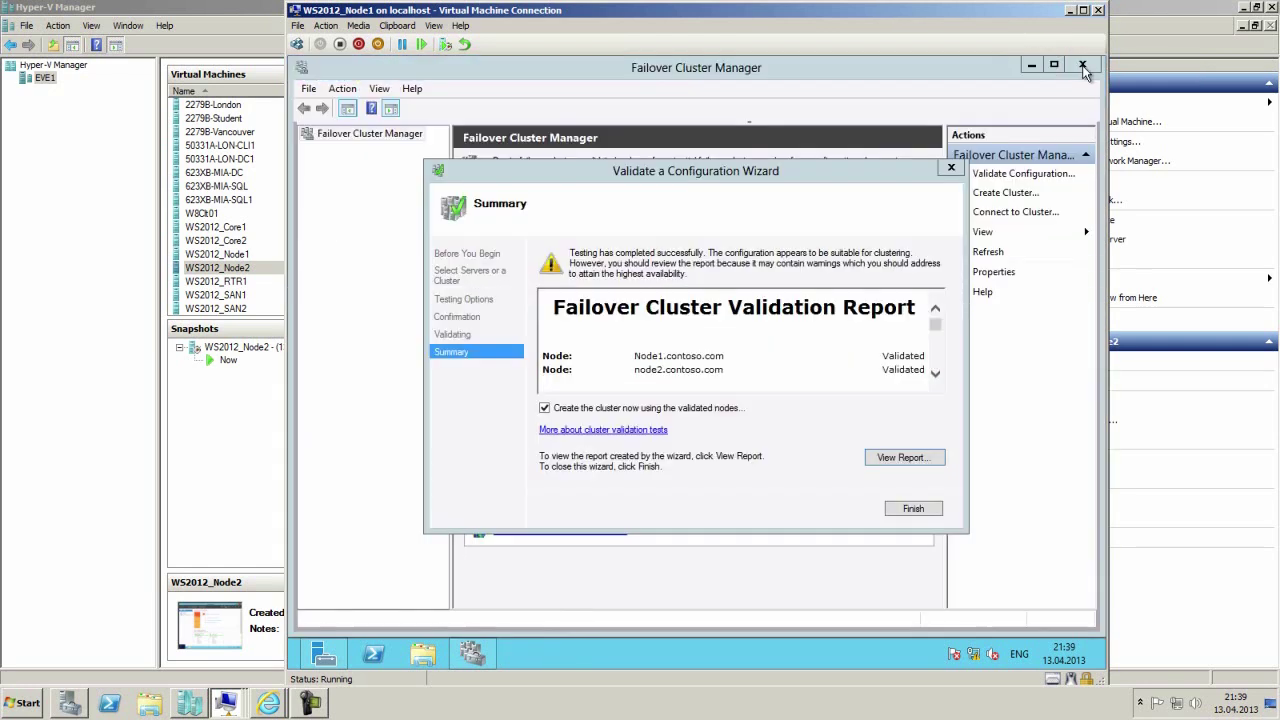
{"action": "left_click", "coordinate": [909, 514]}
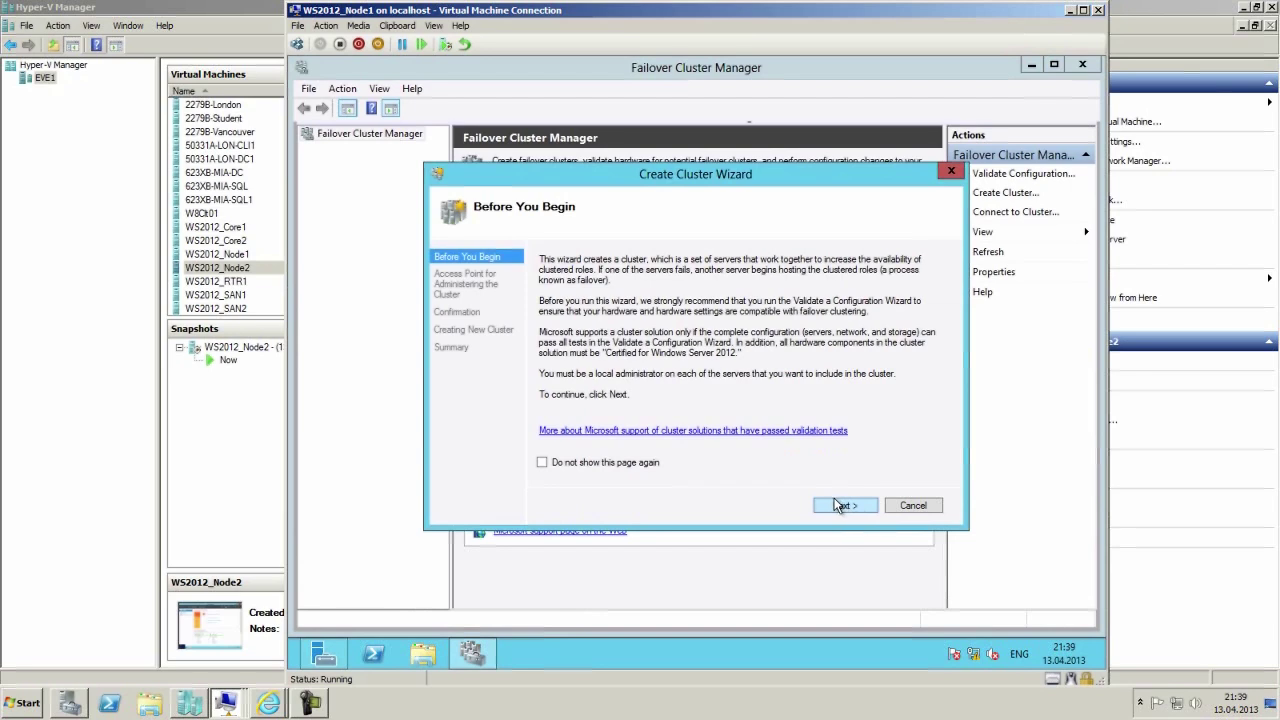
{"action": "left_click_drag", "start_coordinate": [665, 179], "coordinate": [958, 225]}
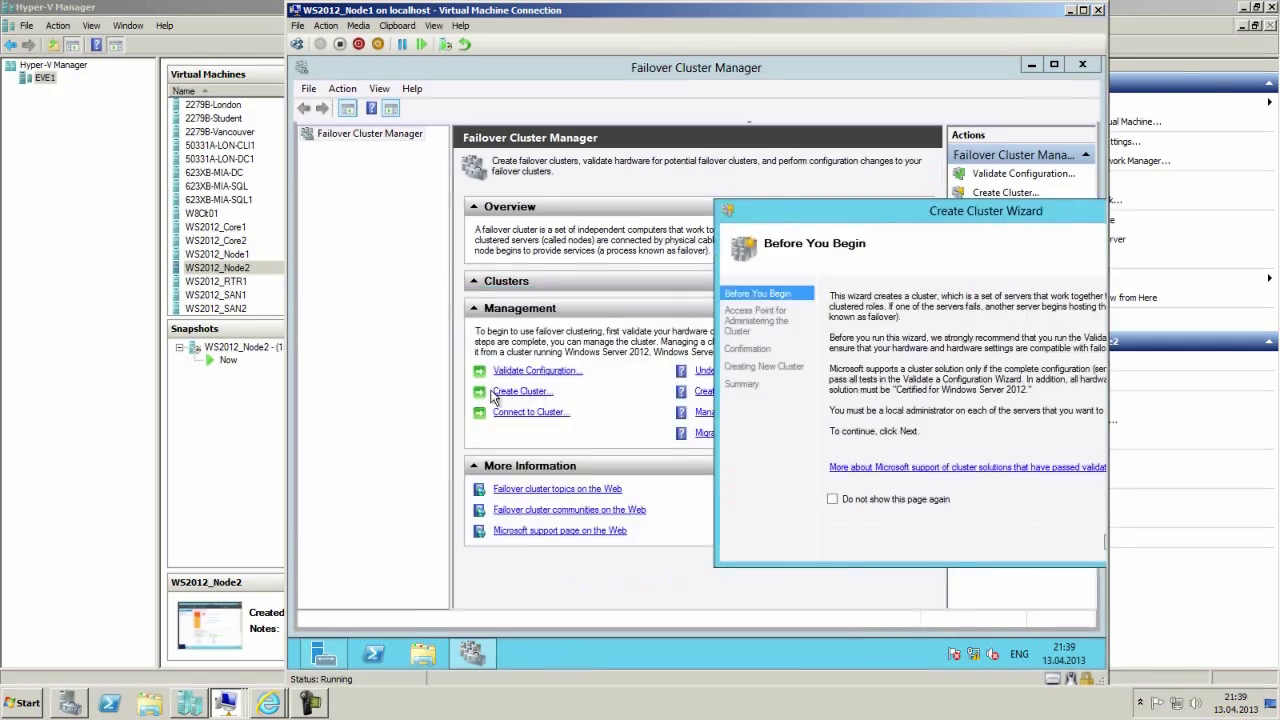
{"action": "left_click_drag", "start_coordinate": [930, 222], "coordinate": [686, 115]}
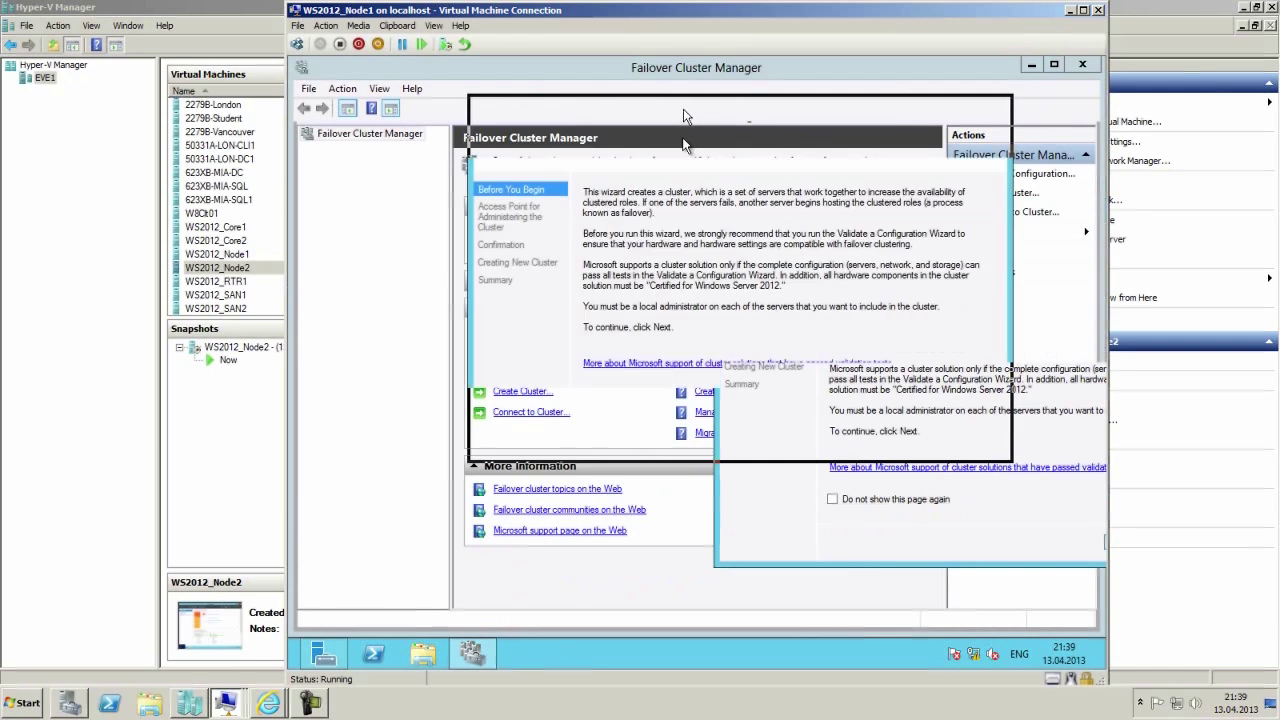
{"action": "left_click", "coordinate": [889, 439]}
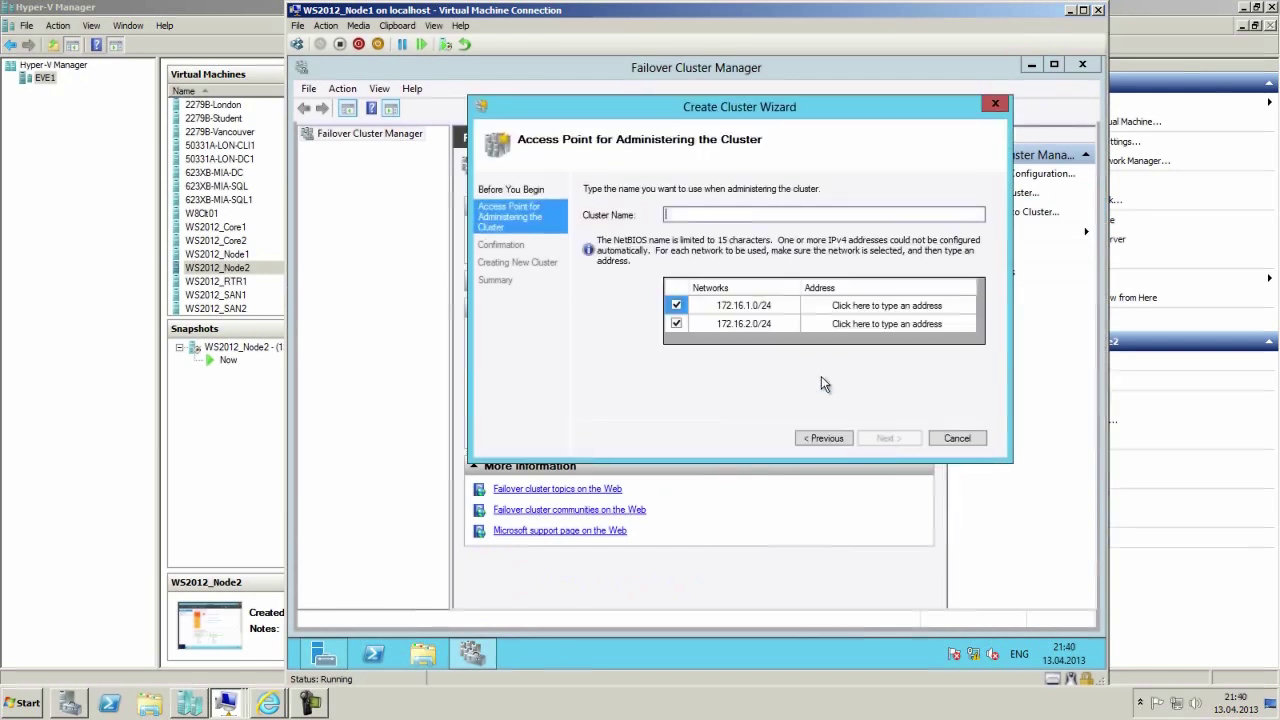
Enter cluster name Cluster1 with addresses 172.16.1.150 on 172.16.1.0/24 and 172.16.2.150 on 172.16.2.0/24.
{"action": "left_click", "coordinate": [726, 216]}
{"action": "type", "text": "Cluster1"}
{"action": "left_click", "coordinate": [852, 306]}
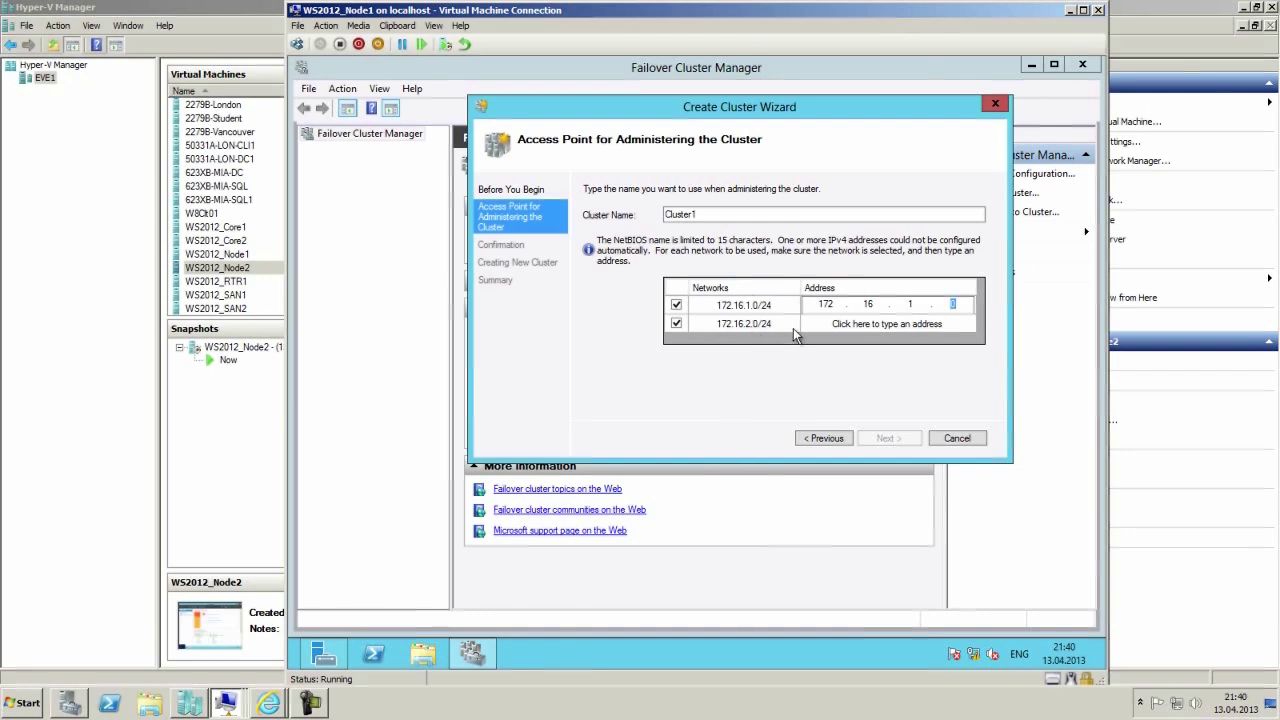
{"action": "left_click", "coordinate": [822, 325]}
{"action": "left_click", "coordinate": [822, 305]}
{"action": "type", "text": "150"}
{"action": "left_click", "coordinate": [824, 324]}
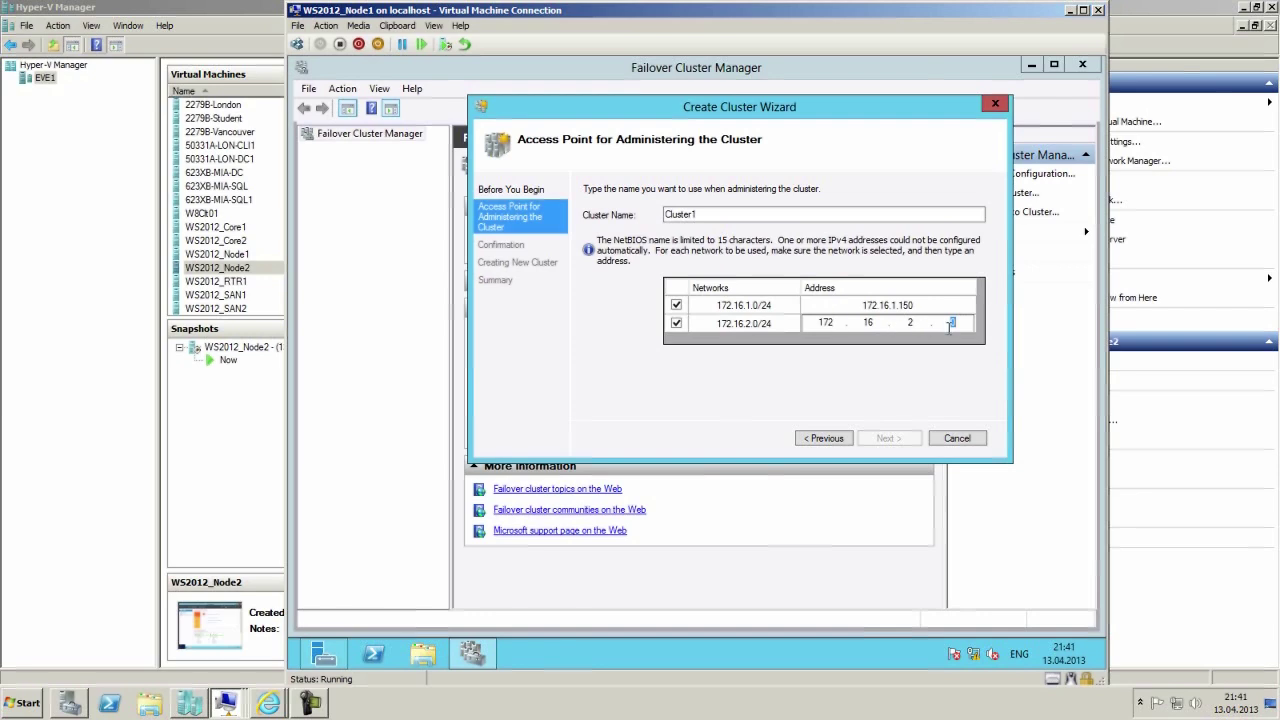
{"action": "type", "text": "150"}
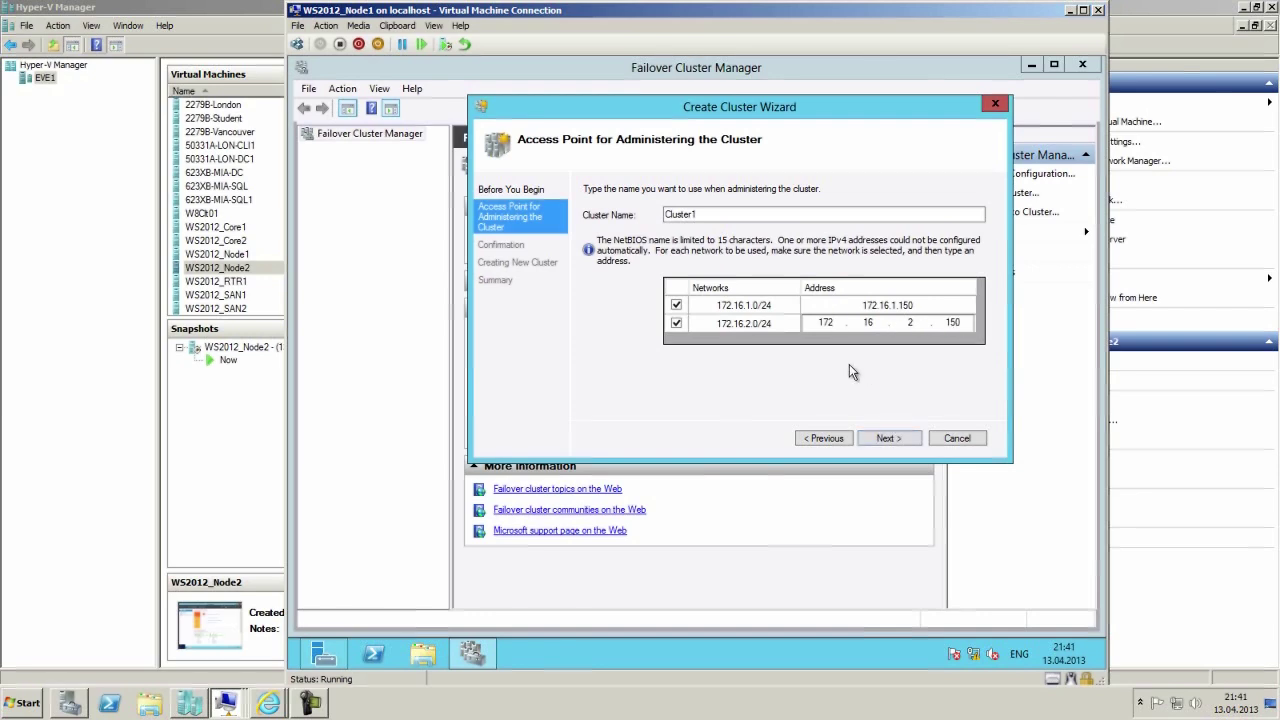
{"action": "left_click", "coordinate": [930, 338]}
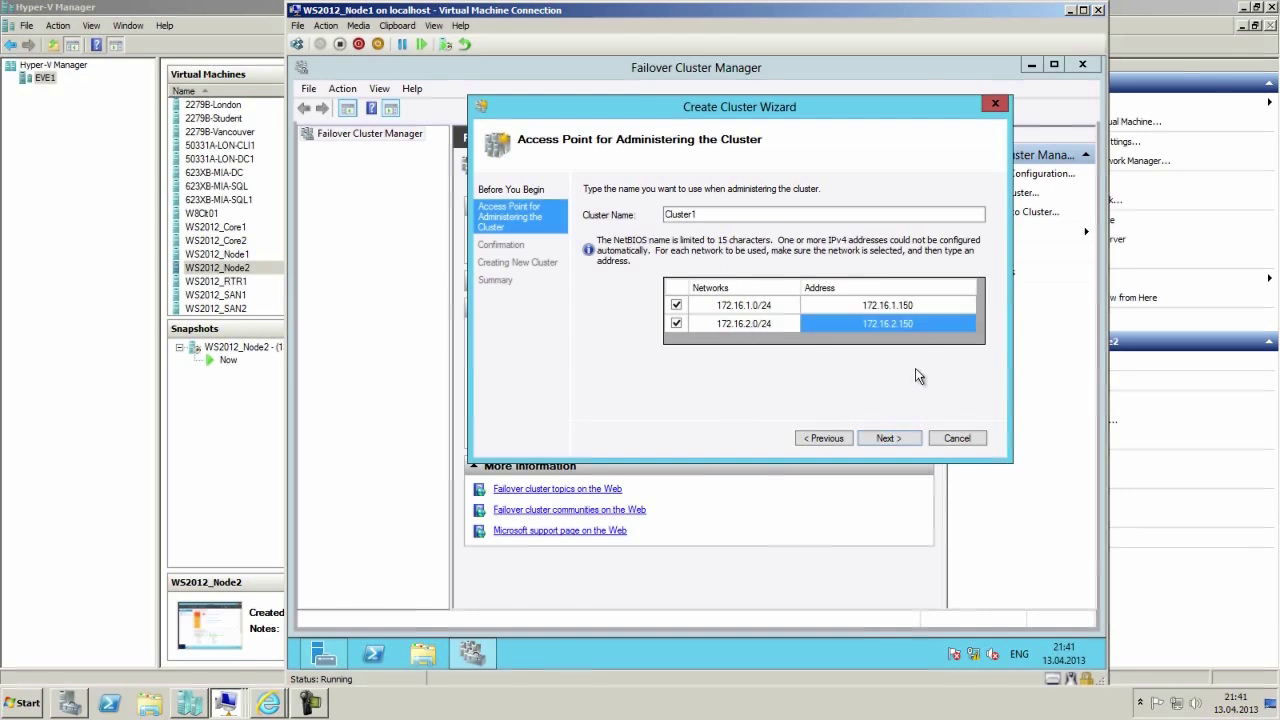
Confirm the Cluster1 name and addresses, and start creating the cluster with all eligible storage added.
{"action": "left_click", "coordinate": [885, 438]}
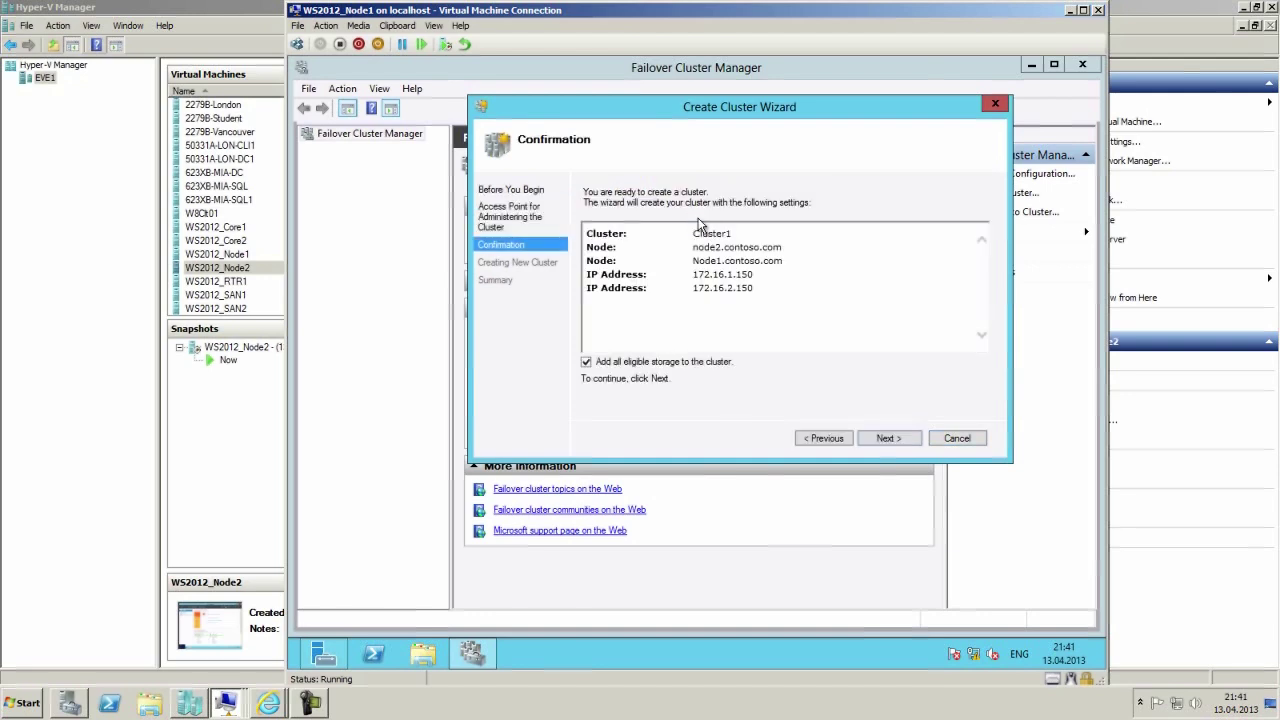
{"action": "left_click", "coordinate": [886, 438]}
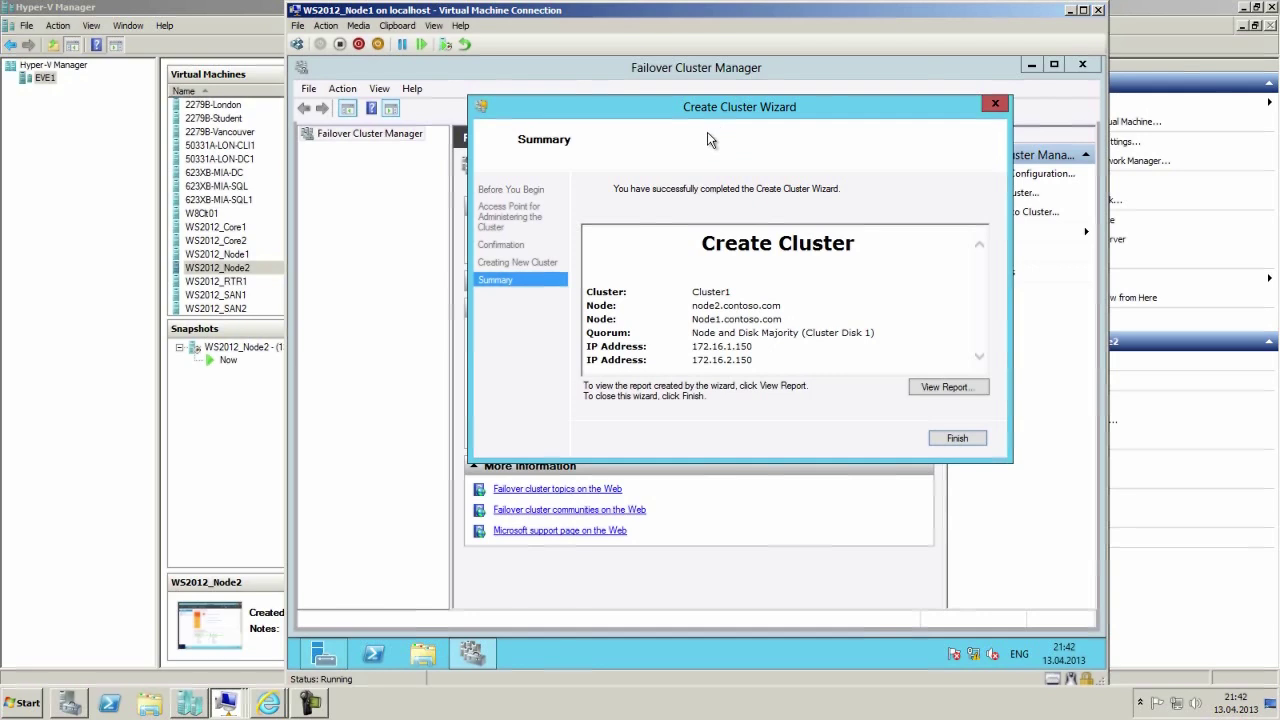
Close the finished Create Cluster Wizard after its Node and Disk Majority summary.
{"action": "left_click", "coordinate": [957, 439]}
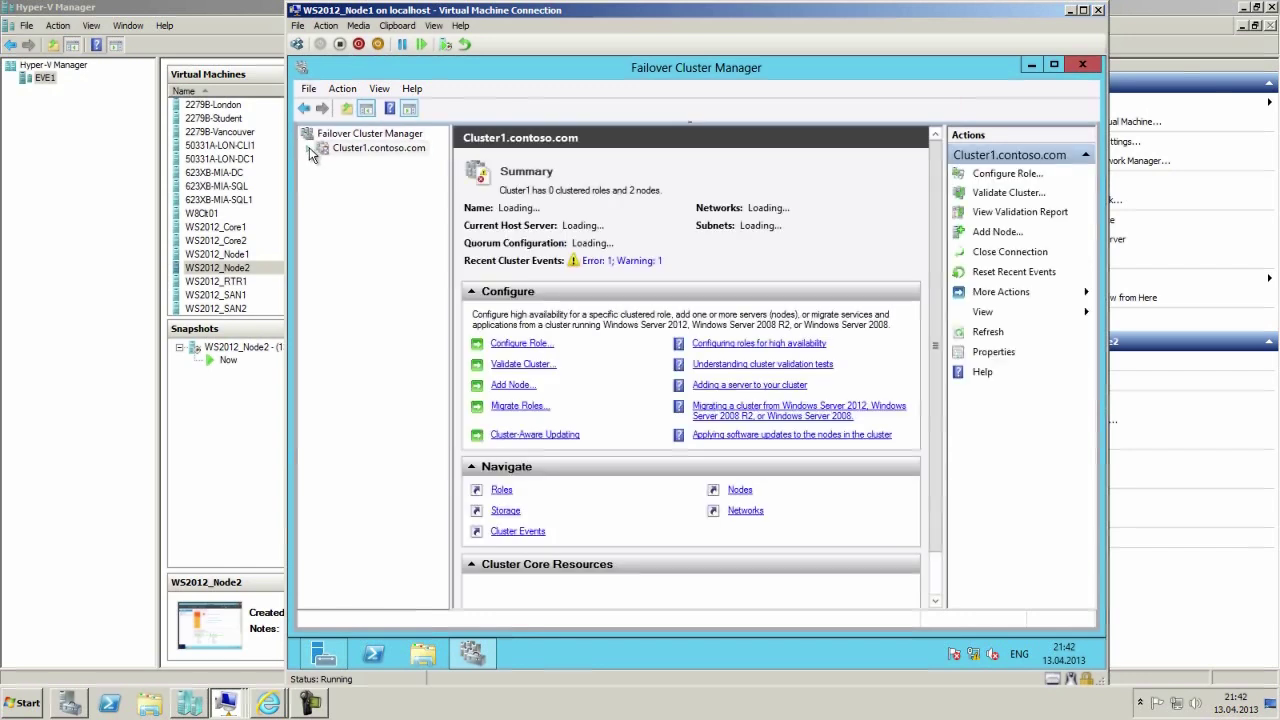
Browse Cluster1's nodes, storage disks and networks in the tree.
{"action": "left_click", "coordinate": [323, 177]}
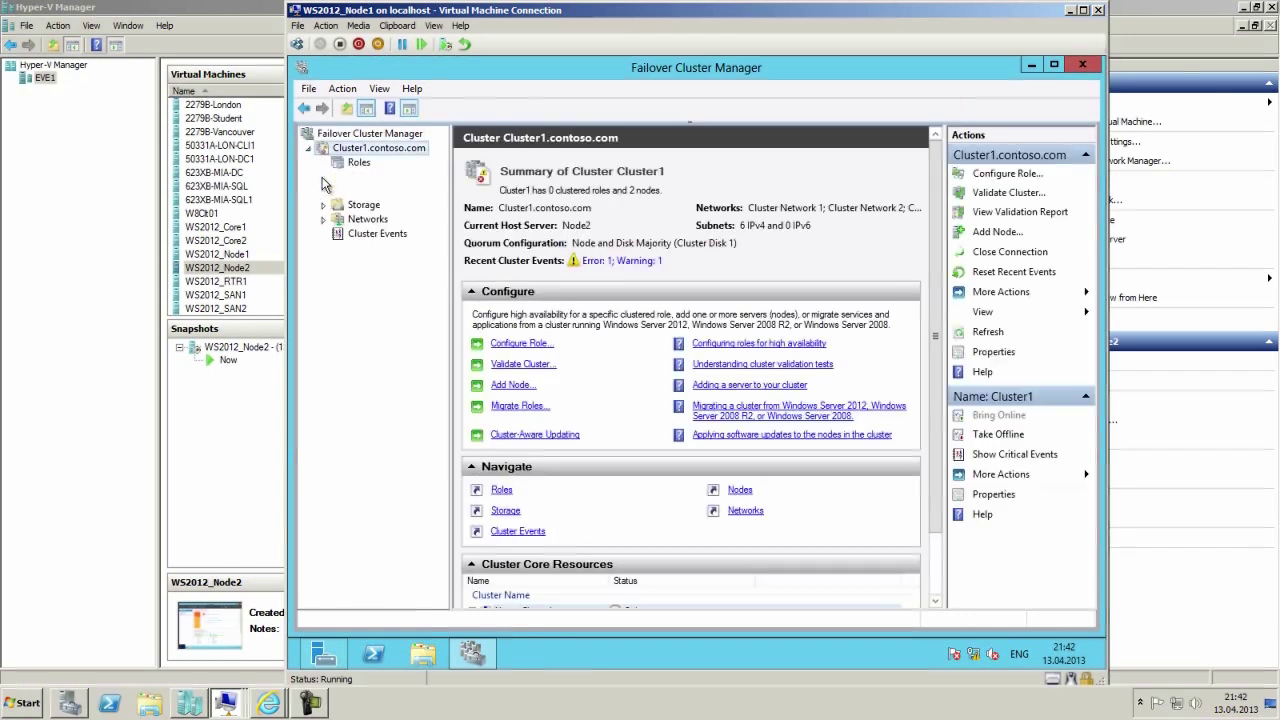
{"action": "left_click", "coordinate": [323, 220]}
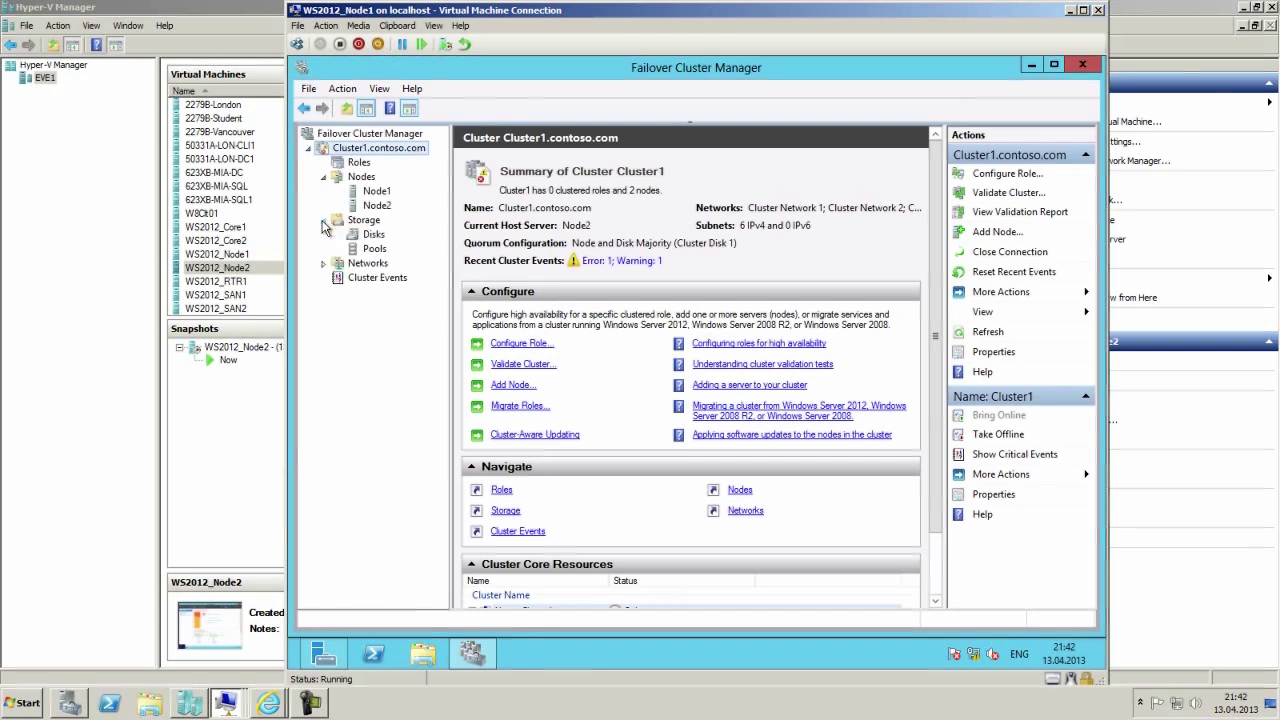
{"action": "left_click", "coordinate": [370, 235]}
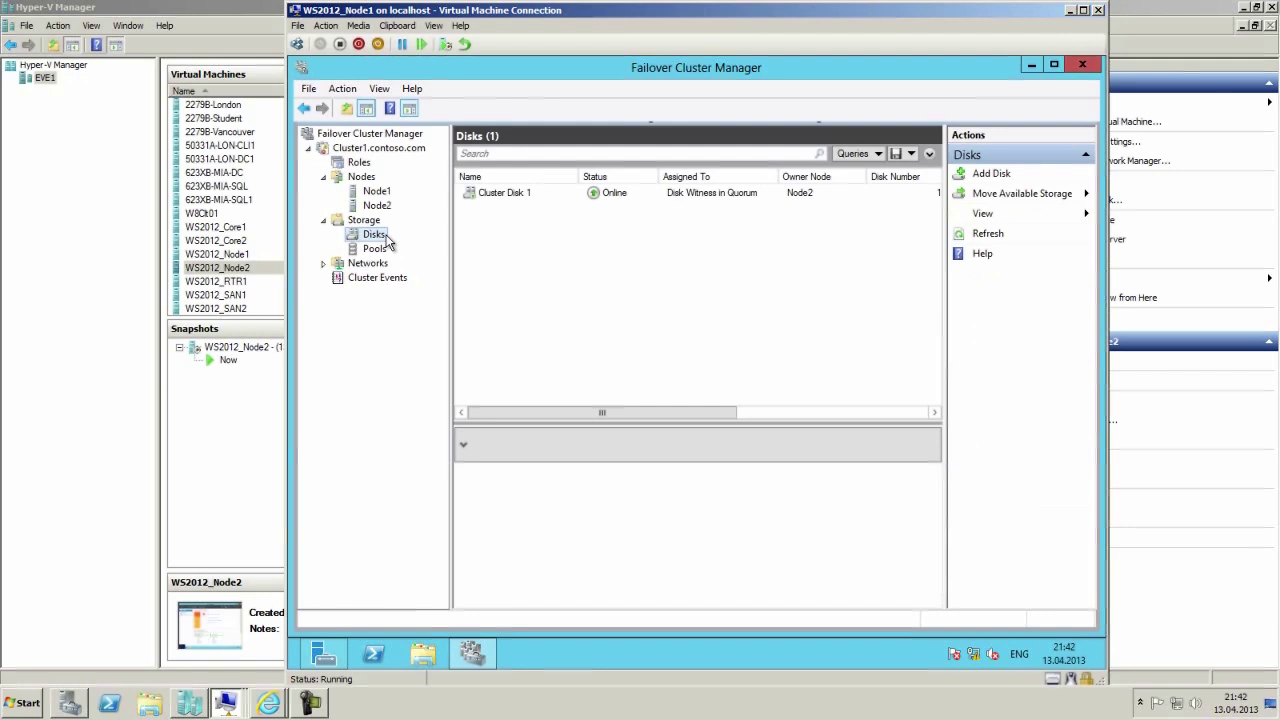
{"action": "left_click", "coordinate": [325, 264]}
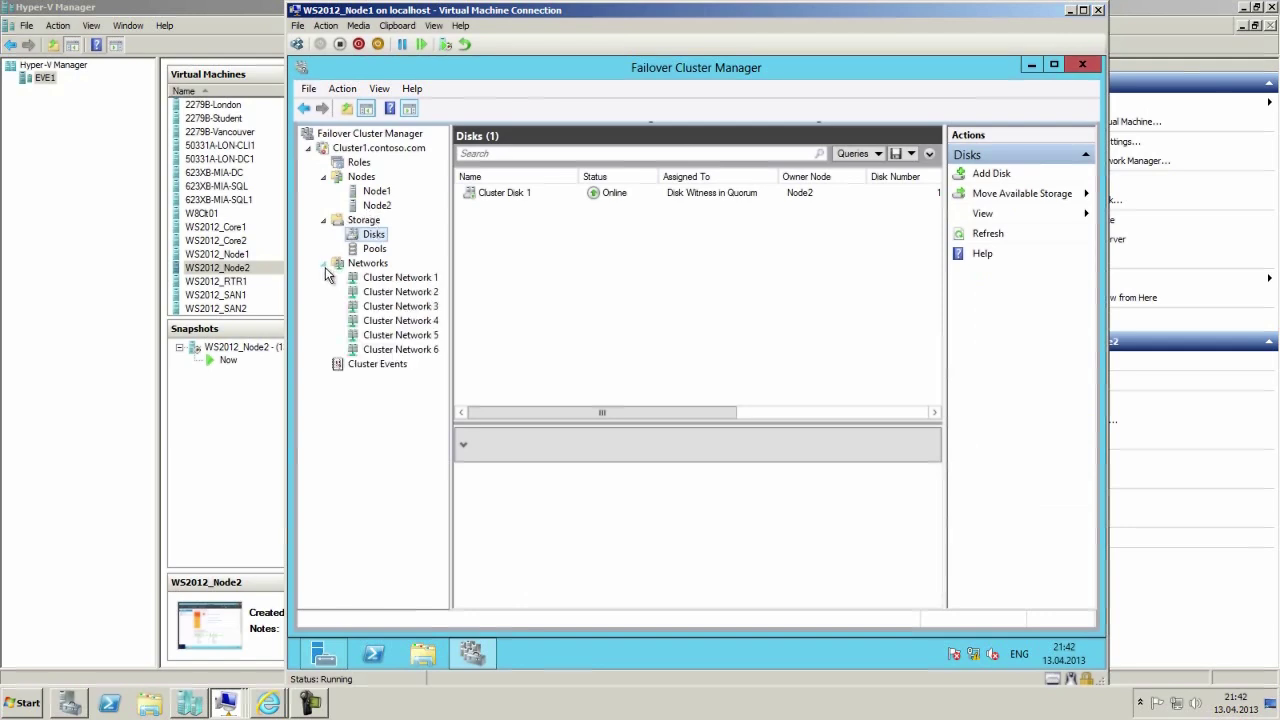
Compare the summaries of Cluster Networks 1, 2 and 3, ending on Cluster Network 1.
{"action": "left_click", "coordinate": [382, 281]}
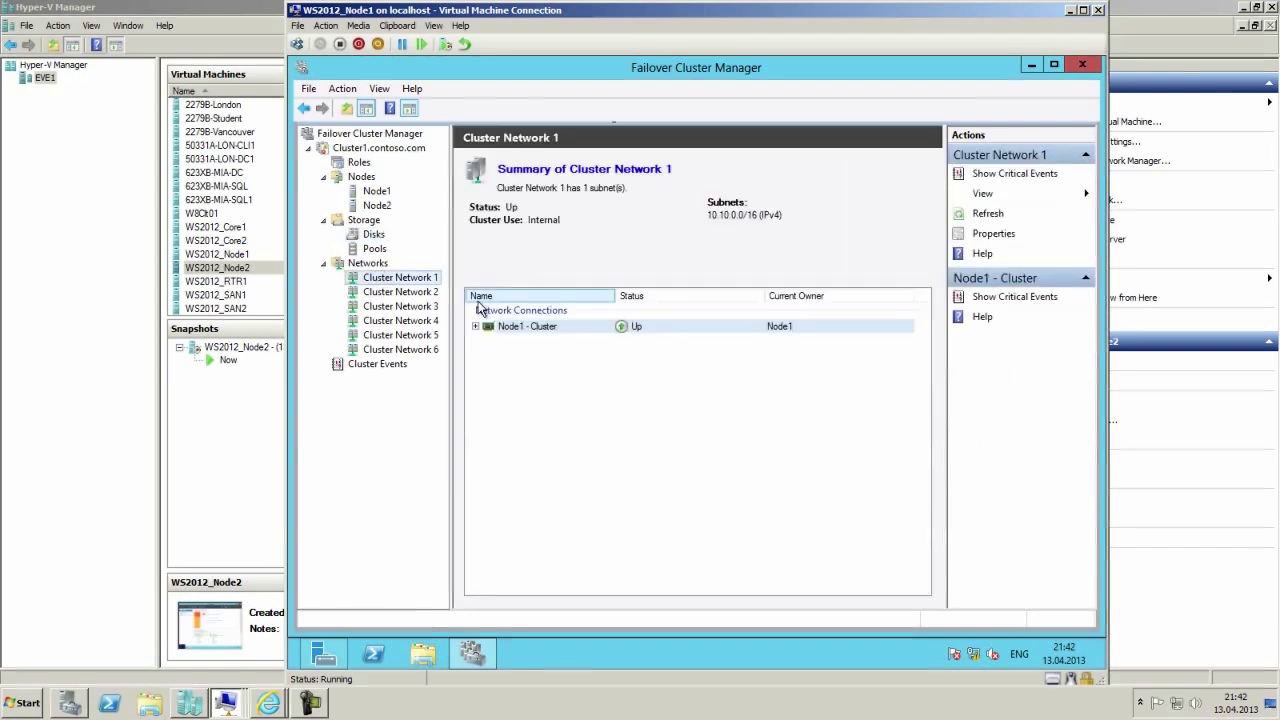
{"action": "left_click", "coordinate": [408, 295]}
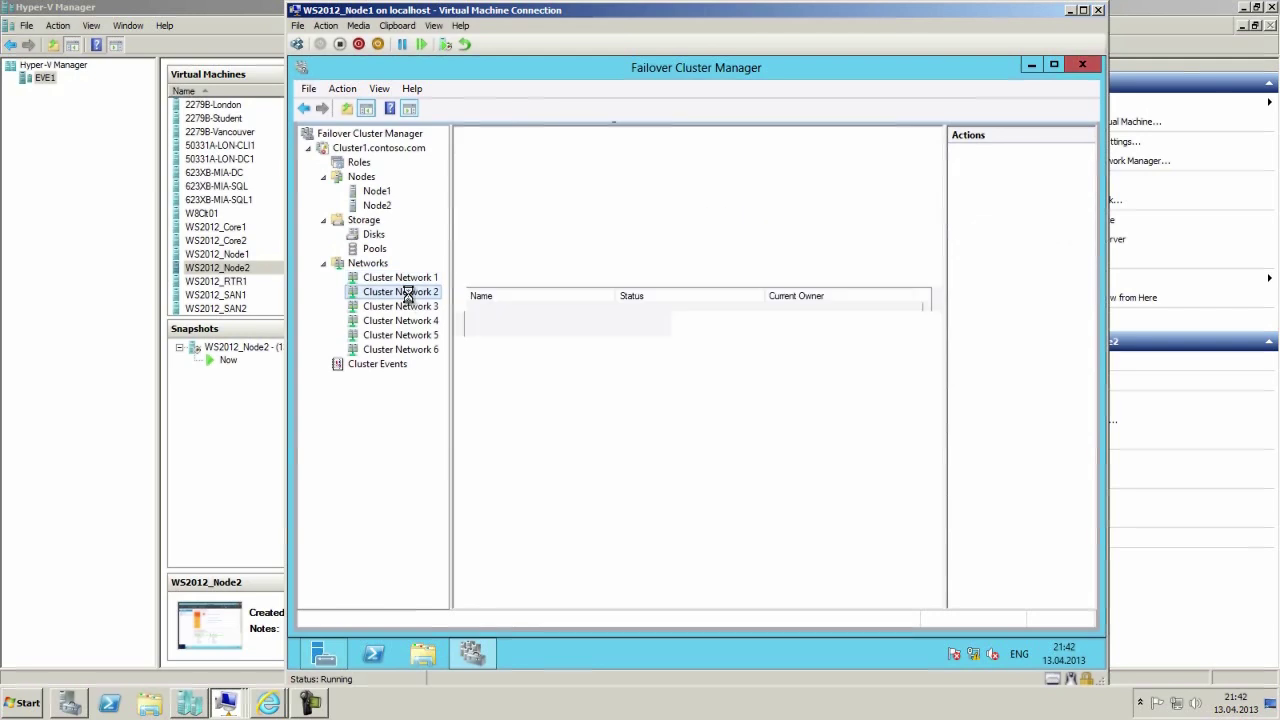
{"action": "left_click", "coordinate": [409, 282]}
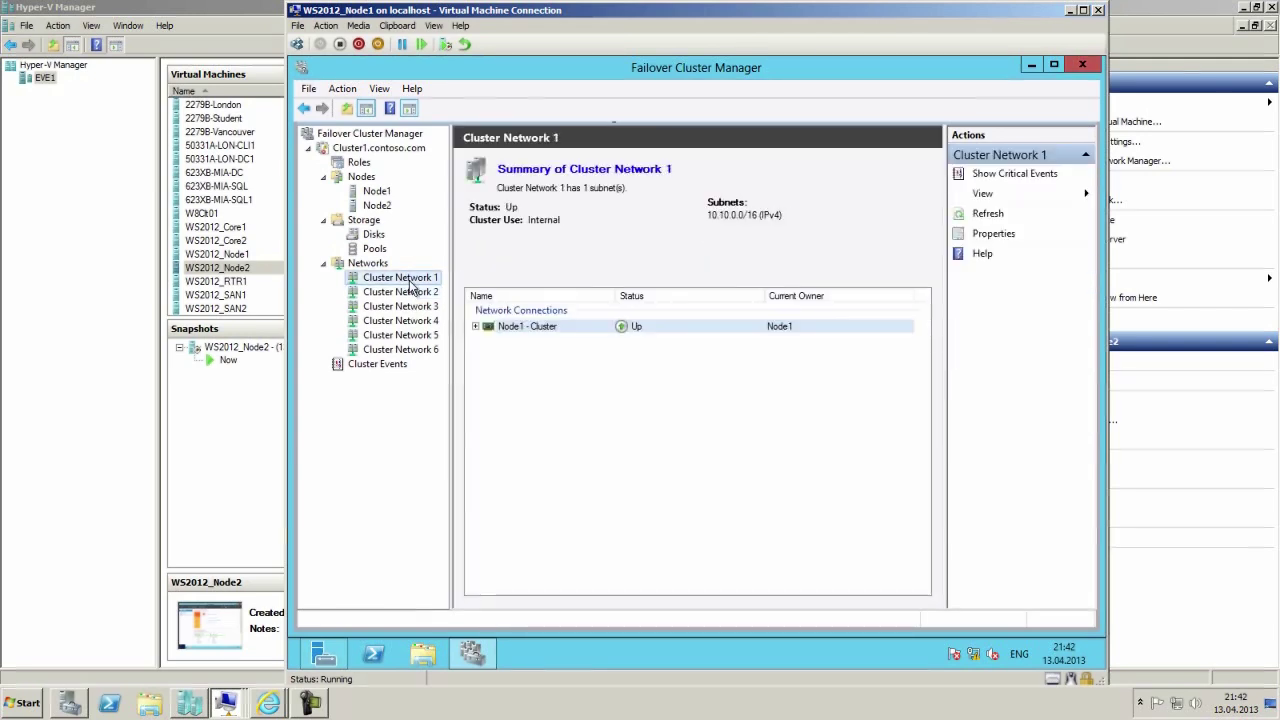
{"action": "left_click", "coordinate": [408, 292]}
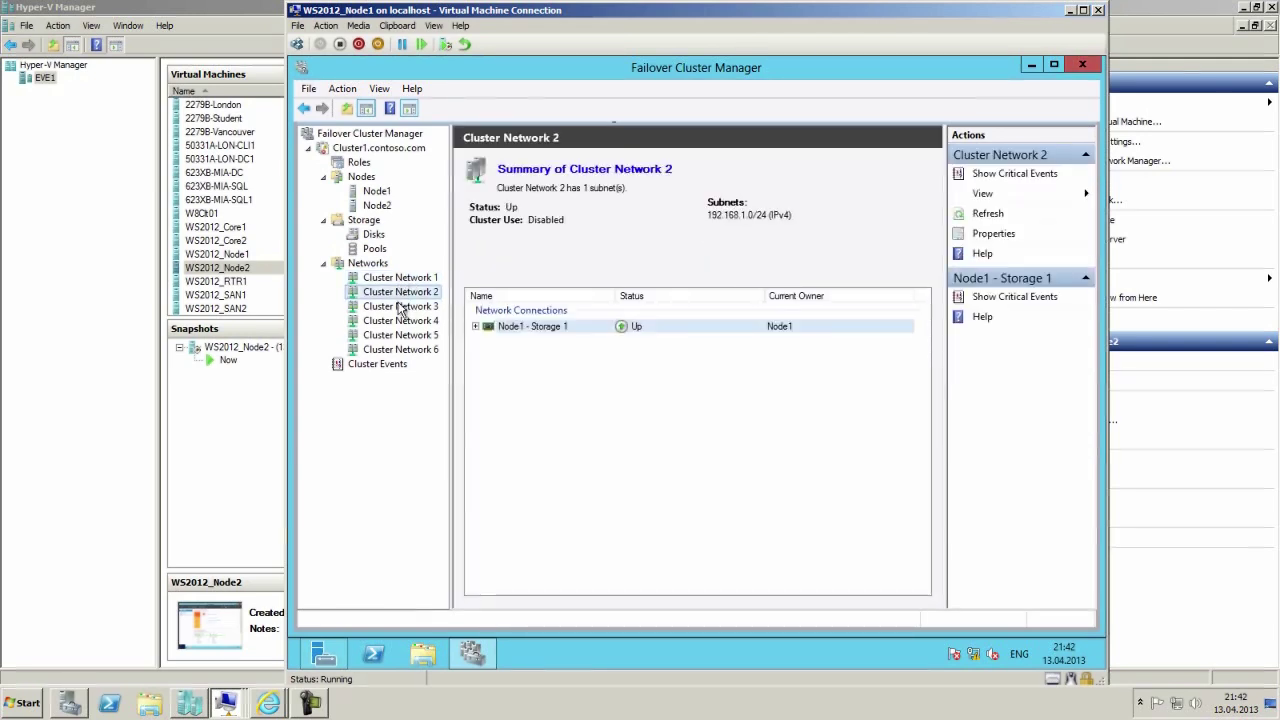
{"action": "left_click", "coordinate": [400, 306]}
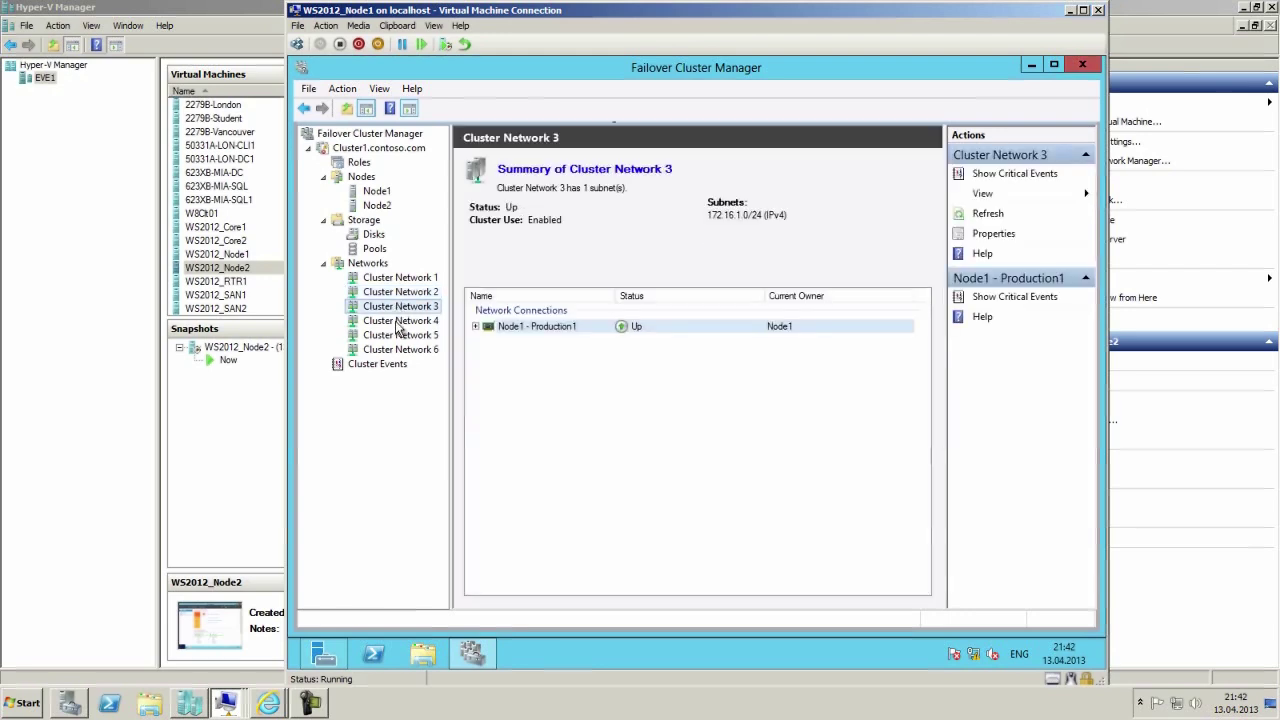
{"action": "left_click", "coordinate": [406, 279]}
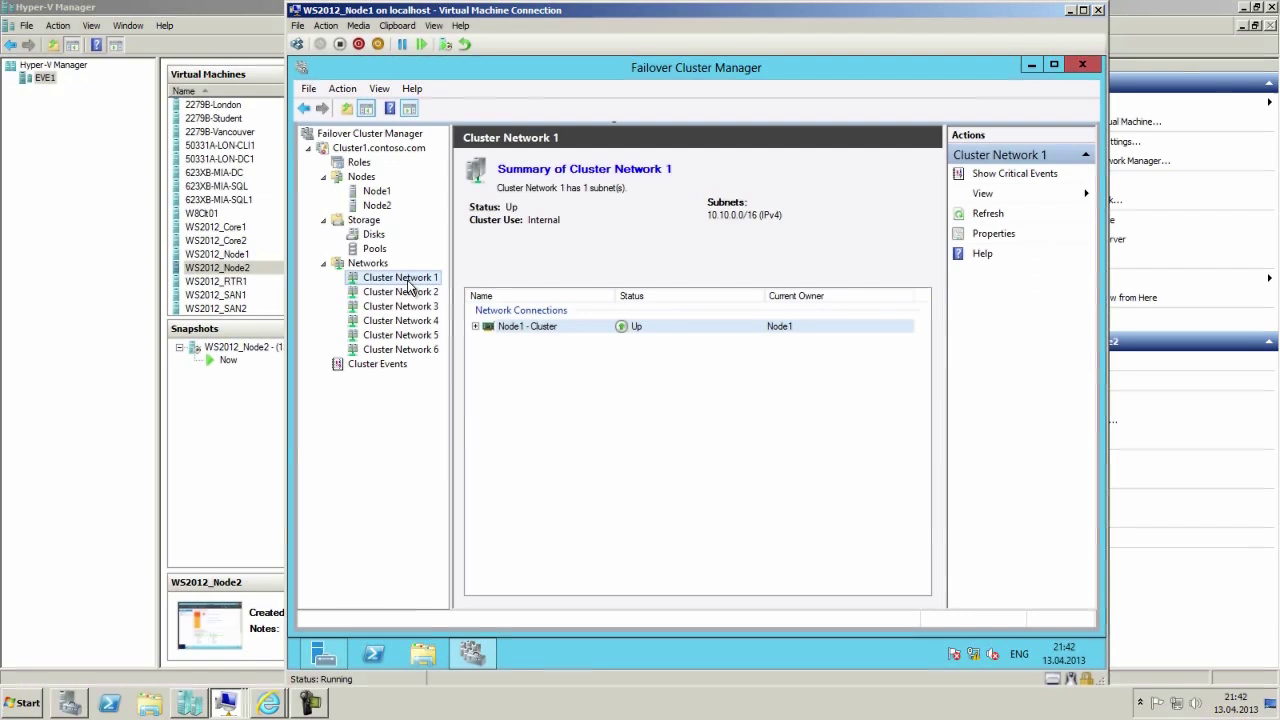
Show the Node1 - Cluster adapter and IP, then view Cluster Network 1's properties.
{"action": "right_click", "coordinate": [555, 328]}
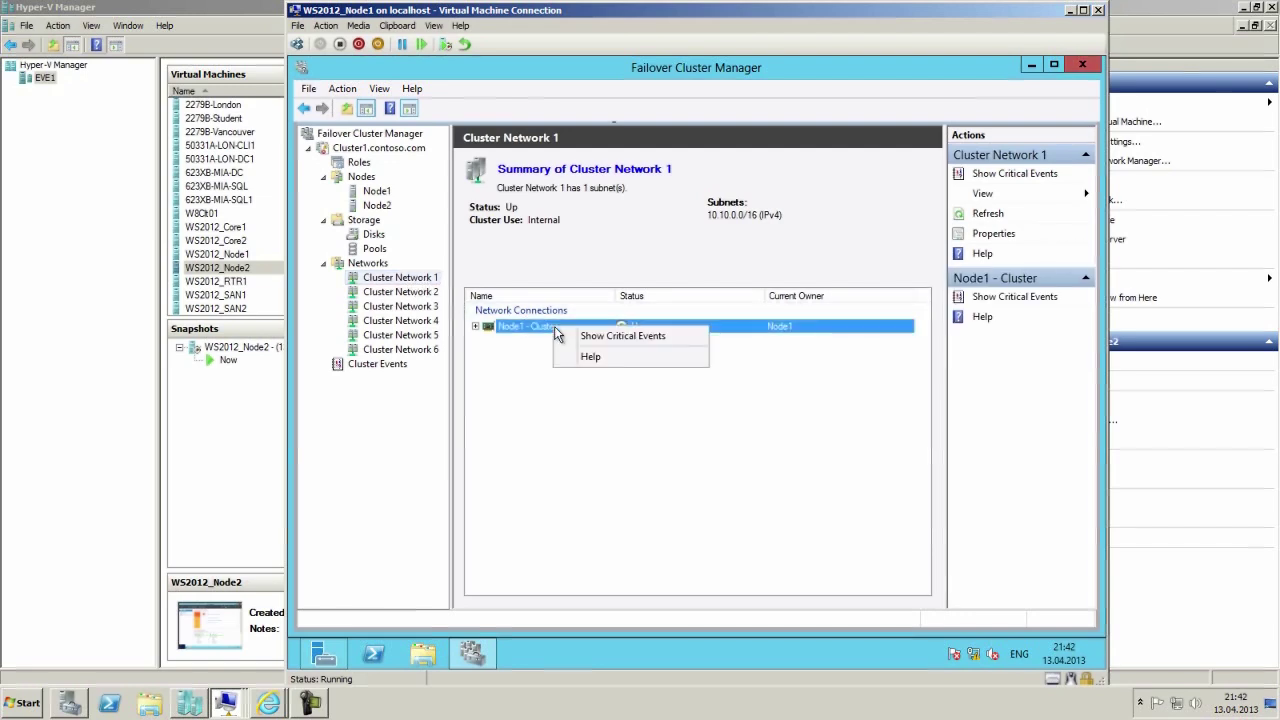
{"action": "left_click", "coordinate": [475, 326]}
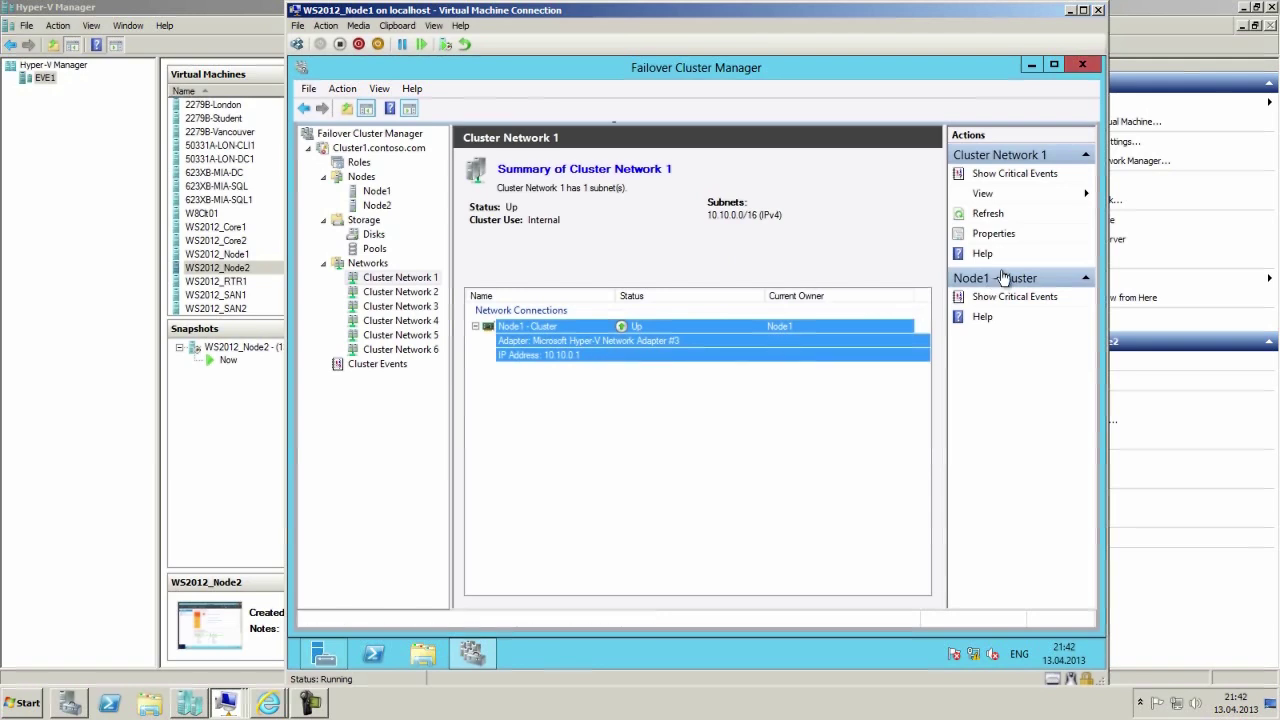
{"action": "left_click", "coordinate": [1006, 234]}
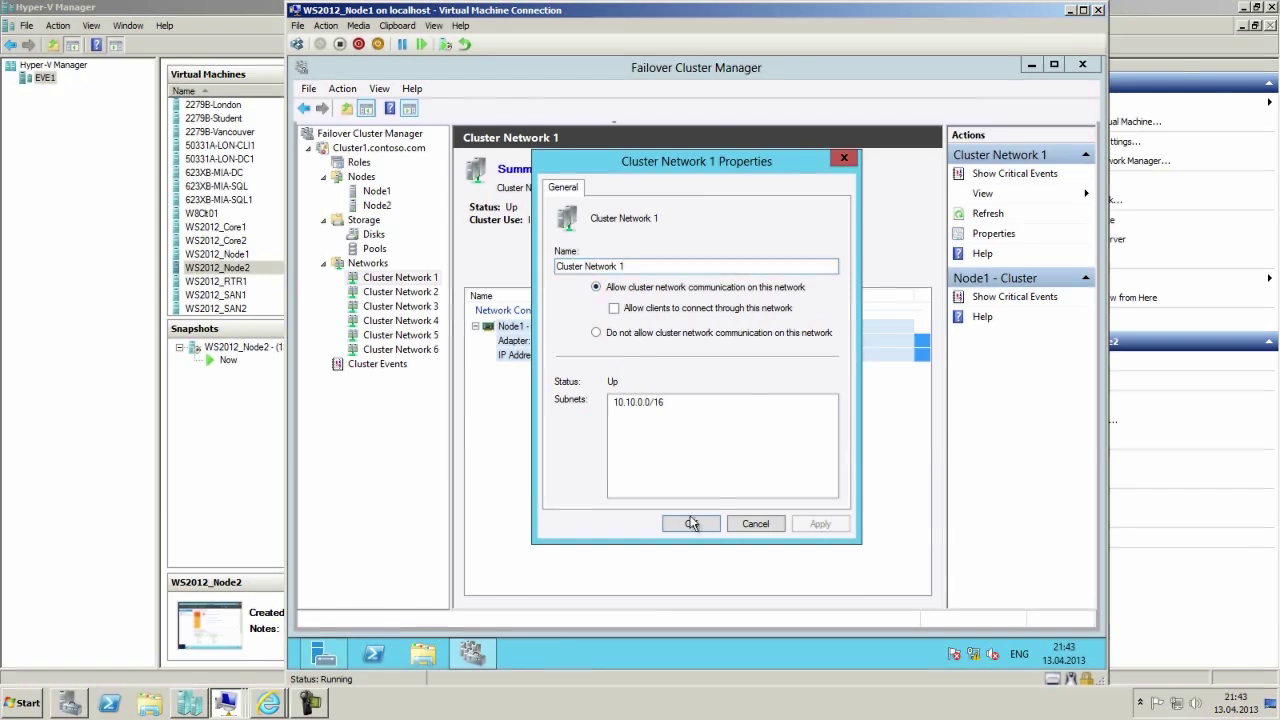
Leave Cluster Network 1's properties unchanged and show Cluster Network 2's summary.
{"action": "left_click", "coordinate": [752, 524]}
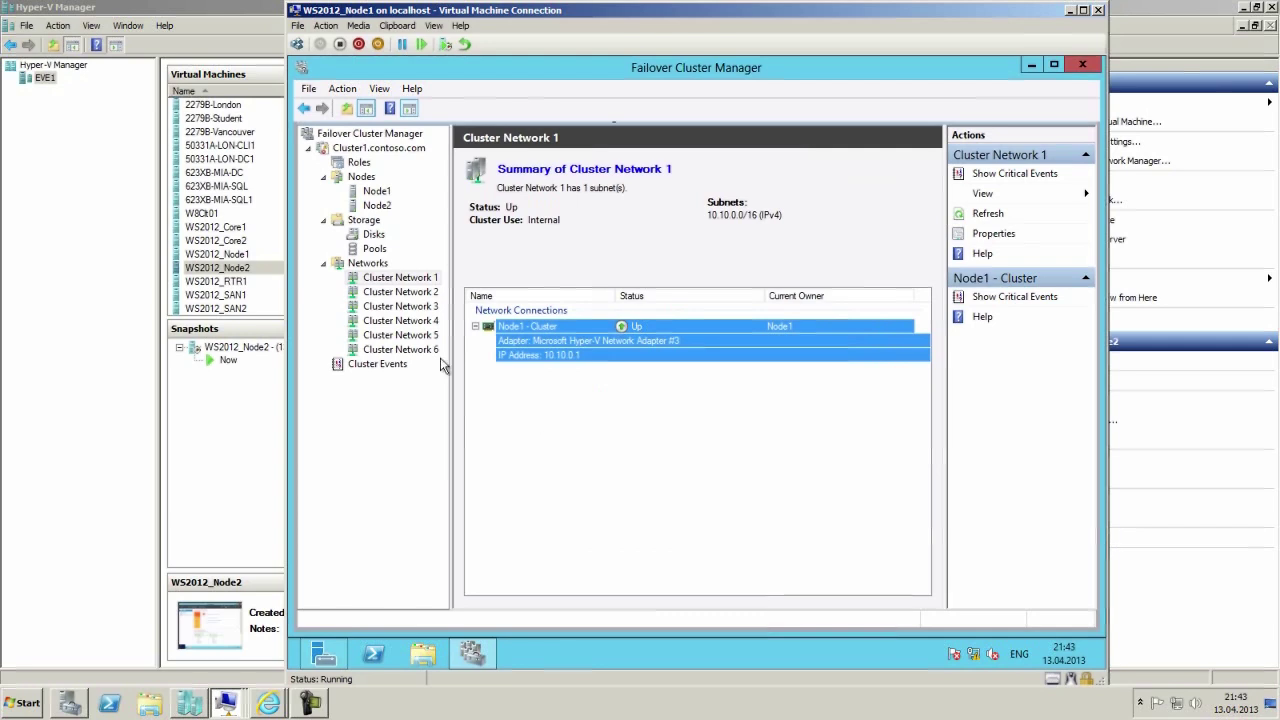
{"action": "left_click", "coordinate": [382, 293]}
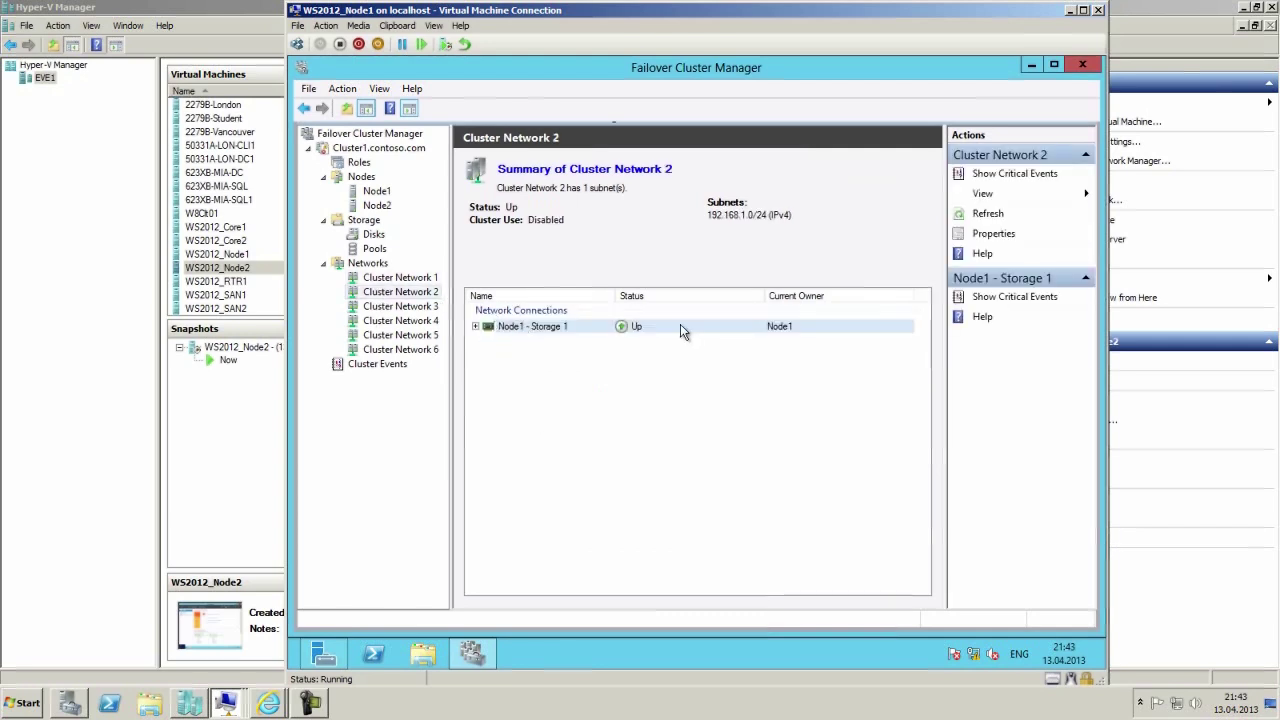
Review Cluster Network 2's properties without changes, then show Cluster Network 3's summary.
{"action": "left_click", "coordinate": [995, 235]}
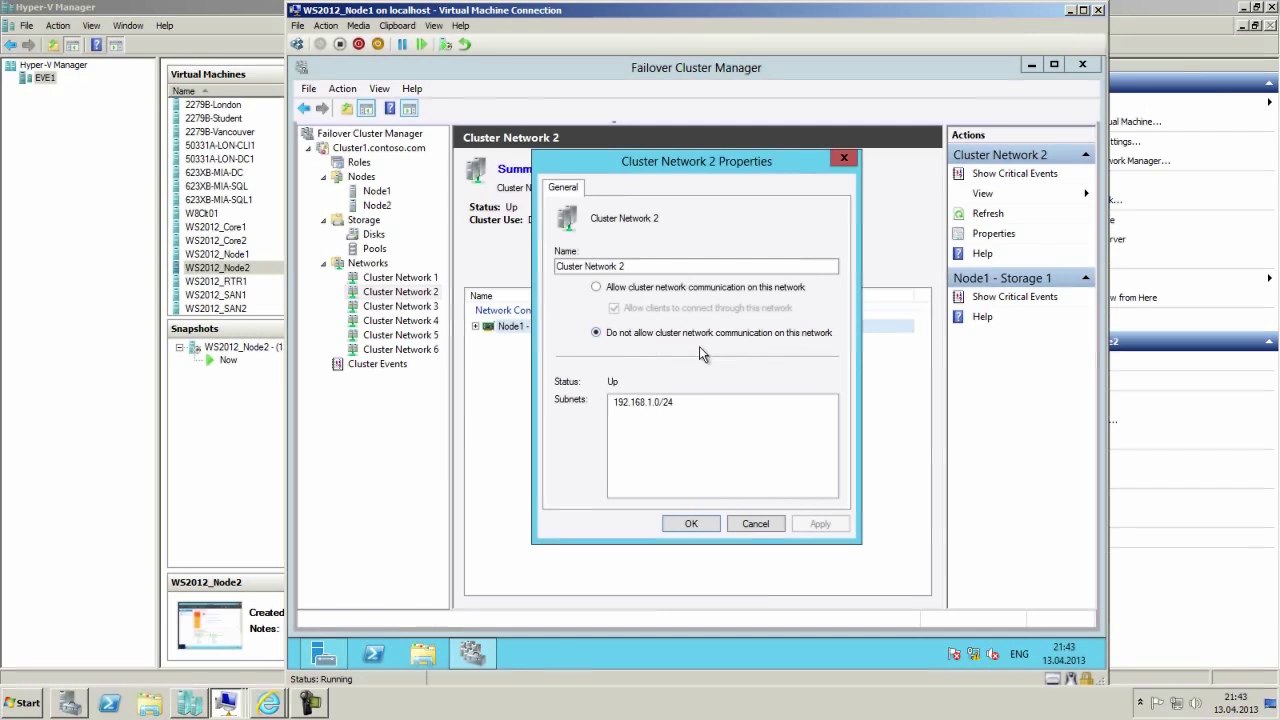
{"action": "left_click", "coordinate": [757, 523]}
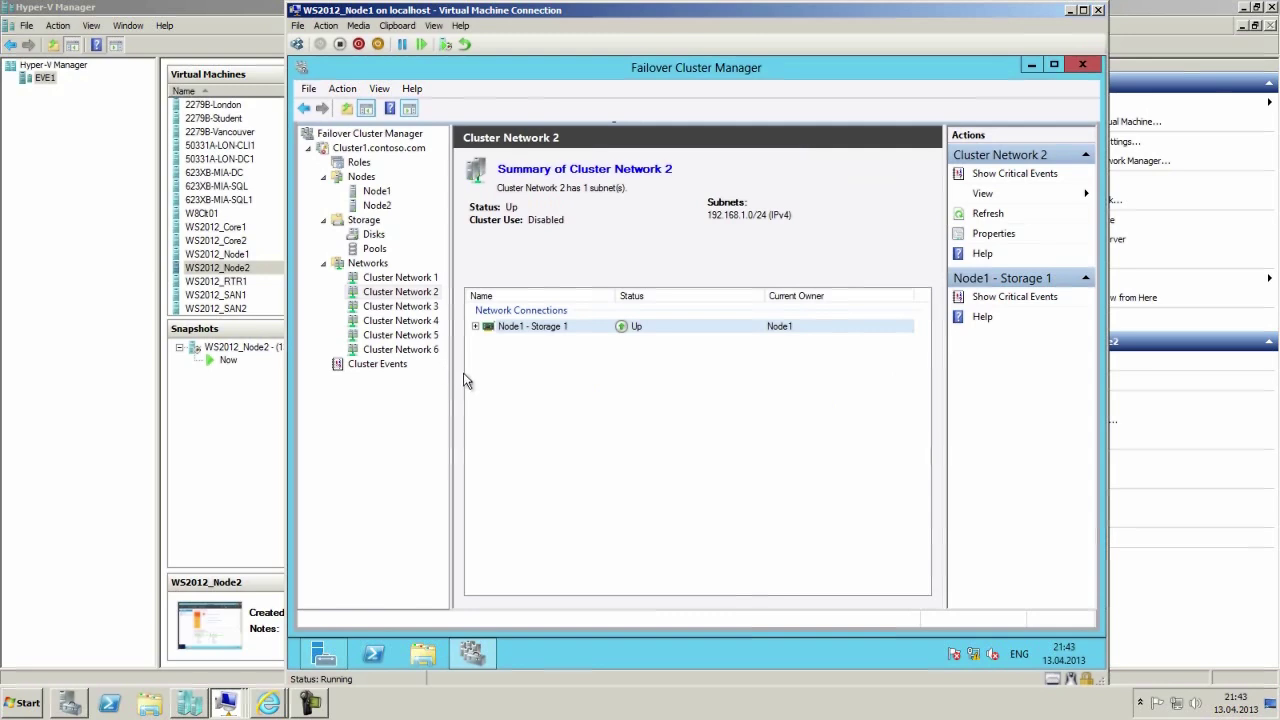
{"action": "left_click", "coordinate": [415, 306]}
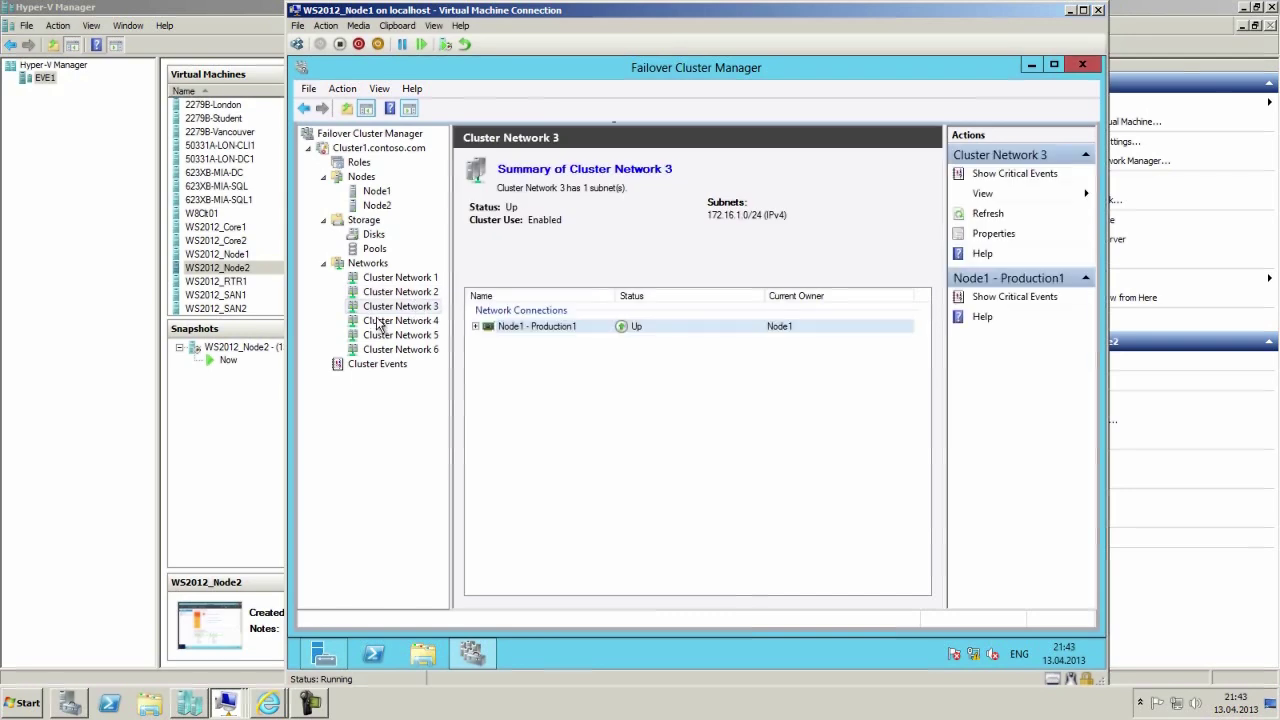
Try twice to set Cluster Network 3 to 'Do not allow cluster communication'; both attempts fail.
{"action": "left_click", "coordinate": [995, 235]}
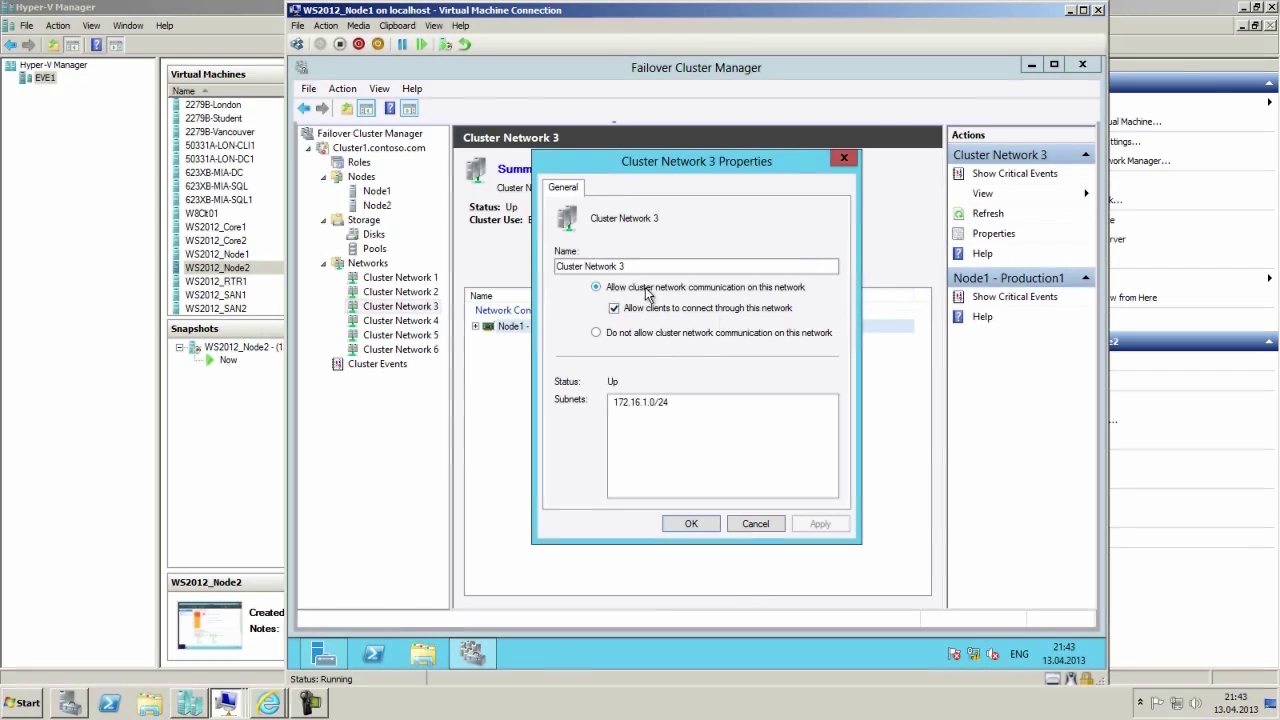
{"action": "left_click", "coordinate": [597, 333]}
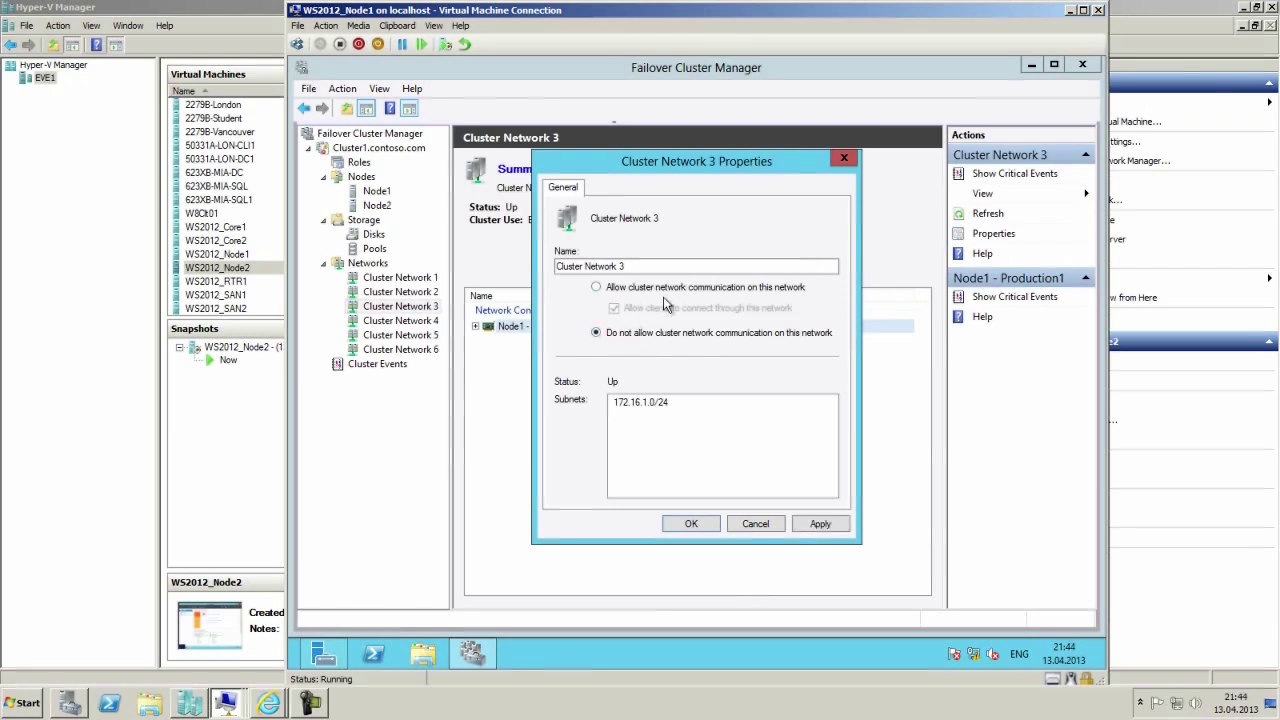
{"action": "left_click", "coordinate": [820, 526]}
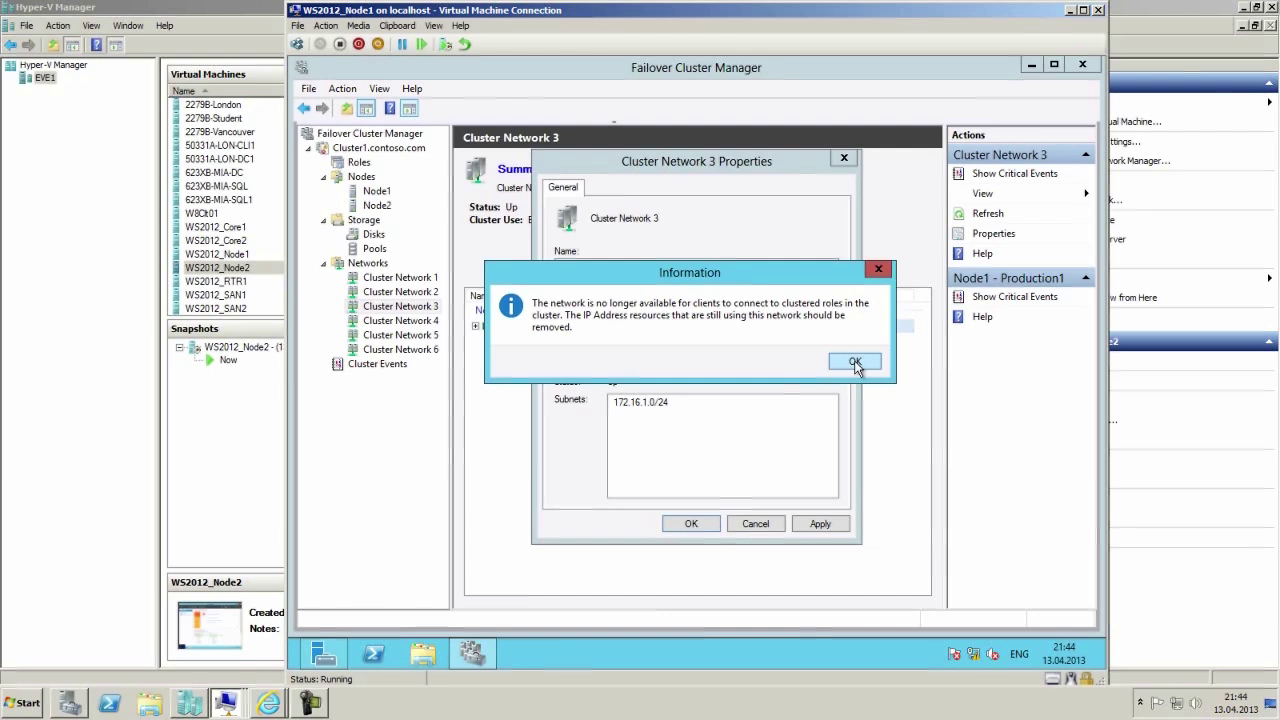
{"action": "left_click", "coordinate": [855, 363]}
{"action": "left_click", "coordinate": [848, 372]}
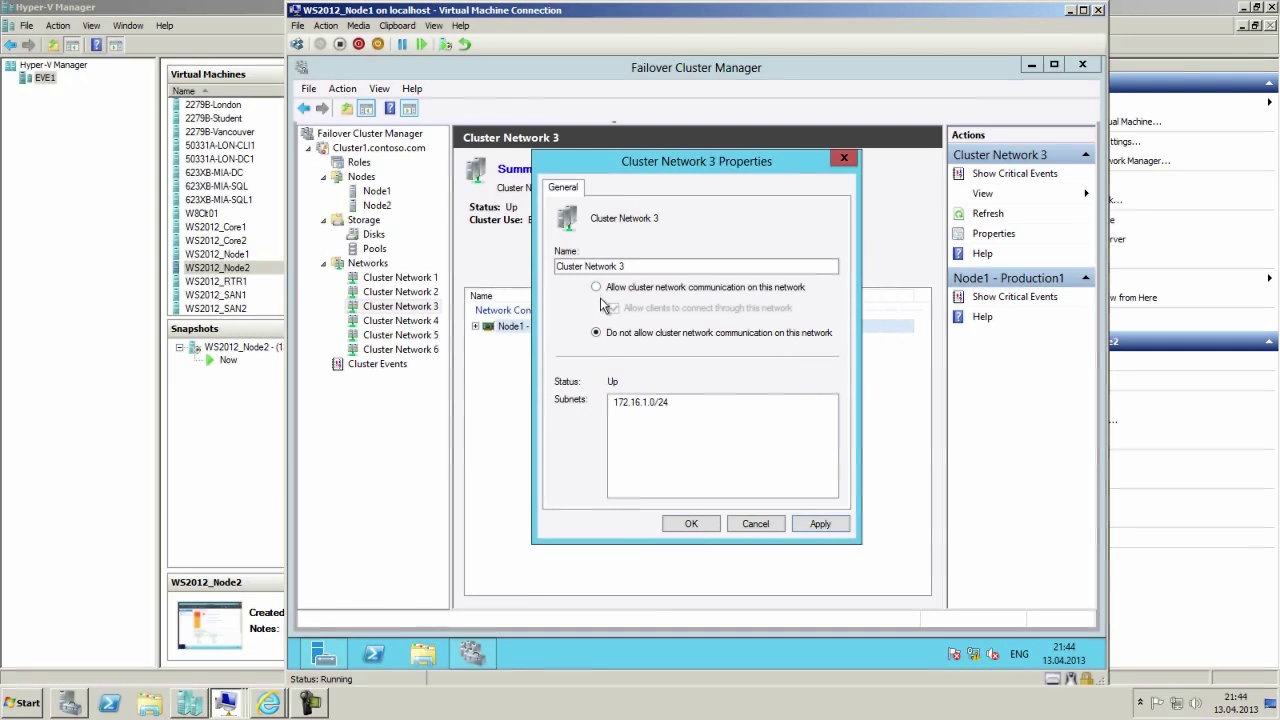
{"action": "left_click", "coordinate": [822, 524]}
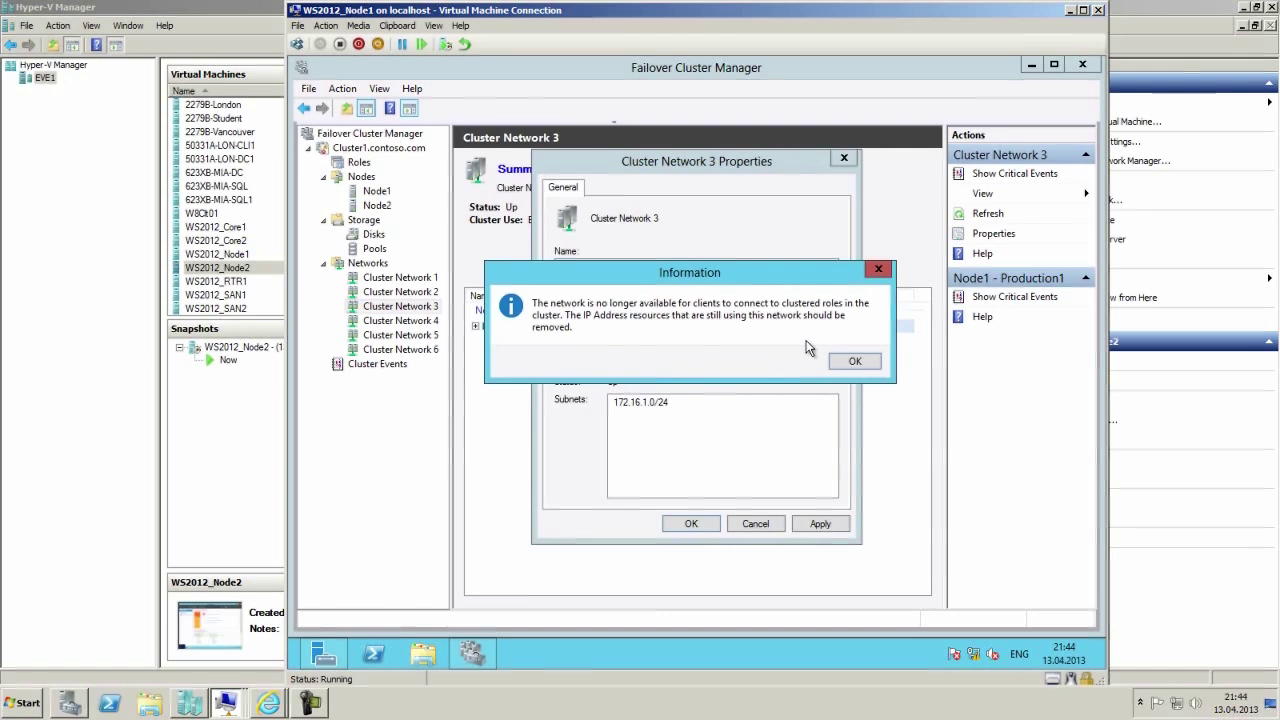
{"action": "left_click", "coordinate": [866, 363]}
{"action": "left_click", "coordinate": [849, 374]}
Restore cluster communication with client access, discard the dialog, and show Cluster Network 4.
{"action": "left_click", "coordinate": [610, 308]}
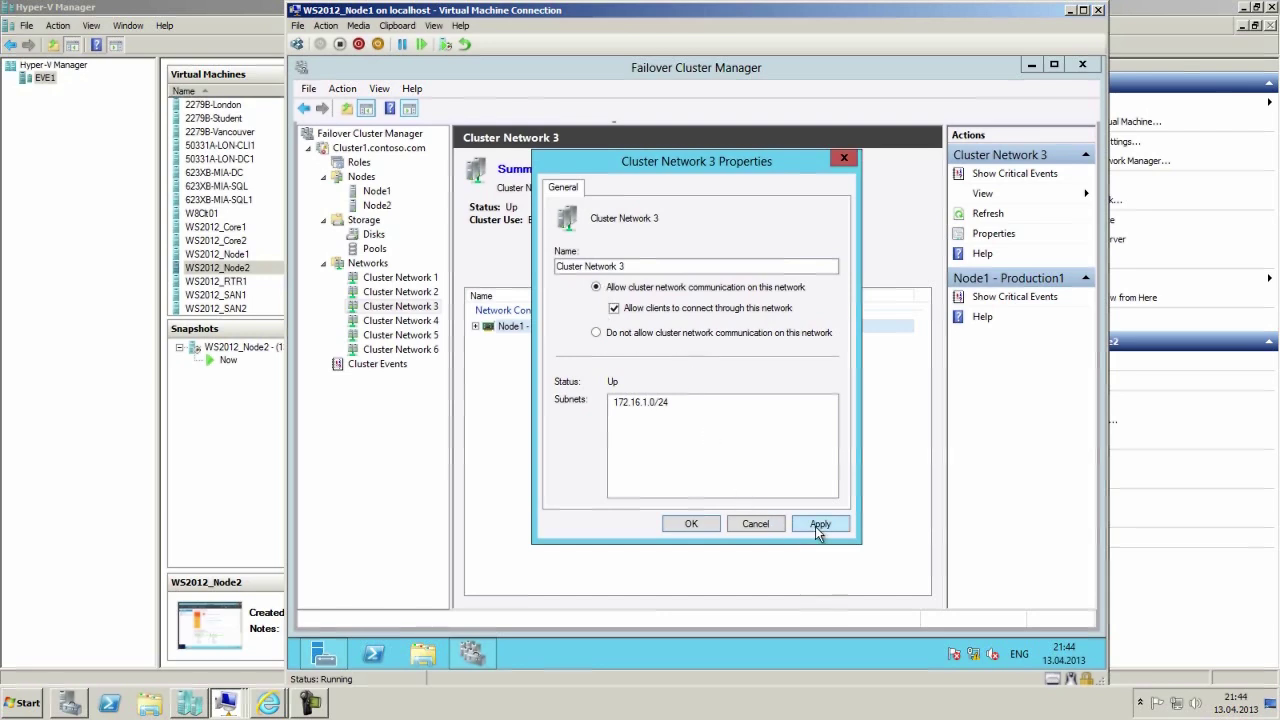
{"action": "left_click", "coordinate": [766, 524]}
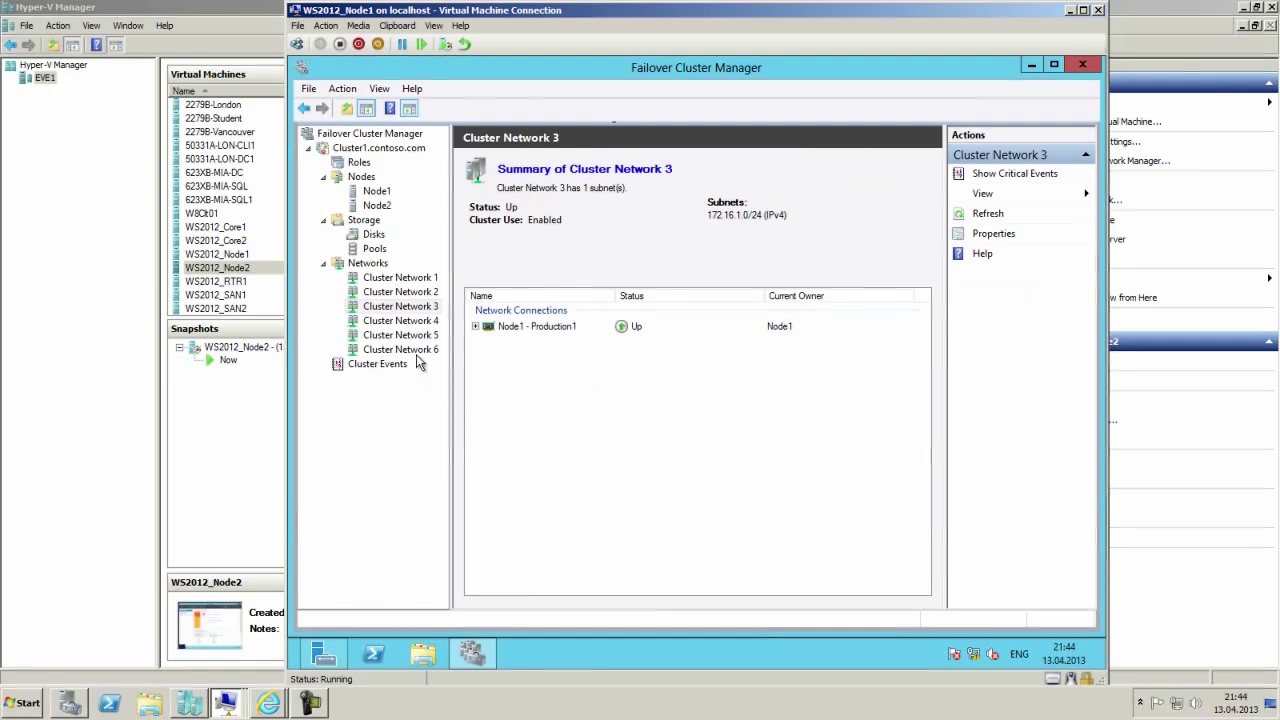
{"action": "left_click", "coordinate": [414, 321]}
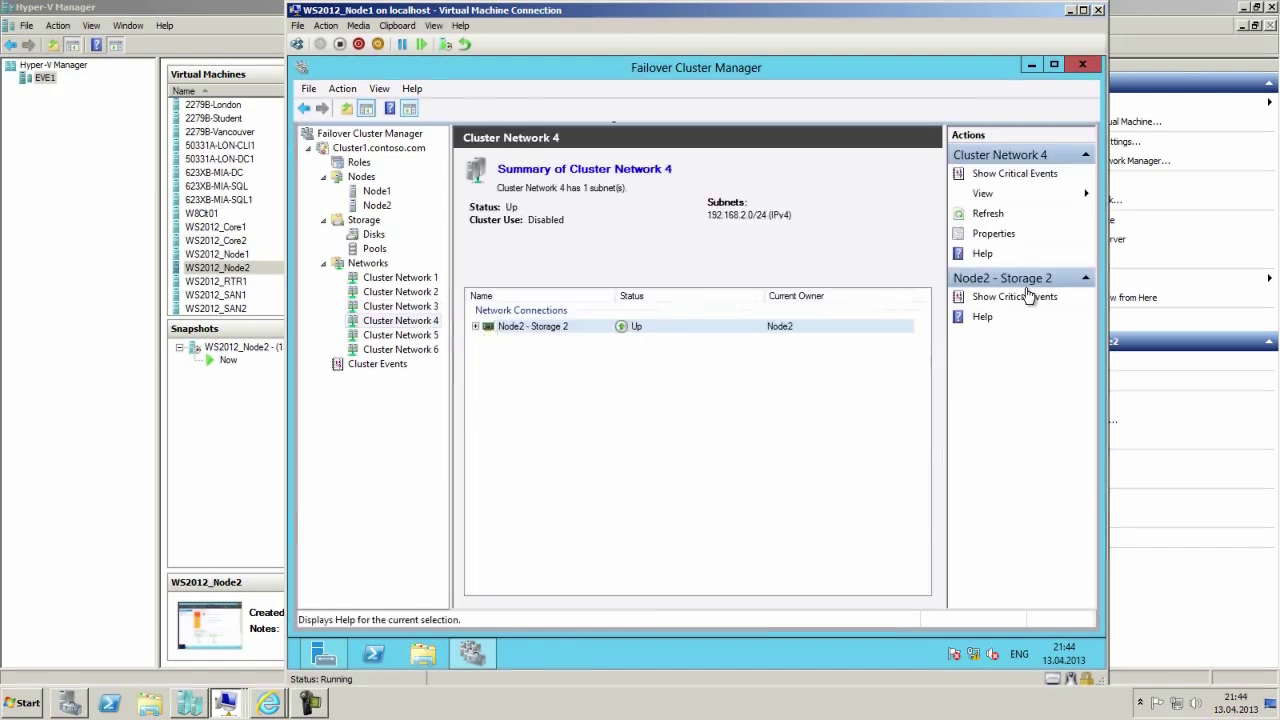
Try allowing cluster communication on Cluster Network 4, then discard the change.
{"action": "left_click", "coordinate": [1000, 236]}
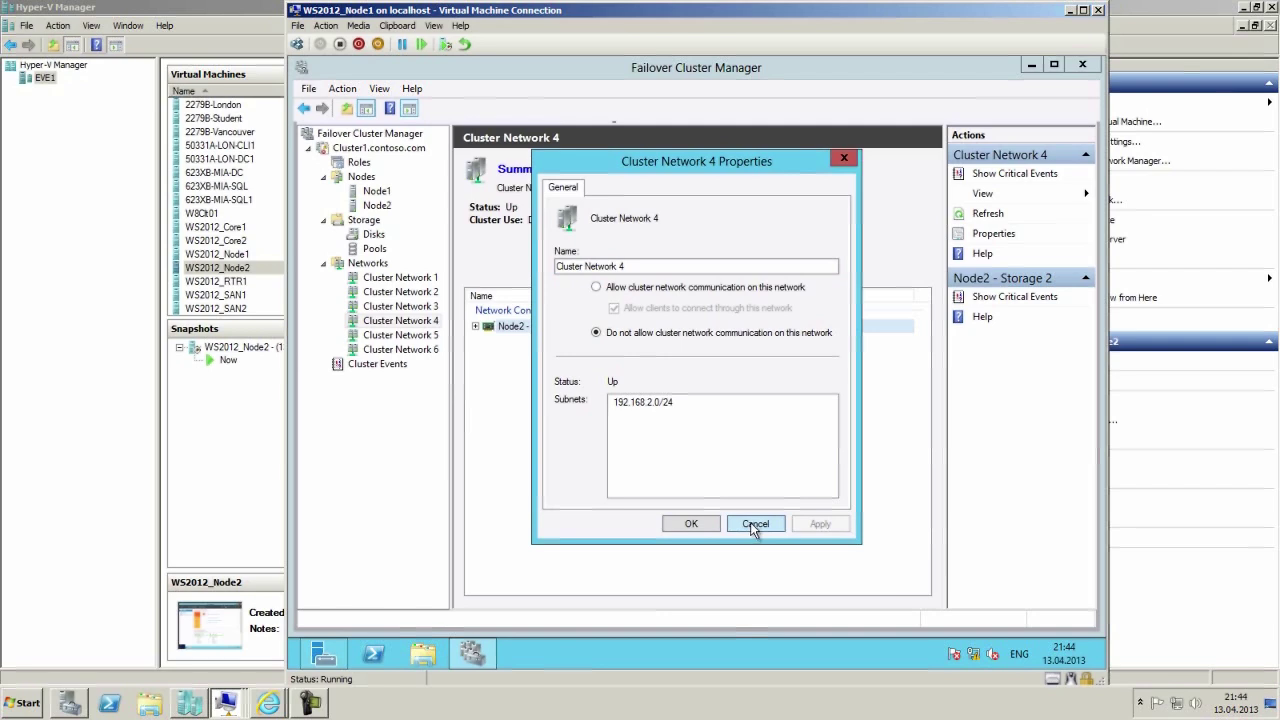
{"action": "left_click", "coordinate": [645, 290]}
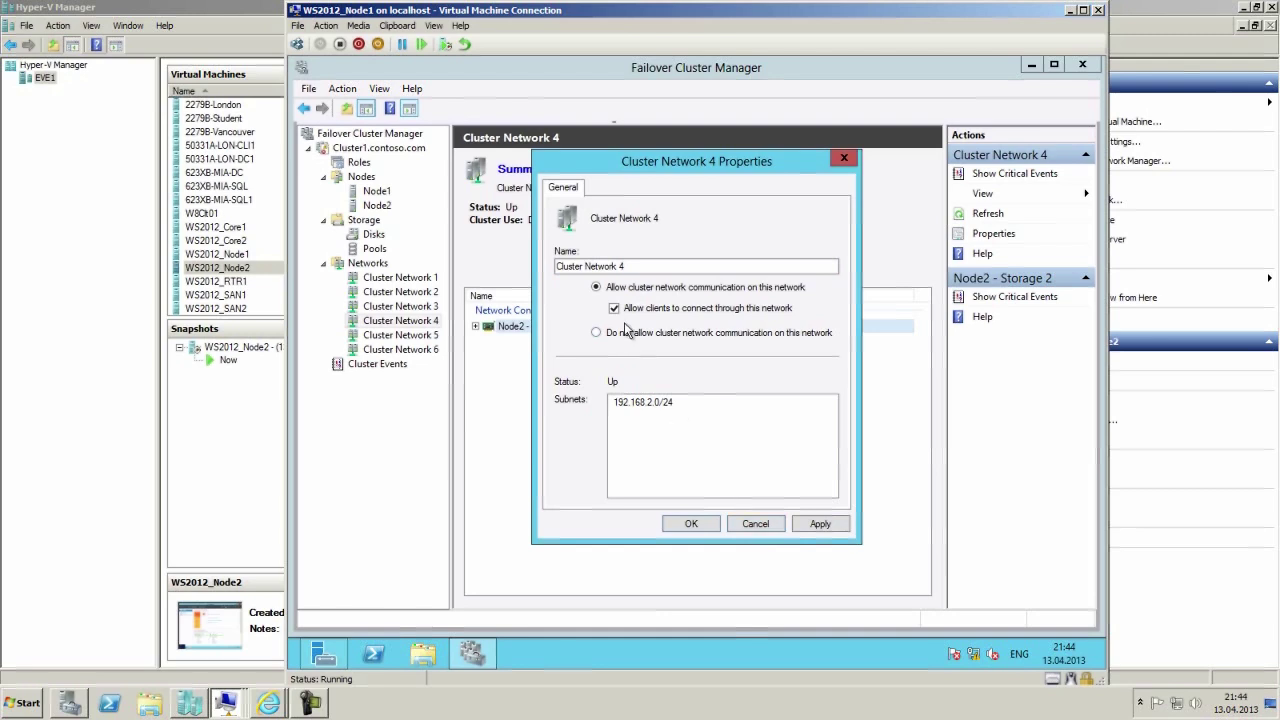
{"action": "mouse_move", "coordinate": [668, 160]}
{"action": "left_mouse_down"}
{"action": "mouse_move", "coordinate": [802, 333]}
{"action": "mouse_move", "coordinate": [716, 386]}
{"action": "mouse_move", "coordinate": [686, 155]}
{"action": "left_mouse_up"}
{"action": "left_click", "coordinate": [790, 512]}
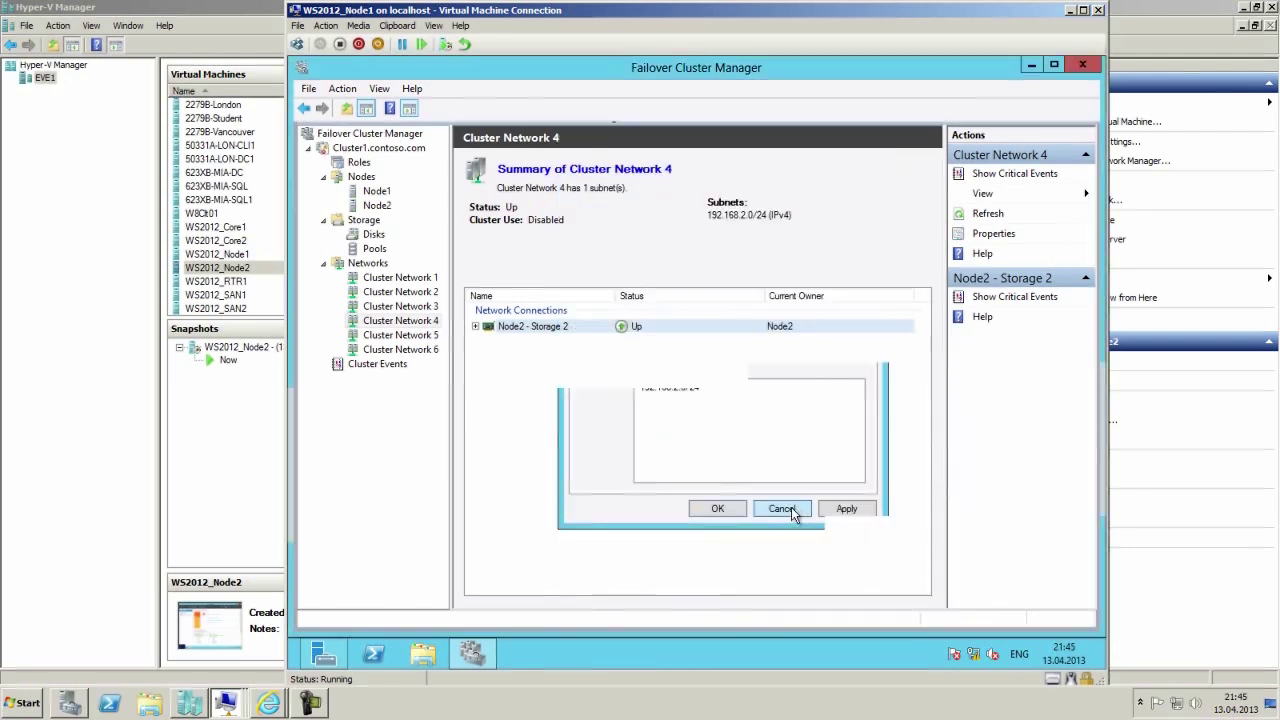
Recheck Cluster Network 4's properties without changes, then show Cluster Network 5's summary.
{"action": "left_click", "coordinate": [1000, 234]}
{"action": "left_click", "coordinate": [652, 318]}
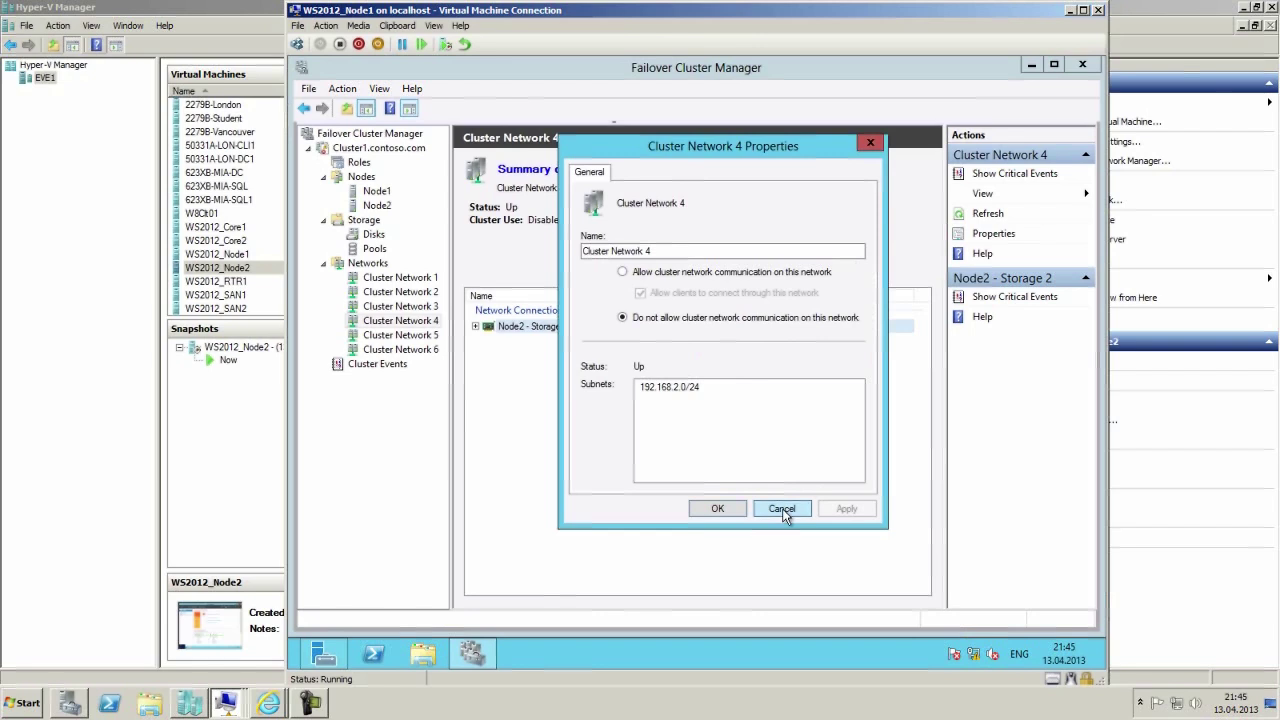
{"action": "left_click", "coordinate": [782, 509]}
{"action": "left_click", "coordinate": [376, 336]}
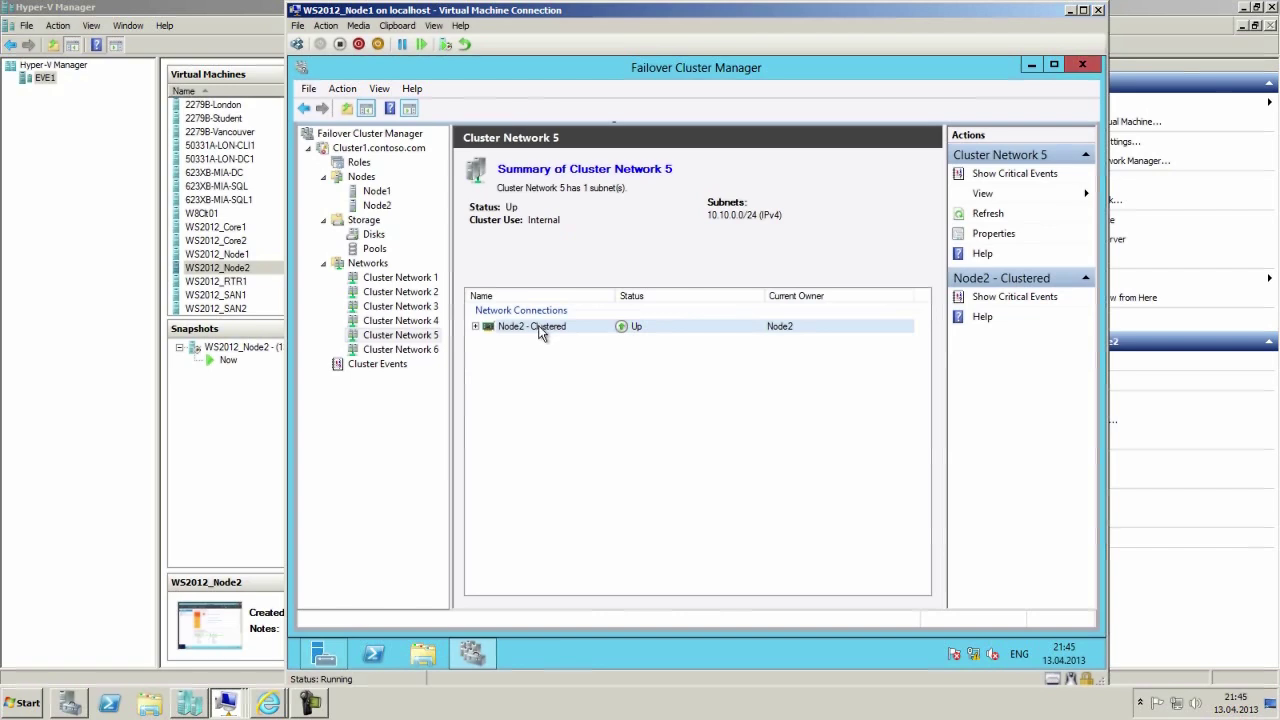
Review Cluster Network 5's properties unchanged, then select Node2 - Production 2 under Cluster Network 6.
{"action": "left_click", "coordinate": [990, 236]}
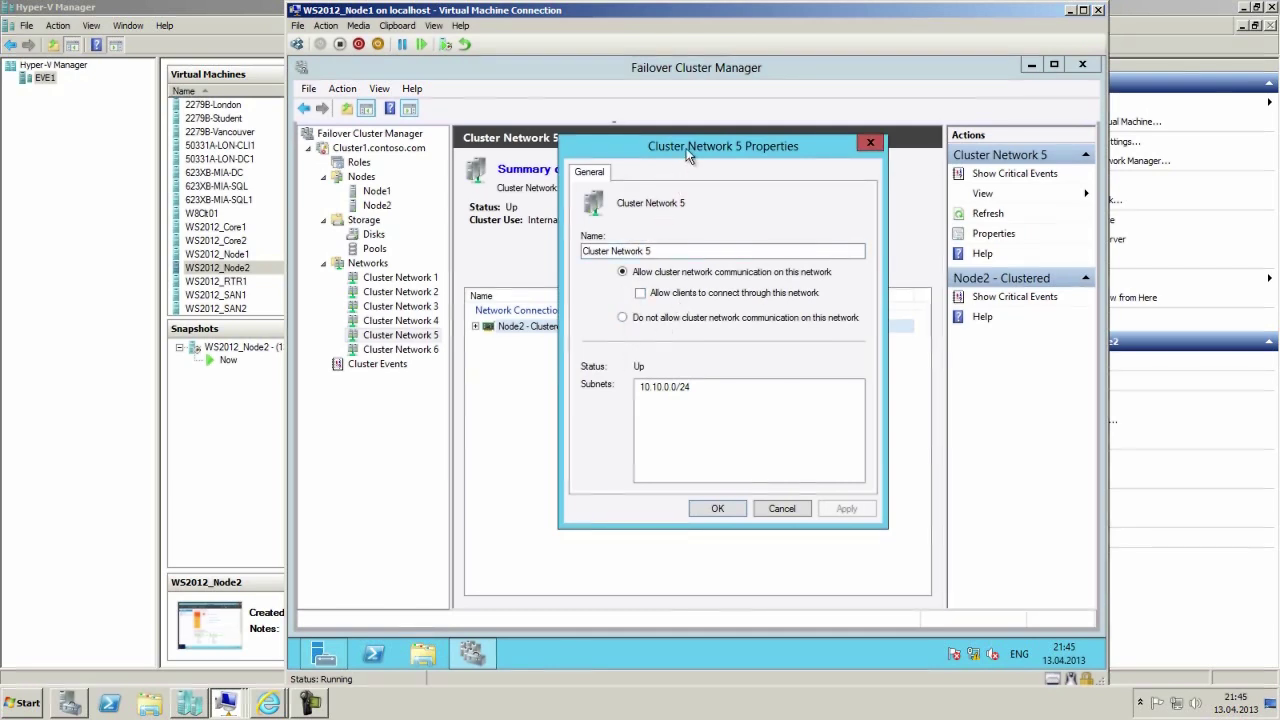
{"action": "left_click_drag", "start_coordinate": [668, 163], "coordinate": [665, 366]}
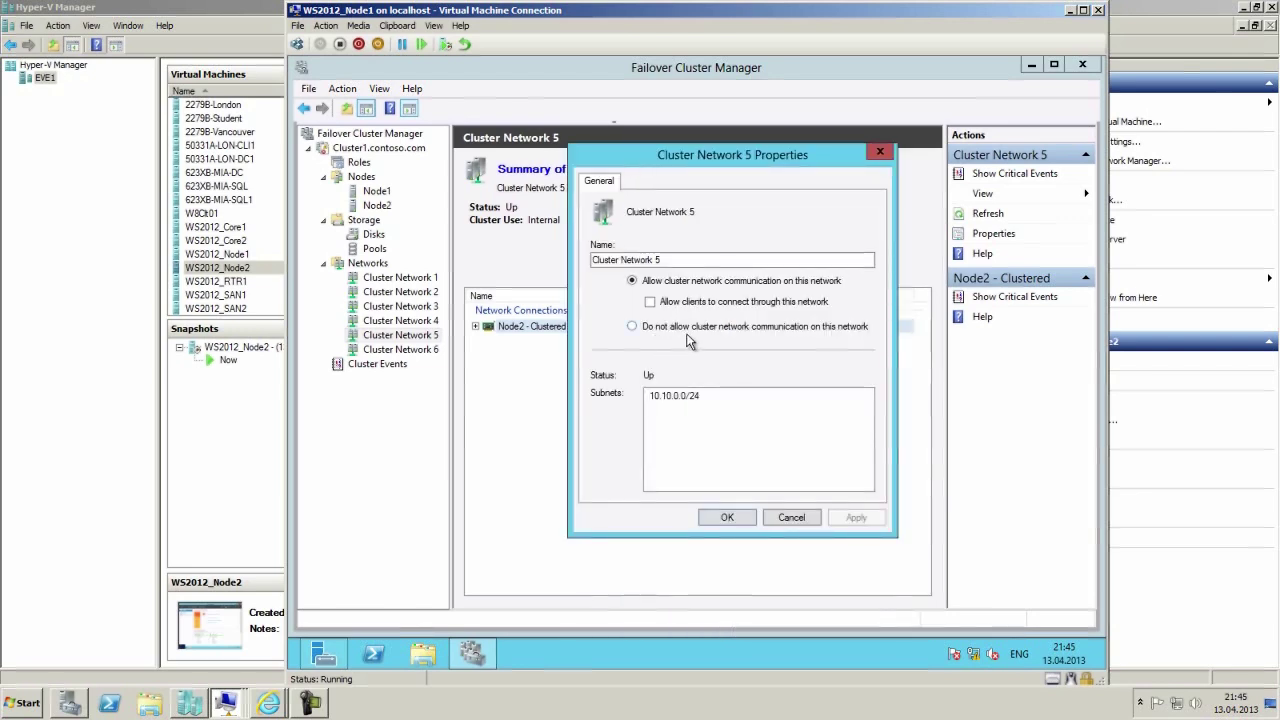
{"action": "left_click", "coordinate": [792, 518]}
{"action": "left_click", "coordinate": [408, 350]}
{"action": "left_click", "coordinate": [505, 328]}
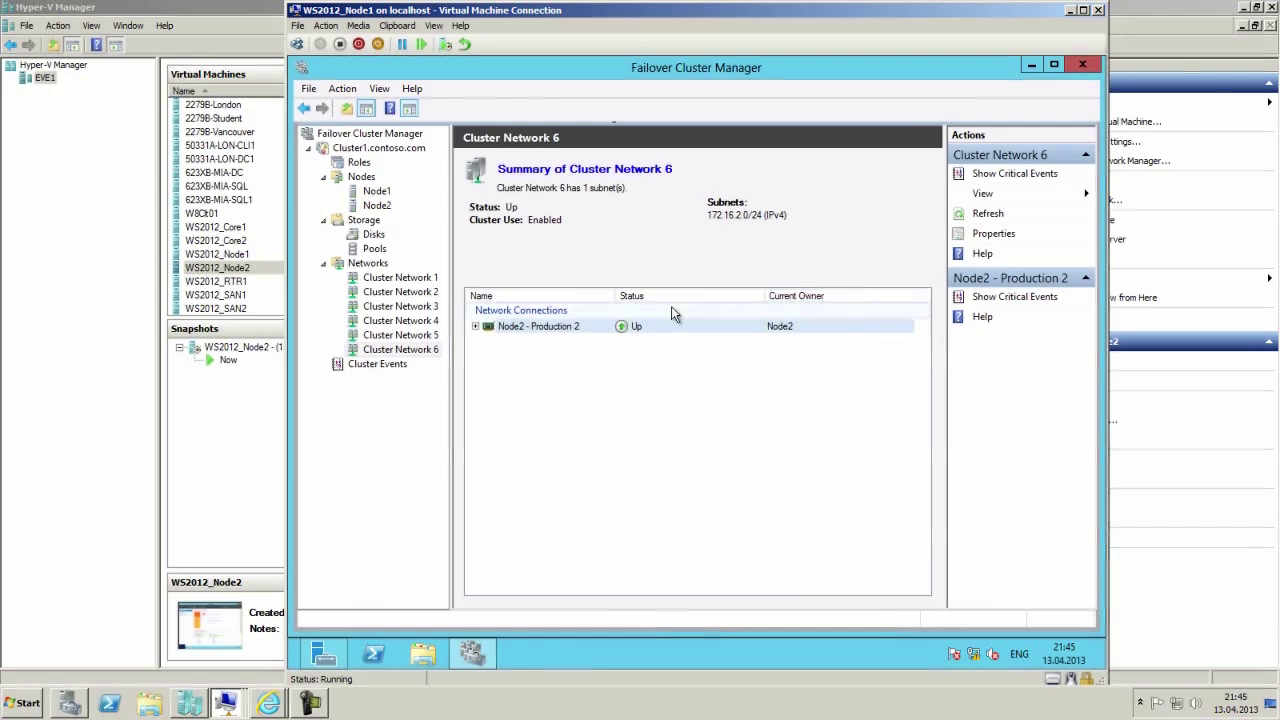
Review Cluster Network 6's adapter and properties unchanged, then show the network diagram in Internet Explorer.
{"action": "left_click", "coordinate": [476, 328]}
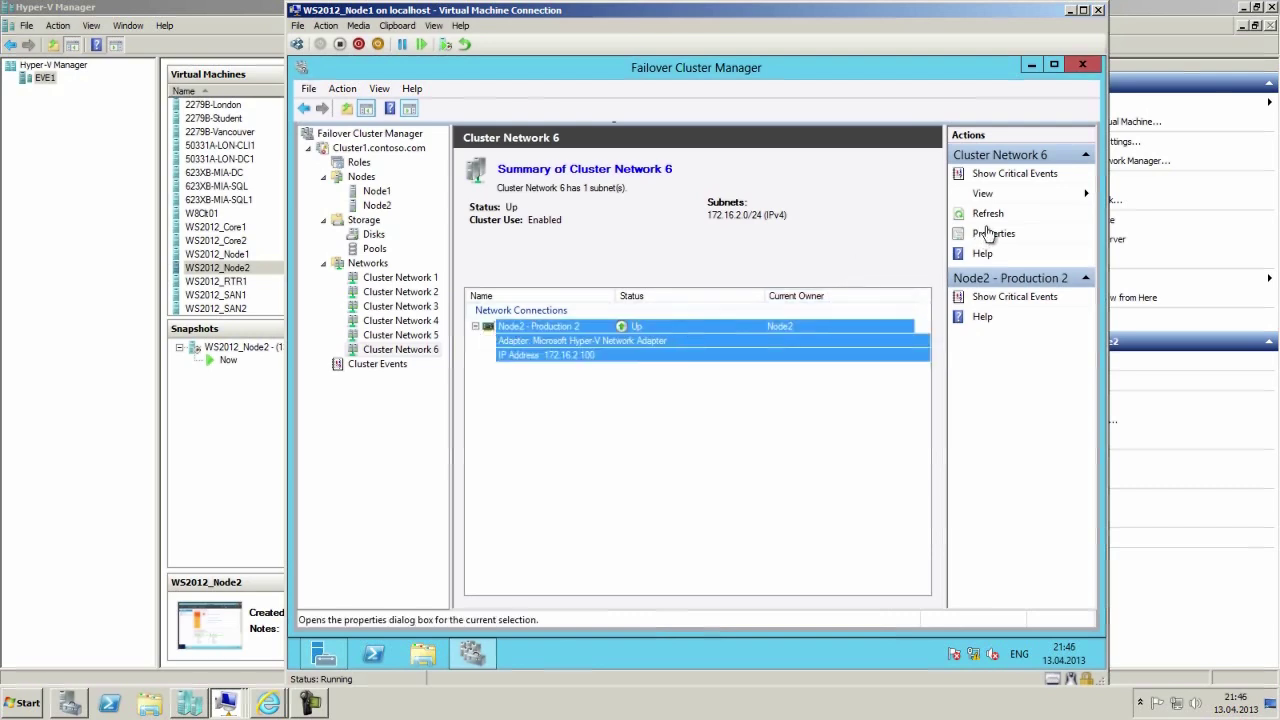
{"action": "left_click", "coordinate": [990, 234]}
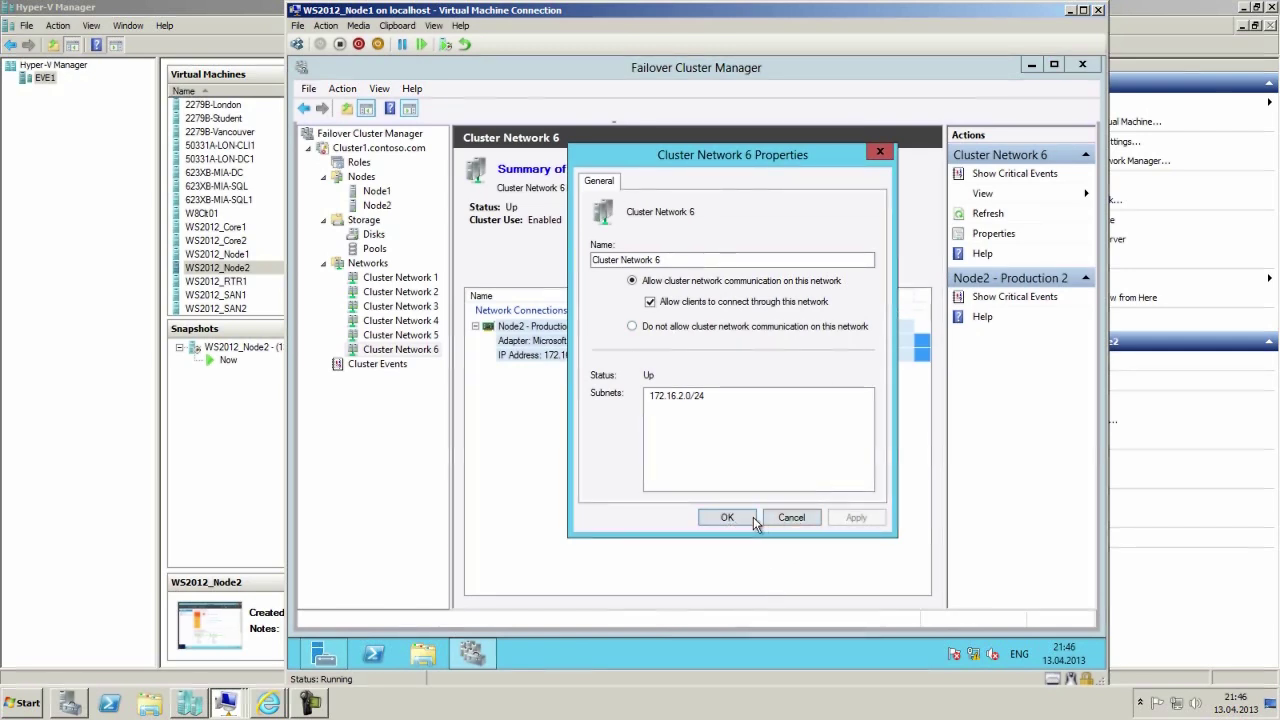
{"action": "left_click", "coordinate": [790, 518]}
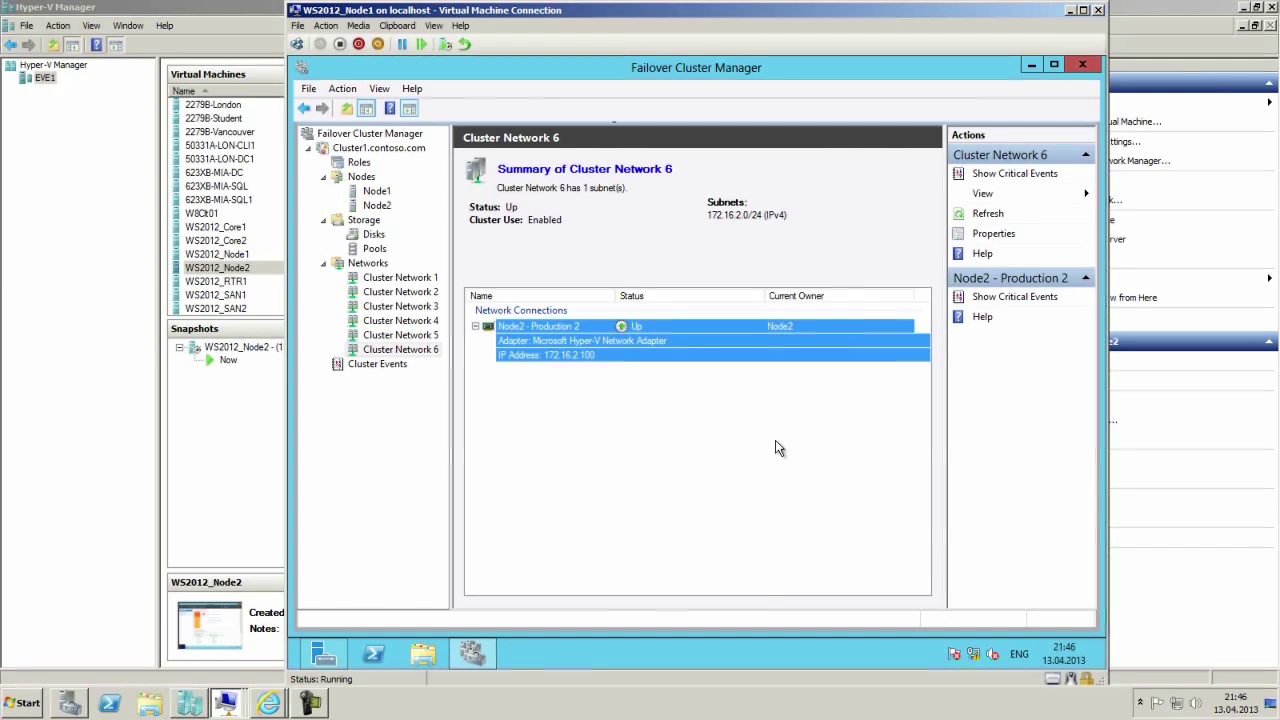
{"action": "left_click", "coordinate": [280, 706]}
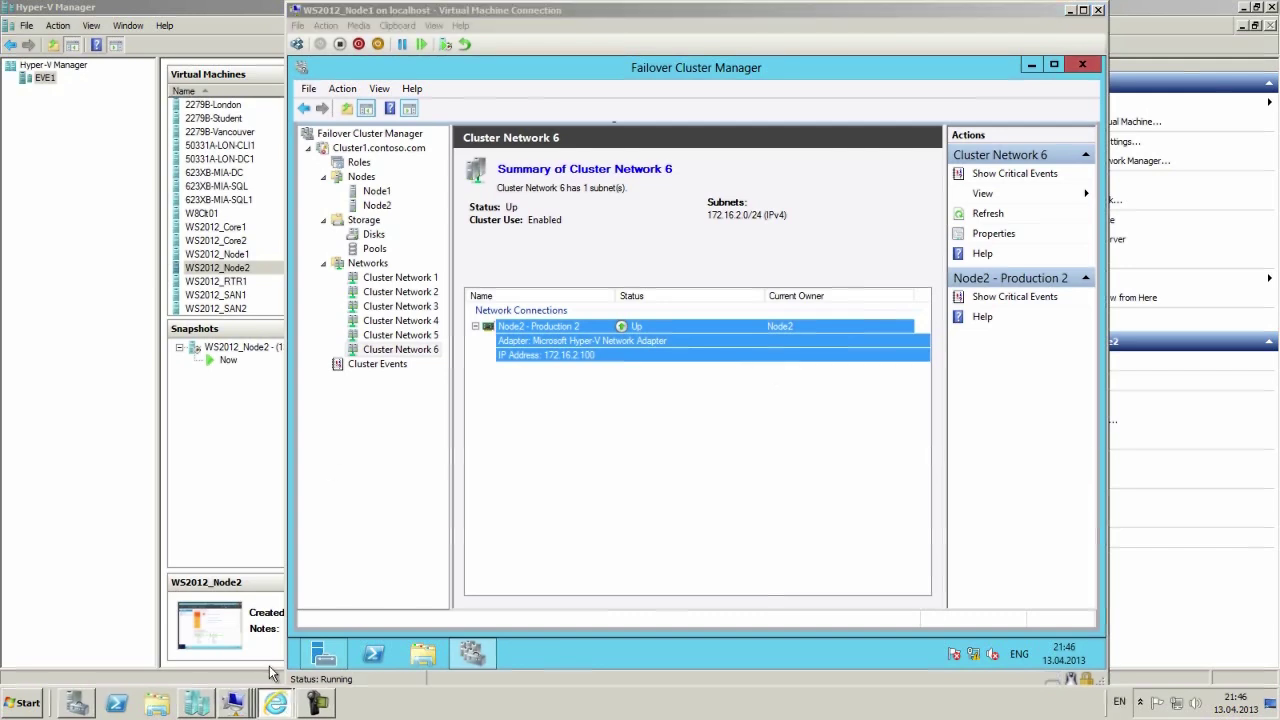
{"action": "left_click", "coordinate": [275, 703]}
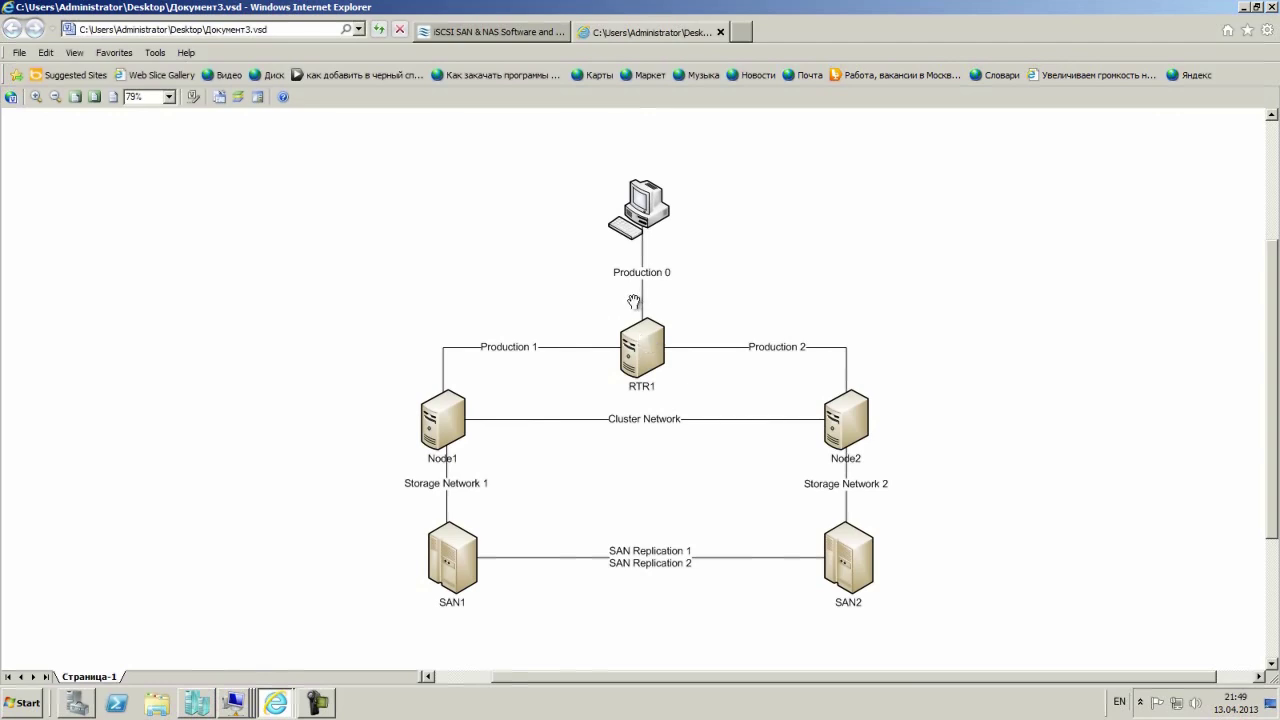
On the RTR1 VM, open Local Disk (C:) in Explorer and select the CSV folder.
{"action": "left_click", "coordinate": [160, 703]}
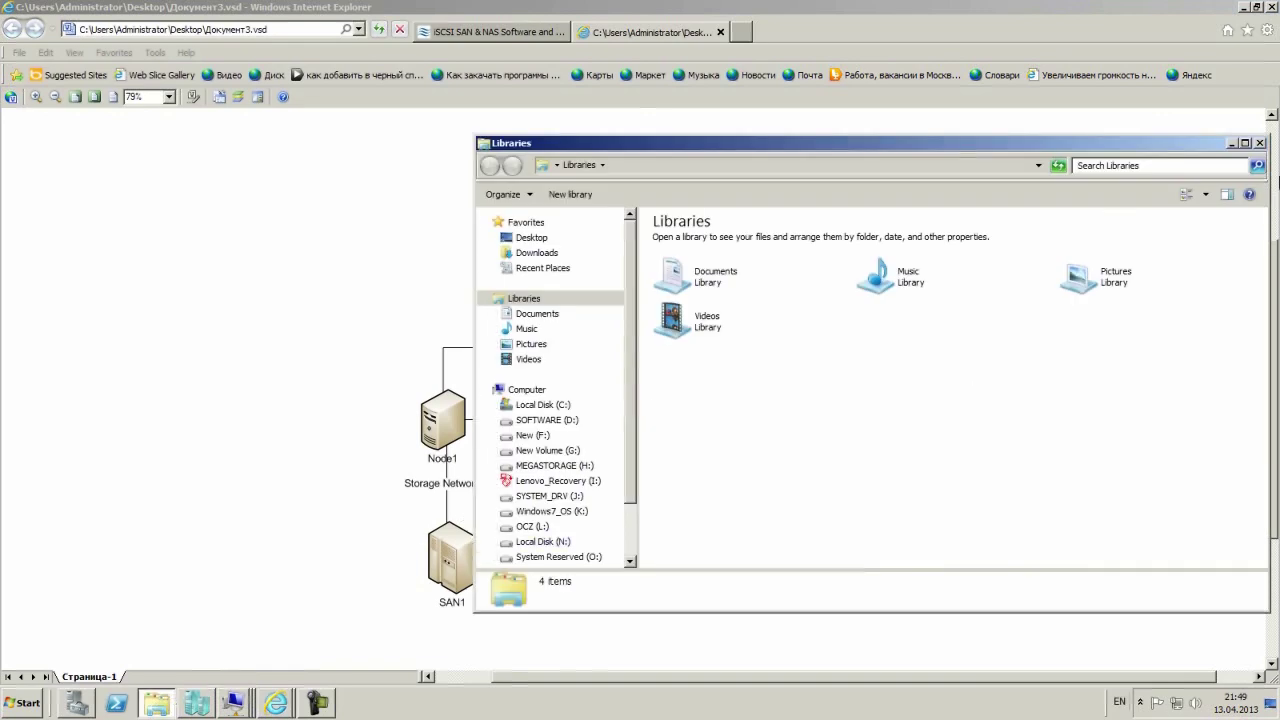
{"action": "left_click", "coordinate": [1260, 143]}
{"action": "left_click", "coordinate": [233, 703]}
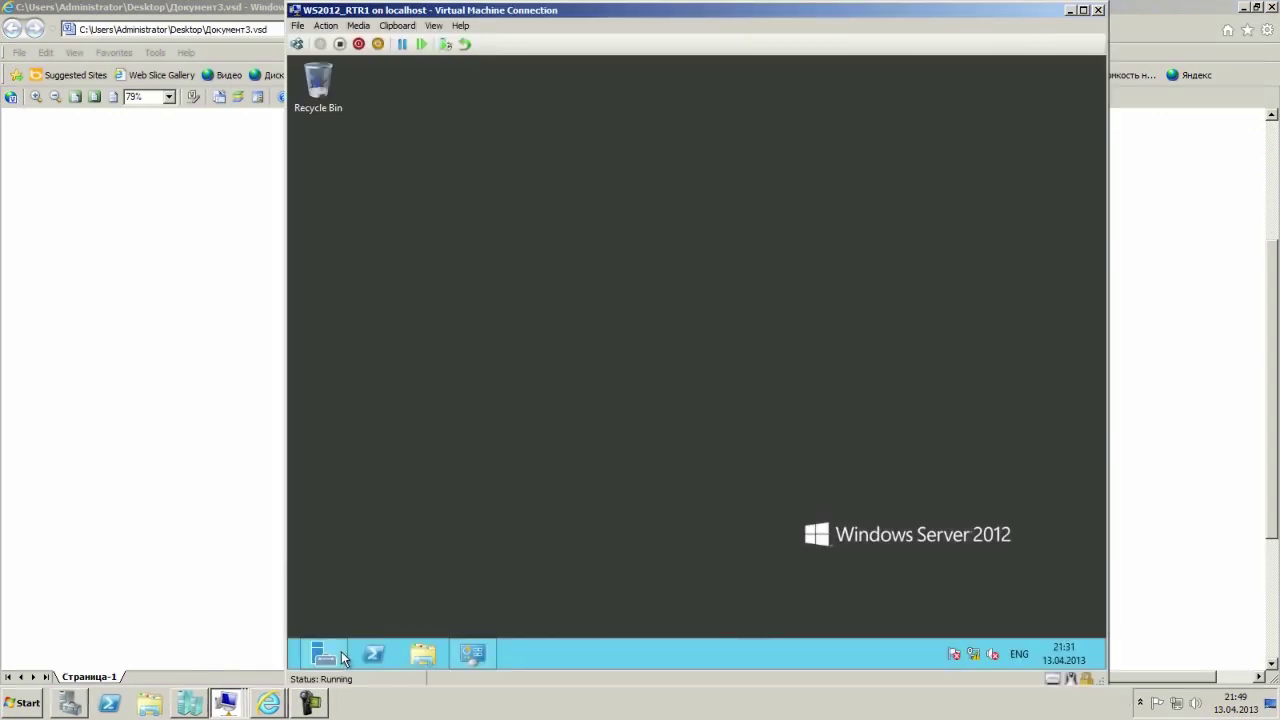
{"action": "left_click", "coordinate": [428, 655]}
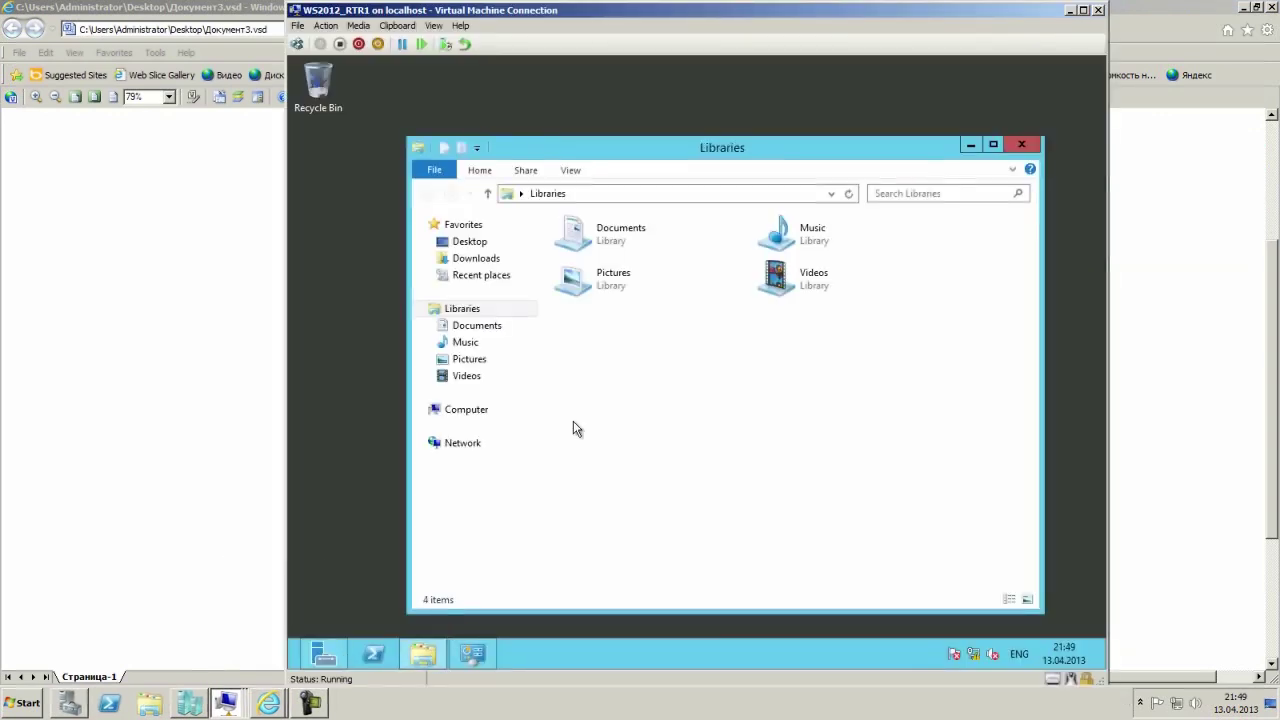
{"action": "left_click", "coordinate": [466, 413]}
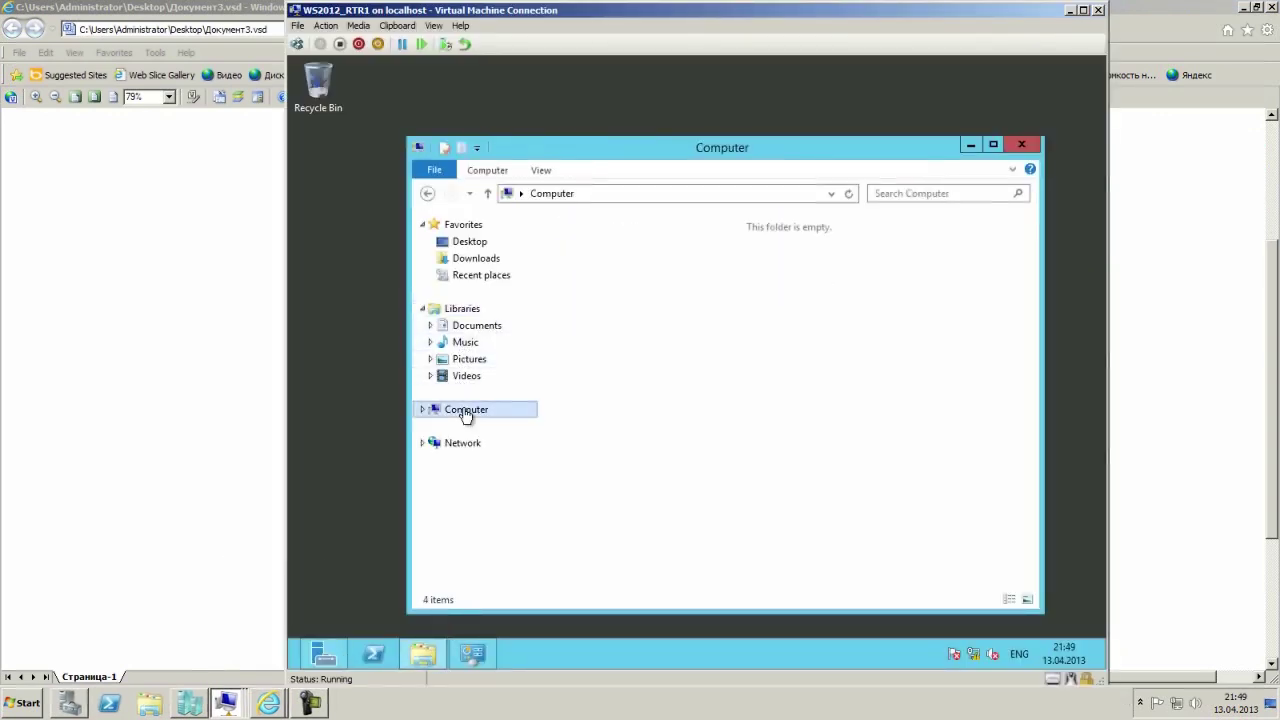
{"action": "double_click", "coordinate": [603, 257]}
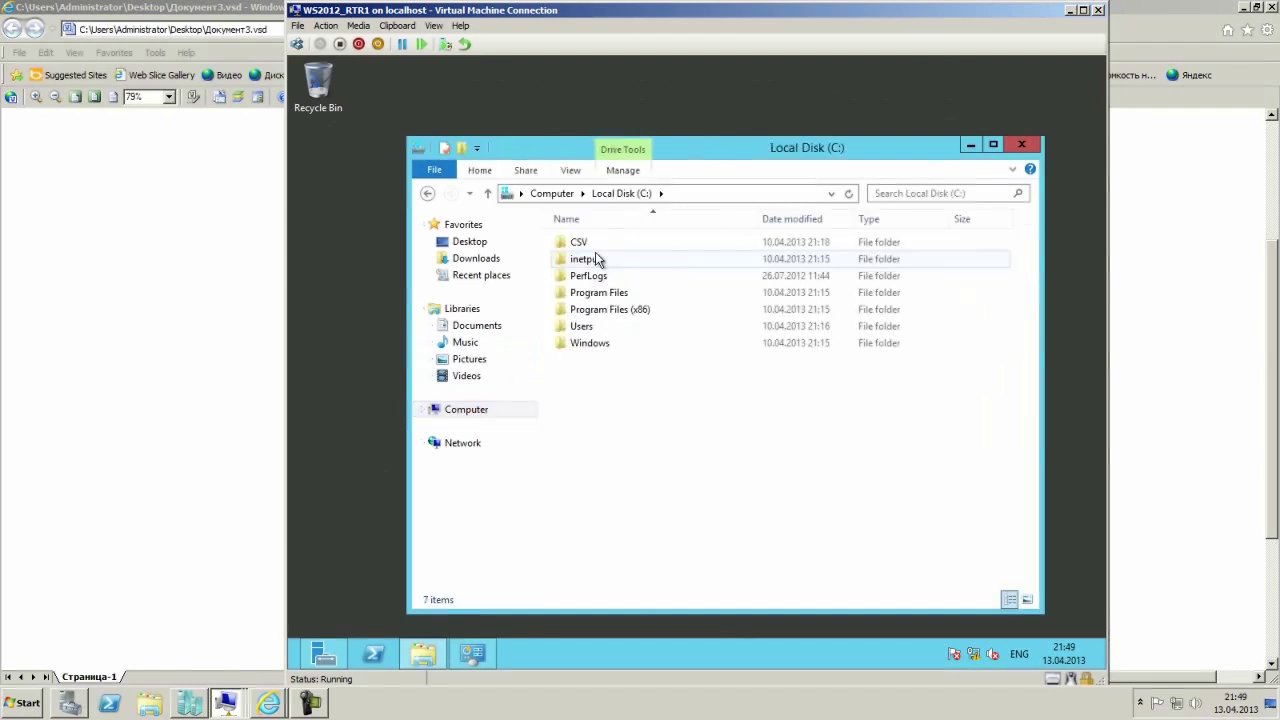
{"action": "left_click", "coordinate": [588, 246]}
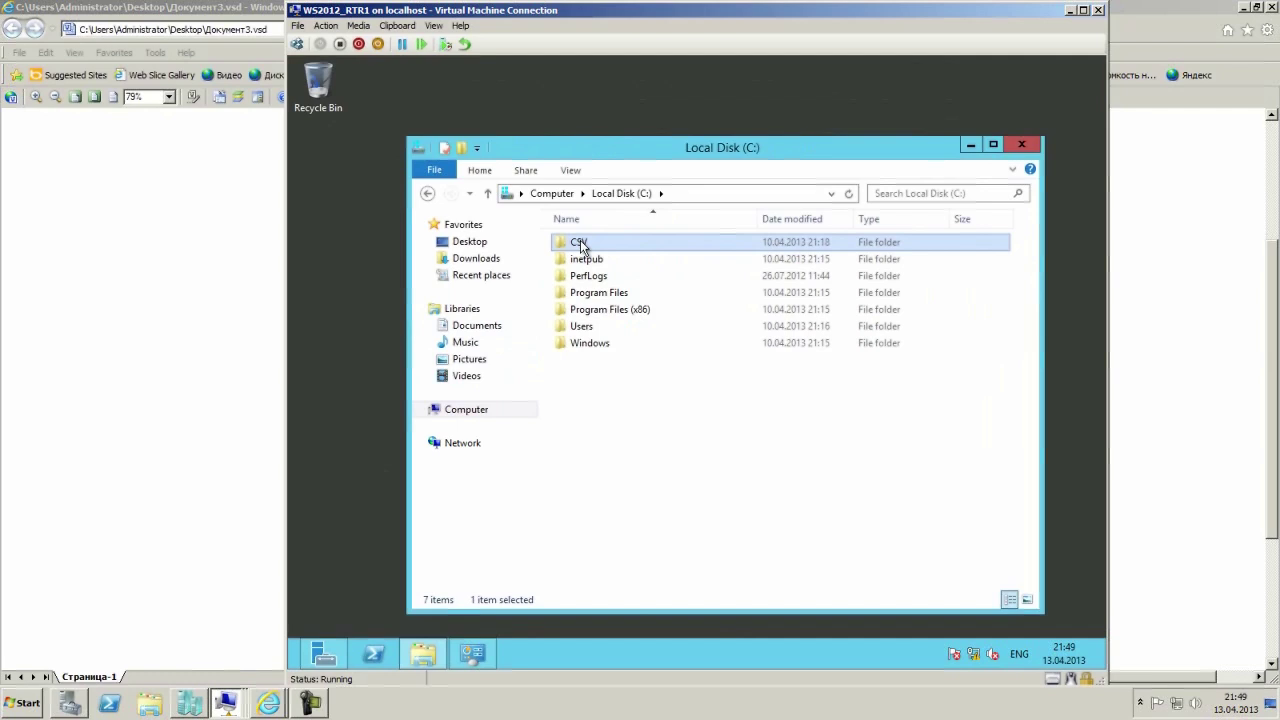
Launch a Command Prompt by running cmd from the Run dialog.
{"action": "right_click", "coordinate": [297, 668]}
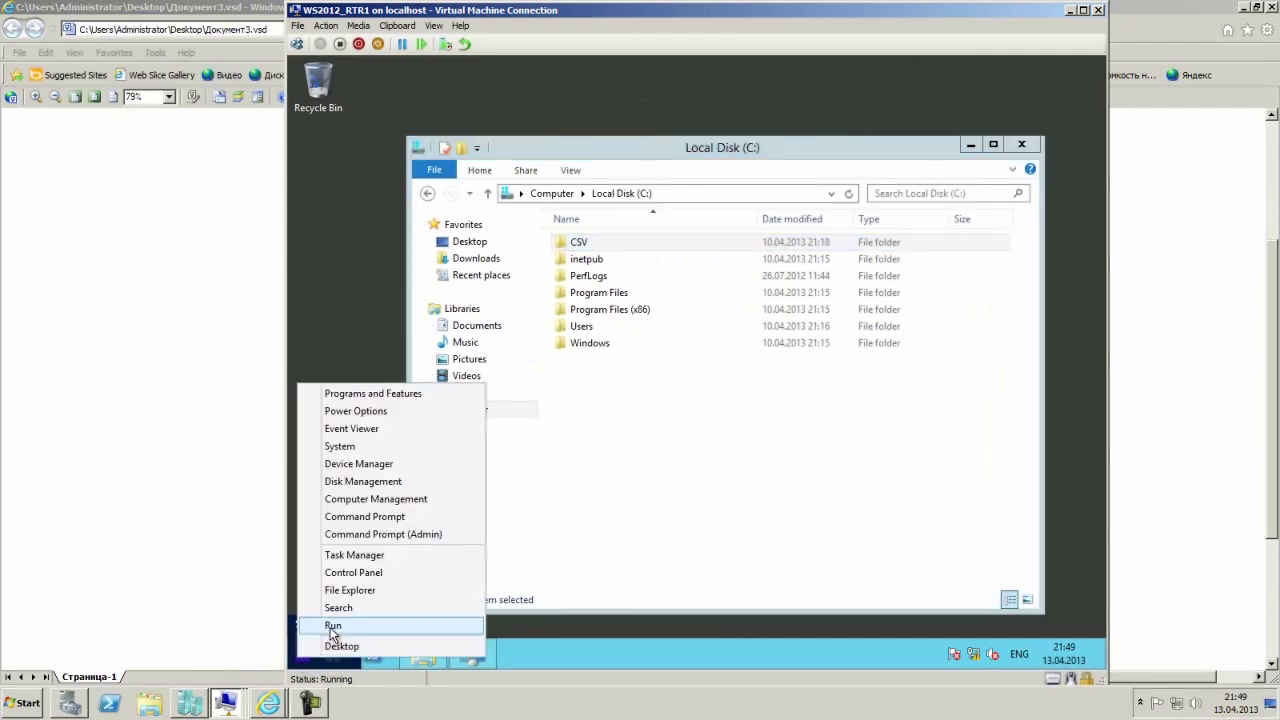
{"action": "left_click", "coordinate": [331, 623]}
{"action": "type", "text": "cmd"}
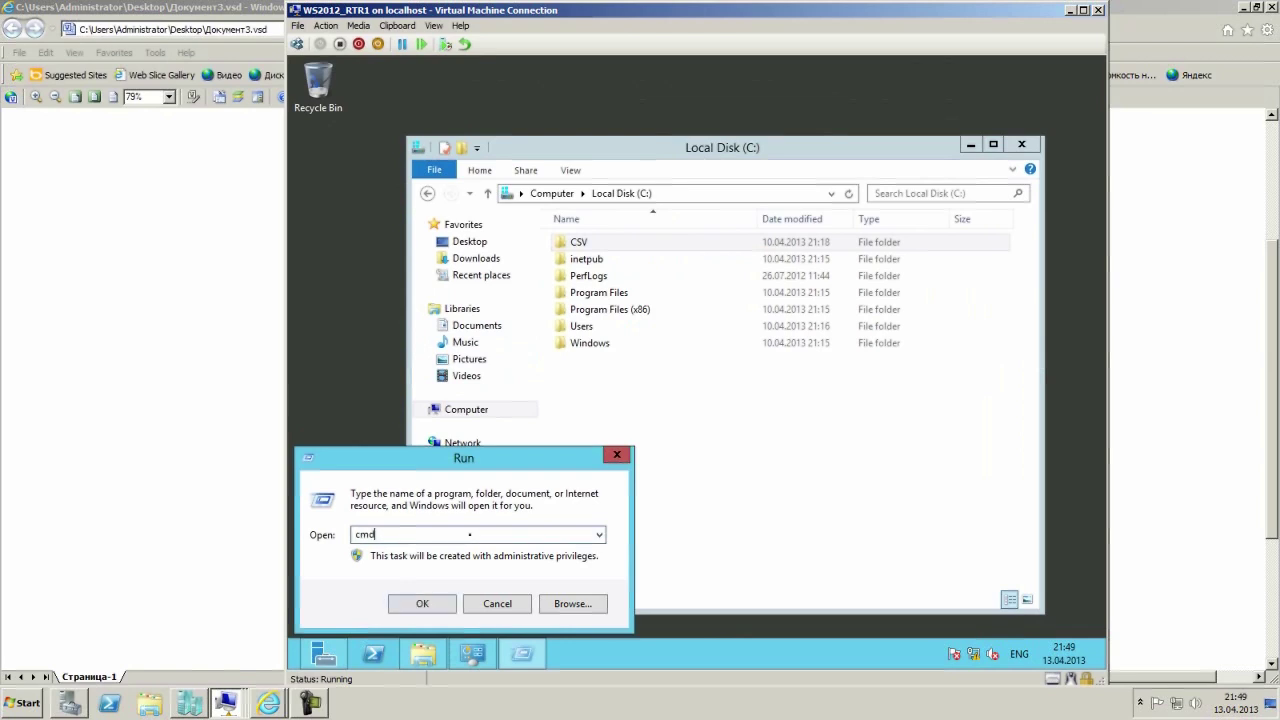
{"action": "key", "text": "Return"}
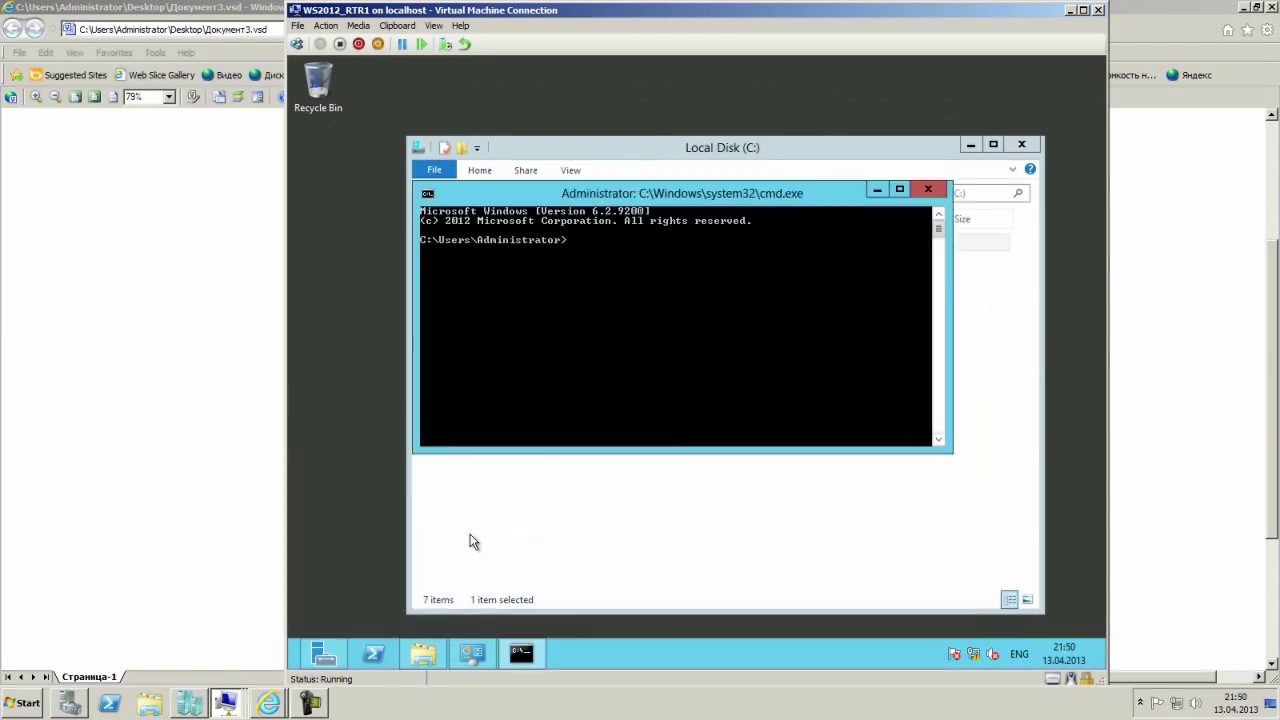
Run net share to confirm CSV is shared from C:\CSV, then close both windows.
{"action": "type", "text": "net share"}
{"action": "key", "text": "Return"}
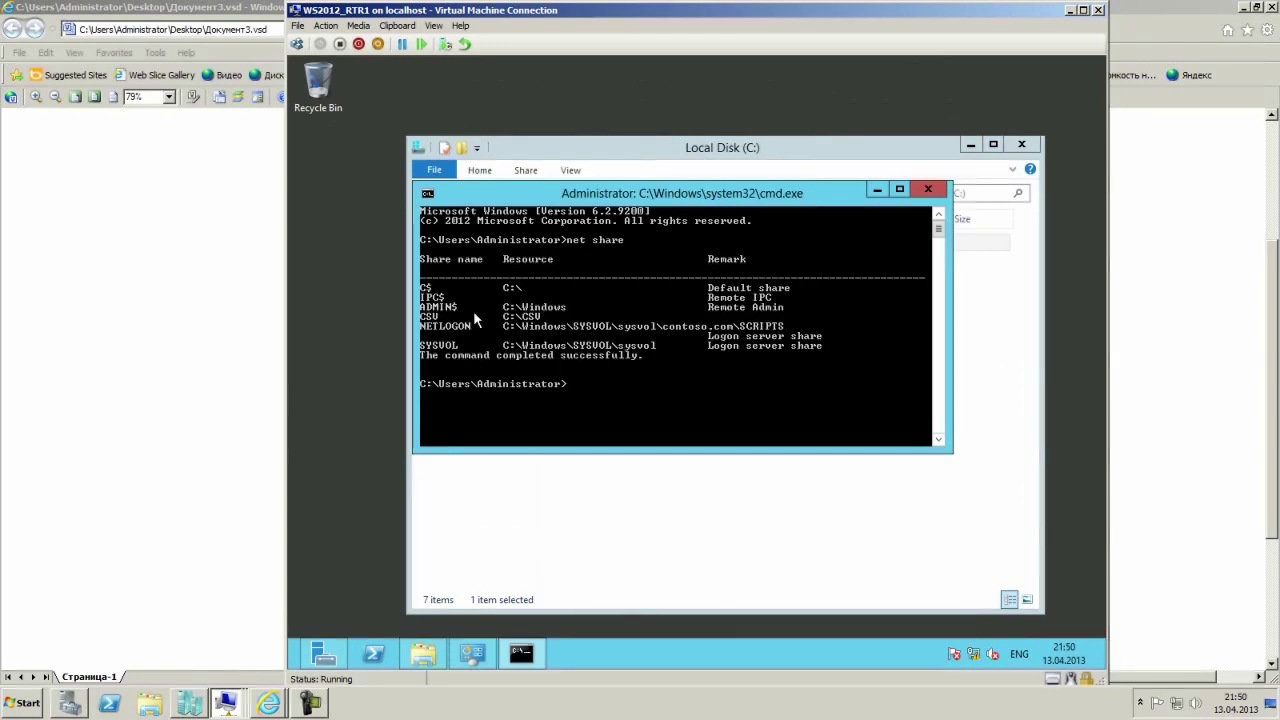
{"action": "left_click", "coordinate": [928, 189]}
{"action": "left_click", "coordinate": [1021, 144]}
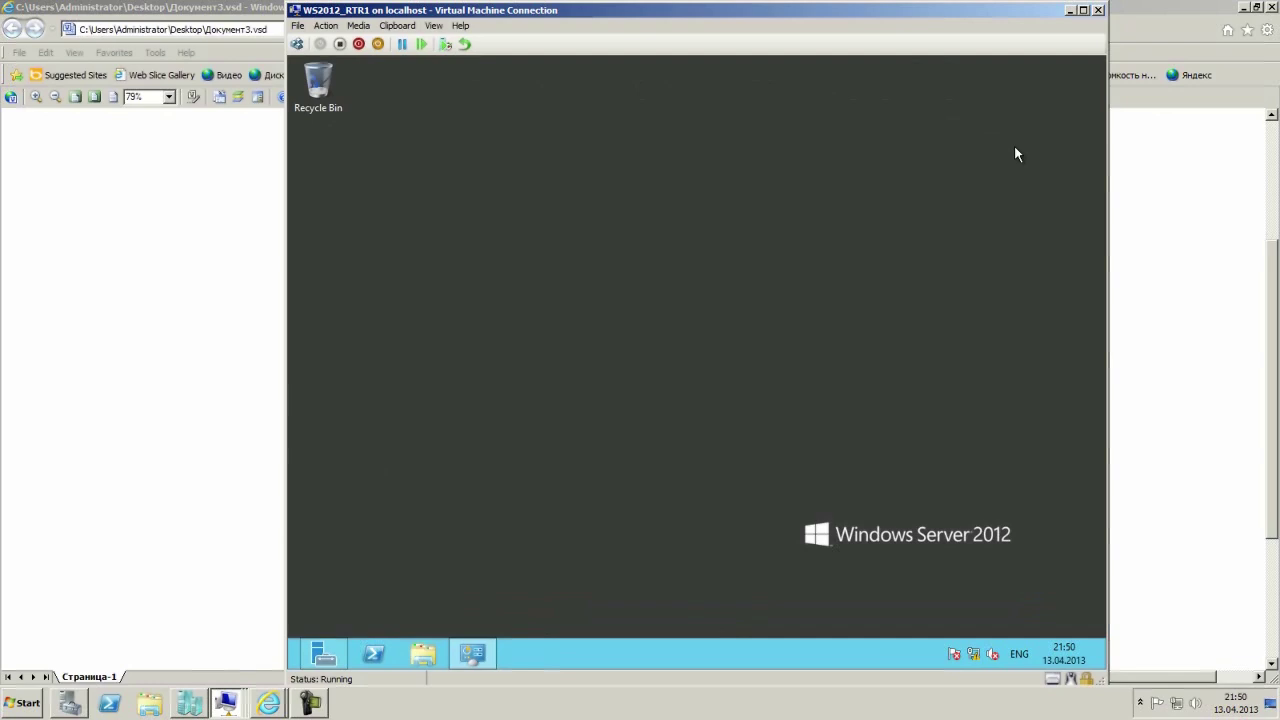
Minimize the RTR1 Virtual Machine Connection window.
{"action": "left_click", "coordinate": [1069, 10]}
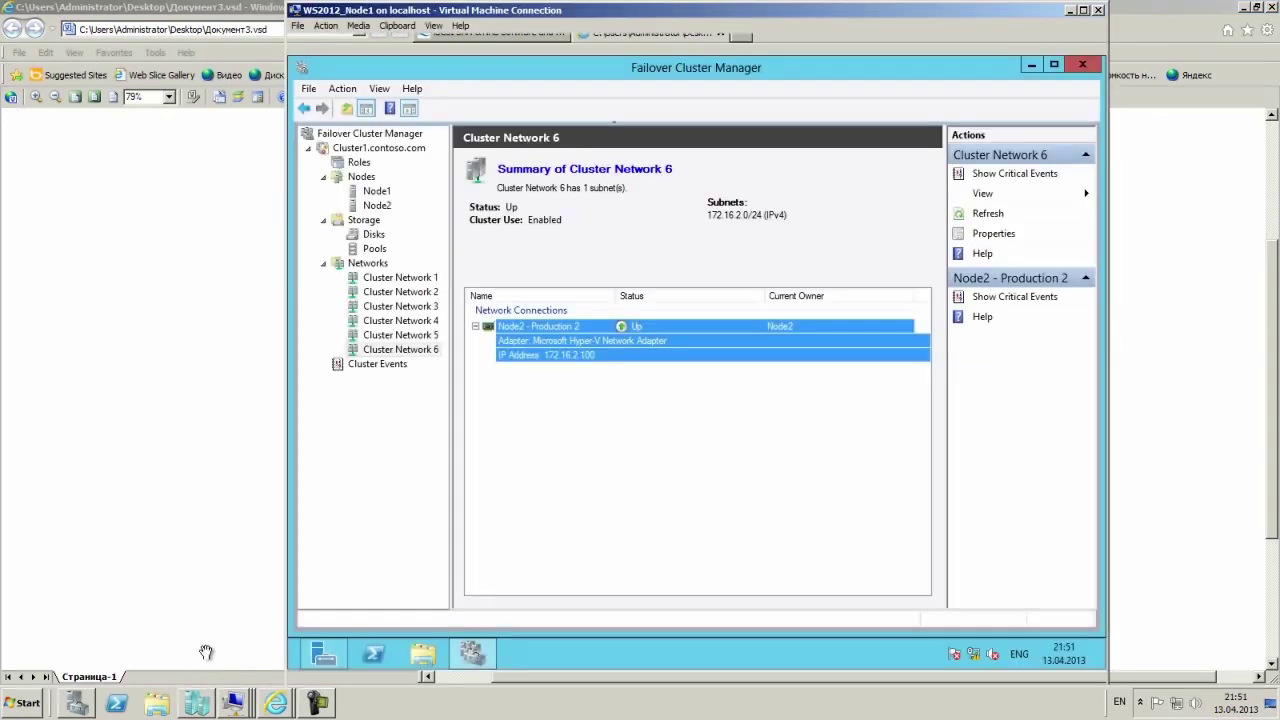
On Node1, view Cluster1.contoso.com's Resource Types properties and cancel without changes.
{"action": "left_click", "coordinate": [233, 703]}
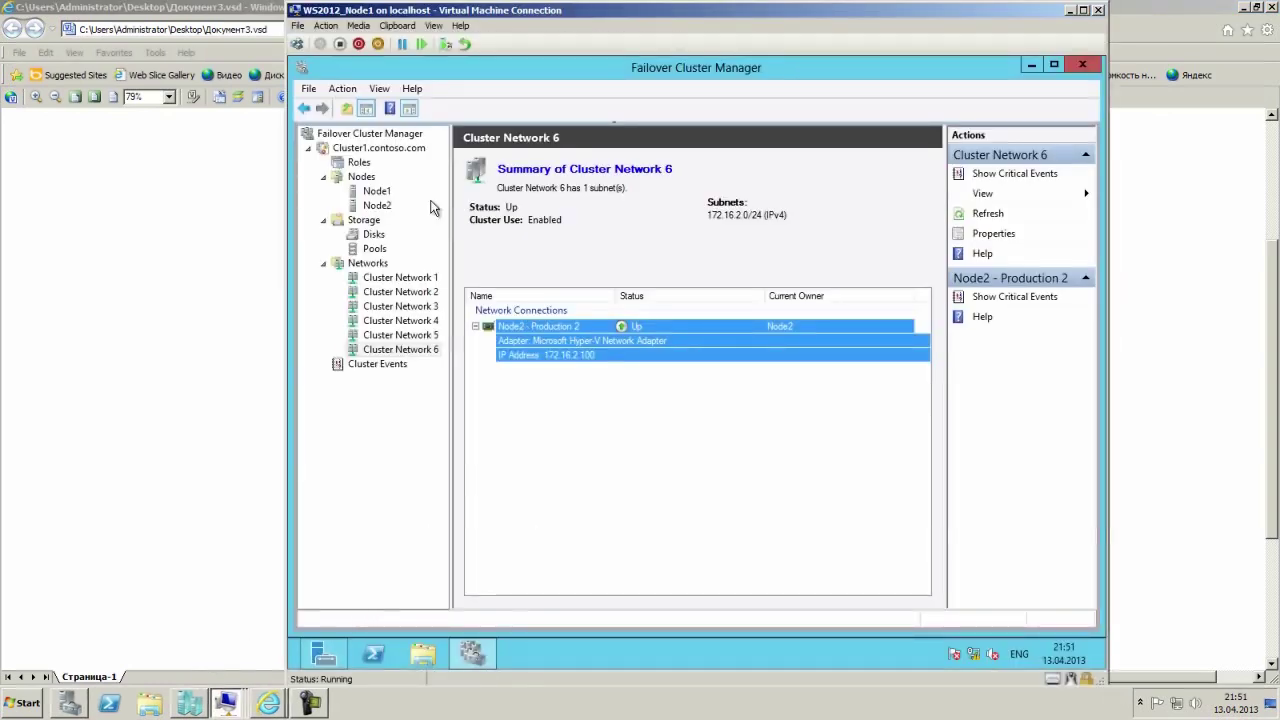
{"action": "right_click", "coordinate": [368, 150]}
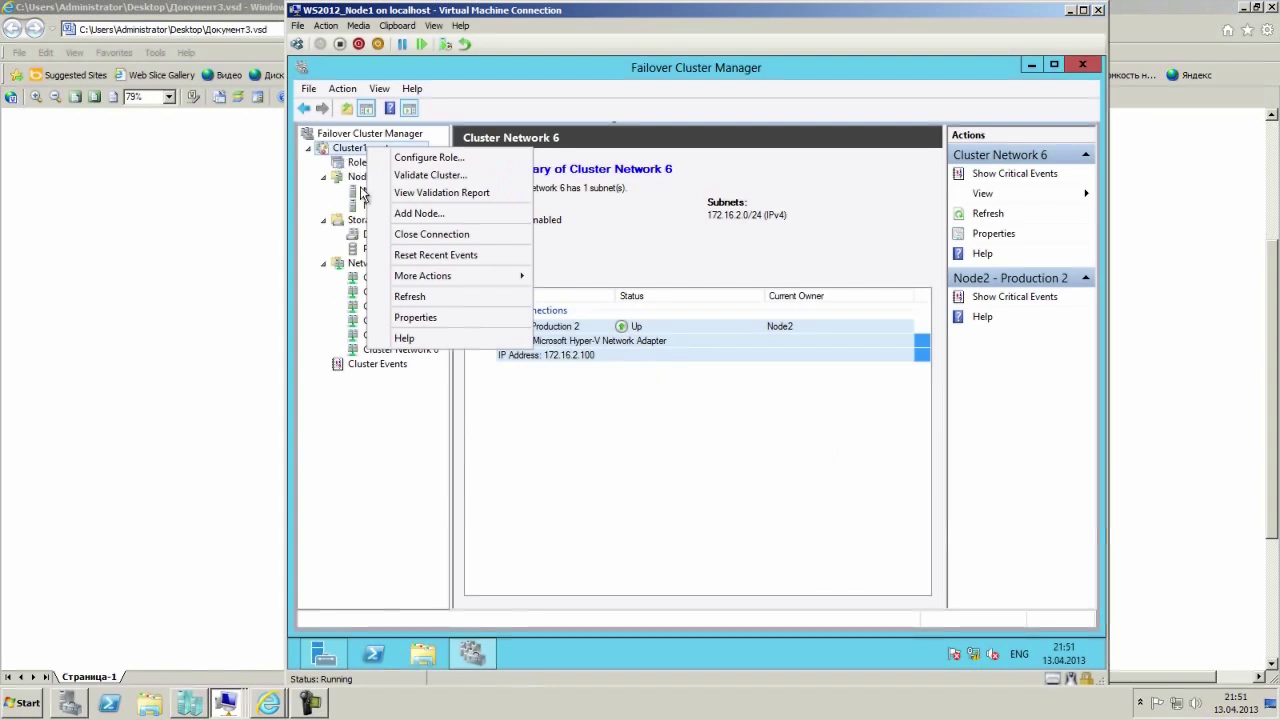
{"action": "left_click", "coordinate": [407, 316]}
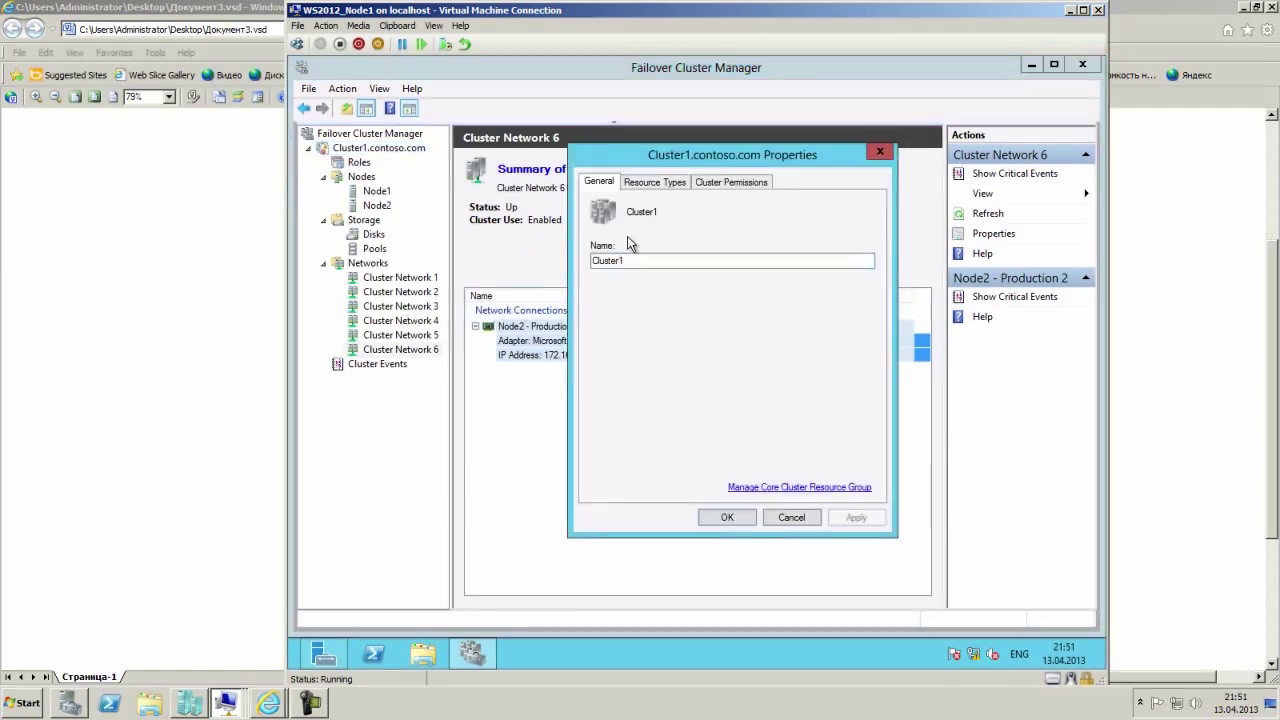
{"action": "left_click", "coordinate": [645, 186]}
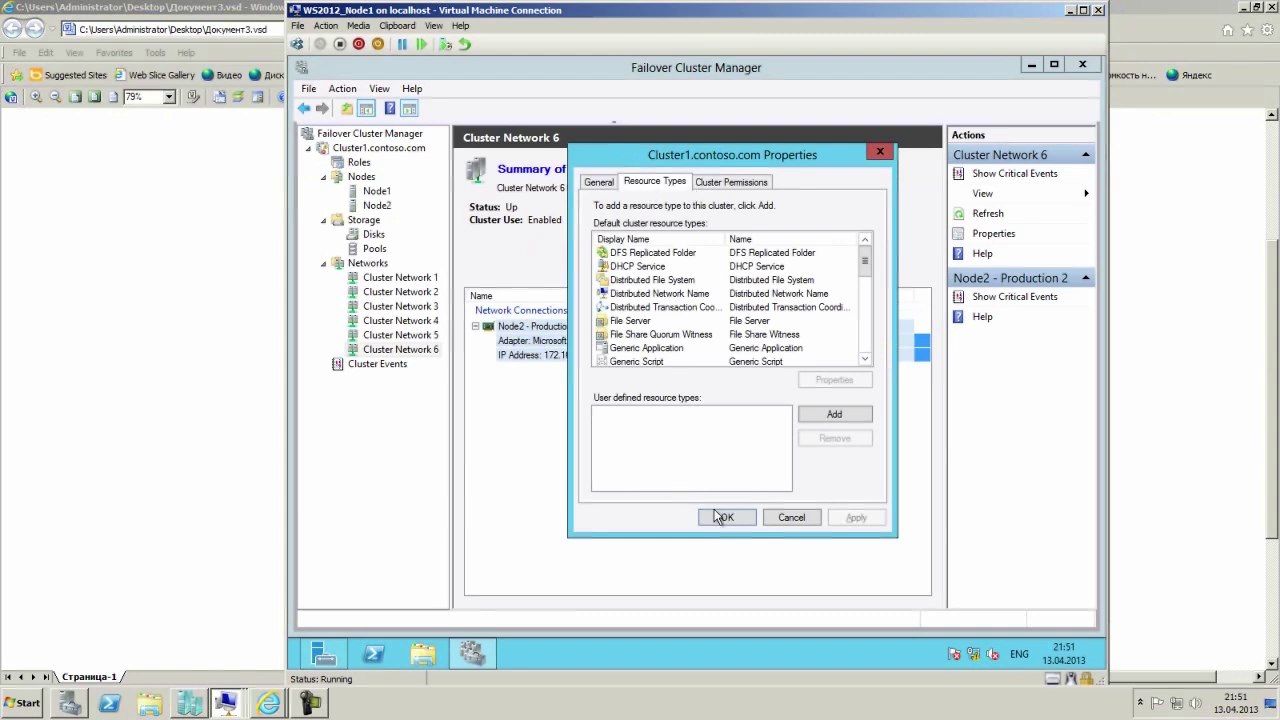
{"action": "left_click", "coordinate": [790, 517]}
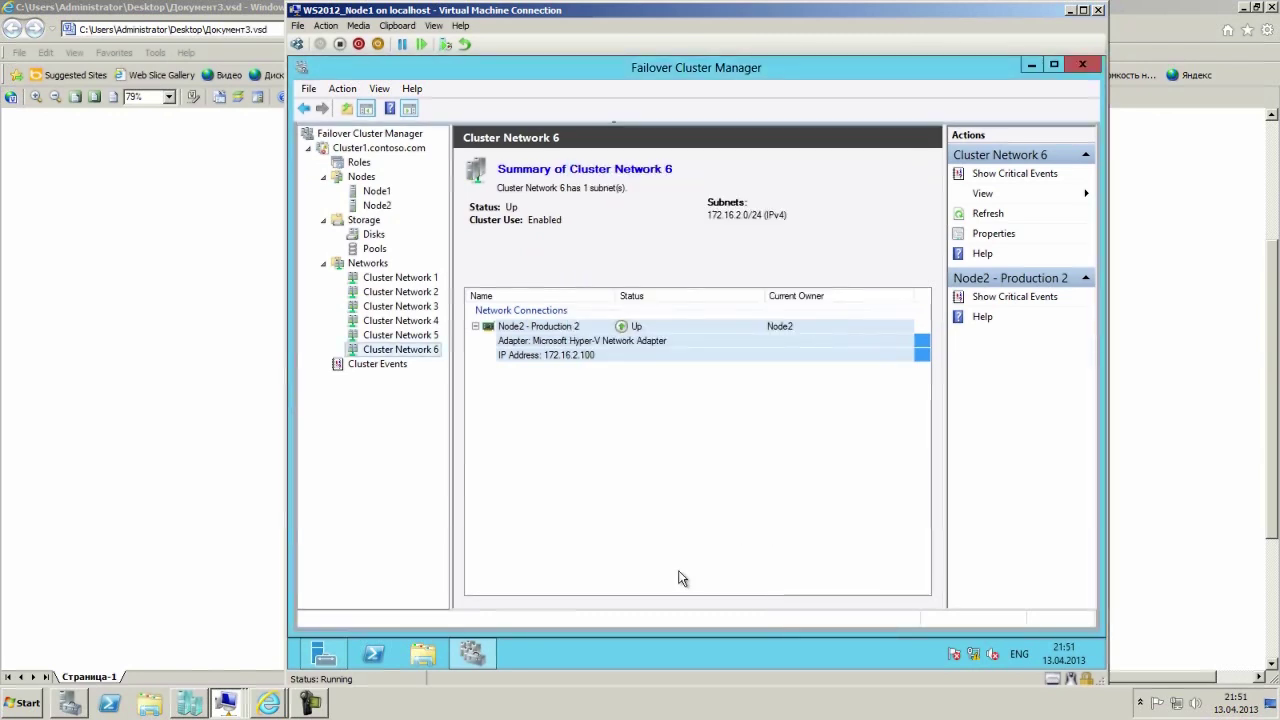
{"action": "left_click", "coordinate": [313, 705]}
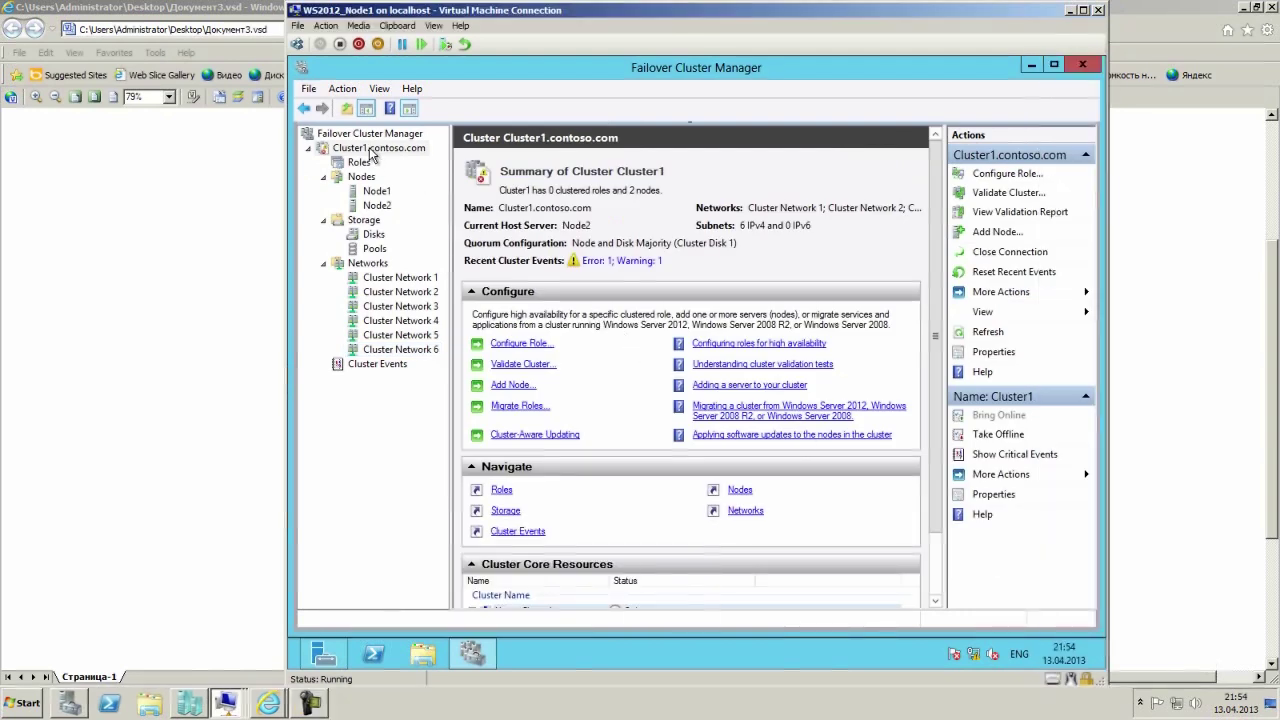
Launch Configure Cluster Quorum Settings from Cluster1.contoso.com's More Actions menu.
{"action": "right_click", "coordinate": [368, 149]}
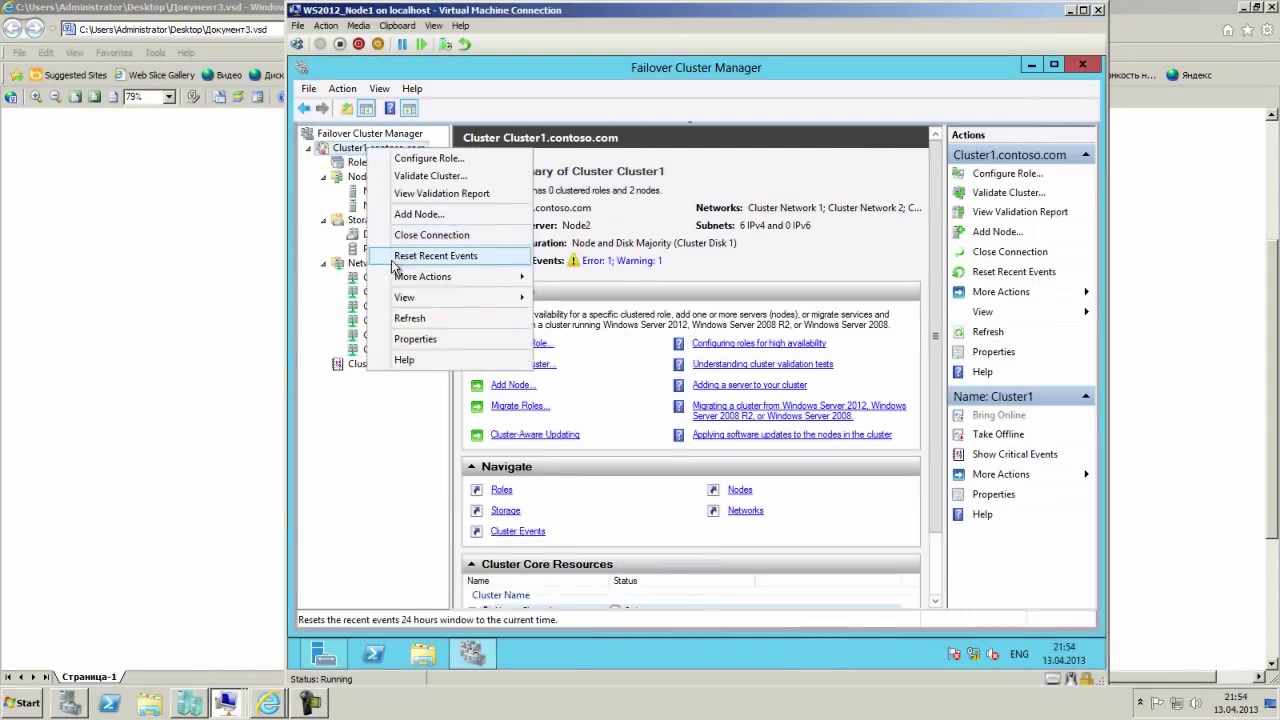
{"action": "mouse_move", "coordinate": [491, 288]}
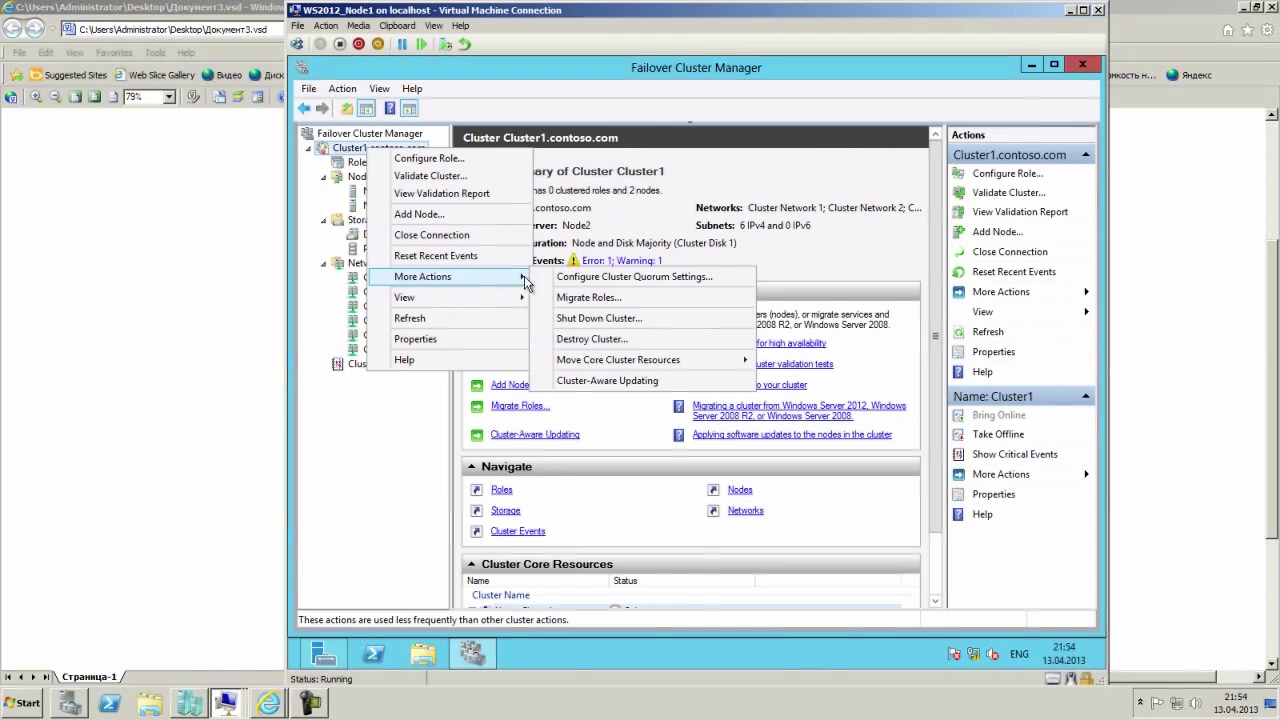
{"action": "left_click", "coordinate": [635, 278]}
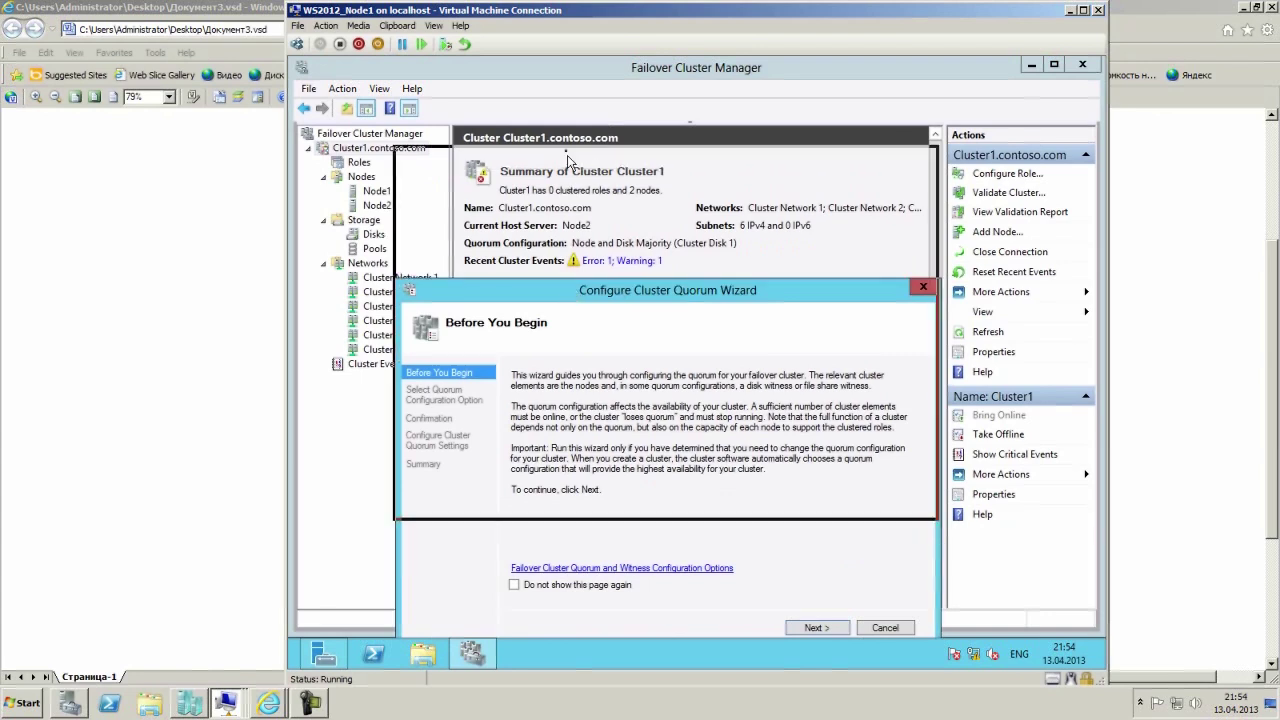
In the quorum wizard, choose to add or change the witness and pick a file share witness.
{"action": "left_click_drag", "start_coordinate": [572, 288], "coordinate": [568, 142]}
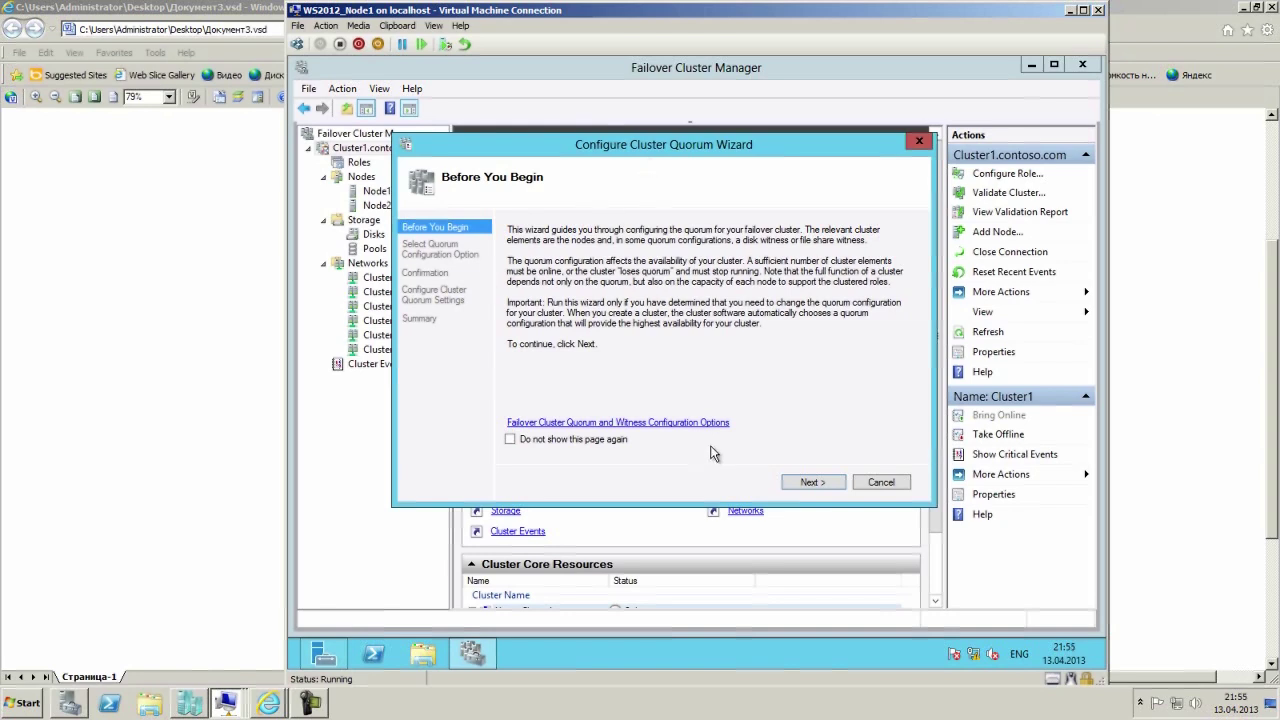
{"action": "left_click", "coordinate": [815, 483]}
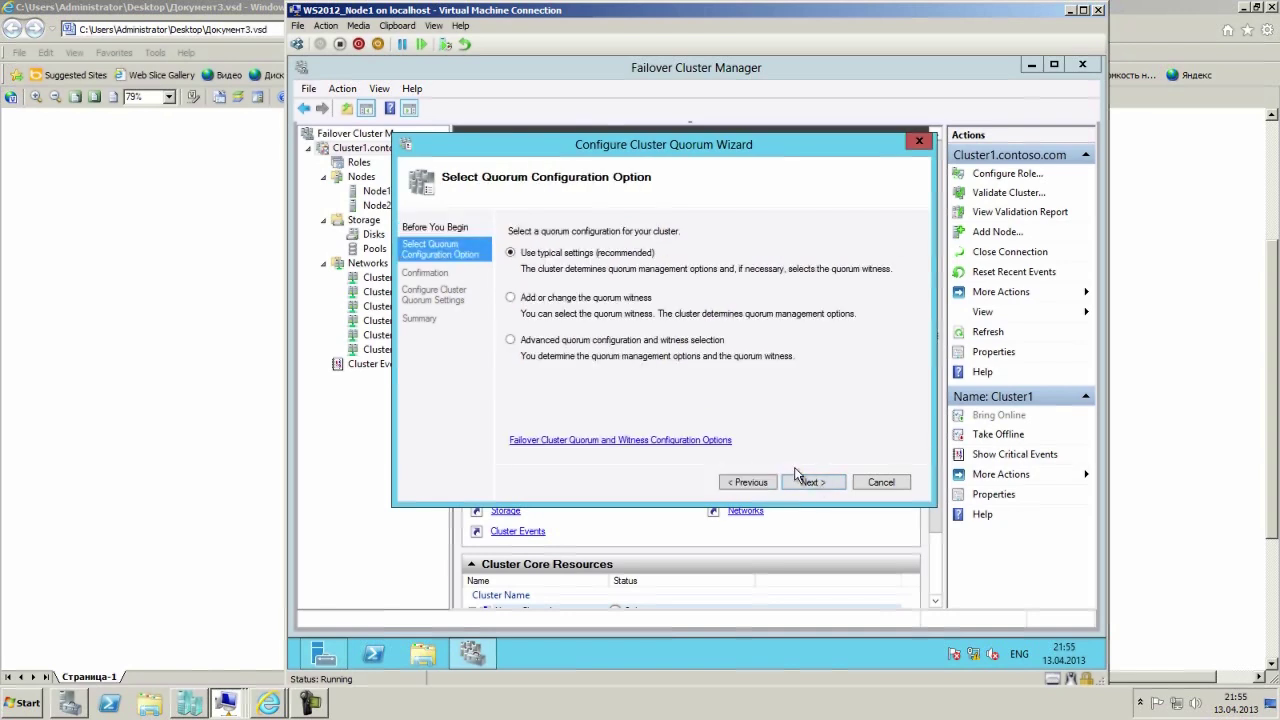
{"action": "left_click", "coordinate": [574, 300]}
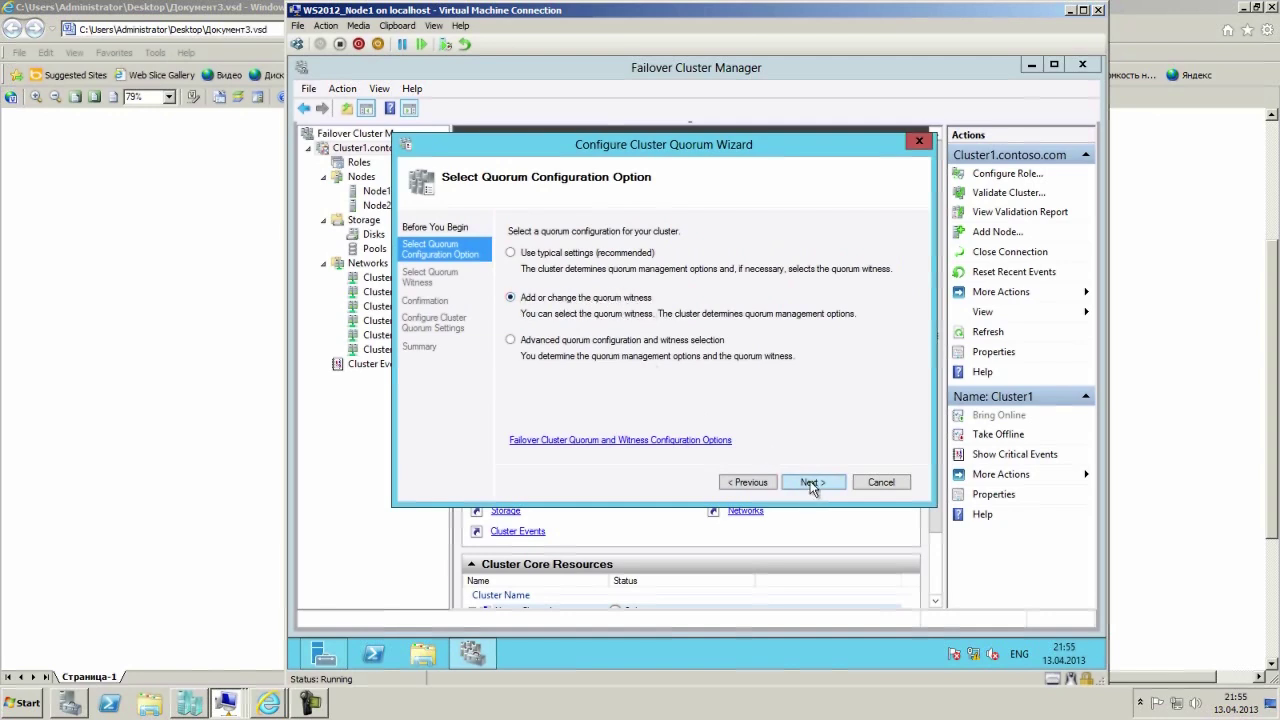
{"action": "left_click", "coordinate": [812, 483]}
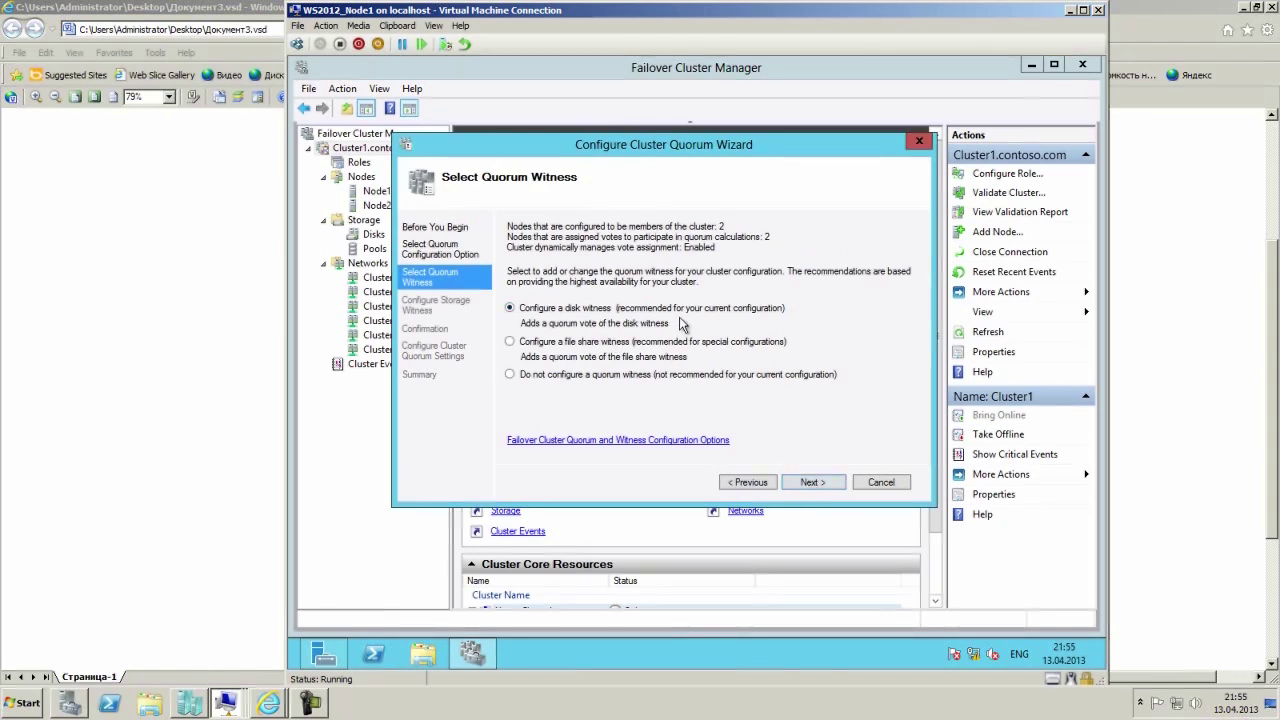
{"action": "left_click", "coordinate": [628, 344]}
{"action": "left_click", "coordinate": [813, 482]}
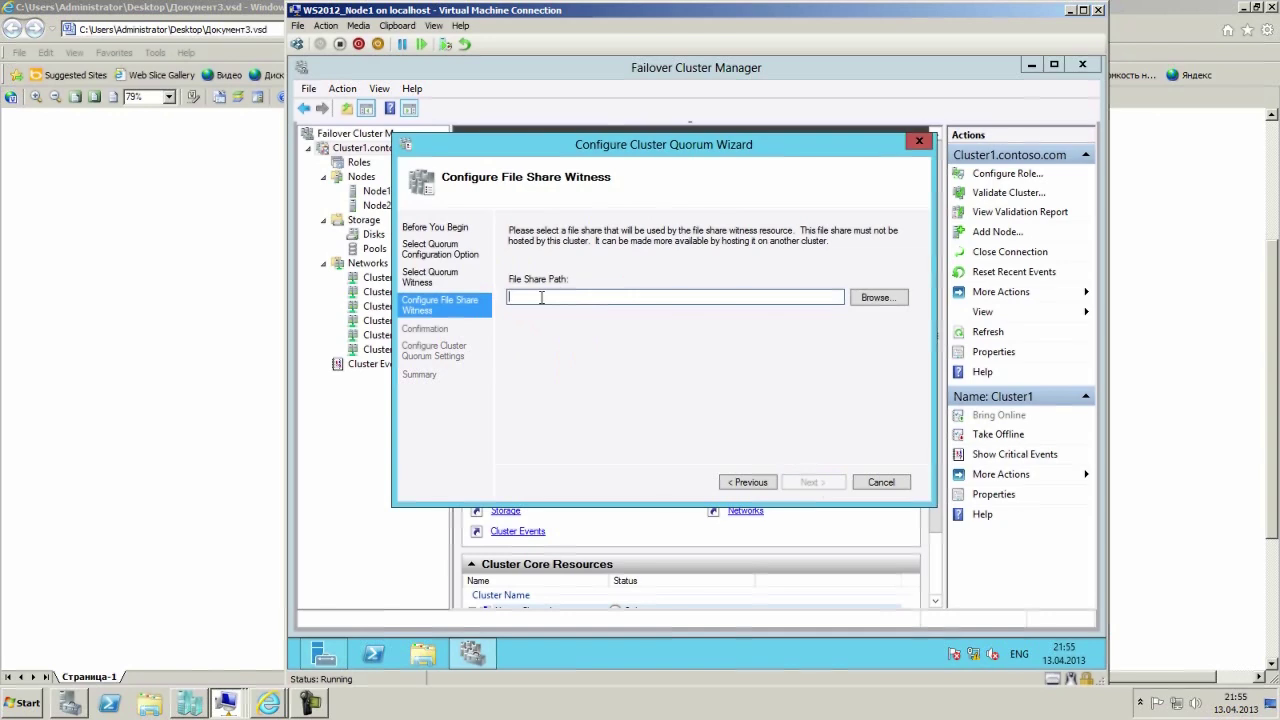
Enter \\rtr1.contoso.com\csv as the witness share path and finish the wizard.
{"action": "type", "text": "\\\\vtr1"}
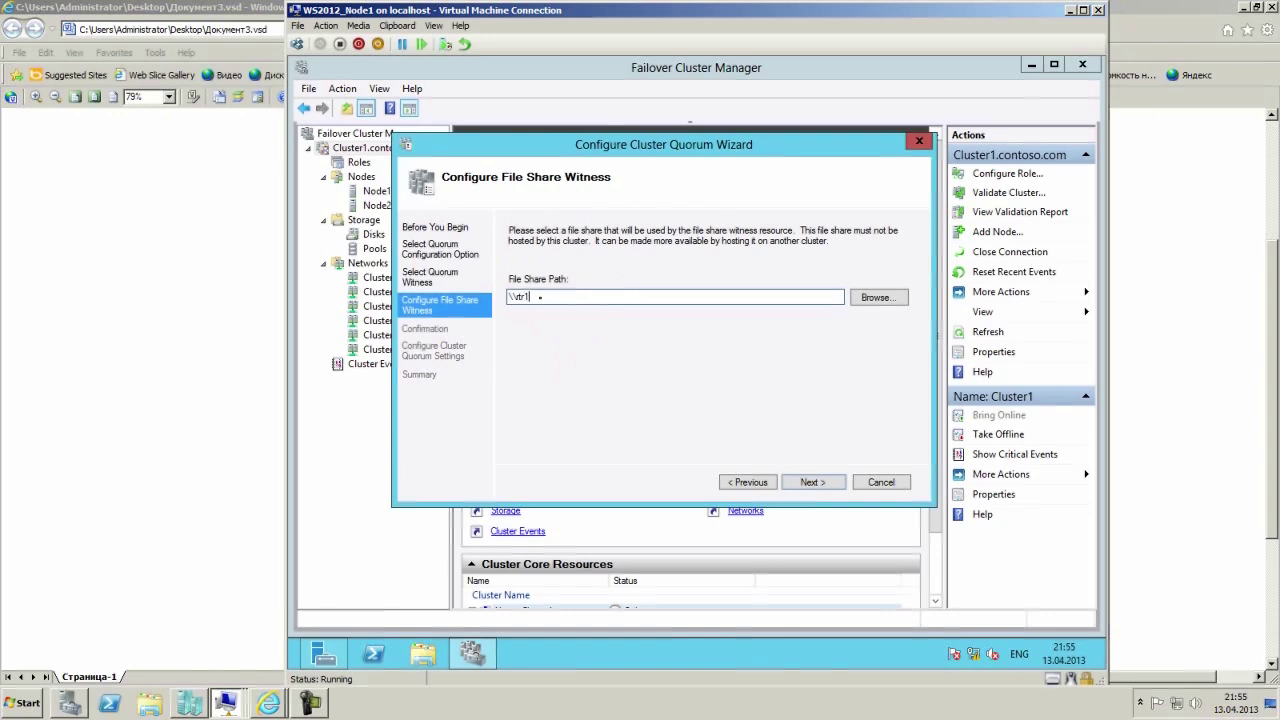
{"action": "type", "text": ".contoso.com\\csv"}
{"action": "left_click", "coordinate": [811, 482]}
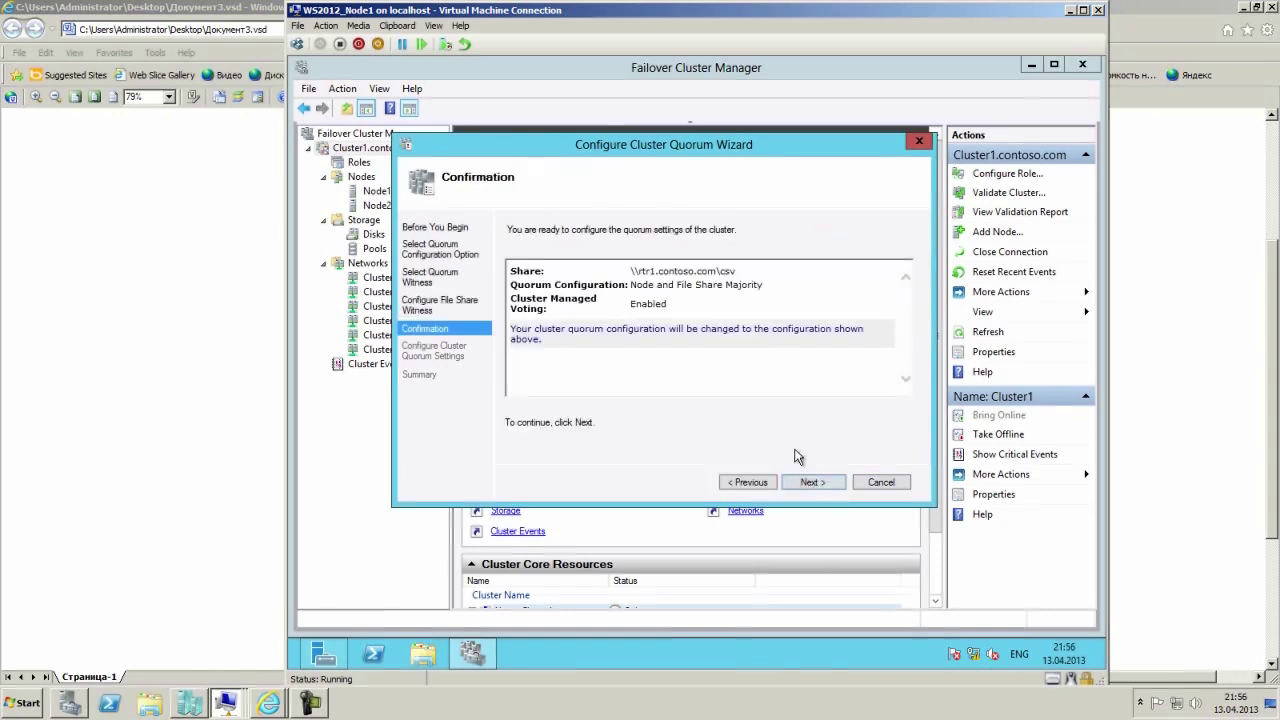
{"action": "left_click", "coordinate": [813, 483]}
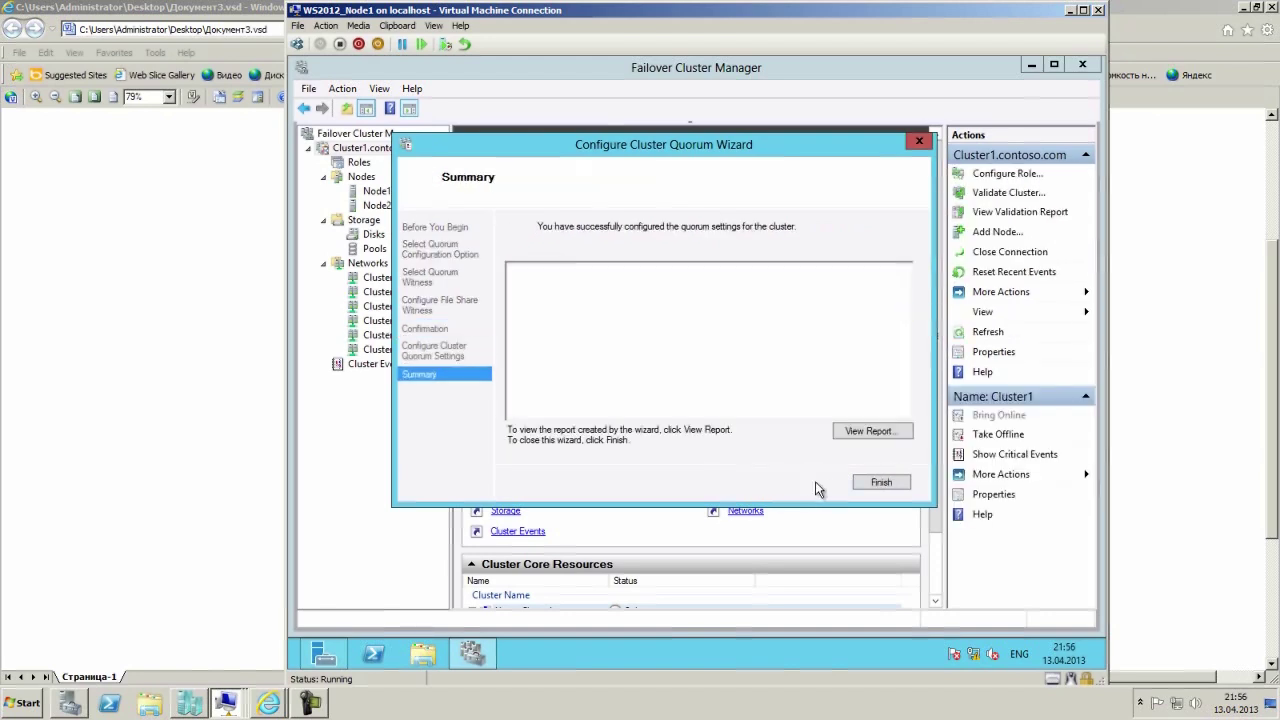
{"action": "left_click", "coordinate": [878, 484]}
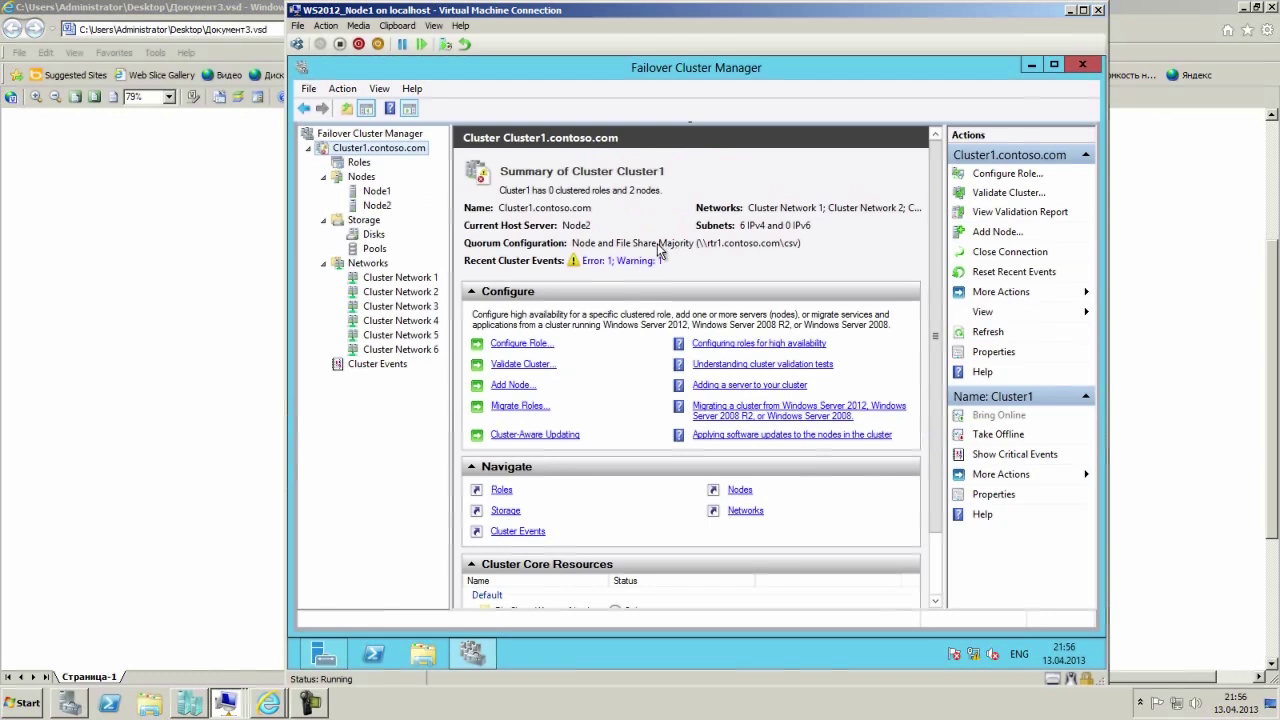
Under Storage > Disks, add Cluster Disk 1 to Cluster Shared Volumes.
{"action": "left_click", "coordinate": [376, 236]}
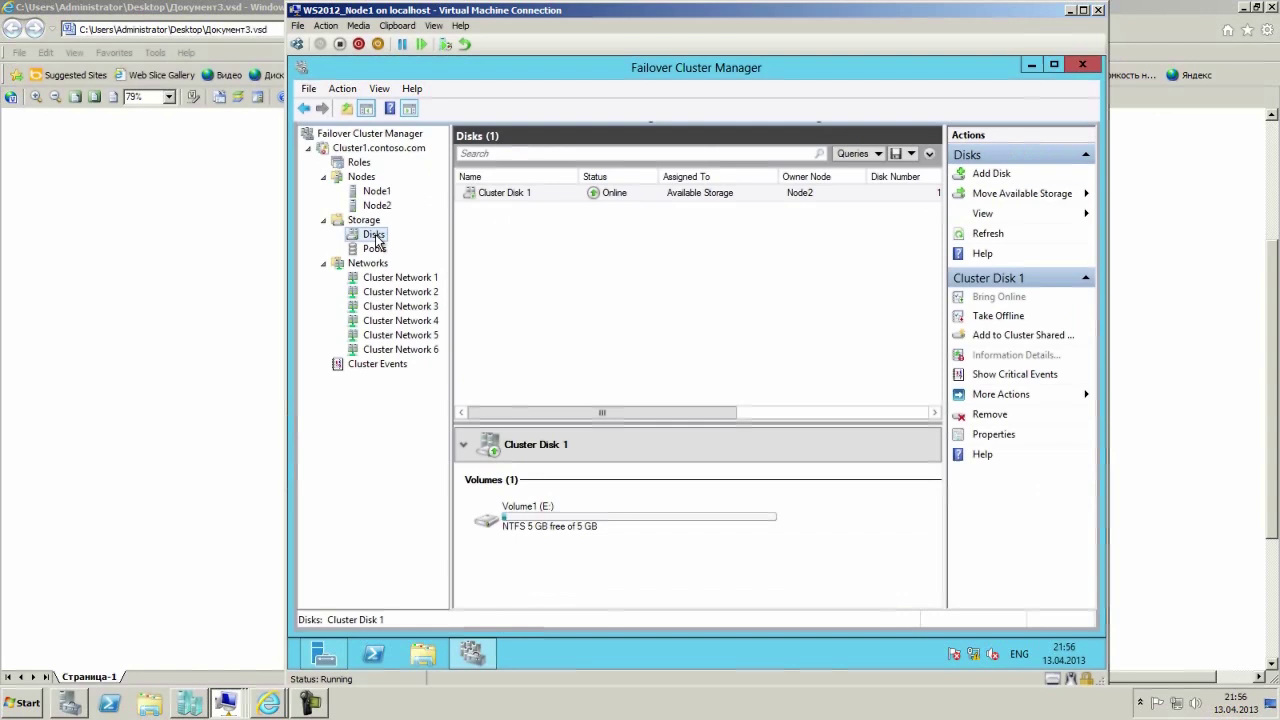
{"action": "right_click", "coordinate": [377, 239]}
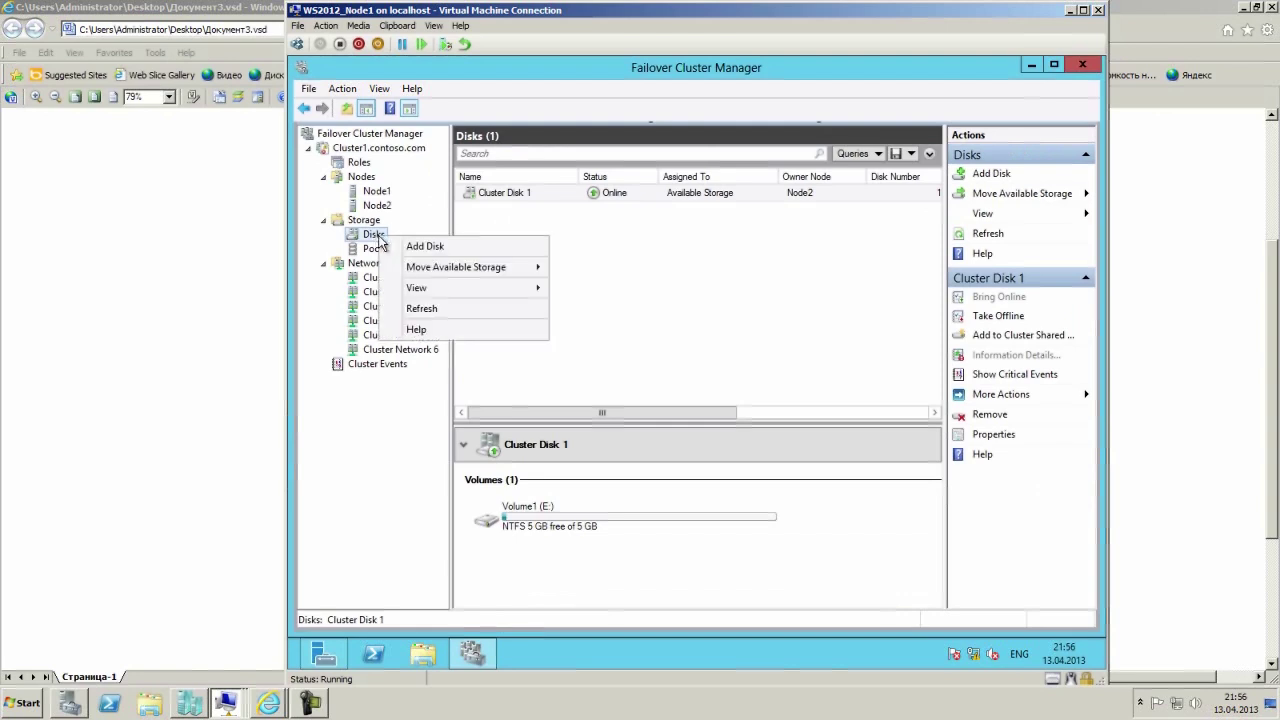
{"action": "left_click", "coordinate": [487, 197]}
{"action": "right_click", "coordinate": [526, 200]}
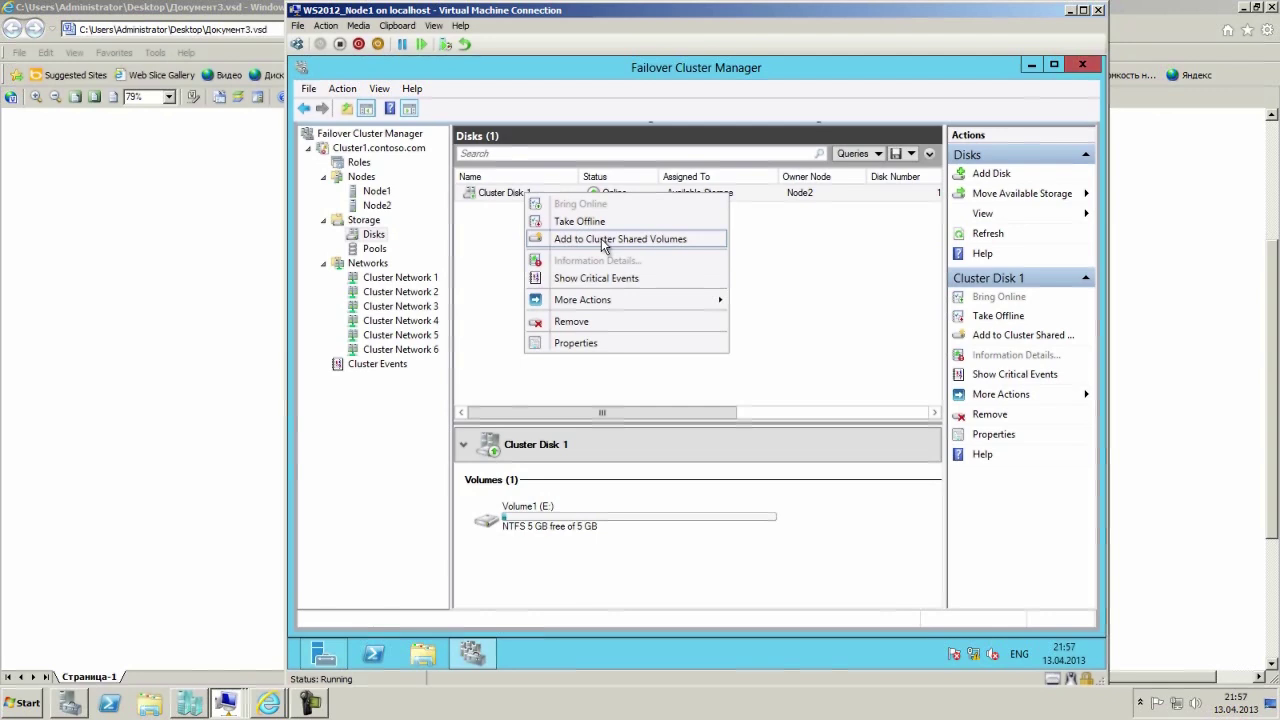
{"action": "left_click", "coordinate": [604, 241]}
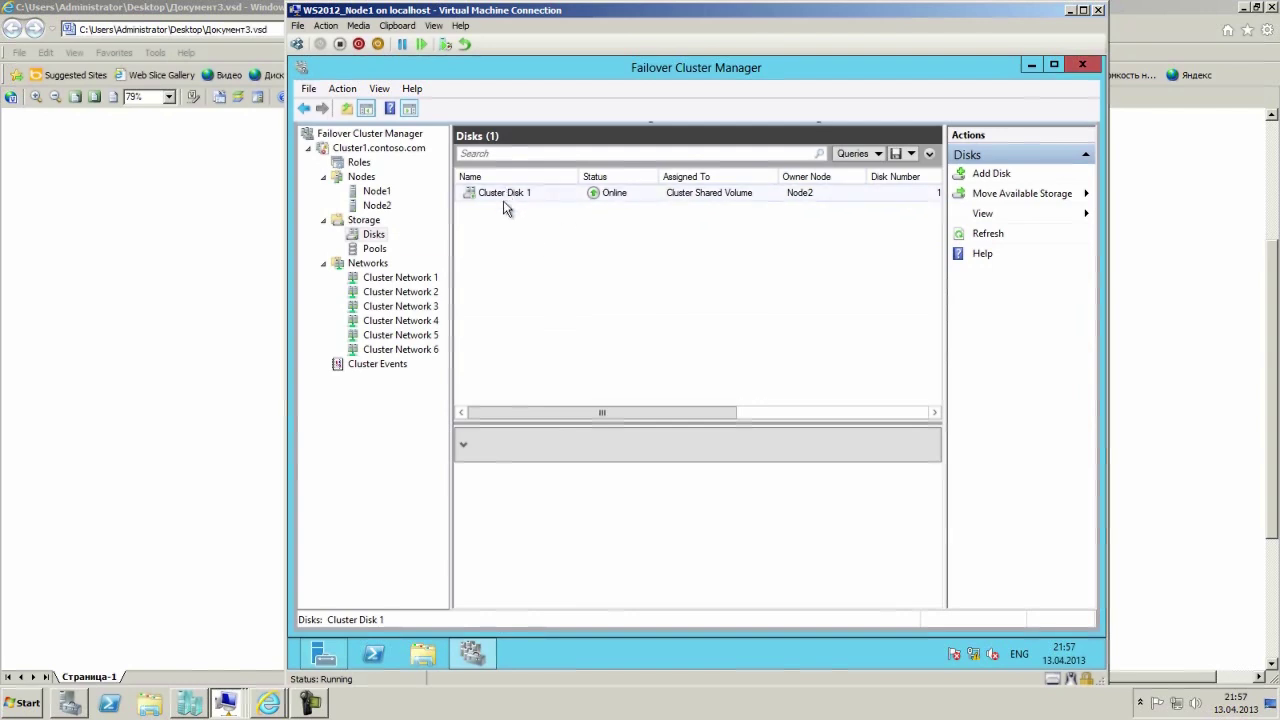
Check Node1 and Node2, verify Cluster Disk 1's Volume1 is CSVFS, then view Roles.
{"action": "left_click", "coordinate": [380, 194]}
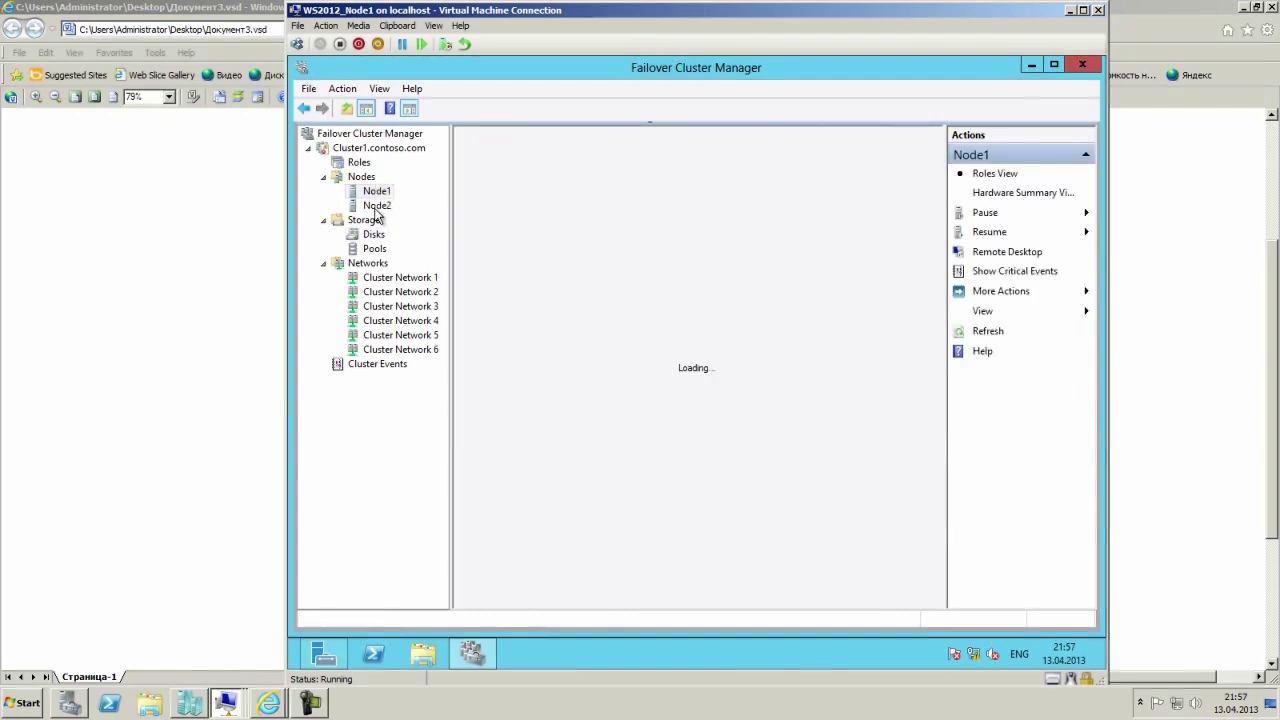
{"action": "left_click", "coordinate": [378, 208]}
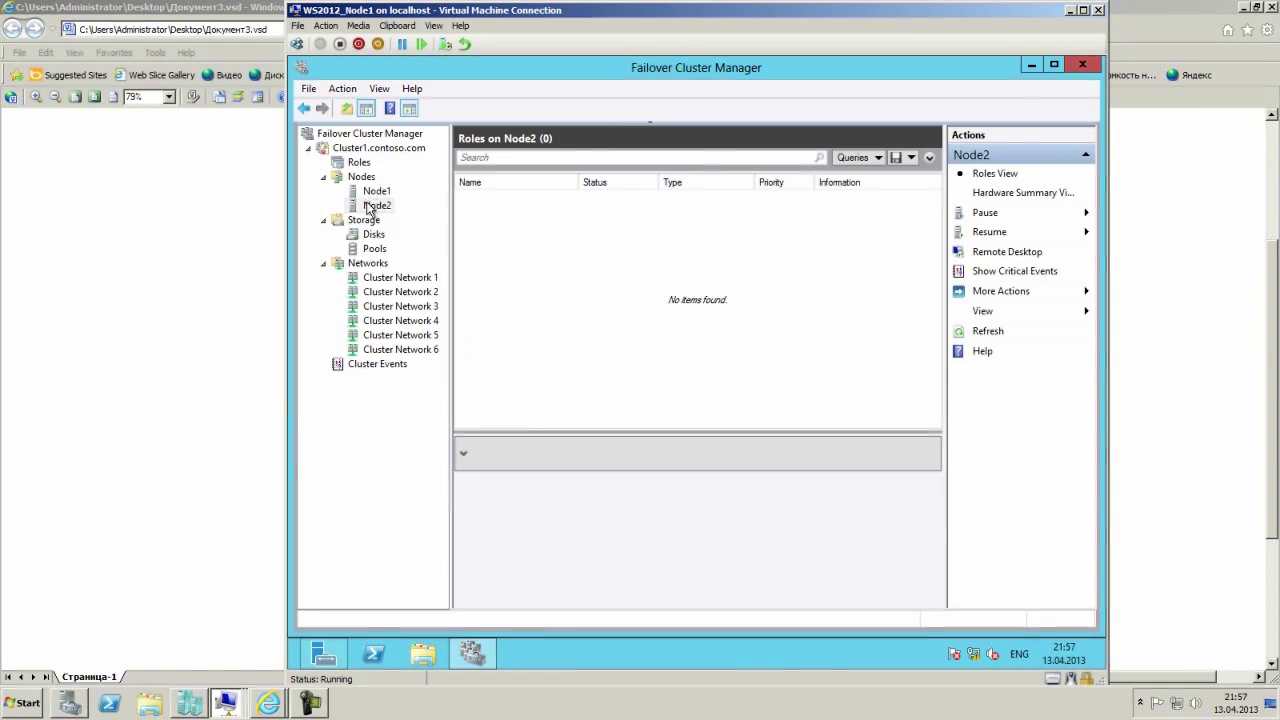
{"action": "left_click", "coordinate": [368, 236]}
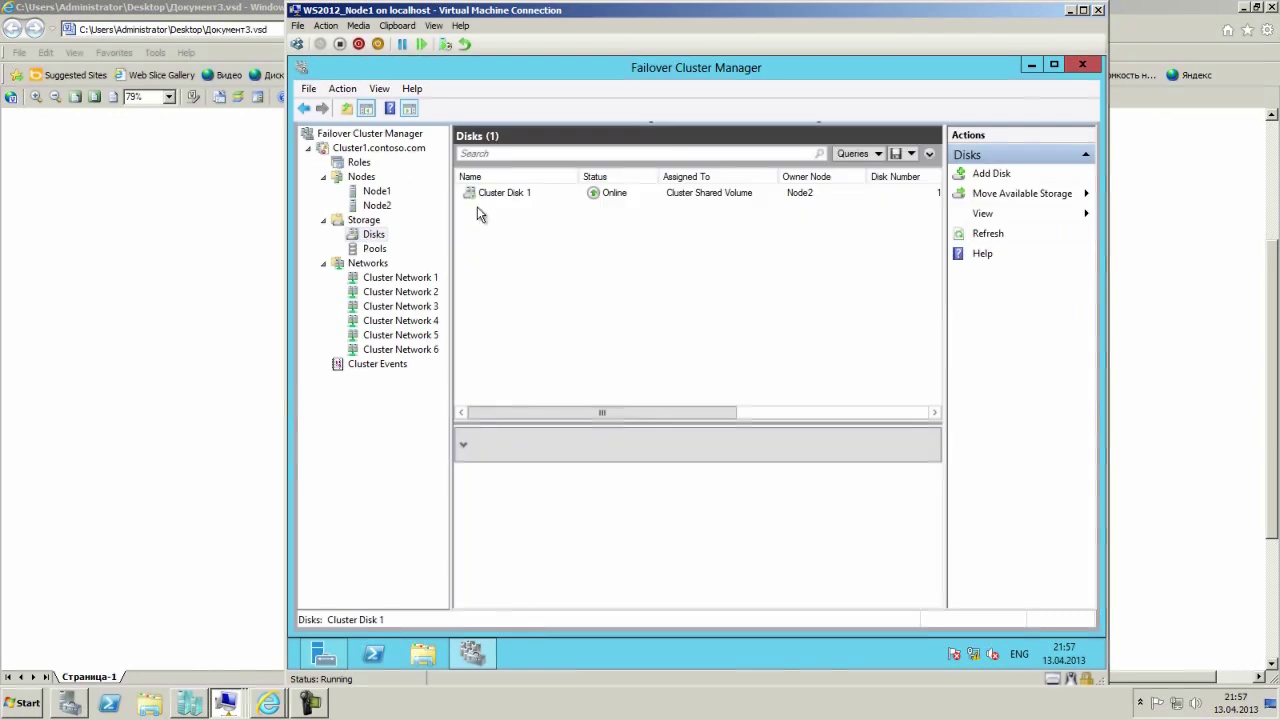
{"action": "left_click", "coordinate": [500, 200]}
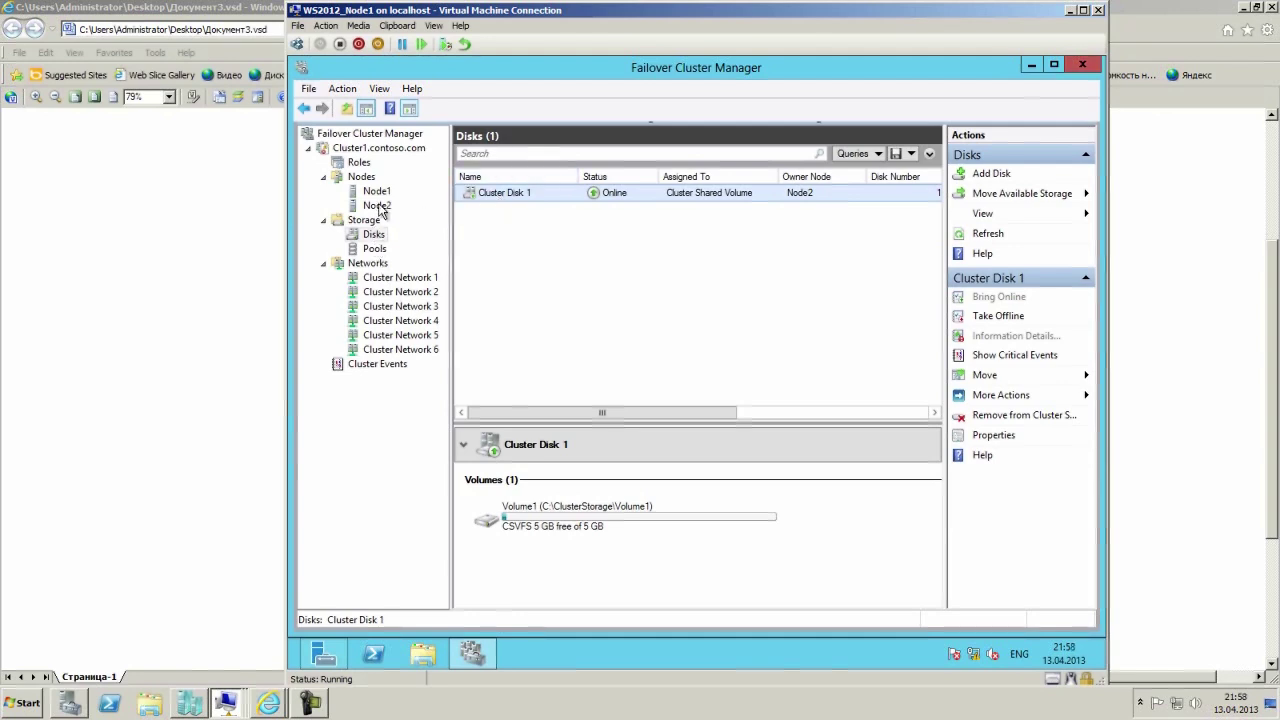
{"action": "left_click", "coordinate": [355, 164]}
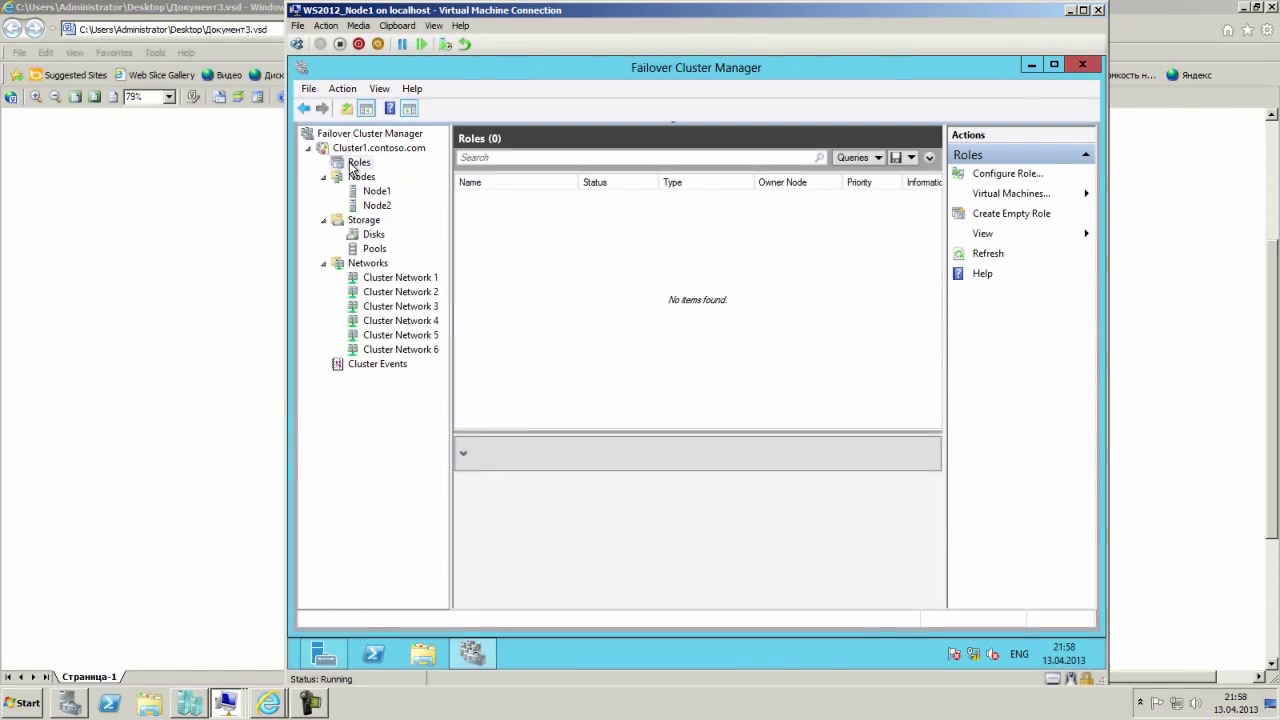
Start Configure Role from Roles, pass the intro page, and select File Server from the role list.
{"action": "right_click", "coordinate": [351, 166]}
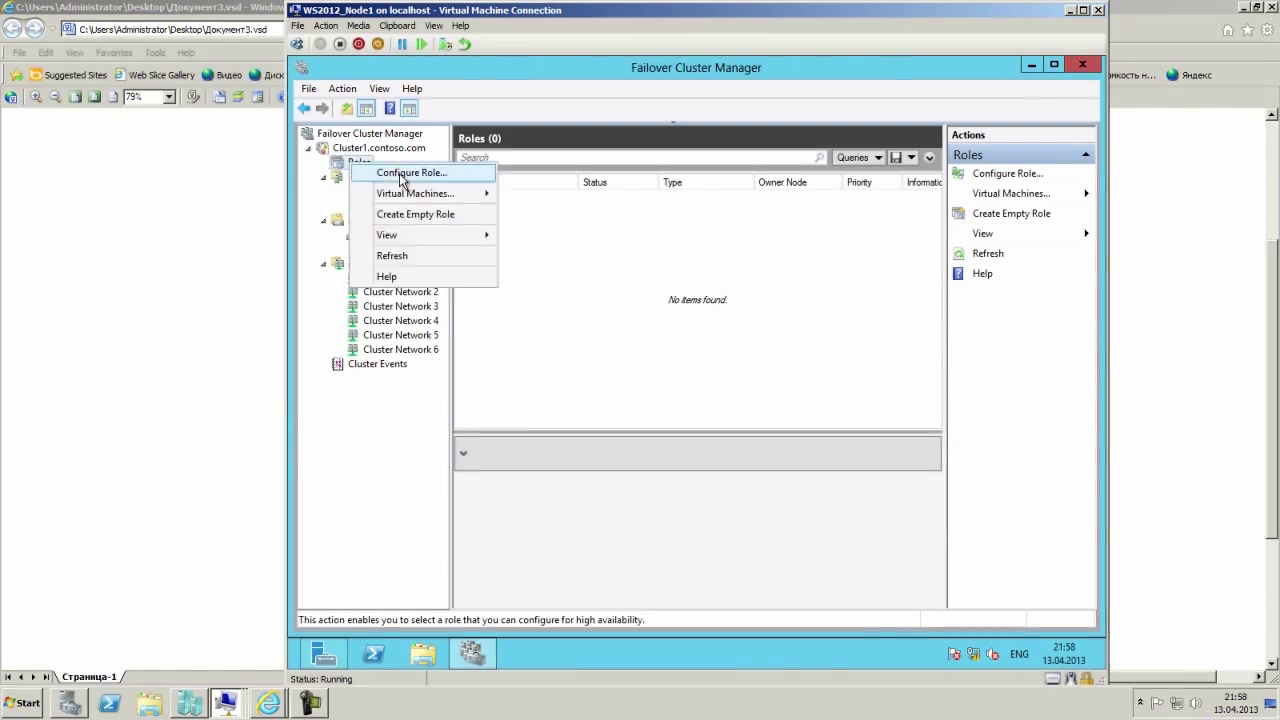
{"action": "left_click", "coordinate": [399, 173]}
{"action": "left_click", "coordinate": [858, 510]}
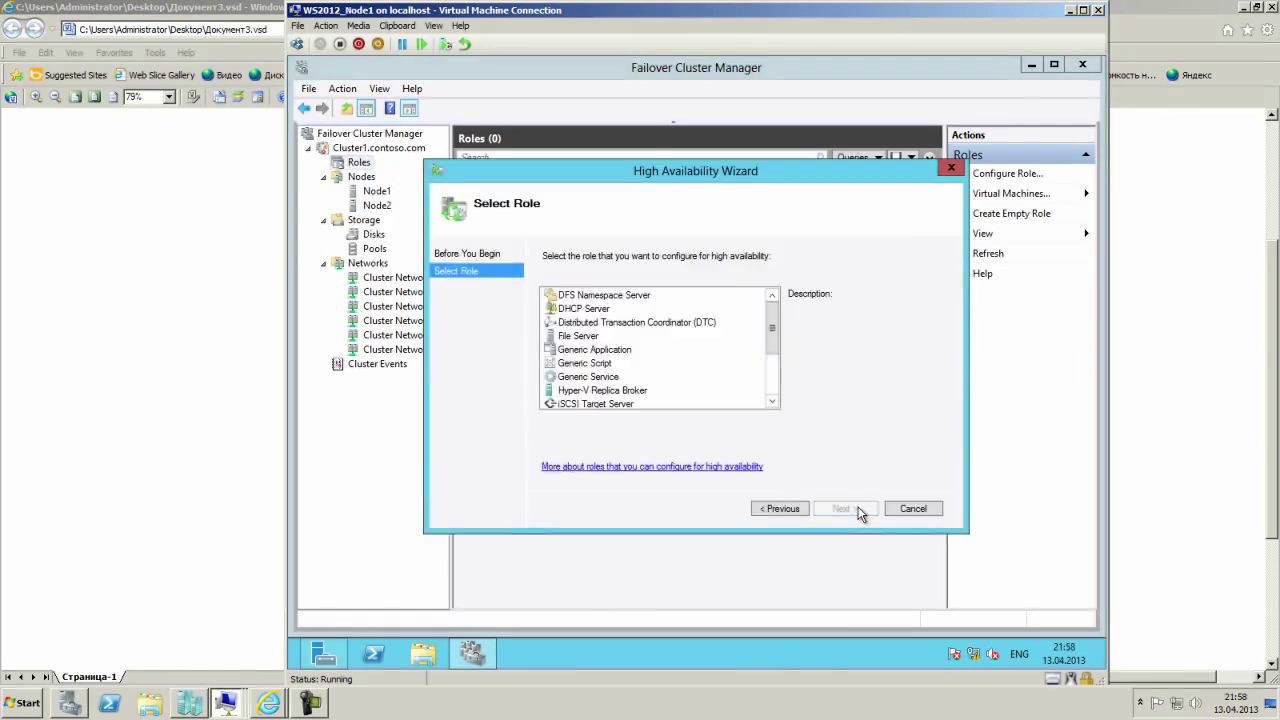
{"action": "left_click", "coordinate": [585, 310]}
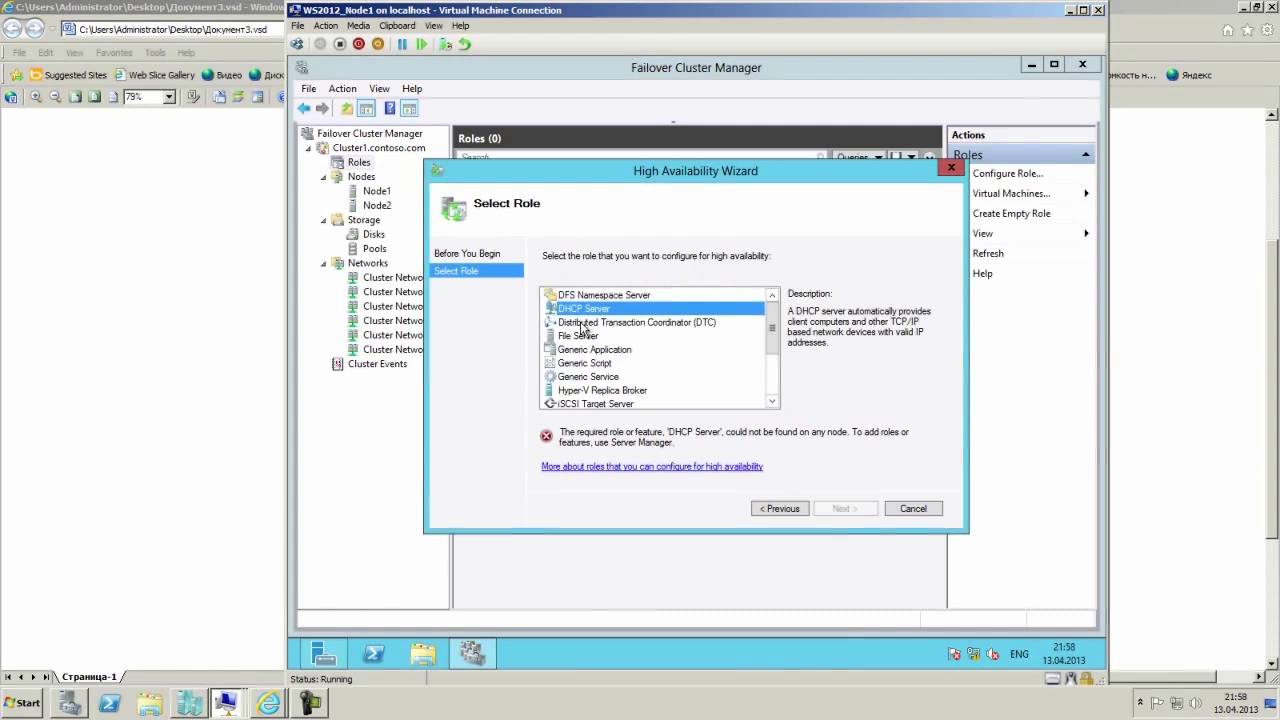
{"action": "left_click", "coordinate": [570, 338]}
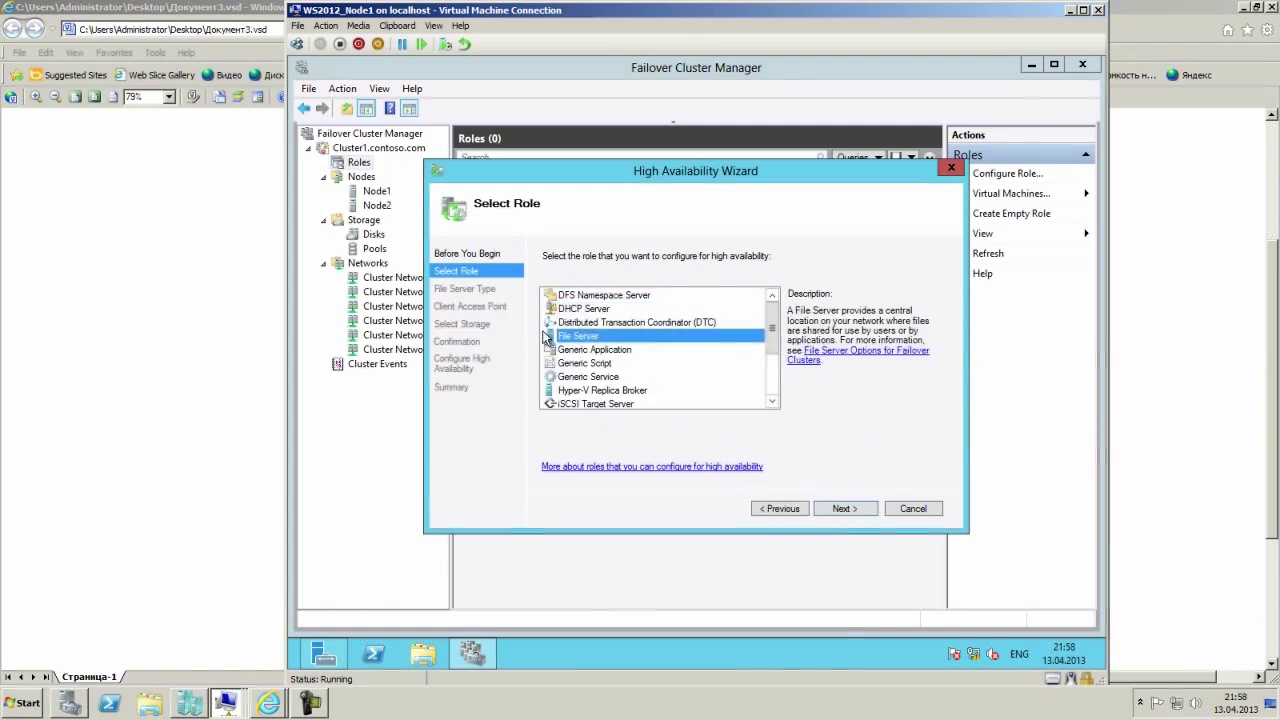
{"action": "left_click", "coordinate": [603, 391]}
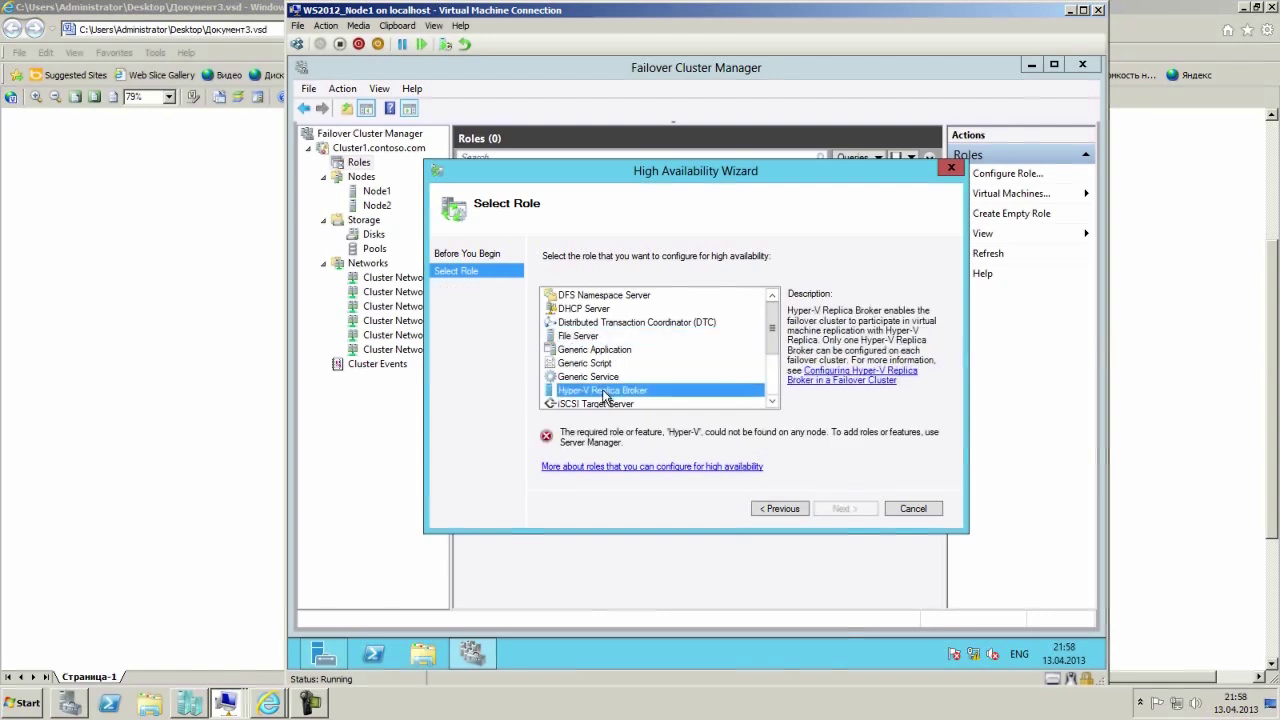
{"action": "scroll", "coordinate": [641, 384], "scroll_direction": "down", "scroll_amount": 2}
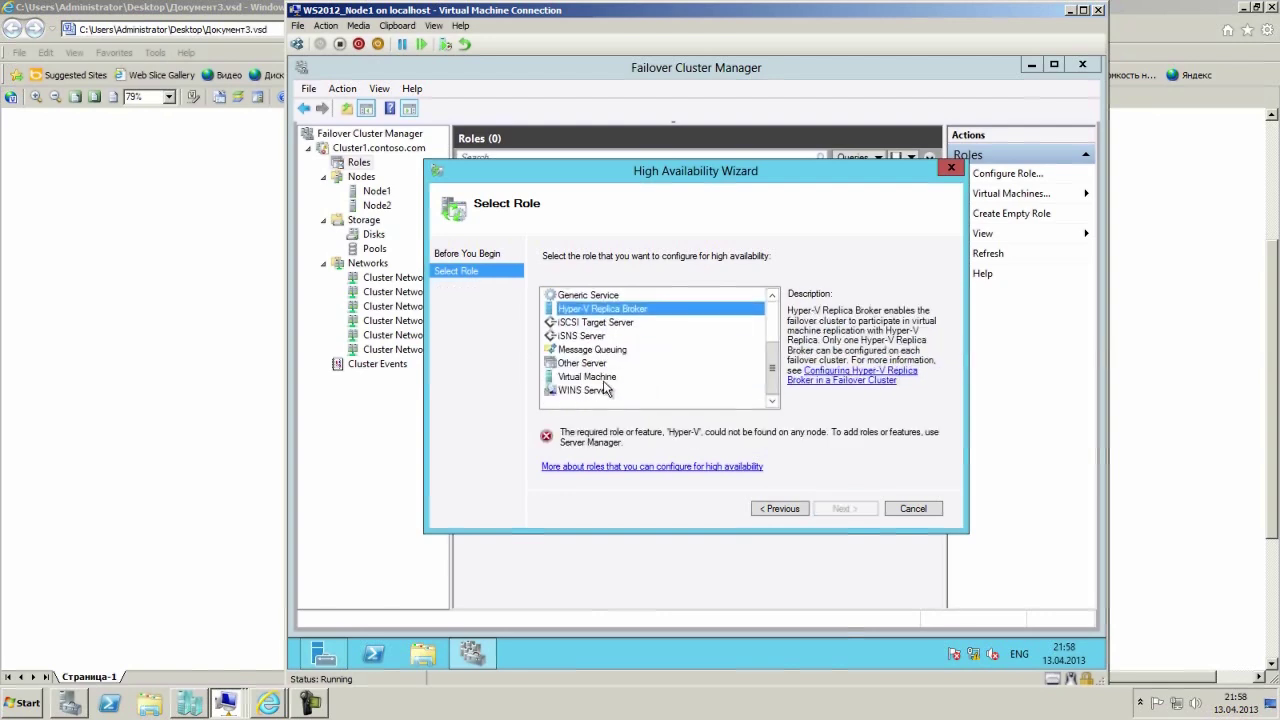
{"action": "left_click", "coordinate": [606, 379]}
{"action": "scroll", "coordinate": [695, 382], "scroll_direction": "up", "scroll_amount": 2}
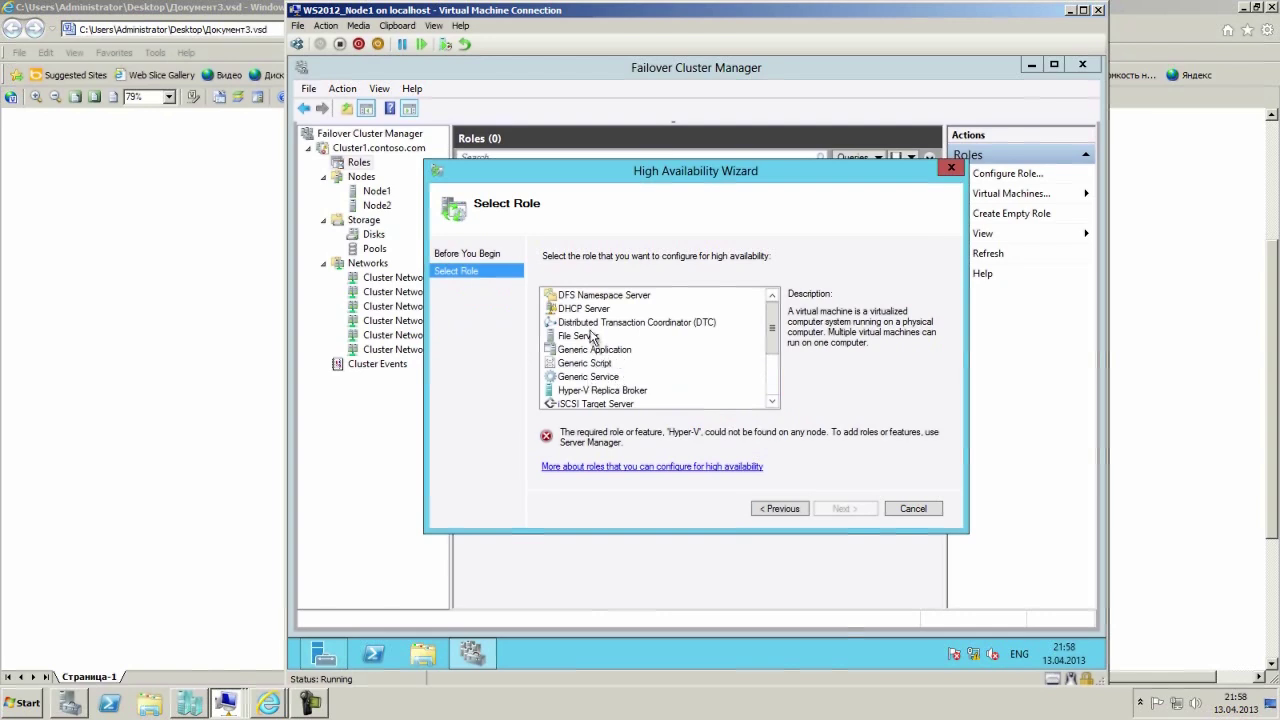
{"action": "left_click", "coordinate": [586, 340]}
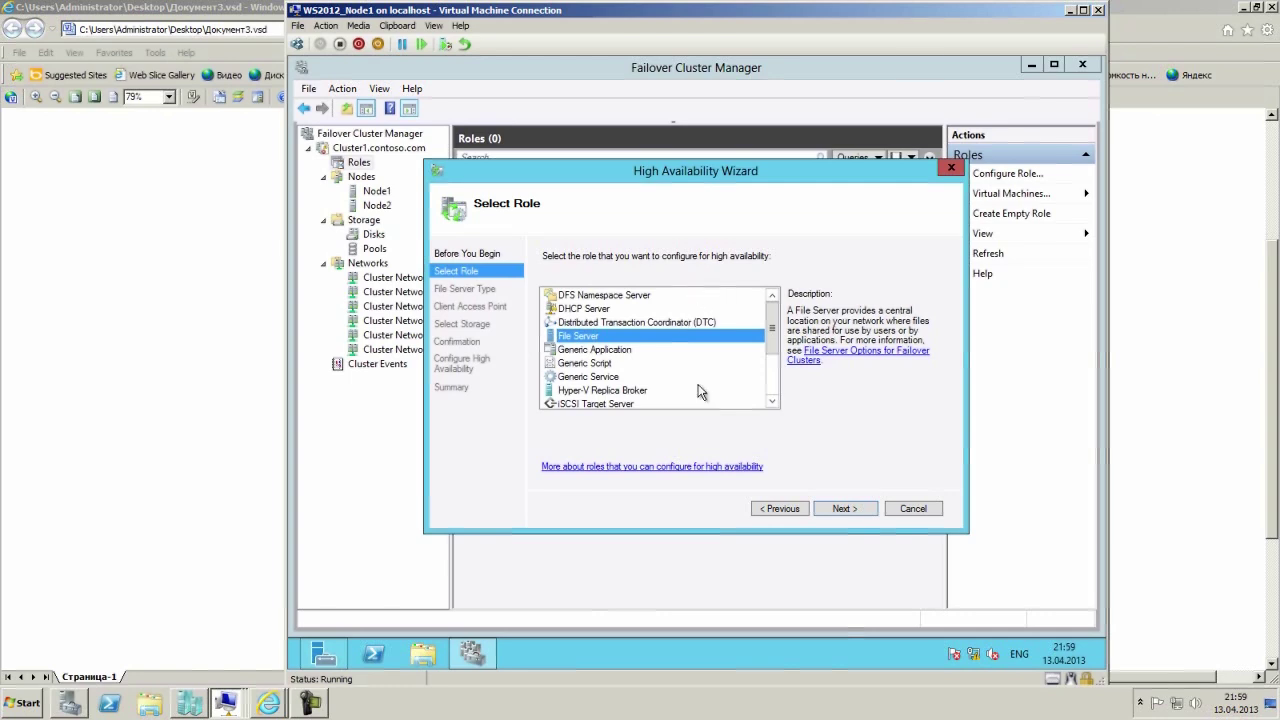
Choose File Server for general use as the file server type.
{"action": "left_click", "coordinate": [845, 509]}
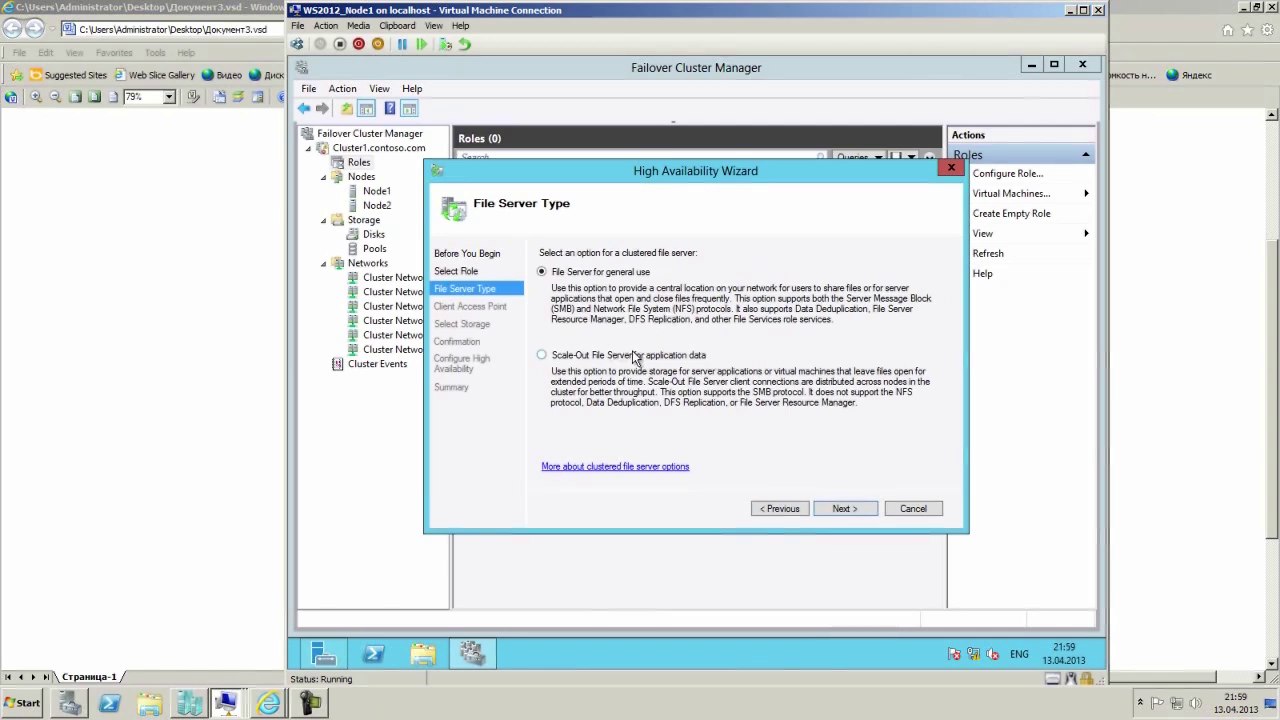
{"action": "left_click", "coordinate": [634, 356]}
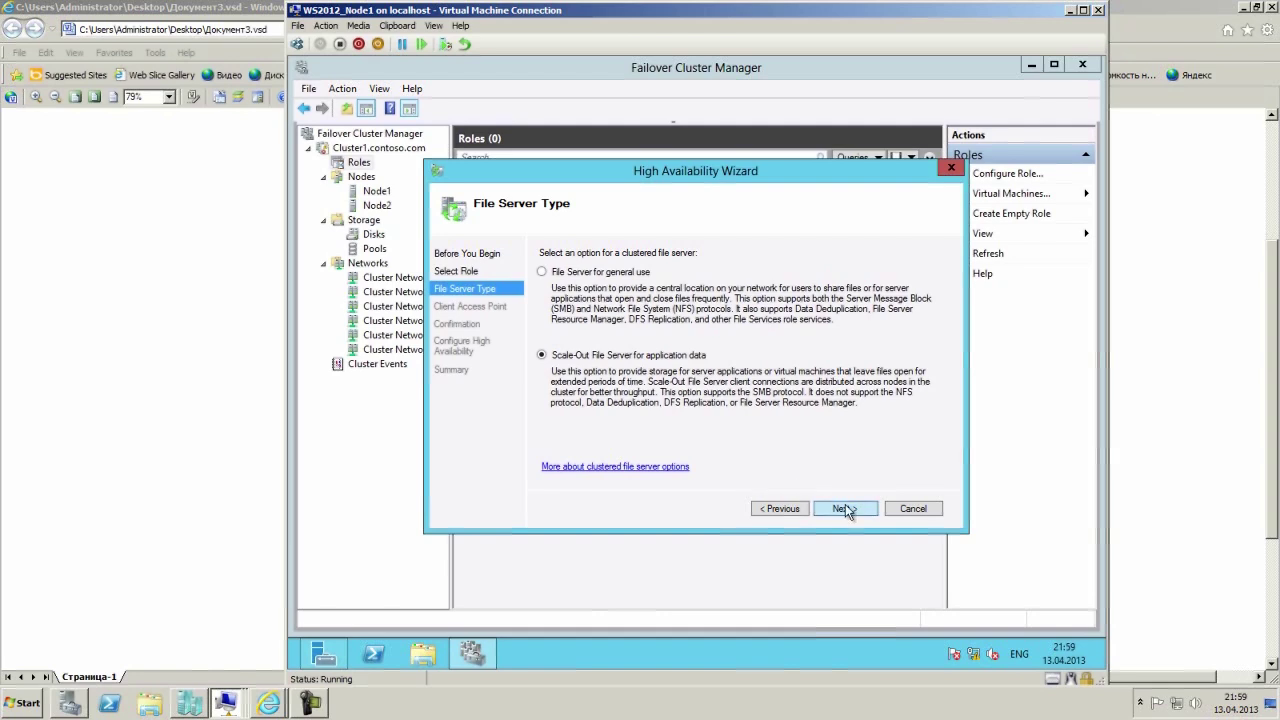
{"action": "left_click", "coordinate": [600, 270]}
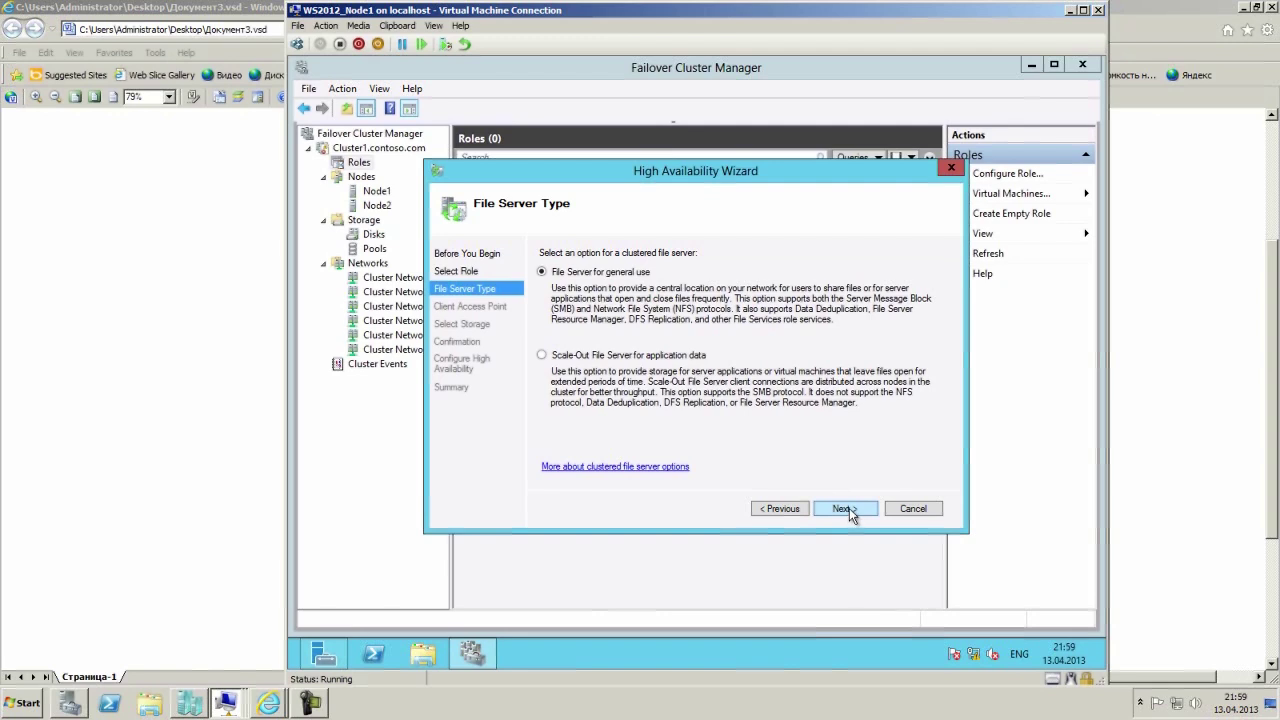
{"action": "left_click", "coordinate": [843, 508]}
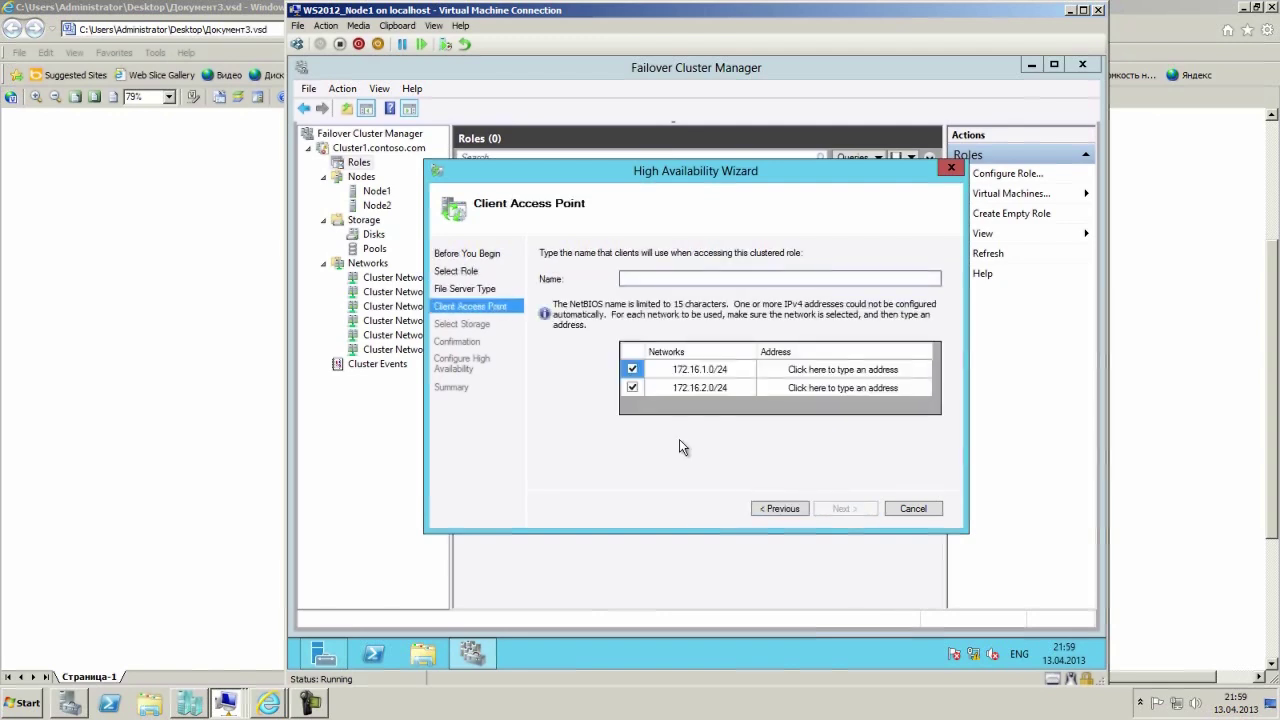
Name the client access point FS1 with addresses 172.16.1.250 and 172.16.2.250.
{"action": "type", "text": "FS1"}
{"action": "left_click", "coordinate": [790, 370]}
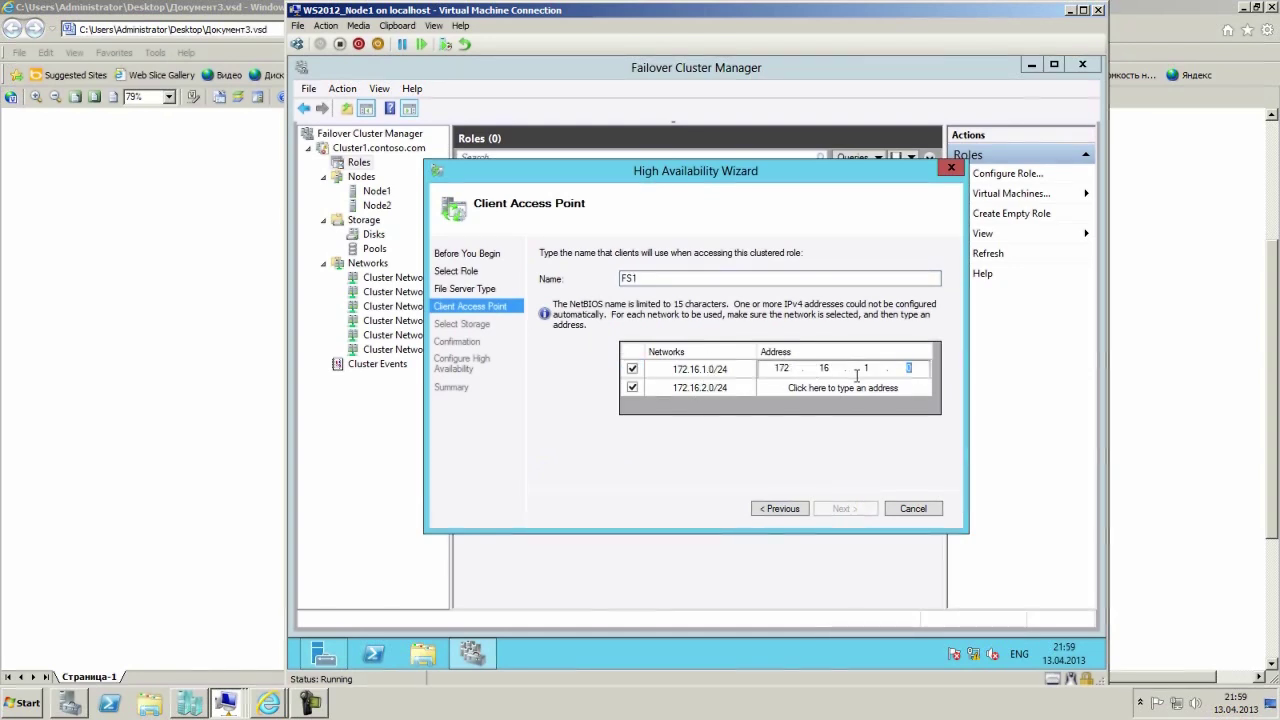
{"action": "type", "text": "250"}
{"action": "key", "text": "Home"}
{"action": "left_click", "coordinate": [785, 387]}
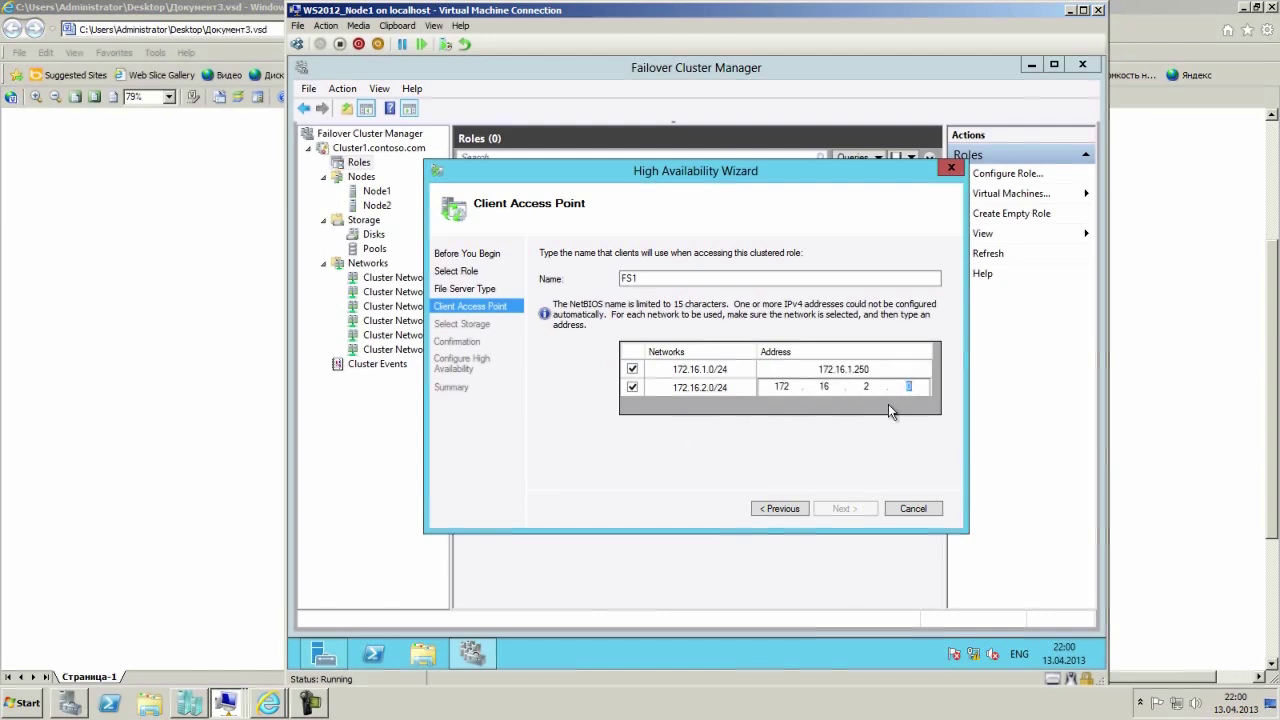
{"action": "type", "text": "250"}
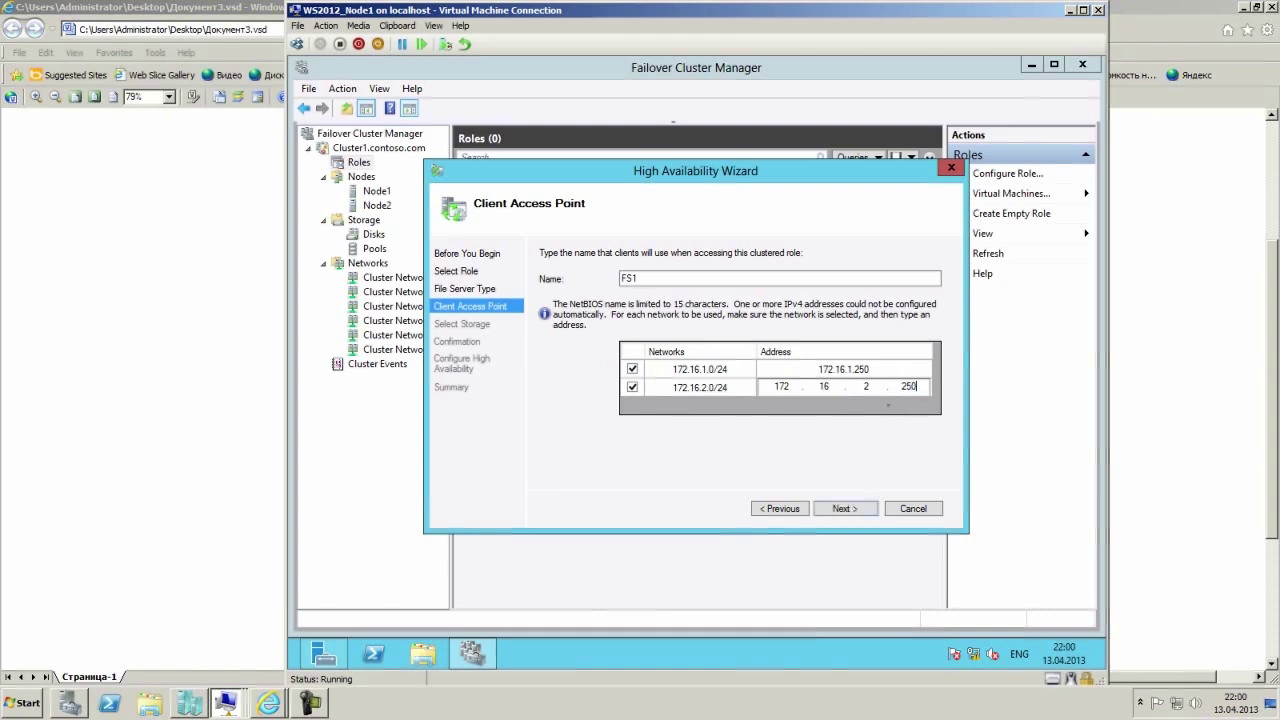
{"action": "left_click", "coordinate": [700, 457]}
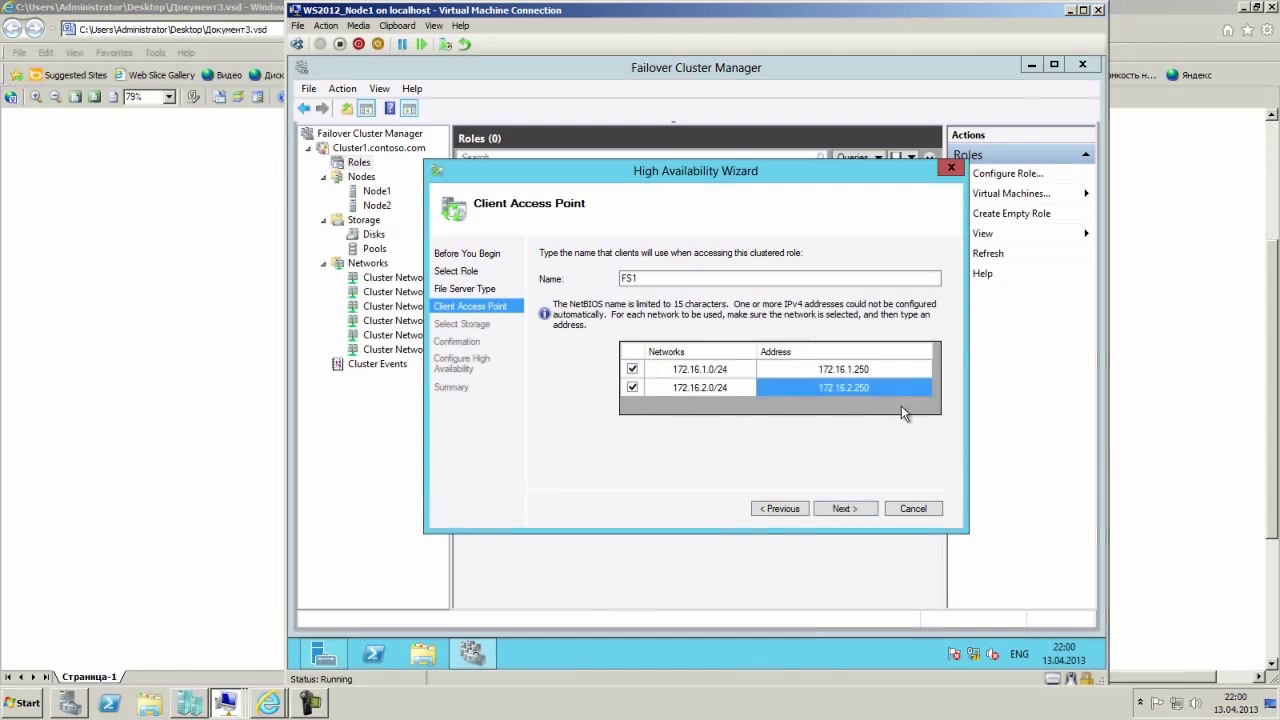
{"action": "left_click", "coordinate": [844, 510]}
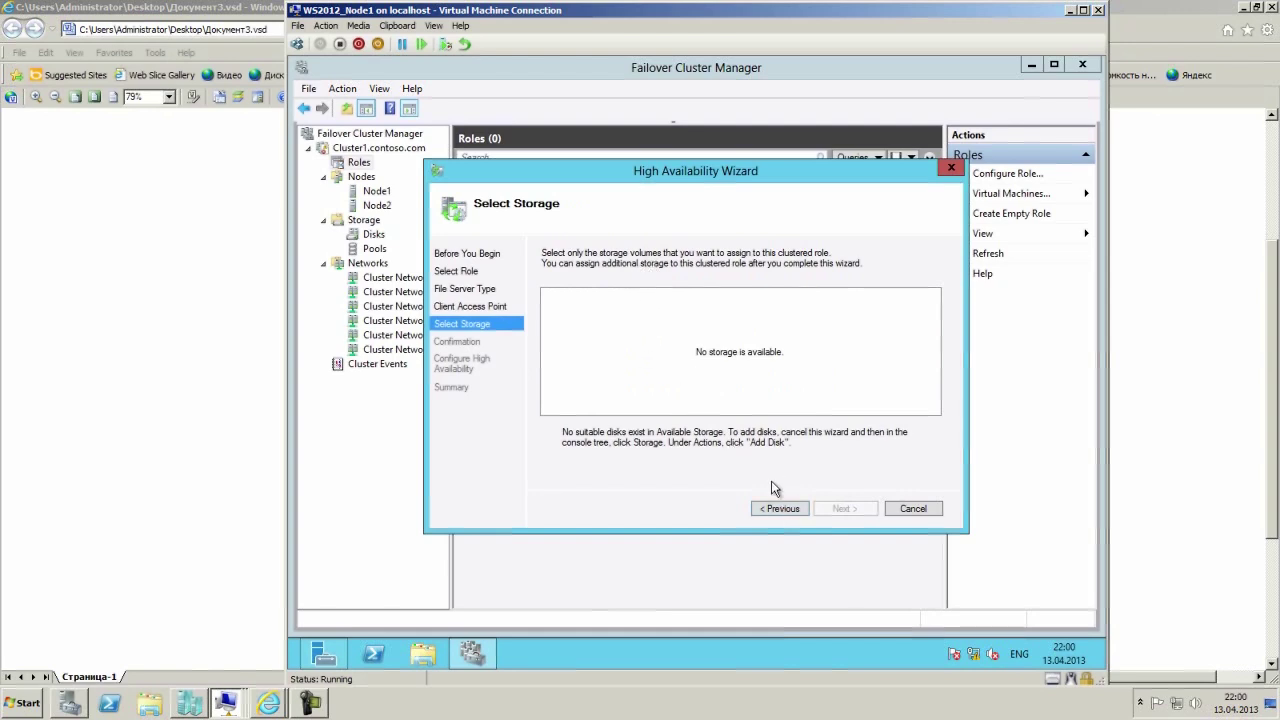
Step back to the file server type, choose Scale-Out File Server, and name it FS1.
{"action": "left_click", "coordinate": [781, 509]}
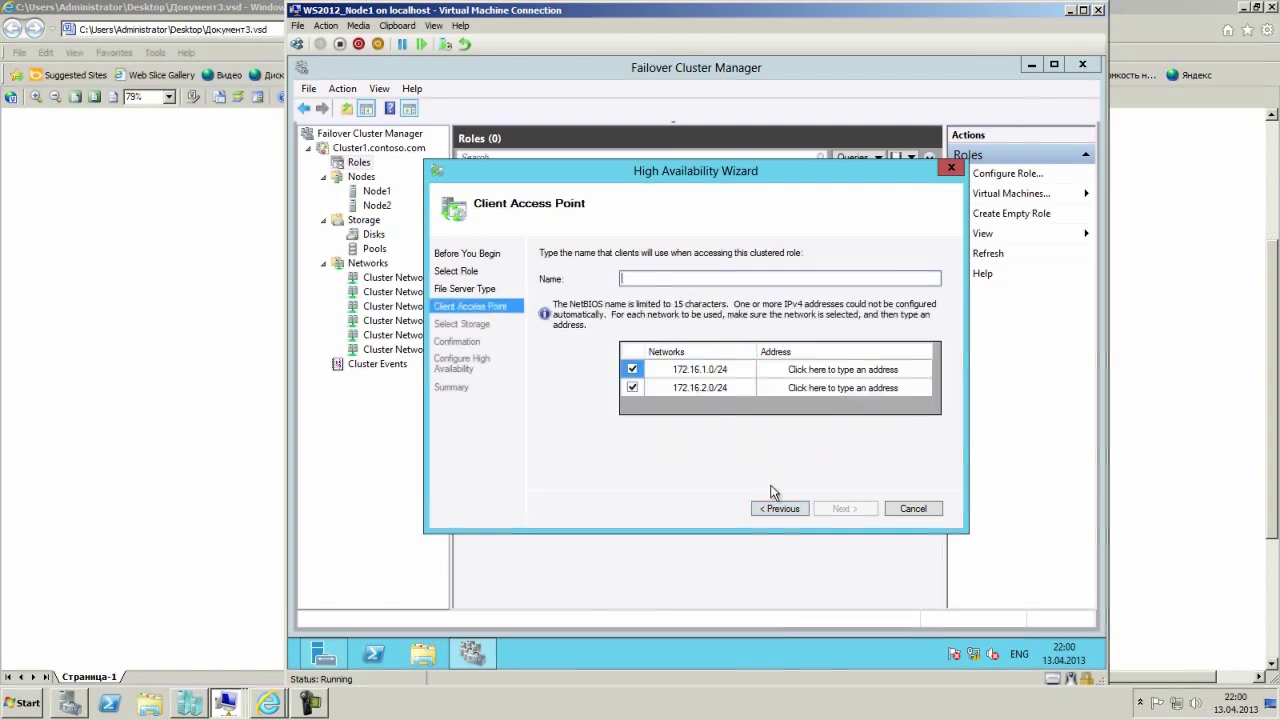
{"action": "left_click", "coordinate": [783, 510]}
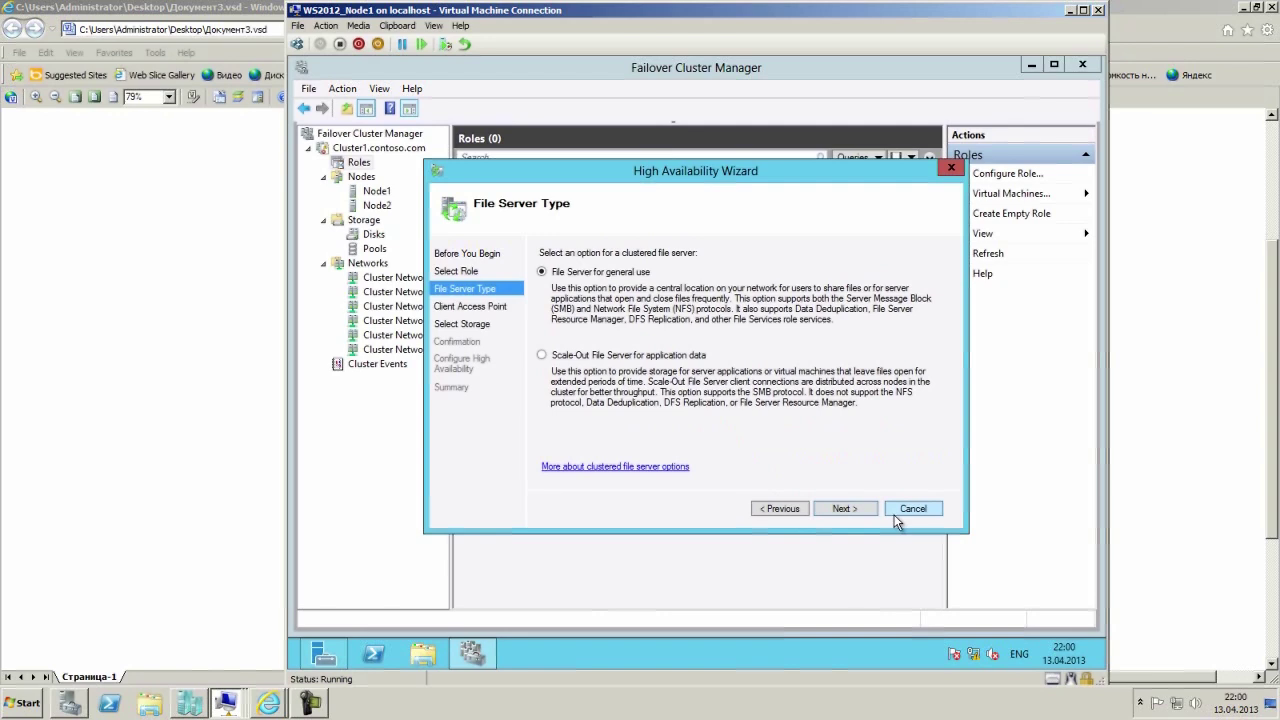
{"action": "left_click", "coordinate": [608, 355]}
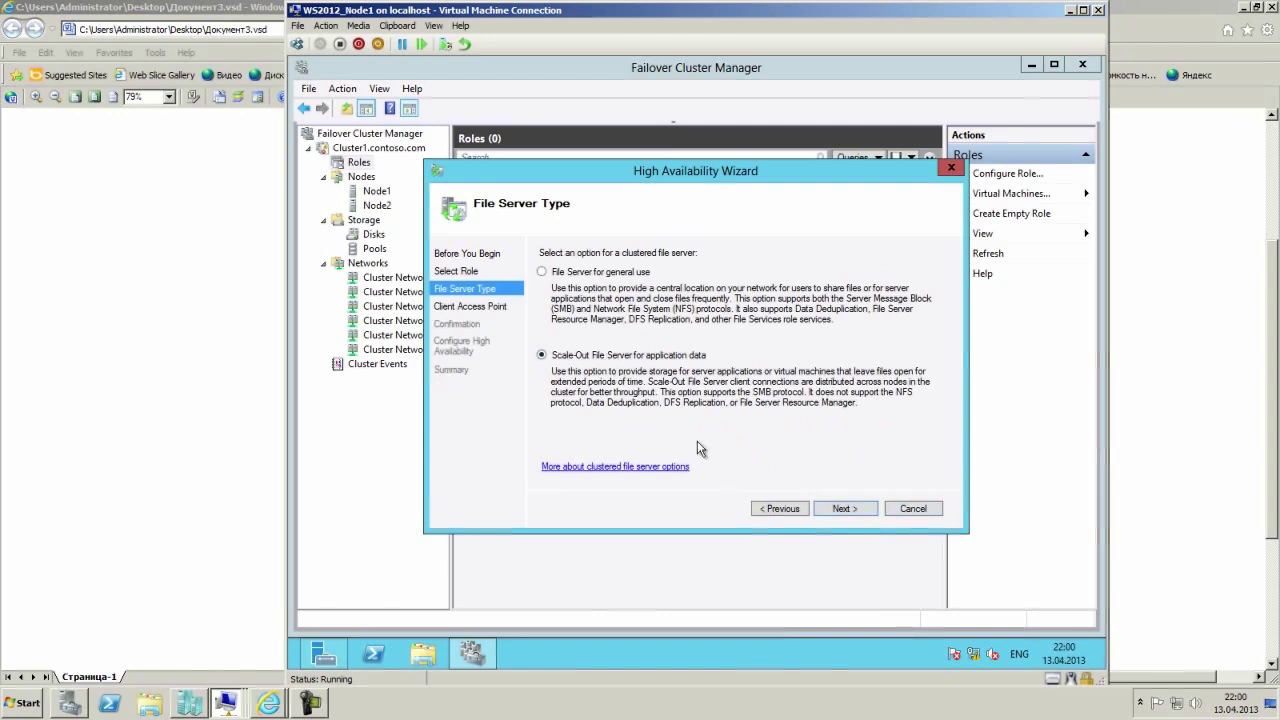
{"action": "left_click", "coordinate": [840, 510]}
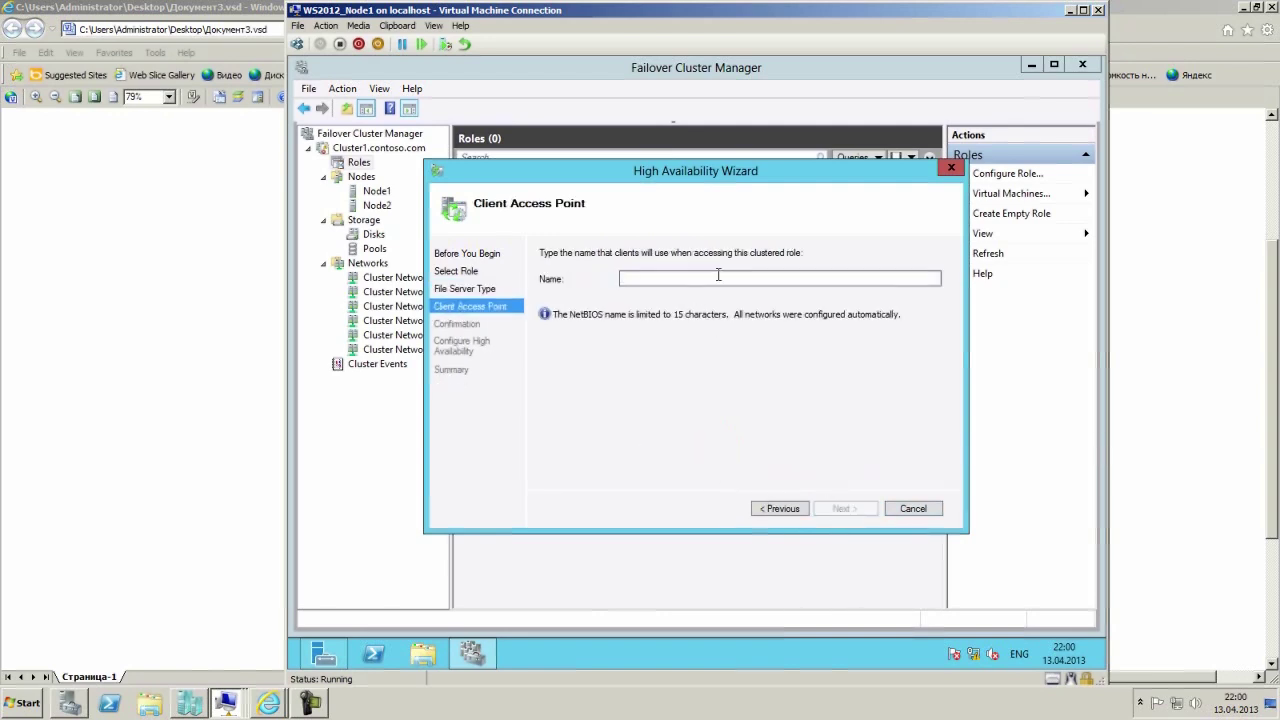
{"action": "type", "text": "FS1"}
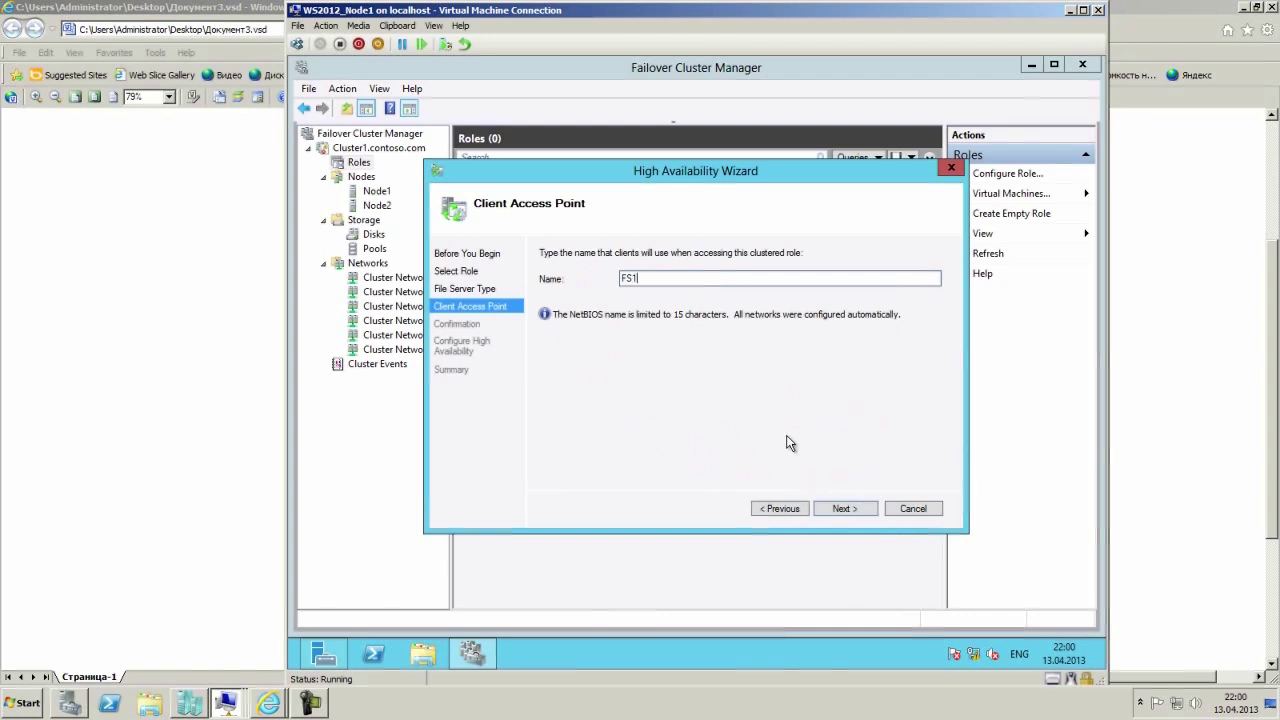
{"action": "left_click", "coordinate": [844, 508]}
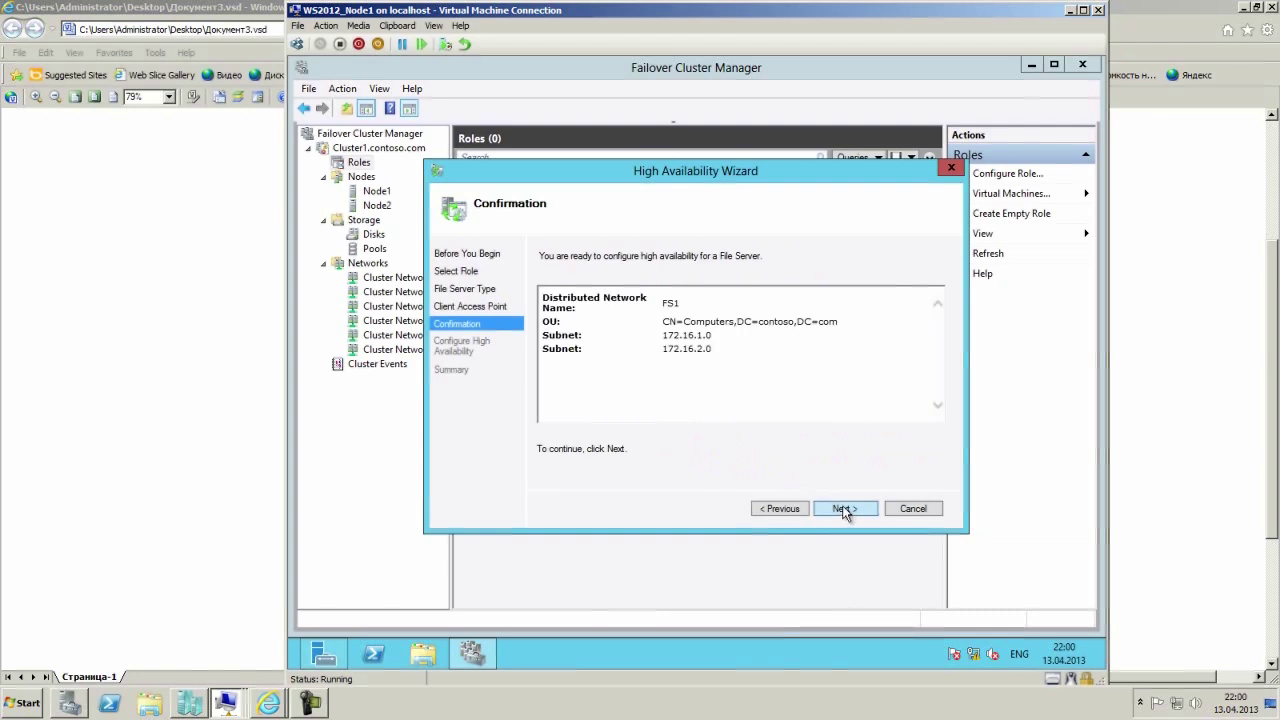
Configure the FS1 role, review the wizard's detailed report, and finish the High Availability Wizard.
{"action": "left_click", "coordinate": [843, 508]}
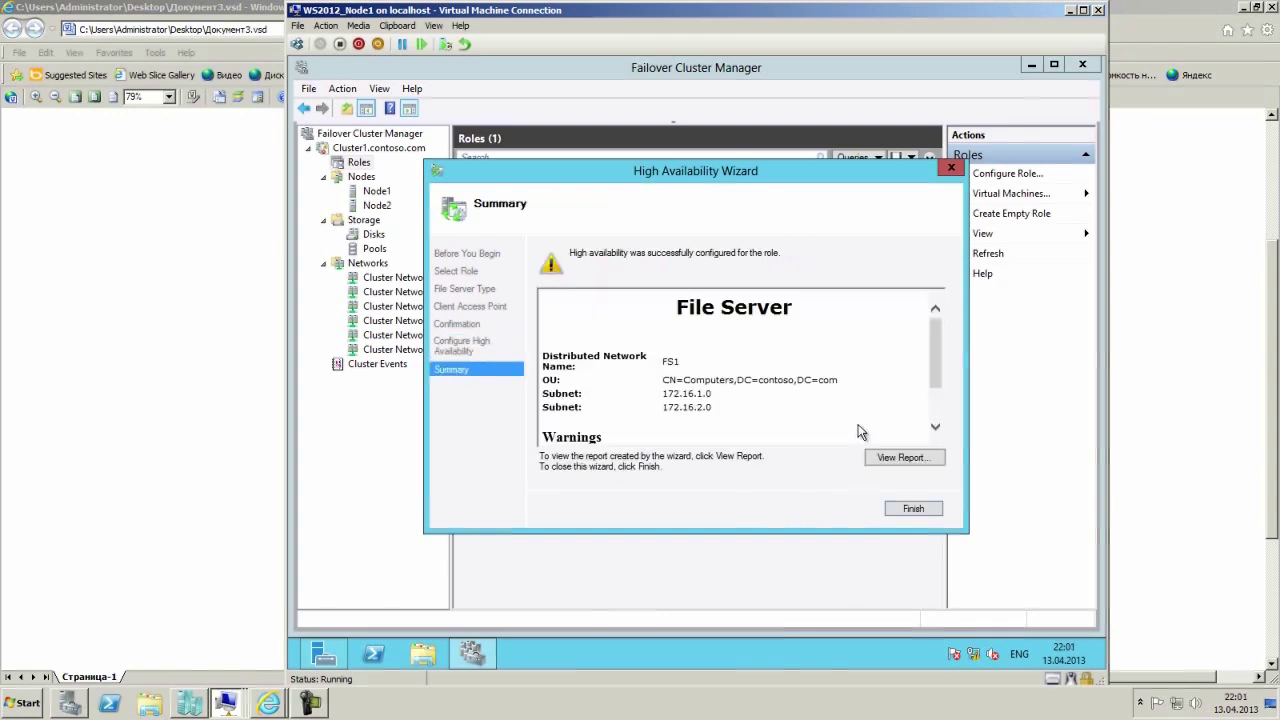
{"action": "left_click_drag", "start_coordinate": [939, 361], "coordinate": [932, 401]}
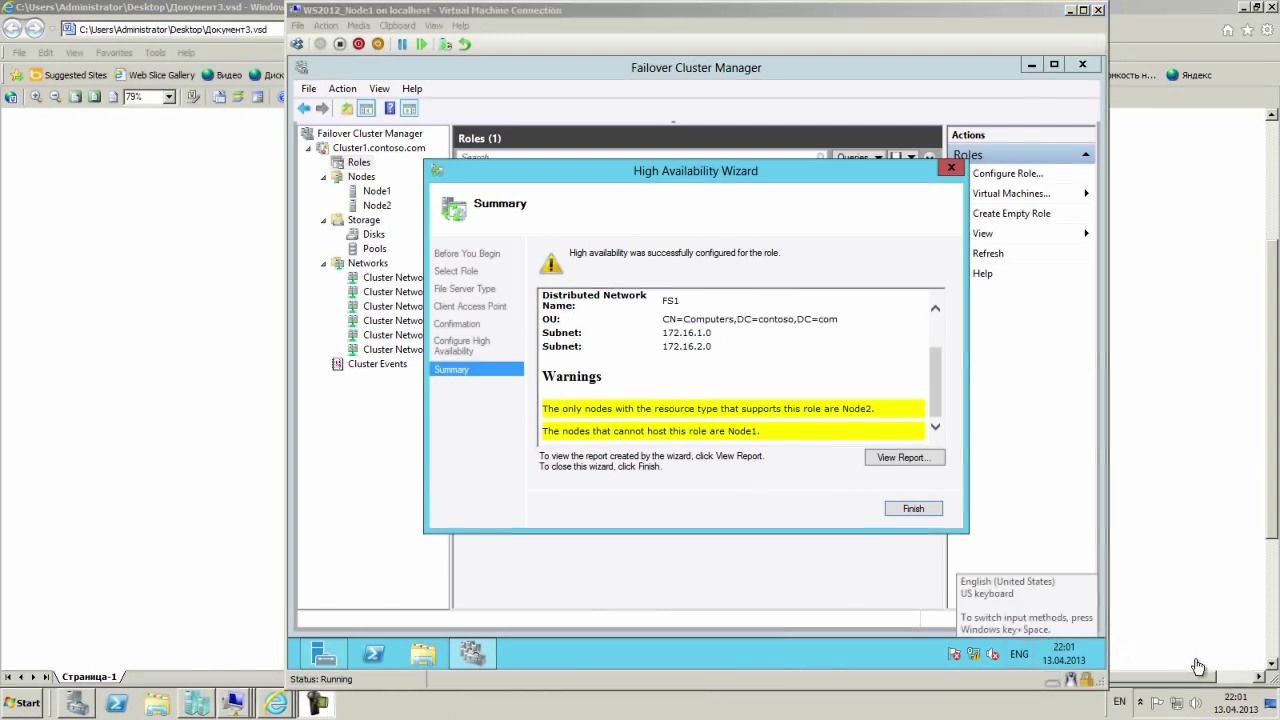
{"action": "left_click", "coordinate": [904, 457]}
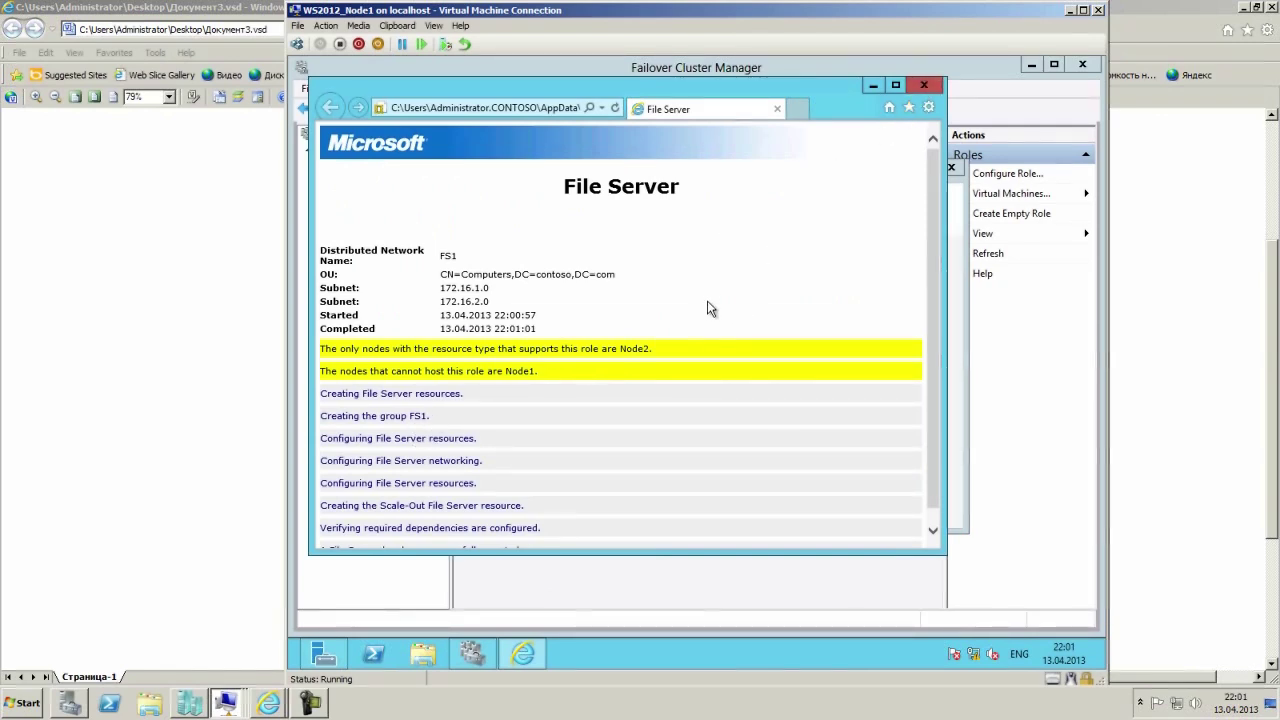
{"action": "scroll", "coordinate": [707, 308], "scroll_direction": "down", "scroll_amount": 1}
{"action": "left_click", "coordinate": [924, 84]}
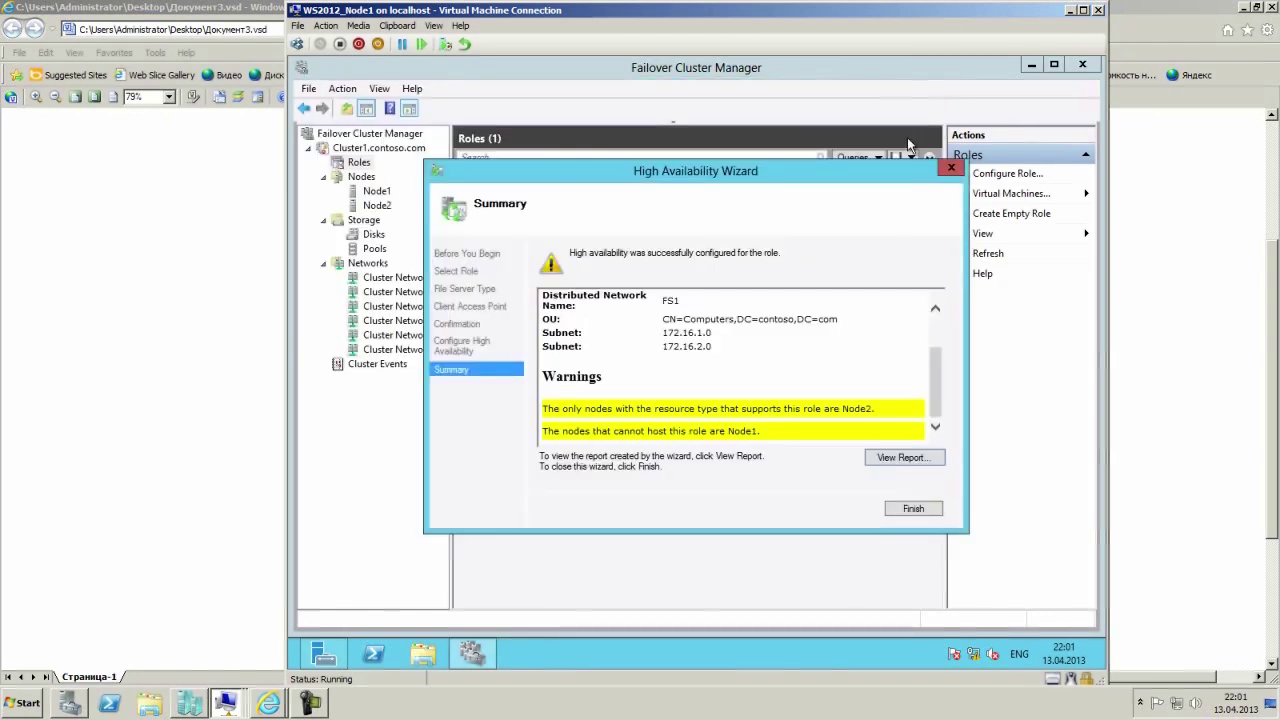
{"action": "left_click", "coordinate": [913, 508]}
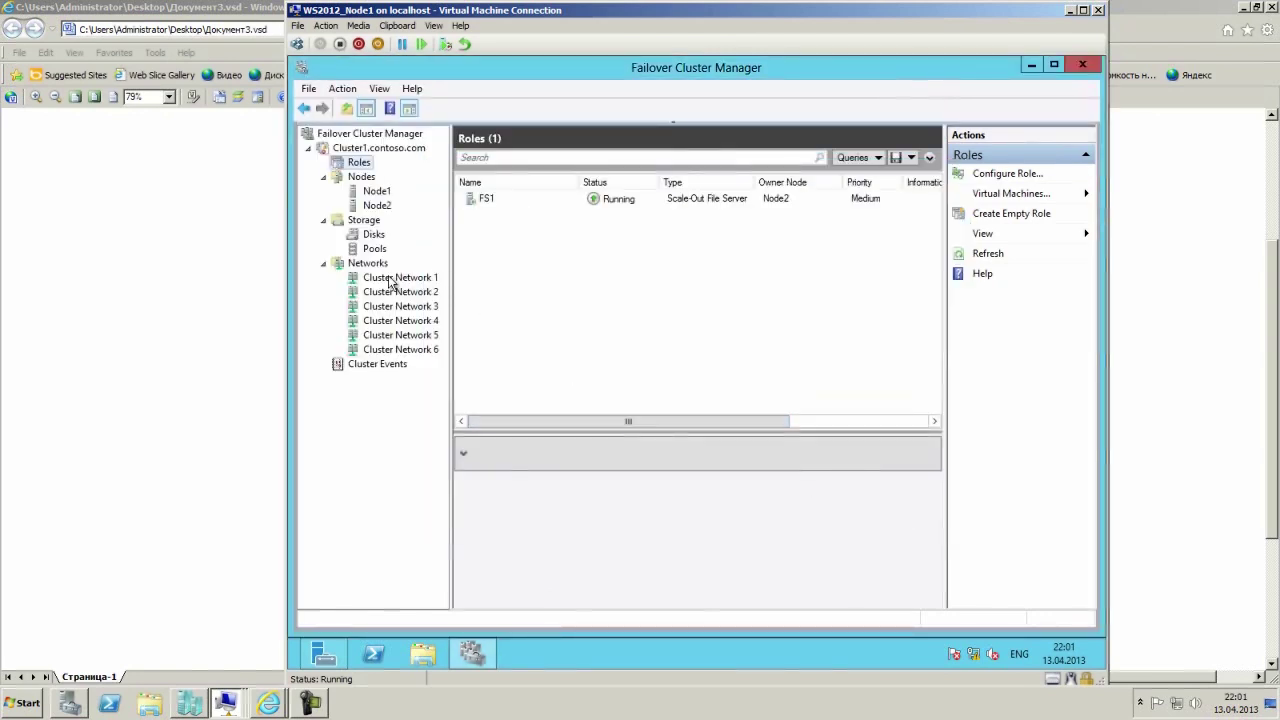
{"action": "left_click", "coordinate": [493, 201]}
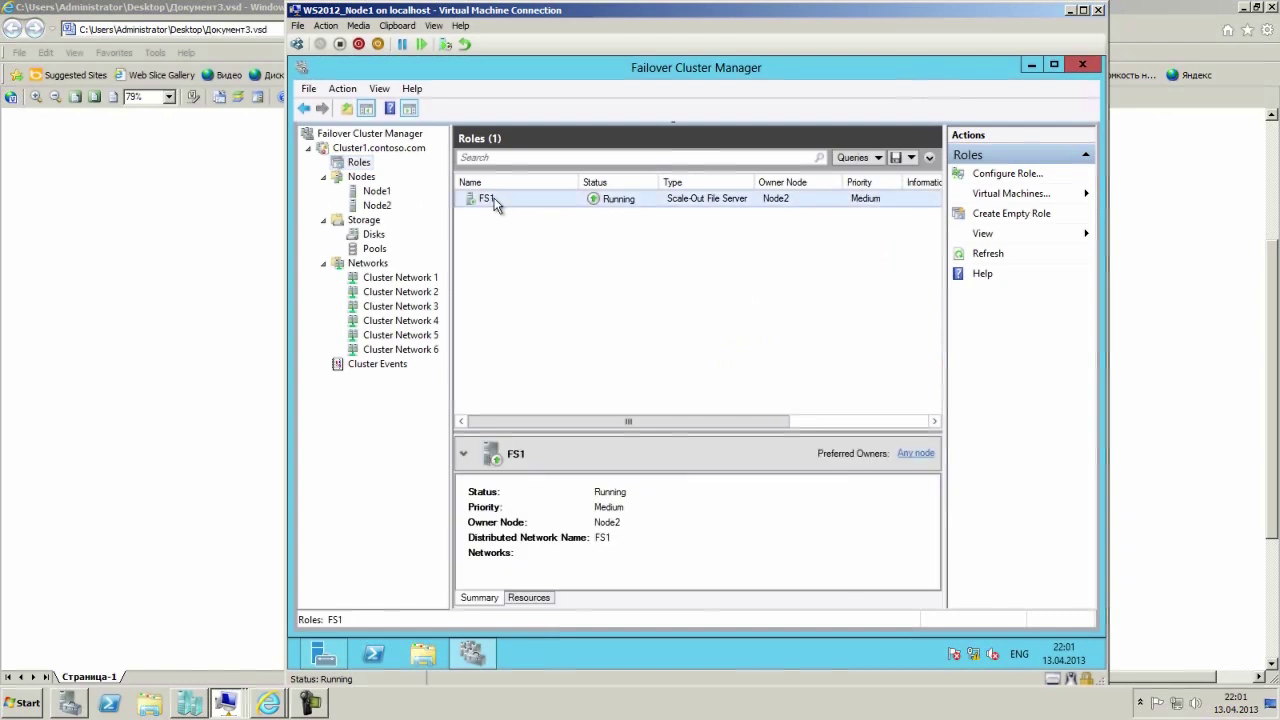
{"action": "right_click", "coordinate": [500, 198]}
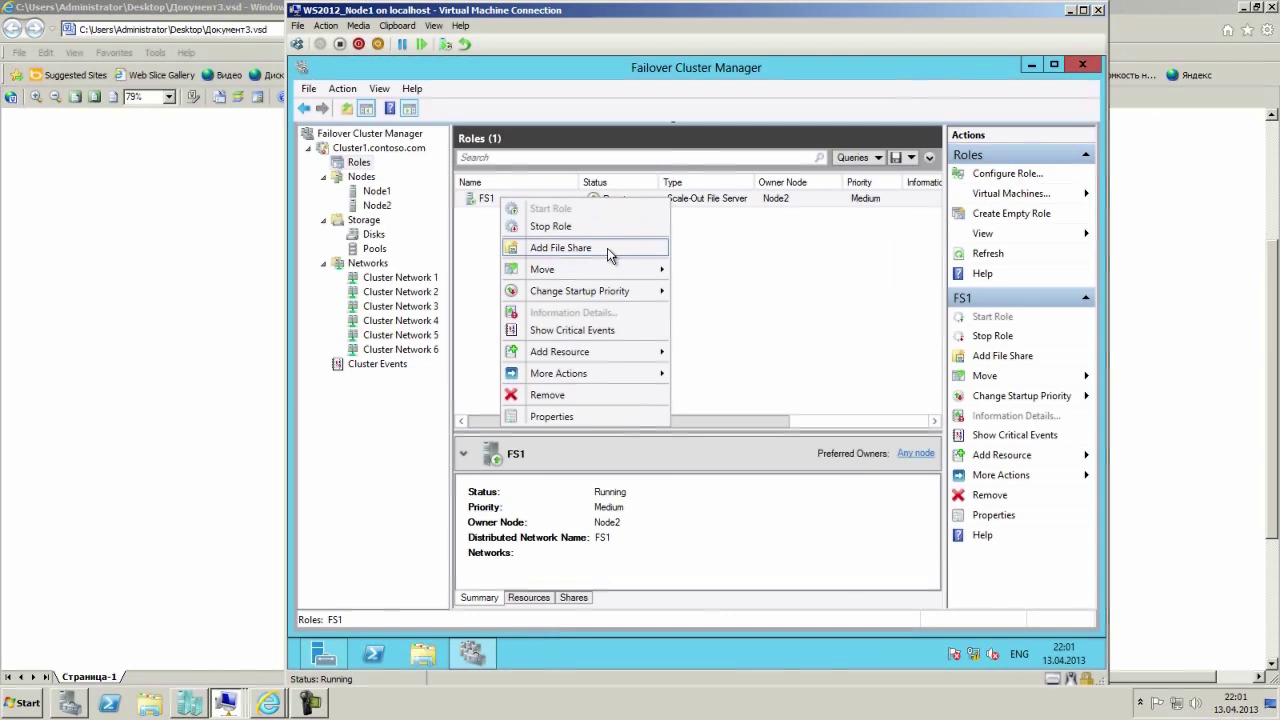
{"action": "mouse_move", "coordinate": [600, 353]}
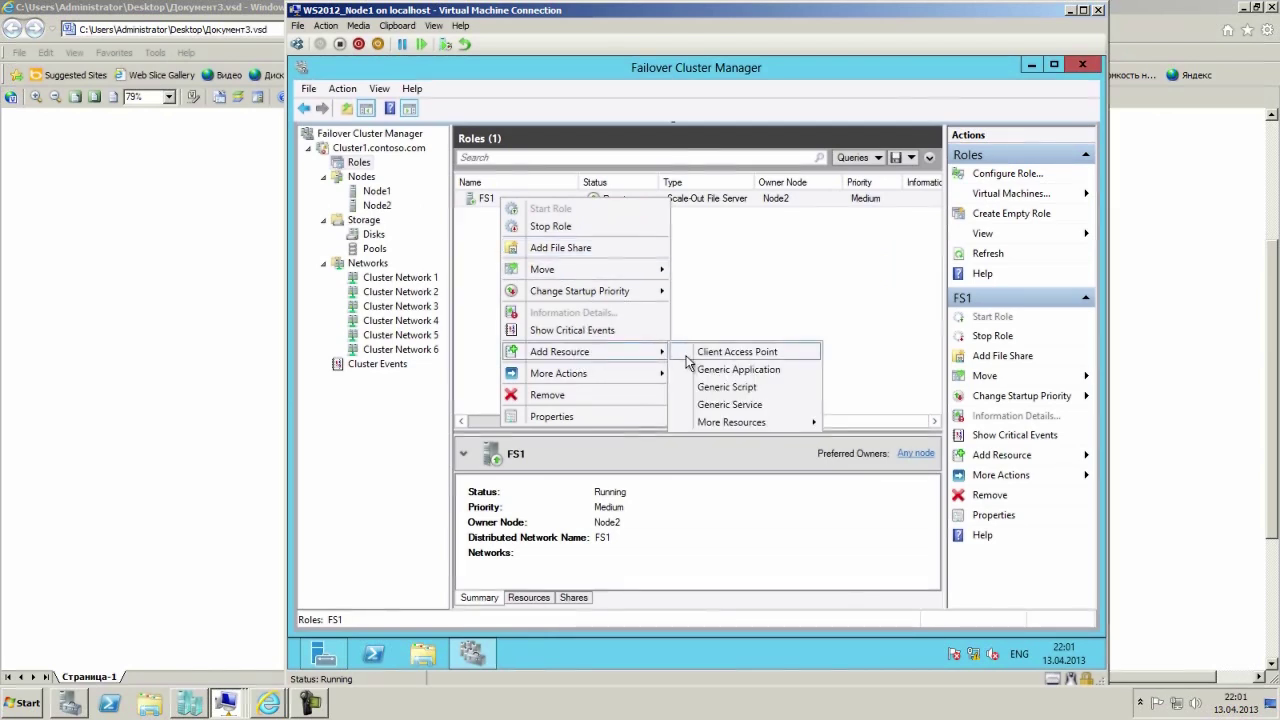
{"action": "mouse_move", "coordinate": [733, 423]}
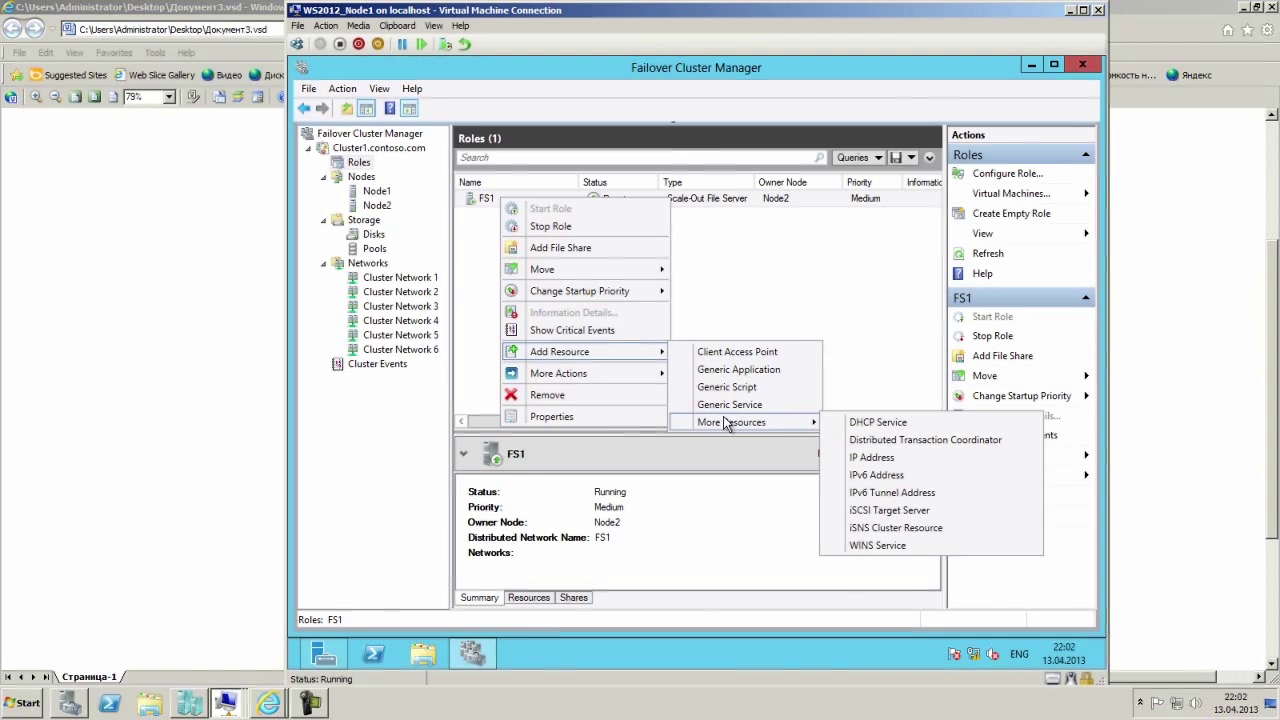
{"action": "left_click", "coordinate": [586, 250]}
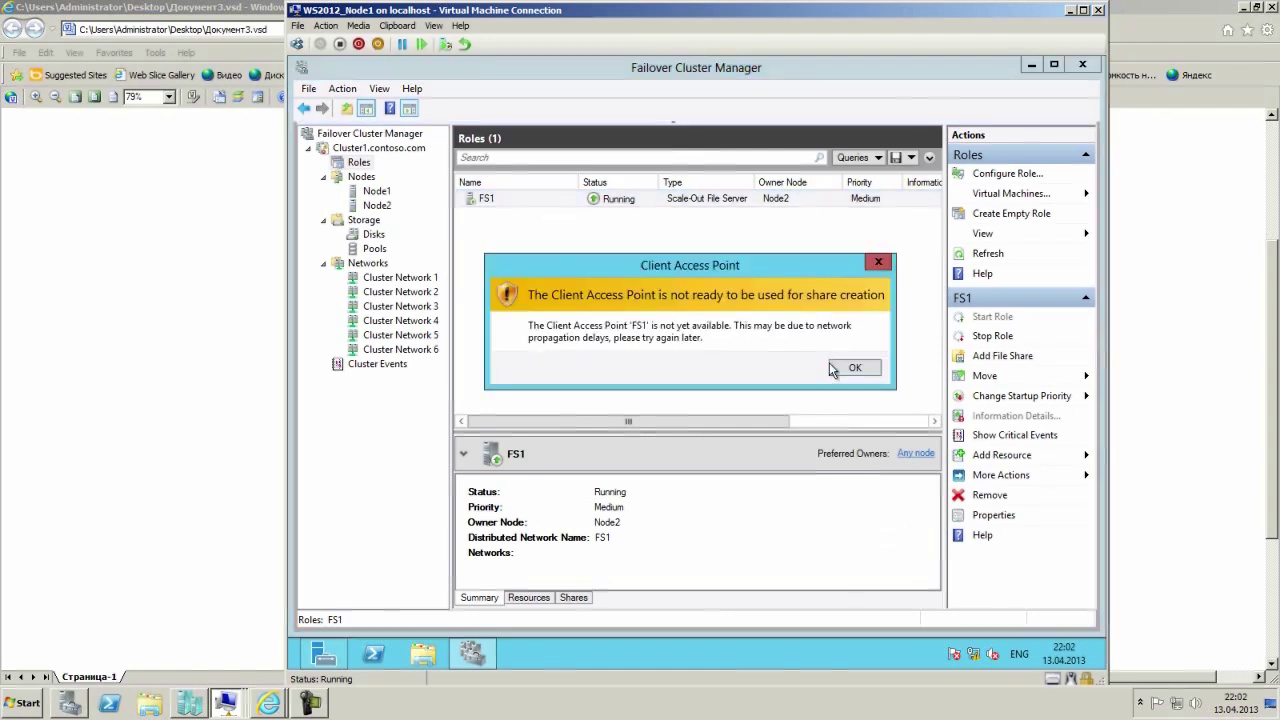
{"action": "left_click", "coordinate": [850, 369]}
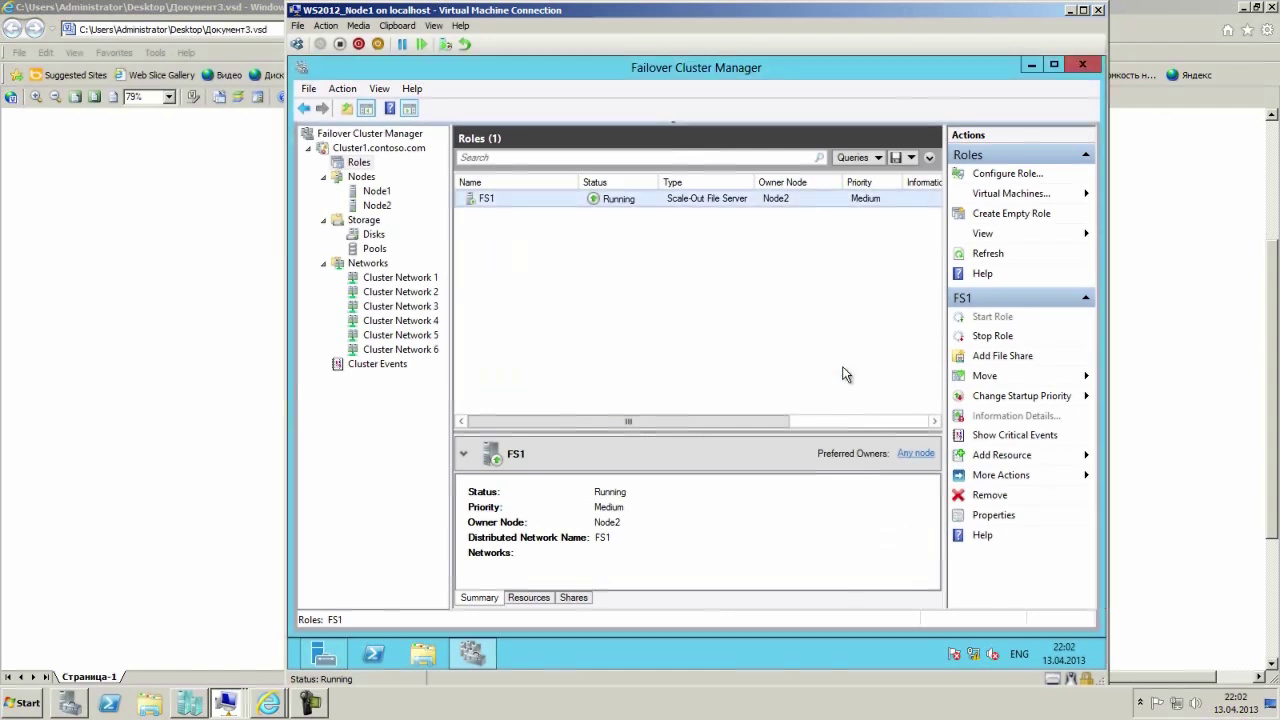
{"action": "right_click", "coordinate": [511, 198]}
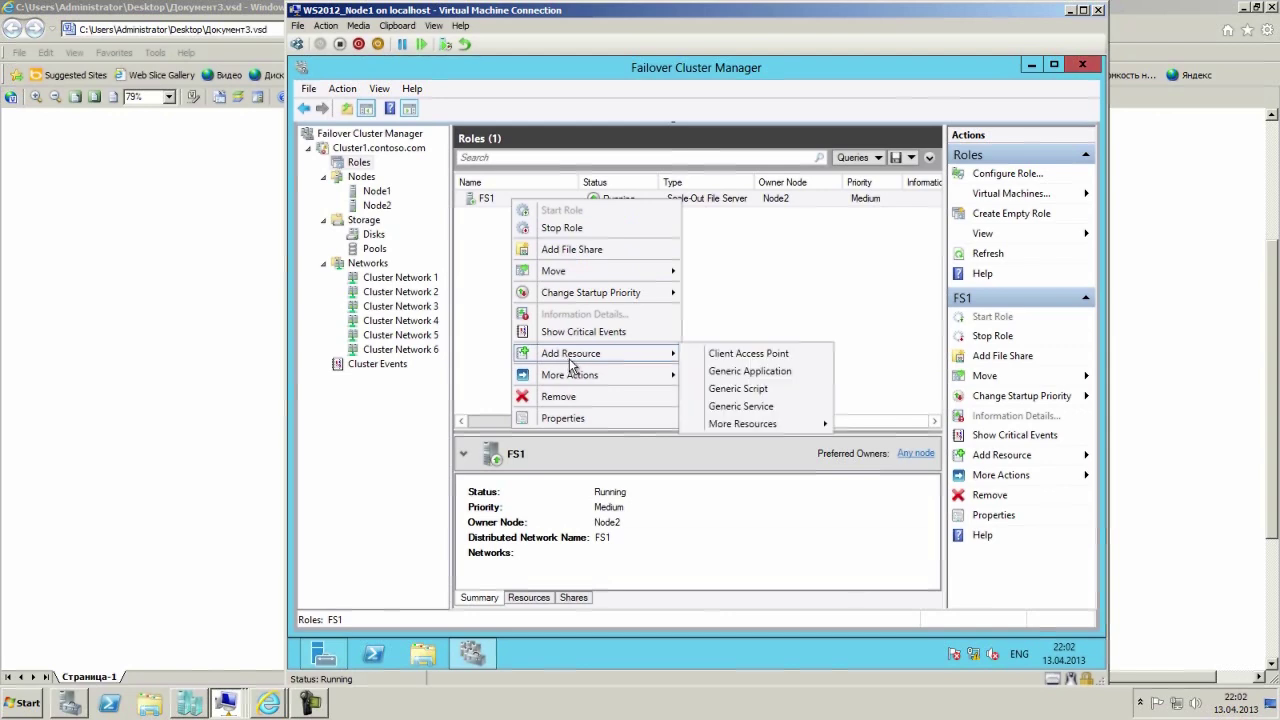
{"action": "left_click", "coordinate": [749, 286]}
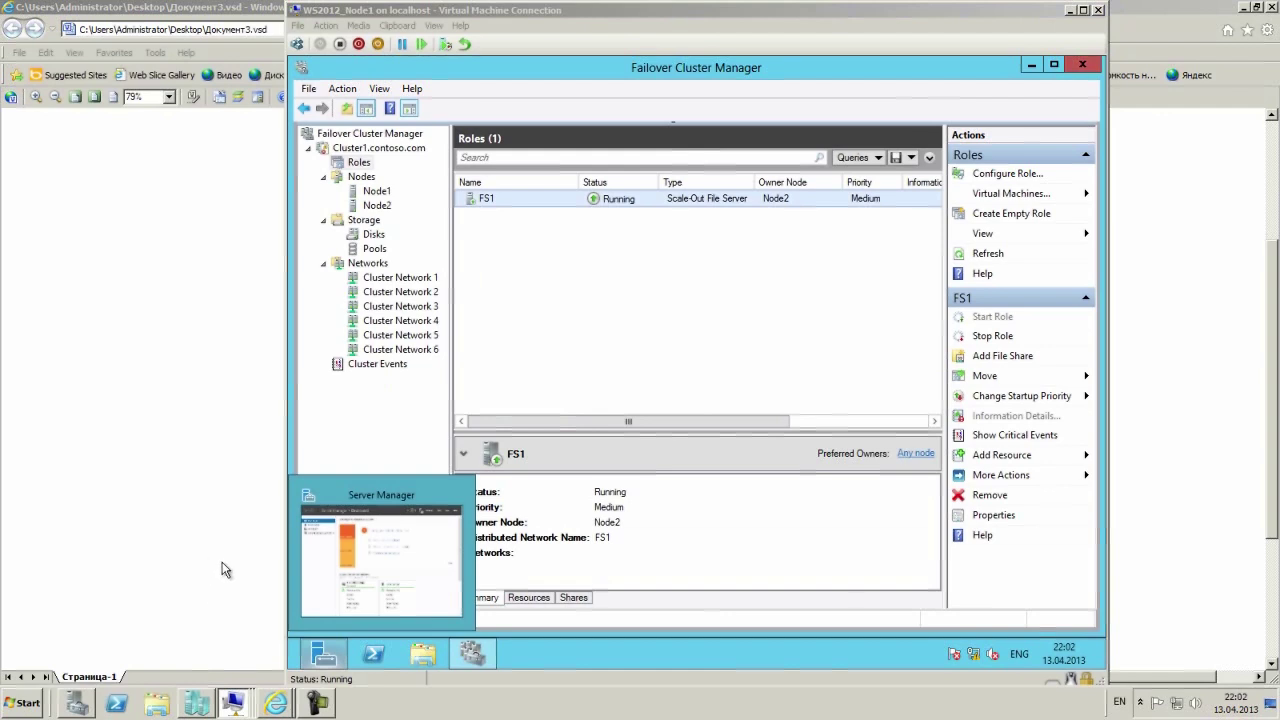
On RTR1, open DNS Manager's contoso.com zone and inspect the FS1 host record at 172.16.1.100.
{"action": "key", "text": "alt+Tab"}
{"action": "left_click", "coordinate": [472, 654]}
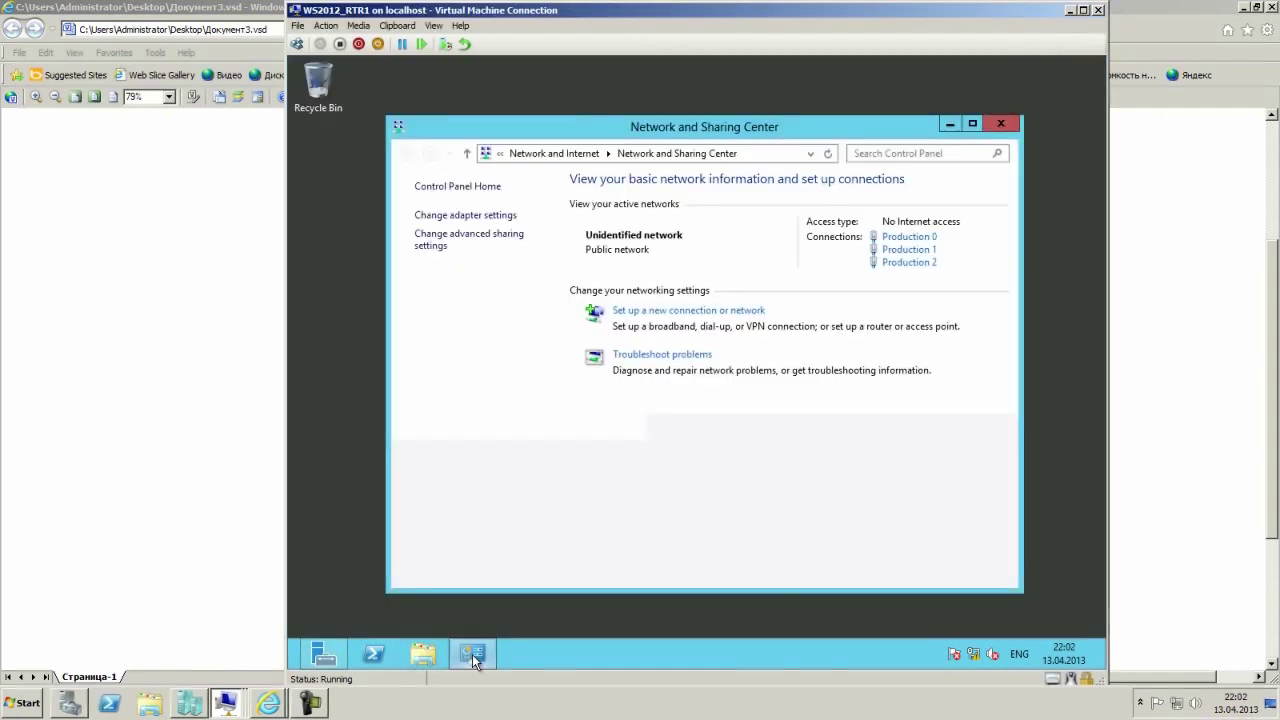
{"action": "left_click", "coordinate": [1000, 124]}
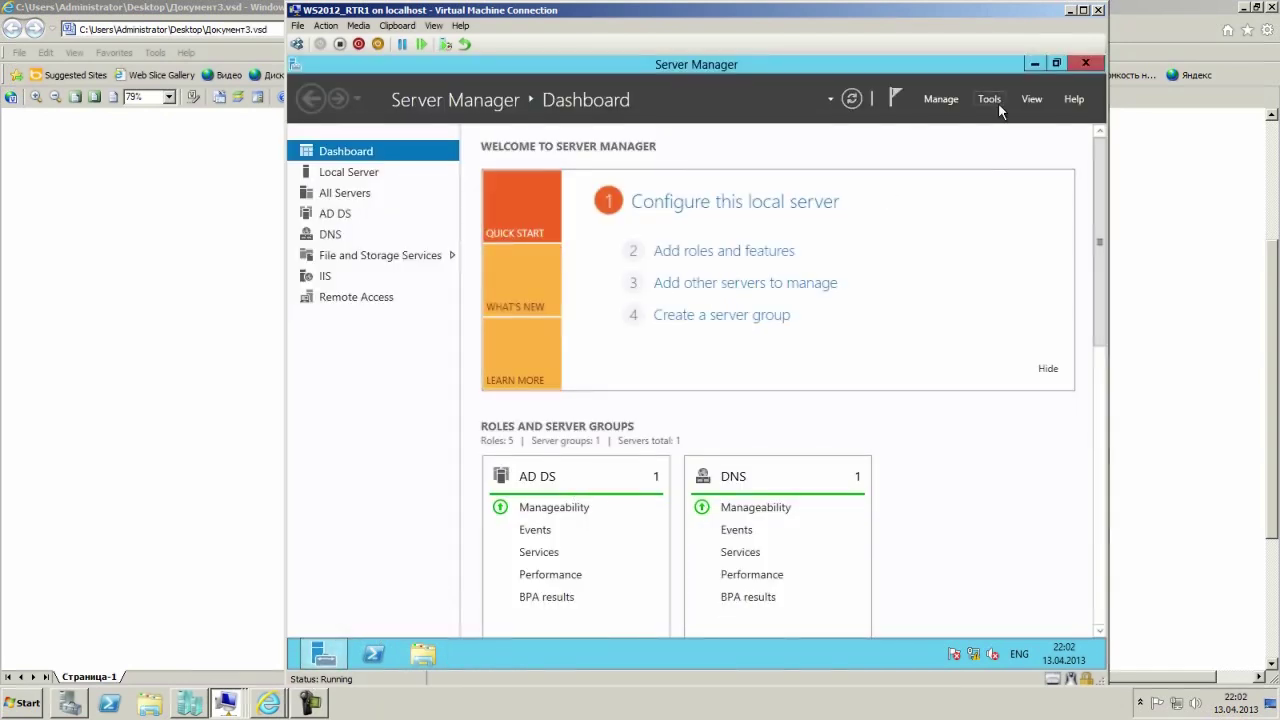
{"action": "left_click", "coordinate": [998, 102]}
{"action": "left_click", "coordinate": [877, 293]}
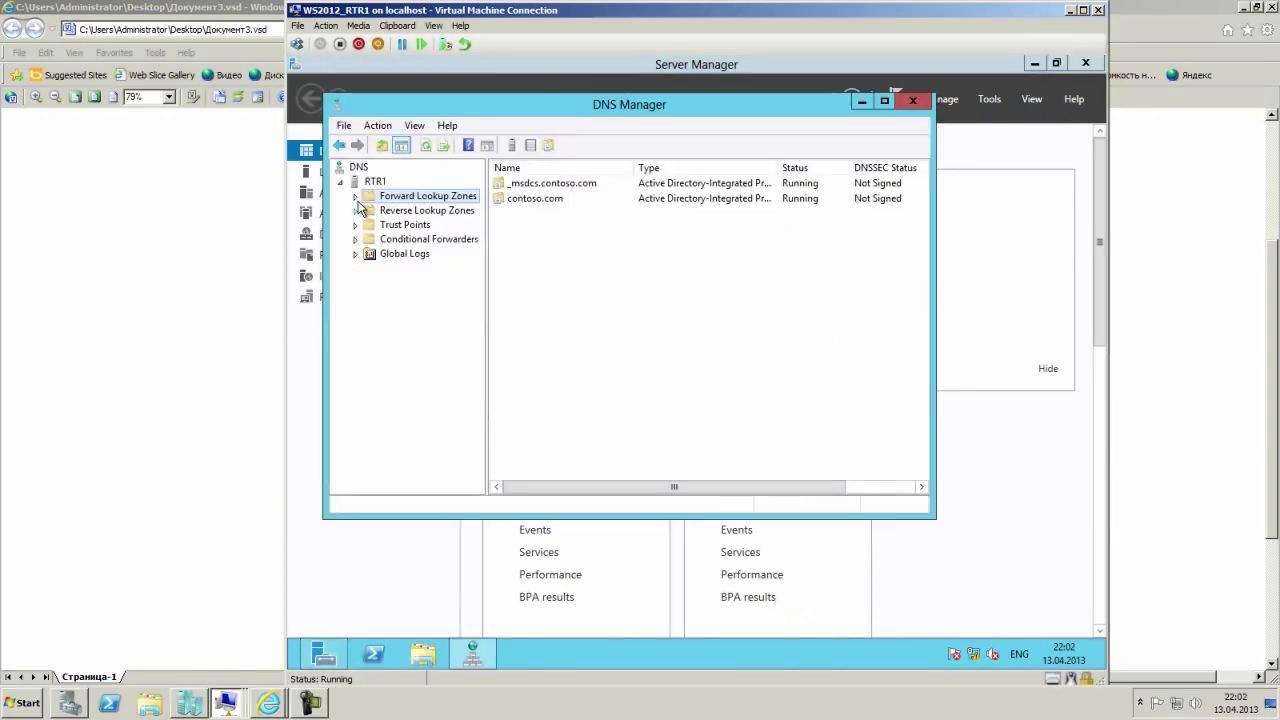
{"action": "left_click", "coordinate": [355, 197]}
{"action": "double_click", "coordinate": [378, 225]}
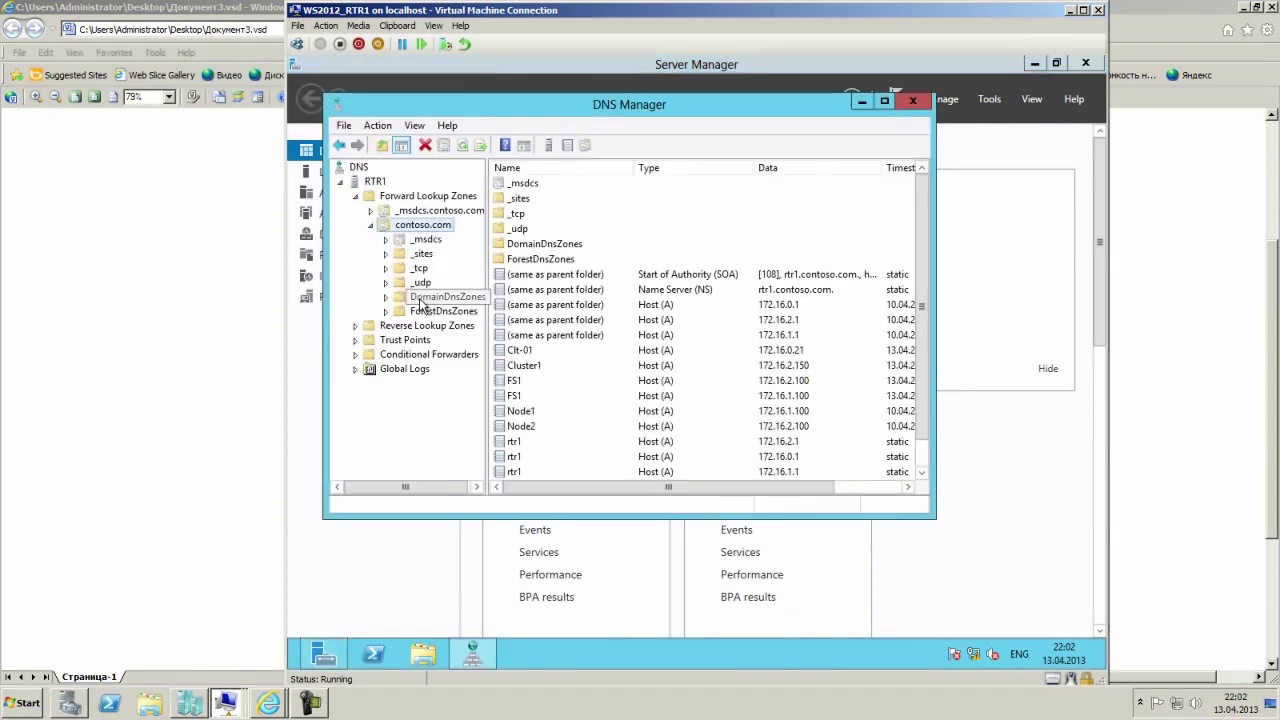
{"action": "left_click", "coordinate": [517, 397]}
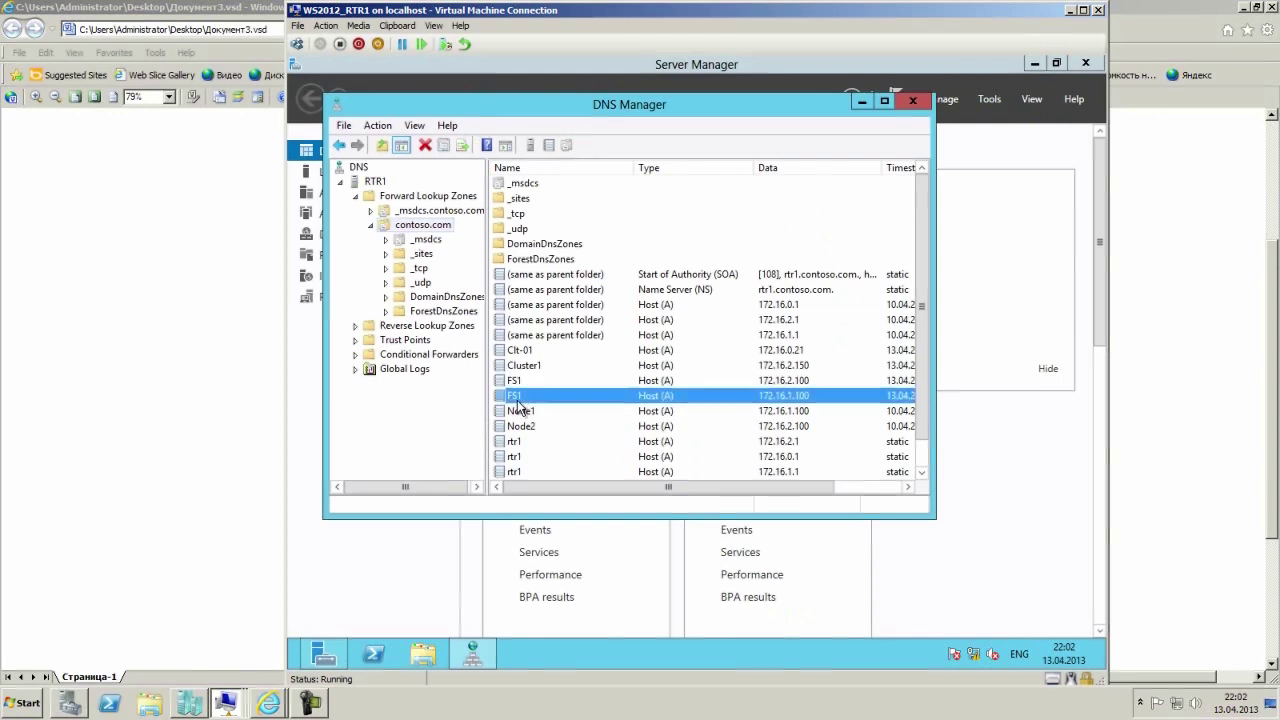
{"action": "scroll", "coordinate": [643, 416], "scroll_direction": "down", "scroll_amount": 1}
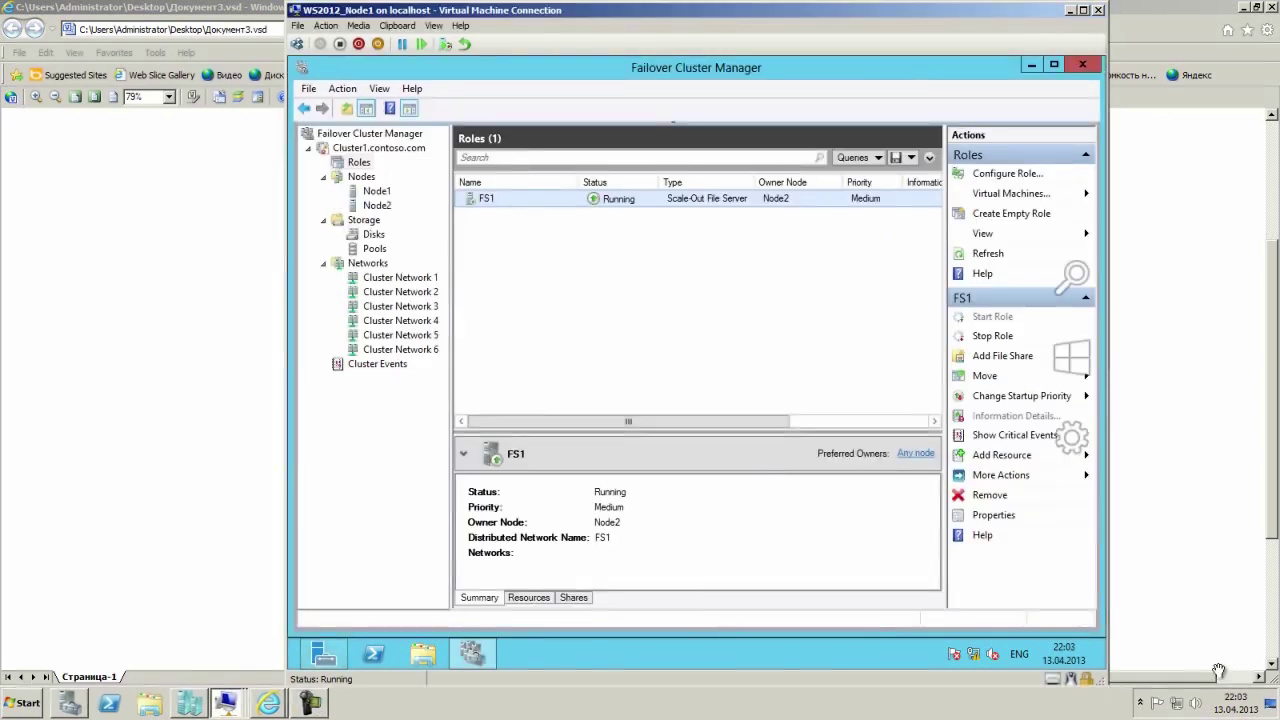
{"action": "right_click", "coordinate": [543, 200]}
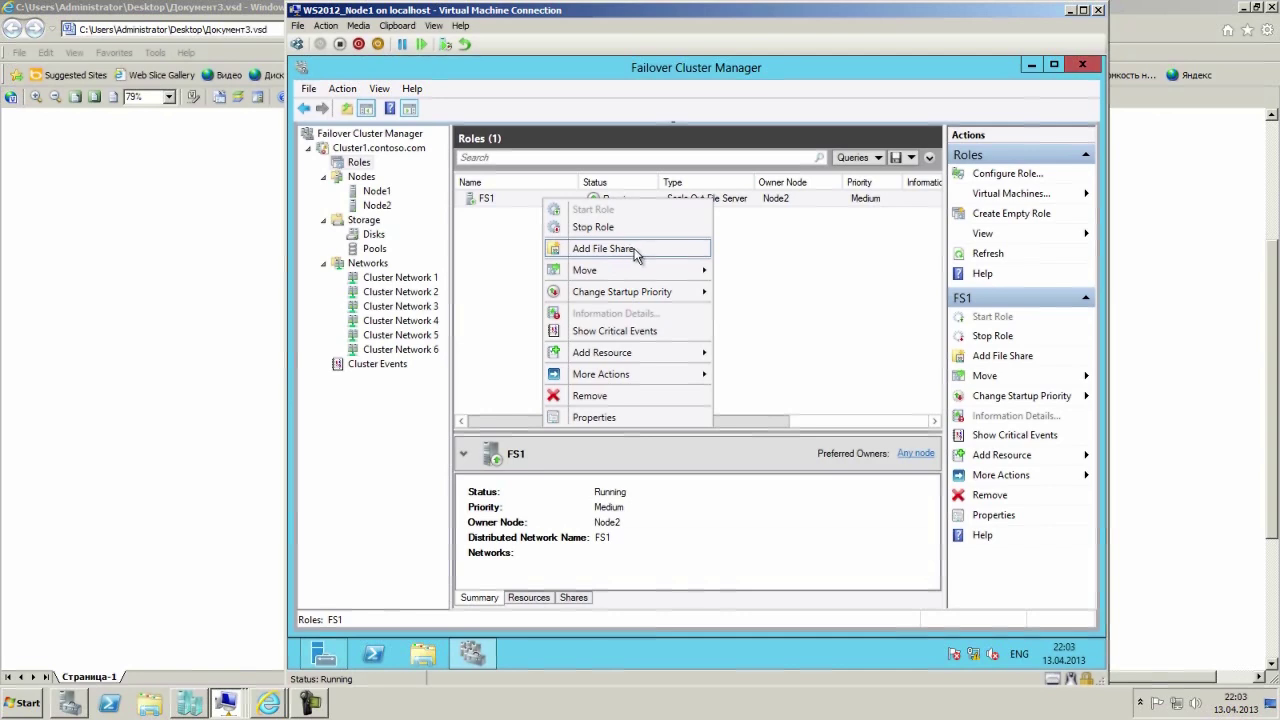
{"action": "left_click", "coordinate": [603, 249]}
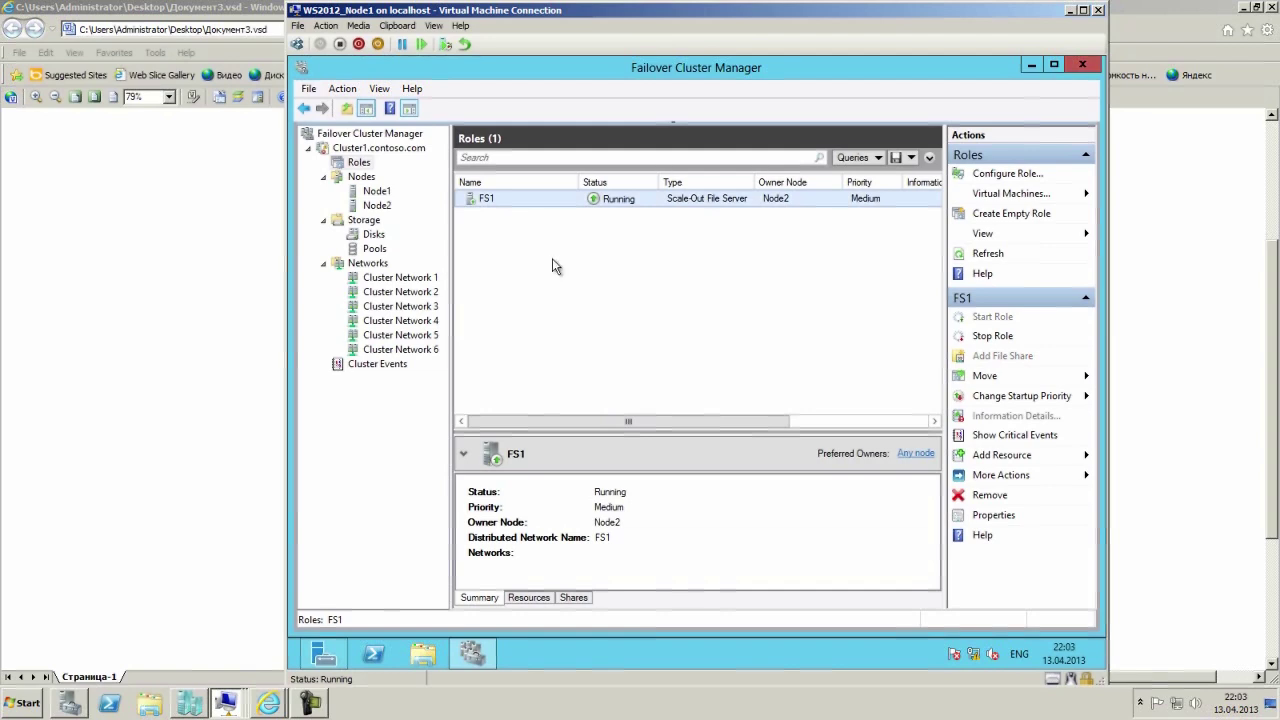
{"action": "right_click", "coordinate": [522, 201]}
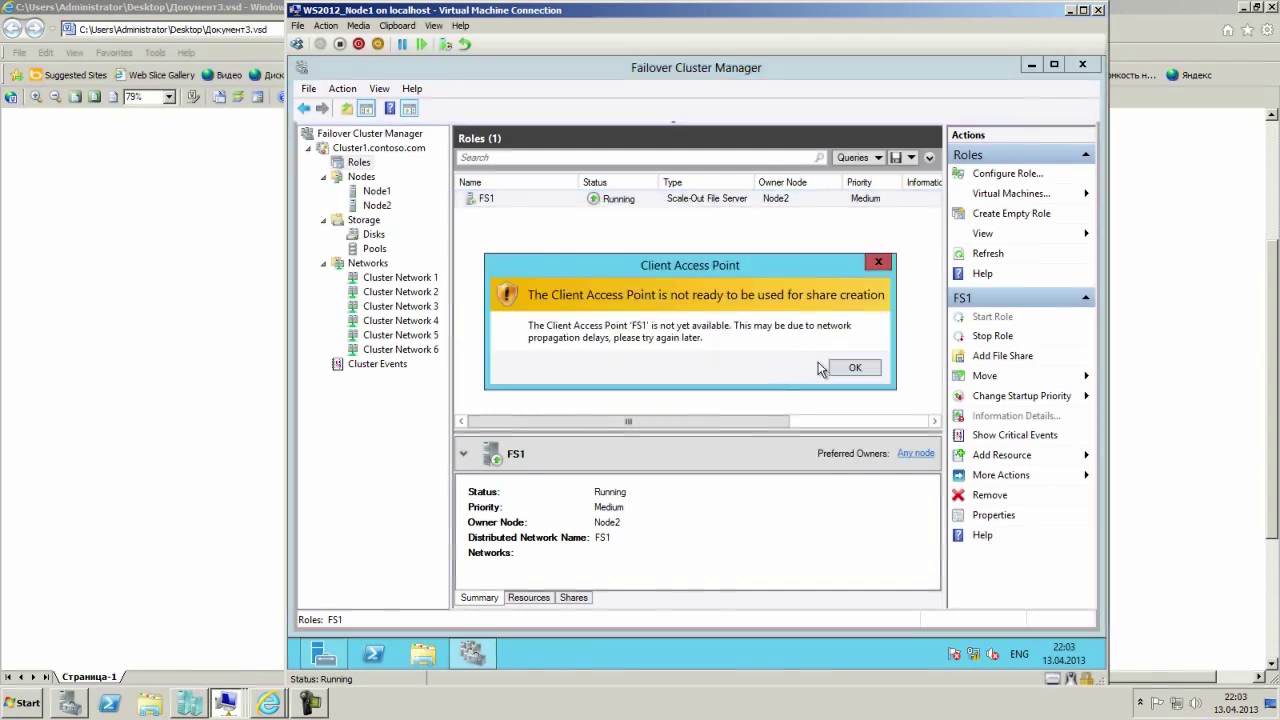
{"action": "left_click", "coordinate": [855, 368]}
{"action": "right_click", "coordinate": [535, 203]}
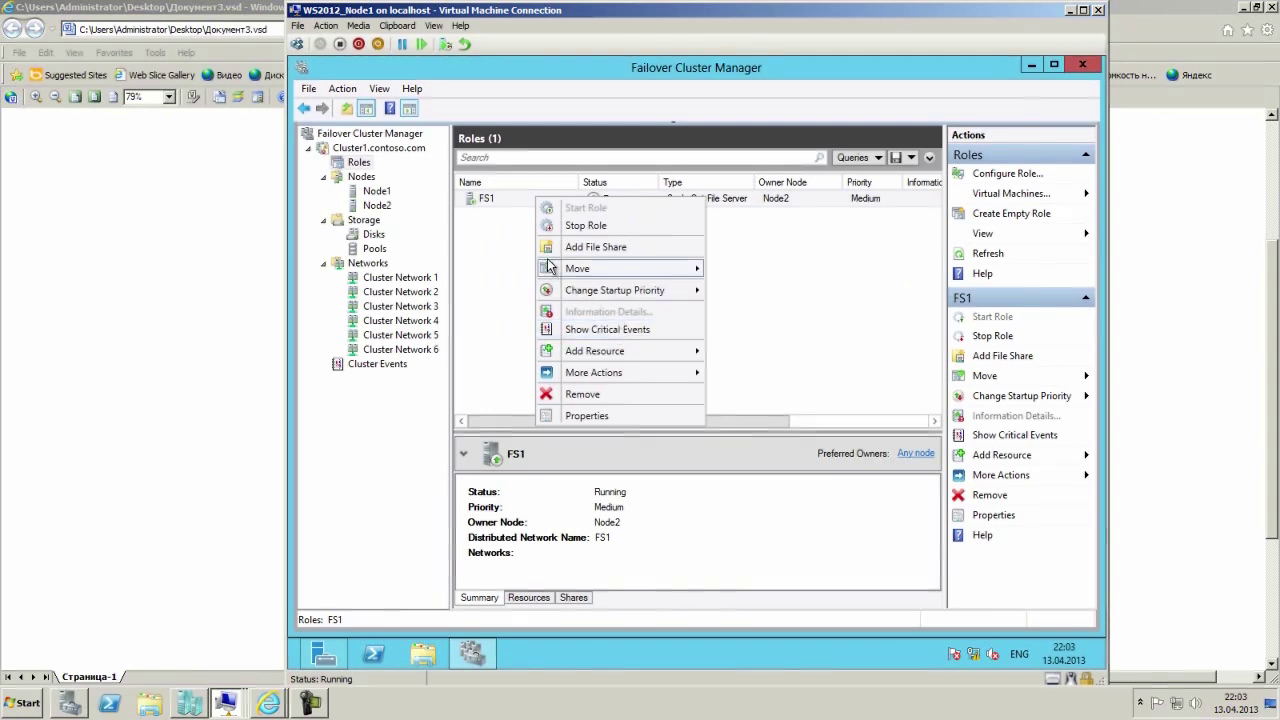
{"action": "mouse_move", "coordinate": [614, 352]}
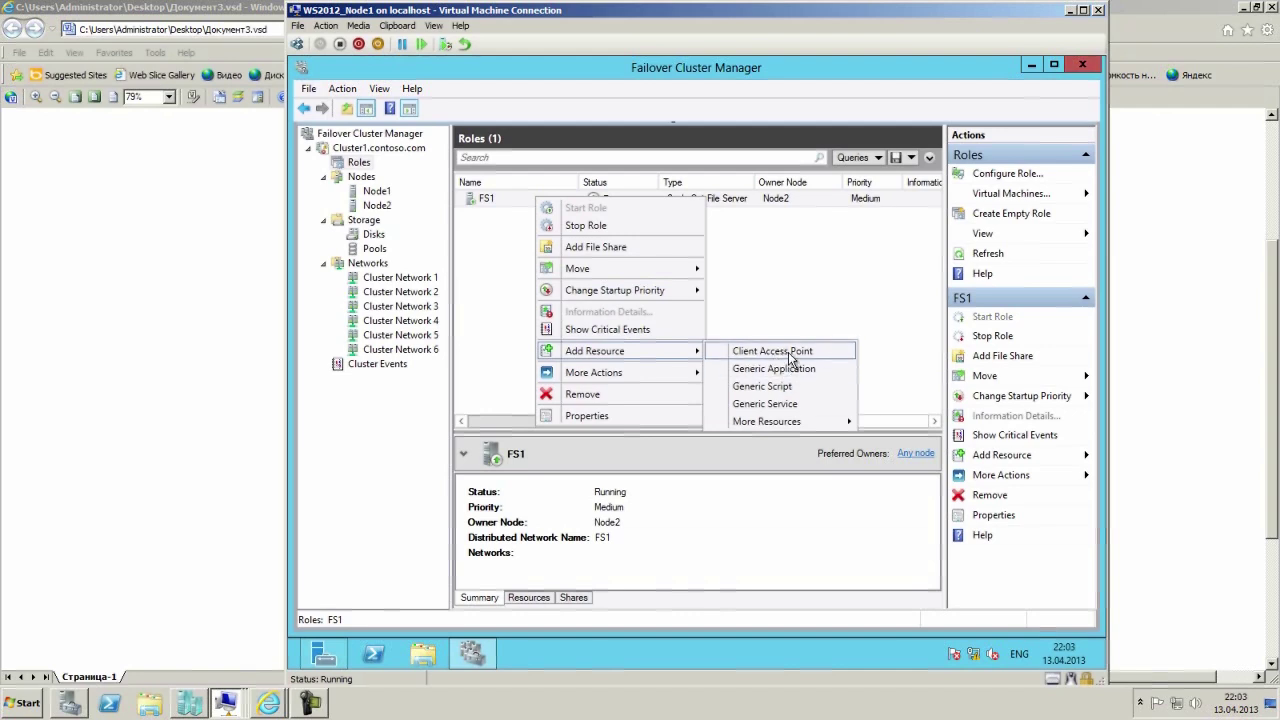
{"action": "right_click", "coordinate": [503, 198]}
{"action": "right_click", "coordinate": [503, 198]}
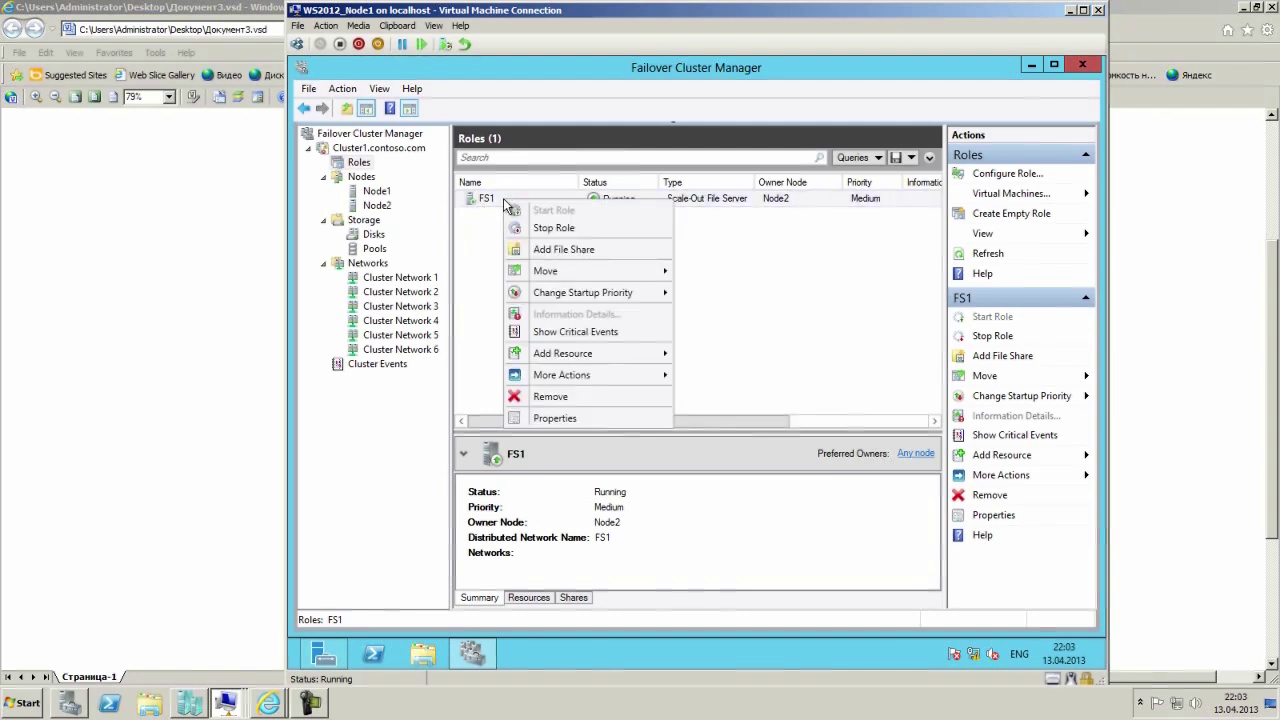
In FS1's properties, tick Node1 and Node2 as preferred owners, allow immediate failback, and apply.
{"action": "left_click", "coordinate": [566, 419]}
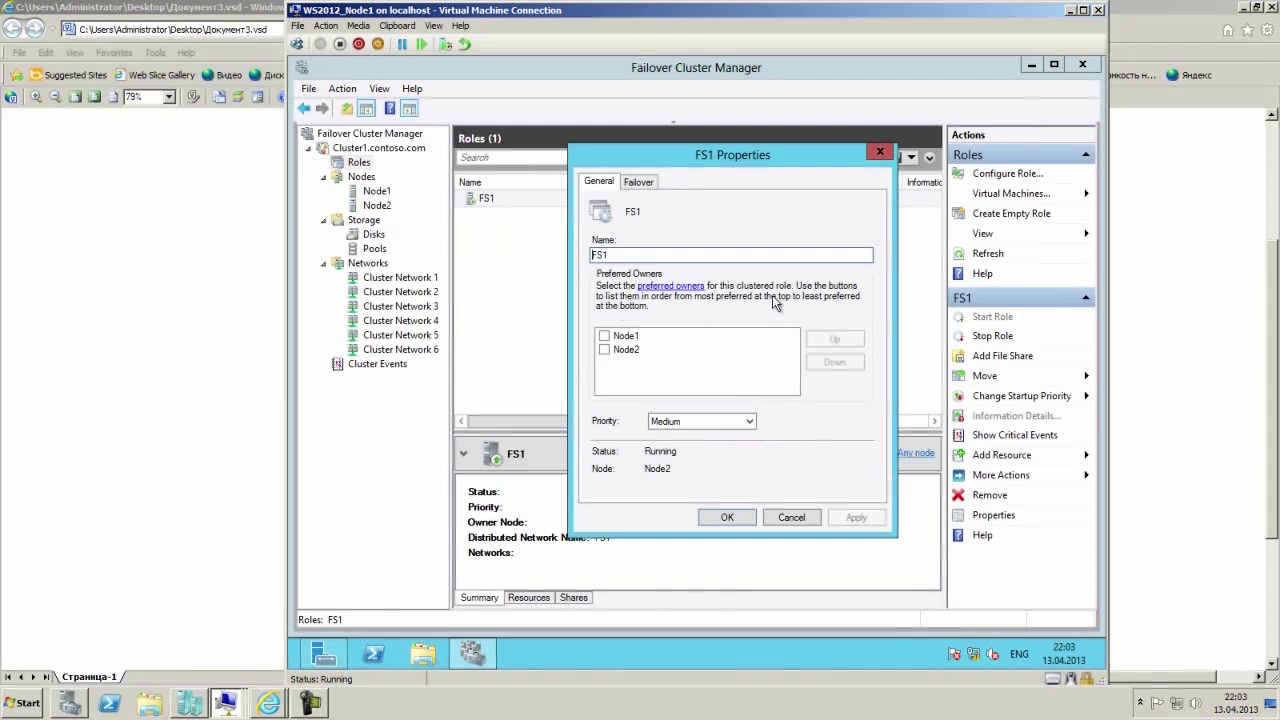
{"action": "left_click", "coordinate": [604, 336]}
{"action": "left_click", "coordinate": [605, 349]}
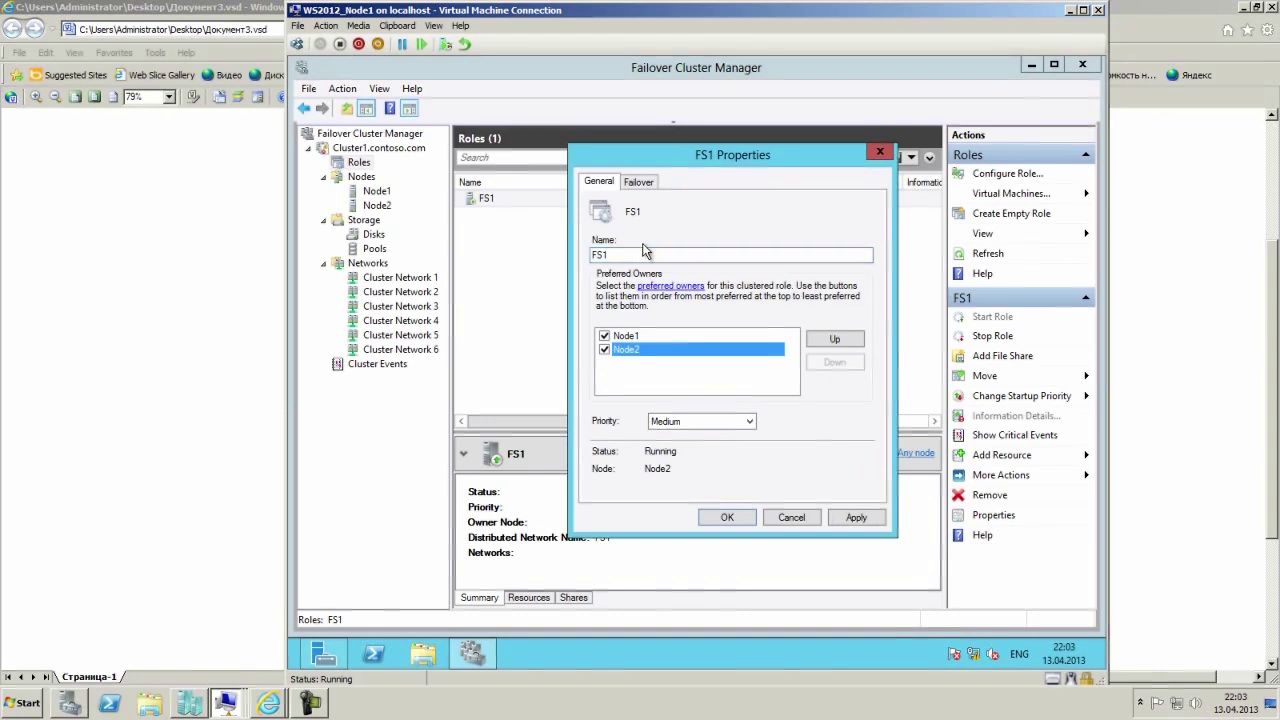
{"action": "left_click", "coordinate": [645, 182]}
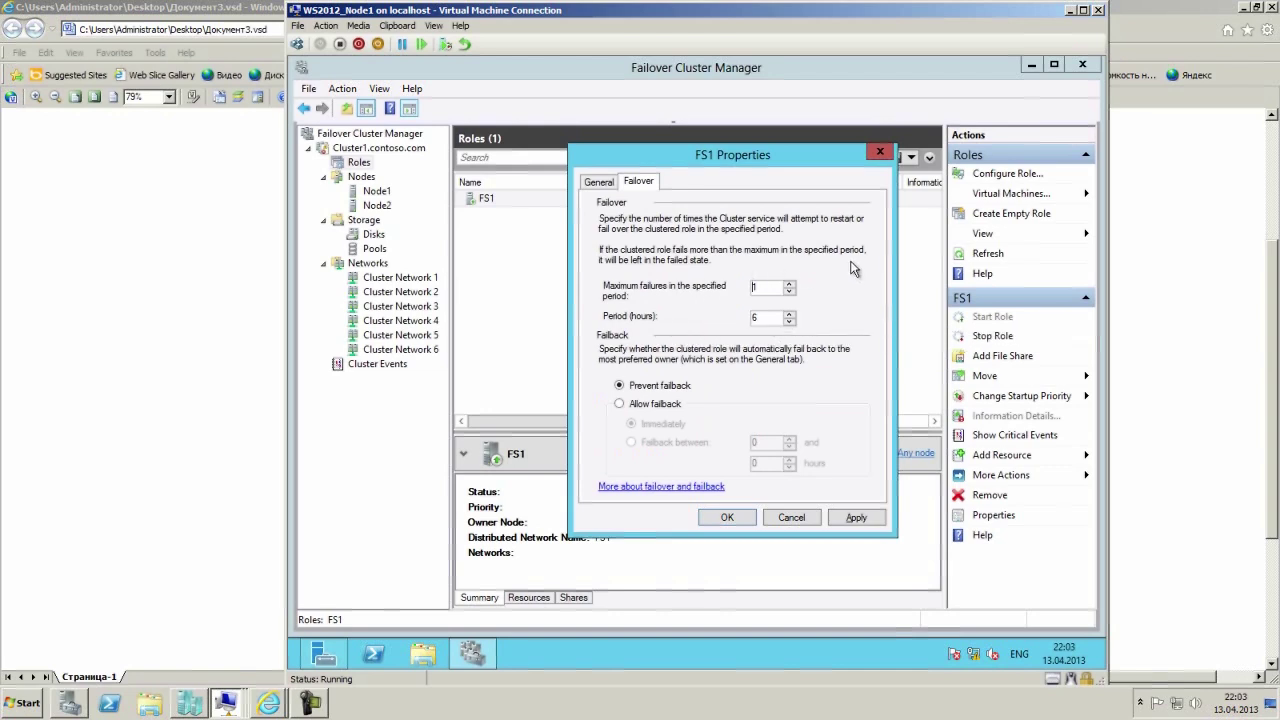
{"action": "left_click", "coordinate": [645, 405]}
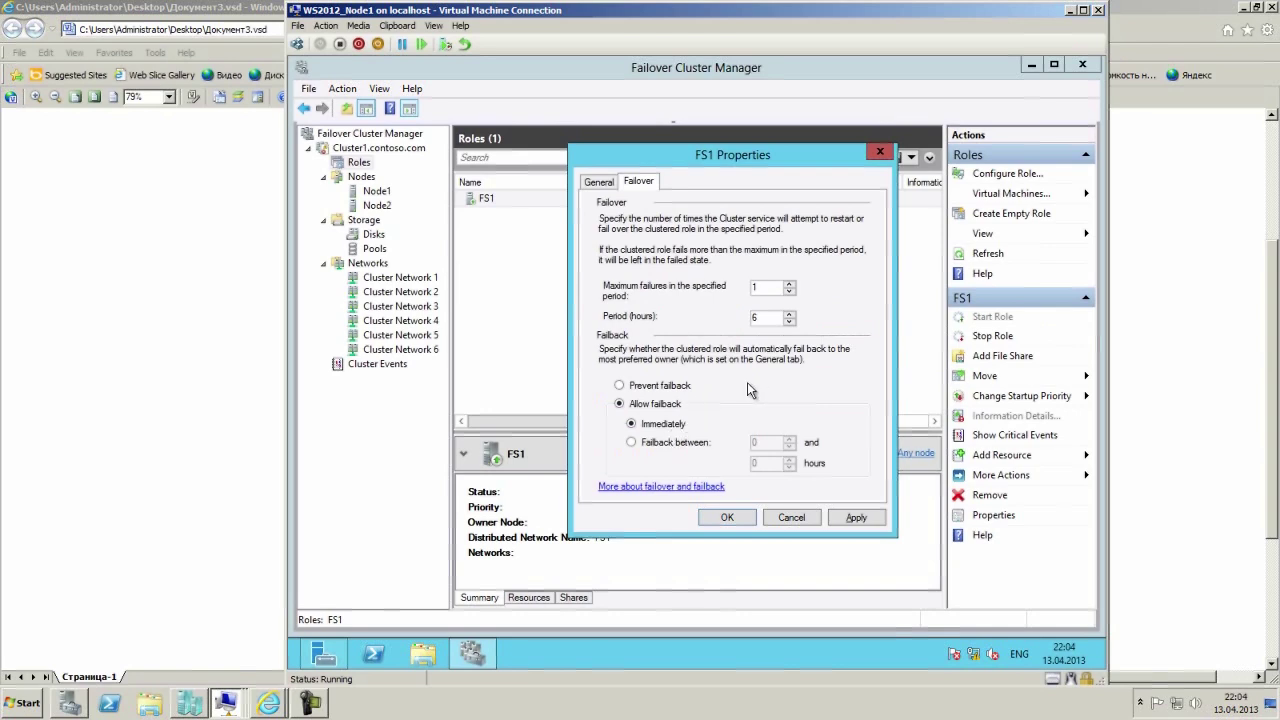
{"action": "left_click", "coordinate": [600, 182]}
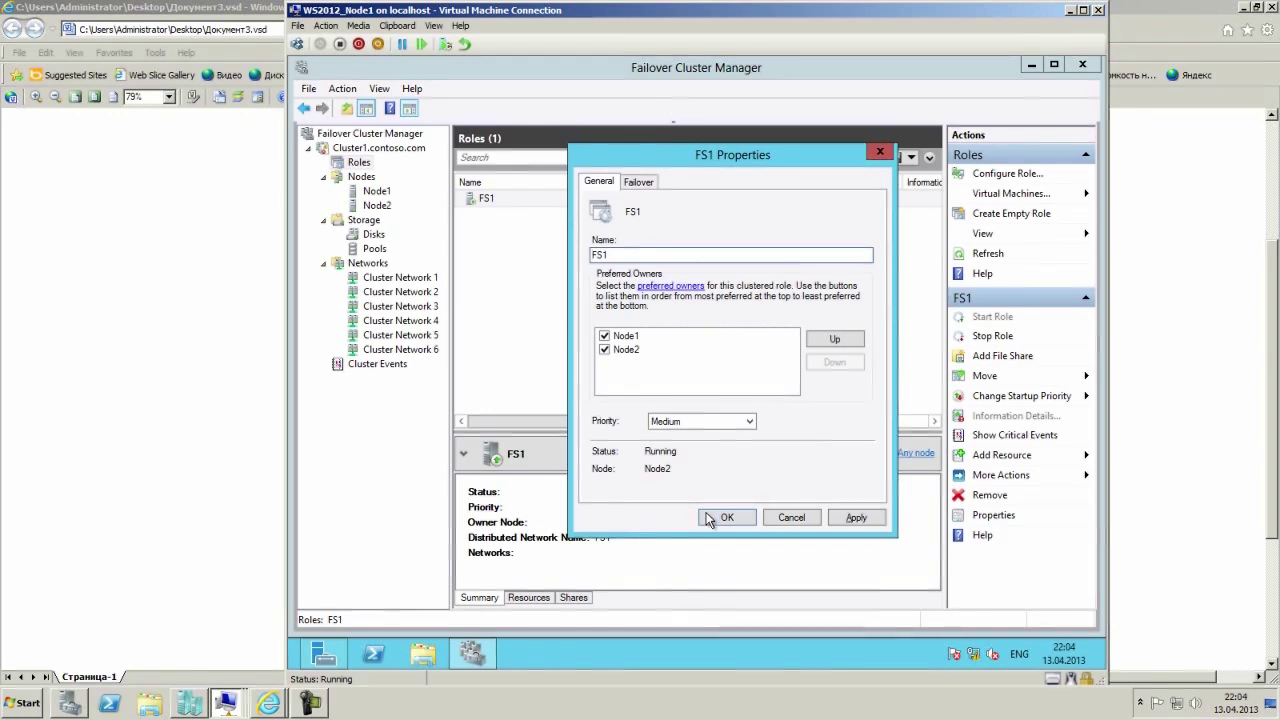
{"action": "left_click", "coordinate": [852, 517]}
{"action": "left_click", "coordinate": [727, 518]}
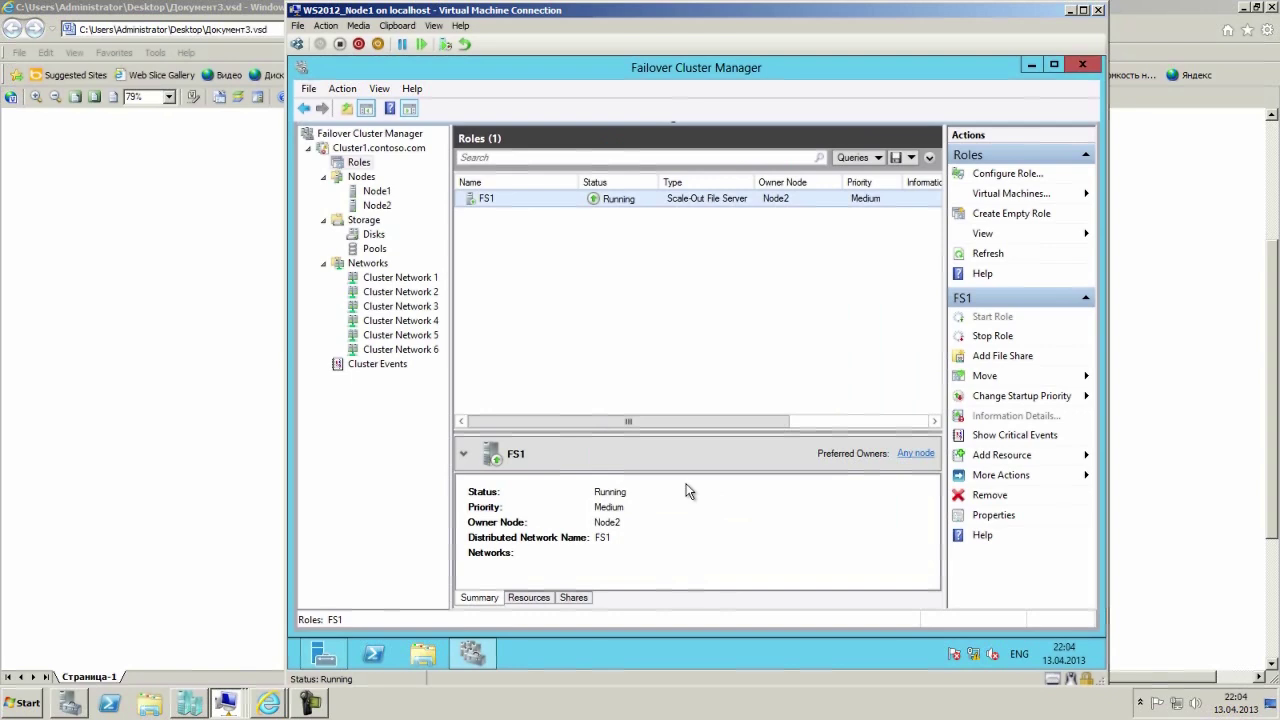
Inspect Cluster Disk 1 under Storage > Disks, then switch to the RTR1 VM.
{"action": "left_click", "coordinate": [374, 235]}
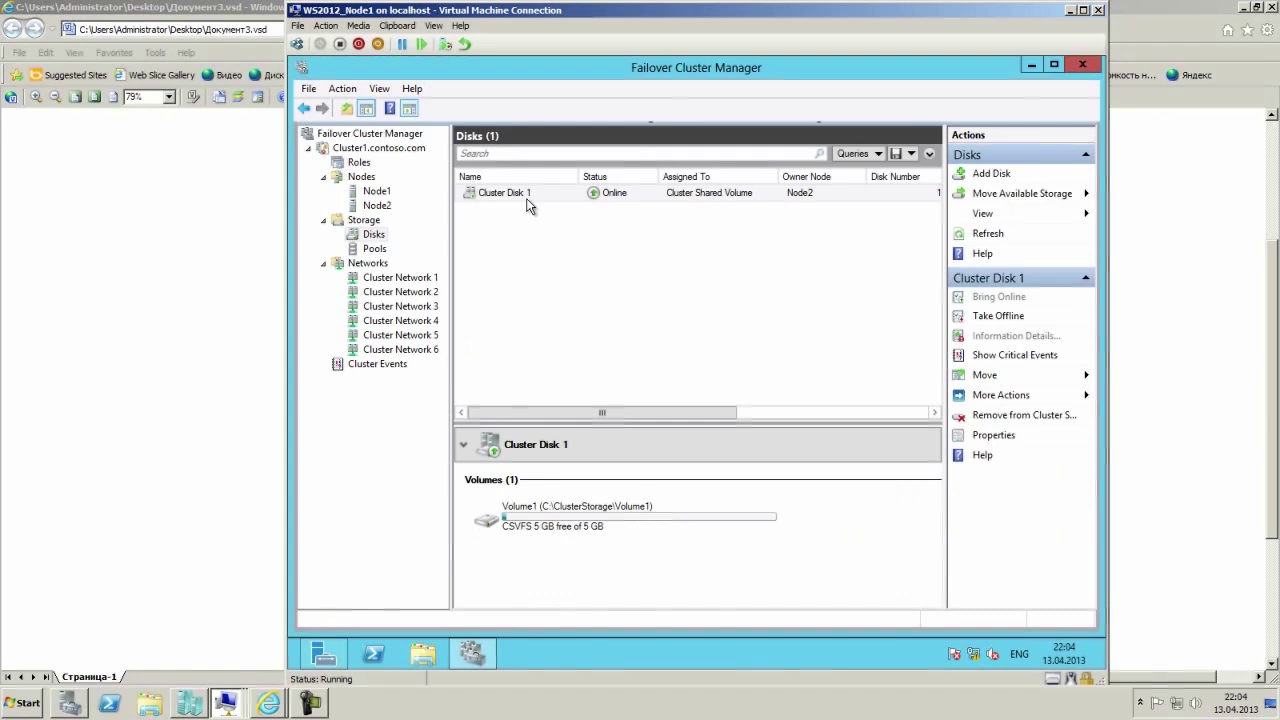
{"action": "right_click", "coordinate": [529, 200]}
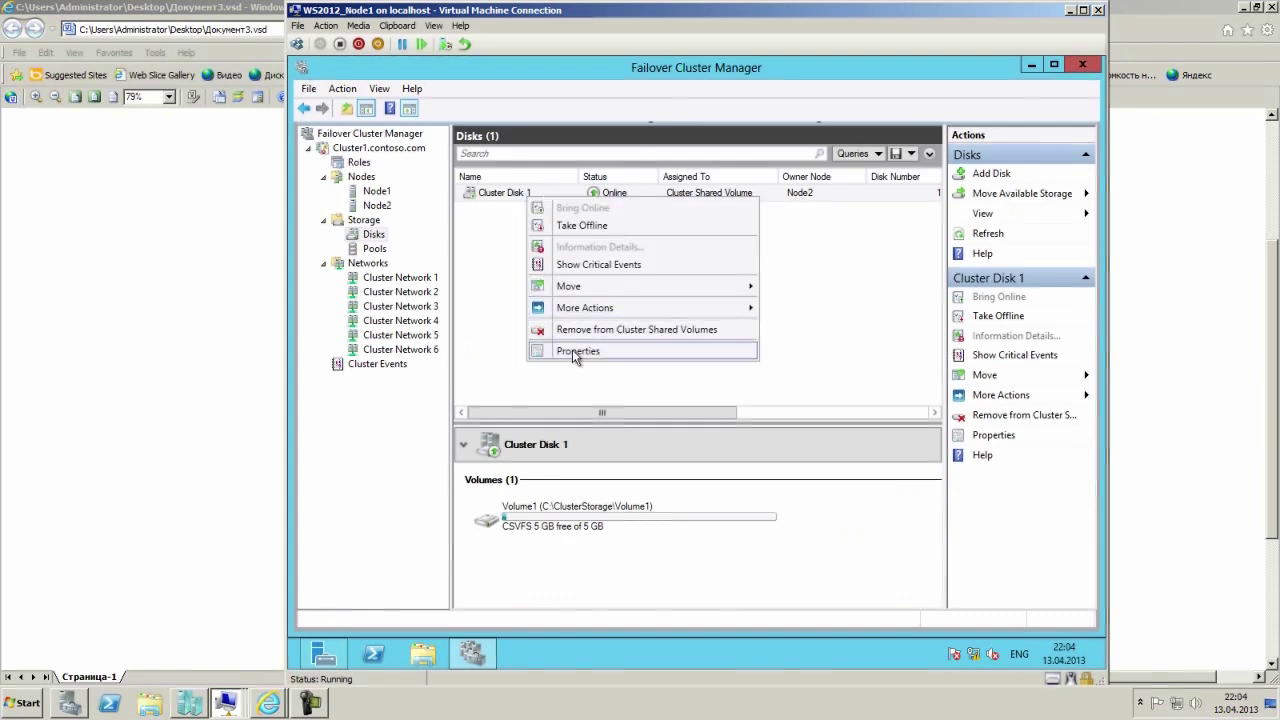
{"action": "left_click", "coordinate": [600, 503]}
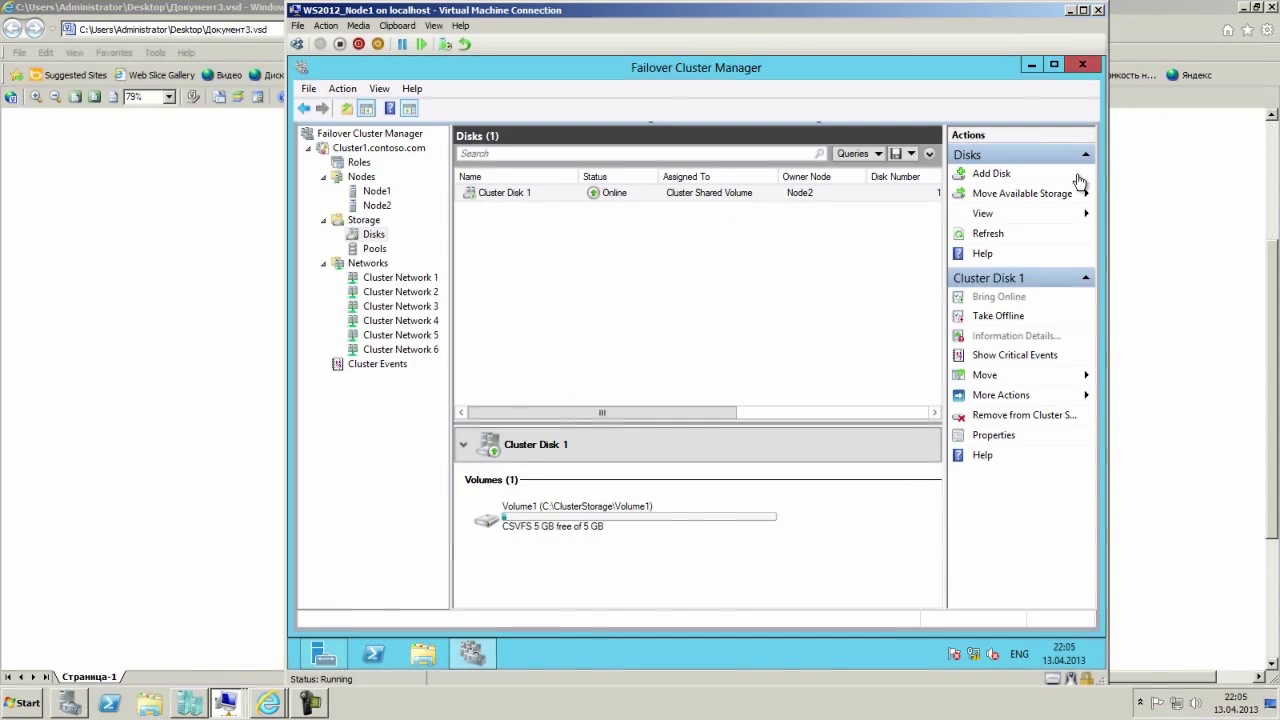
{"action": "left_click", "coordinate": [229, 704]}
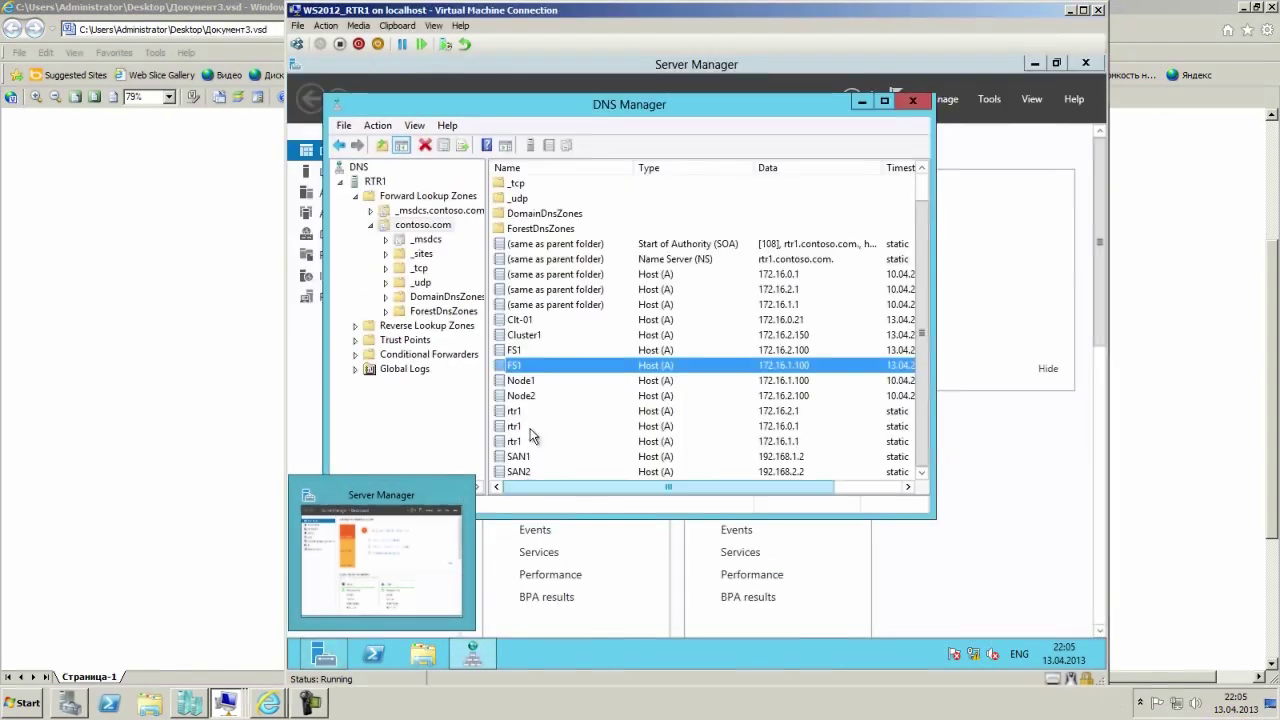
Select FS1's A records at 172.16.2.100 and 172.16.1.100, then close DNS Manager and minimize RTR1.
{"action": "left_click", "coordinate": [881, 104]}
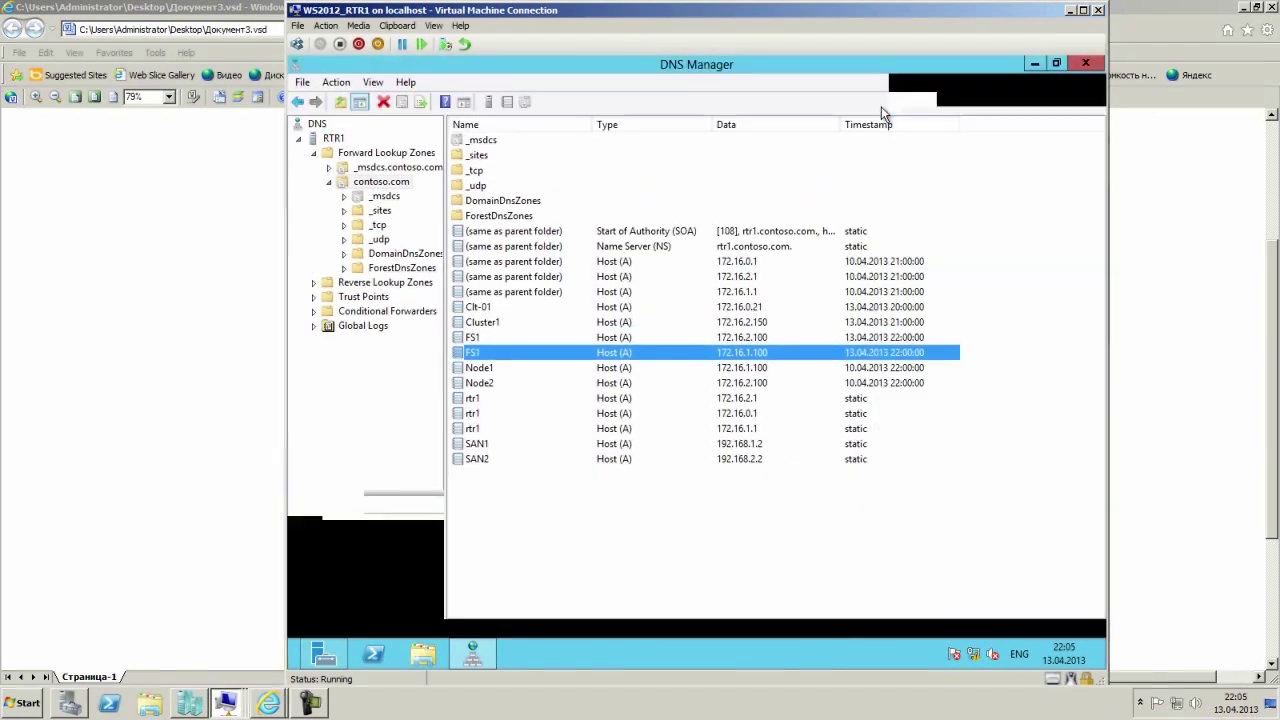
{"action": "left_click", "coordinate": [480, 340]}
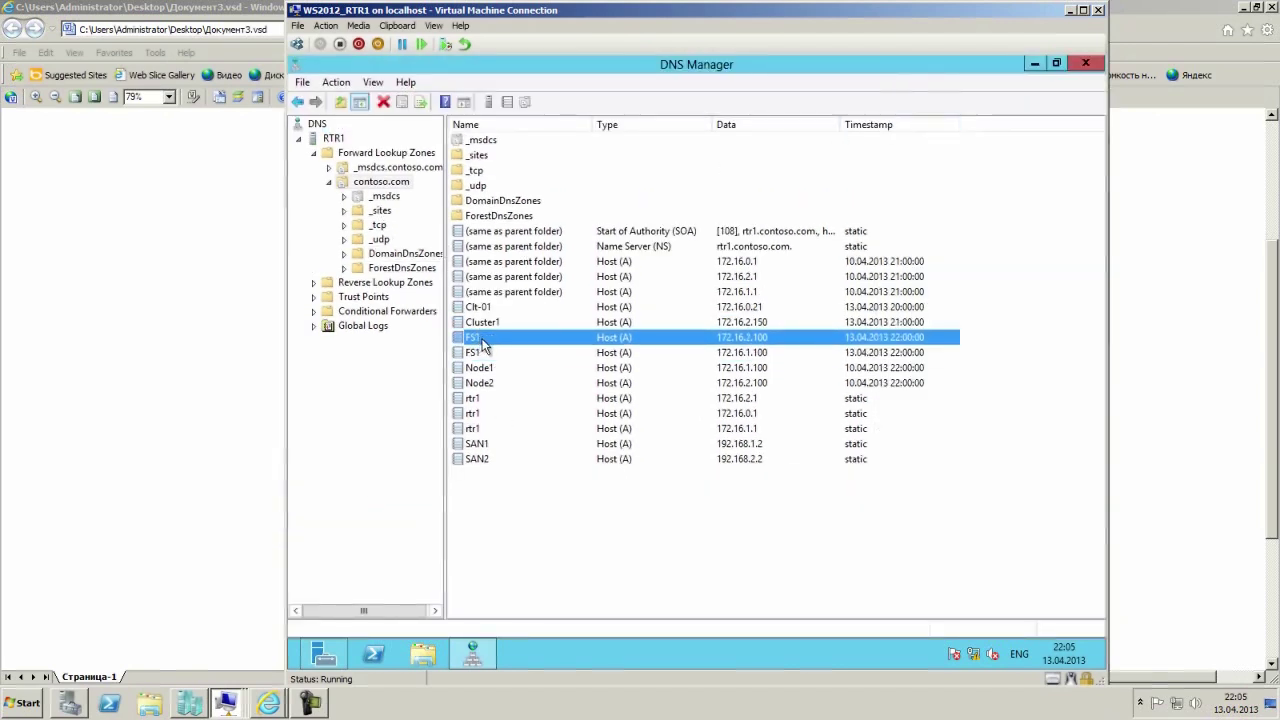
{"action": "left_click", "coordinate": [752, 354]}
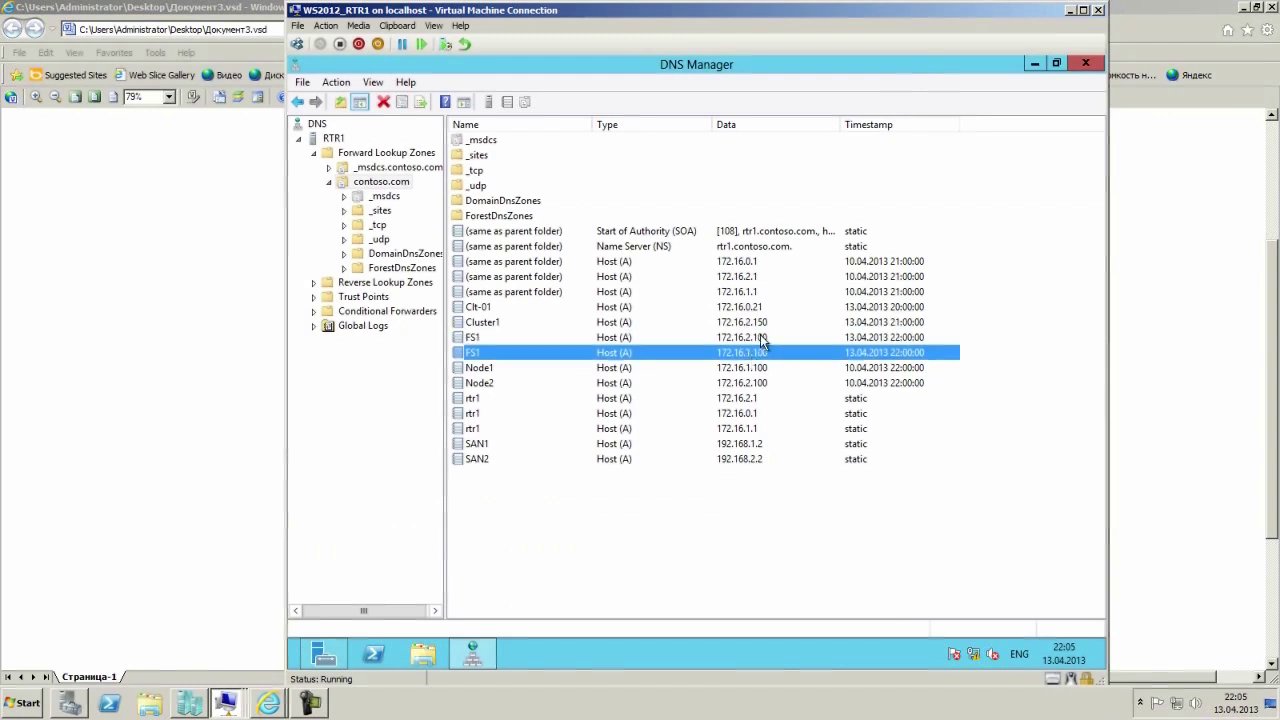
{"action": "left_click", "coordinate": [1080, 73]}
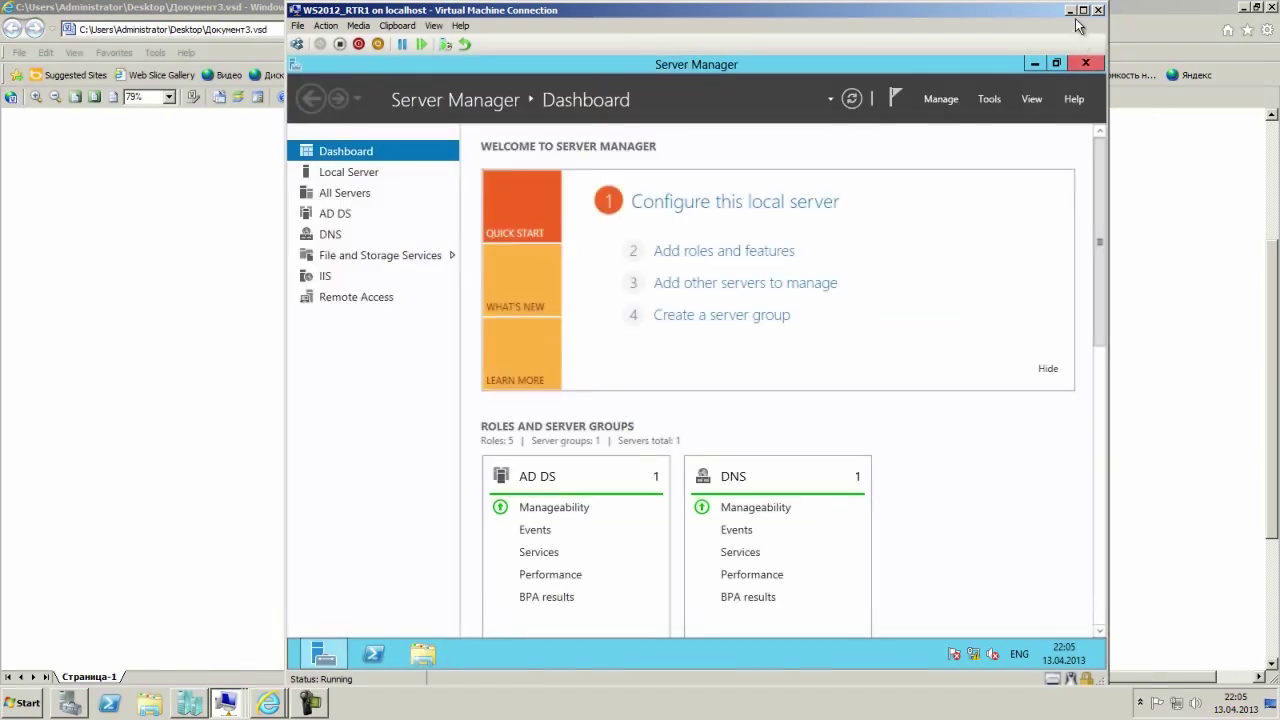
{"action": "left_click", "coordinate": [1068, 10]}
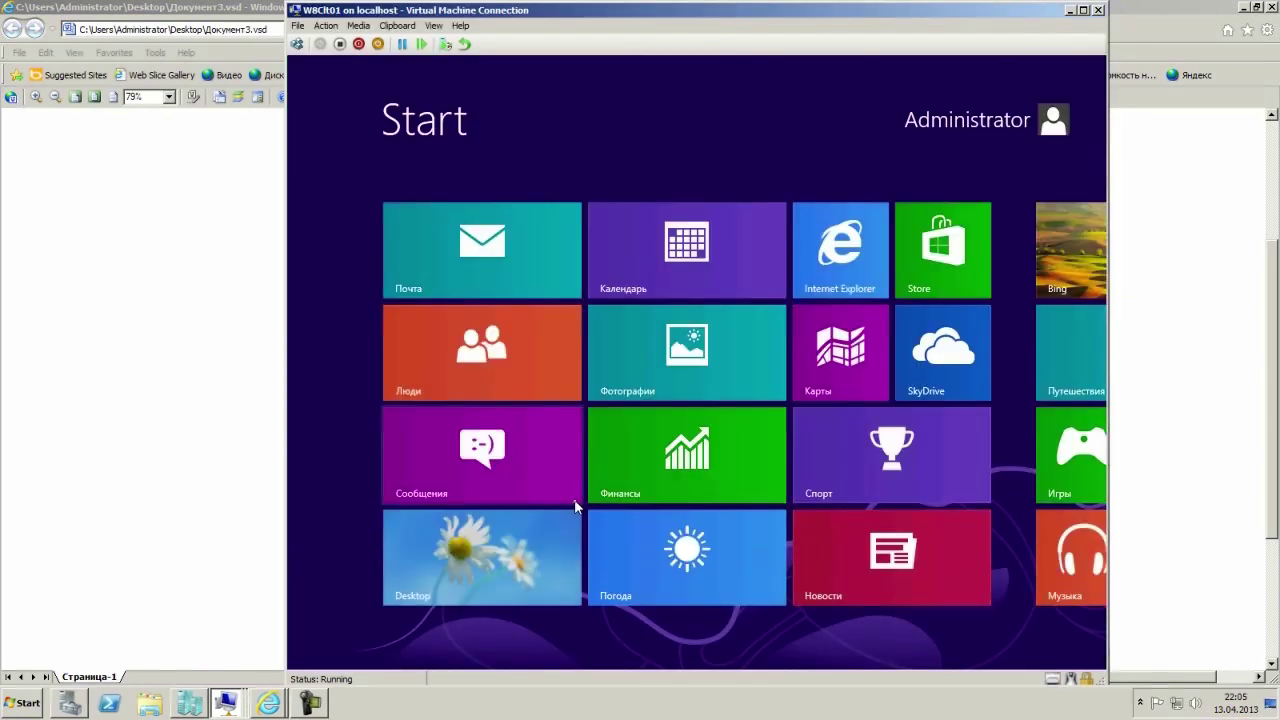
On the client desktop, enter \\ in the Run box, then switch back to Node1.
{"action": "left_click", "coordinate": [505, 525]}
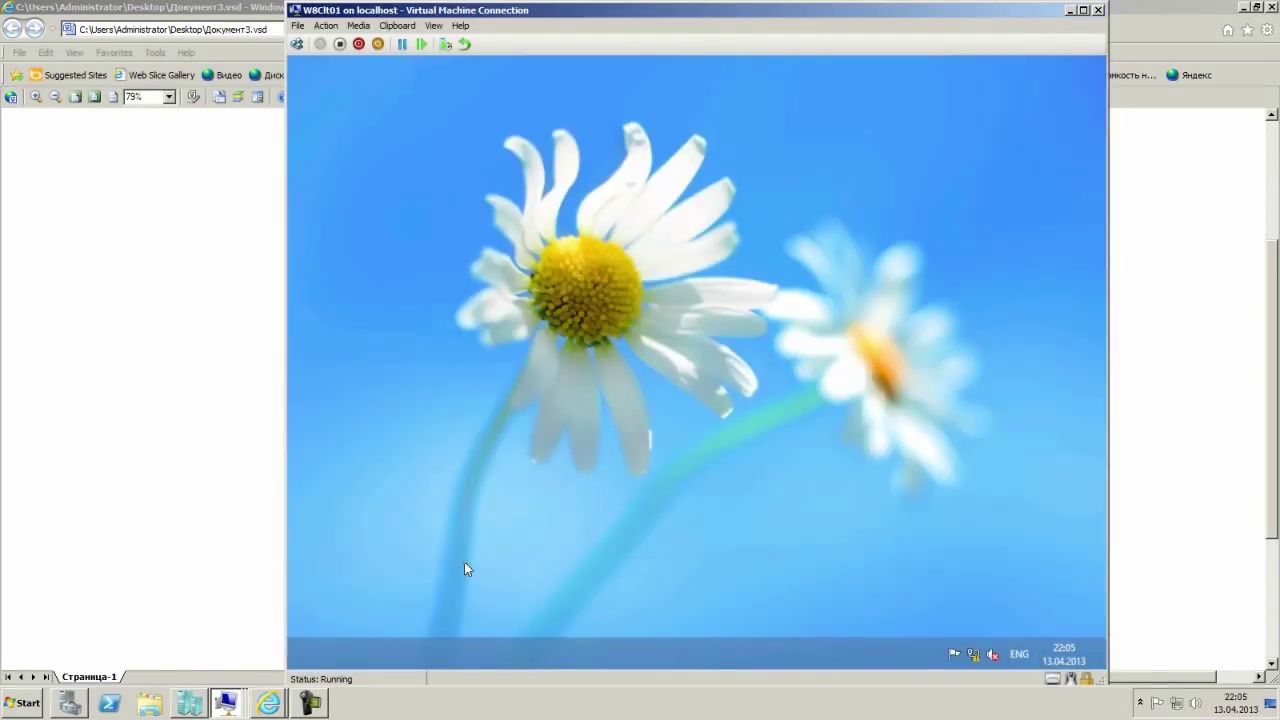
{"action": "right_click", "coordinate": [292, 664]}
{"action": "left_click", "coordinate": [326, 627]}
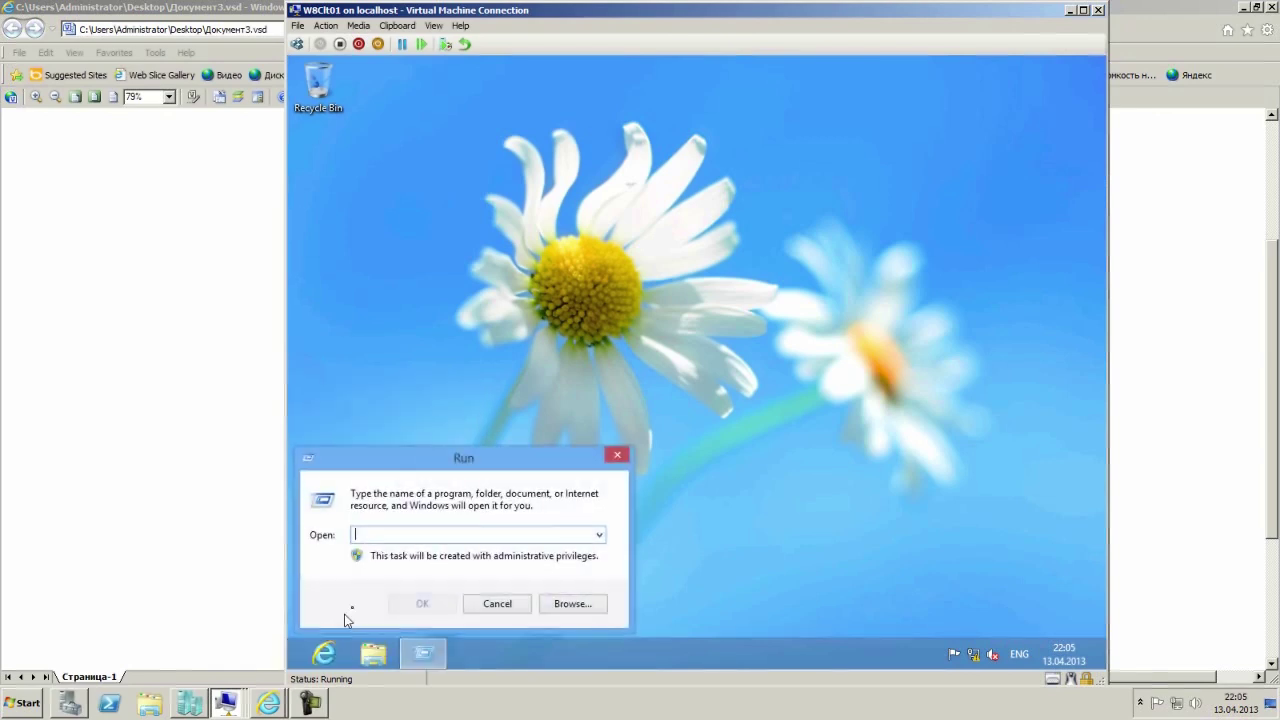
{"action": "type", "text": "\\\\"}
{"action": "key", "text": "ctrl+alt+Left"}
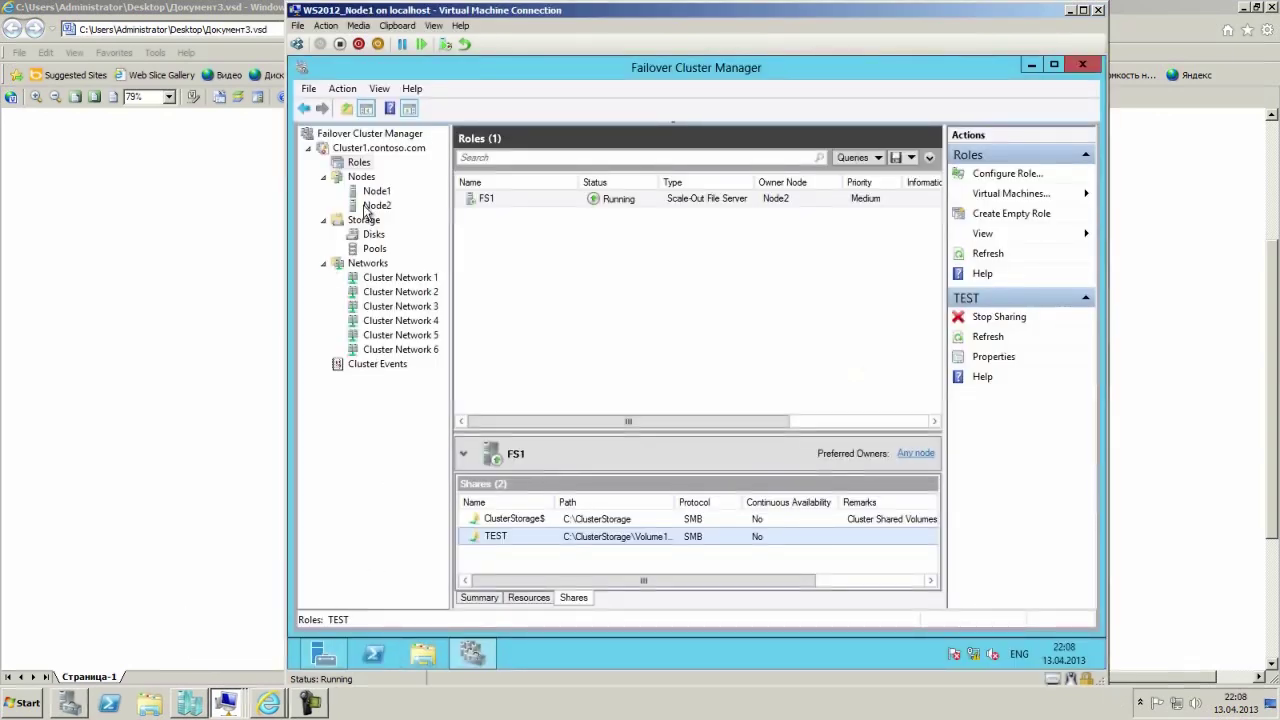
Check Node2's roles, select FS1 and its TEST share, and bring up File Explorer.
{"action": "left_click", "coordinate": [376, 205]}
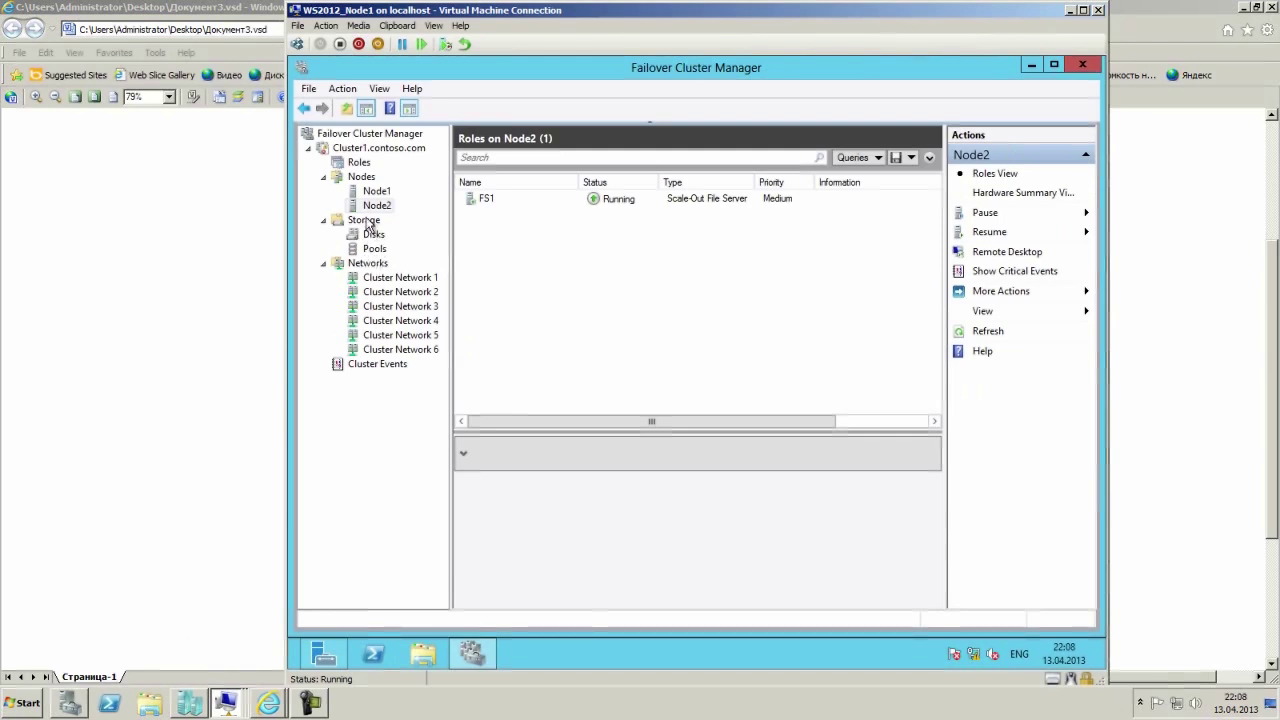
{"action": "left_click", "coordinate": [359, 163]}
{"action": "left_click", "coordinate": [519, 201]}
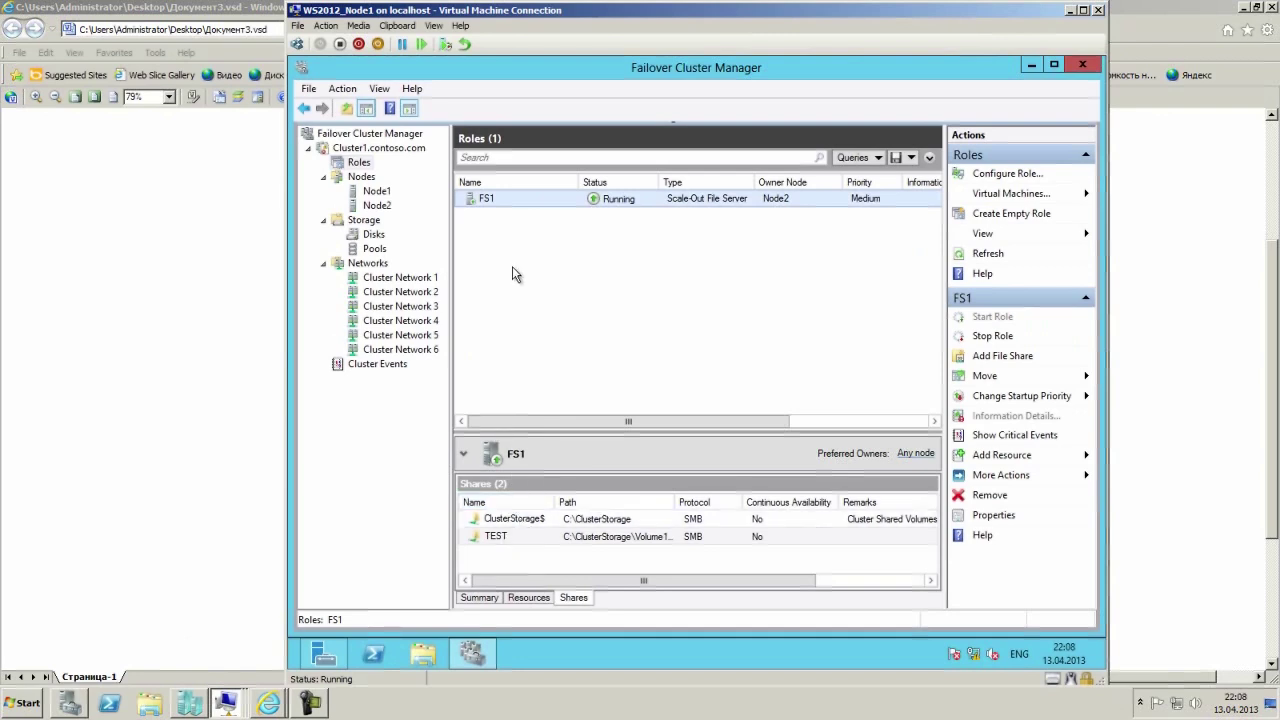
{"action": "left_click", "coordinate": [519, 539]}
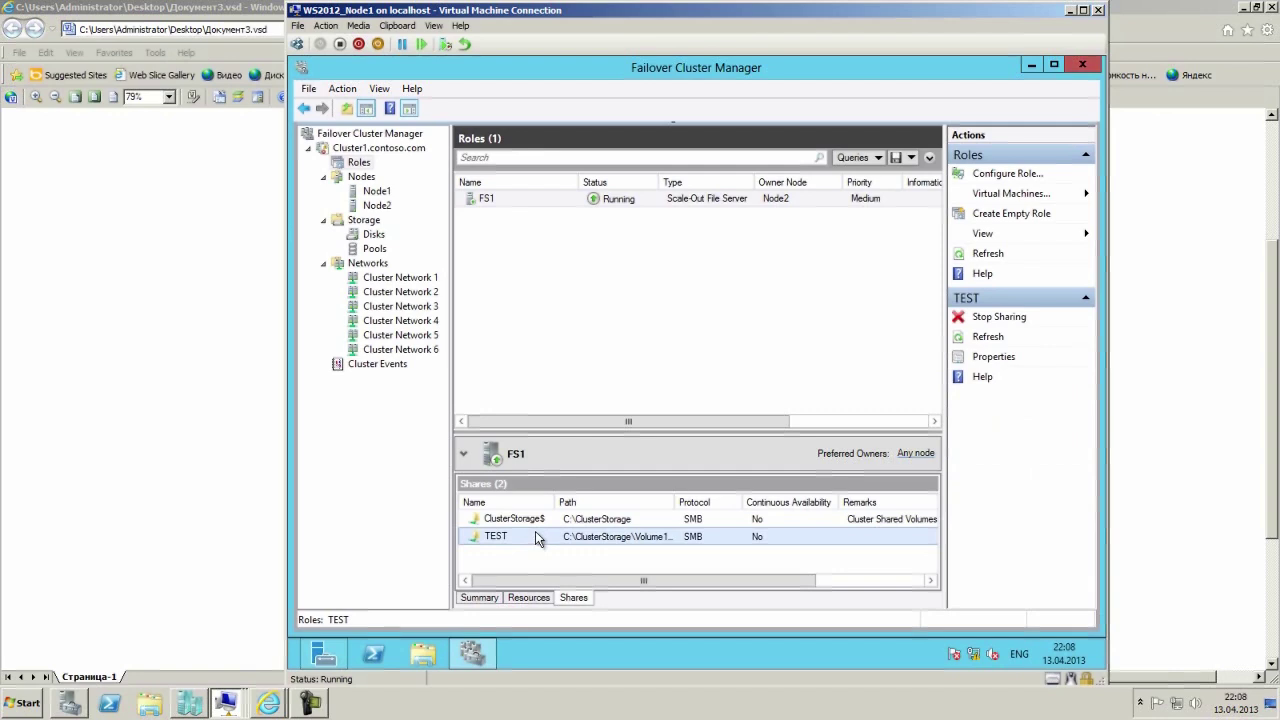
{"action": "left_click", "coordinate": [427, 662]}
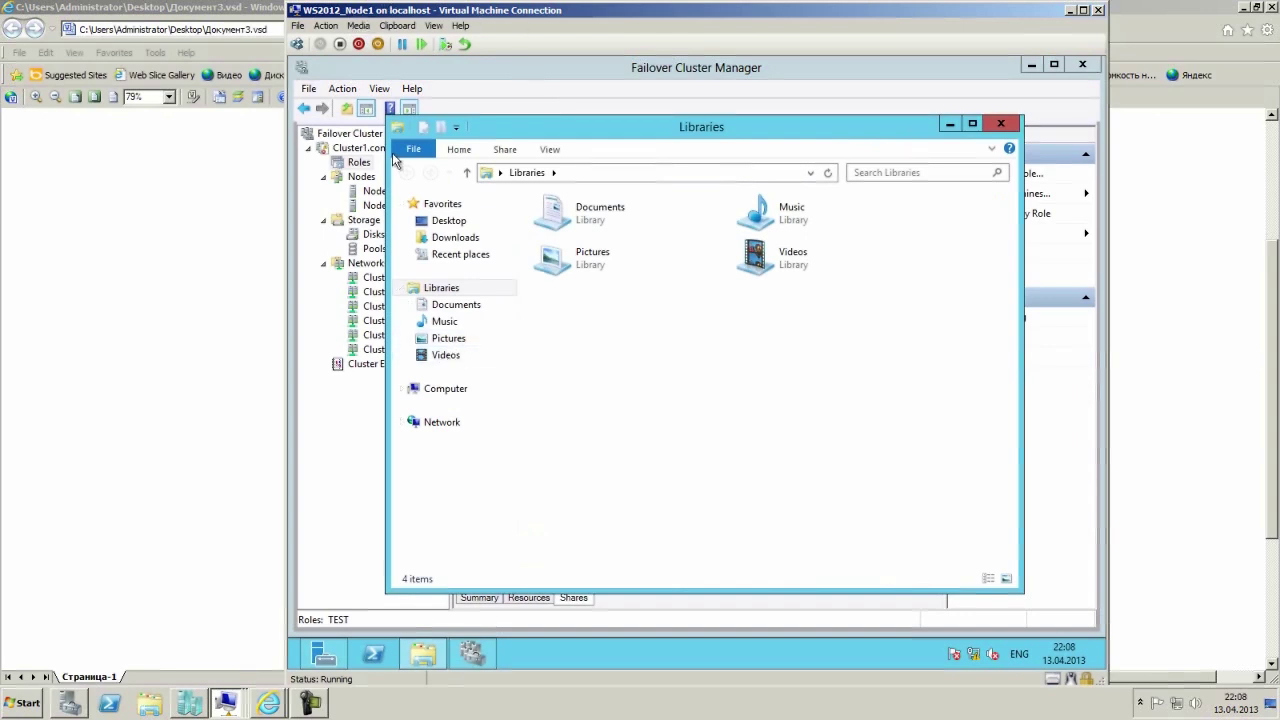
Browse to C:\ClusterStorage\Volume1 and select the TEST folder.
{"action": "left_click", "coordinate": [445, 390]}
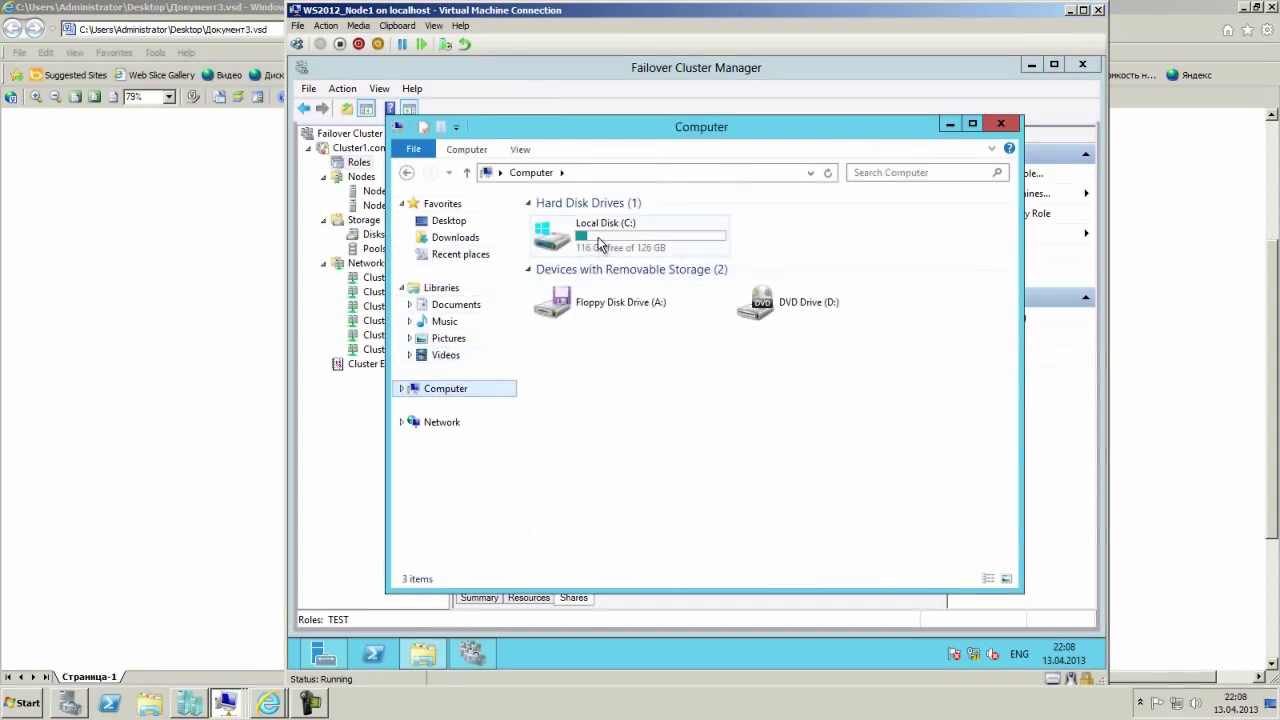
{"action": "double_click", "coordinate": [600, 244]}
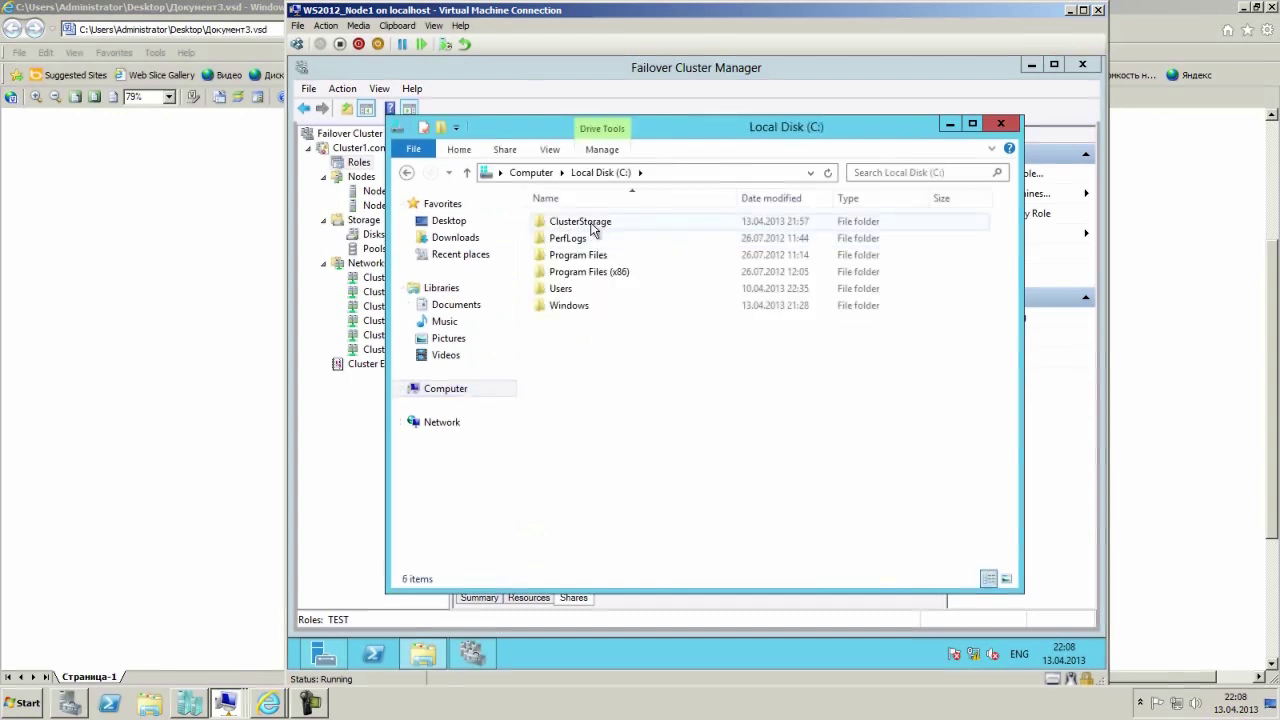
{"action": "left_click", "coordinate": [592, 226]}
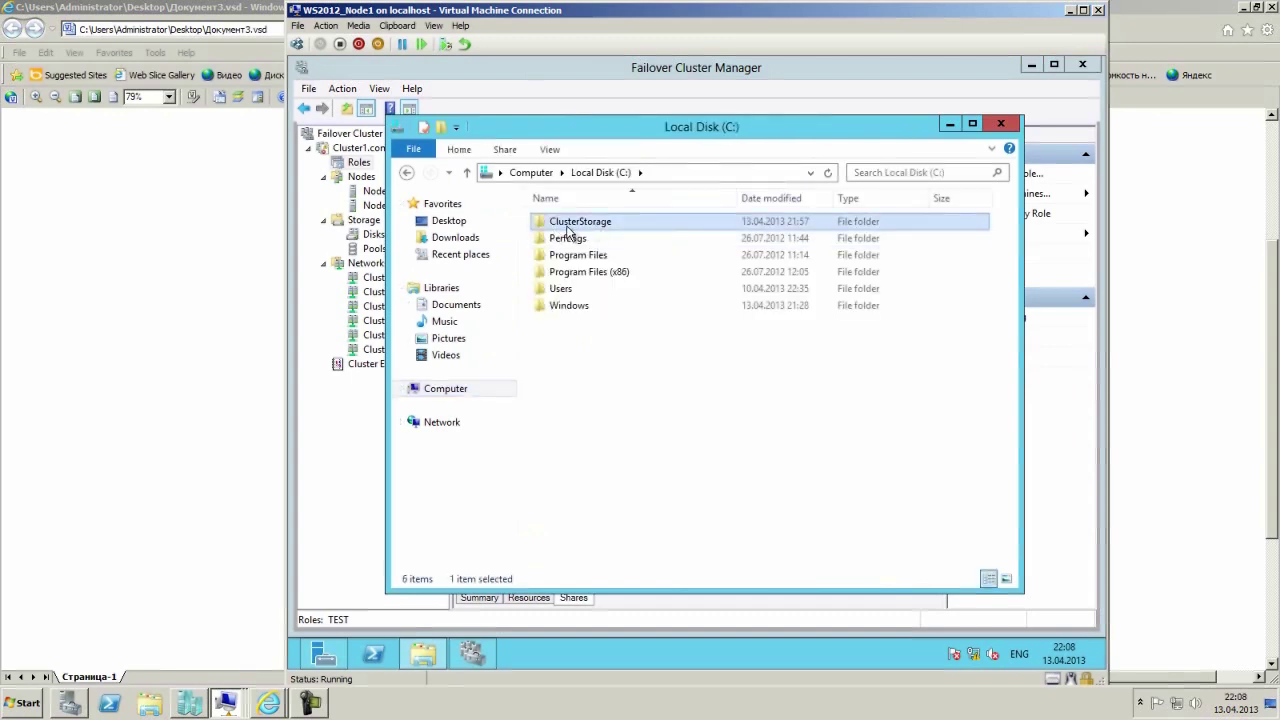
{"action": "double_click", "coordinate": [567, 229]}
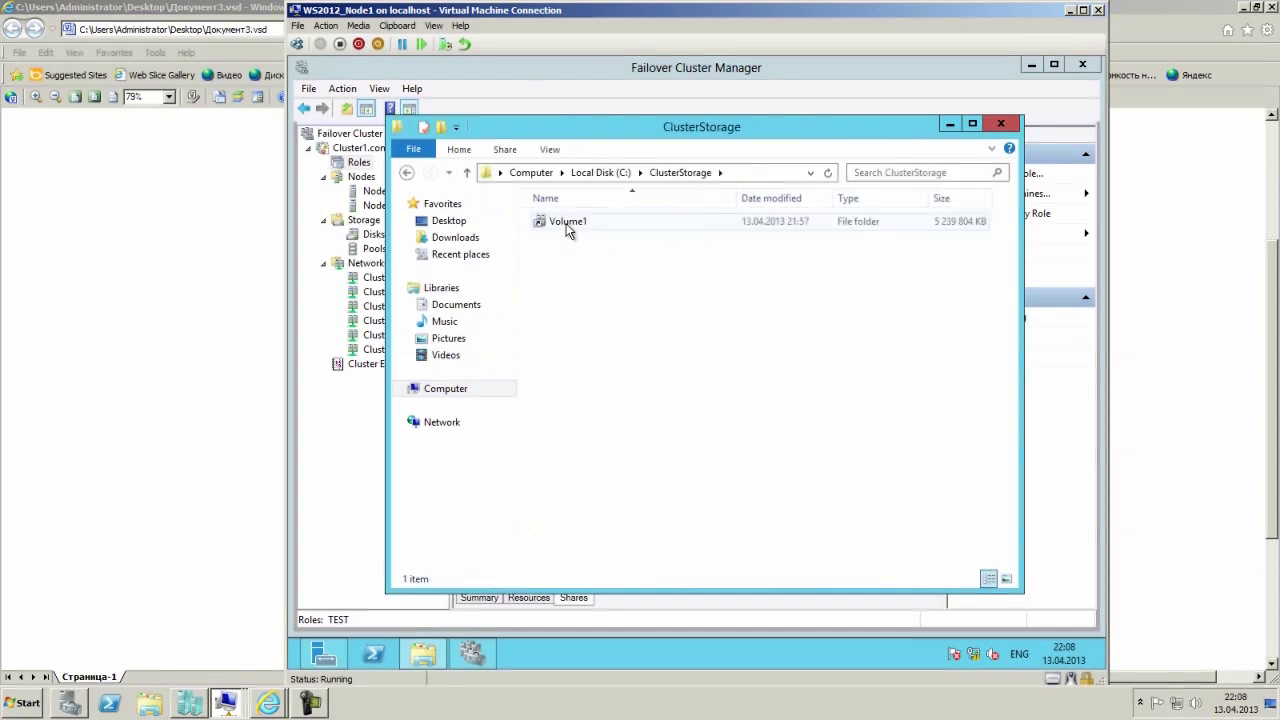
{"action": "double_click", "coordinate": [567, 225]}
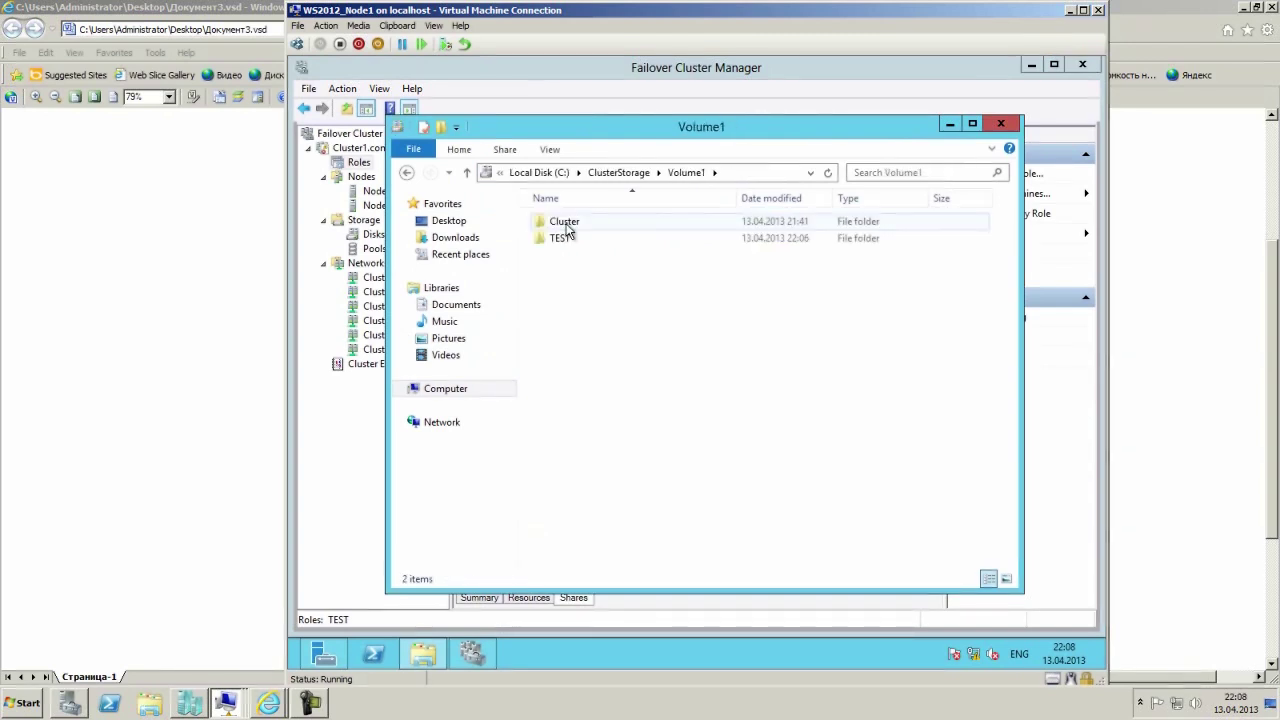
{"action": "left_click", "coordinate": [559, 239]}
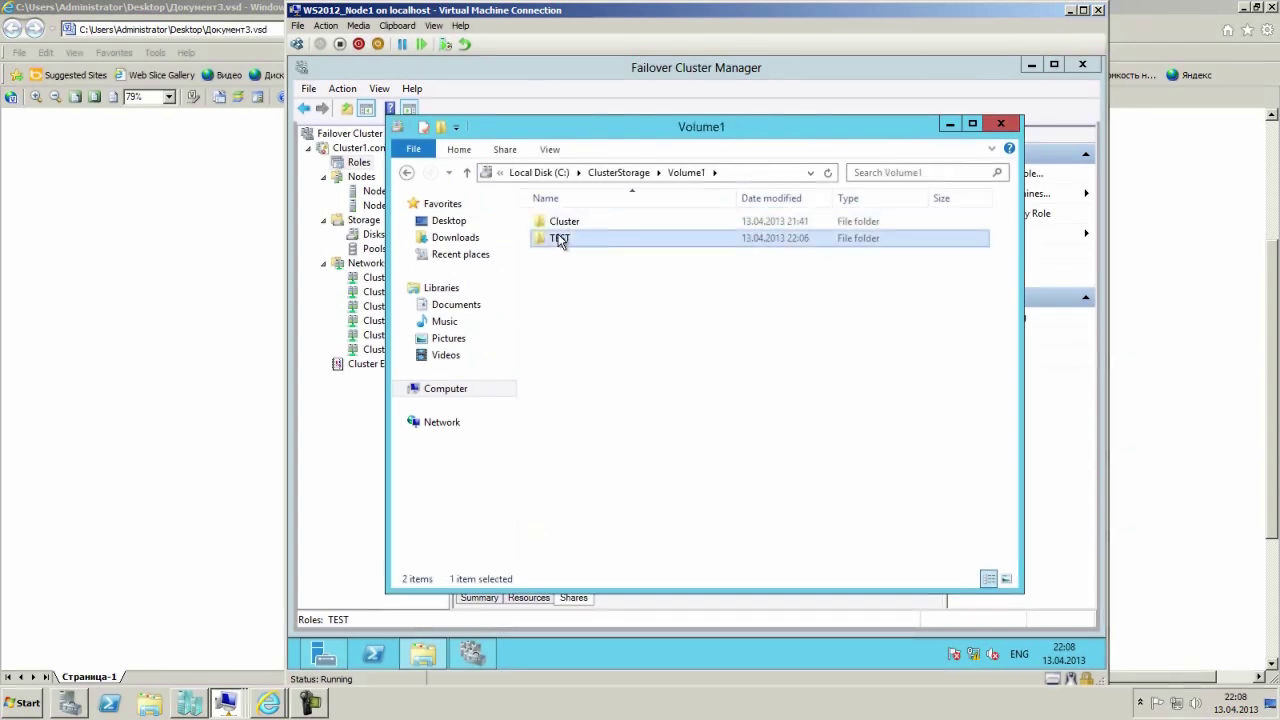
Review the TEST folder's Advanced Sharing permissions, closing them without changes.
{"action": "right_click", "coordinate": [567, 288]}
{"action": "left_click", "coordinate": [552, 241]}
{"action": "right_click", "coordinate": [553, 240]}
{"action": "left_click", "coordinate": [612, 479]}
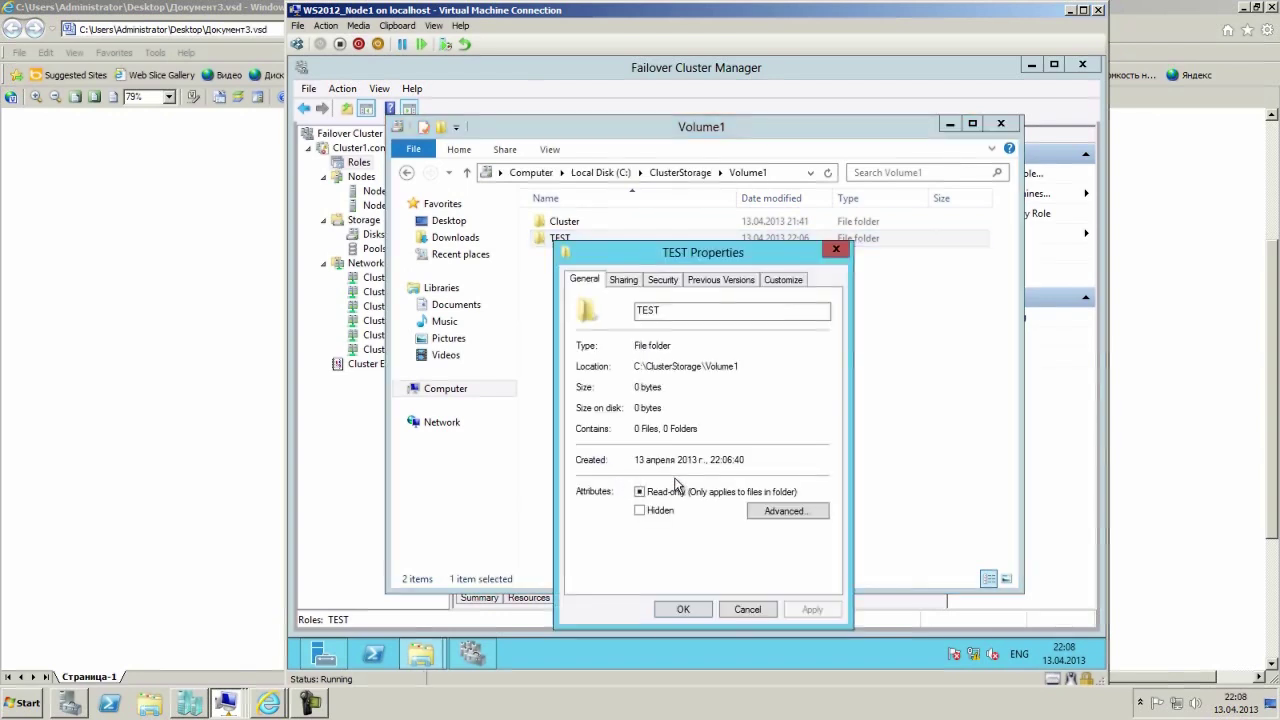
{"action": "left_click", "coordinate": [623, 280]}
{"action": "left_click", "coordinate": [625, 470]}
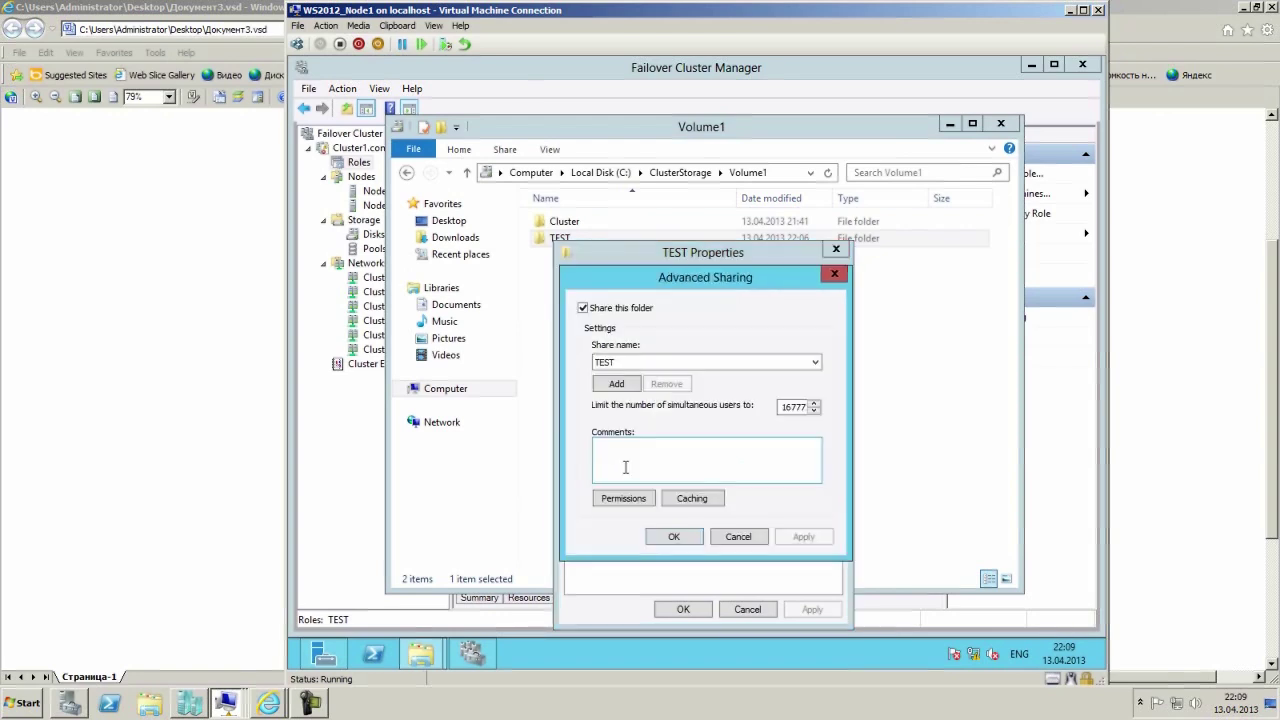
{"action": "left_click", "coordinate": [625, 499]}
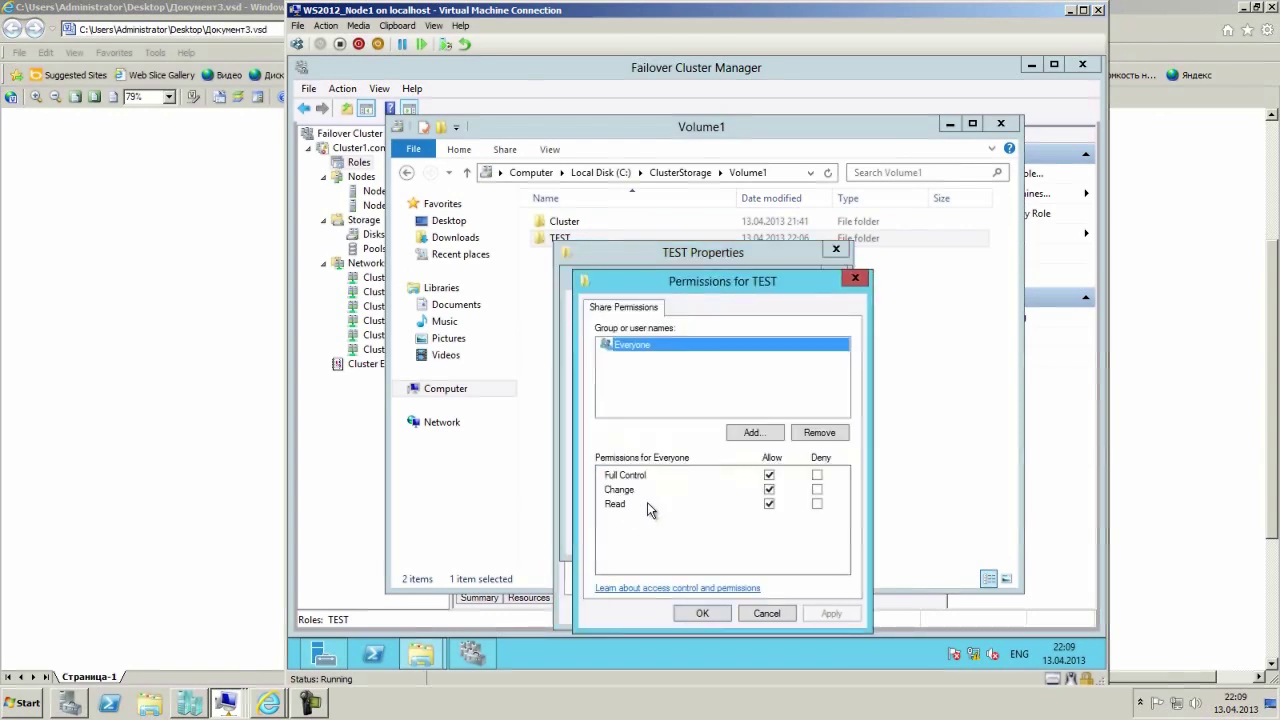
{"action": "left_click", "coordinate": [768, 614]}
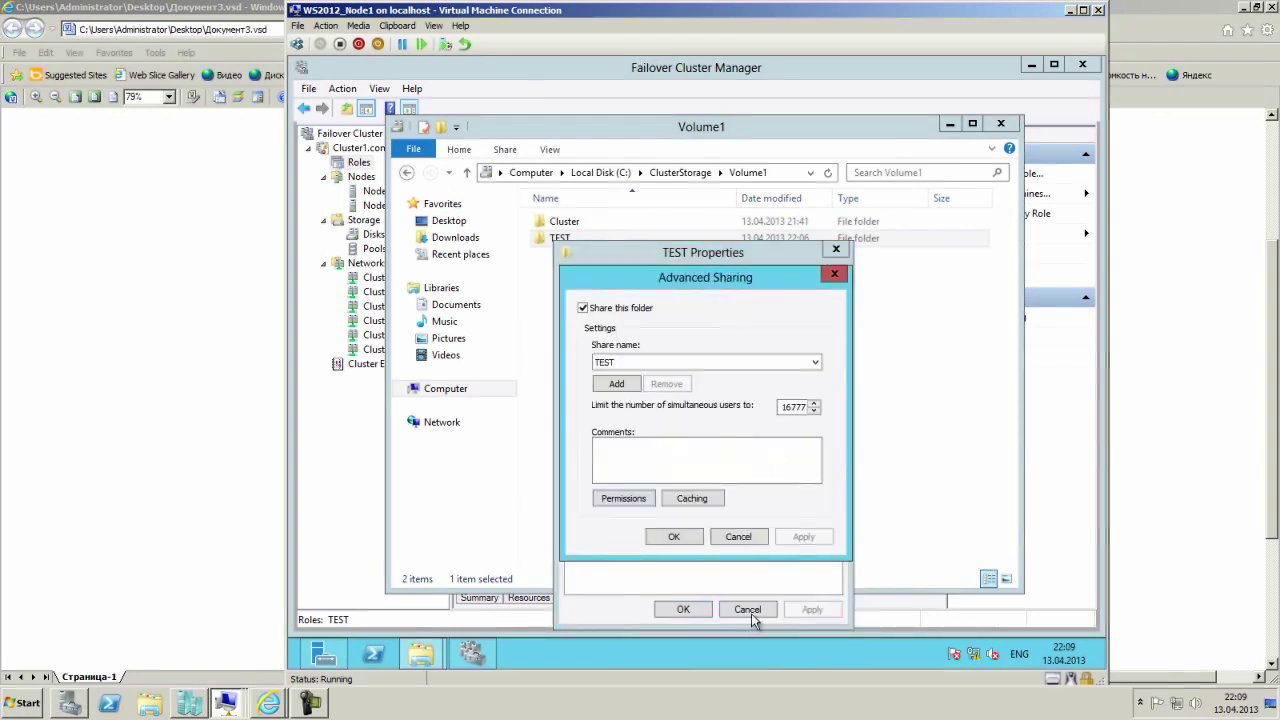
{"action": "left_click", "coordinate": [737, 538]}
Review TEST's security permissions for Everyone unchanged, then open the empty TEST folder.
{"action": "left_click", "coordinate": [670, 281]}
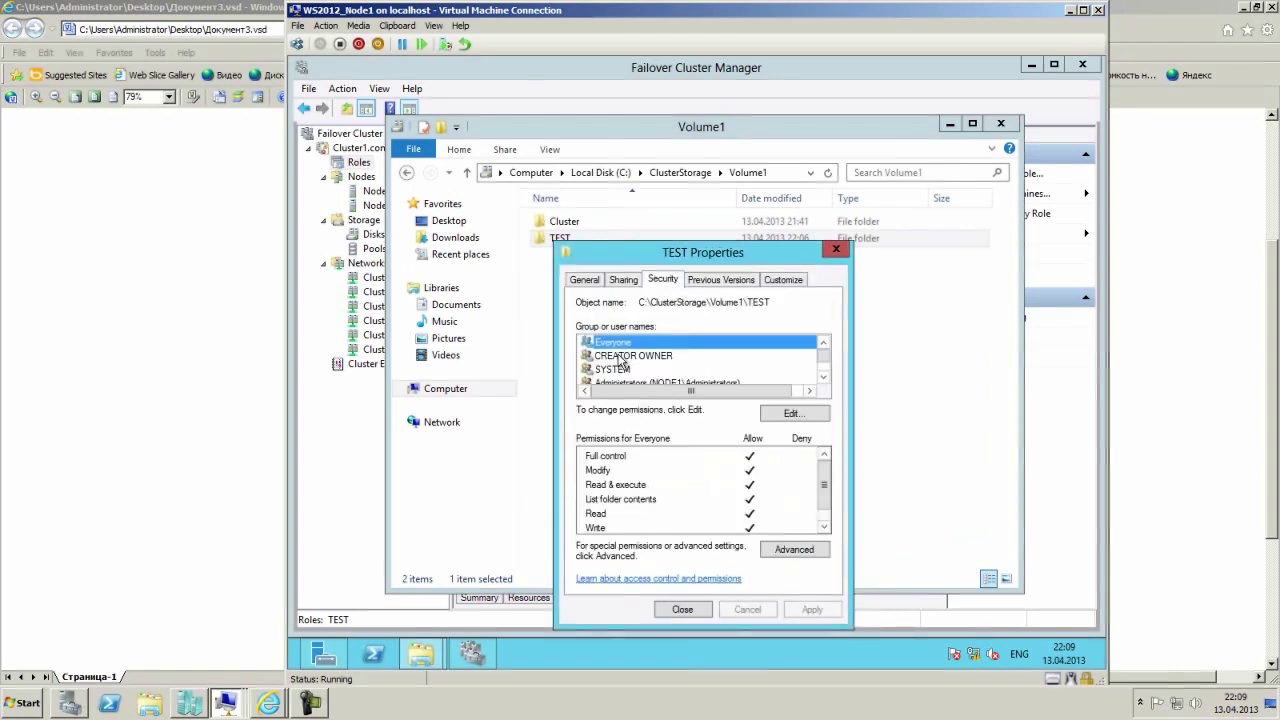
{"action": "left_click", "coordinate": [792, 413]}
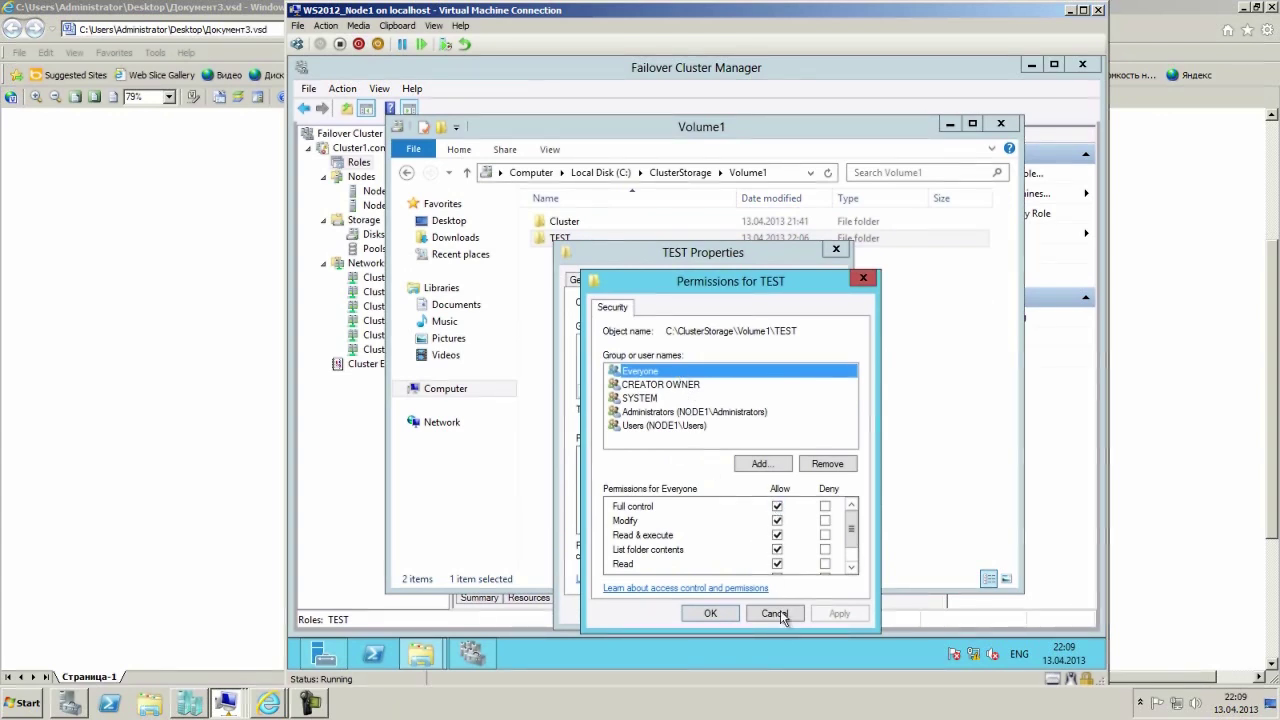
{"action": "left_click", "coordinate": [710, 614]}
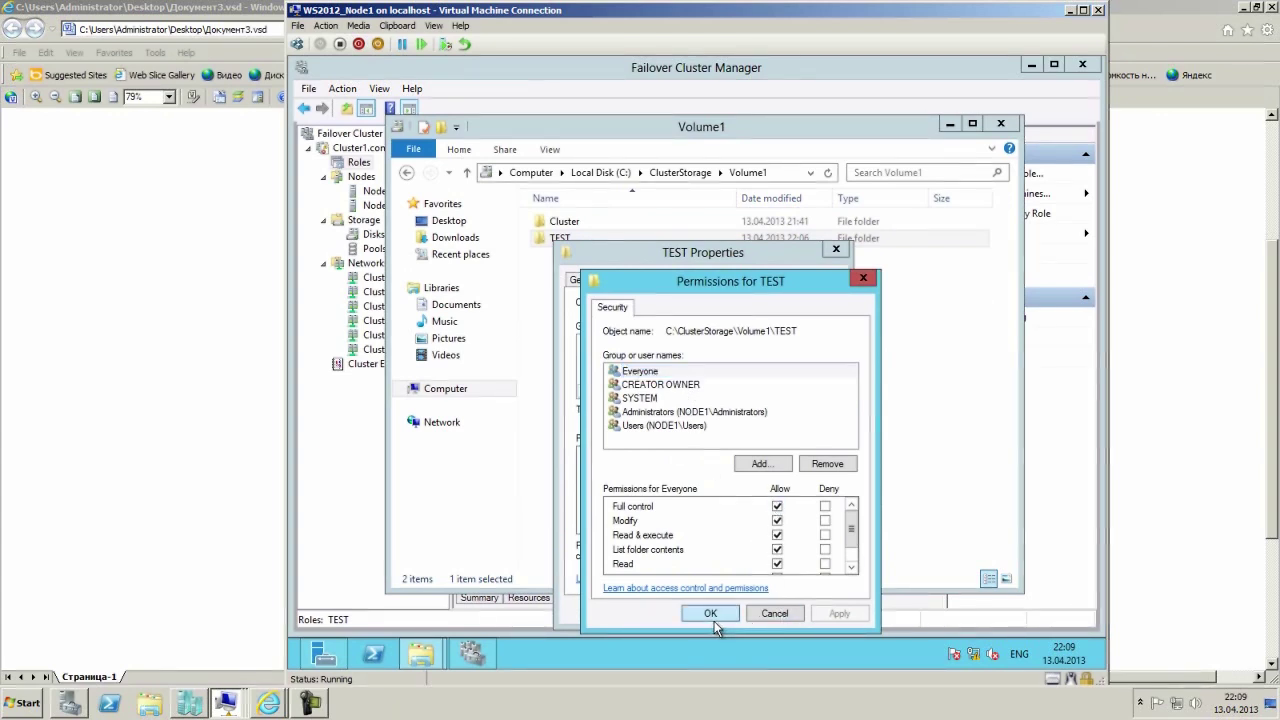
{"action": "left_click", "coordinate": [680, 610]}
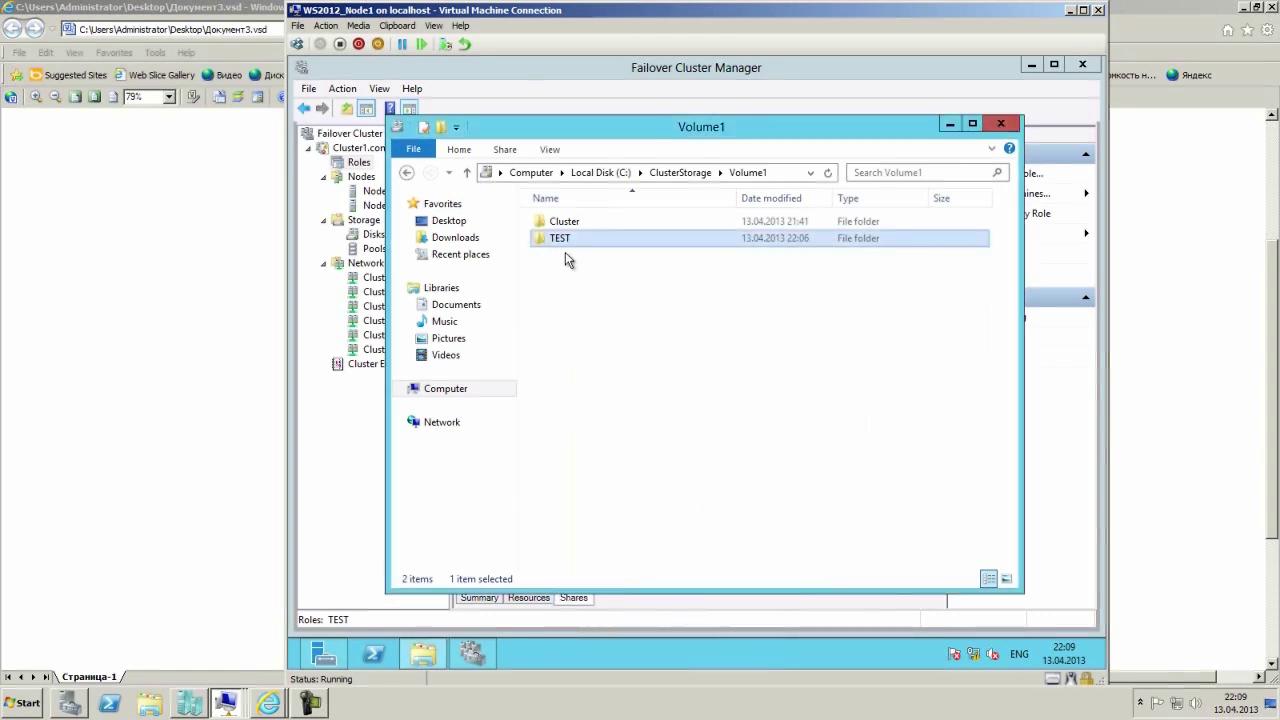
{"action": "double_click", "coordinate": [566, 240]}
{"action": "right_click", "coordinate": [616, 278]}
Create a new text document in TEST and name it Document 1.
{"action": "mouse_move", "coordinate": [764, 456]}
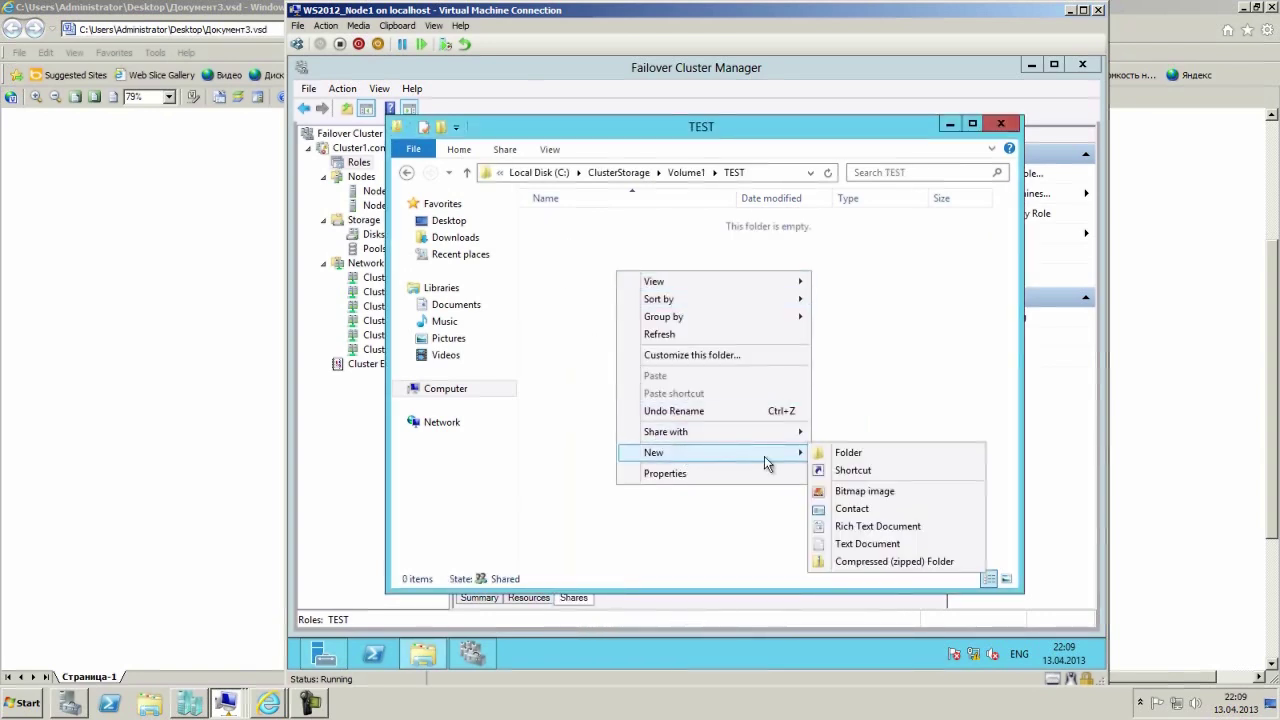
{"action": "left_click", "coordinate": [853, 556]}
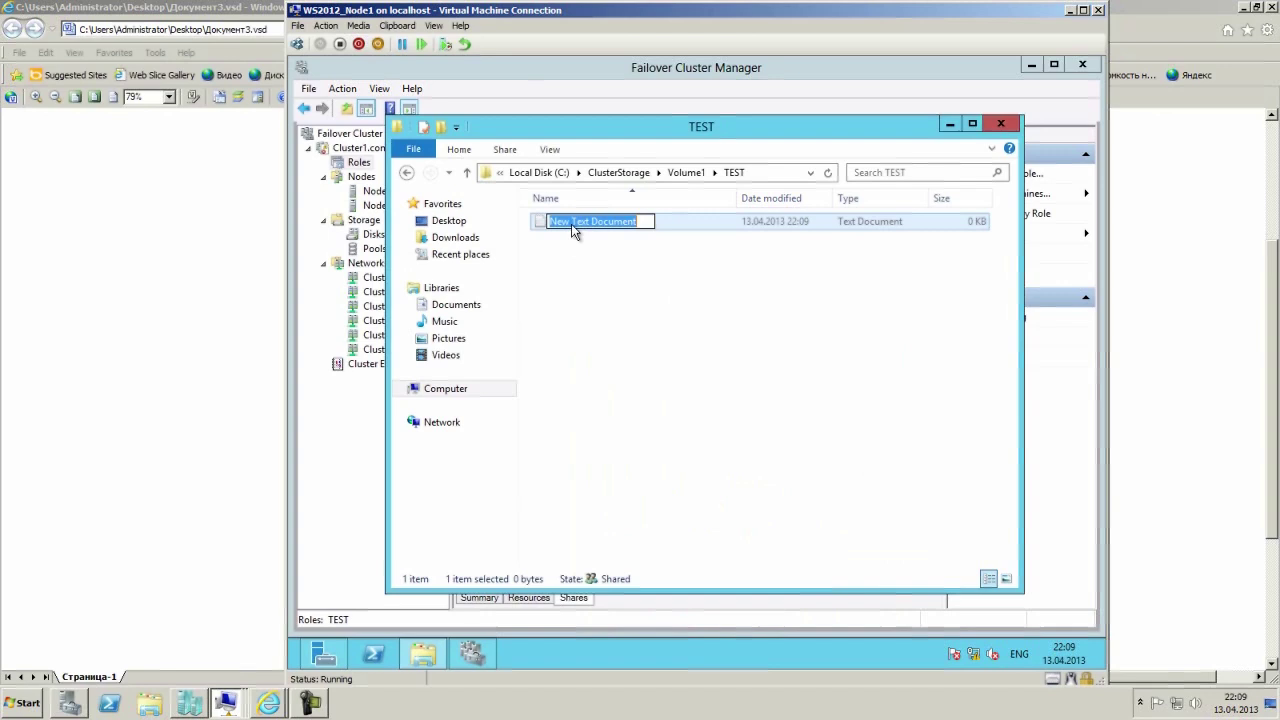
{"action": "left_click", "coordinate": [591, 221]}
{"action": "left_click_drag", "start_coordinate": [591, 221], "coordinate": [503, 234]}
{"action": "key", "text": "BackSpace"}
{"action": "key", "text": "Return"}
Write TEST into Document 1 in Notepad, save it, and close the folder window.
{"action": "left_click", "coordinate": [614, 286]}
{"action": "double_click", "coordinate": [588, 227]}
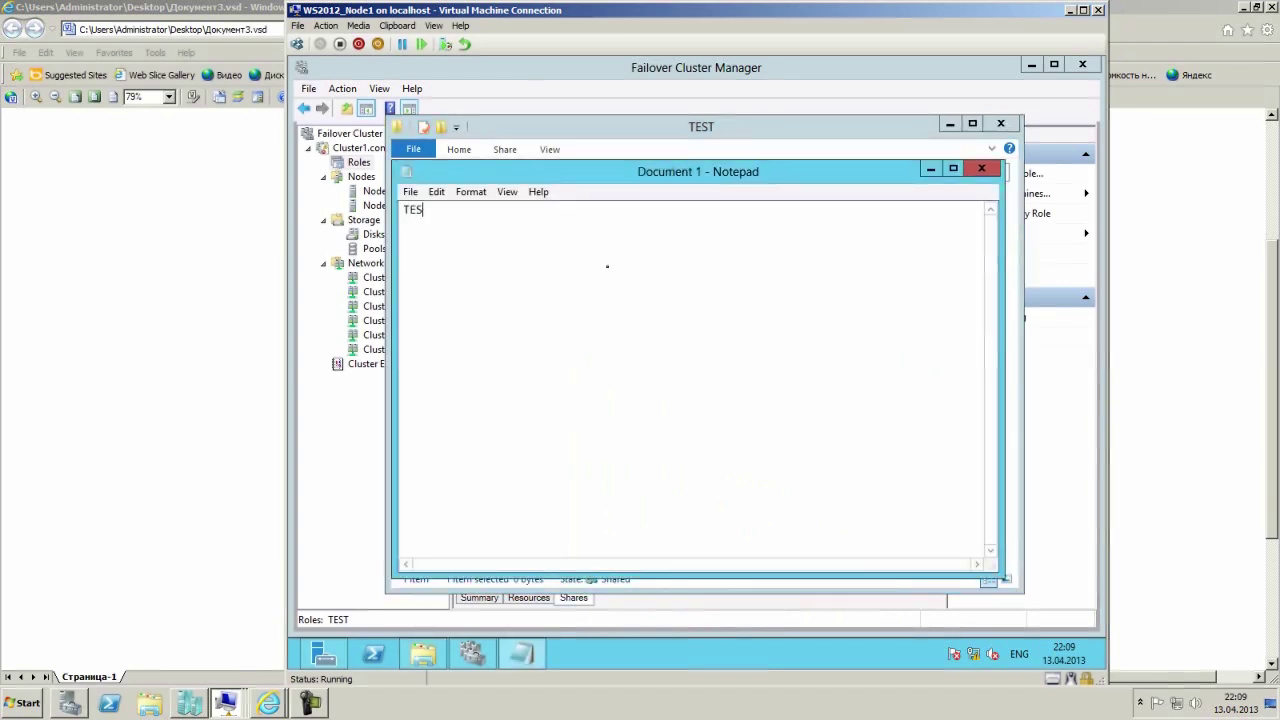
{"action": "left_click", "coordinate": [981, 168]}
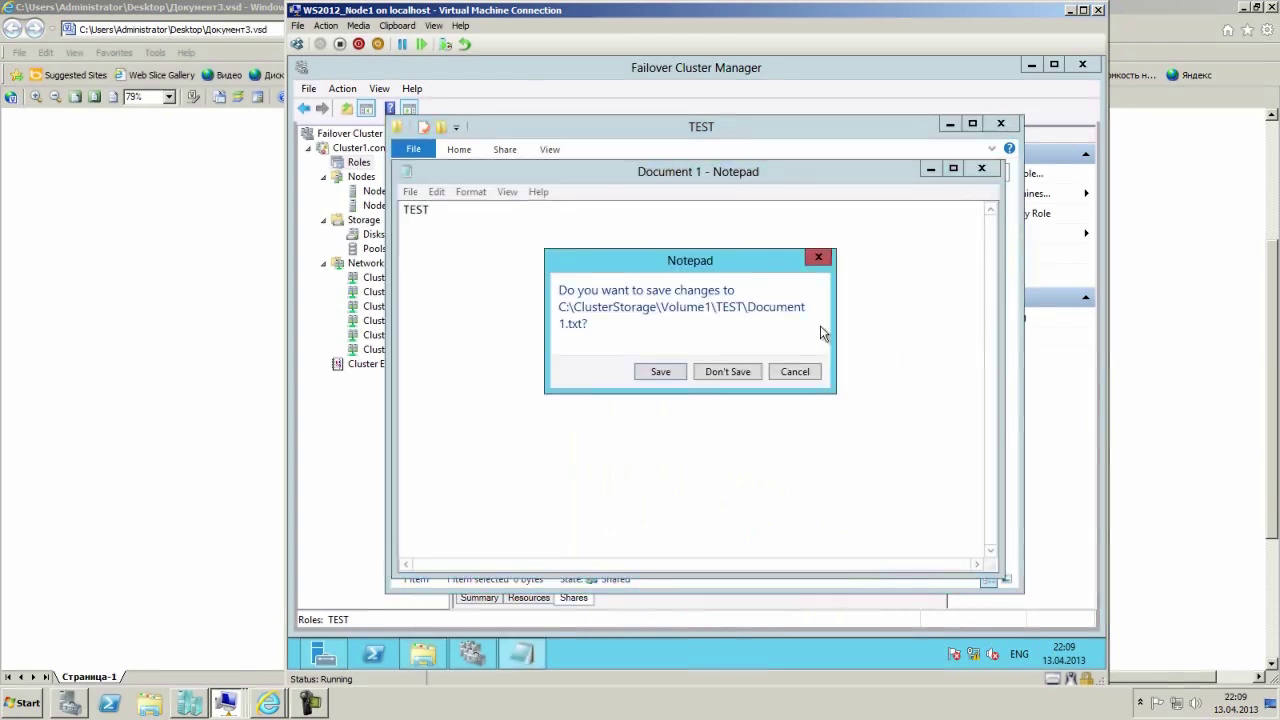
{"action": "left_click", "coordinate": [660, 371]}
{"action": "left_click", "coordinate": [1000, 123]}
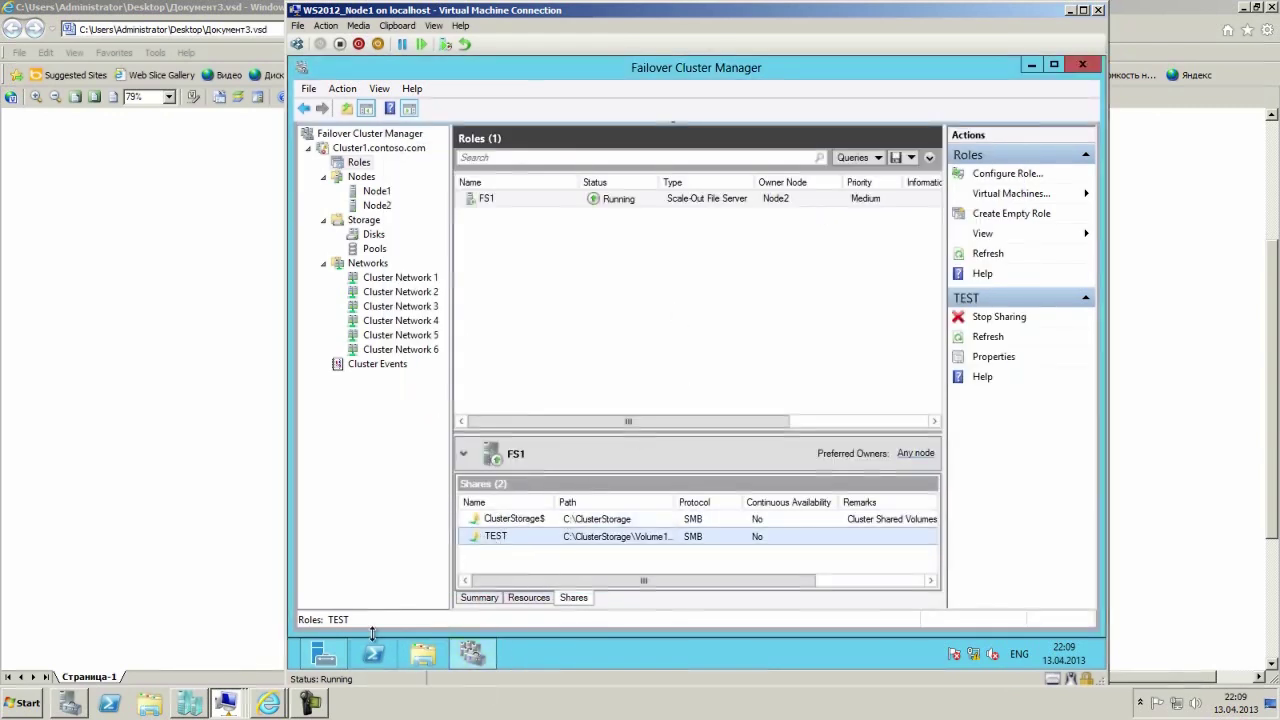
On the W8Clt01 client, open \\fs1\ from the Run dialog to list its shares.
{"action": "mouse_move", "coordinate": [323, 663]}
{"action": "left_click", "coordinate": [532, 521]}
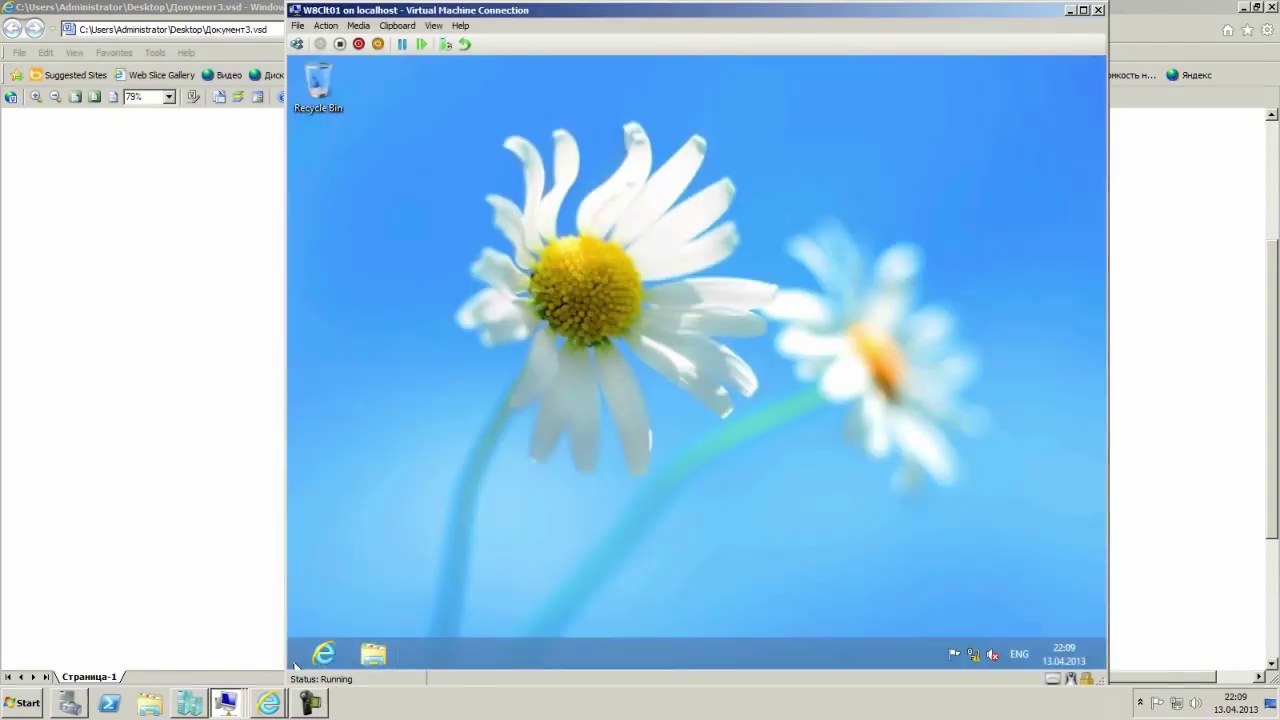
{"action": "right_click", "coordinate": [298, 660]}
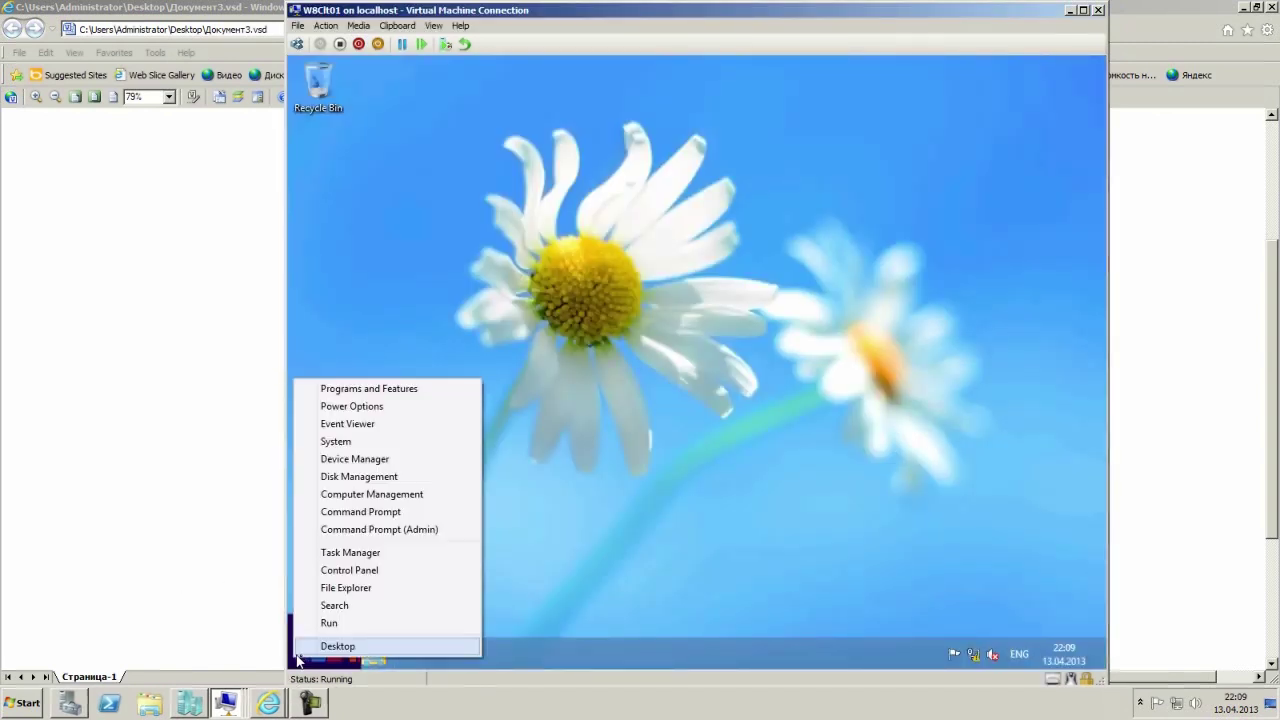
{"action": "left_click", "coordinate": [345, 622]}
{"action": "type", "text": "\\fs1\\"}
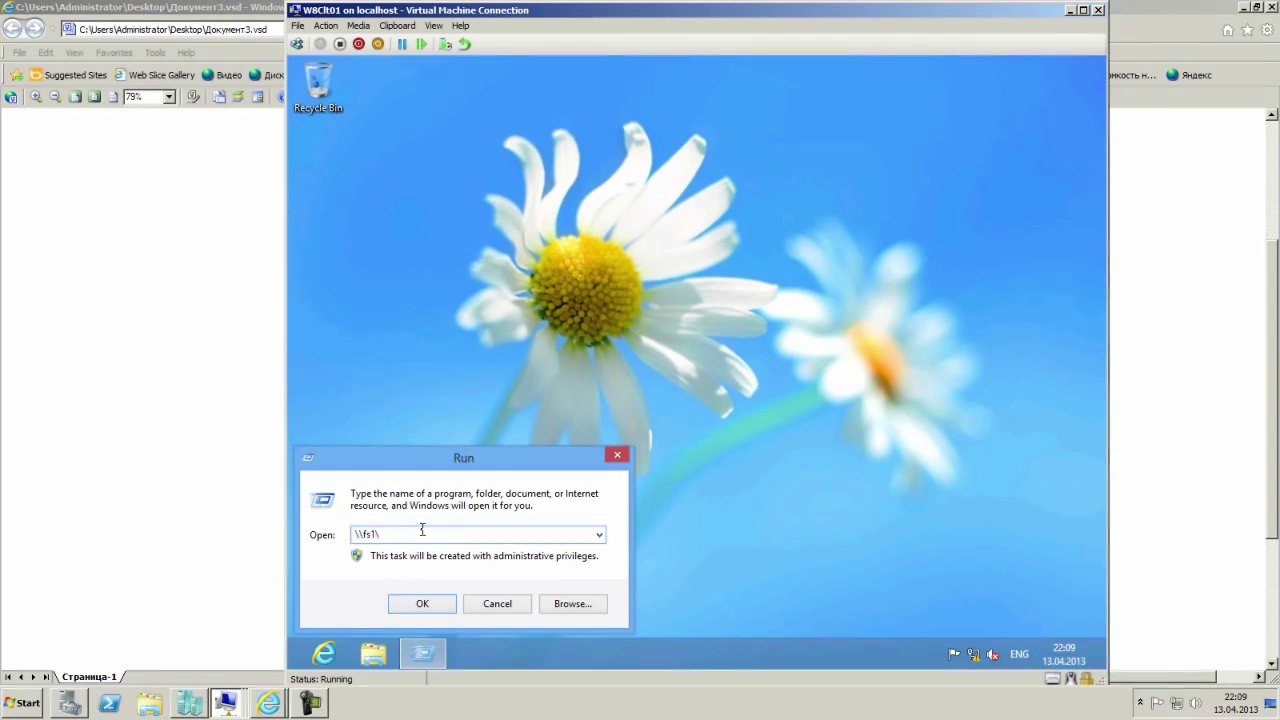
{"action": "left_click", "coordinate": [422, 604]}
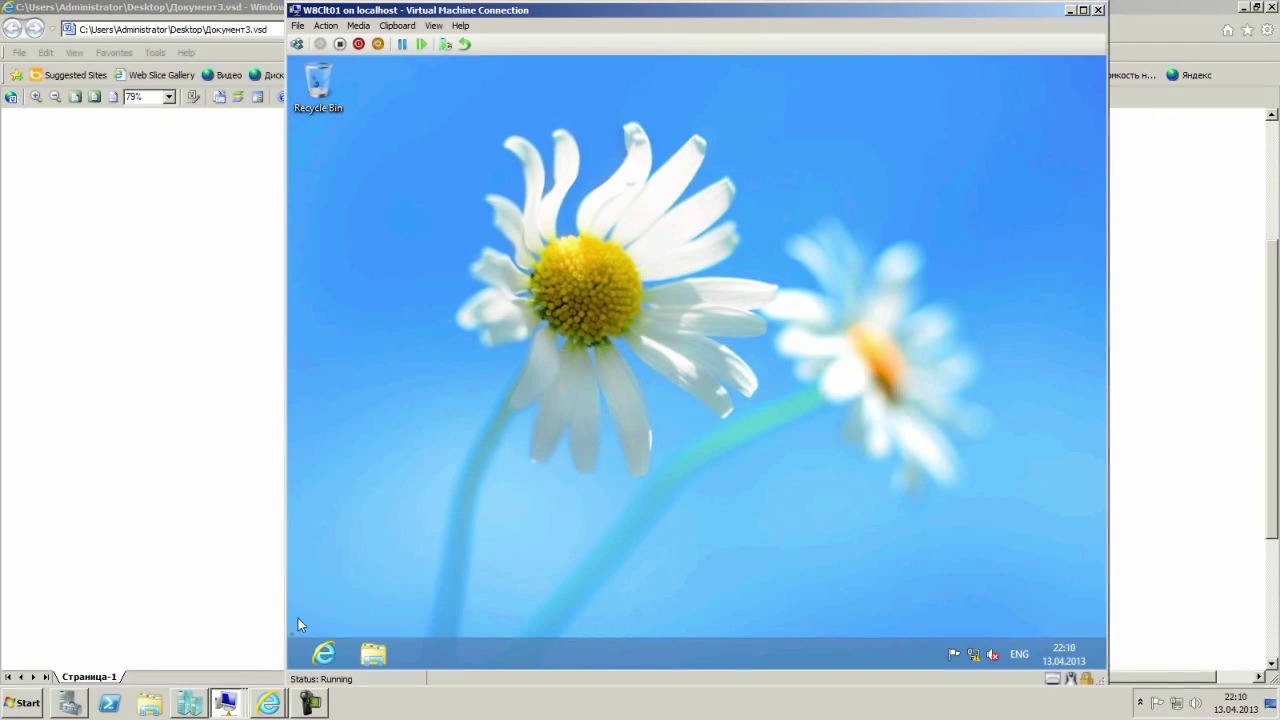
Open the TEST share and Document 1, which reads TEST in Notepad.
{"action": "left_click", "coordinate": [306, 704]}
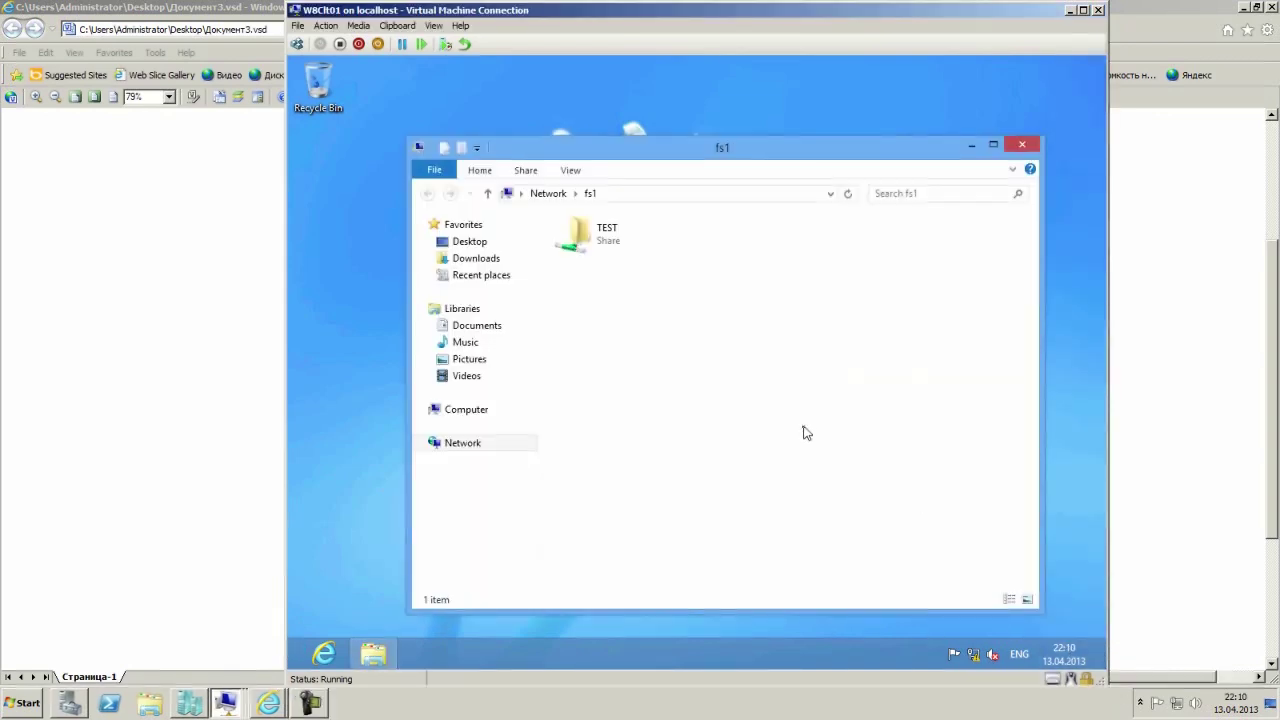
{"action": "left_click_drag", "start_coordinate": [811, 153], "coordinate": [789, 118]}
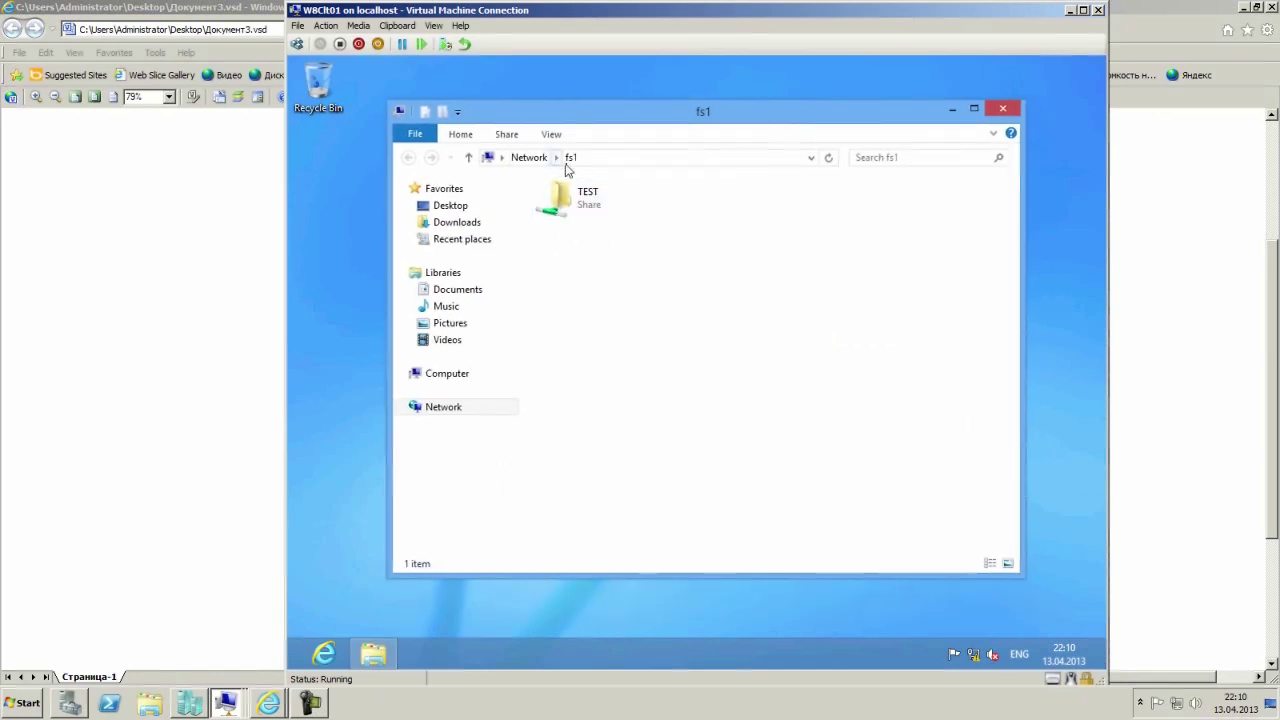
{"action": "double_click", "coordinate": [585, 201]}
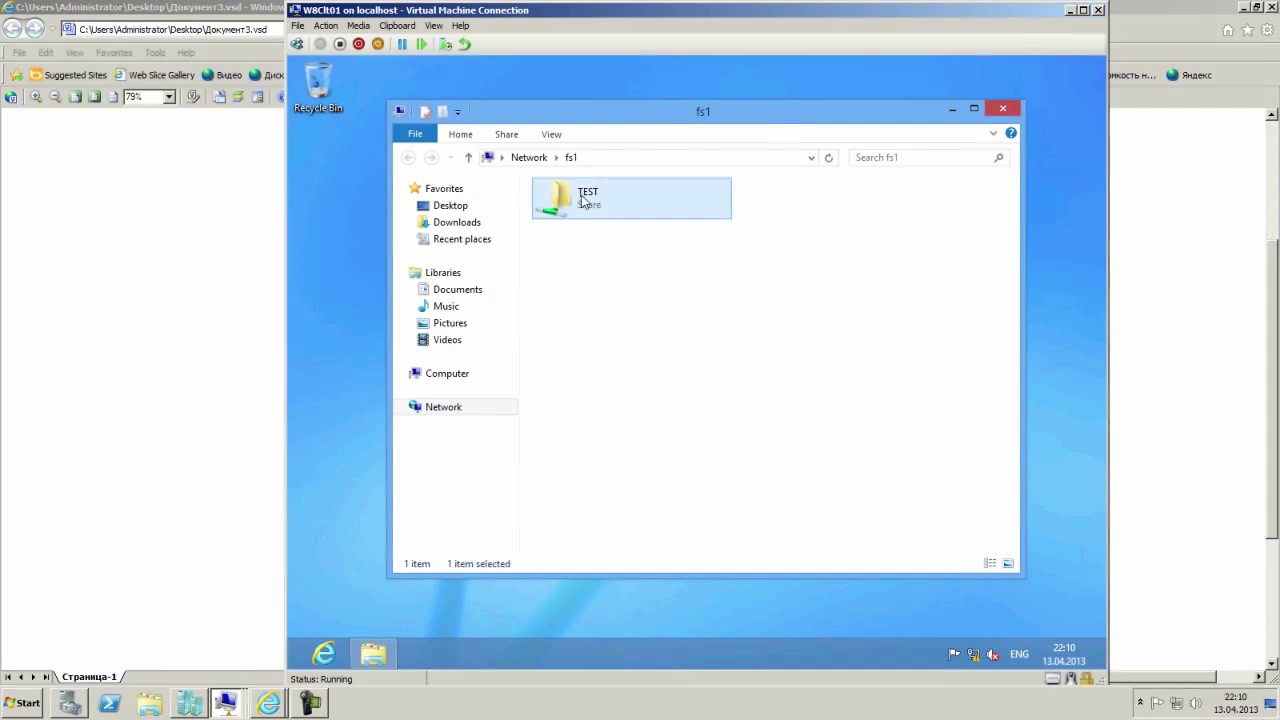
{"action": "double_click", "coordinate": [597, 206]}
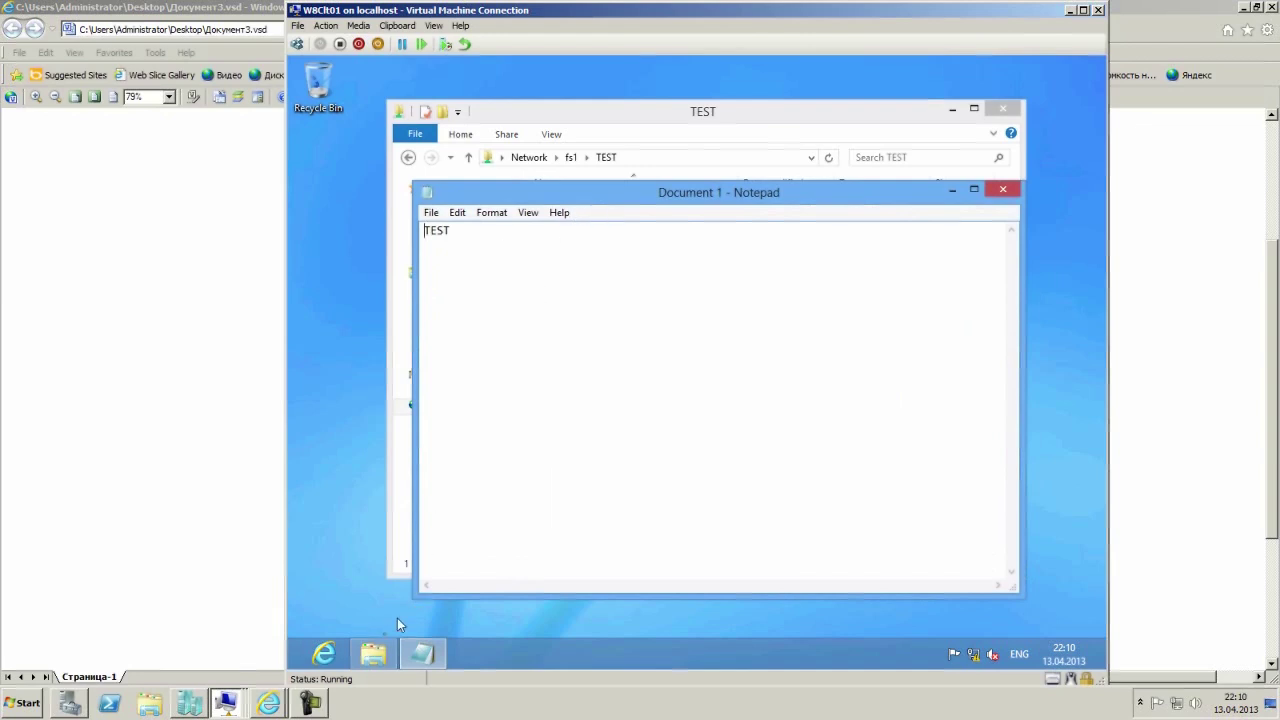
Launch cmd and ping fs1.contoso.com, getting four replies from 172.16.1.100.
{"action": "right_click", "coordinate": [298, 664]}
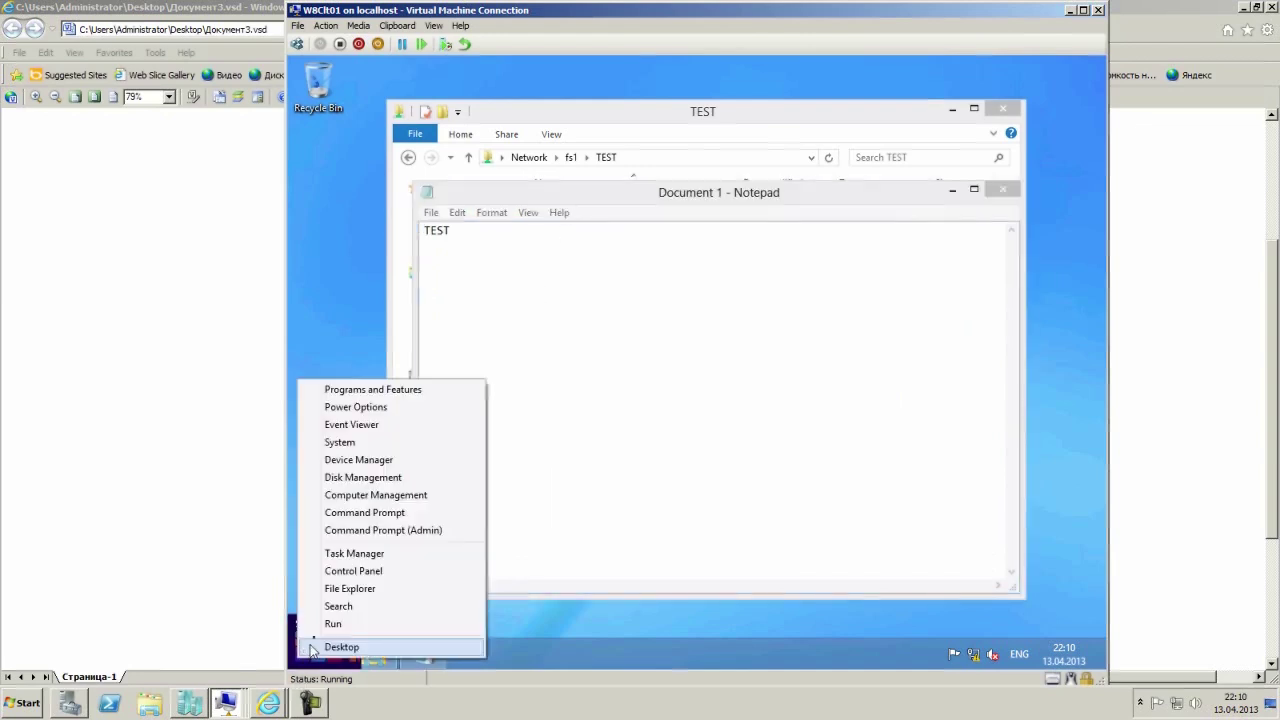
{"action": "left_click", "coordinate": [332, 624]}
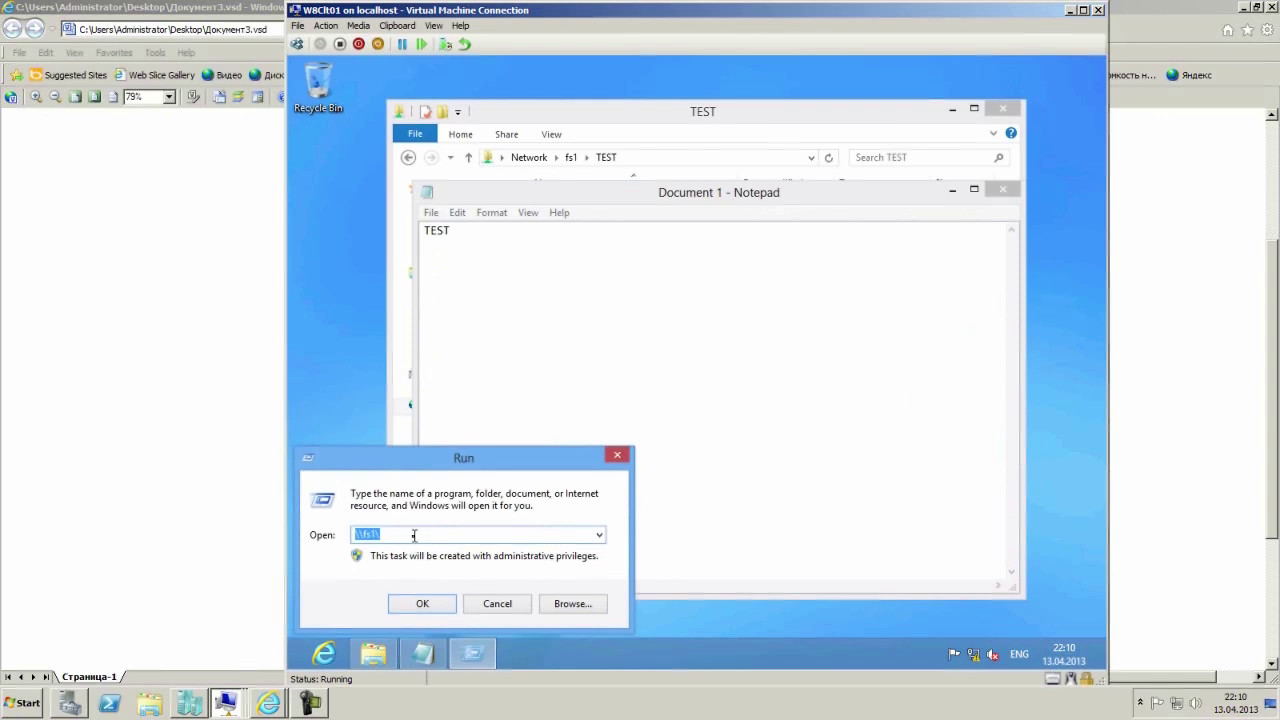
{"action": "type", "text": "cmd"}
{"action": "key", "text": "Return"}
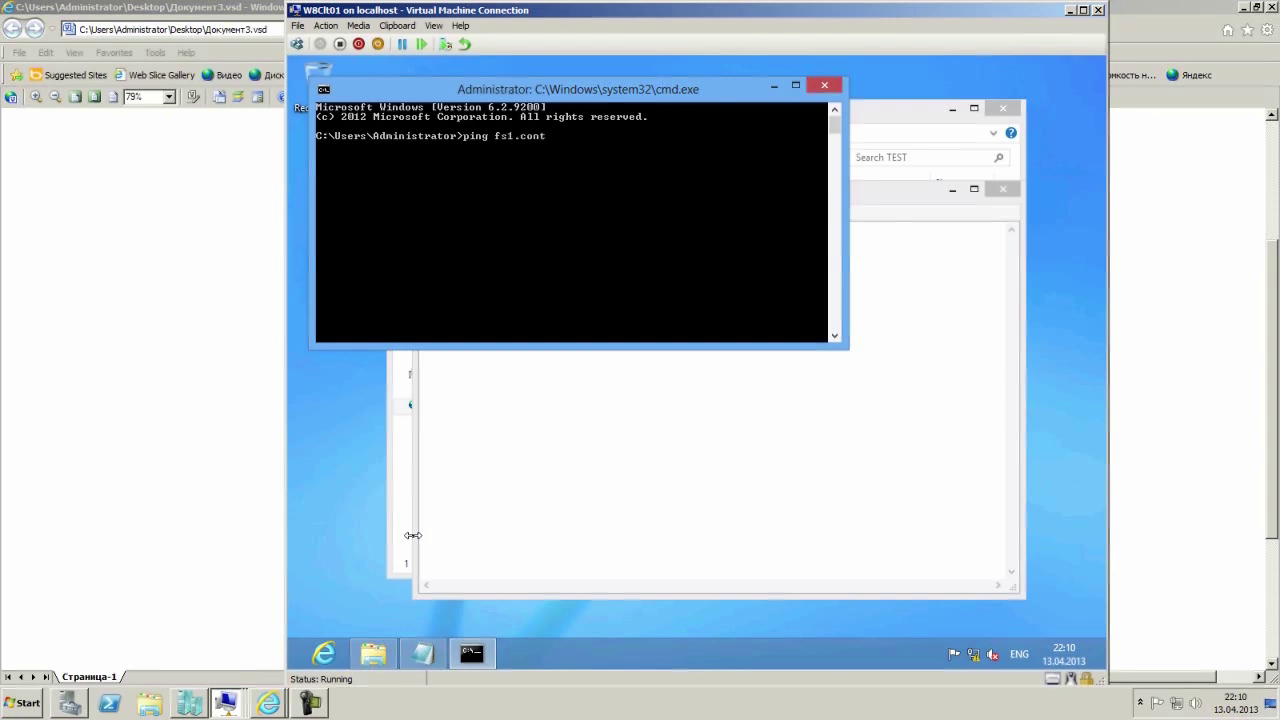
{"action": "type", "text": "o.com"}
{"action": "key", "text": "Return"}
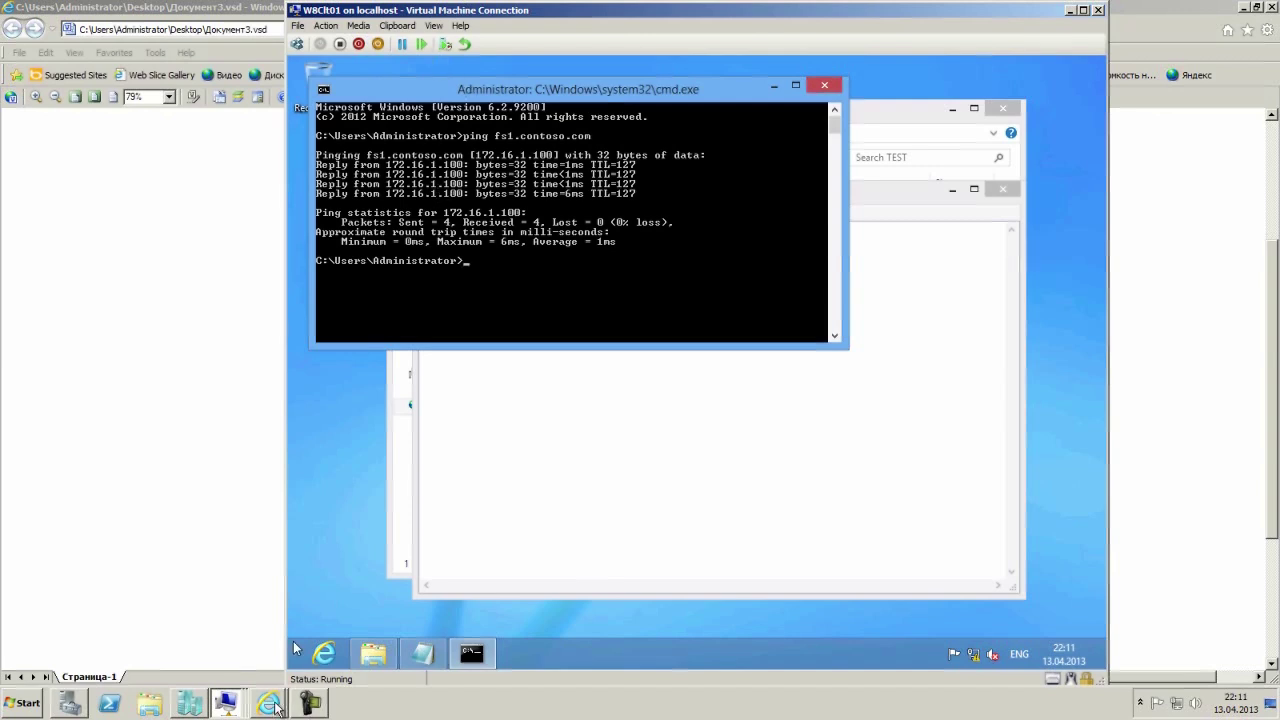
{"action": "left_click", "coordinate": [224, 706]}
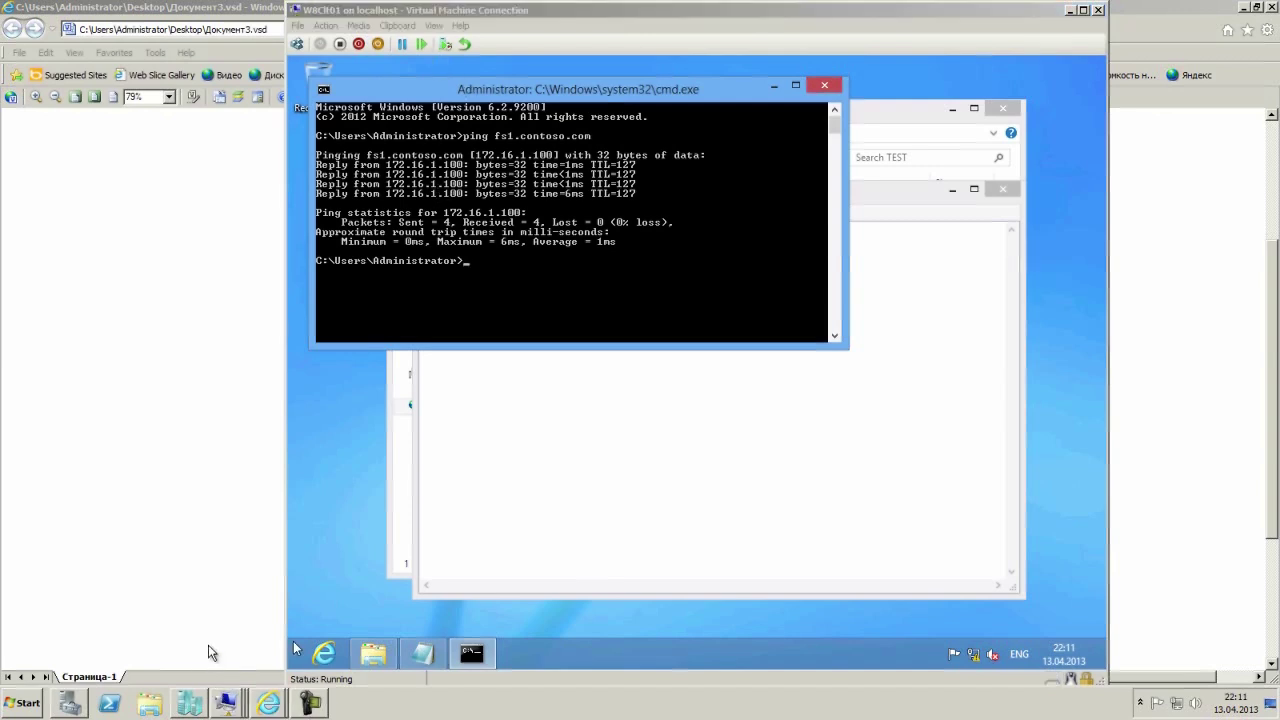
Pause the Node1 VM and rerun the ping of fs1.contoso.com, which now times out.
{"action": "left_click", "coordinate": [401, 44]}
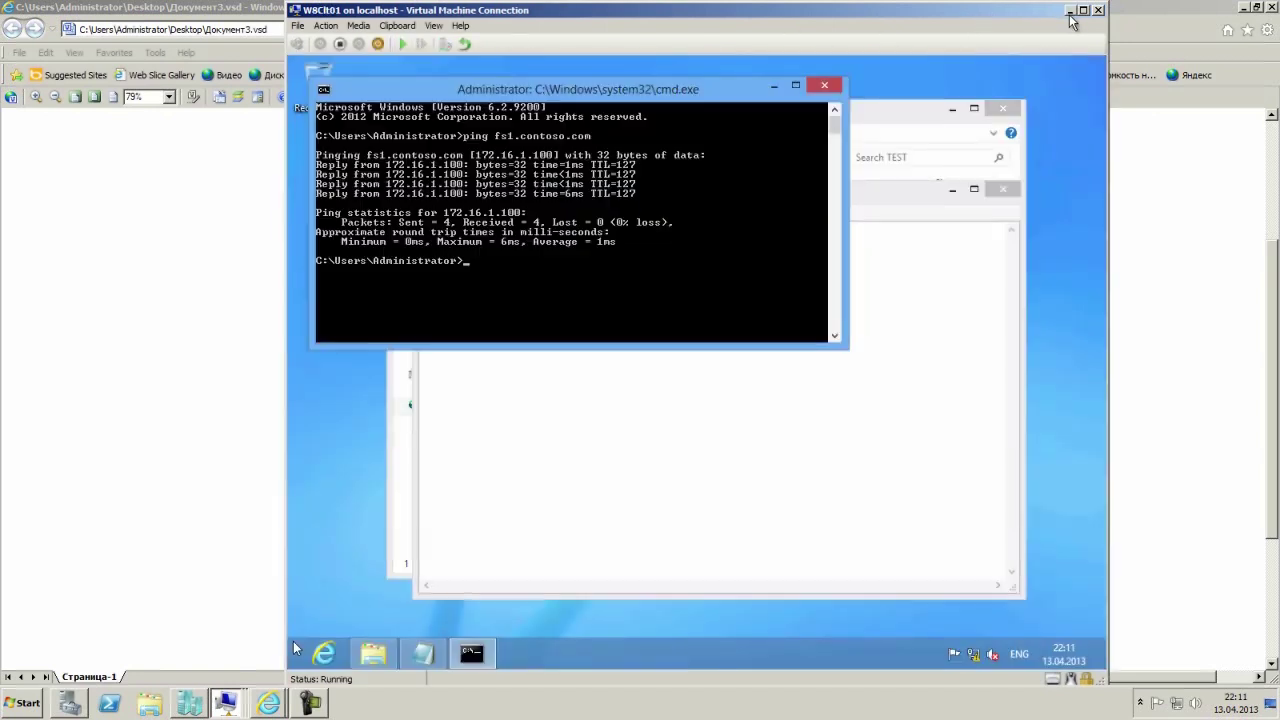
{"action": "left_click", "coordinate": [1069, 10]}
{"action": "key", "text": "Up"}
{"action": "key", "text": "Return"}
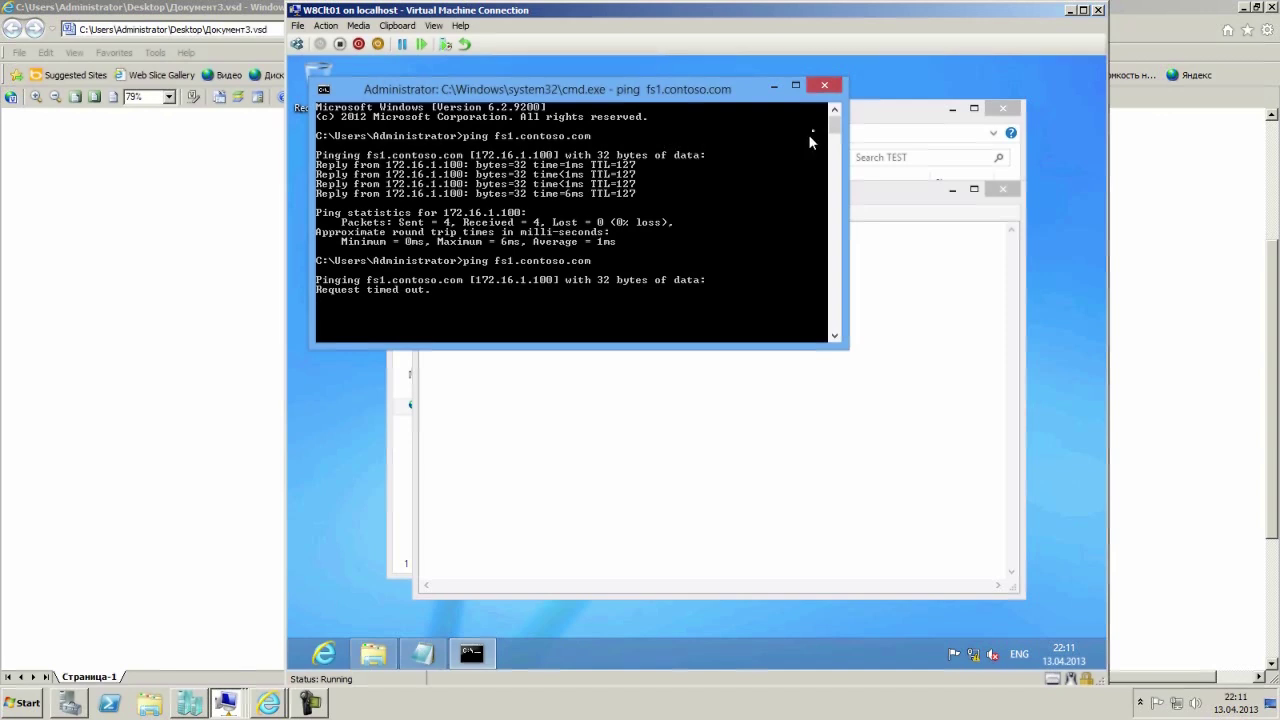
{"action": "left_click", "coordinate": [774, 85]}
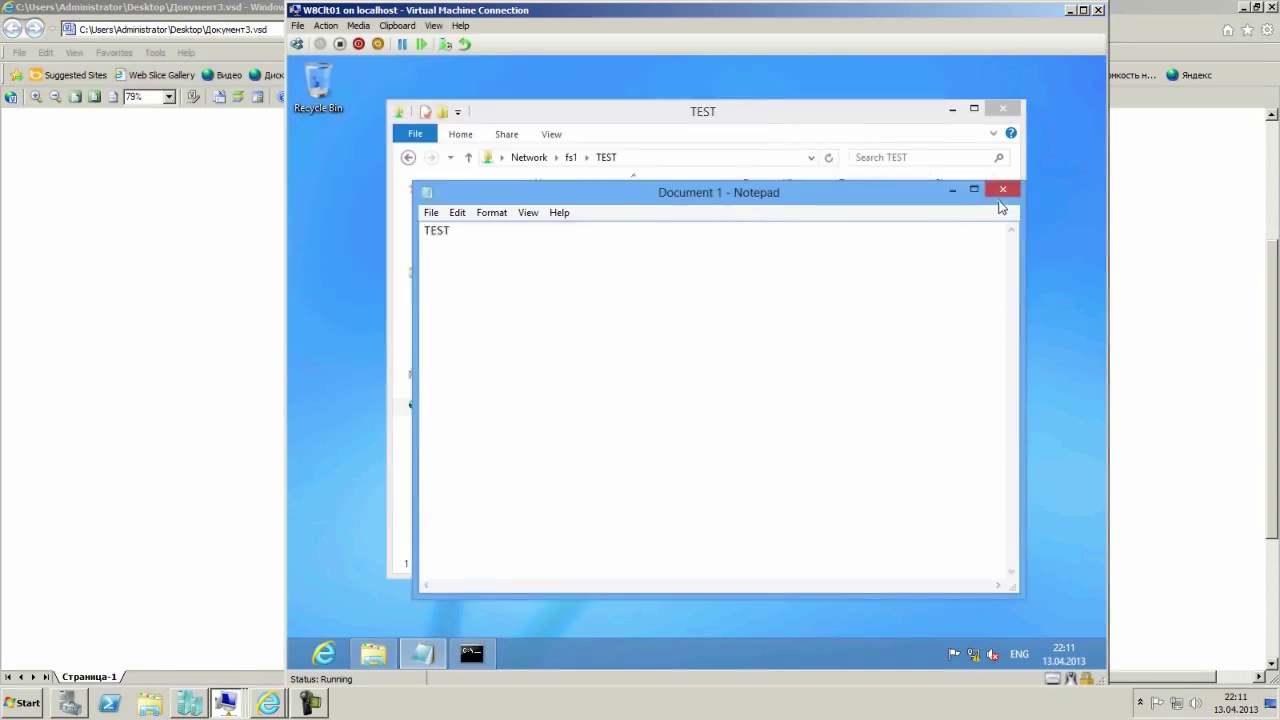
{"action": "left_click", "coordinate": [1003, 189]}
Close the TEST folder and reopen \\fs1\test through the Run dialog.
{"action": "left_click", "coordinate": [1003, 110]}
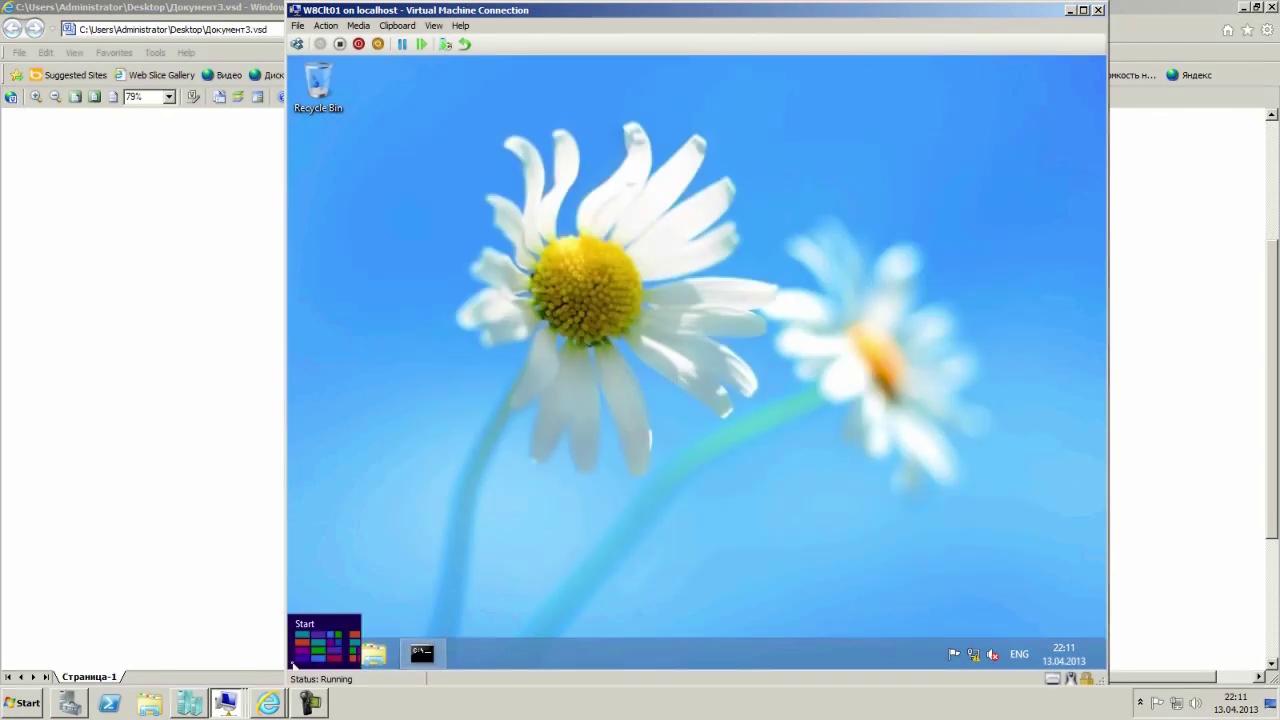
{"action": "right_click", "coordinate": [291, 665]}
{"action": "left_click", "coordinate": [338, 627]}
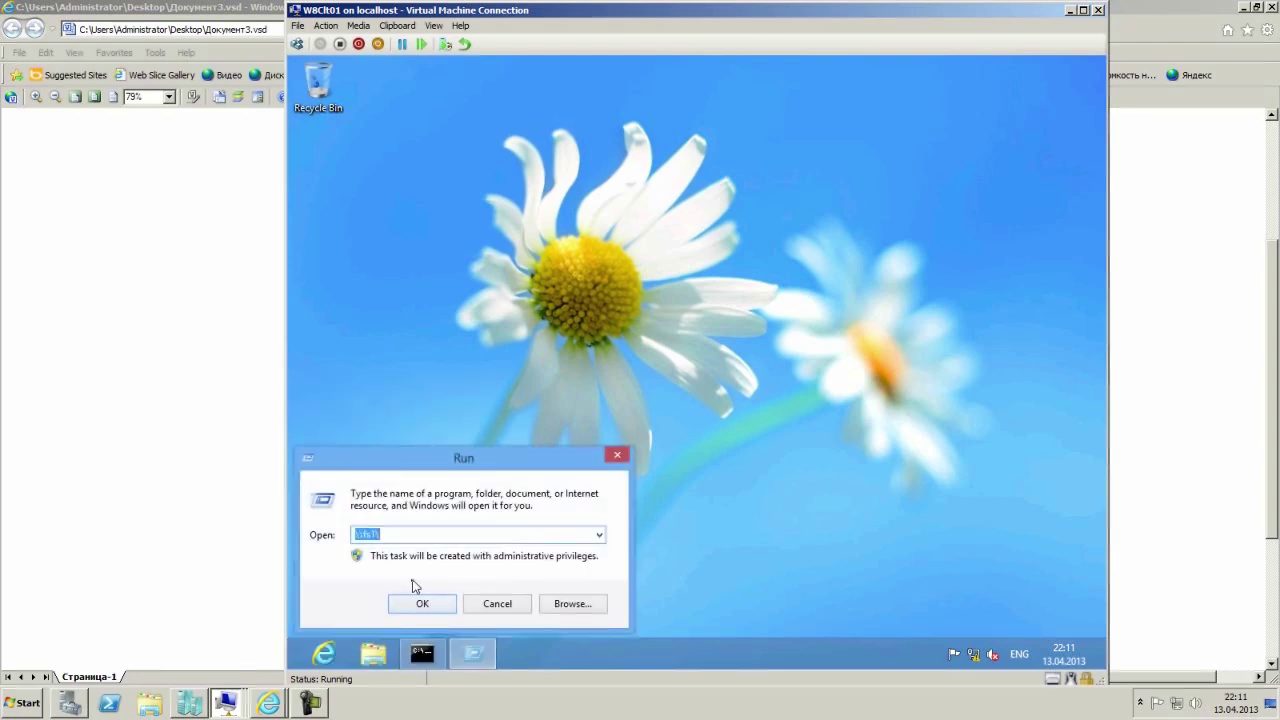
{"action": "left_click", "coordinate": [392, 533]}
{"action": "type", "text": "test"}
{"action": "key", "text": "Return"}
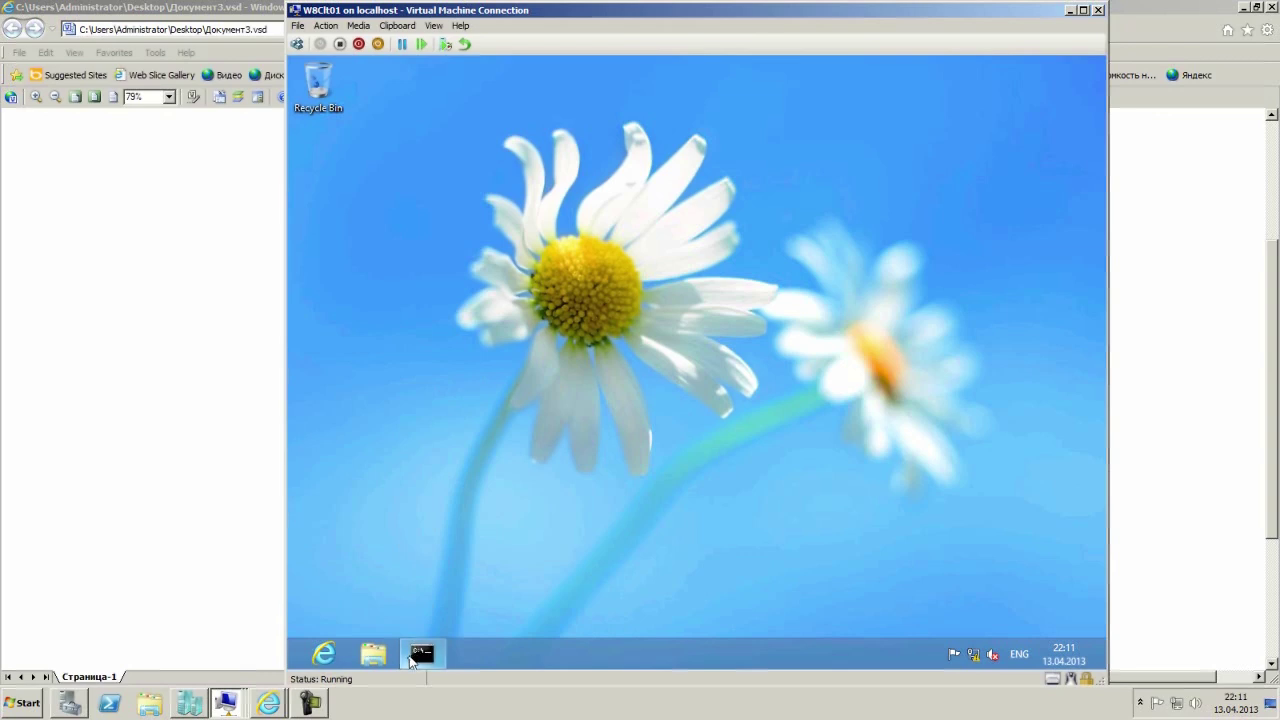
Check the Node1 and Node2 VM windows, then minimize both.
{"action": "mouse_move", "coordinate": [419, 655]}
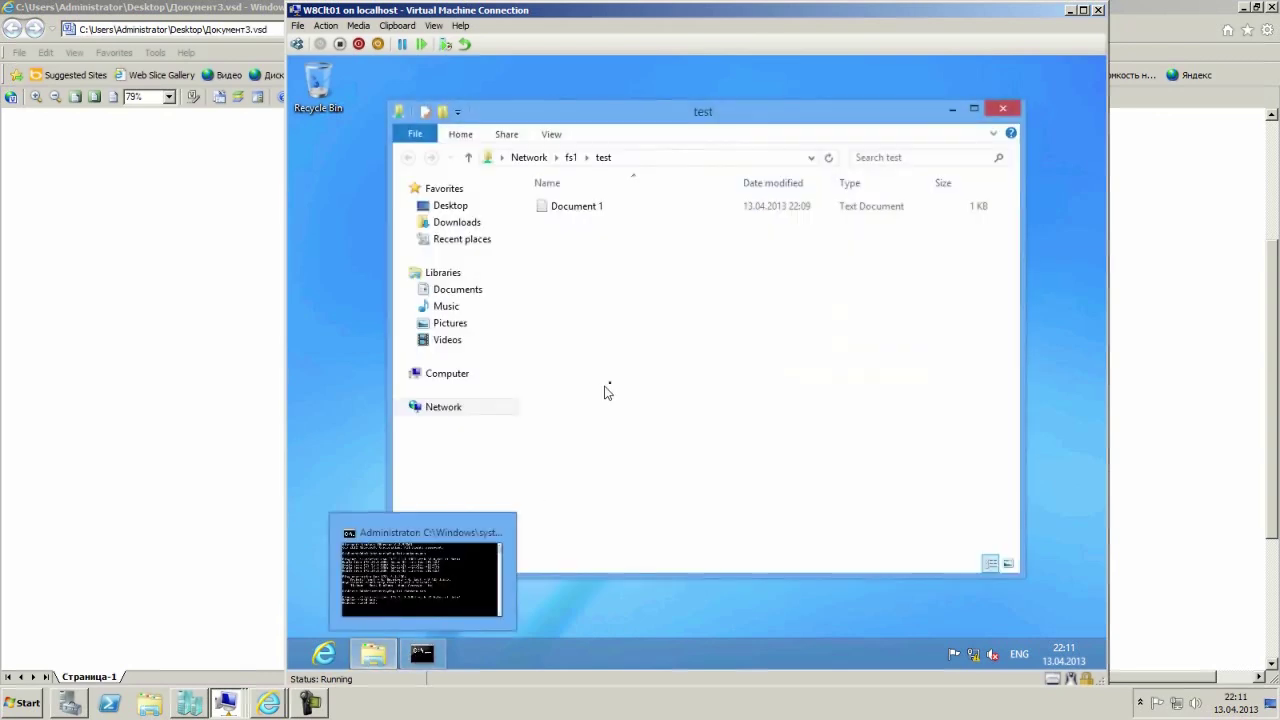
{"action": "left_click", "coordinate": [230, 700]}
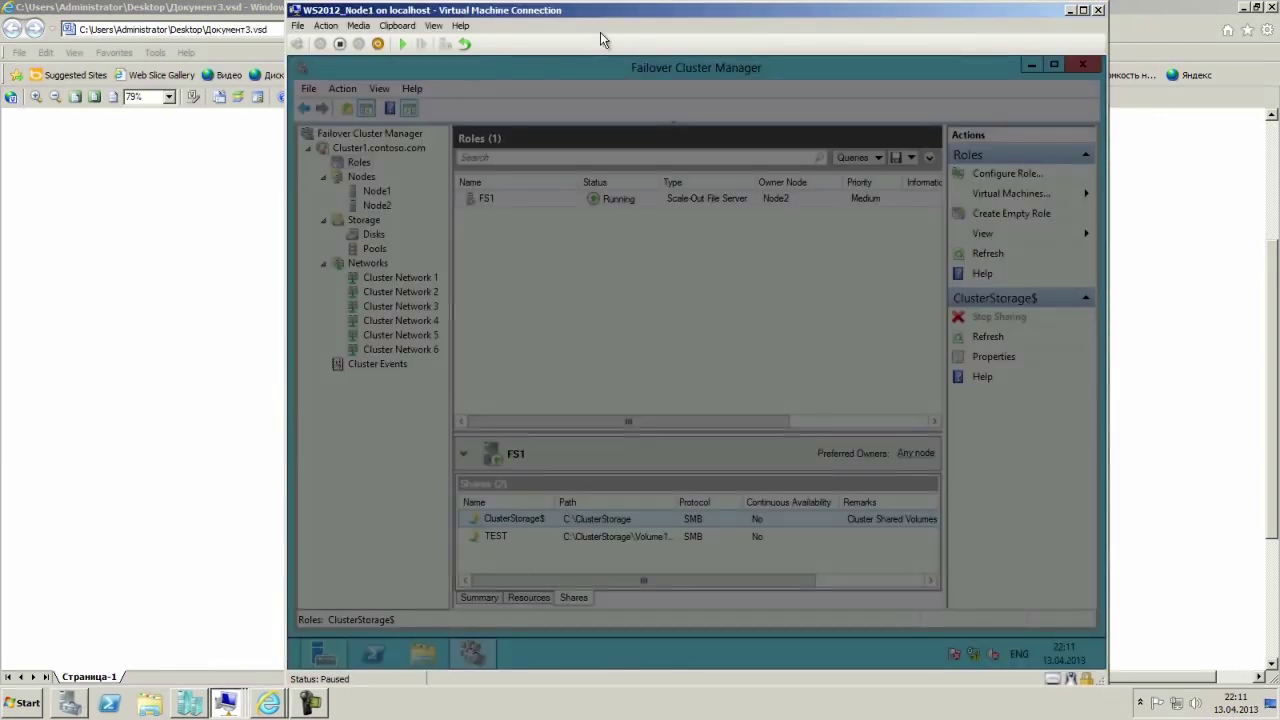
{"action": "left_click_drag", "start_coordinate": [618, 11], "coordinate": [482, 22]}
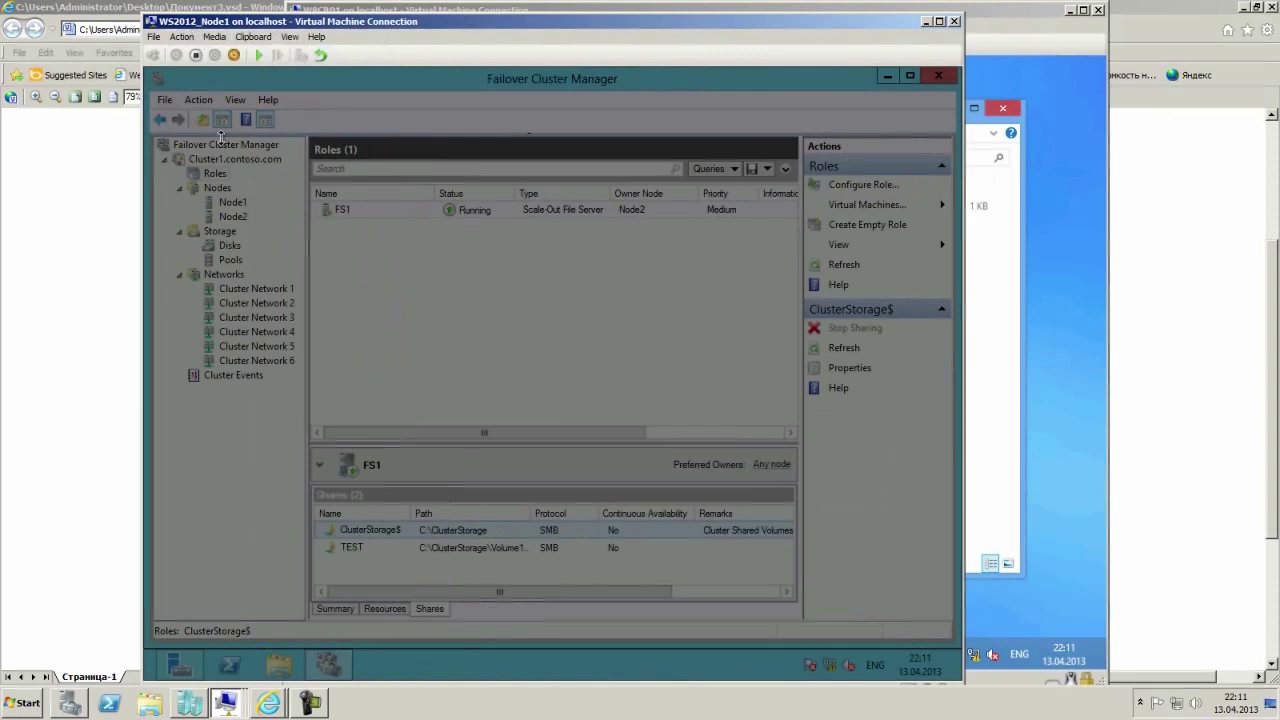
{"action": "left_click", "coordinate": [229, 705]}
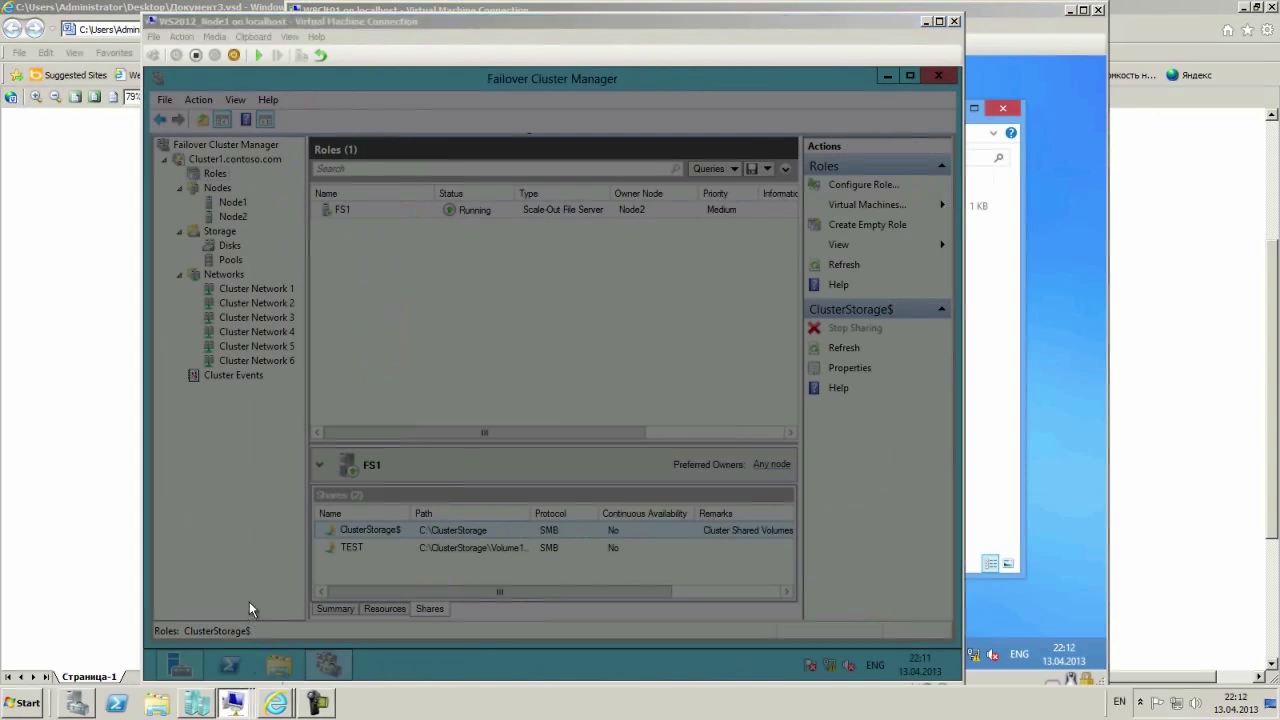
{"action": "left_click", "coordinate": [208, 668]}
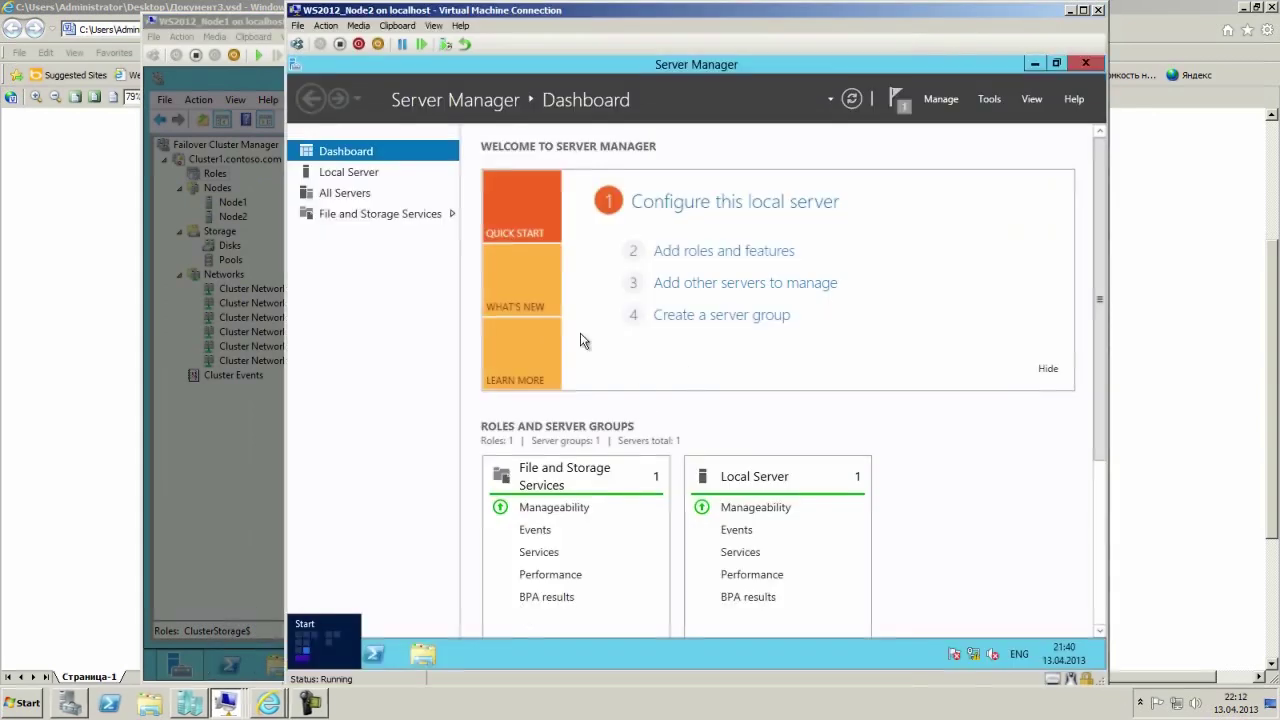
{"action": "left_click", "coordinate": [1066, 11]}
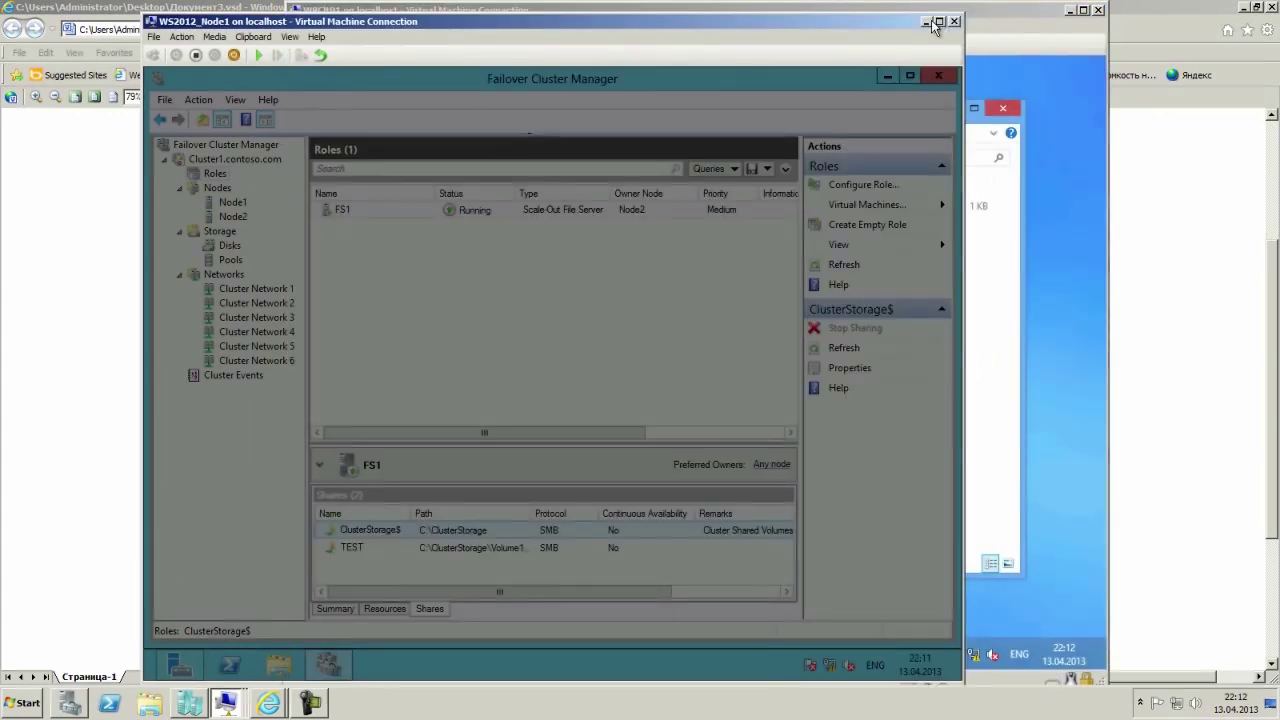
{"action": "left_click", "coordinate": [928, 22]}
Confirm Document 1 still reads TEST, then close Notepad and the folder.
{"action": "double_click", "coordinate": [582, 207]}
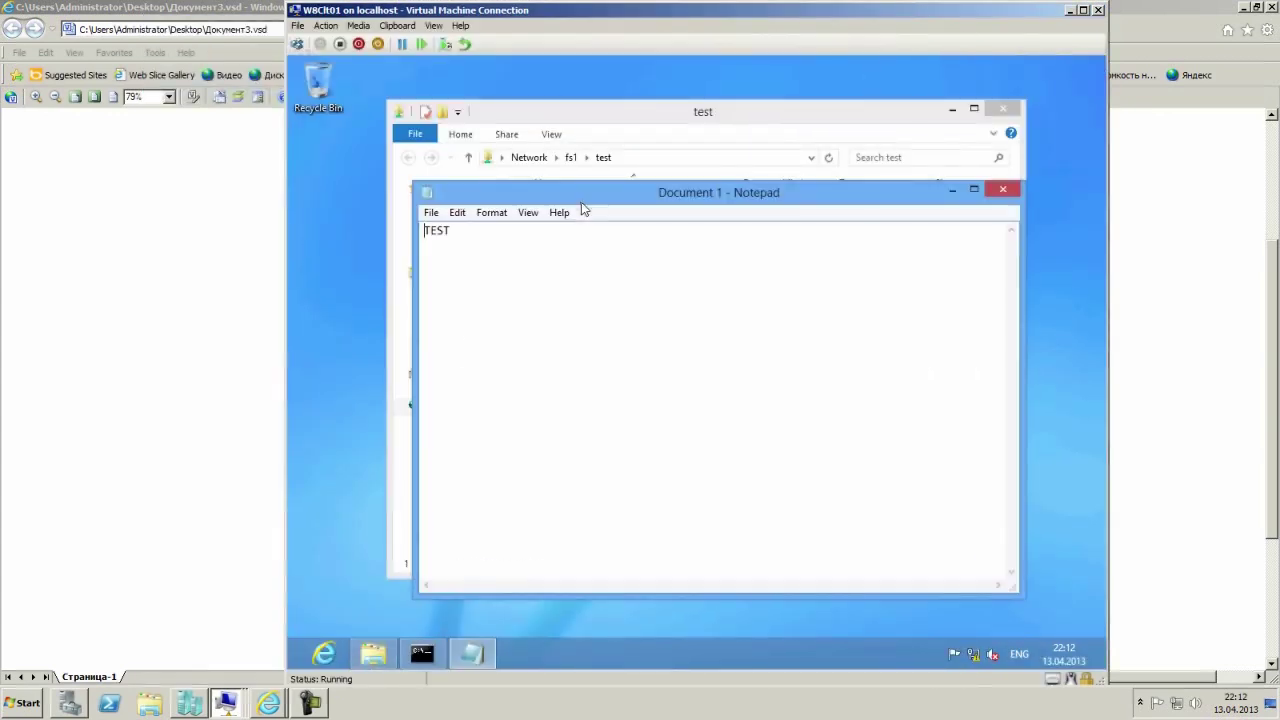
{"action": "left_click", "coordinate": [1003, 189]}
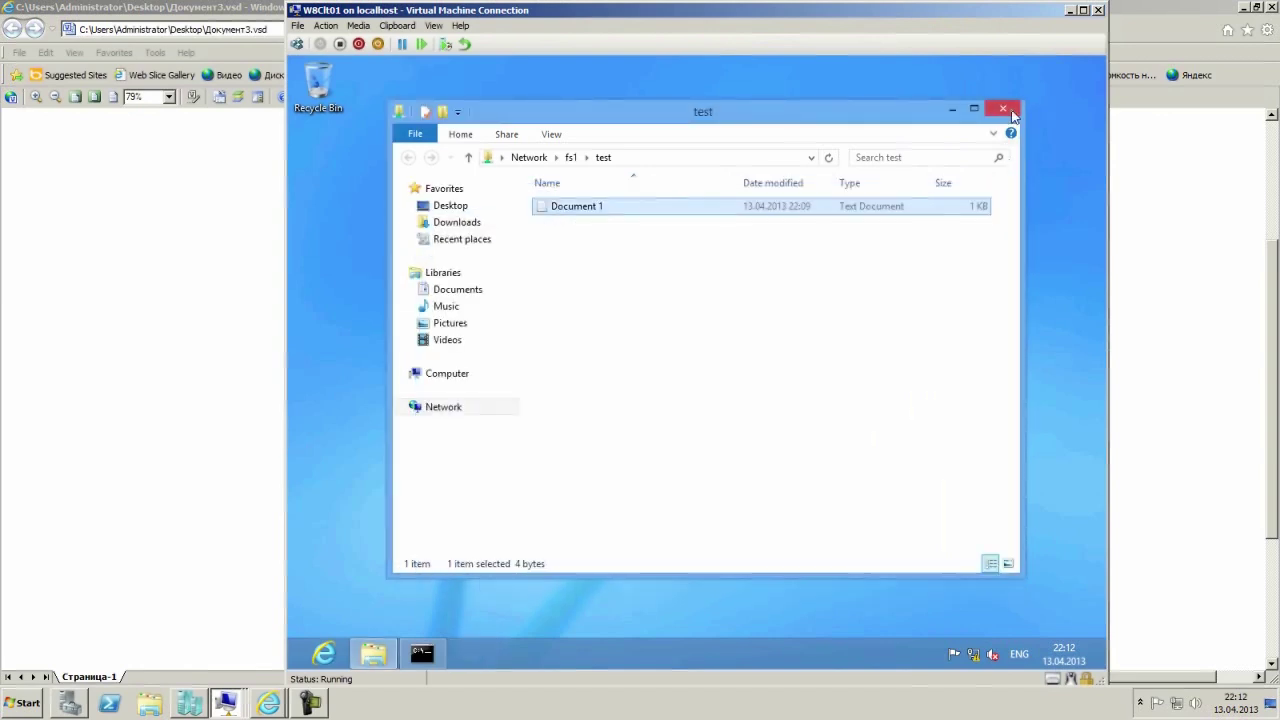
{"action": "left_click", "coordinate": [1003, 108]}
Rerun the ping of fs1.contoso.com in cmd, then stop it.
{"action": "left_click", "coordinate": [436, 653]}
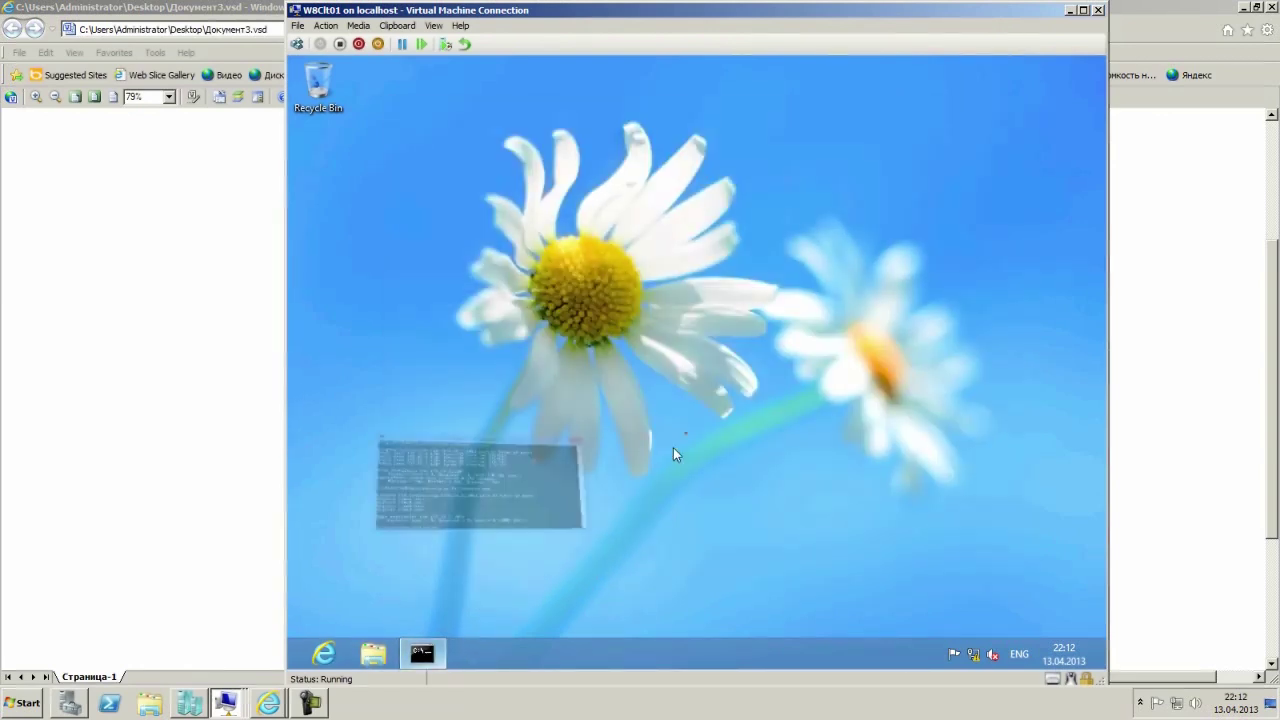
{"action": "key", "text": "Up"}
{"action": "key", "text": "Return"}
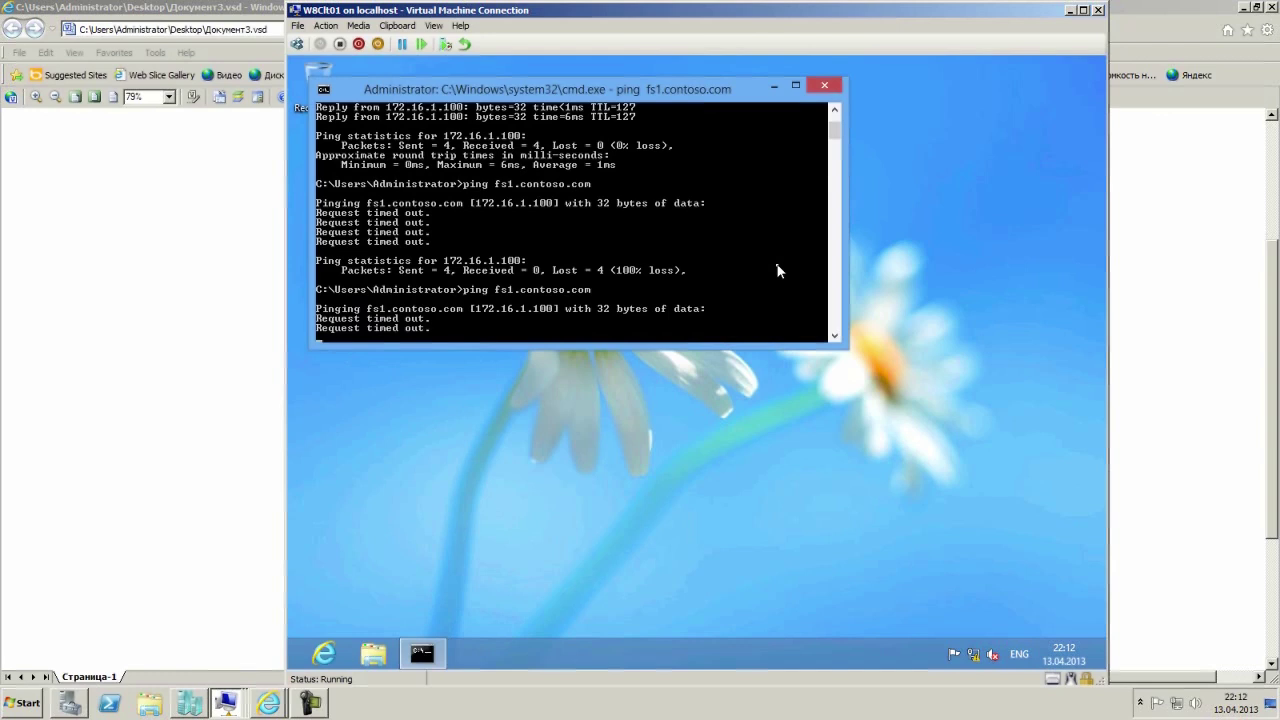
{"action": "key", "text": "ctrl+c"}
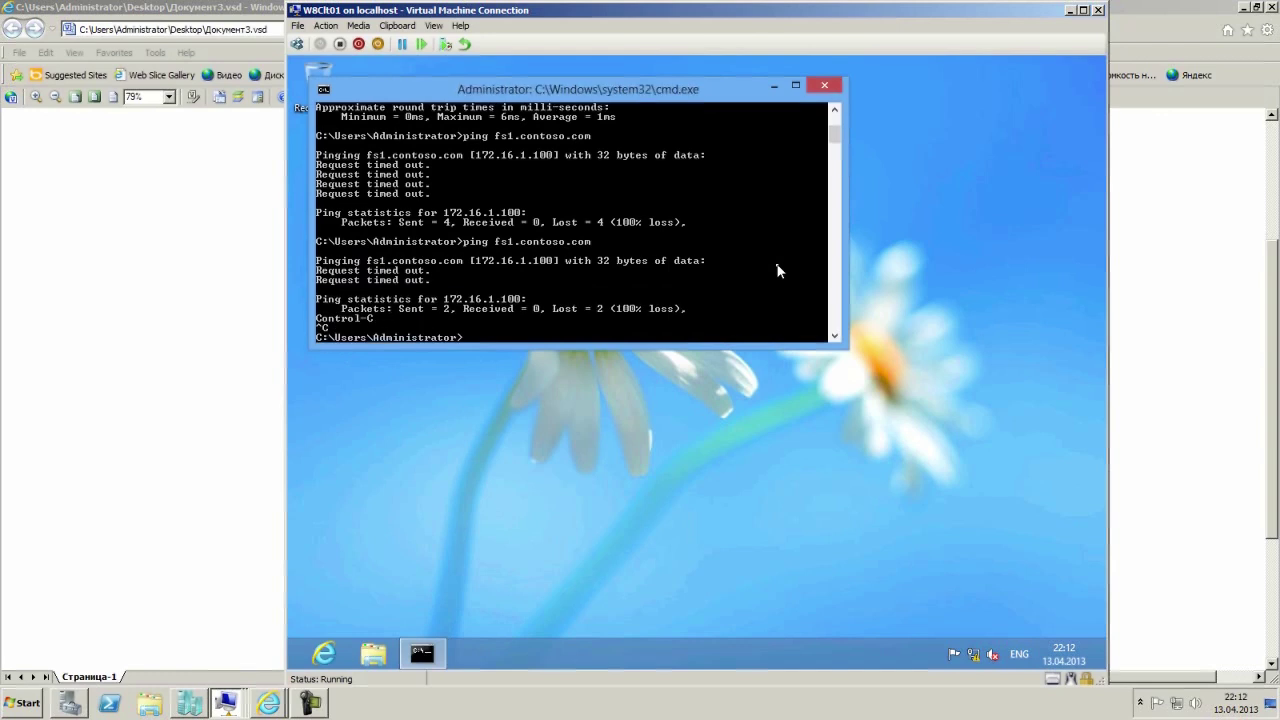
Run ipconfig /flushdns and ping fs1.contoso.com, now answering from 172.16.2.100.
{"action": "type", "text": "ipconfig /flushdns"}
{"action": "key", "text": "Return"}
{"action": "key", "text": "Up"}
{"action": "key", "text": "Up"}
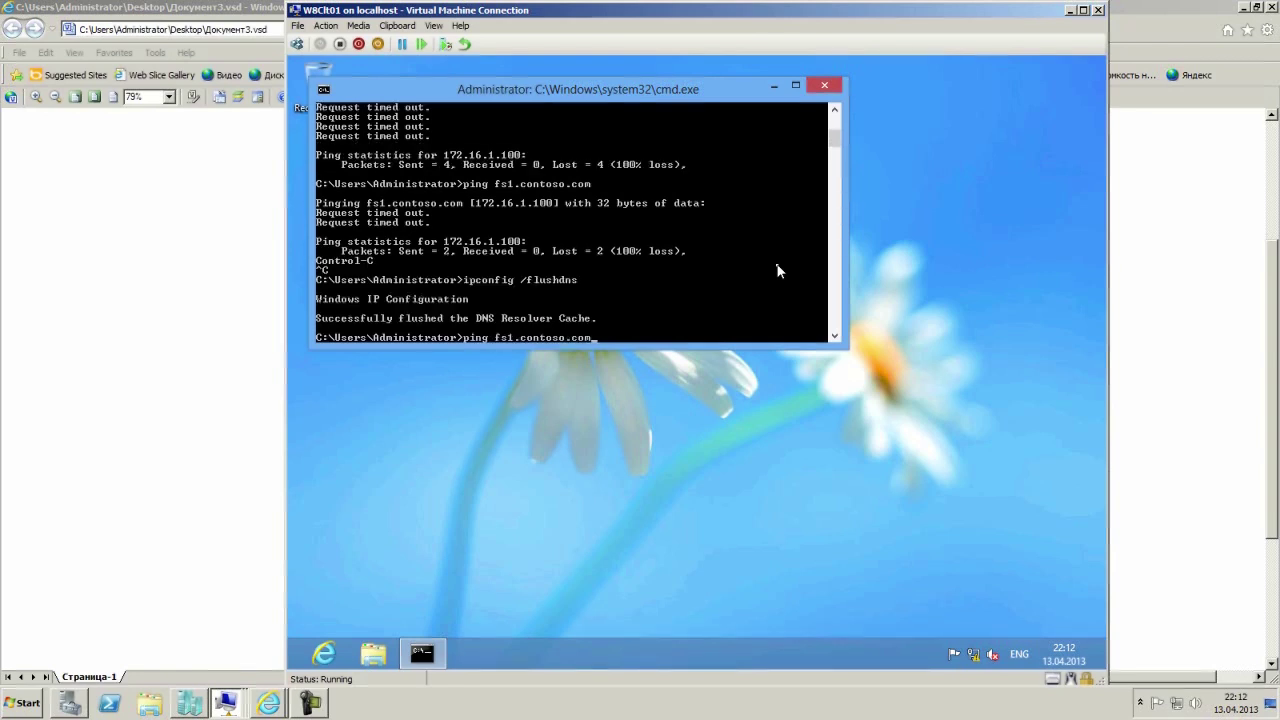
{"action": "key", "text": "Return"}
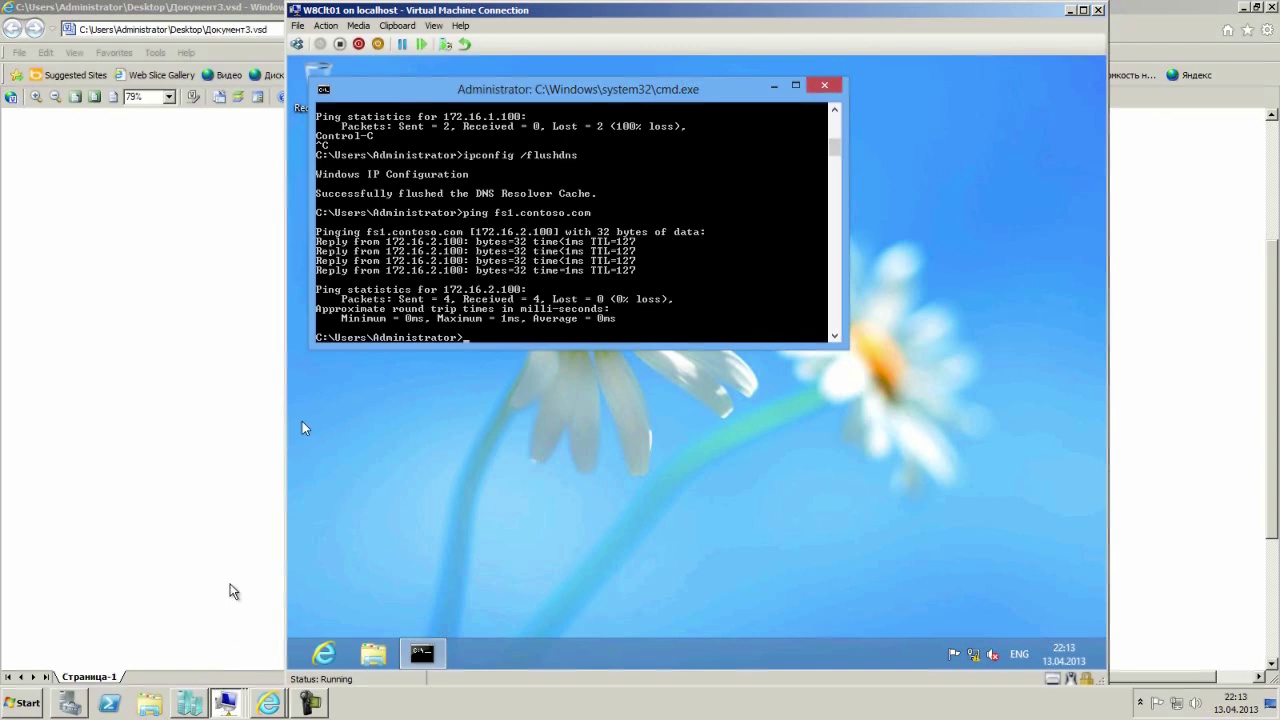
On RTR1, open DNS Manager and show the contoso.com forward lookup zone records.
{"action": "key", "text": "alt+Tab"}
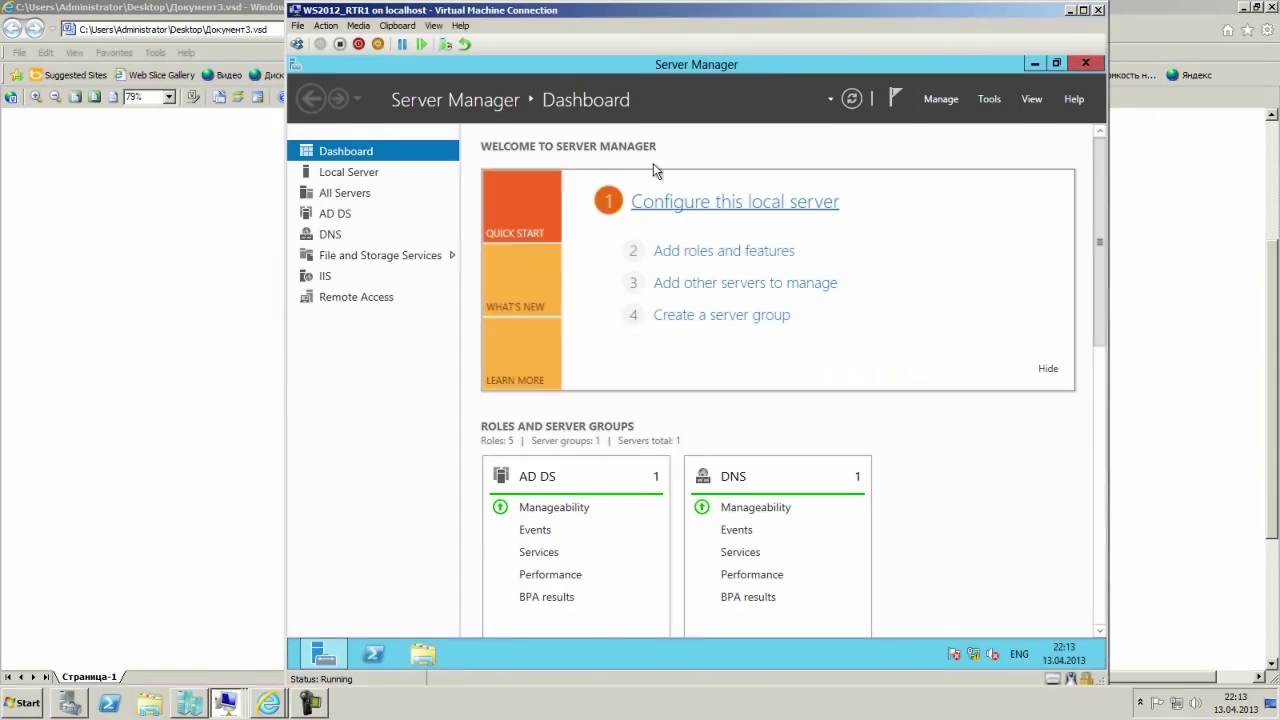
{"action": "left_click", "coordinate": [981, 104]}
{"action": "left_click", "coordinate": [891, 294]}
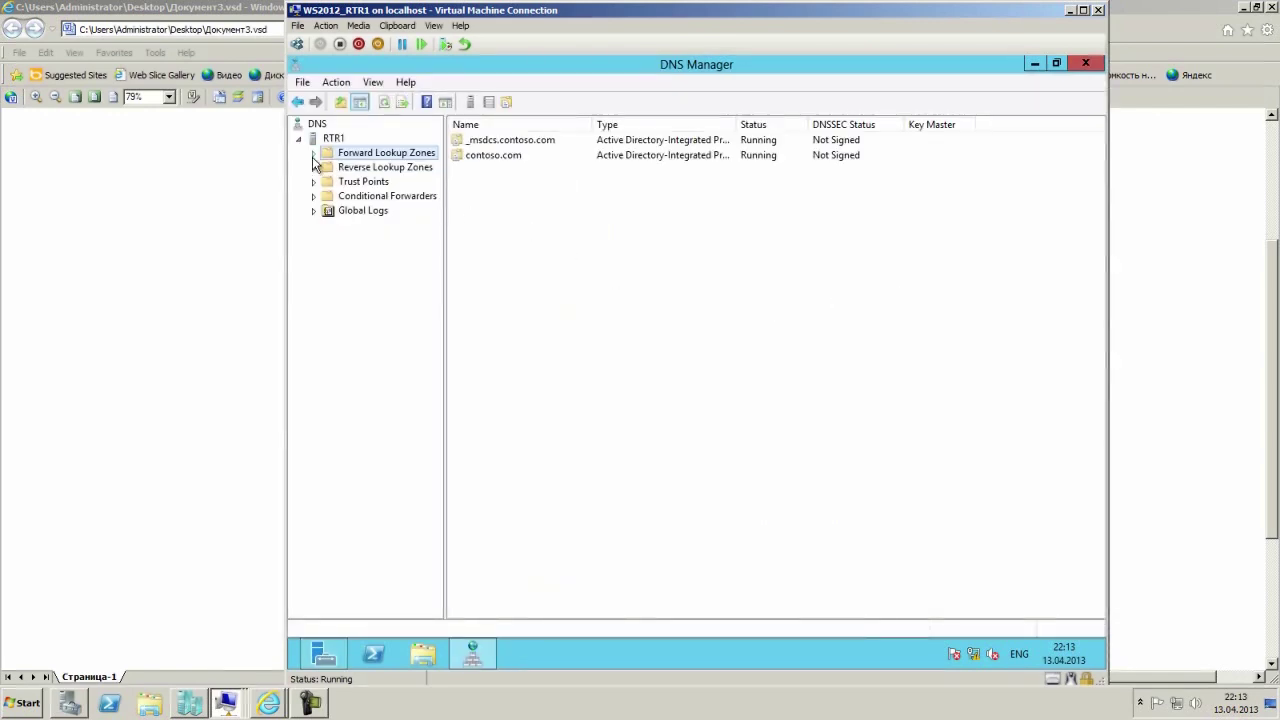
{"action": "left_click", "coordinate": [313, 153]}
{"action": "double_click", "coordinate": [370, 182]}
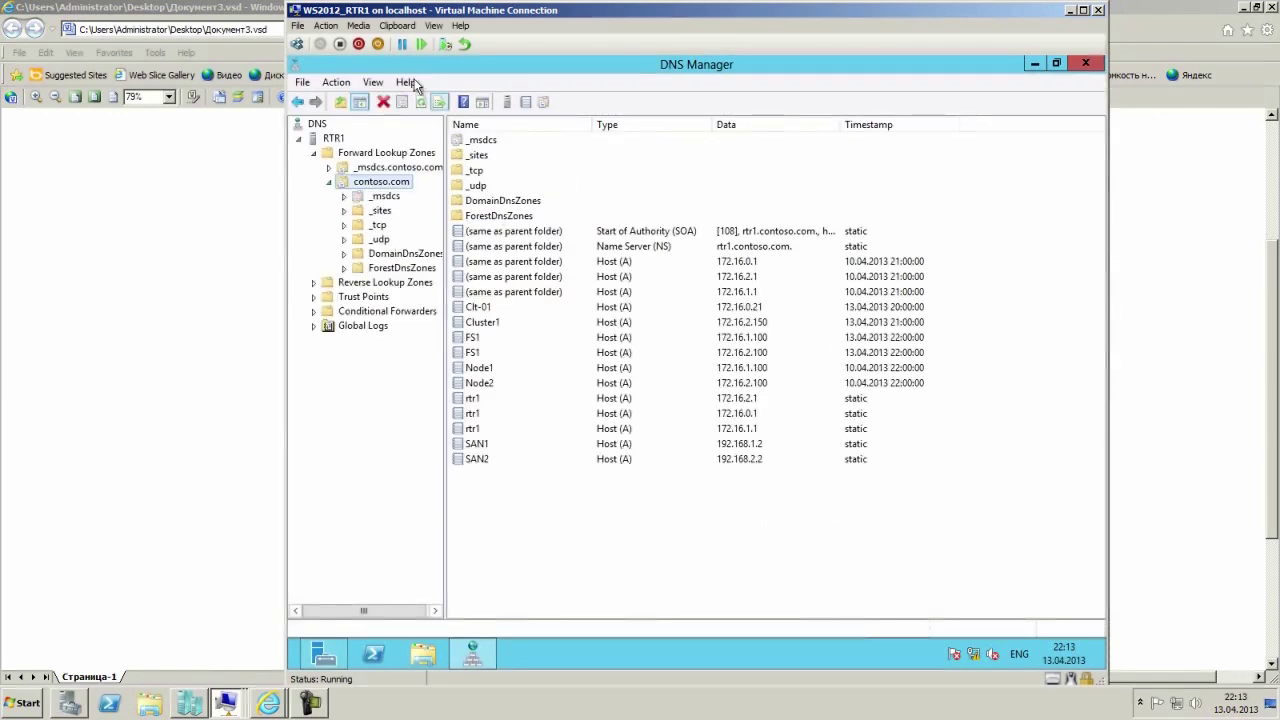
Turn on Advanced view and review the FS1 record's 20-minute TTL without changing it.
{"action": "left_click", "coordinate": [336, 82]}
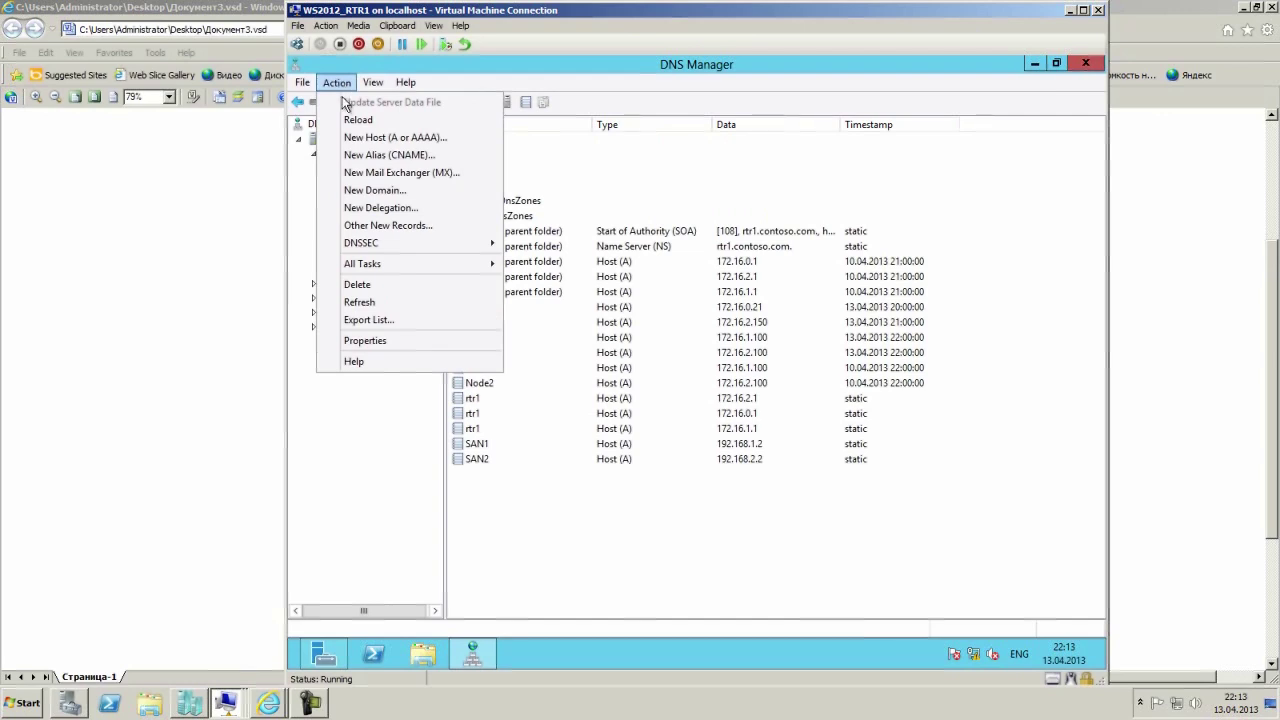
{"action": "mouse_move", "coordinate": [372, 84]}
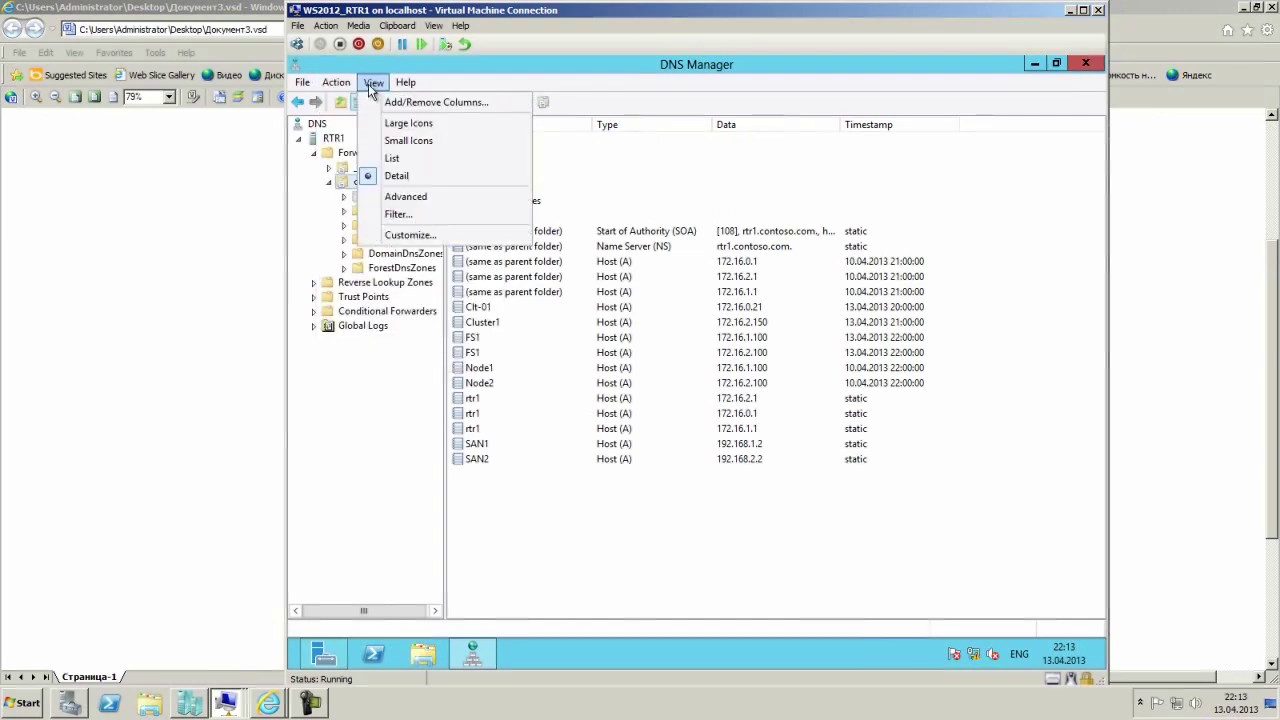
{"action": "left_click", "coordinate": [405, 196]}
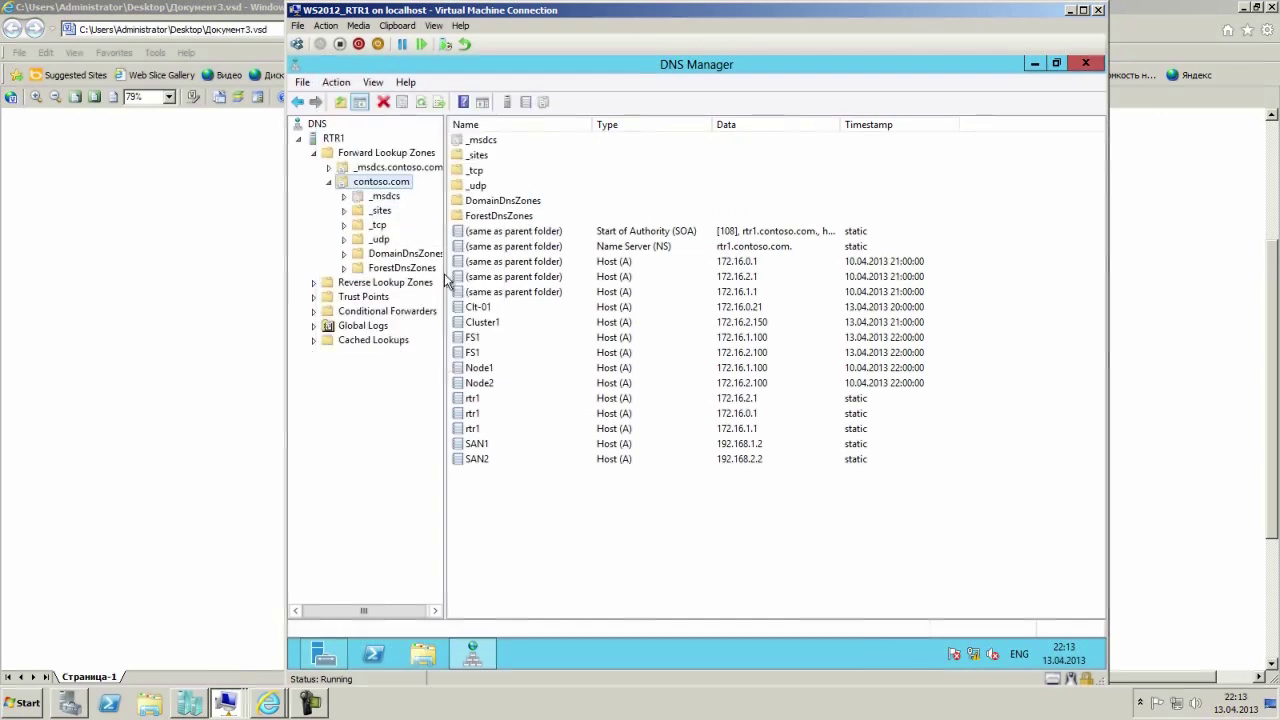
{"action": "left_click", "coordinate": [482, 341]}
{"action": "right_click", "coordinate": [483, 341]}
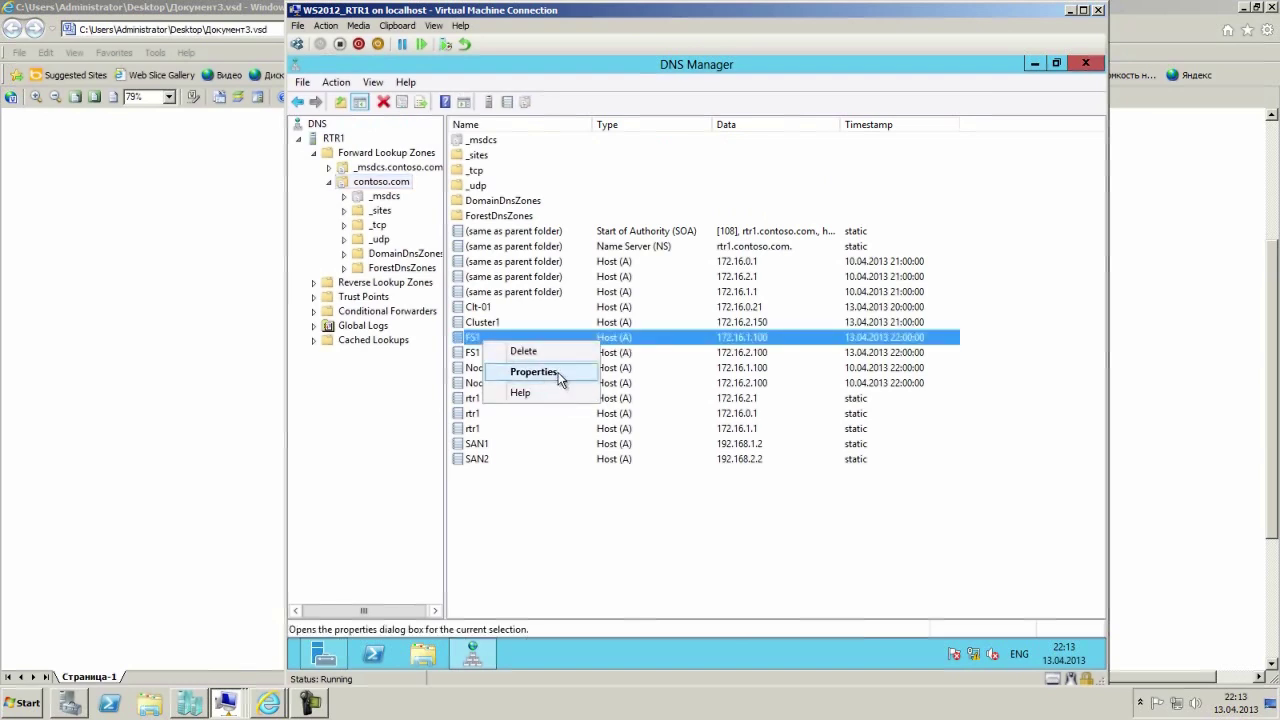
{"action": "left_click", "coordinate": [560, 378]}
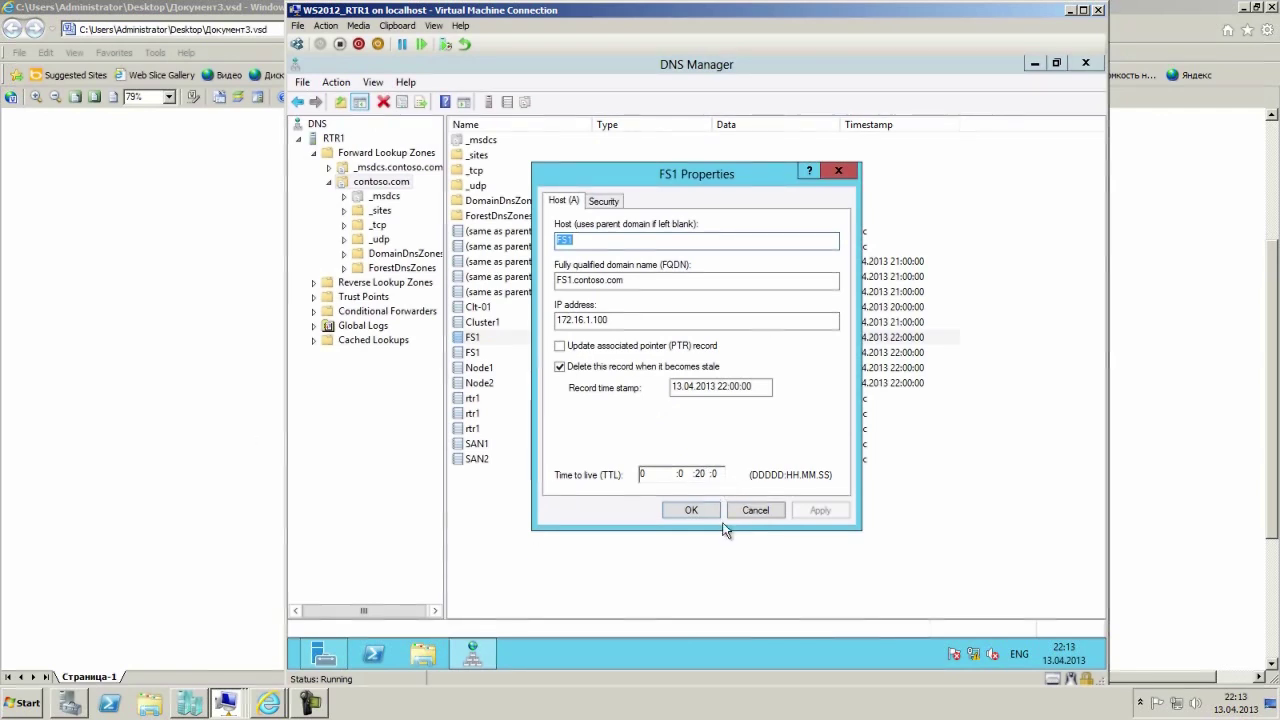
{"action": "left_click", "coordinate": [757, 511]}
Close DNS Manager and Server Manager.
{"action": "left_click", "coordinate": [920, 445]}
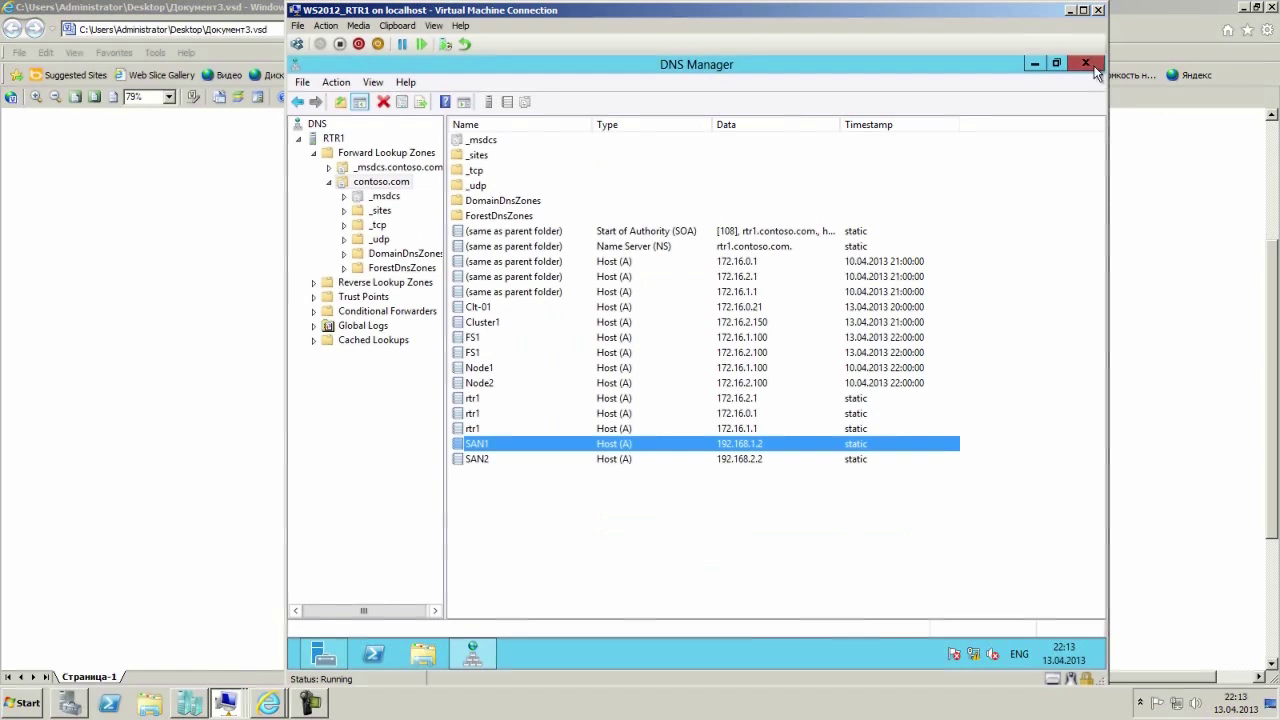
{"action": "left_click", "coordinate": [1086, 63]}
{"action": "left_click", "coordinate": [1089, 66]}
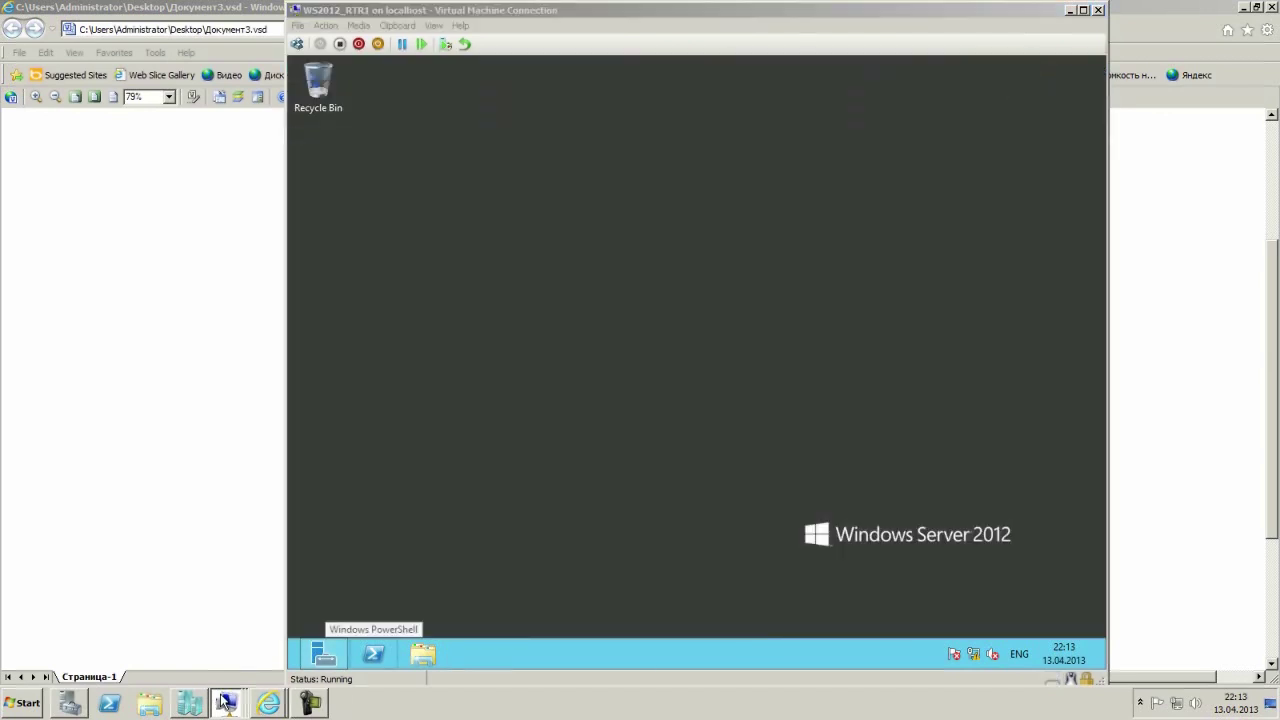
Resume the Node1 VM, pause Node2, and return to the W8Clt01 client.
{"action": "left_click", "coordinate": [228, 662]}
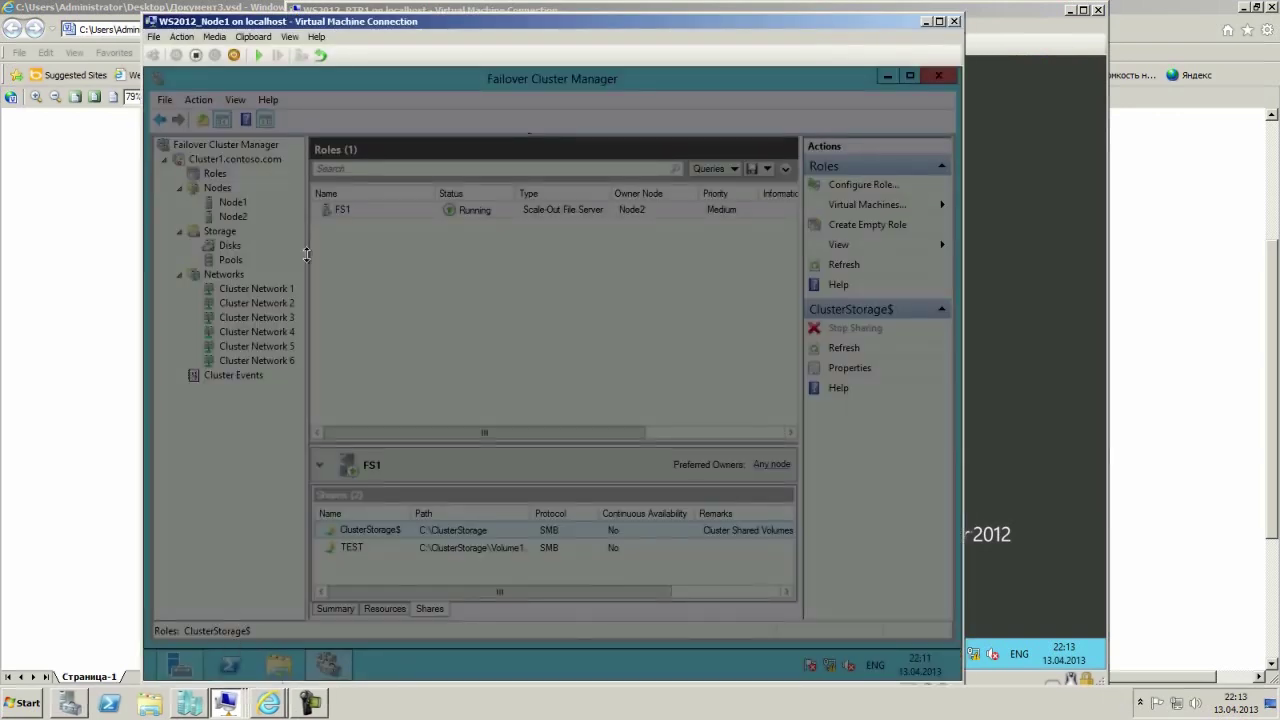
{"action": "left_click", "coordinate": [259, 57]}
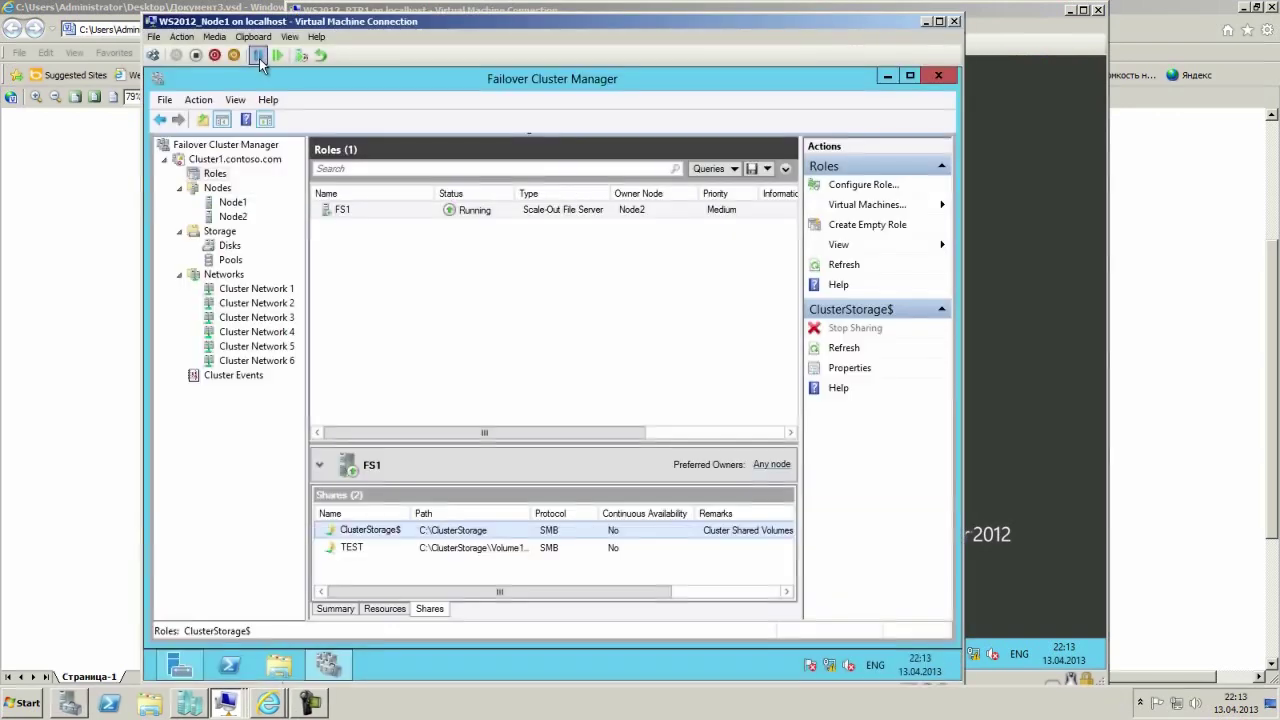
{"action": "mouse_move", "coordinate": [193, 712]}
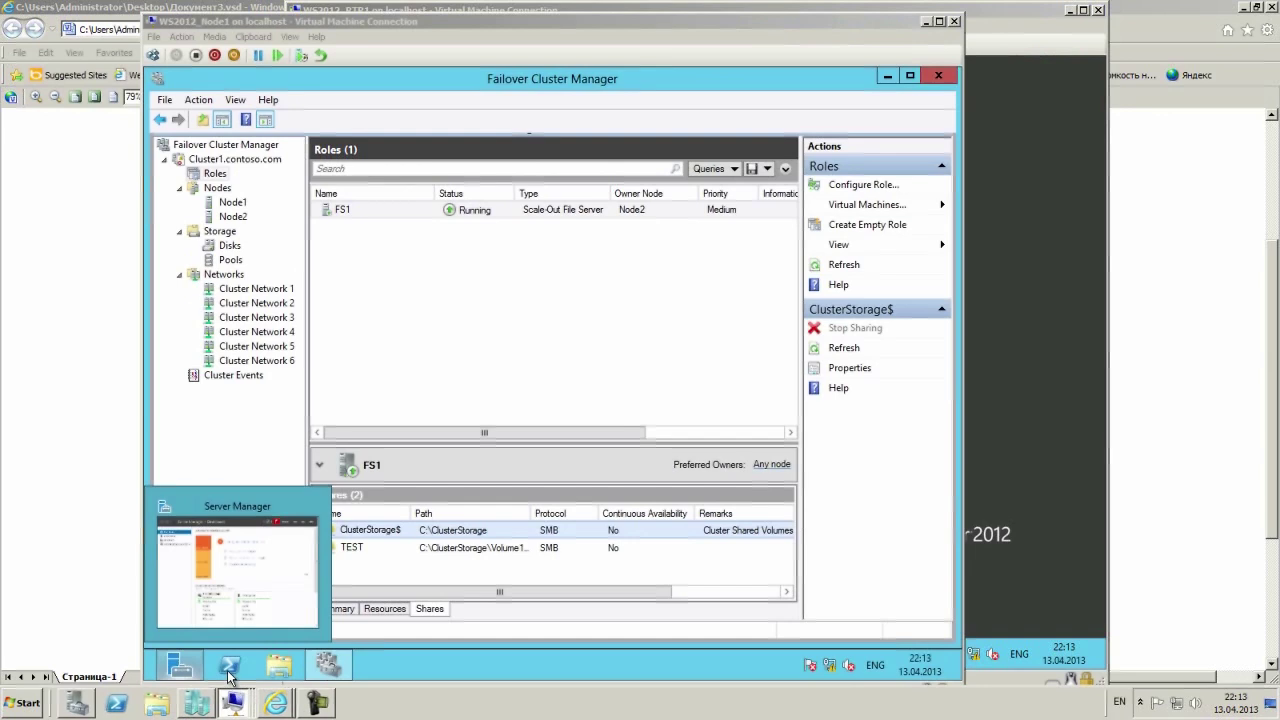
{"action": "left_click", "coordinate": [225, 565]}
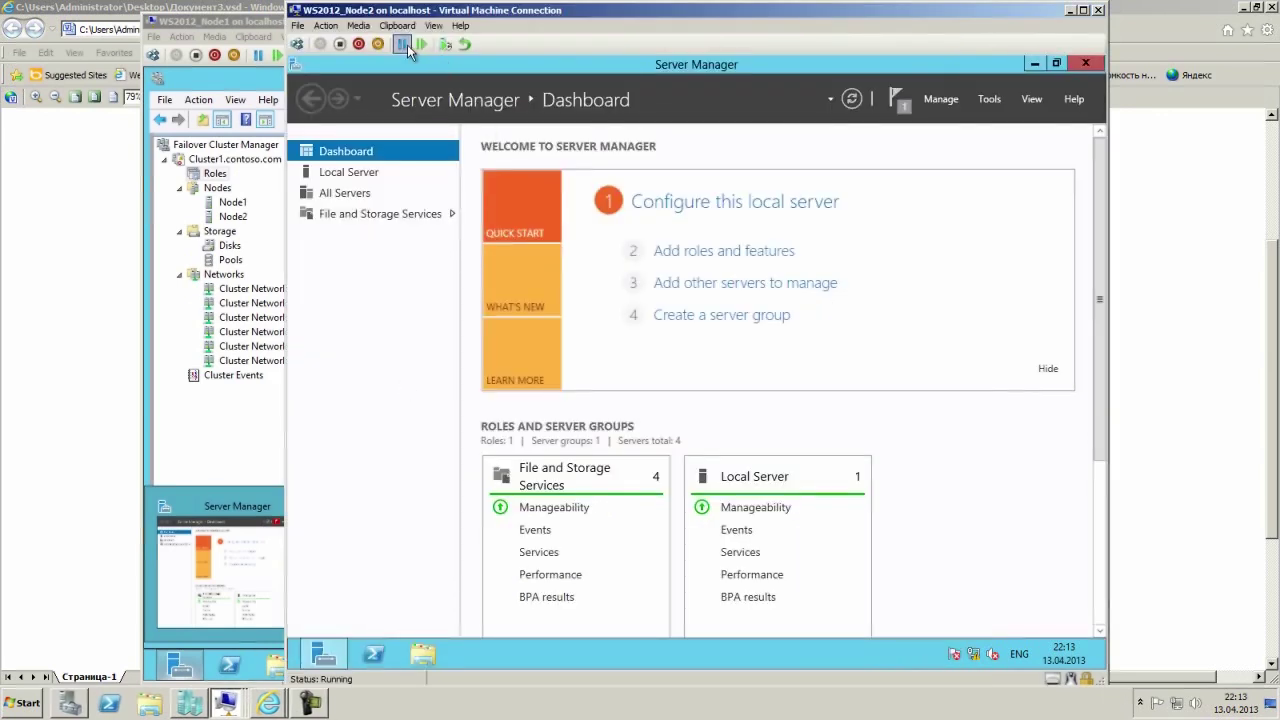
{"action": "left_click", "coordinate": [407, 44]}
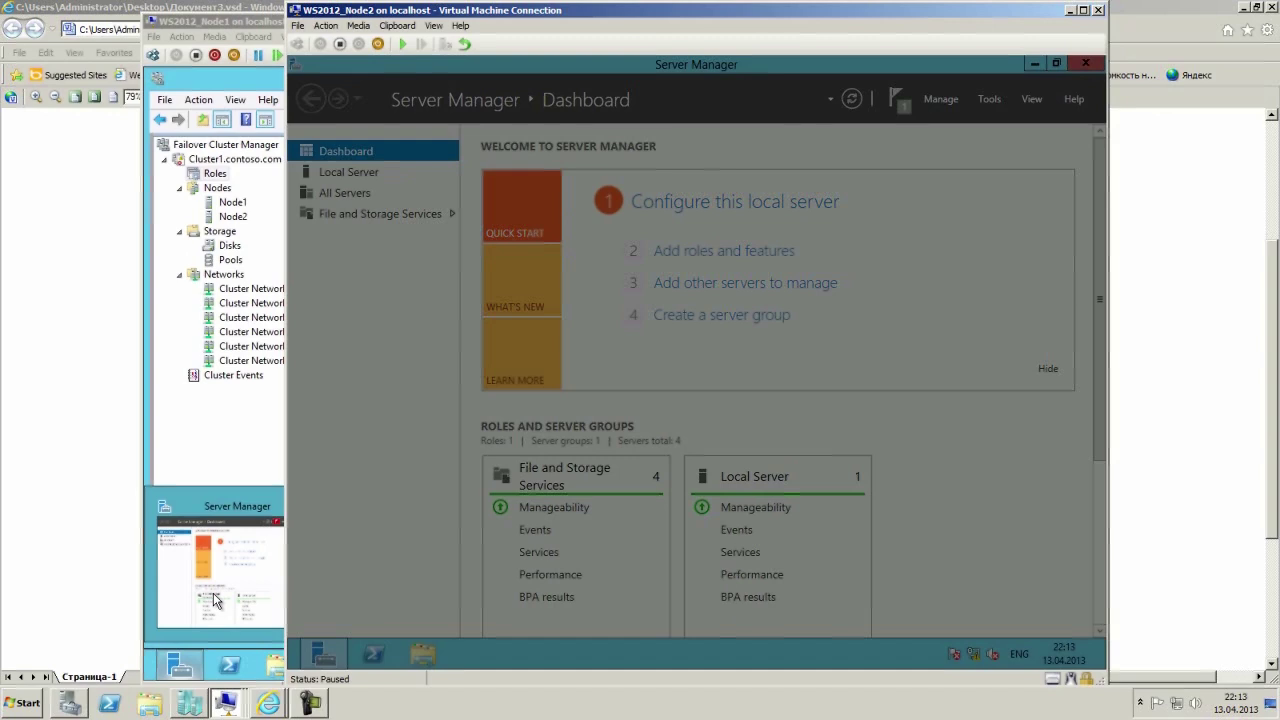
{"action": "key", "text": "alt+Tab"}
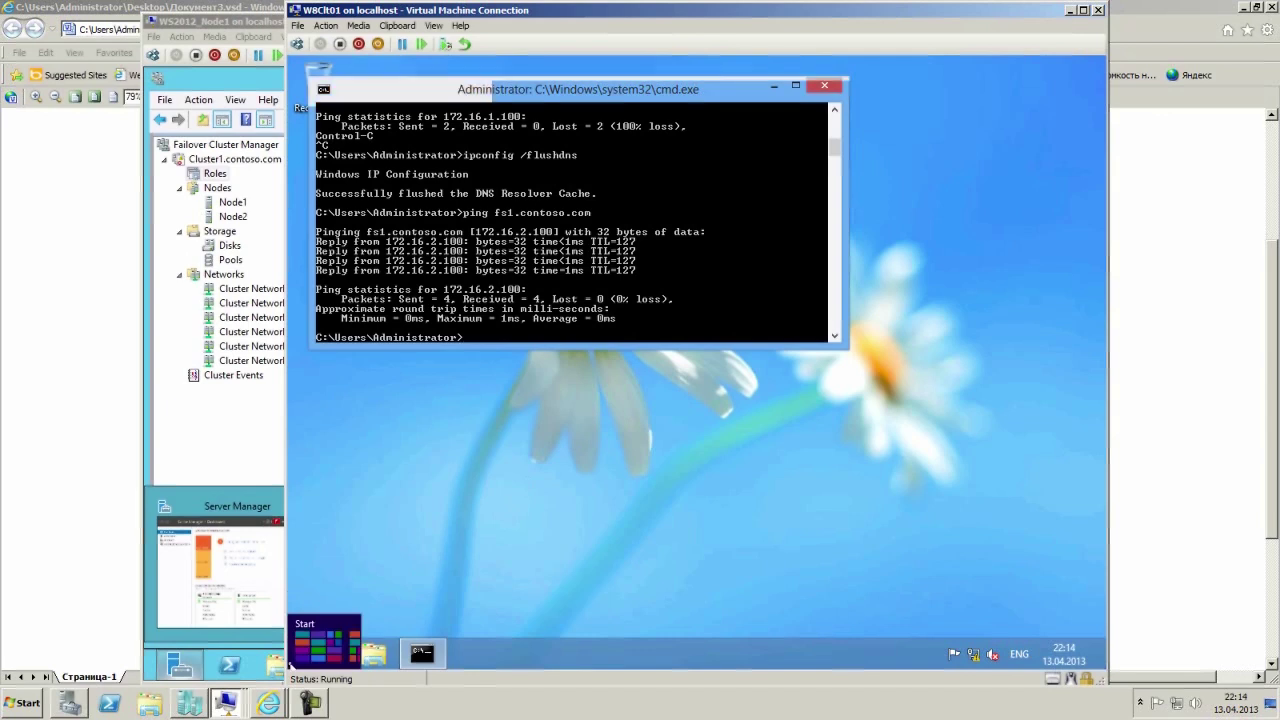
Try opening the \\fs1\test share from the Run dialog.
{"action": "right_click", "coordinate": [294, 665]}
{"action": "left_click", "coordinate": [336, 632]}
{"action": "left_click", "coordinate": [420, 608]}
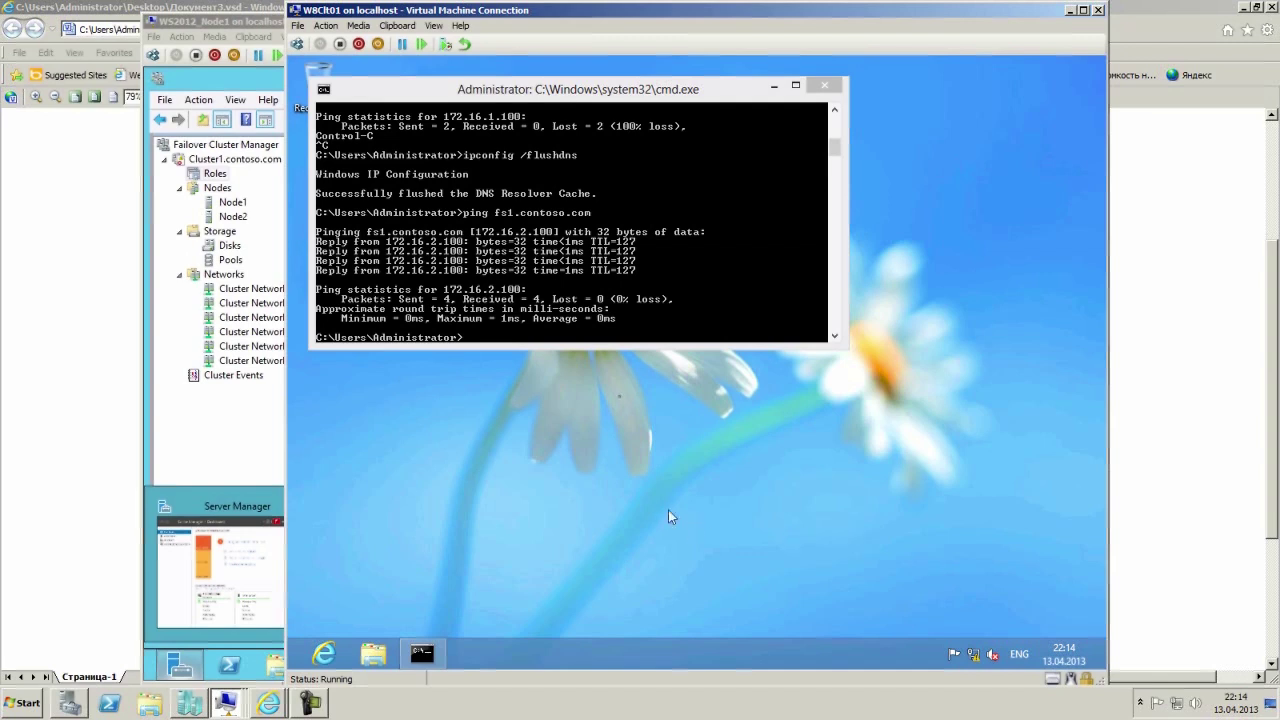
Rerun ipconfig /flushdns and ping fs1.contoso.com, which now times out at 172.16.2.100.
{"action": "left_click", "coordinate": [657, 300]}
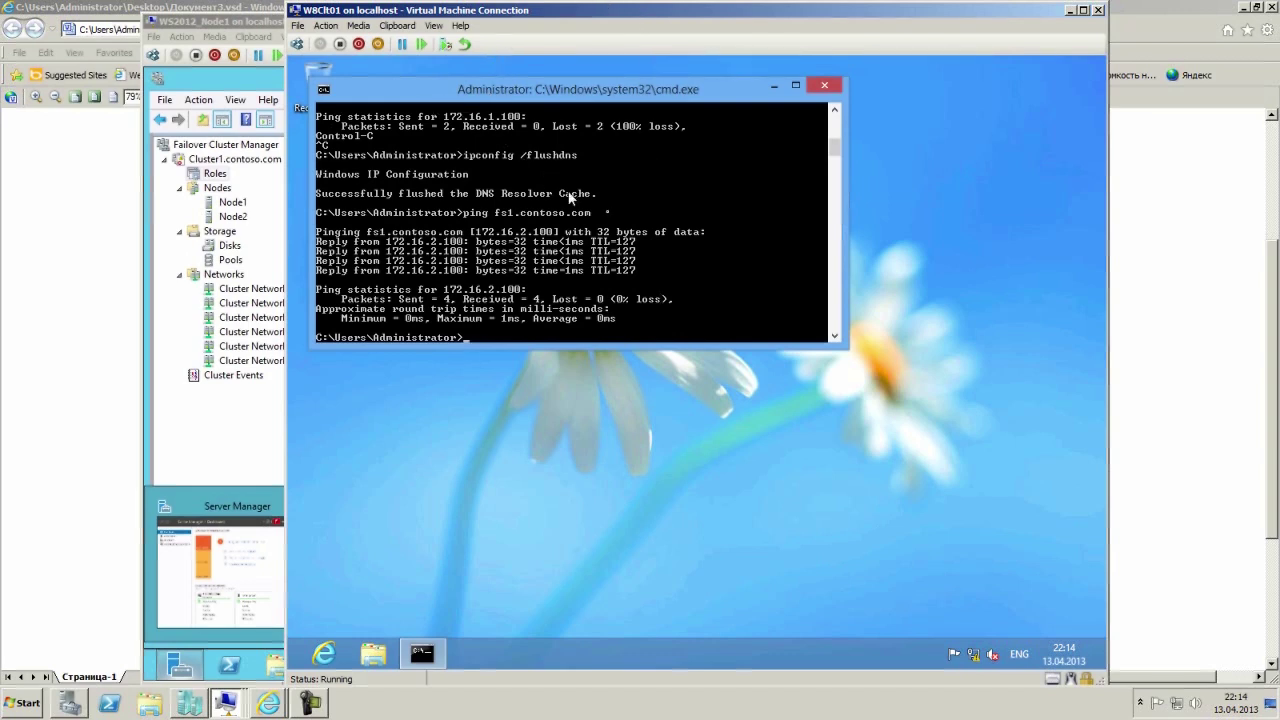
{"action": "key", "text": "Up"}
{"action": "key", "text": "Up"}
{"action": "key", "text": "Return"}
{"action": "key", "text": "Up"}
{"action": "key", "text": "Up"}
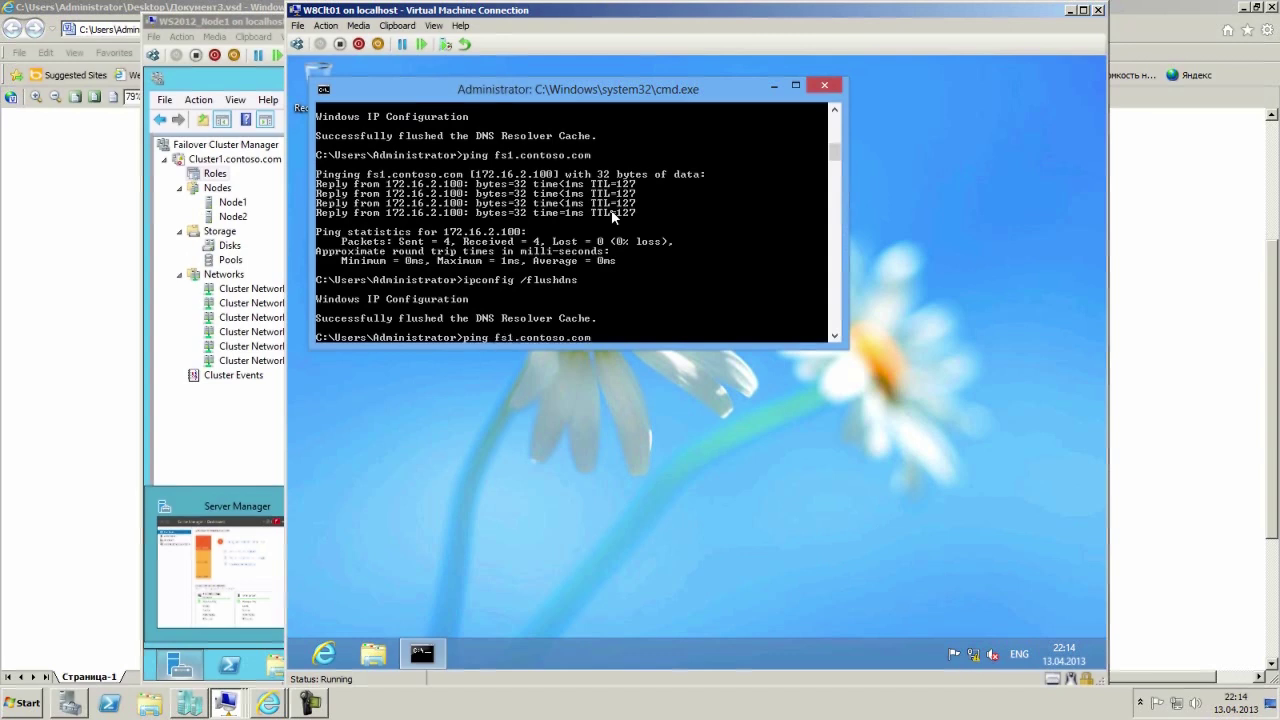
{"action": "key", "text": "Return"}
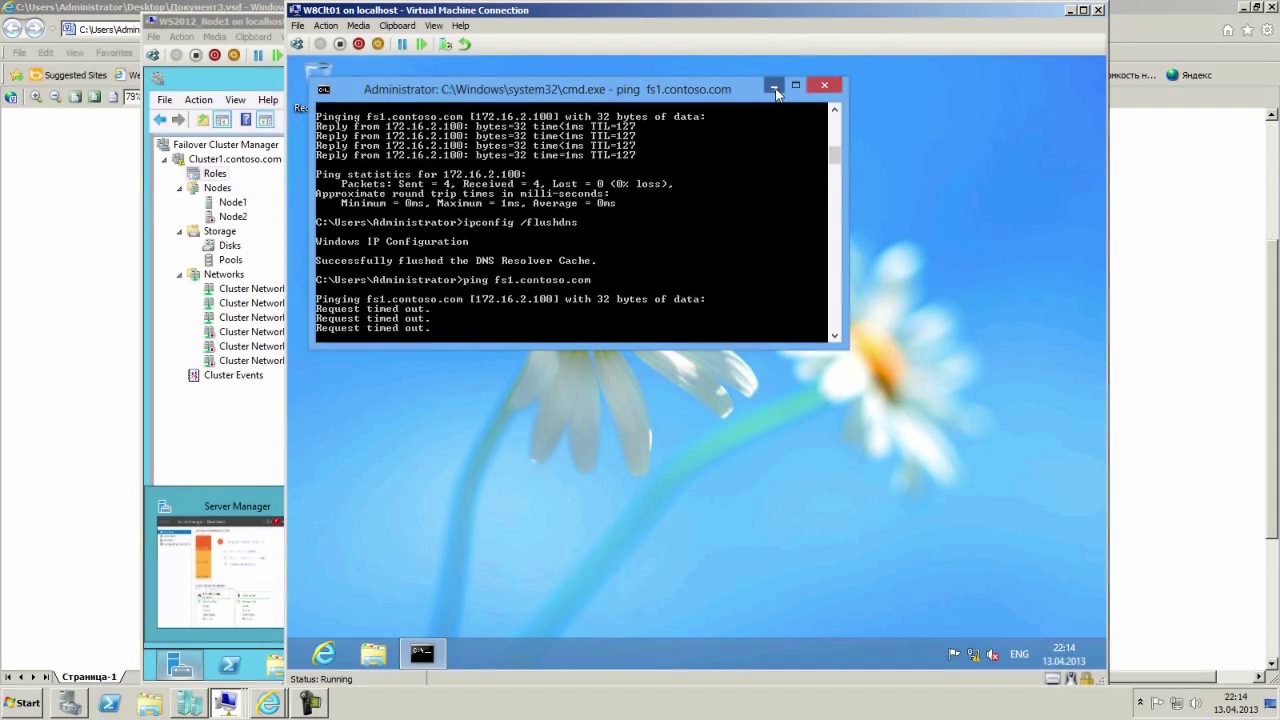
{"action": "left_click", "coordinate": [775, 88]}
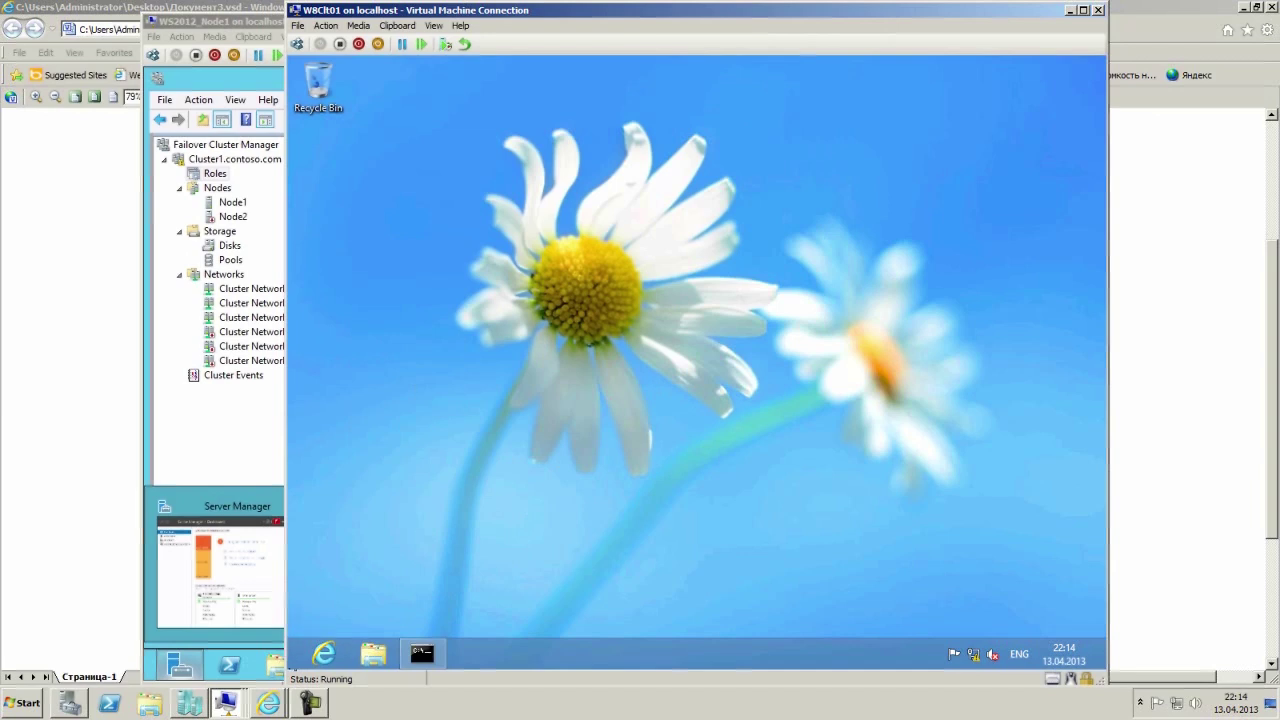
Request the \\fs1\test share again via the Run dialog.
{"action": "right_click", "coordinate": [297, 655]}
{"action": "left_click", "coordinate": [334, 630]}
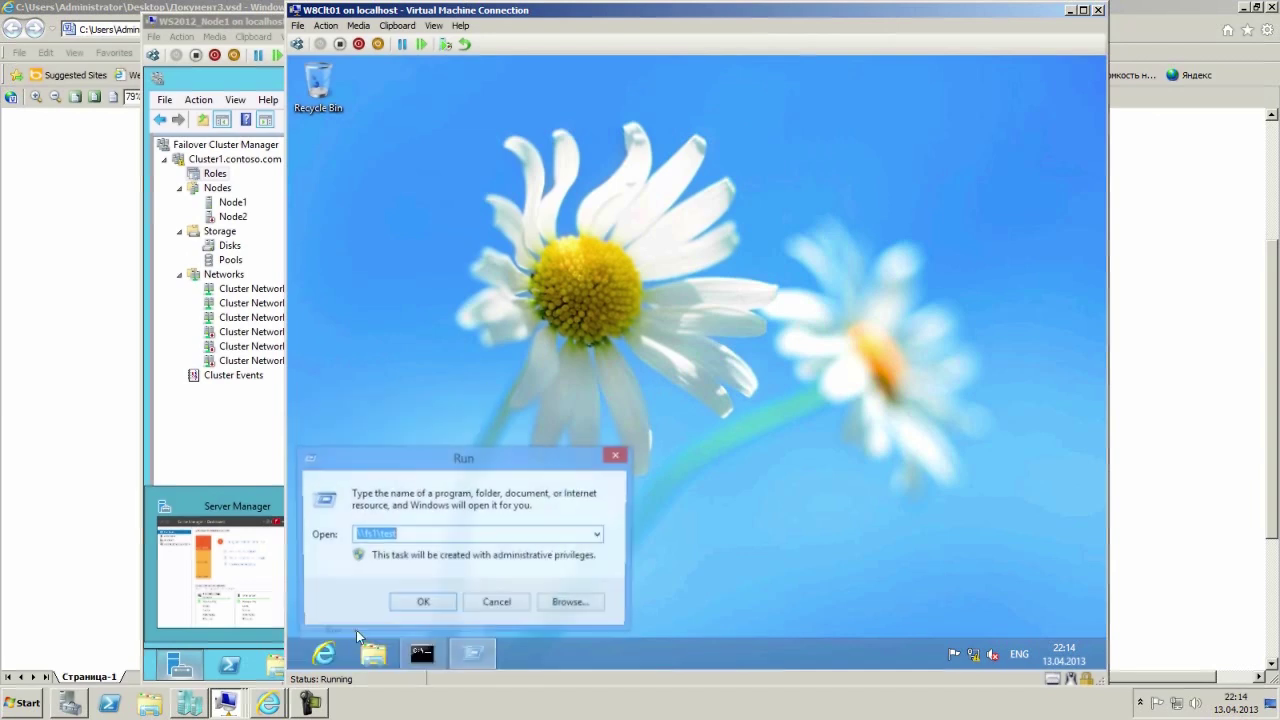
{"action": "left_click", "coordinate": [422, 536]}
{"action": "left_click", "coordinate": [420, 604]}
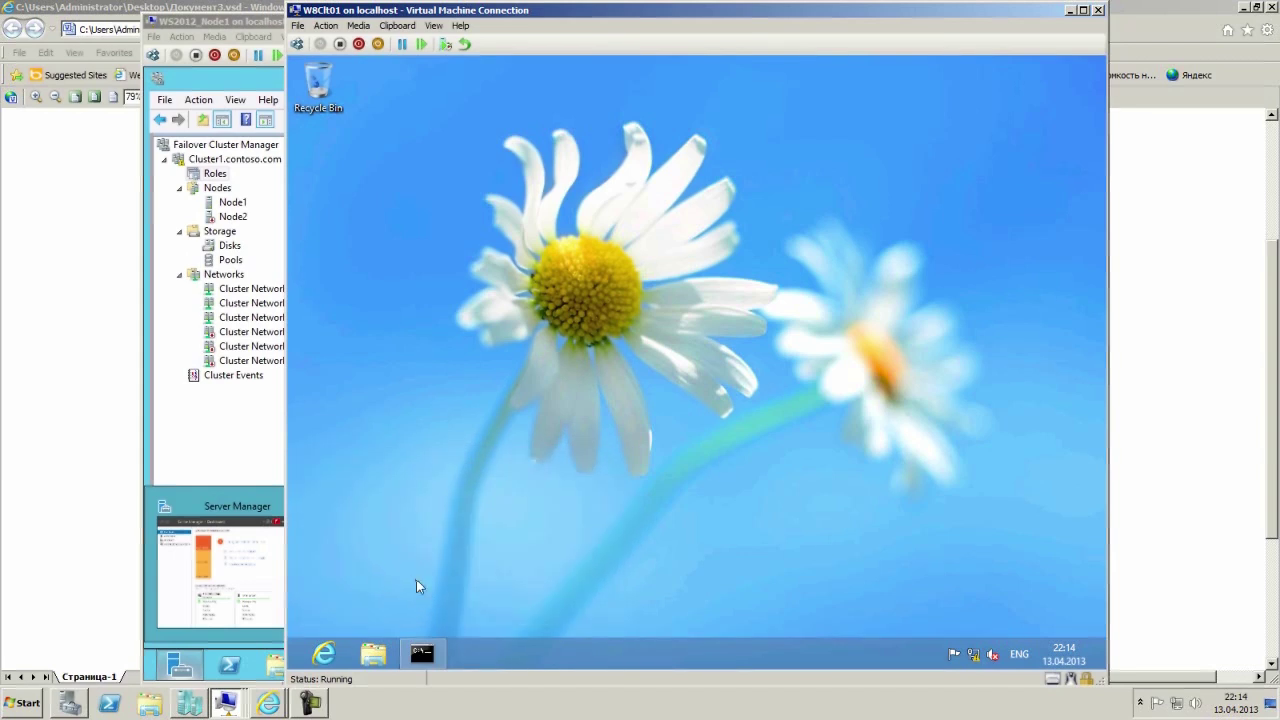
In Node1's cluster console, confirm Node2 is down and FS1 is pending, then return to the client.
{"action": "left_click", "coordinate": [237, 445]}
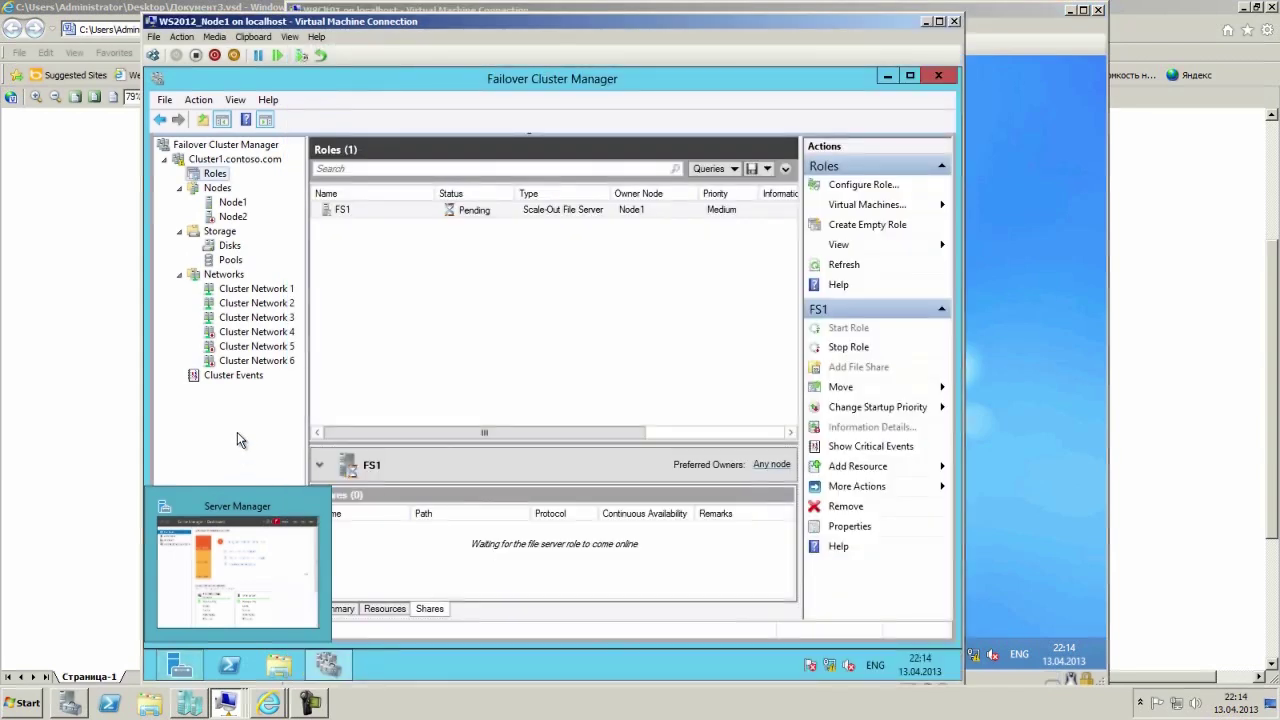
{"action": "left_click", "coordinate": [217, 187]}
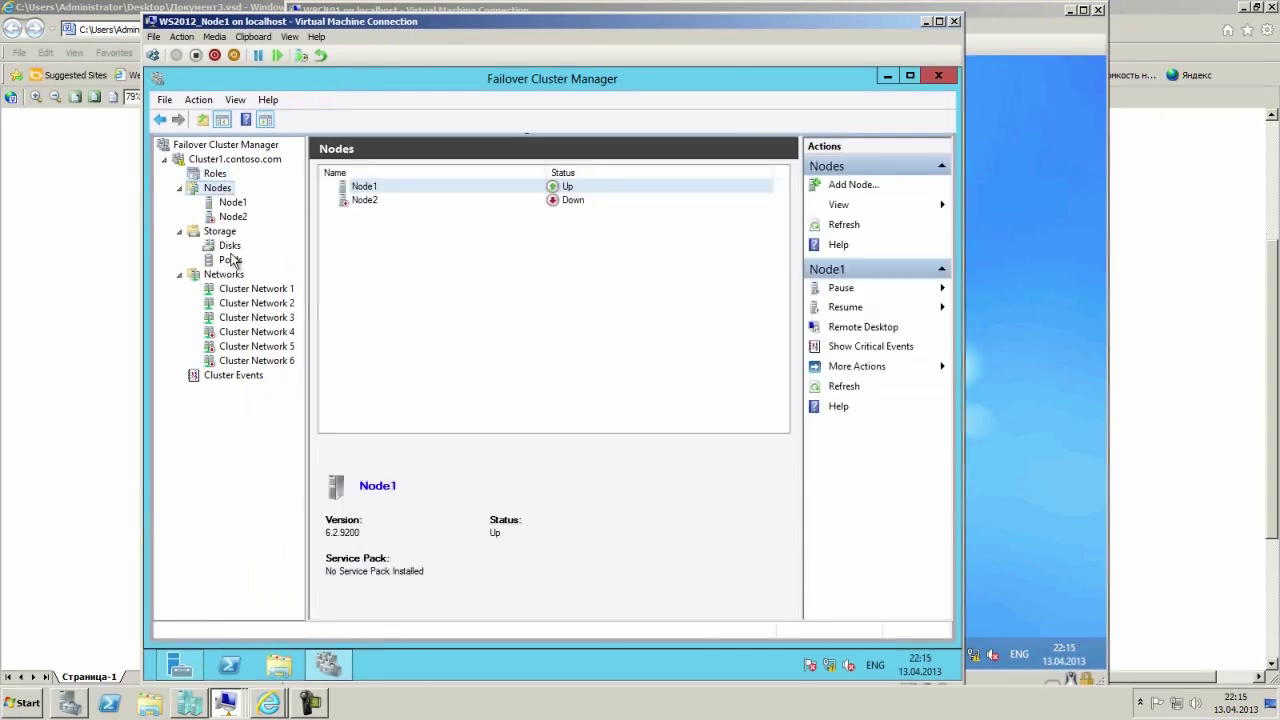
{"action": "left_click", "coordinate": [214, 173]}
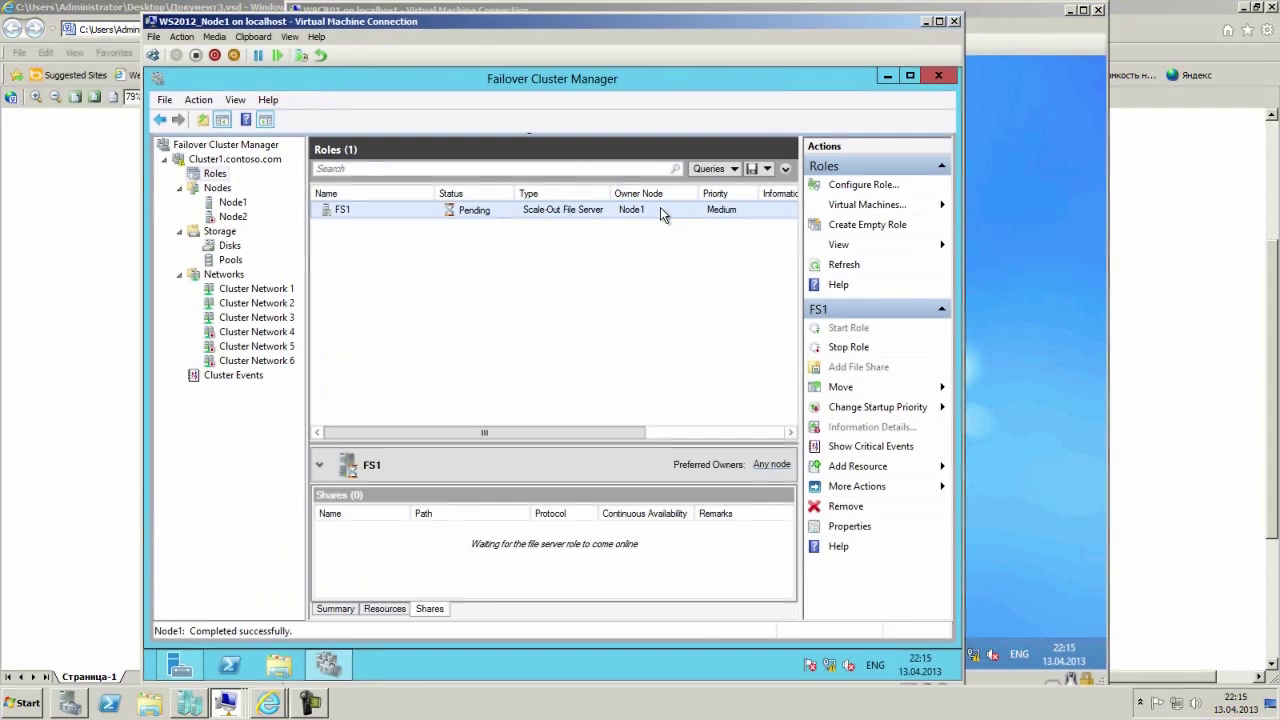
{"action": "right_click", "coordinate": [416, 215]}
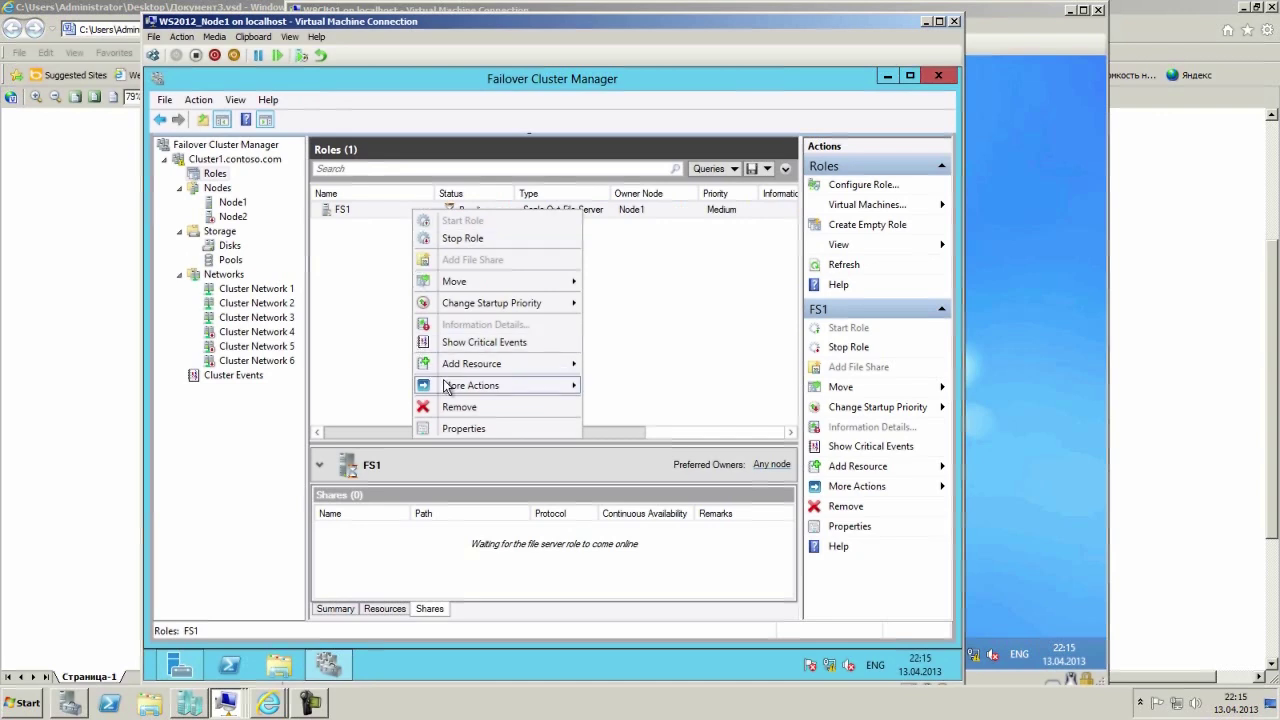
{"action": "mouse_move", "coordinate": [455, 389]}
{"action": "left_click", "coordinate": [690, 340]}
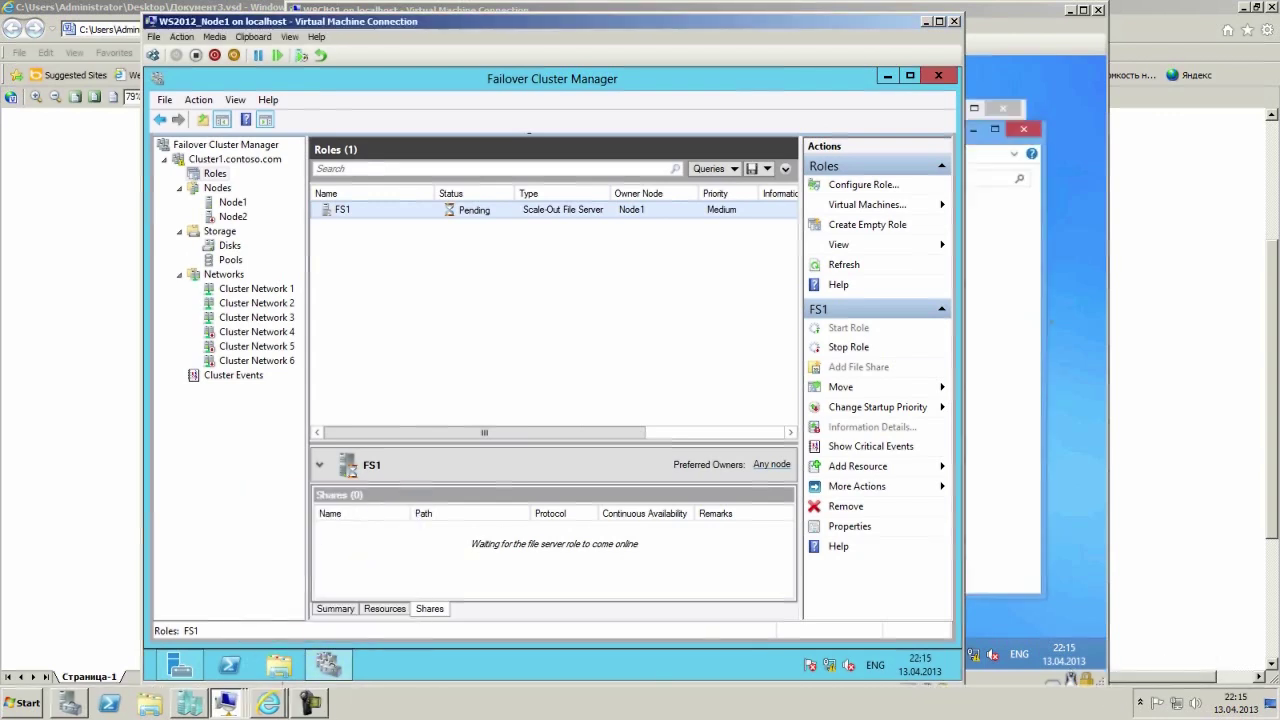
{"action": "left_click", "coordinate": [1000, 267]}
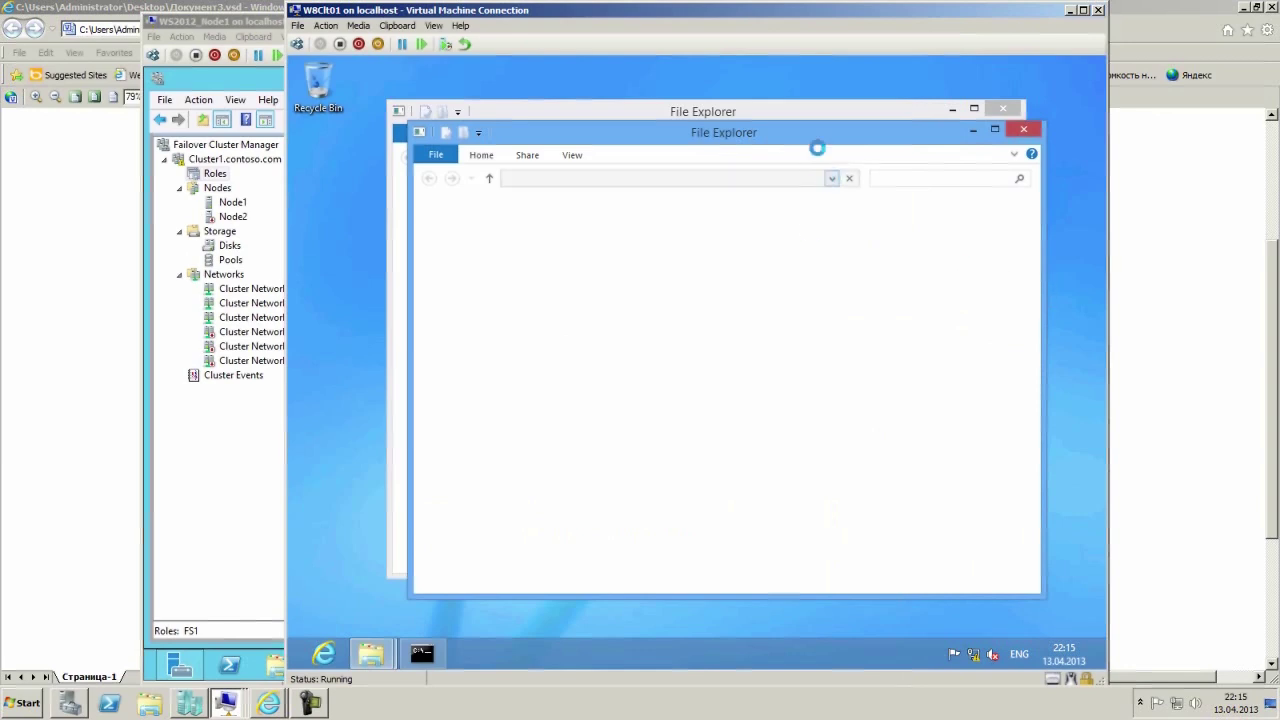
Close the duplicate Explorer window and re-ping fs1.contoso.com, now replying from 172.16.1.100.
{"action": "left_click_drag", "start_coordinate": [815, 125], "coordinate": [831, 306]}
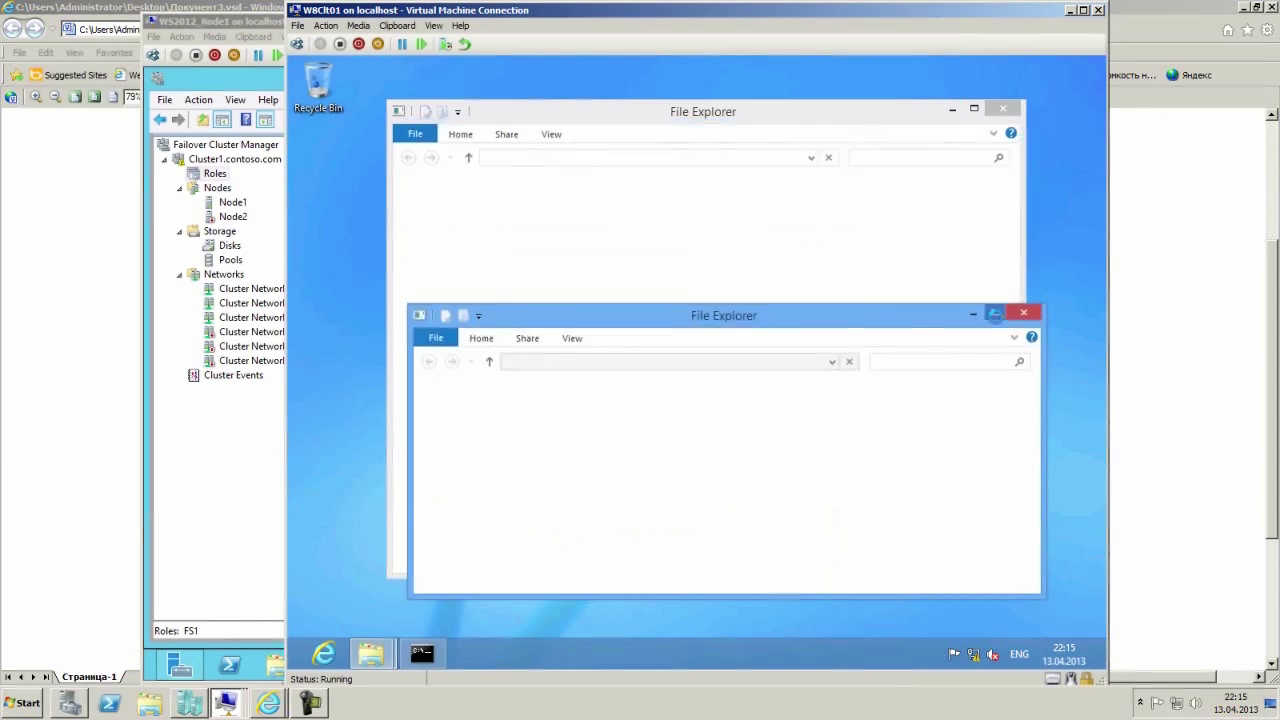
{"action": "left_click", "coordinate": [1028, 314]}
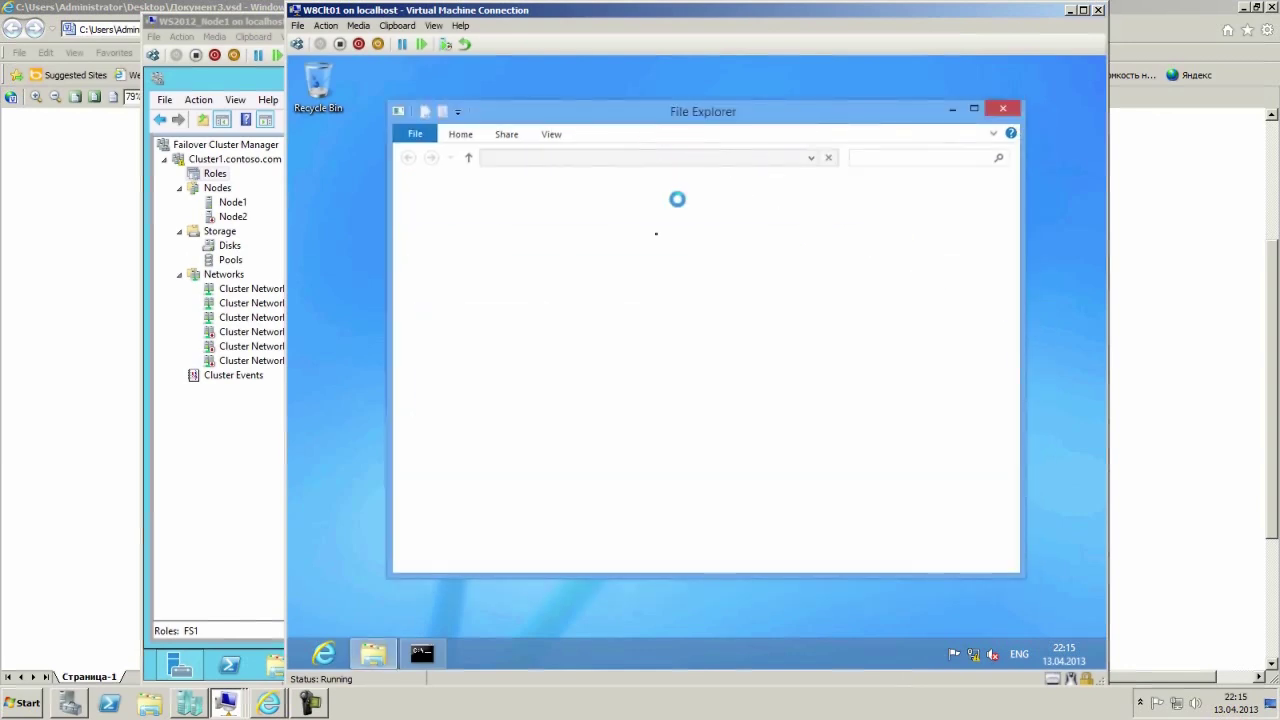
{"action": "left_click", "coordinate": [422, 653]}
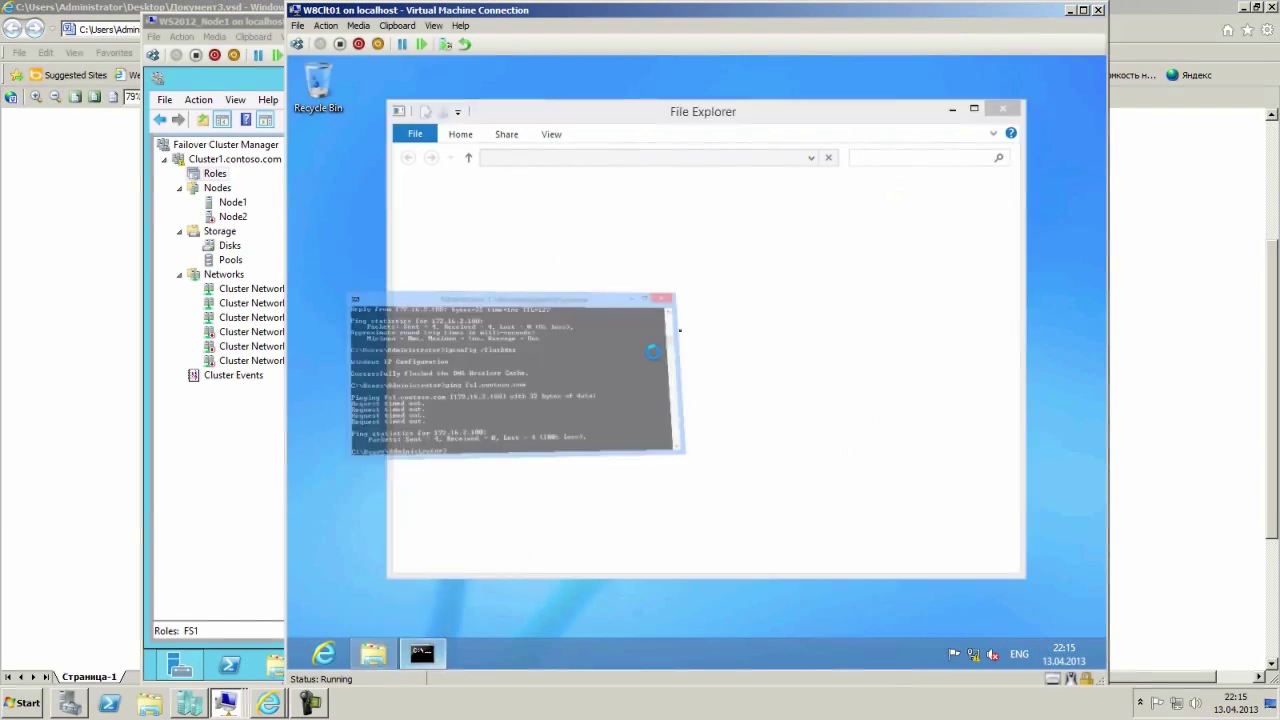
{"action": "key", "text": "Up"}
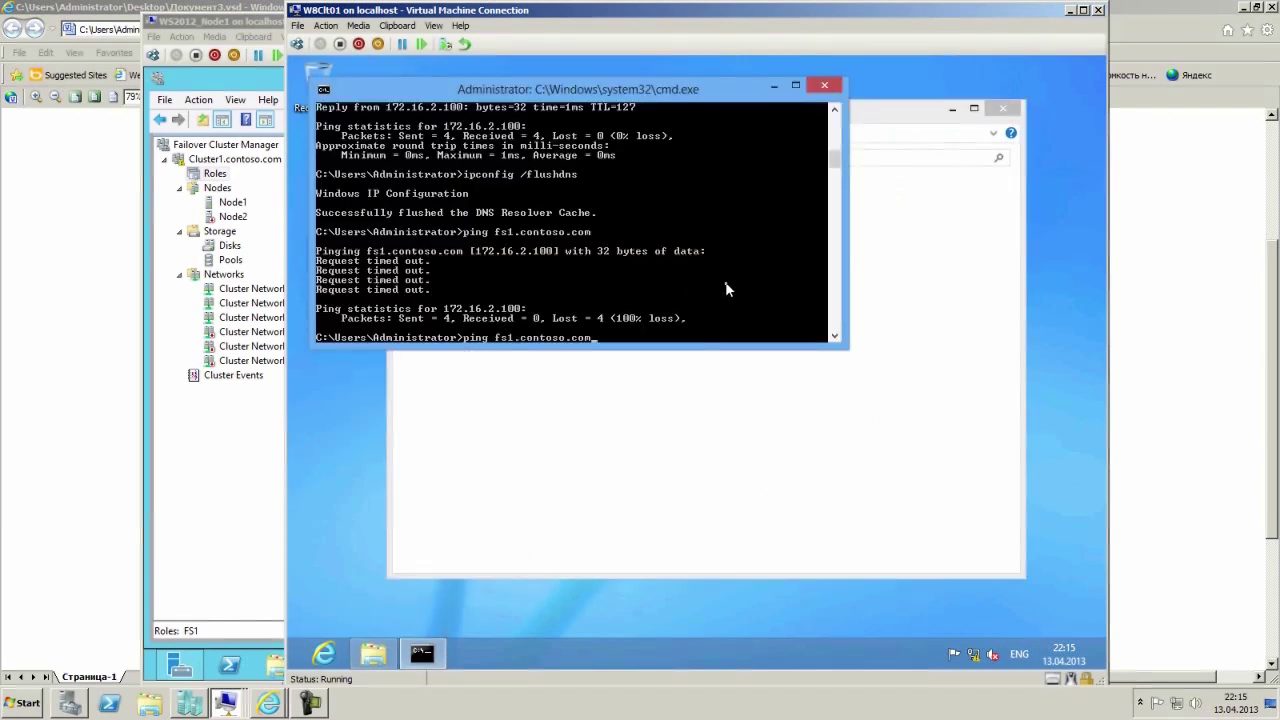
{"action": "key", "text": "Return"}
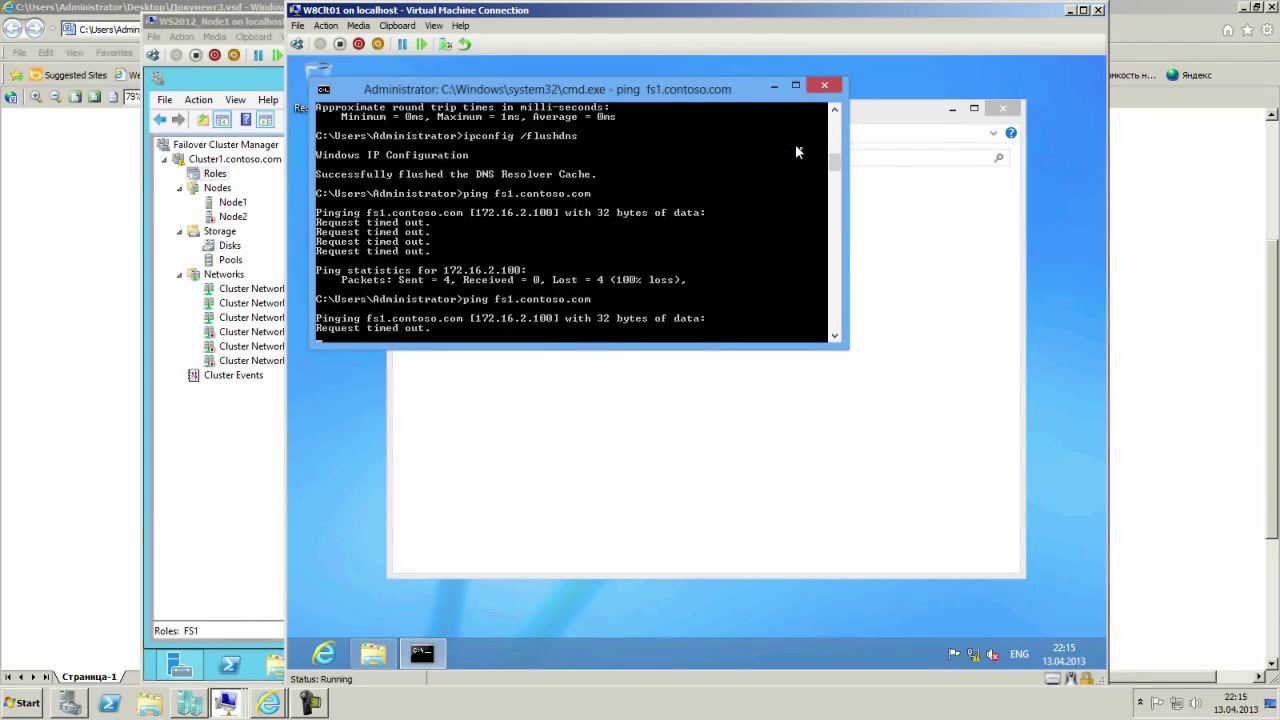
Check the FS1 role's failover state in Node1's Roles view.
{"action": "left_click", "coordinate": [775, 87]}
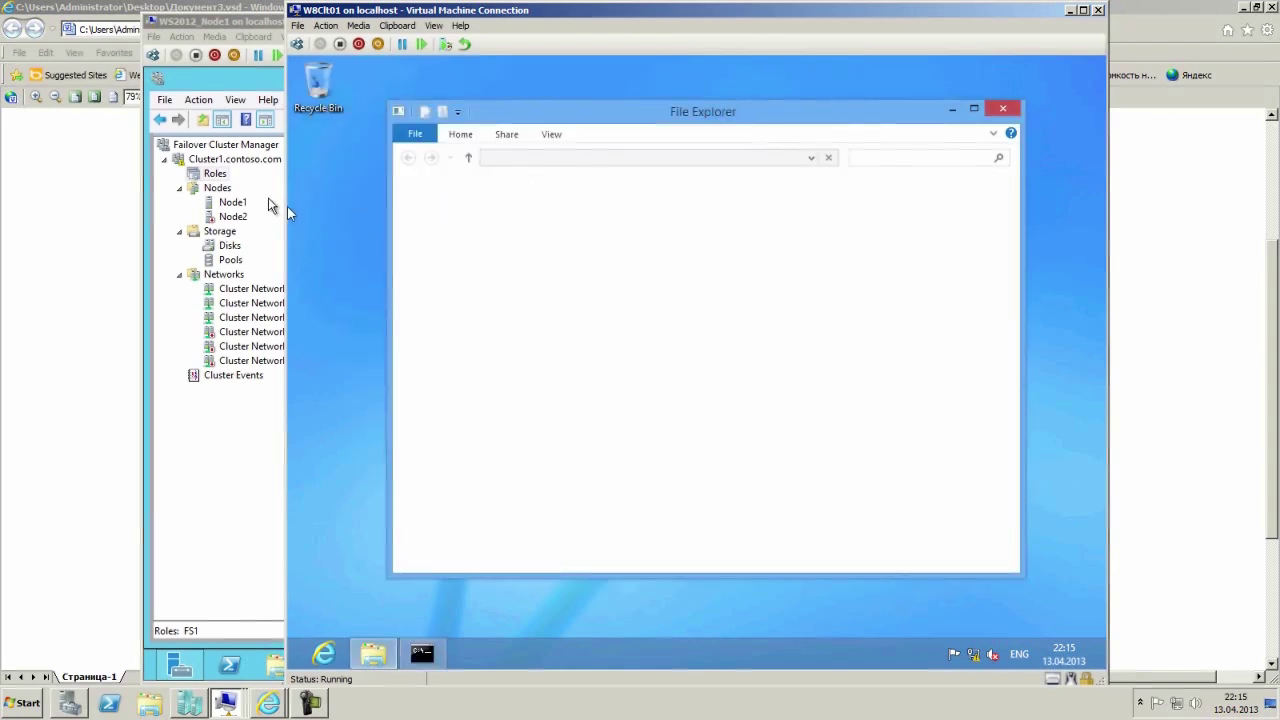
{"action": "left_click", "coordinate": [278, 205]}
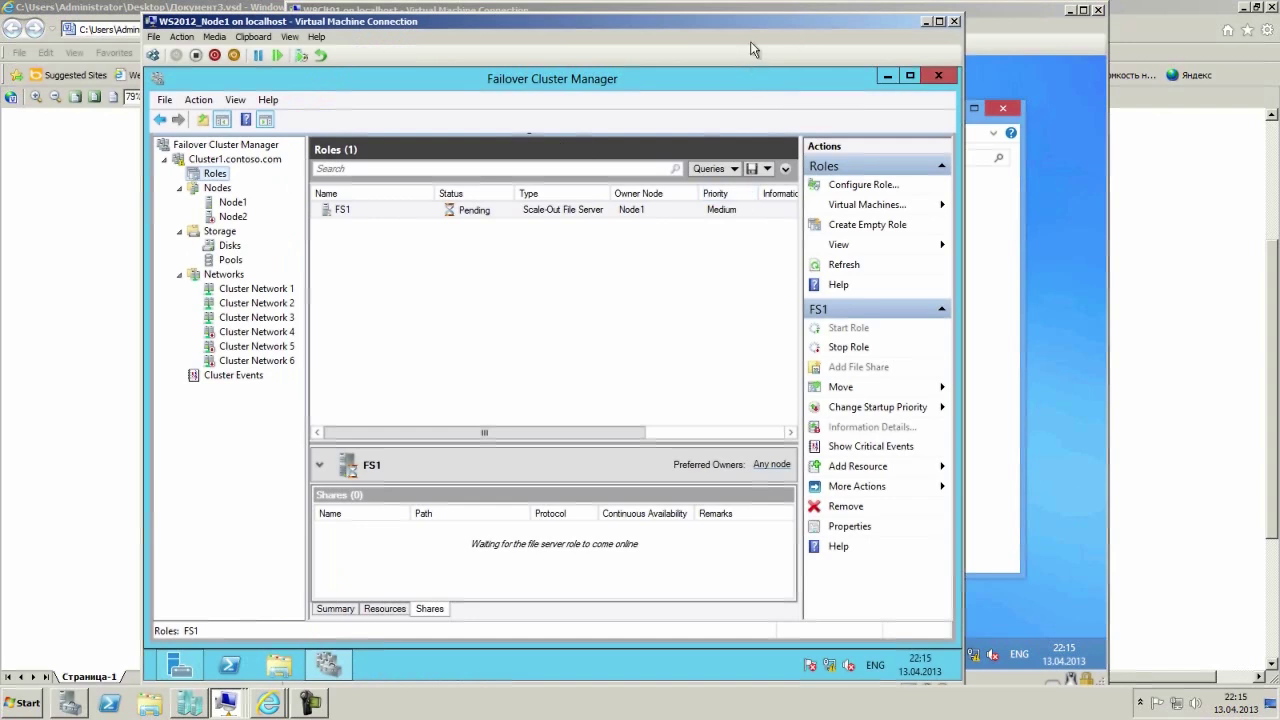
{"action": "left_click", "coordinate": [312, 705]}
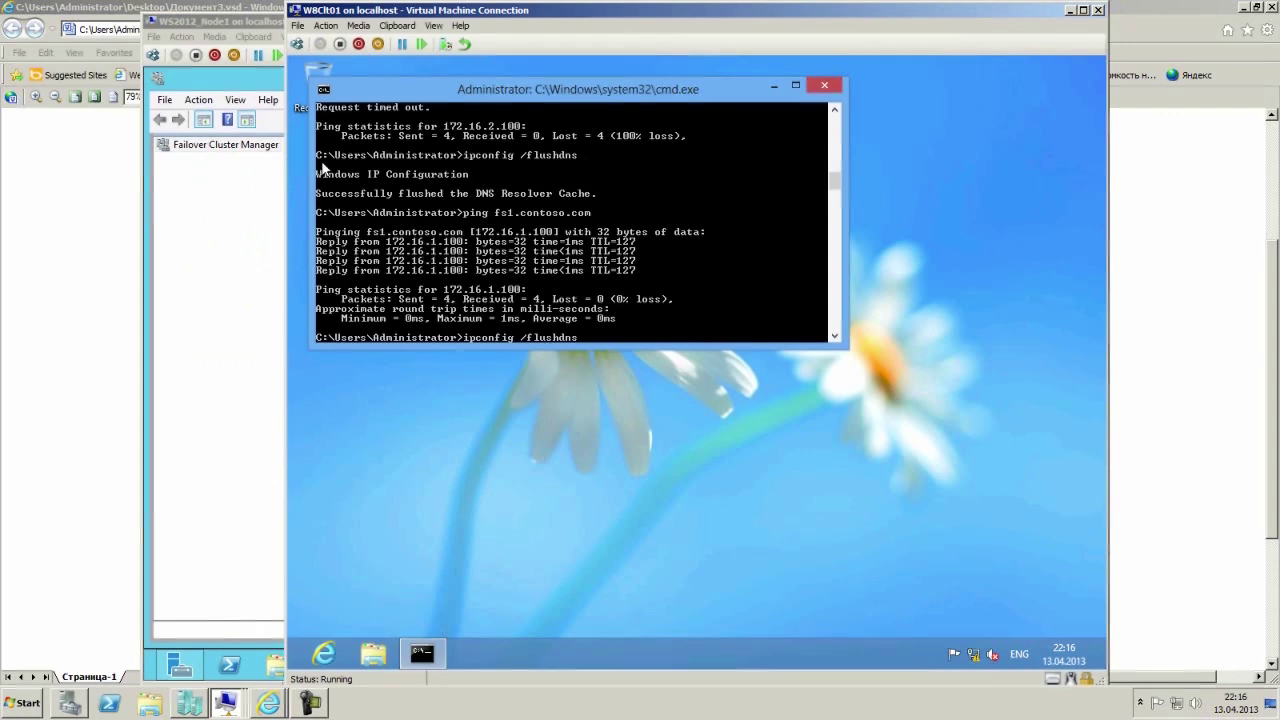
{"action": "left_click", "coordinate": [250, 197]}
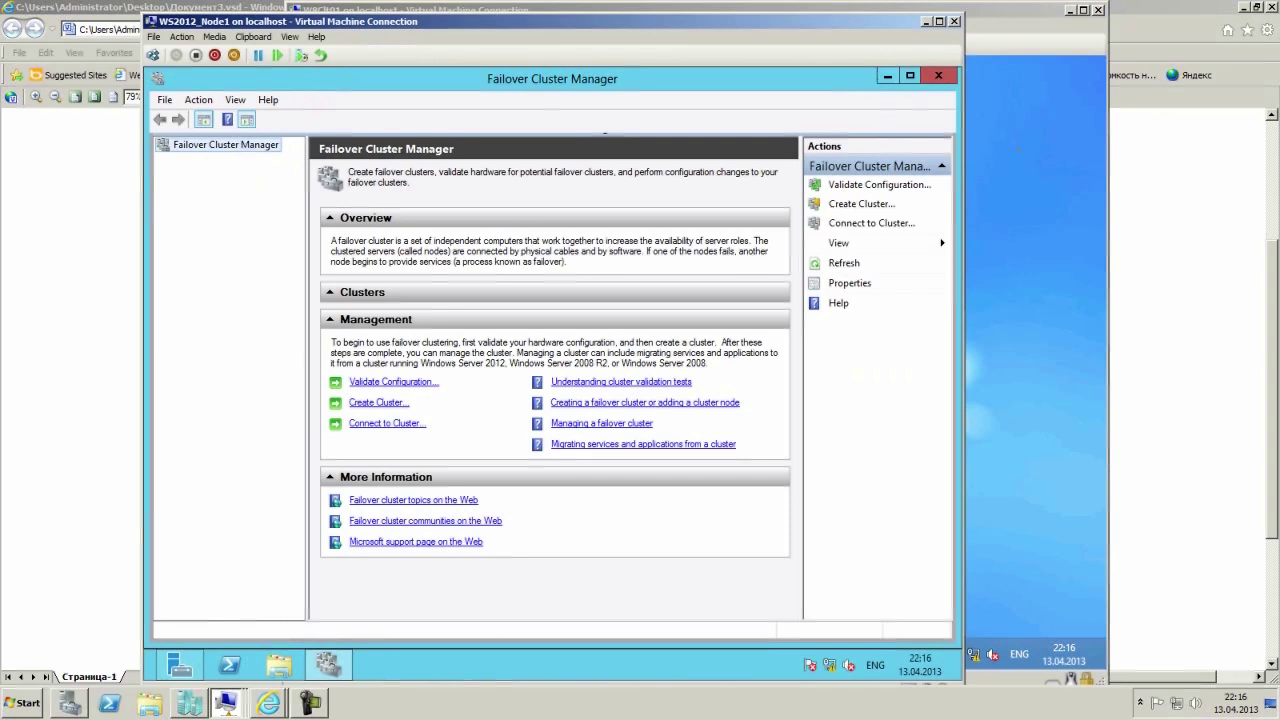
Open \\fs1\test from the client's Run dialog, then minimize the client's Command Prompt.
{"action": "left_click", "coordinate": [970, 150]}
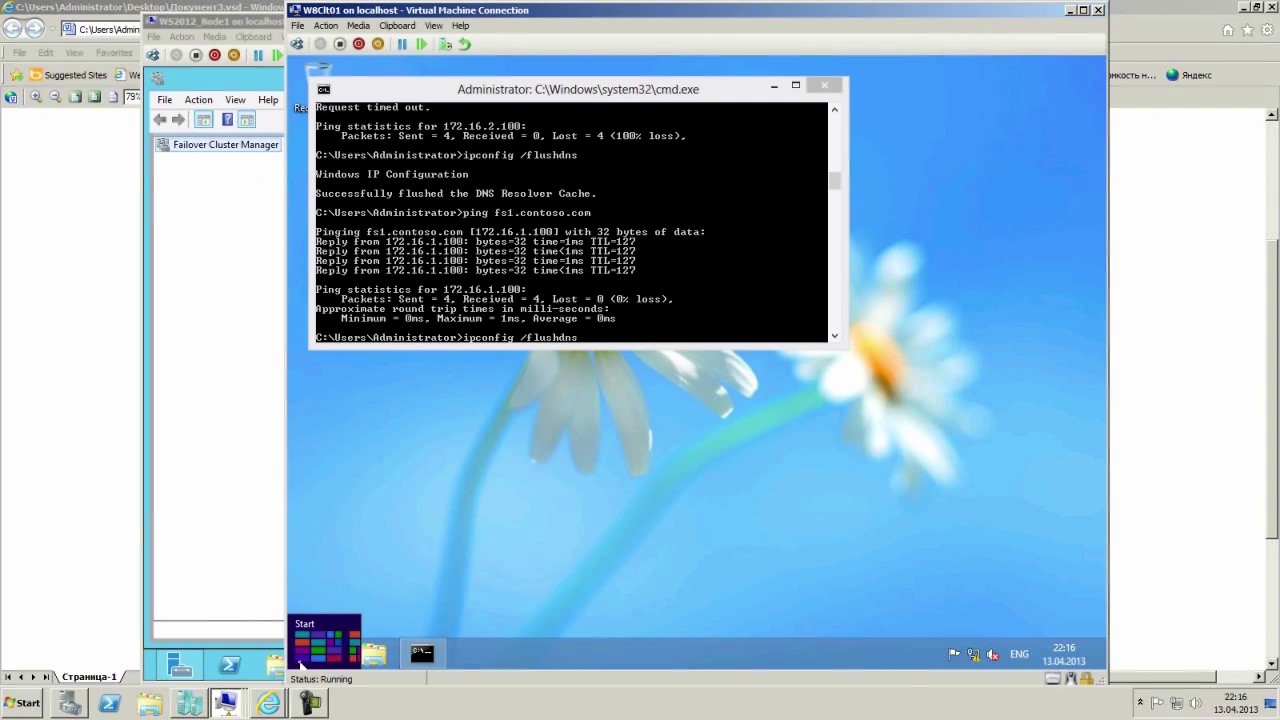
{"action": "right_click", "coordinate": [296, 662]}
{"action": "left_click", "coordinate": [339, 626]}
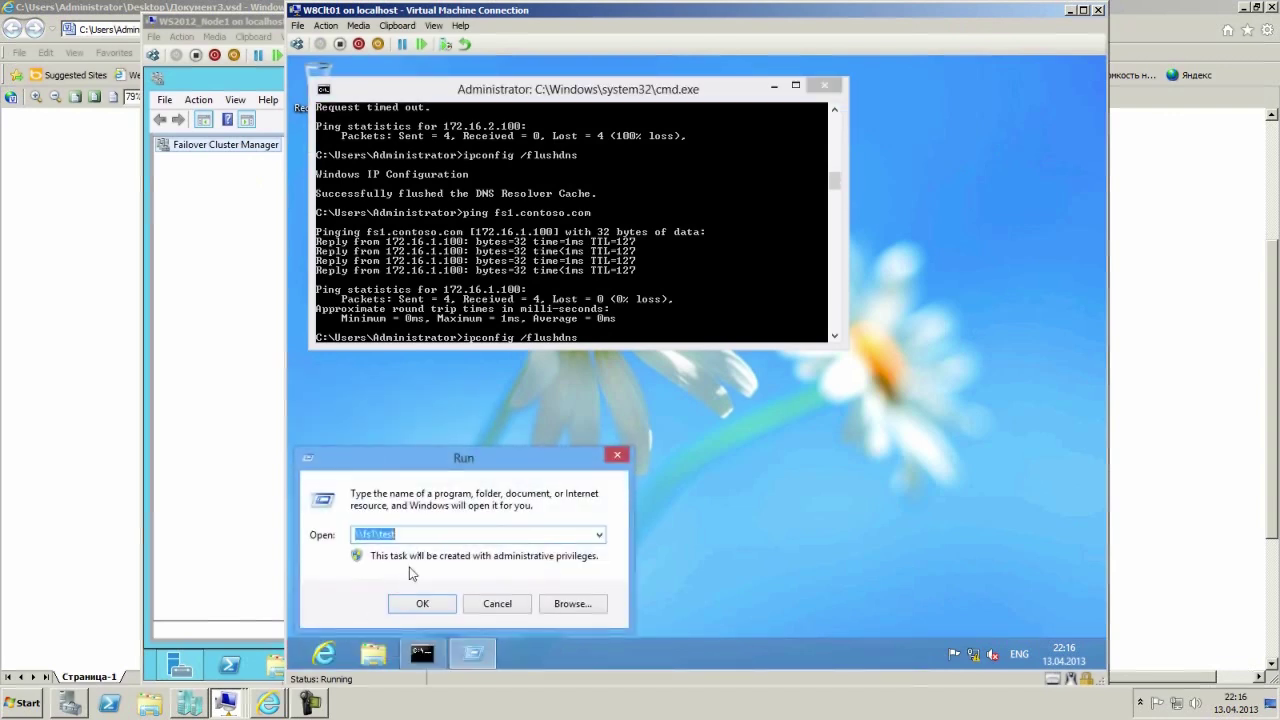
{"action": "left_click", "coordinate": [422, 602]}
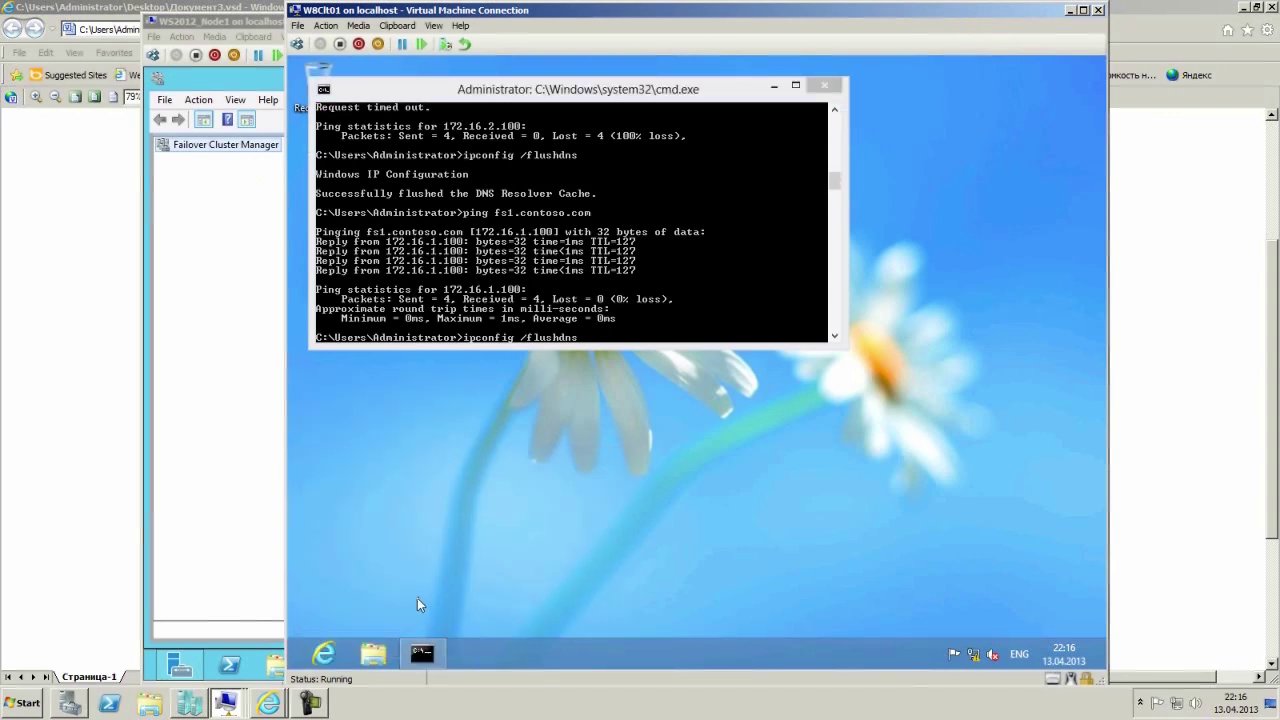
{"action": "left_click", "coordinate": [774, 86]}
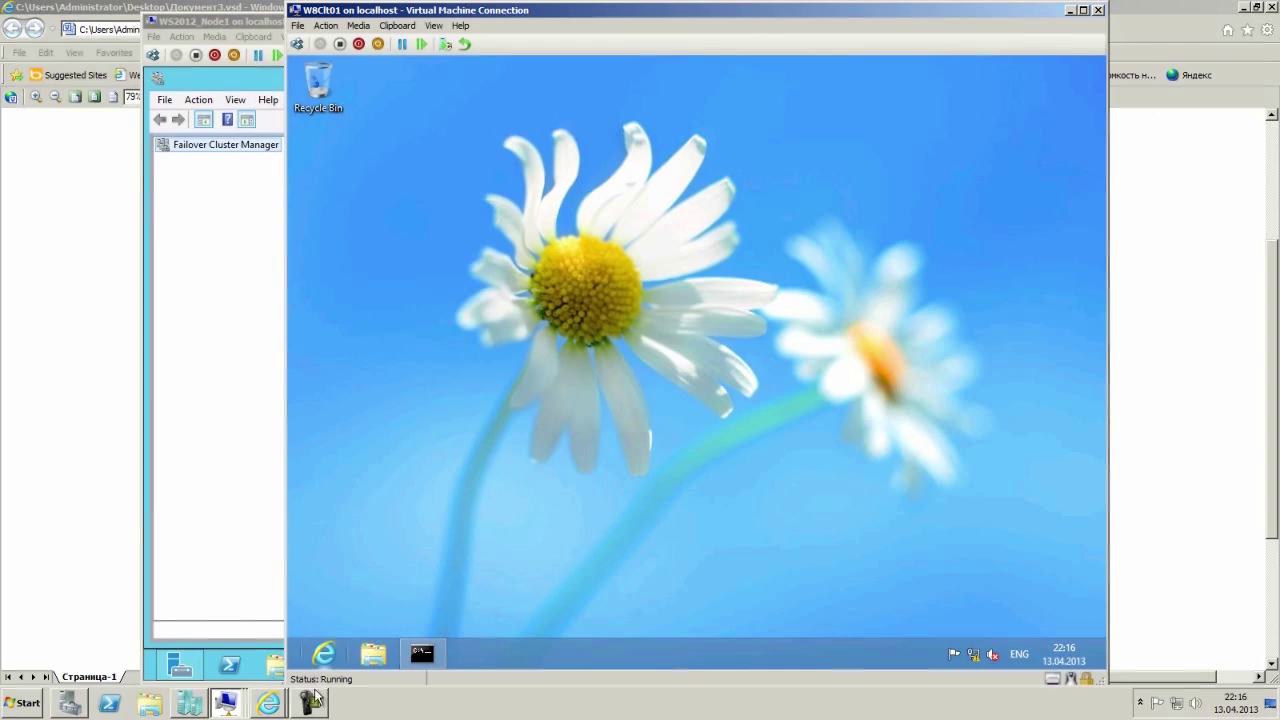
{"action": "left_click", "coordinate": [311, 702]}
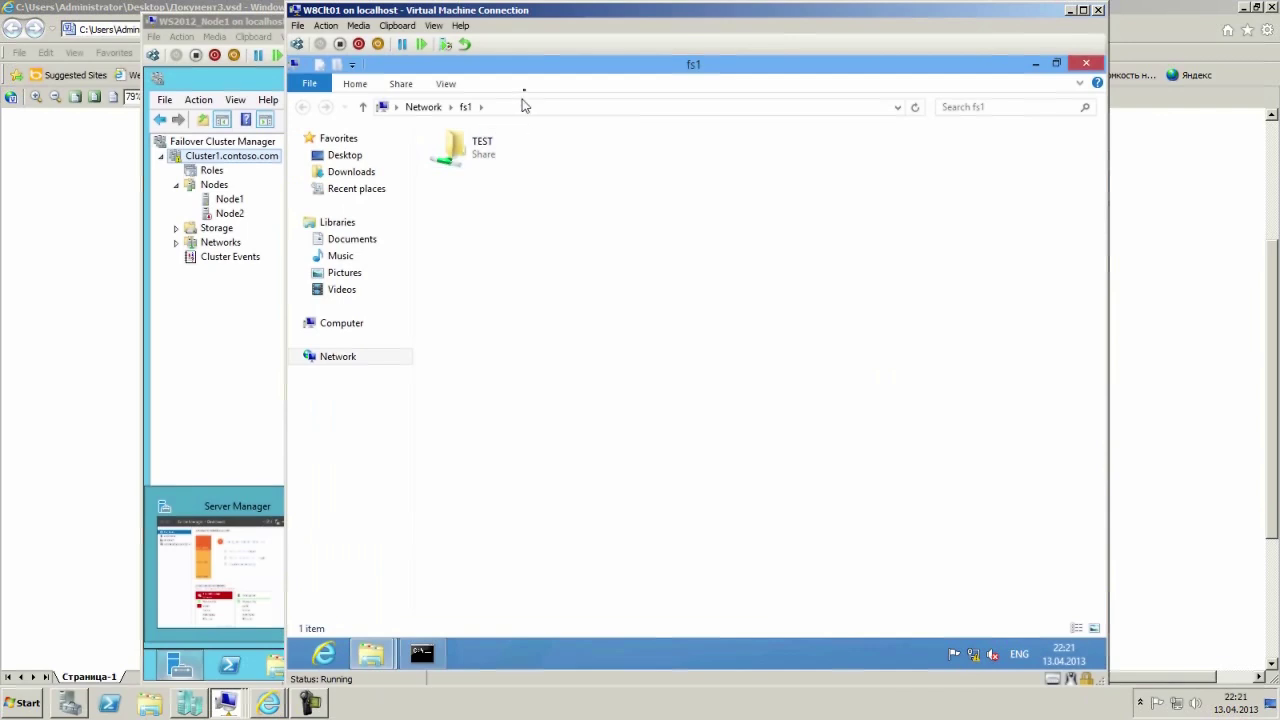
Rearrange the VM windows and open the TEST share on fs1 from the client's Explorer.
{"action": "left_click_drag", "start_coordinate": [546, 15], "coordinate": [564, 15]}
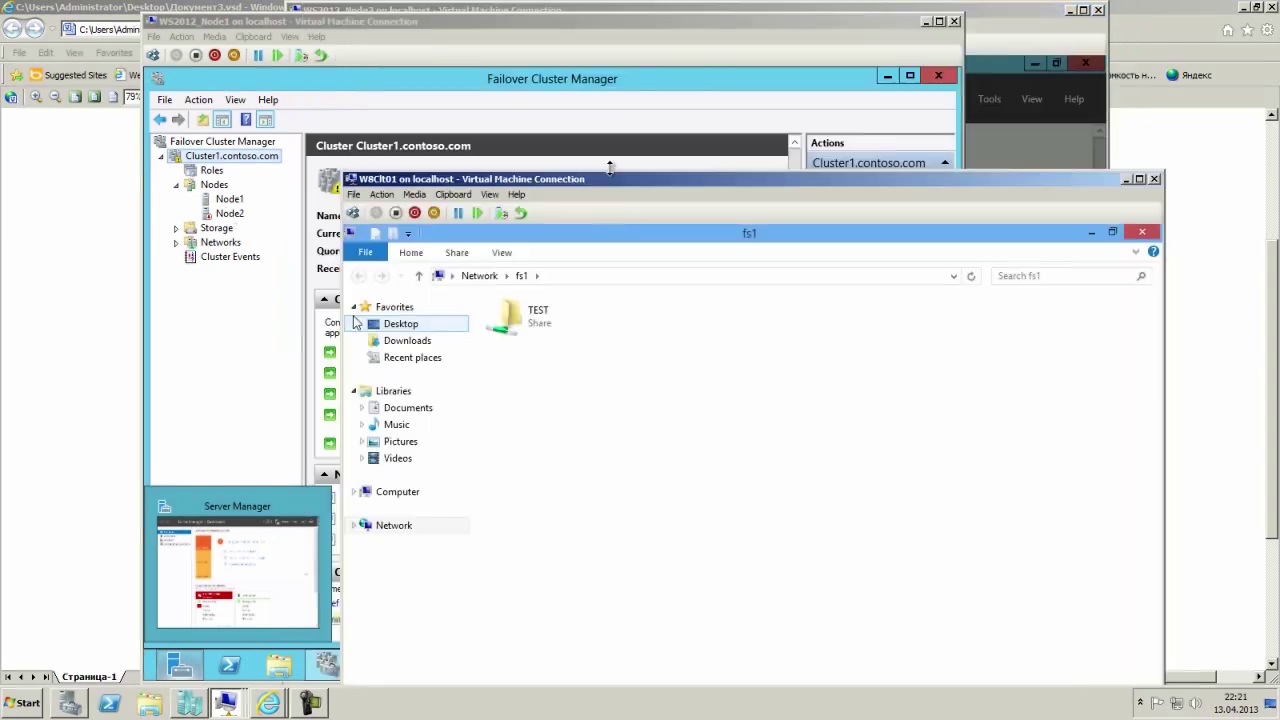
{"action": "left_click", "coordinate": [963, 18]}
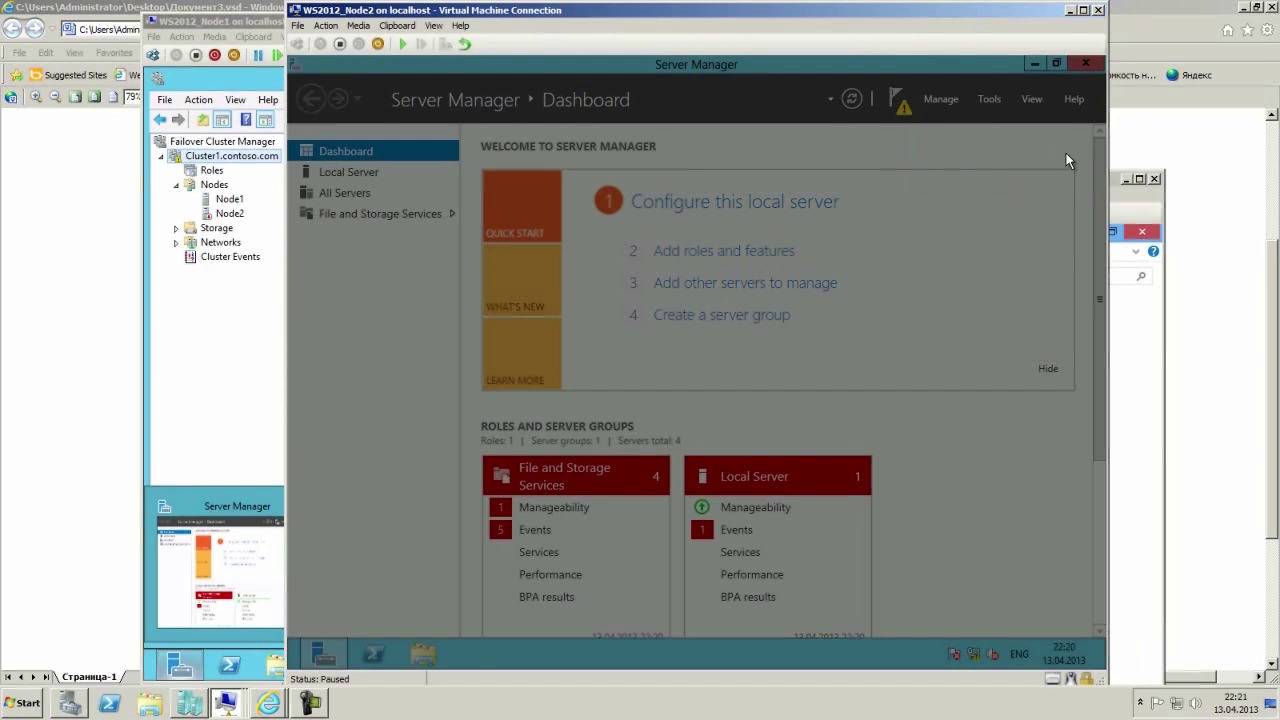
{"action": "left_click", "coordinate": [1115, 194]}
{"action": "left_click_drag", "start_coordinate": [1093, 177], "coordinate": [1093, 46]}
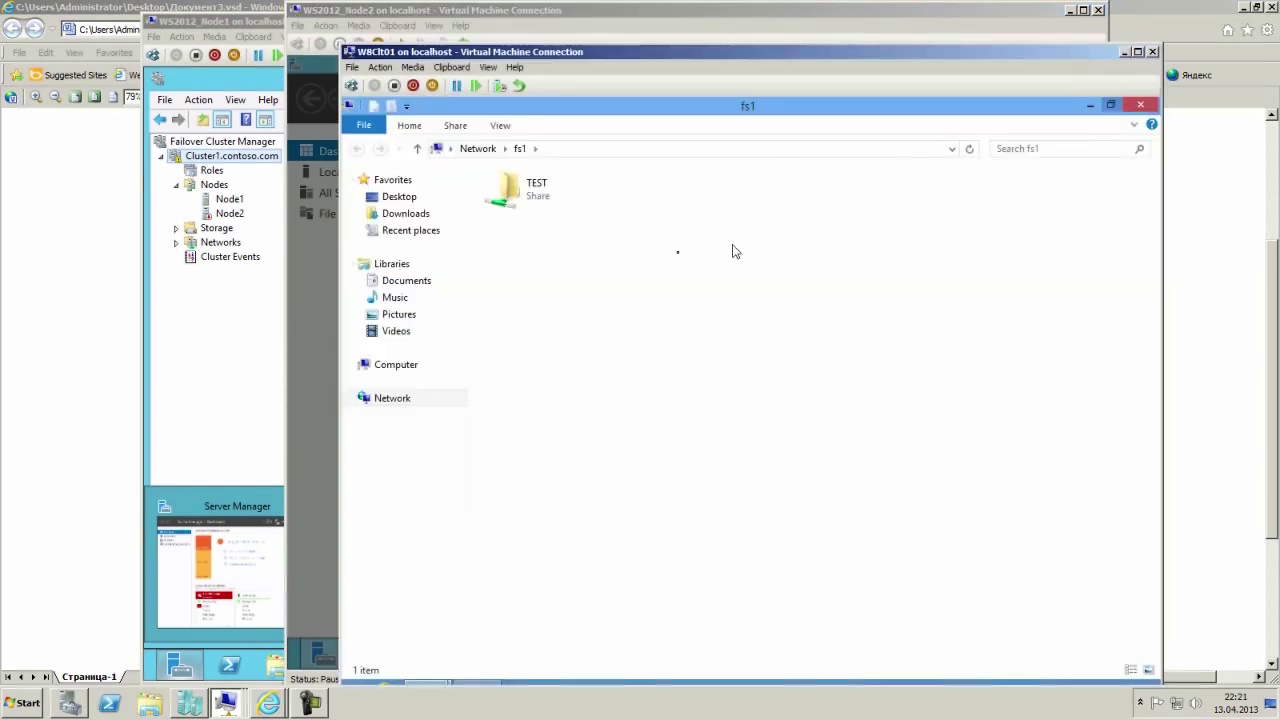
{"action": "double_click", "coordinate": [524, 192]}
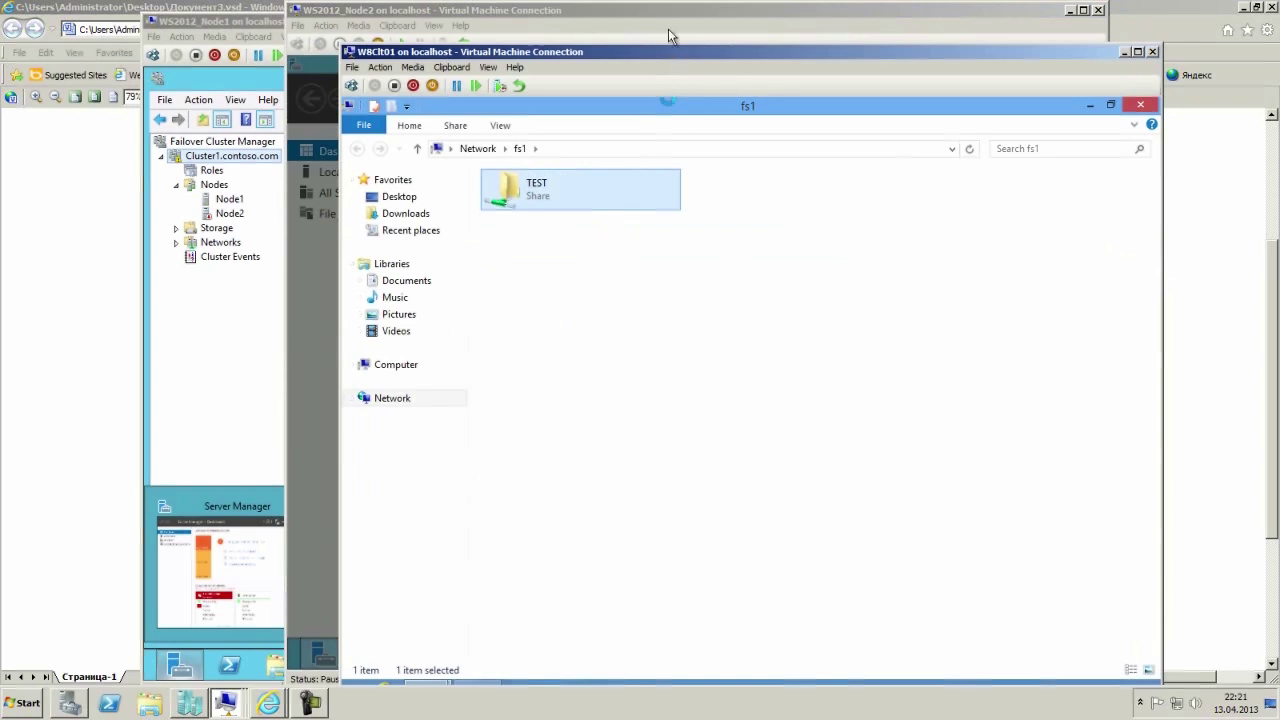
Rerun the ping of fs1.contoso.com on the client, then return to Node1's cluster summary.
{"action": "left_click", "coordinate": [464, 670]}
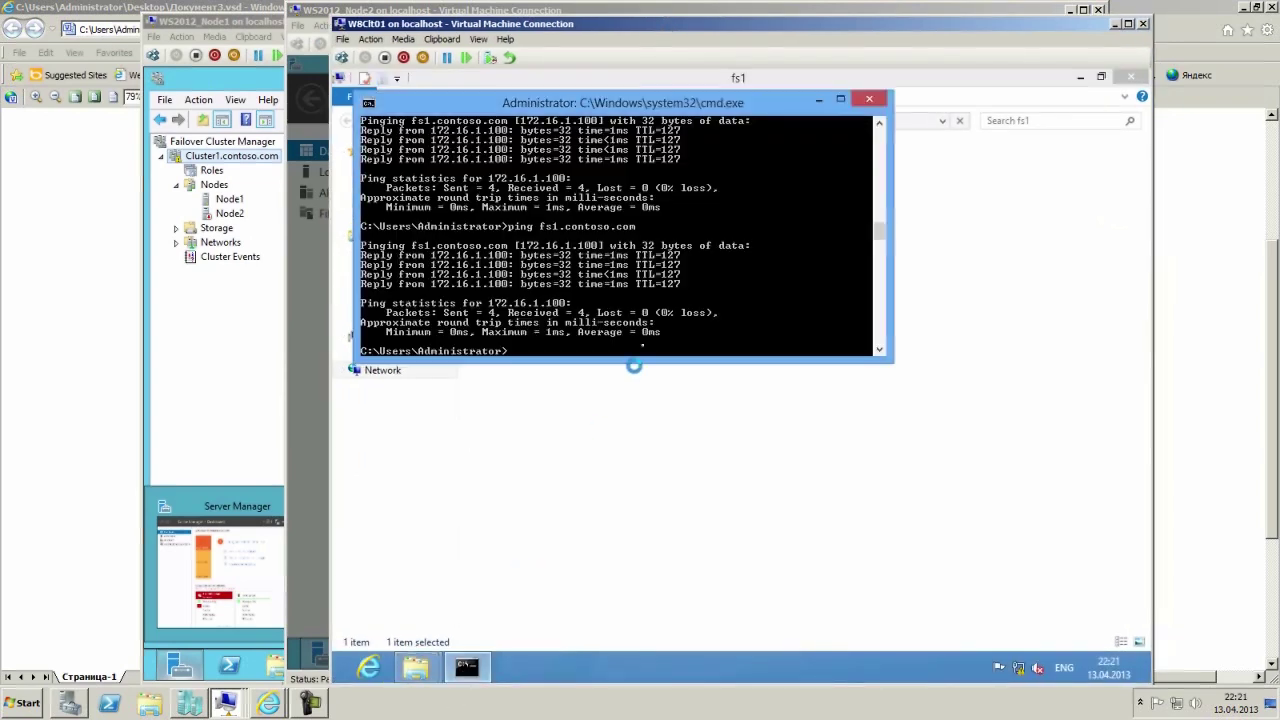
{"action": "key", "text": "Up"}
{"action": "key", "text": "Return"}
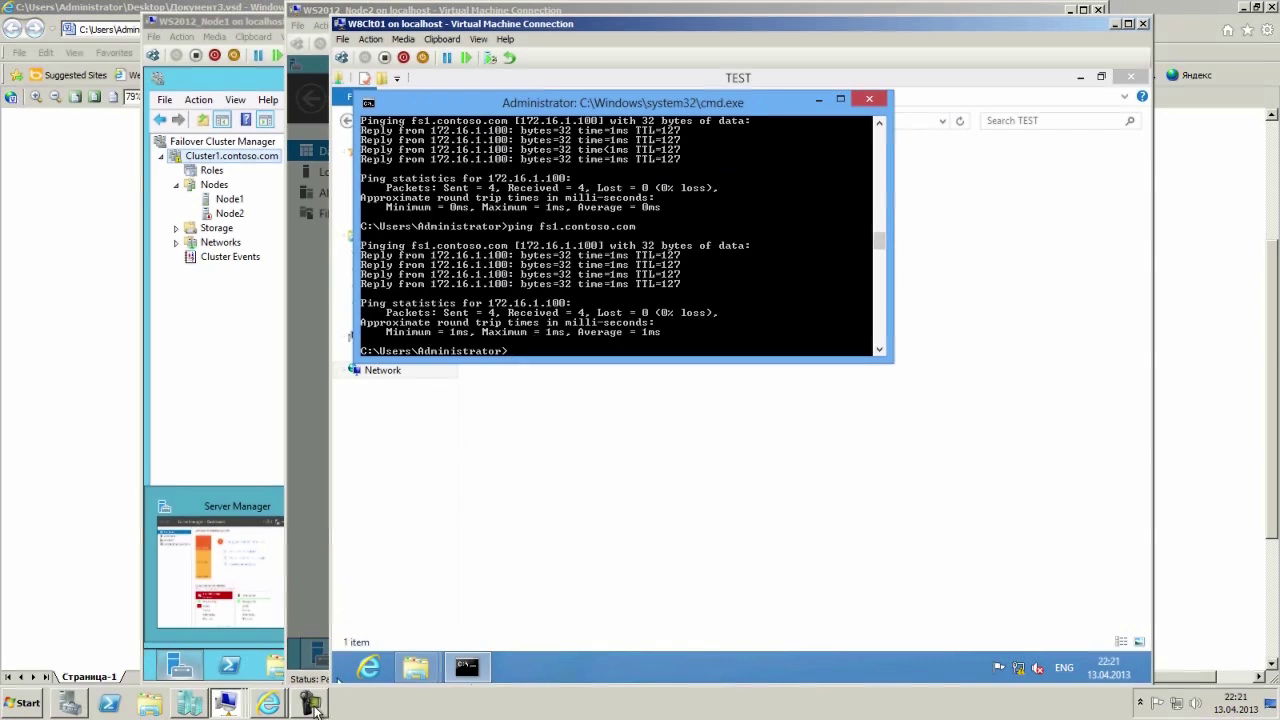
{"action": "left_click", "coordinate": [240, 437]}
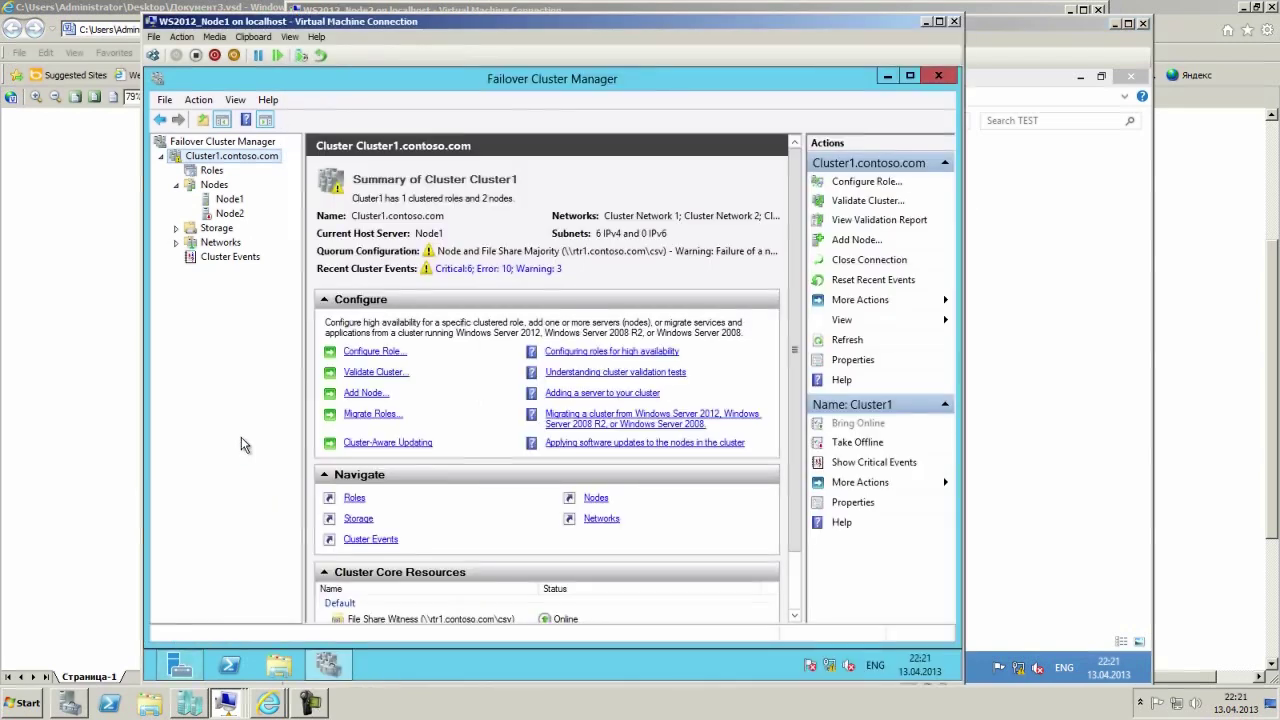
Minimize Failover Cluster Manager, the Node1, client, Node2, RTR1 and SAN1 VMs, Internet Explorer and Hyper-V Manager.
{"action": "left_click", "coordinate": [887, 76]}
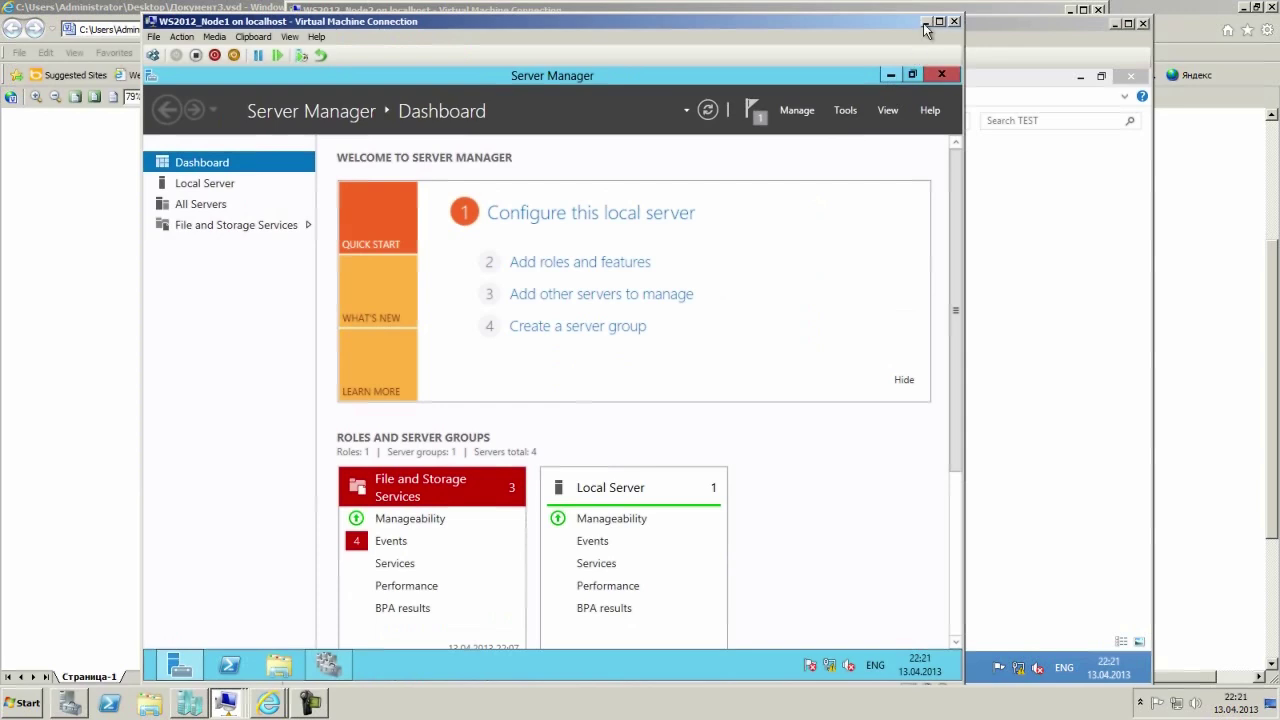
{"action": "left_click", "coordinate": [926, 21]}
{"action": "left_click", "coordinate": [1115, 25]}
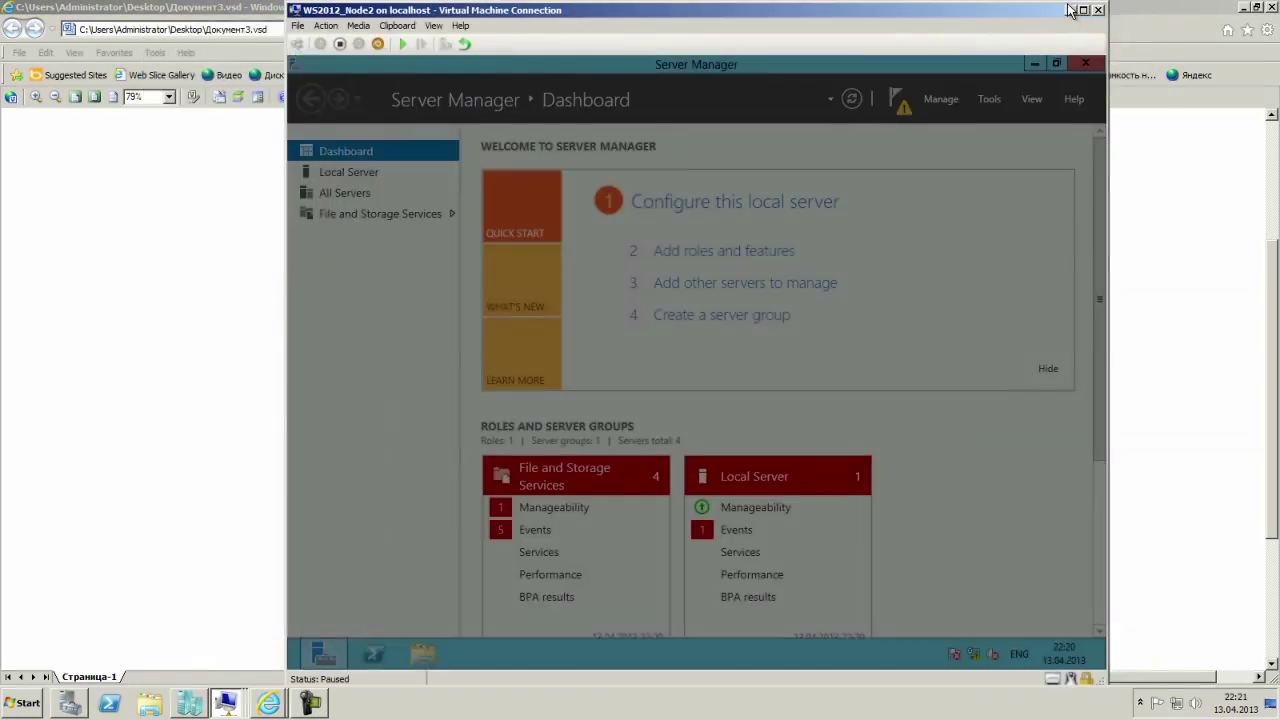
{"action": "left_click", "coordinate": [1069, 11]}
{"action": "left_click", "coordinate": [1069, 11]}
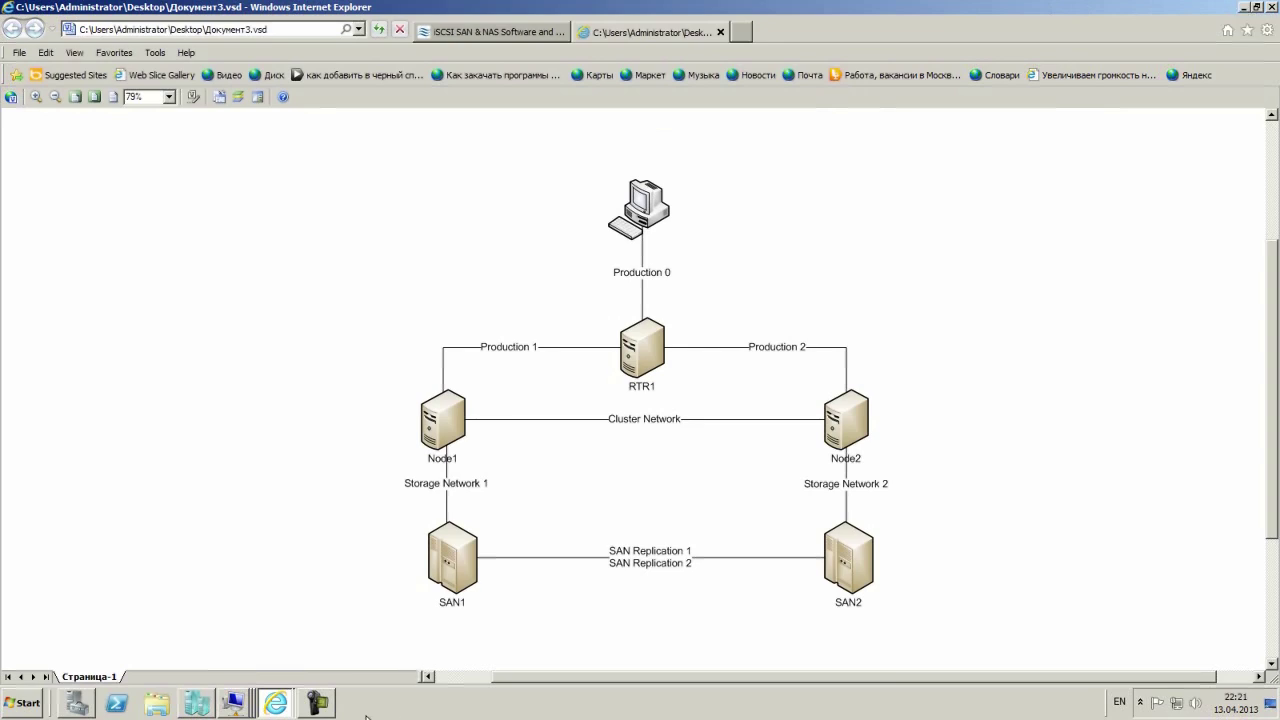
{"action": "left_click", "coordinate": [1245, 8]}
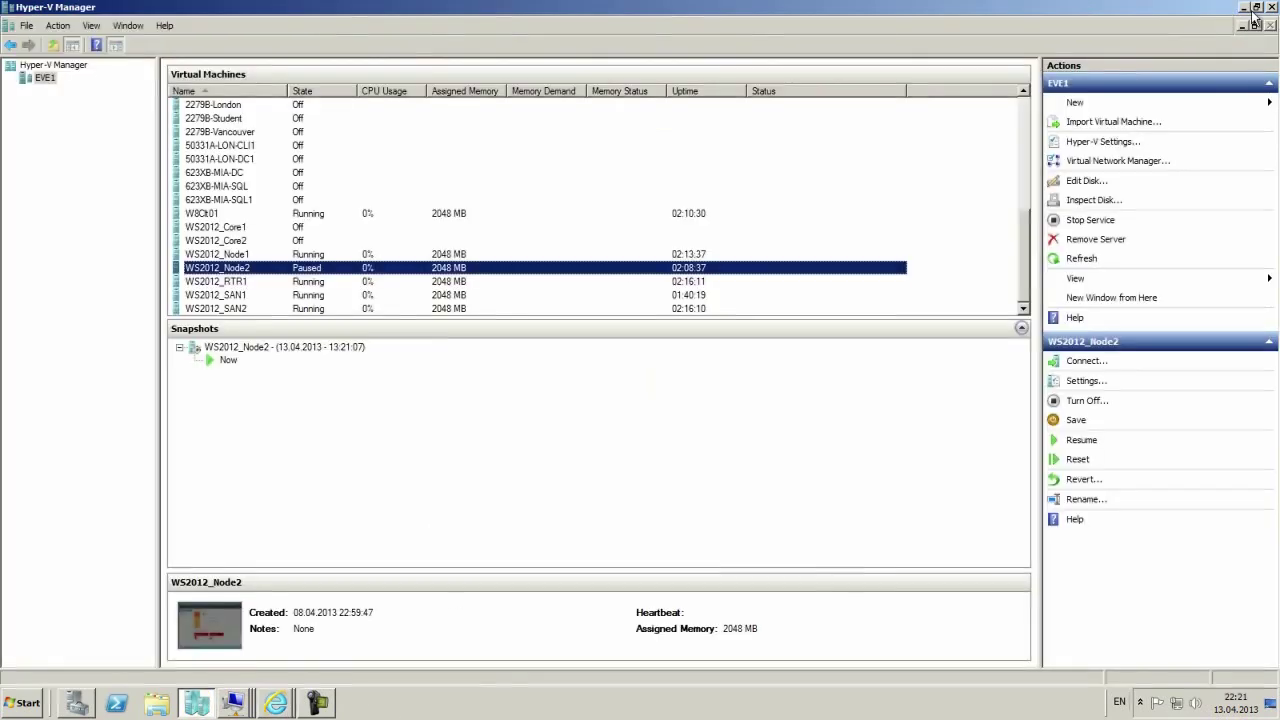
{"action": "left_click", "coordinate": [1245, 8]}
{"action": "left_click", "coordinate": [1070, 10]}
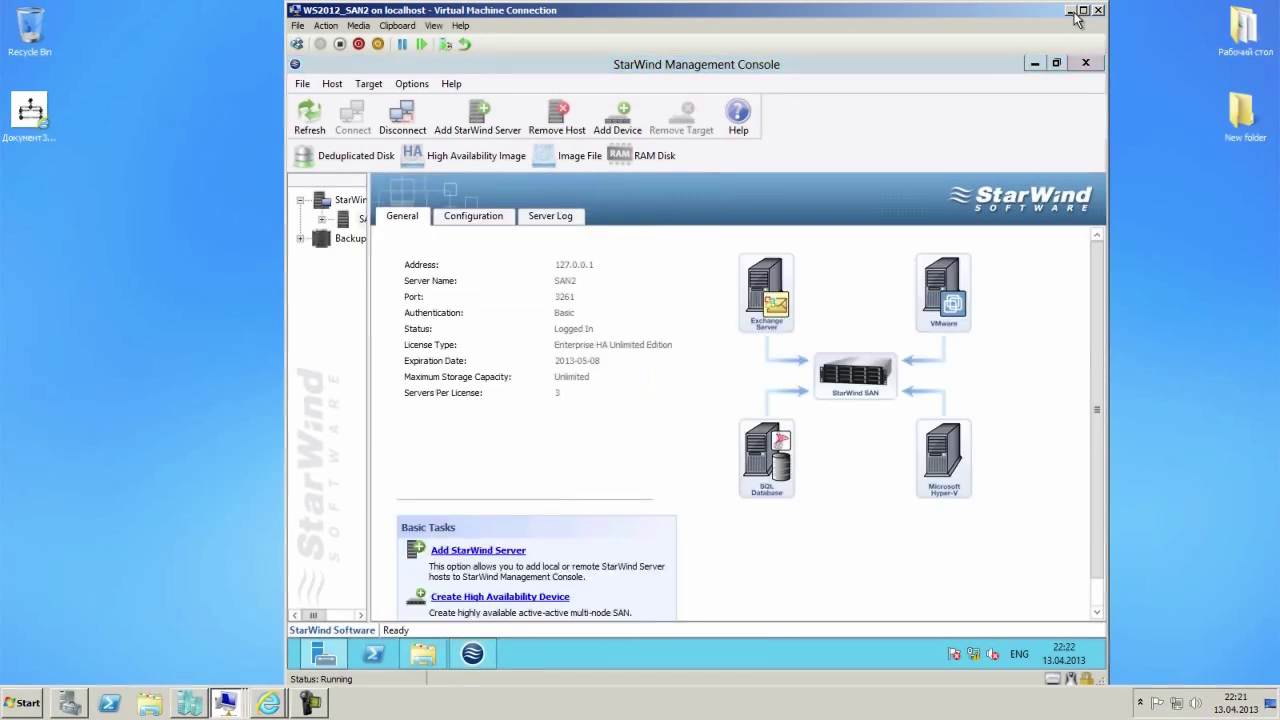
Minimize the SAN2 VM and create New Text Document.txt on the desktop, opening it in Notepad.
{"action": "left_click", "coordinate": [1071, 10]}
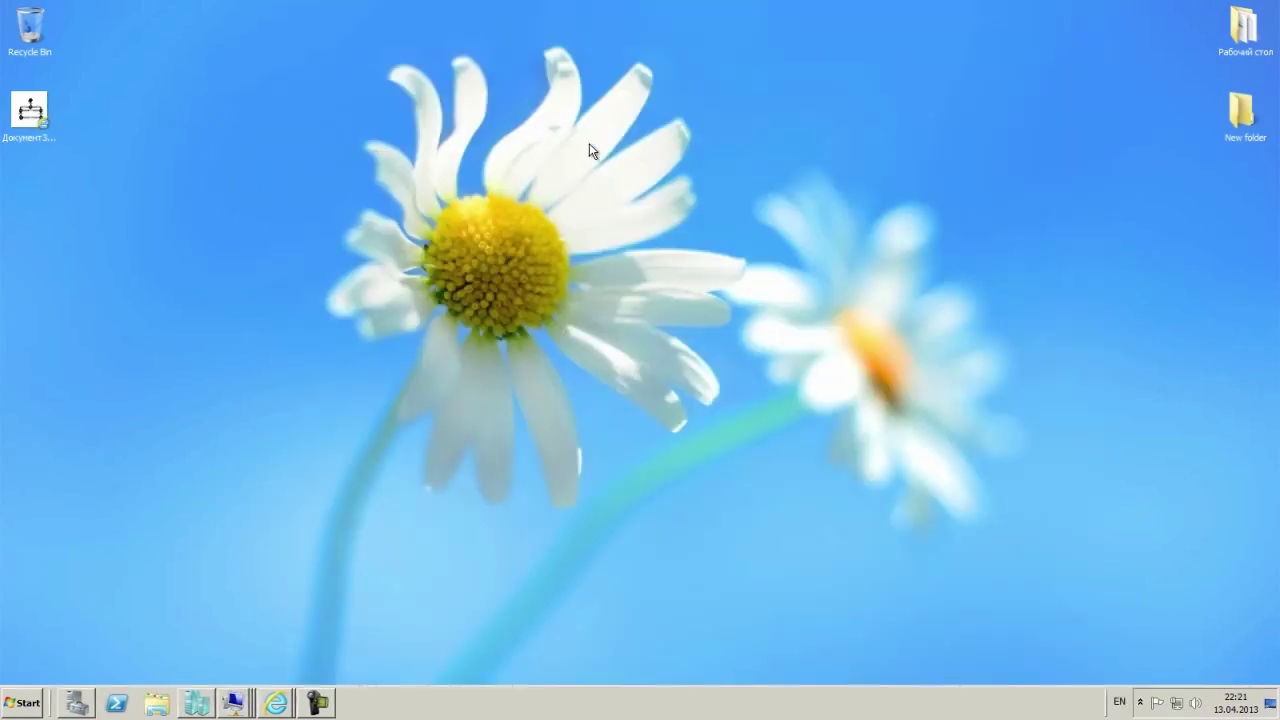
{"action": "right_click", "coordinate": [477, 136]}
{"action": "mouse_move", "coordinate": [525, 288]}
{"action": "left_click", "coordinate": [700, 421]}
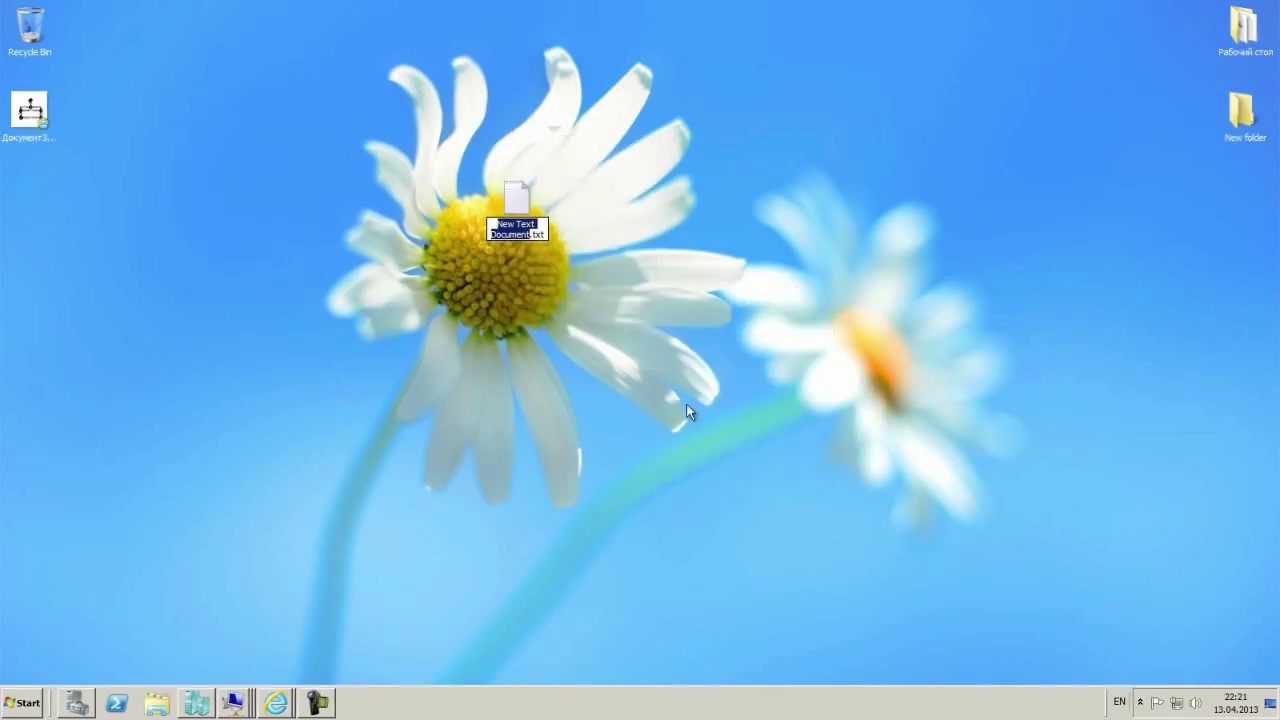
{"action": "double_click", "coordinate": [517, 205]}
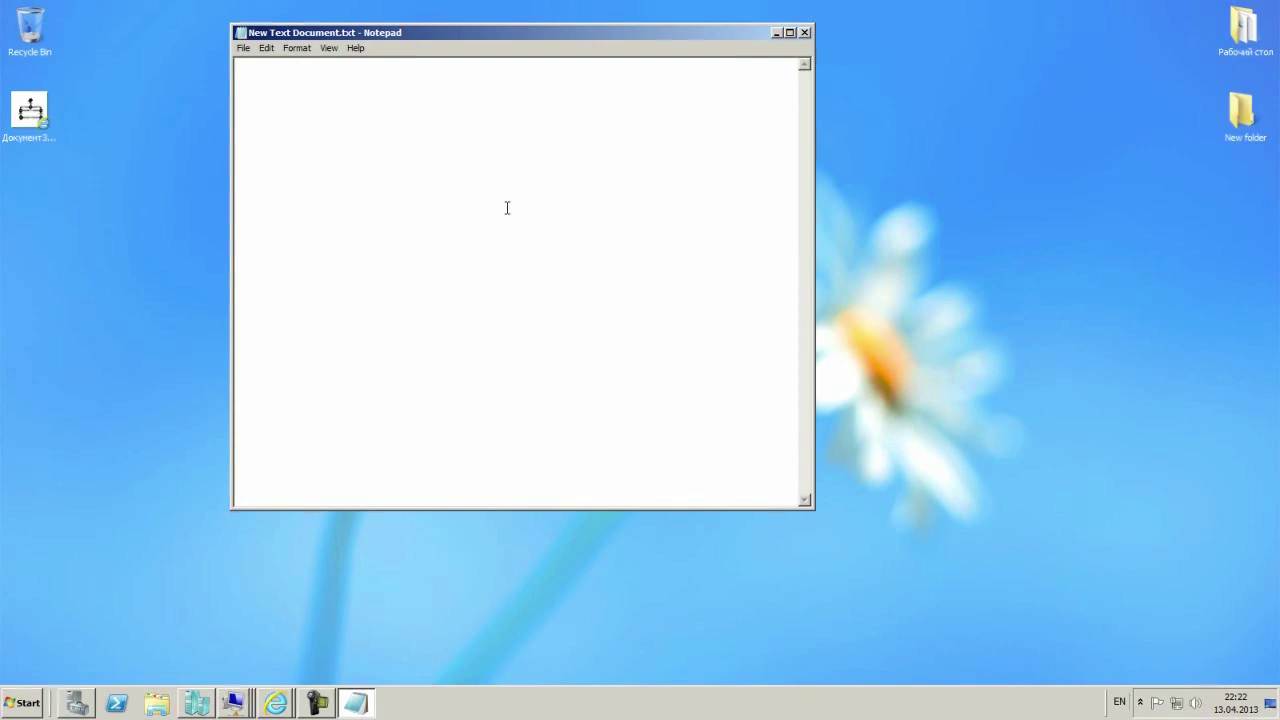
Type the presenter's e-mail address followed by his full name, correcting a stray character.
{"action": "left_click_drag", "start_coordinate": [388, 37], "coordinate": [456, 42]}
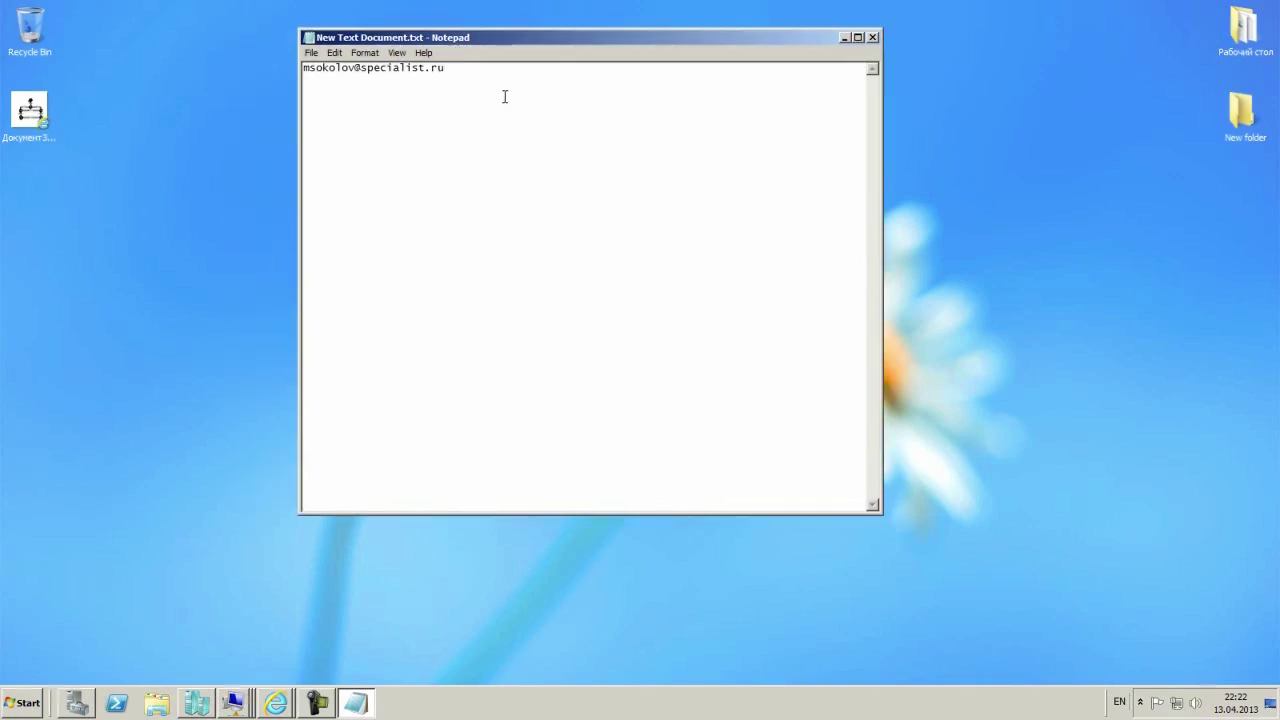
{"action": "type", "text": "- Михаил Соколов"}
{"action": "left_click_drag", "start_coordinate": [728, 35], "coordinate": [740, 33]}
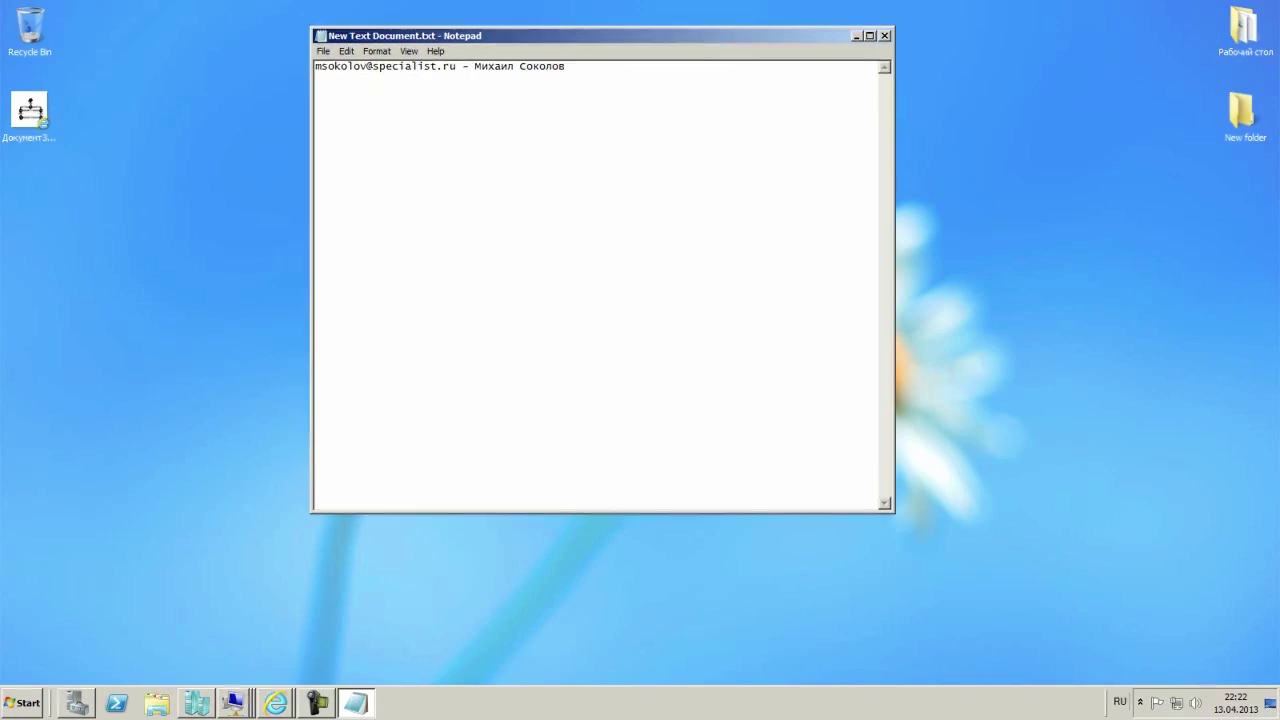
{"action": "left_click", "coordinate": [314, 704]}
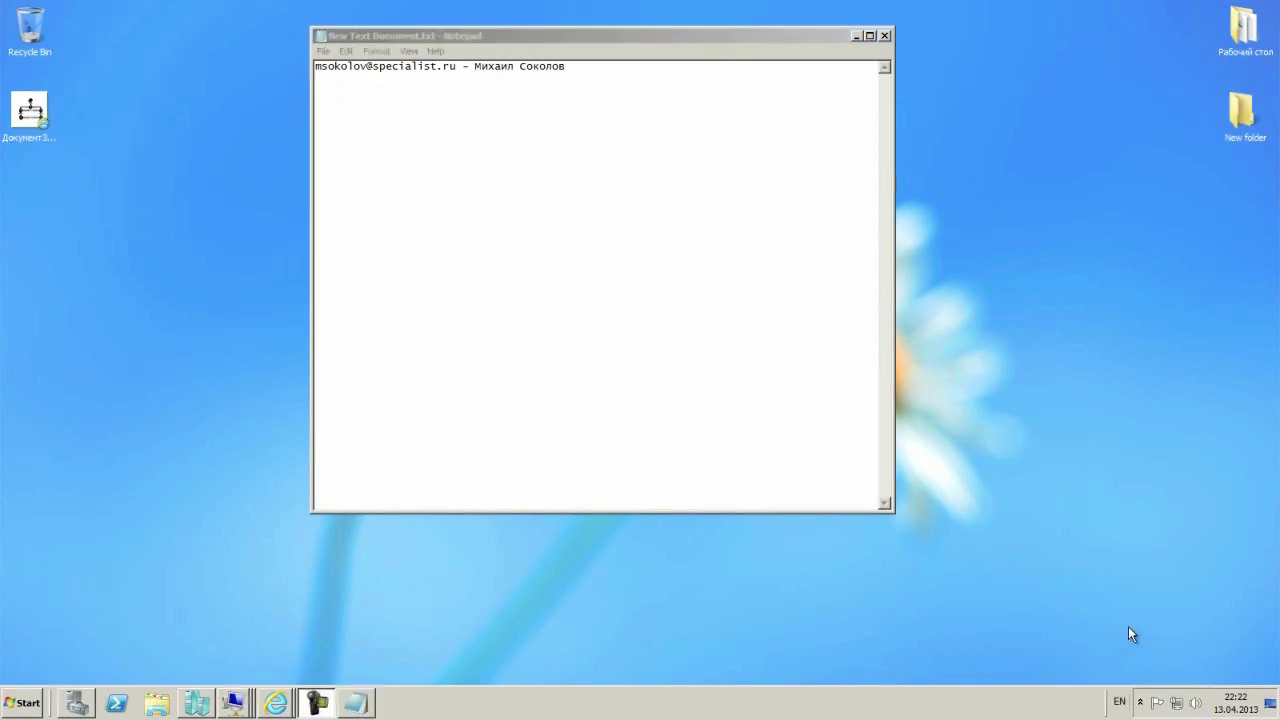